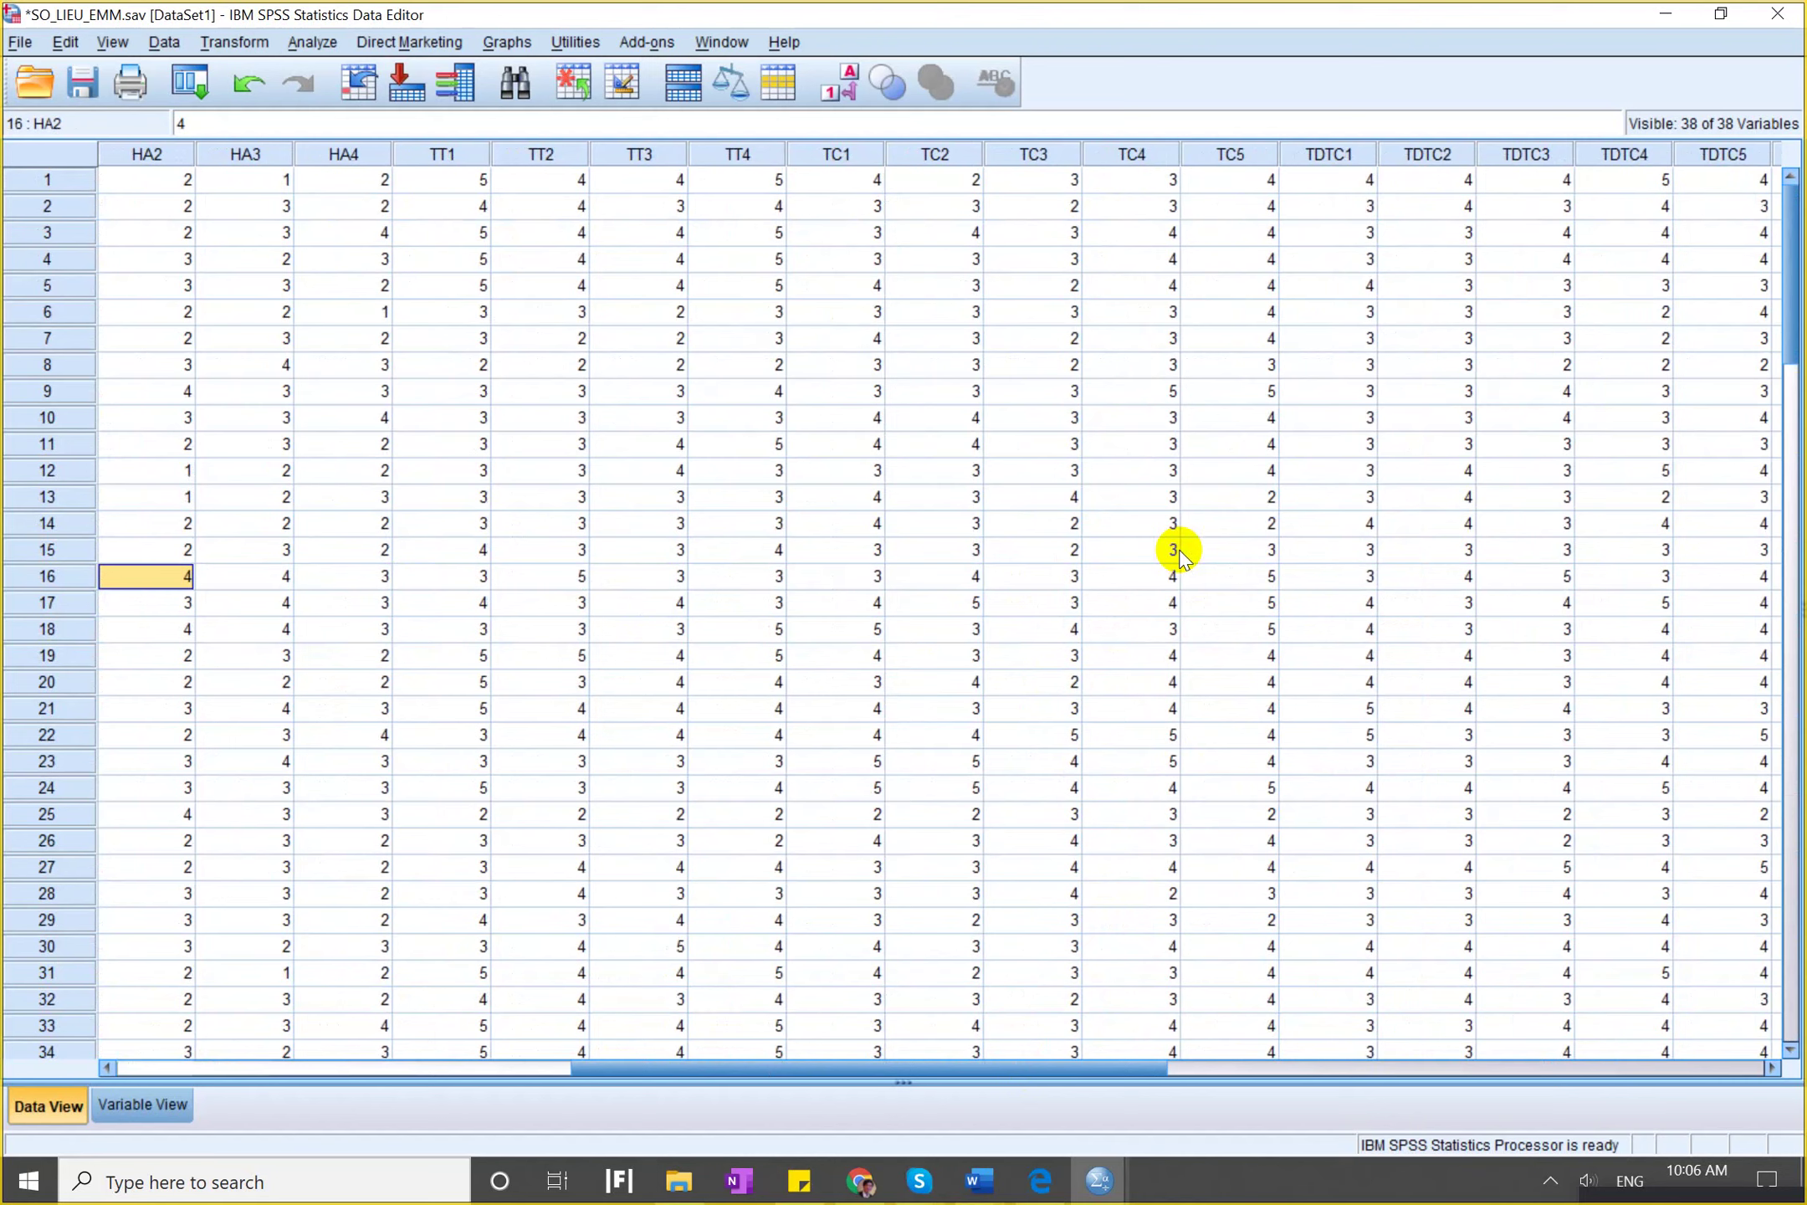
Examine the survey responses across the item columns from HA2 through III.4 in the SO_LIEU_EMM dataset.
{"action": "key", "text": "Tab"}
{"action": "key", "text": "Tab"}
{"action": "key", "text": "Tab"}
{"action": "key", "text": "Tab"}
{"action": "key", "text": "Tab"}
{"action": "key", "text": "Tab"}
{"action": "key", "text": "Tab"}
{"action": "key", "text": "Tab"}
{"action": "key", "text": "Tab"}
{"action": "key", "text": "Tab"}
{"action": "key", "text": "Tab"}
{"action": "key", "text": "Tab"}
{"action": "key", "text": "Tab"}
{"action": "key", "text": "Tab"}
{"action": "key", "text": "Tab"}
{"action": "key", "text": "Tab"}
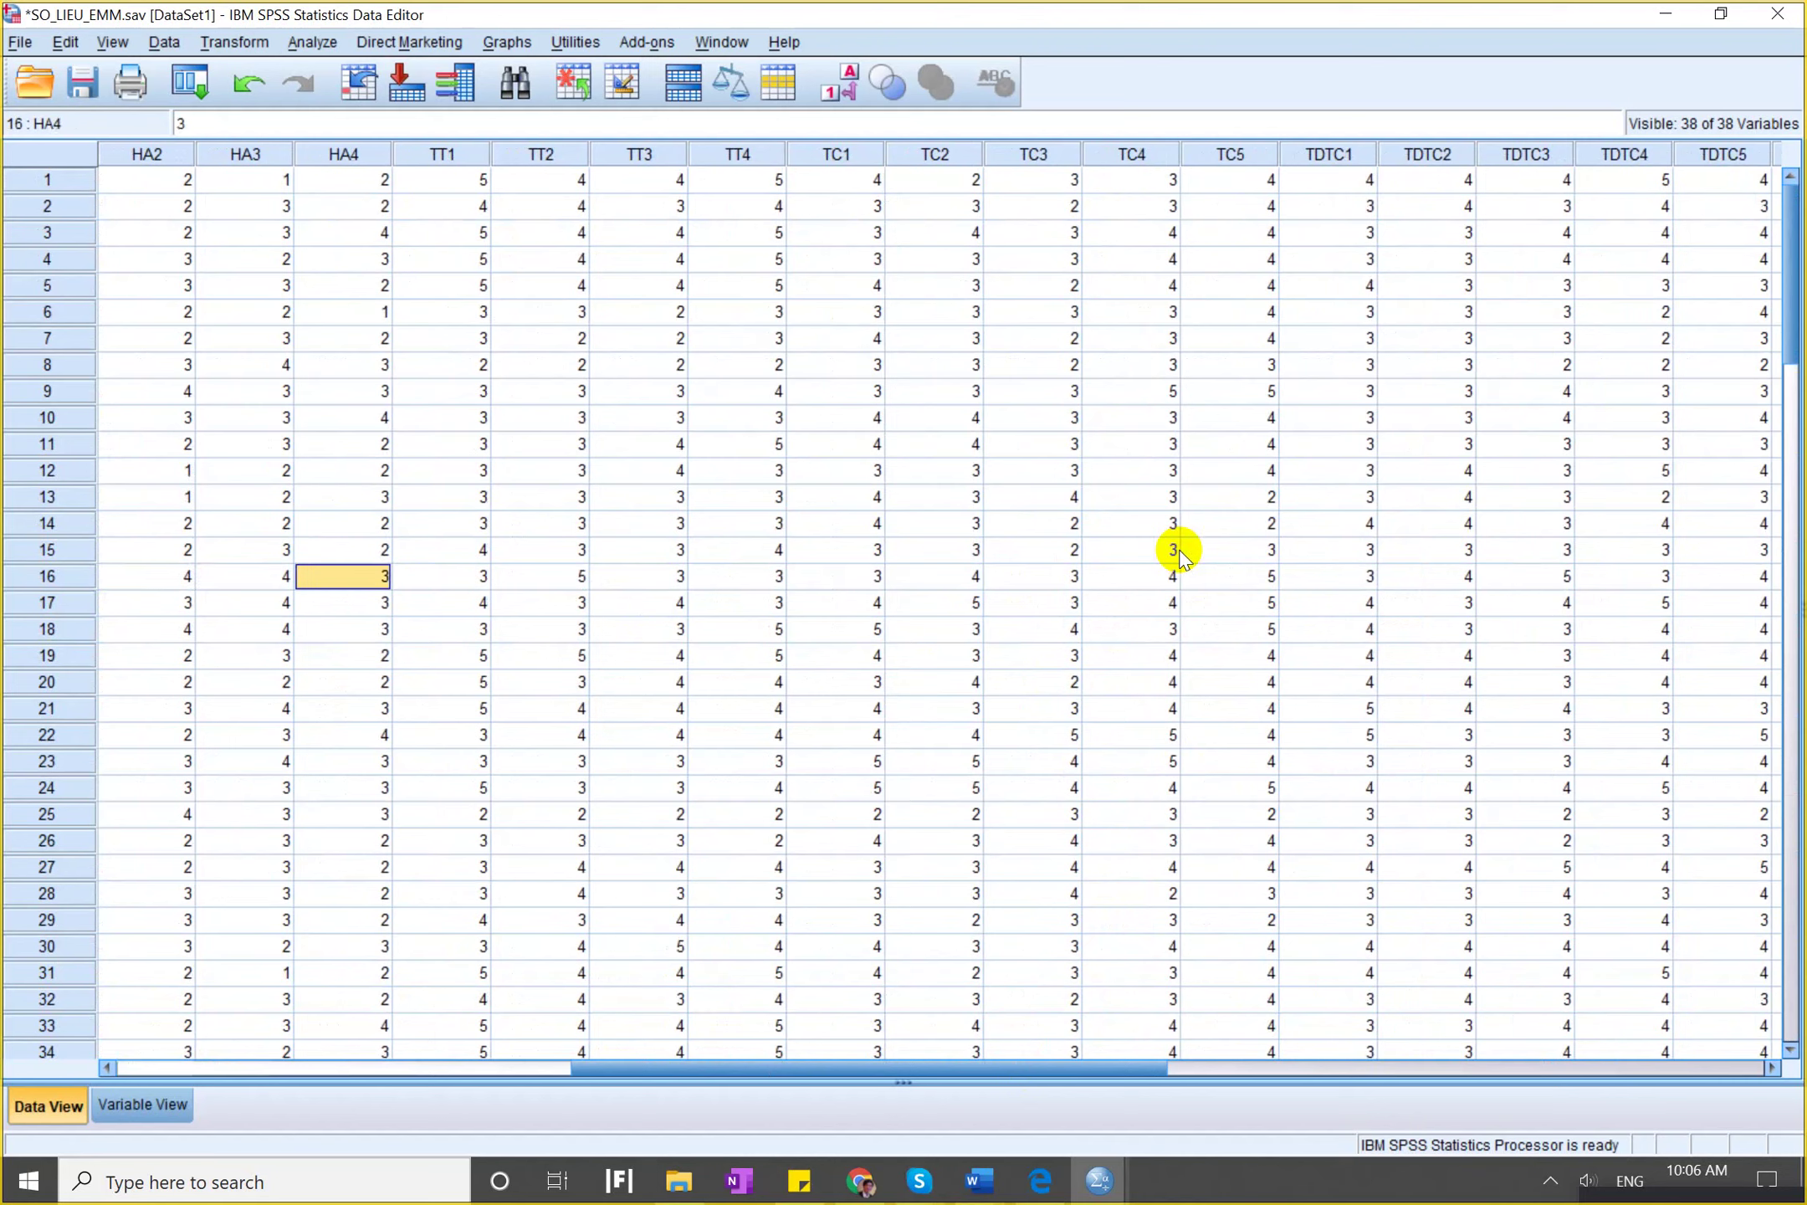
{"action": "key", "text": "shift+Tab"}
{"action": "key", "text": "shift+Tab"}
{"action": "key", "text": "shift+Tab"}
{"action": "key", "text": "shift+Tab"}
{"action": "key", "text": "shift+Tab"}
{"action": "key", "text": "shift+Tab"}
{"action": "key", "text": "shift+Tab"}
{"action": "key", "text": "shift+Tab"}
{"action": "key", "text": "shift+Tab"}
{"action": "key", "text": "shift+Tab"}
{"action": "key", "text": "shift+Tab"}
{"action": "key", "text": "shift+Tab"}
{"action": "key", "text": "shift+Tab"}
{"action": "key", "text": "shift+Tab"}
{"action": "key", "text": "shift+Tab"}
{"action": "key", "text": "shift+Tab"}
{"action": "key", "text": "shift+Tab"}
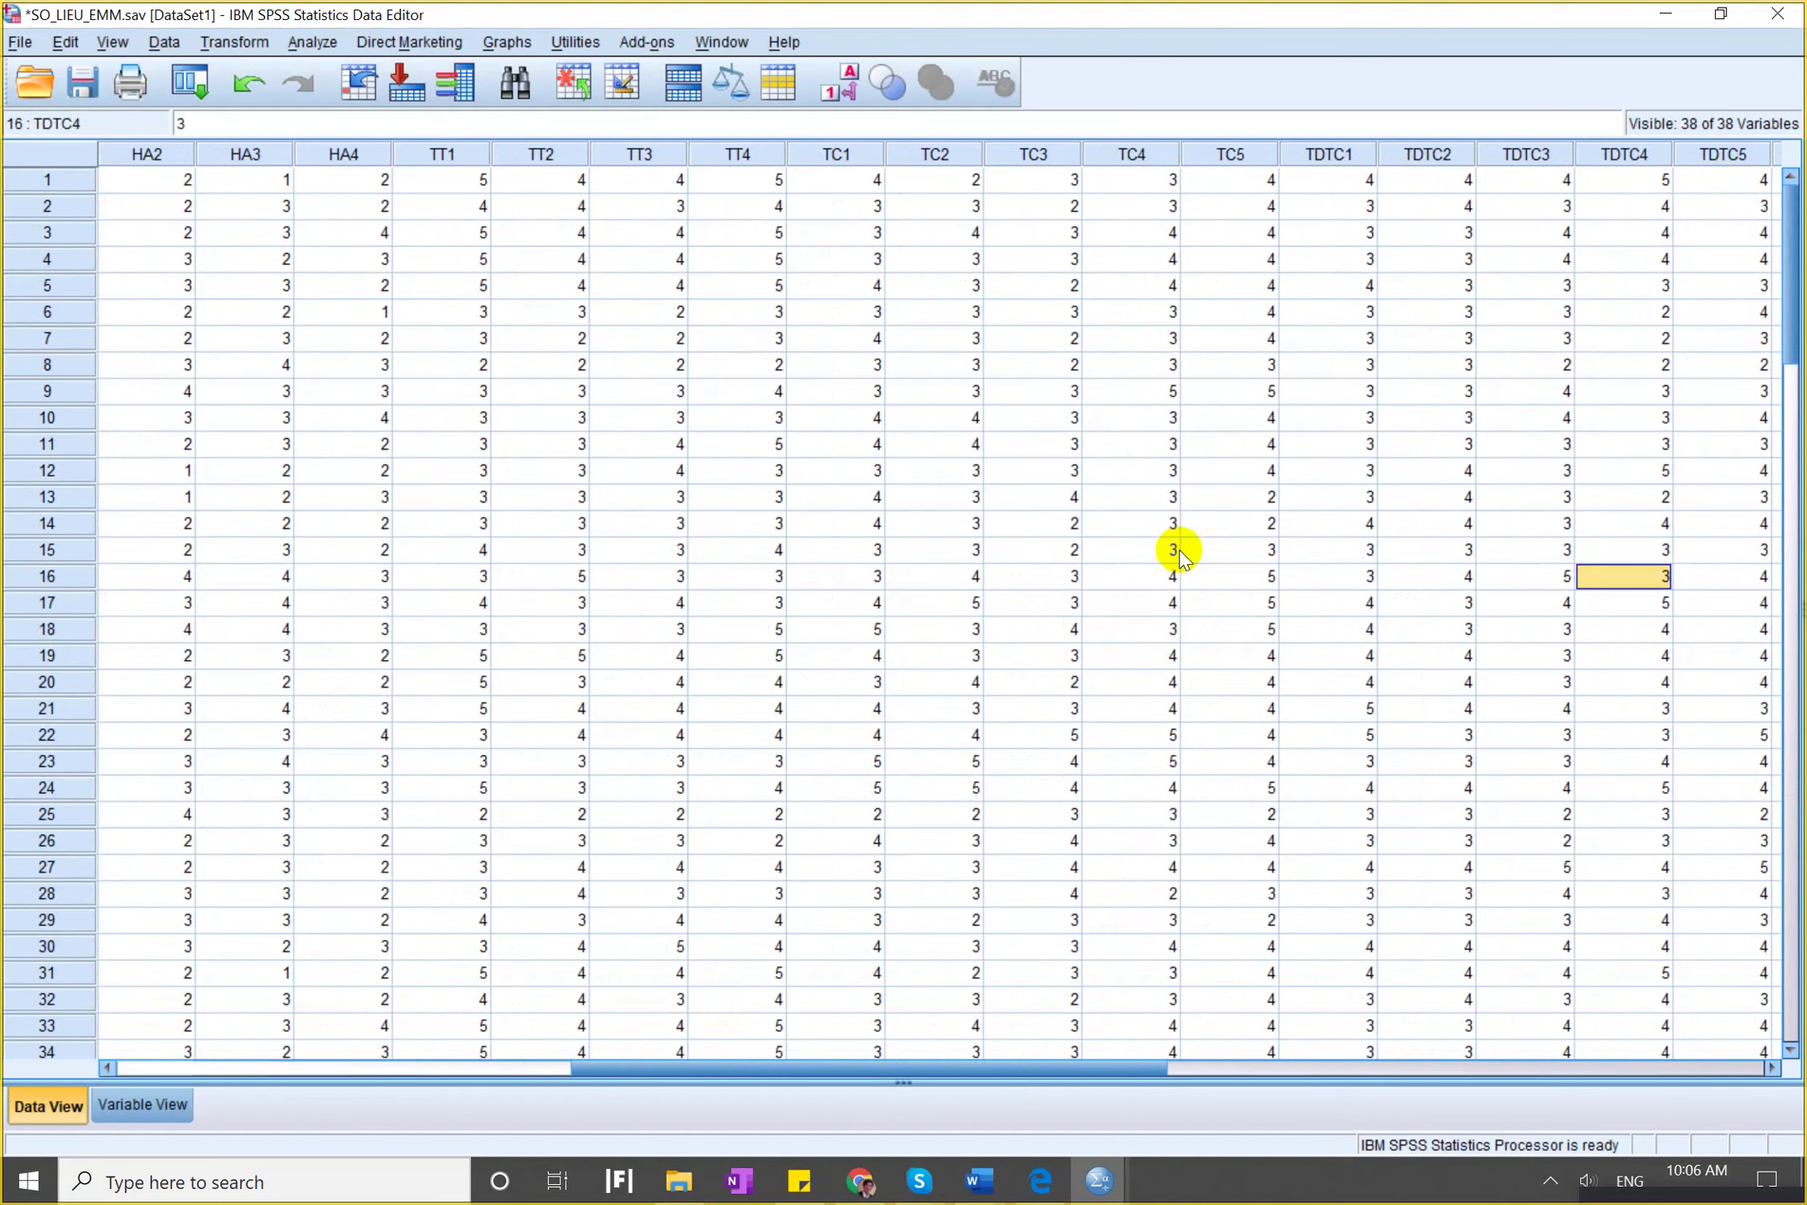
{"action": "key", "text": "Tab"}
{"action": "key", "text": "Tab"}
{"action": "key", "text": "Tab"}
{"action": "key", "text": "Tab"}
{"action": "key", "text": "Tab"}
{"action": "key", "text": "Tab"}
{"action": "key", "text": "Tab"}
{"action": "key", "text": "Tab"}
{"action": "key", "text": "Tab"}
{"action": "key", "text": "Tab"}
{"action": "key", "text": "Tab"}
{"action": "key", "text": "Tab"}
{"action": "key", "text": "Tab"}
{"action": "key", "text": "Tab"}
{"action": "key", "text": "Tab"}
{"action": "key", "text": "Tab"}
{"action": "key", "text": "Tab"}
{"action": "key", "text": "Tab"}
{"action": "key", "text": "Tab"}
{"action": "key", "text": "Tab"}
{"action": "key", "text": "Tab"}
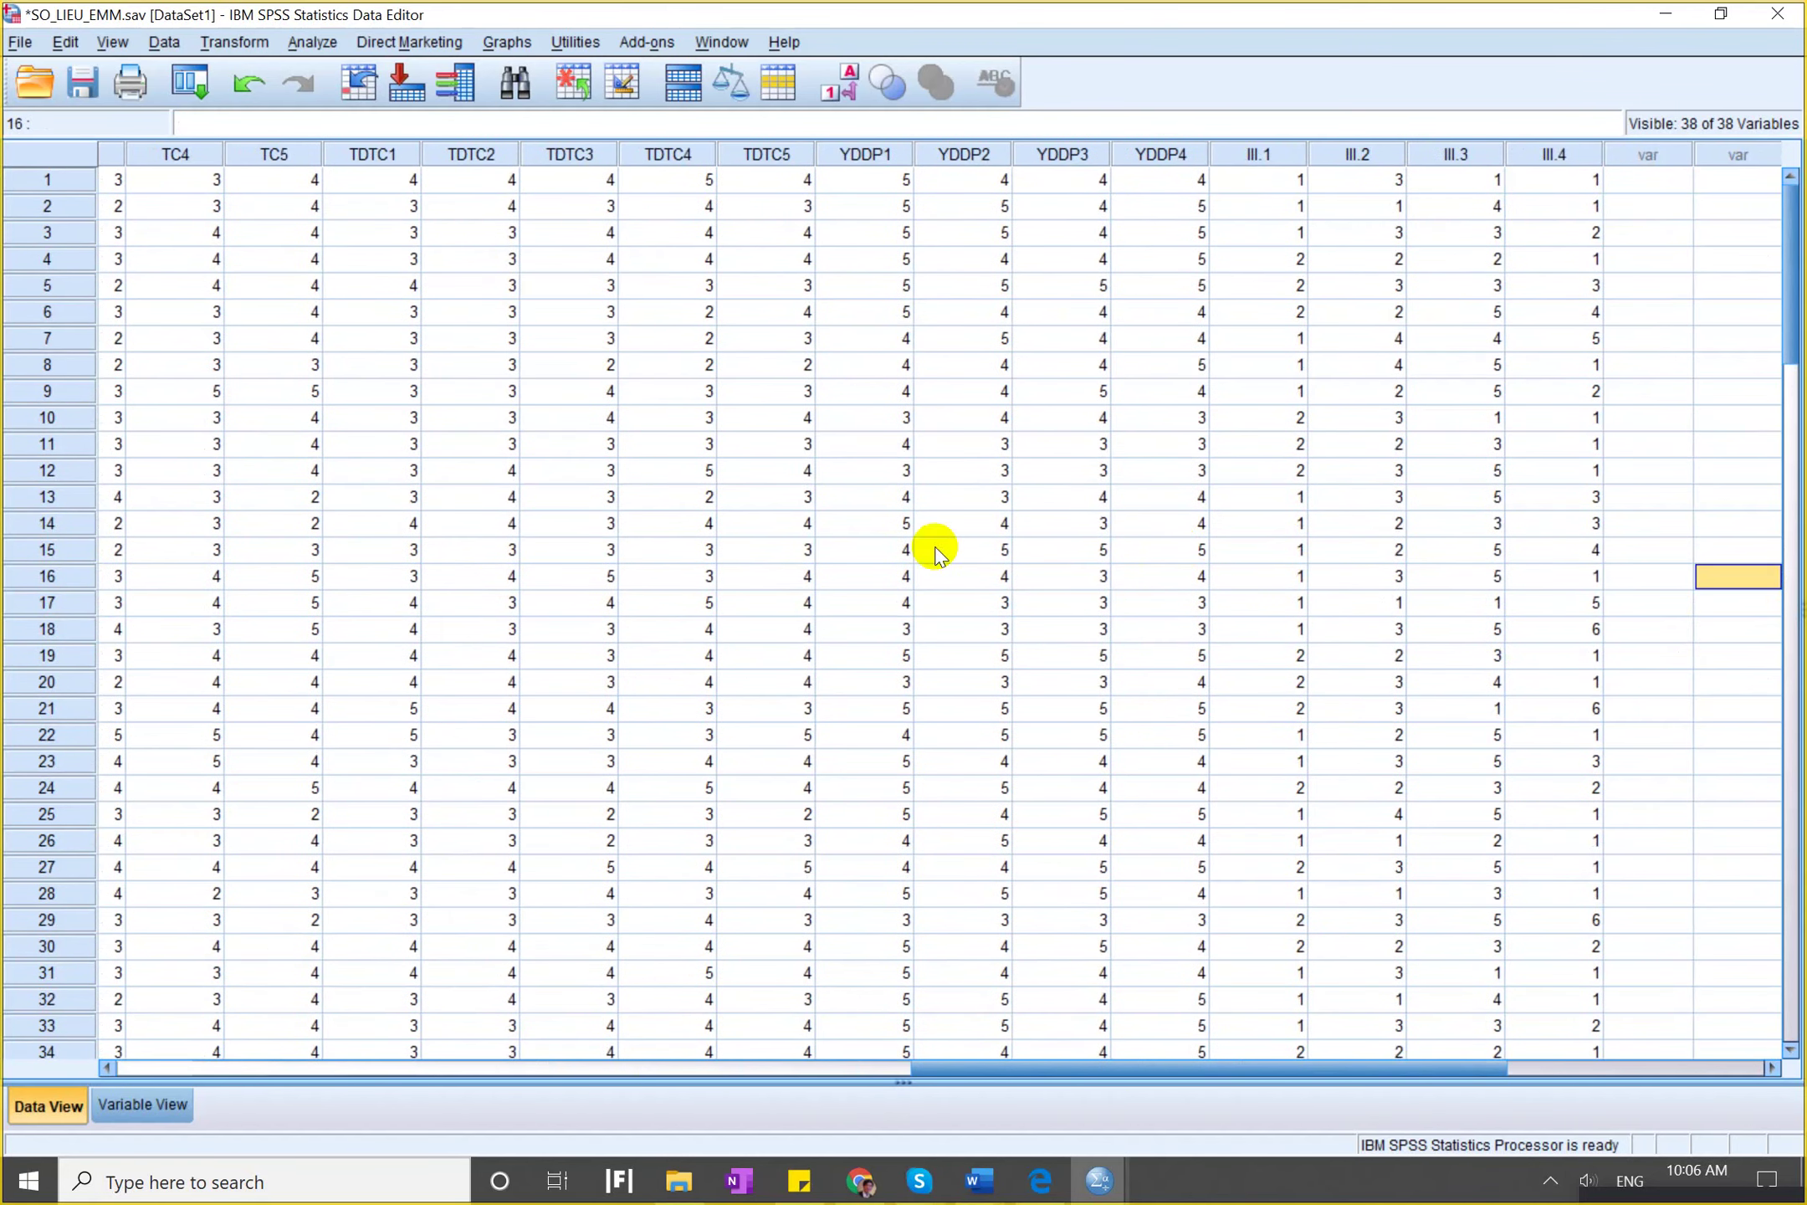
{"action": "left_click", "coordinate": [952, 703]}
{"action": "scroll", "coordinate": [952, 703], "scroll_direction": "down", "scroll_amount": 5}
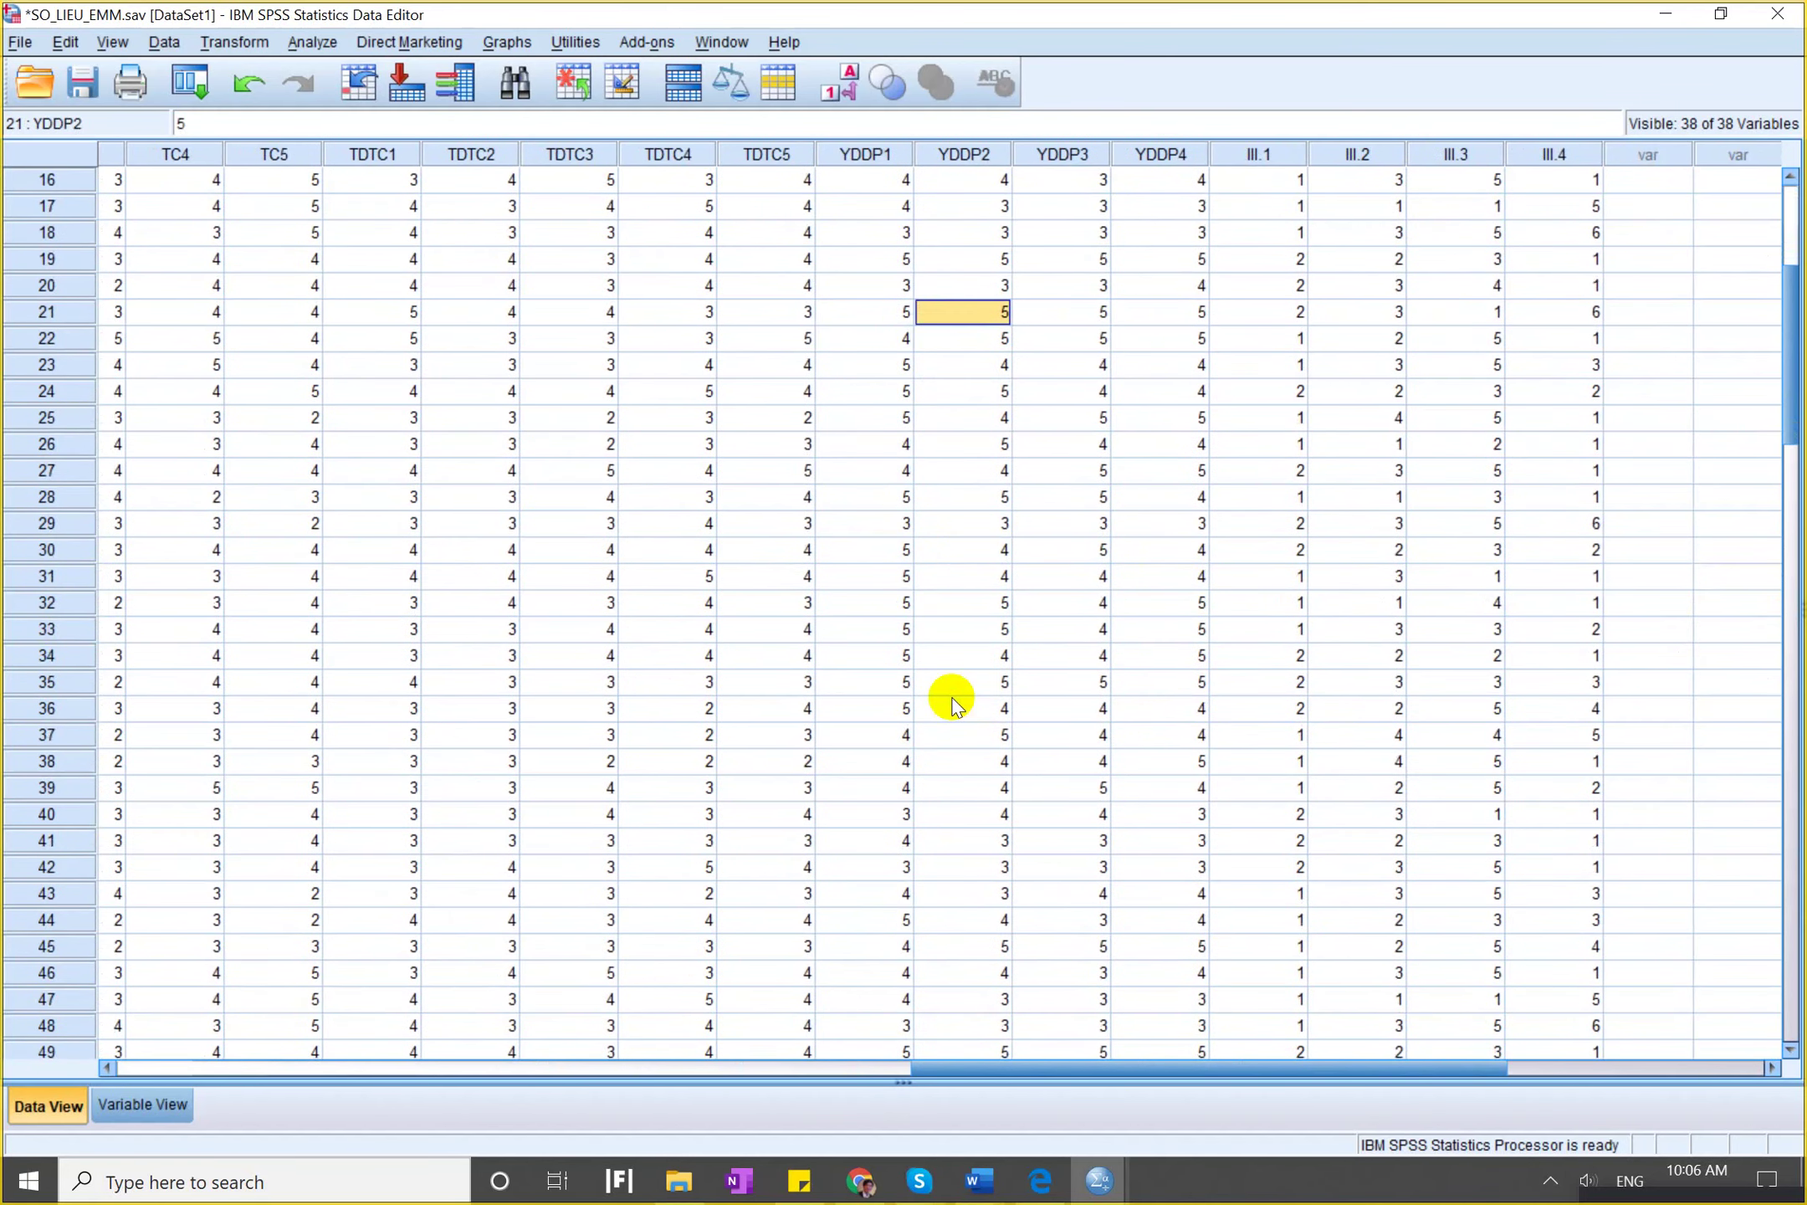
{"action": "key", "text": "Tab"}
{"action": "key", "text": "Tab"}
{"action": "key", "text": "Tab"}
{"action": "key", "text": "Tab"}
{"action": "key", "text": "Tab"}
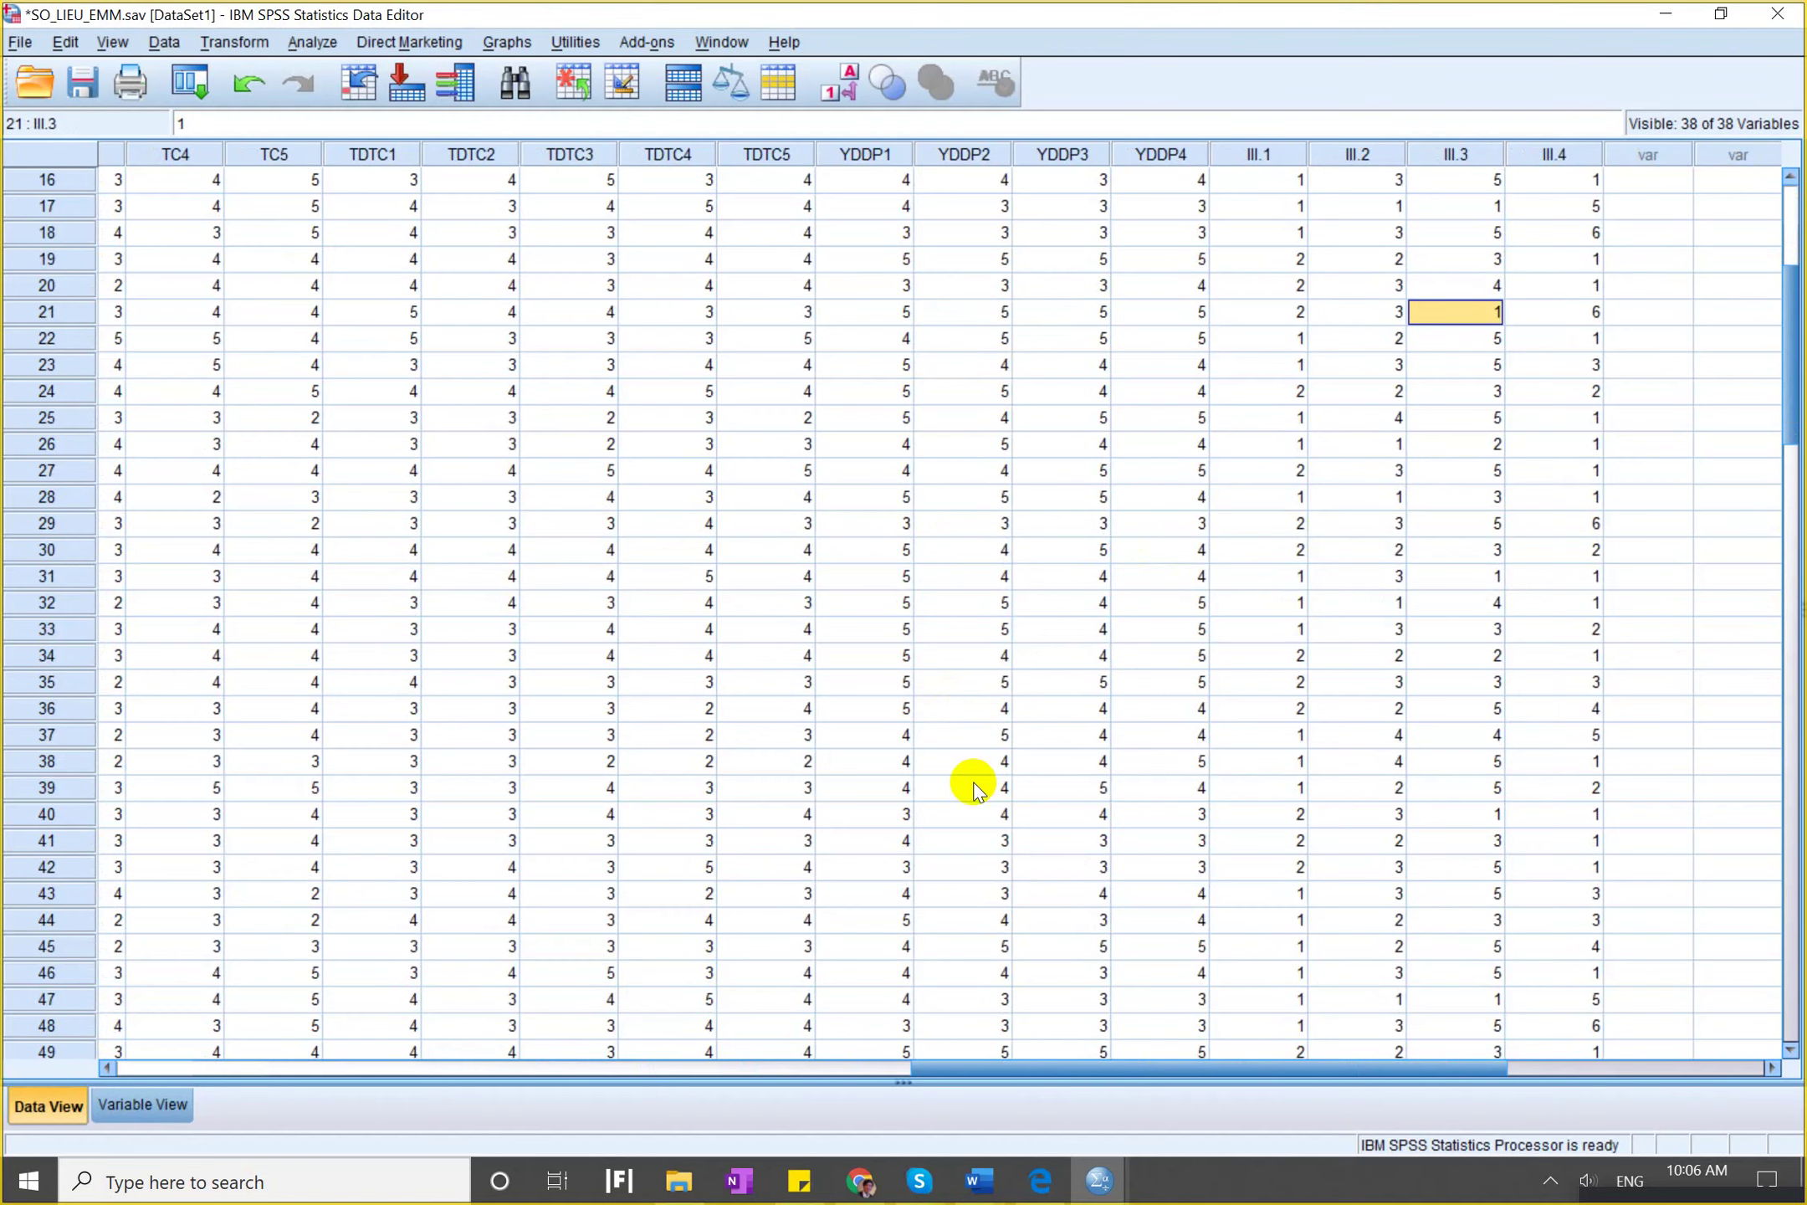
Examine the TC and TDTC responses case by case, following the TDTC2 column down to case 64.
{"action": "key", "text": "Left"}
{"action": "key", "text": "Left"}
{"action": "key", "text": "Left"}
{"action": "key", "text": "Left"}
{"action": "key", "text": "Left"}
{"action": "key", "text": "Left"}
{"action": "key", "text": "Left"}
{"action": "key", "text": "Left"}
{"action": "key", "text": "Left"}
{"action": "key", "text": "Left"}
{"action": "key", "text": "Left"}
{"action": "key", "text": "Left"}
{"action": "key", "text": "Left"}
{"action": "key", "text": "Left"}
{"action": "key", "text": "Left"}
{"action": "key", "text": "Left"}
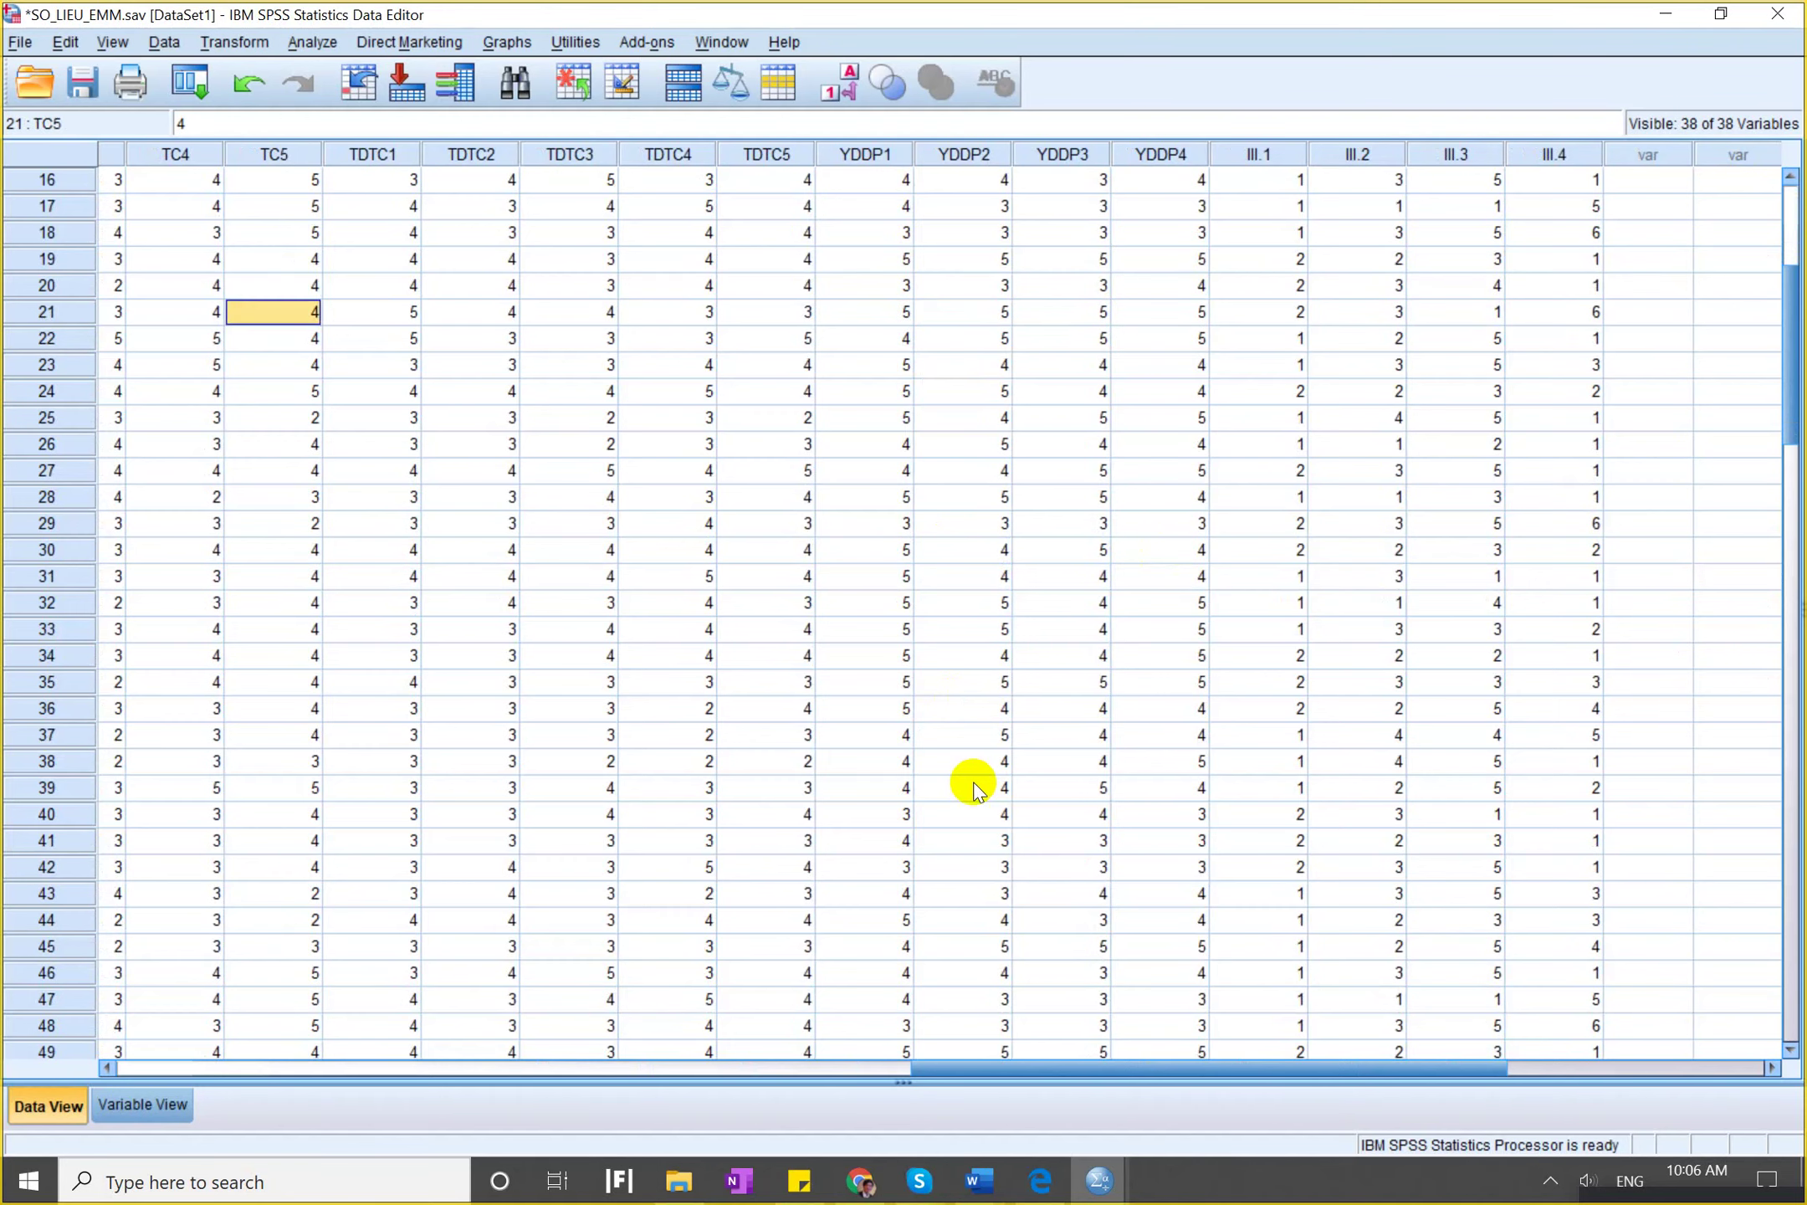
{"action": "key", "text": "Down"}
{"action": "key", "text": "Right"}
{"action": "key", "text": "Down"}
{"action": "key", "text": "Right"}
{"action": "key", "text": "Down"}
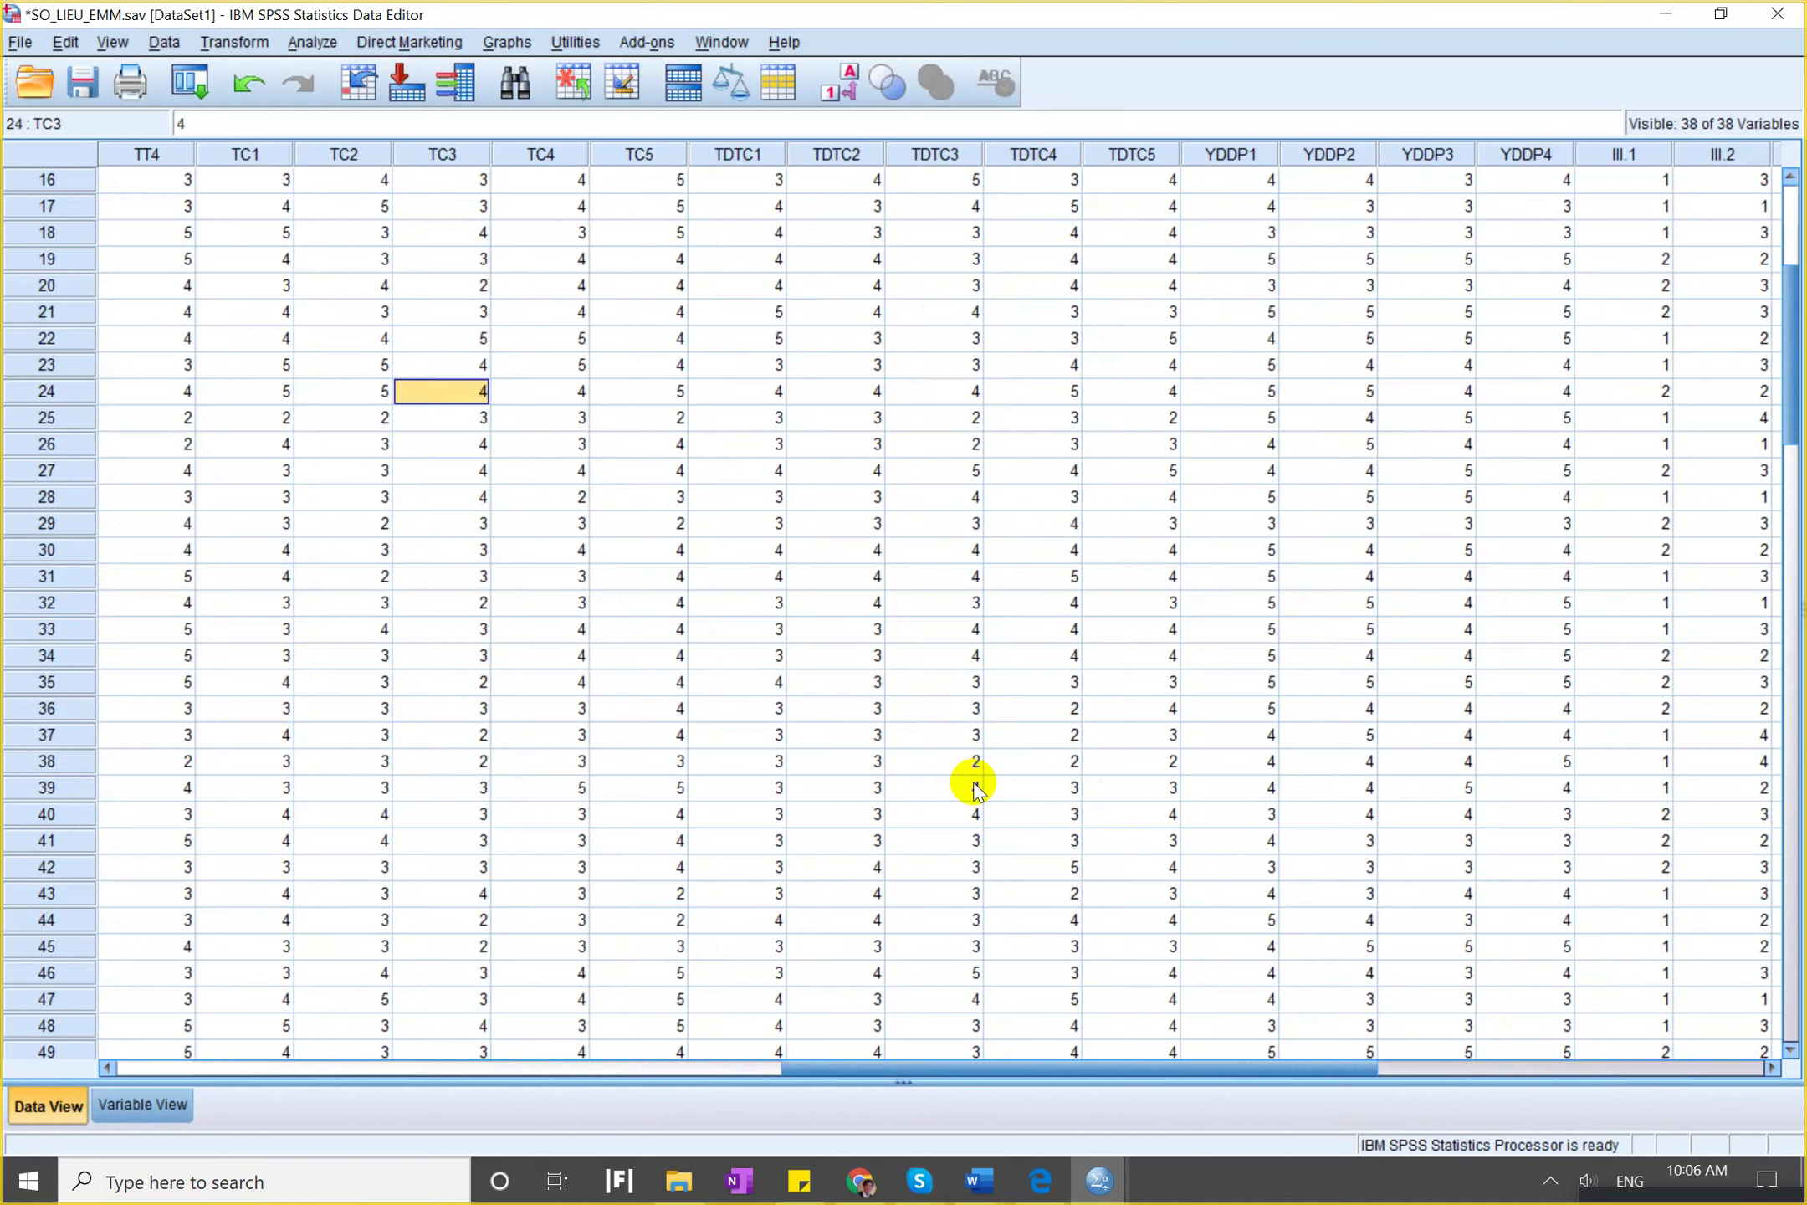
{"action": "key", "text": "Right"}
{"action": "key", "text": "Down"}
{"action": "key", "text": "Right"}
{"action": "key", "text": "Down"}
{"action": "key", "text": "Right"}
{"action": "key", "text": "Down"}
{"action": "key", "text": "Down"}
{"action": "key", "text": "Right"}
{"action": "key", "text": "Right"}
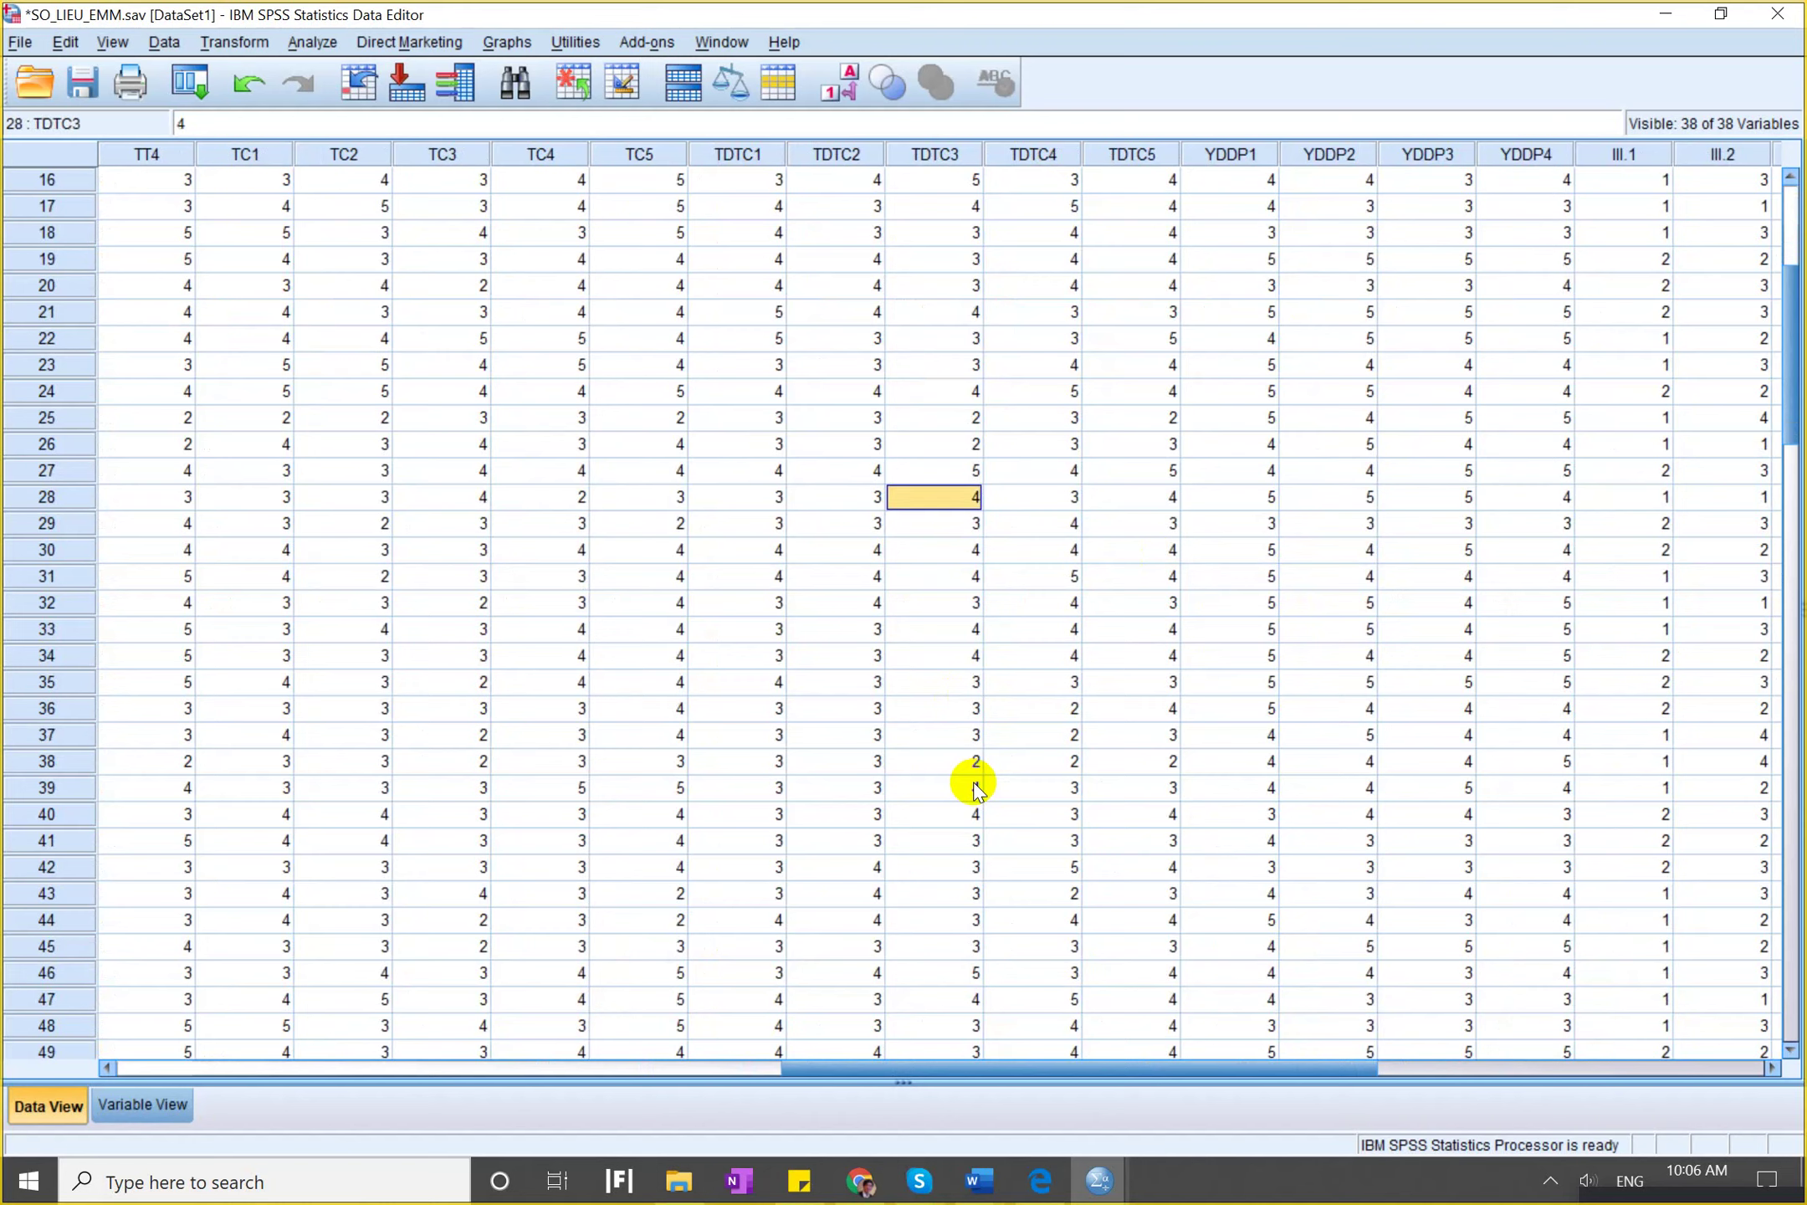
{"action": "key", "text": "Left"}
{"action": "key", "text": "Left"}
{"action": "key", "text": "Left"}
{"action": "key", "text": "Left"}
{"action": "key", "text": "Left"}
{"action": "key", "text": "Right"}
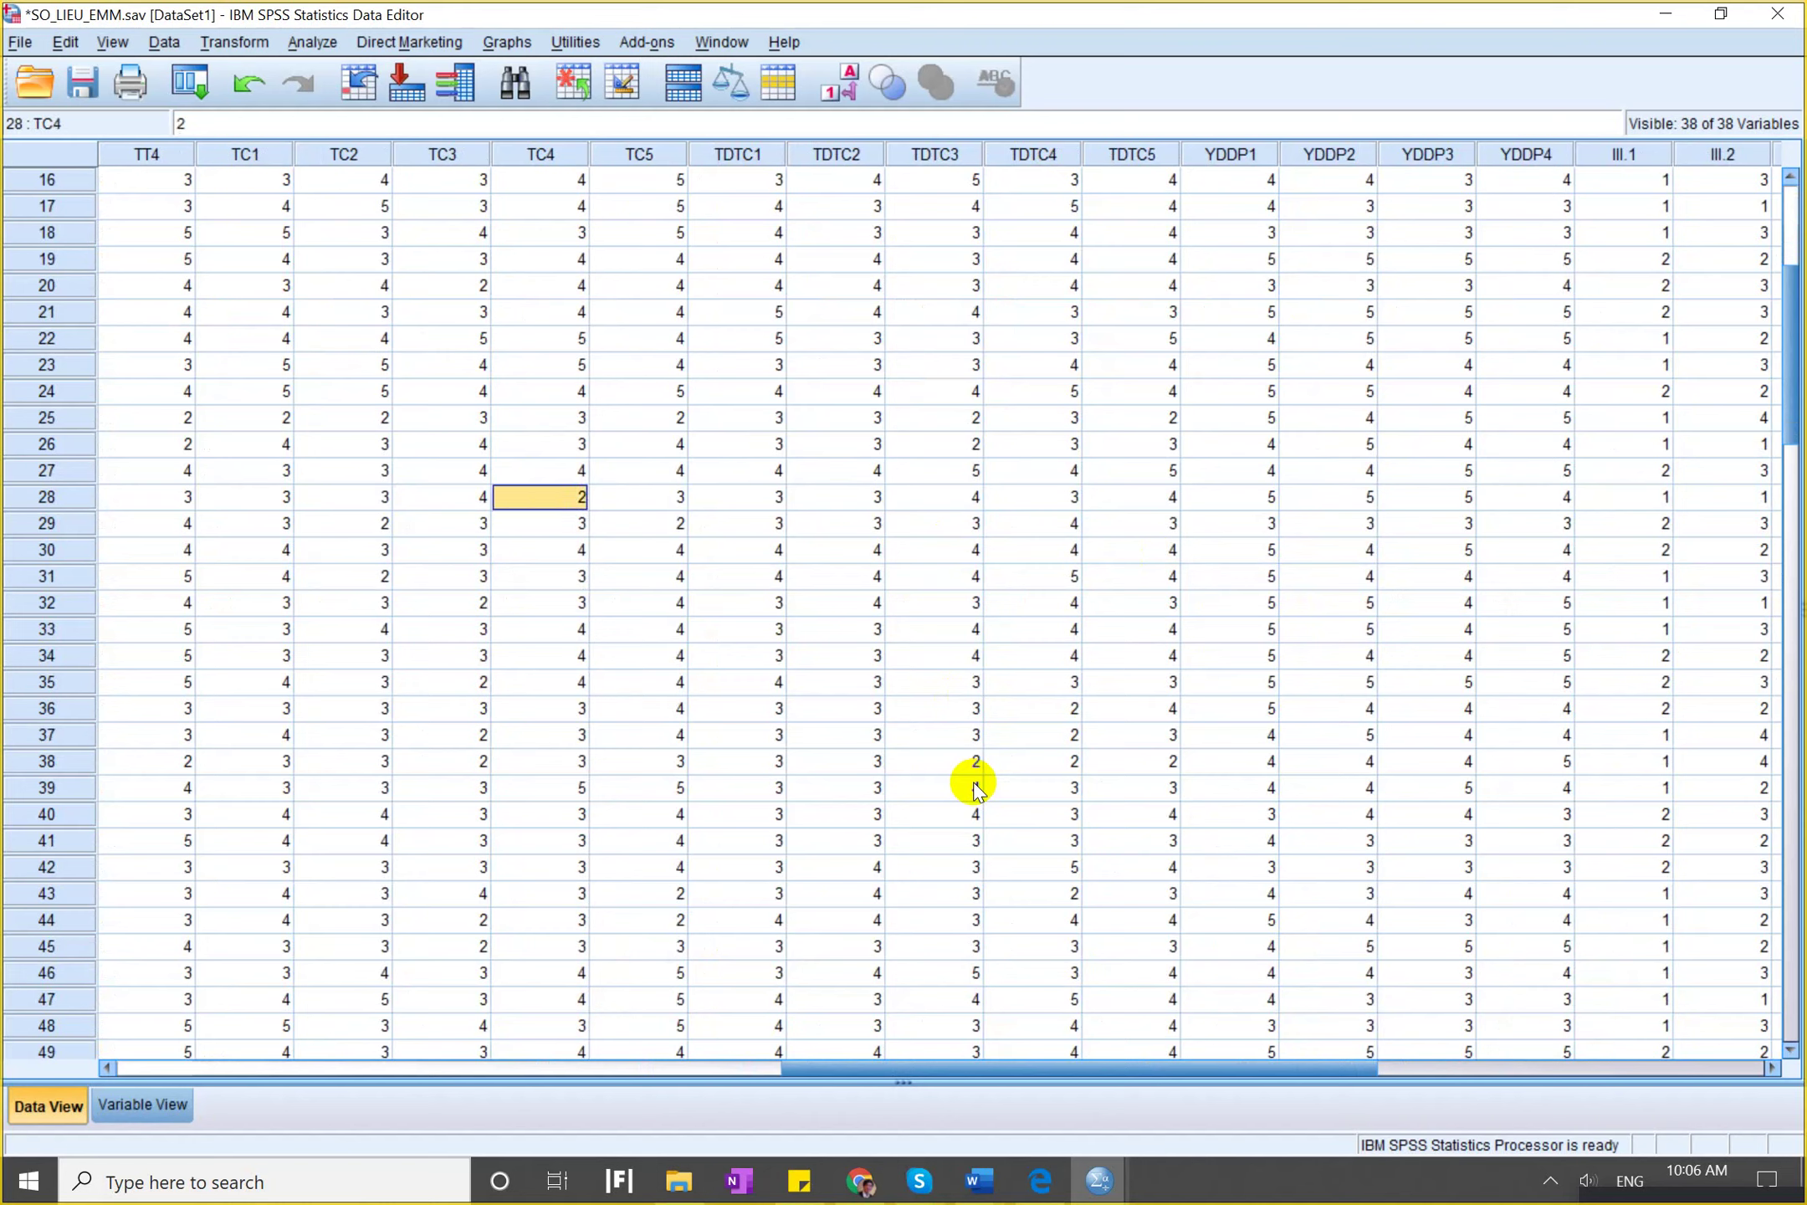
{"action": "key", "text": "Right"}
{"action": "key", "text": "Right"}
{"action": "key", "text": "Right"}
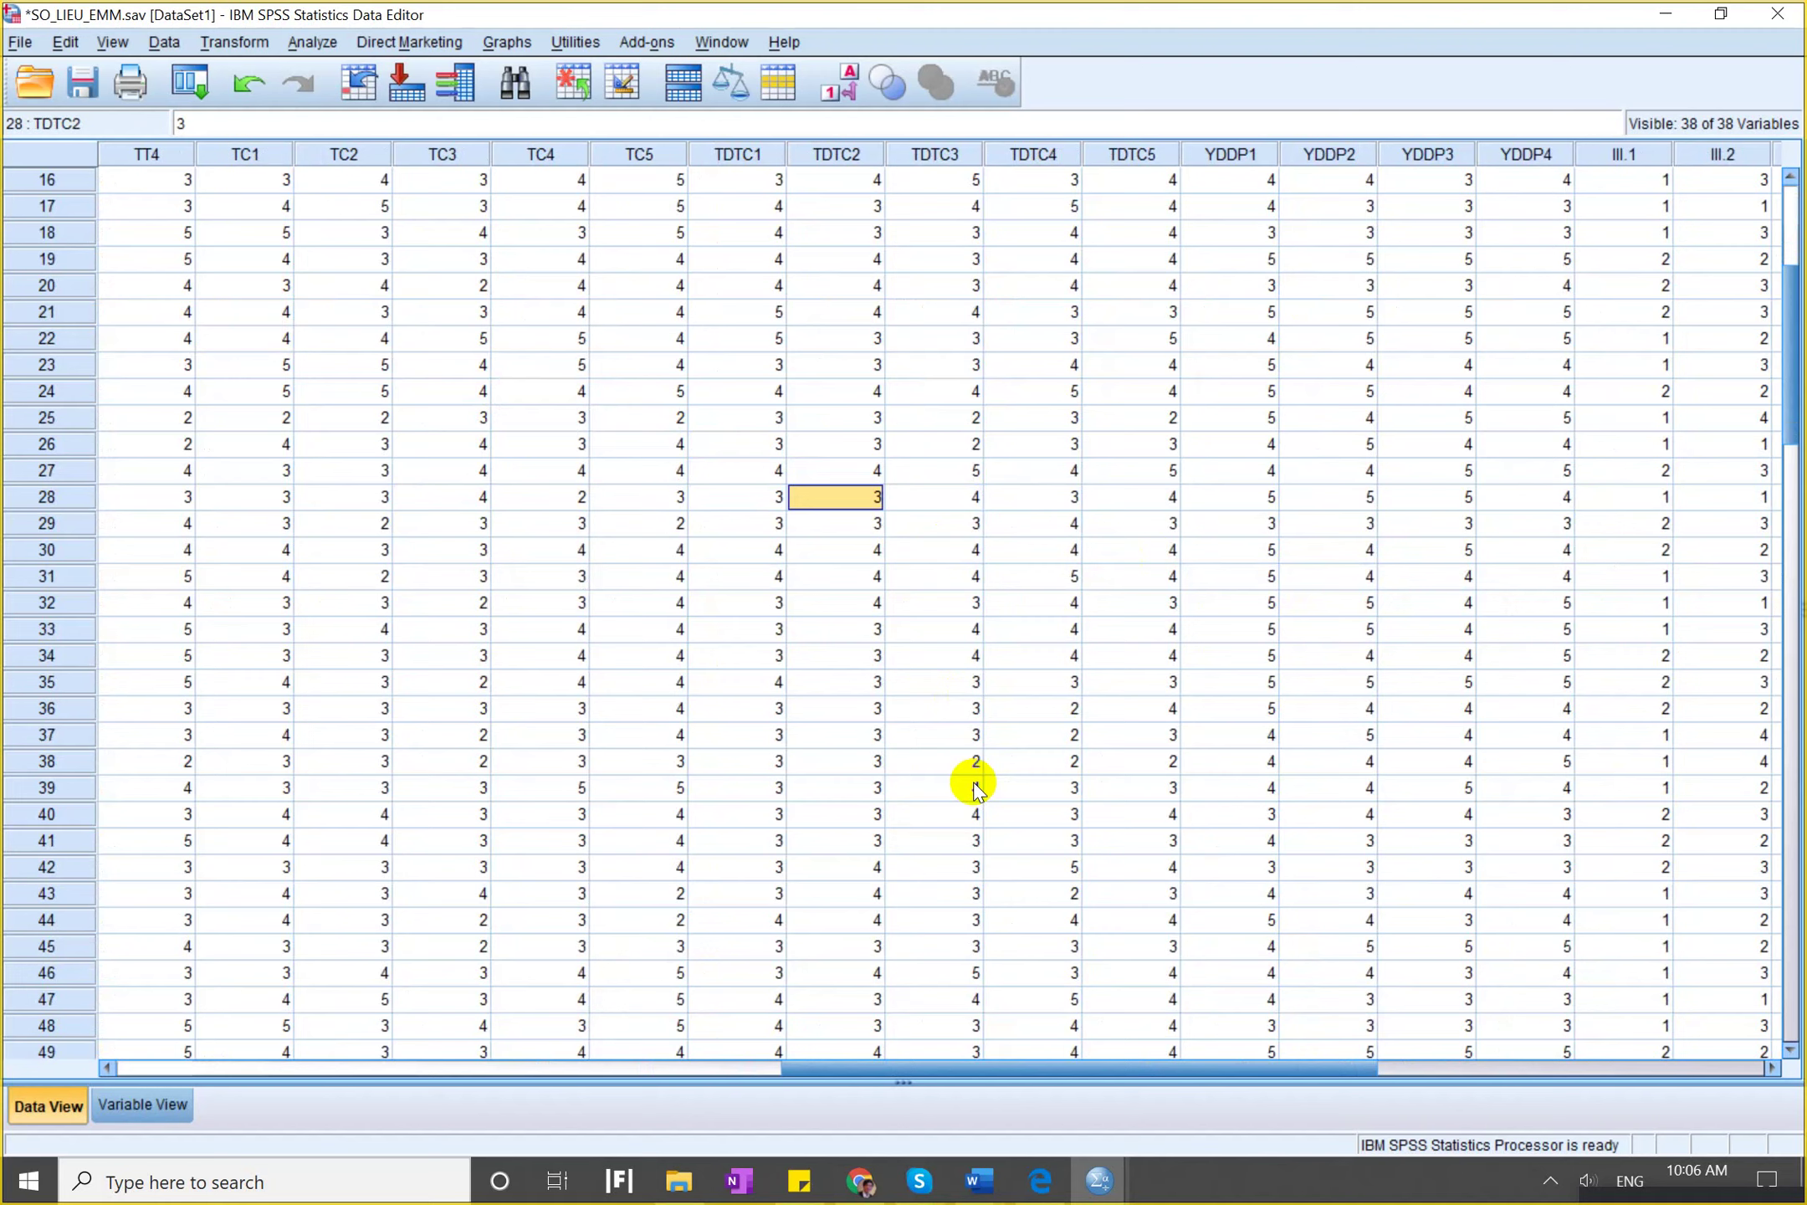
{"action": "key", "text": "Down"}
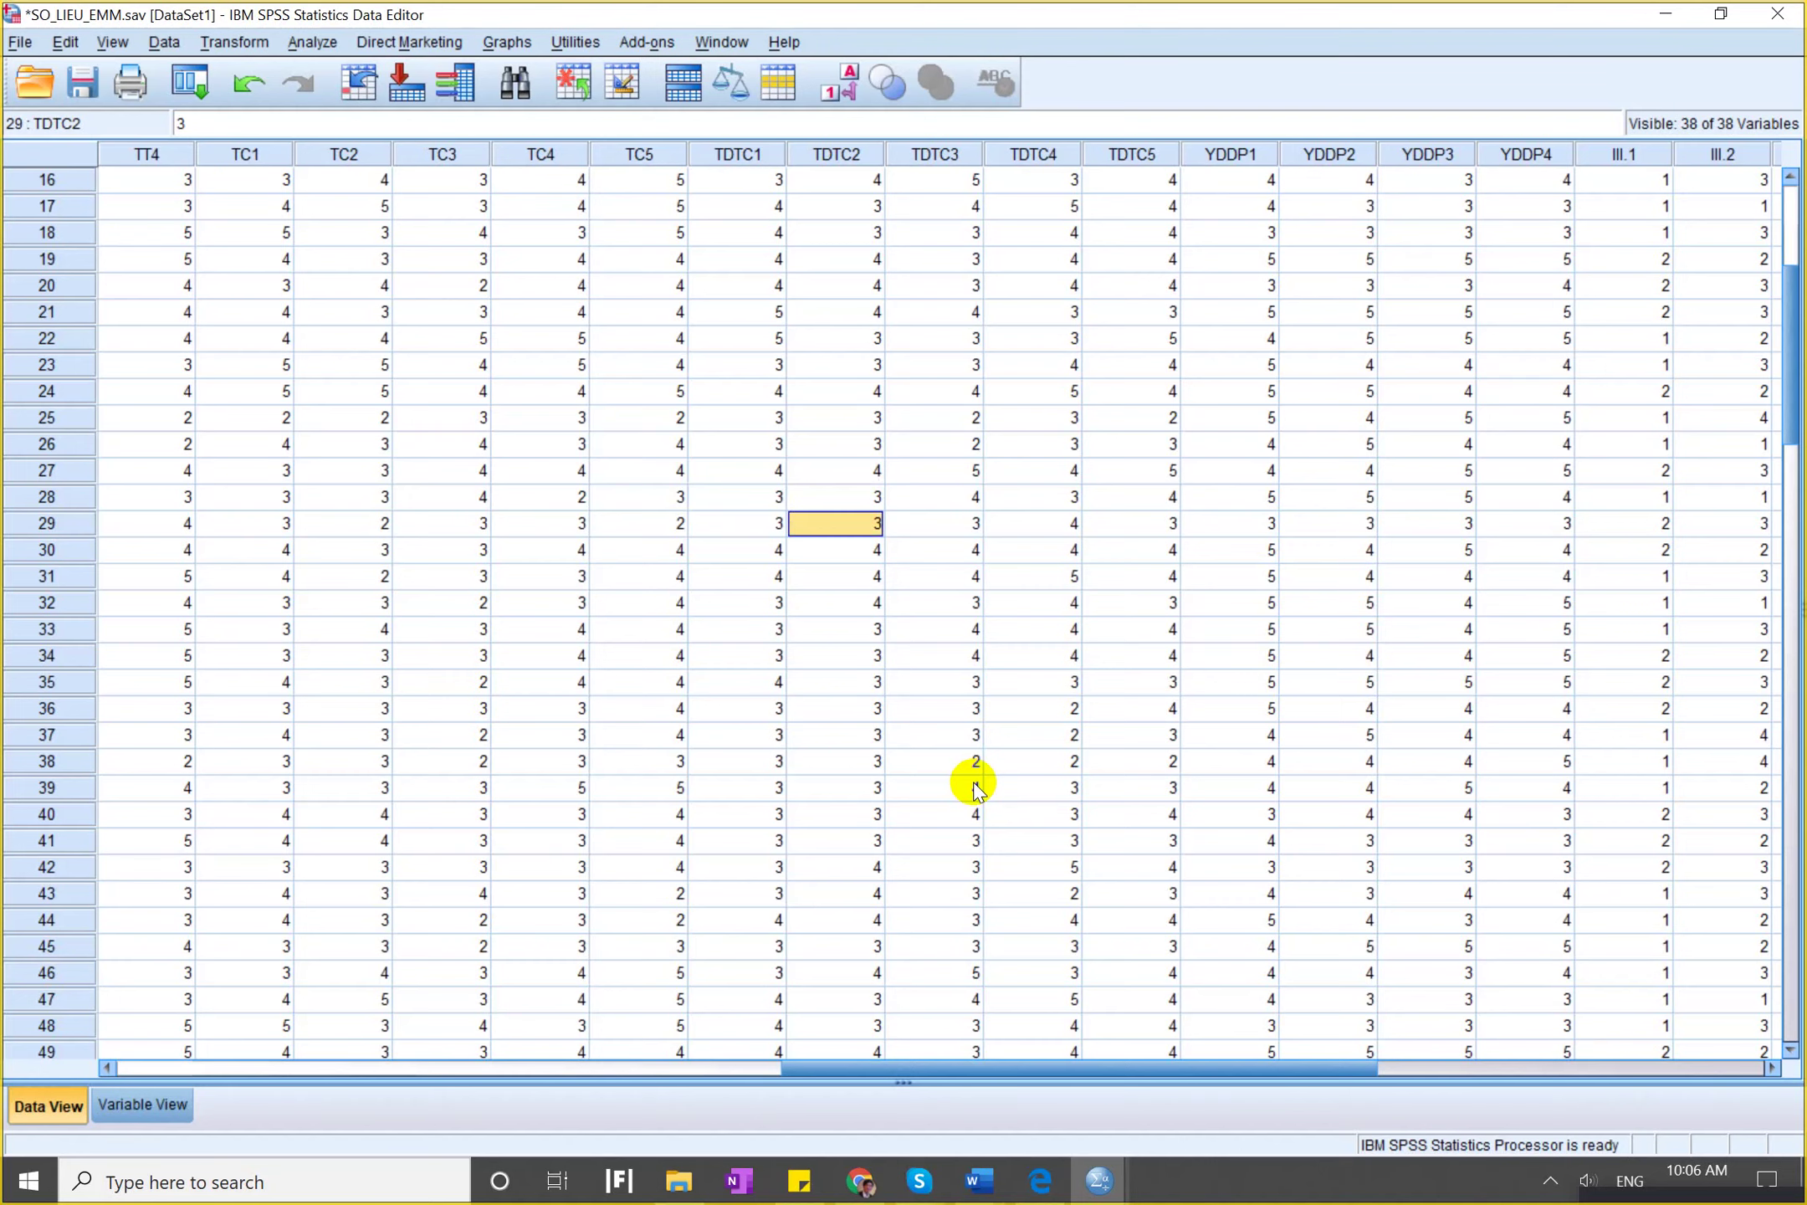
{"action": "key", "text": "Down"}
{"action": "key", "text": "Down"}
{"action": "key", "text": "Down"}
{"action": "key", "text": "Down"}
{"action": "key", "text": "Down"}
{"action": "key", "text": "Down"}
{"action": "key", "text": "Down"}
{"action": "key", "text": "Down"}
{"action": "key", "text": "Down"}
{"action": "key", "text": "Down"}
{"action": "key", "text": "Down"}
{"action": "key", "text": "Down"}
{"action": "key", "text": "Down"}
{"action": "key", "text": "Down"}
{"action": "key", "text": "Down"}
{"action": "key", "text": "Down"}
{"action": "key", "text": "Down"}
{"action": "key", "text": "Down"}
{"action": "key", "text": "Down"}
{"action": "key", "text": "Down"}
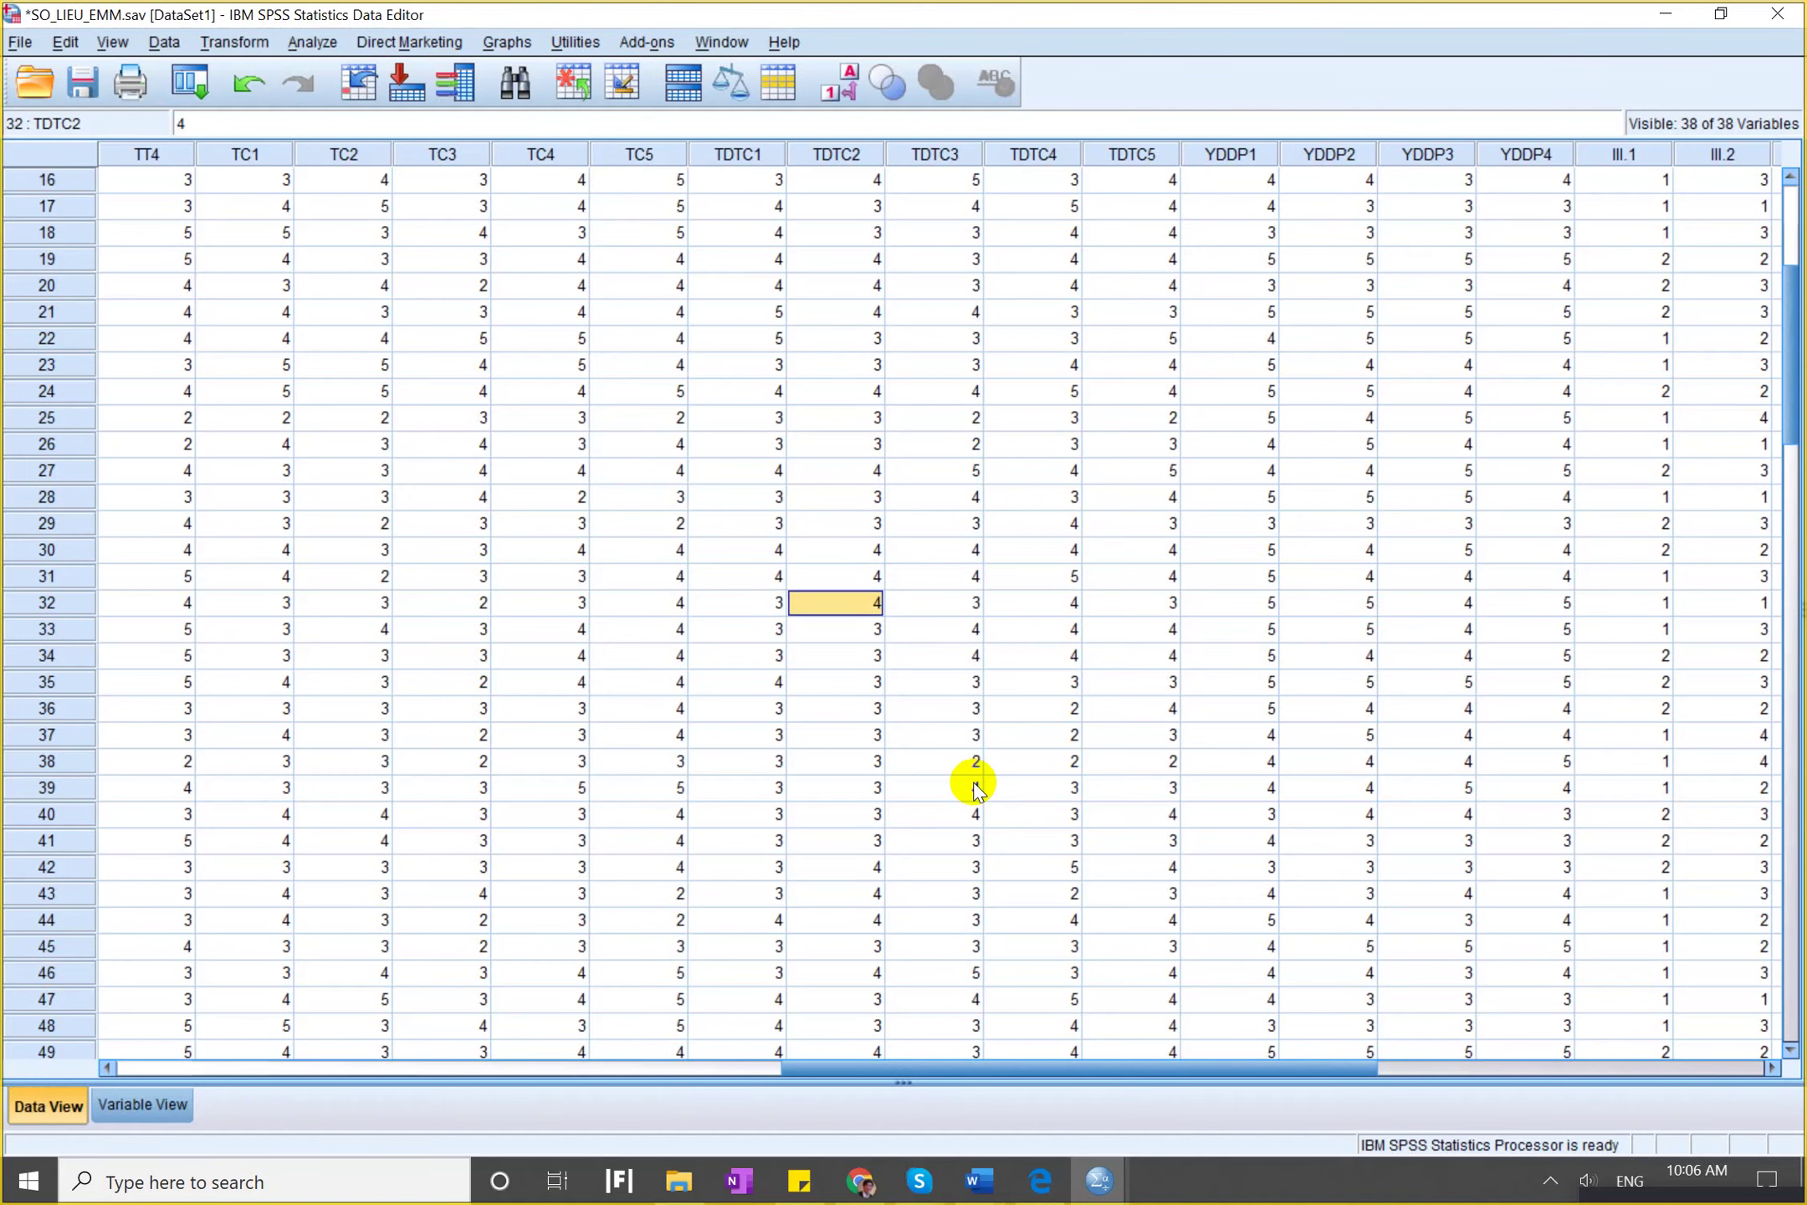
{"action": "key", "text": "Down"}
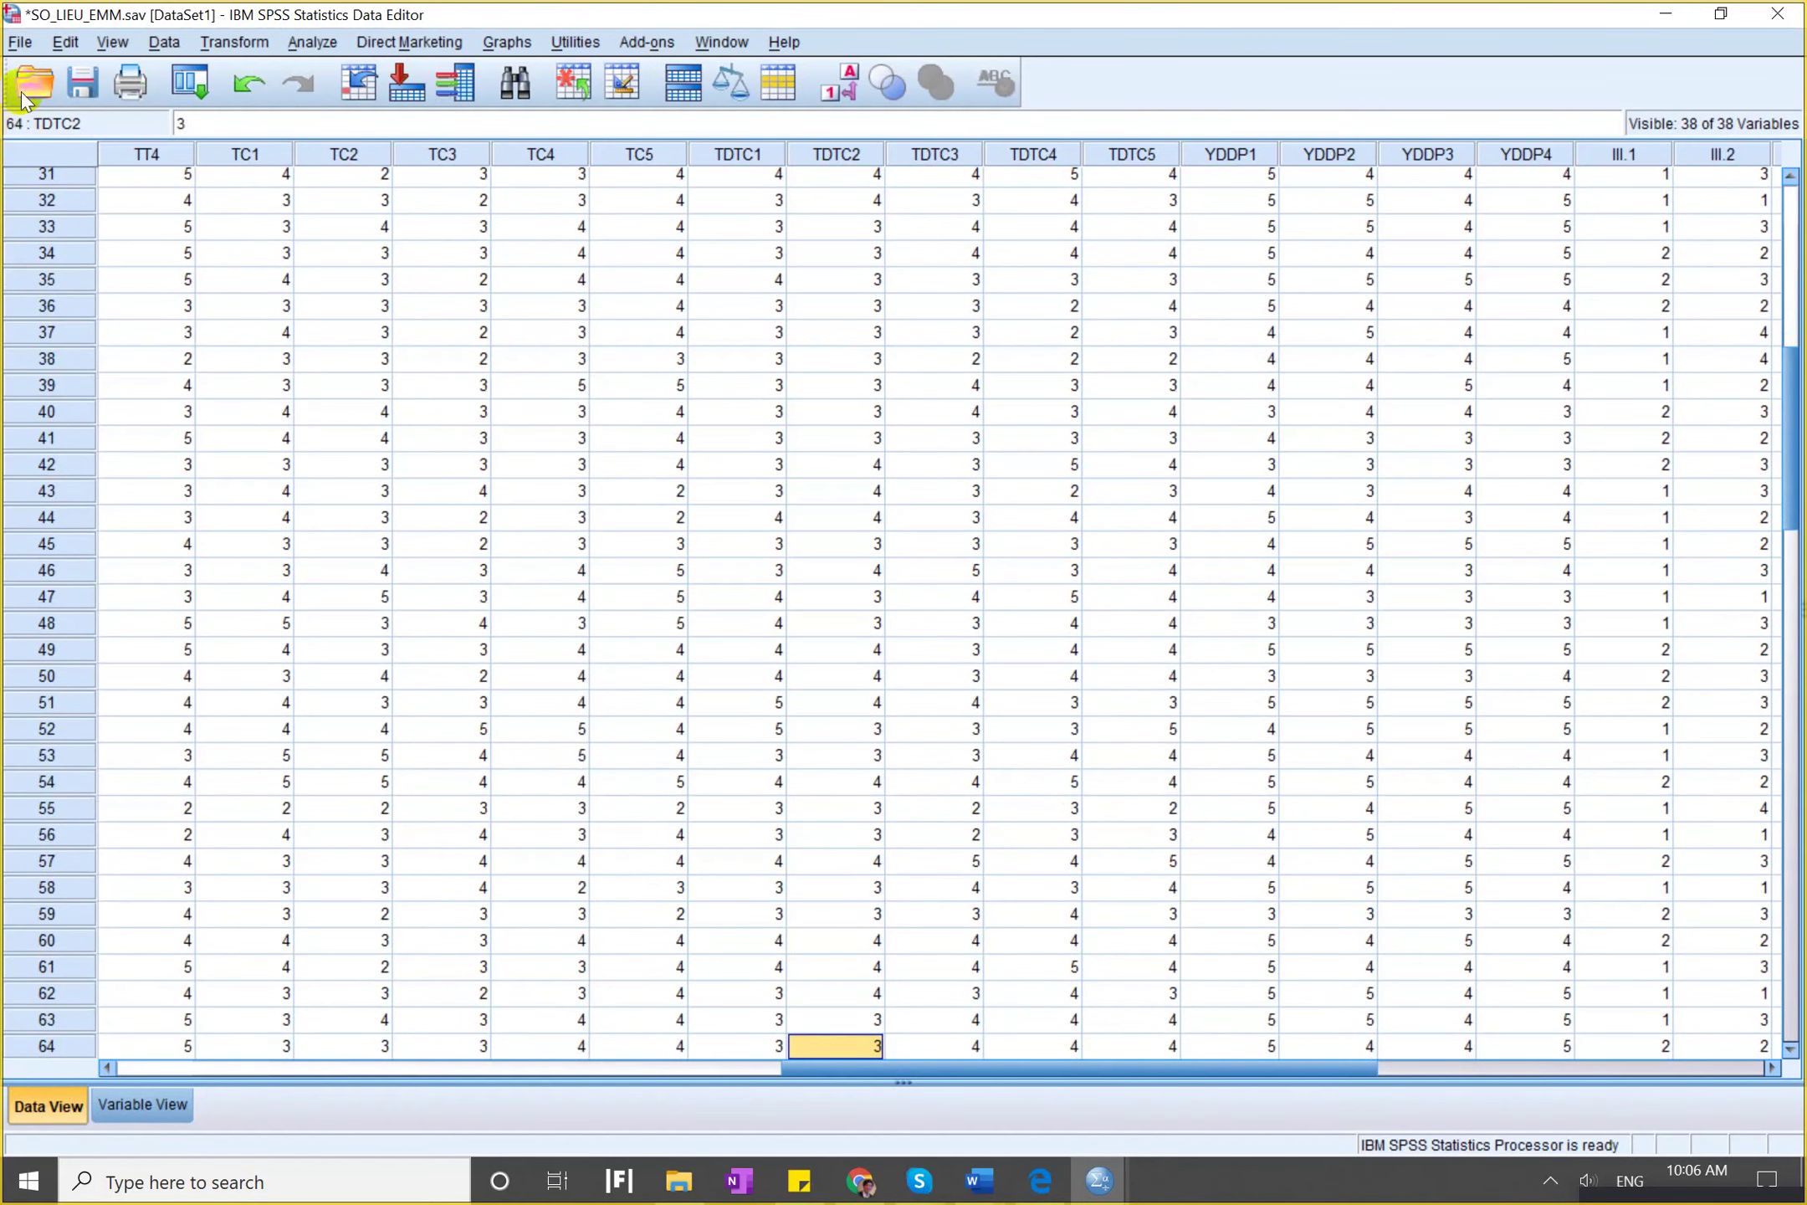
{"action": "left_click", "coordinate": [22, 42]}
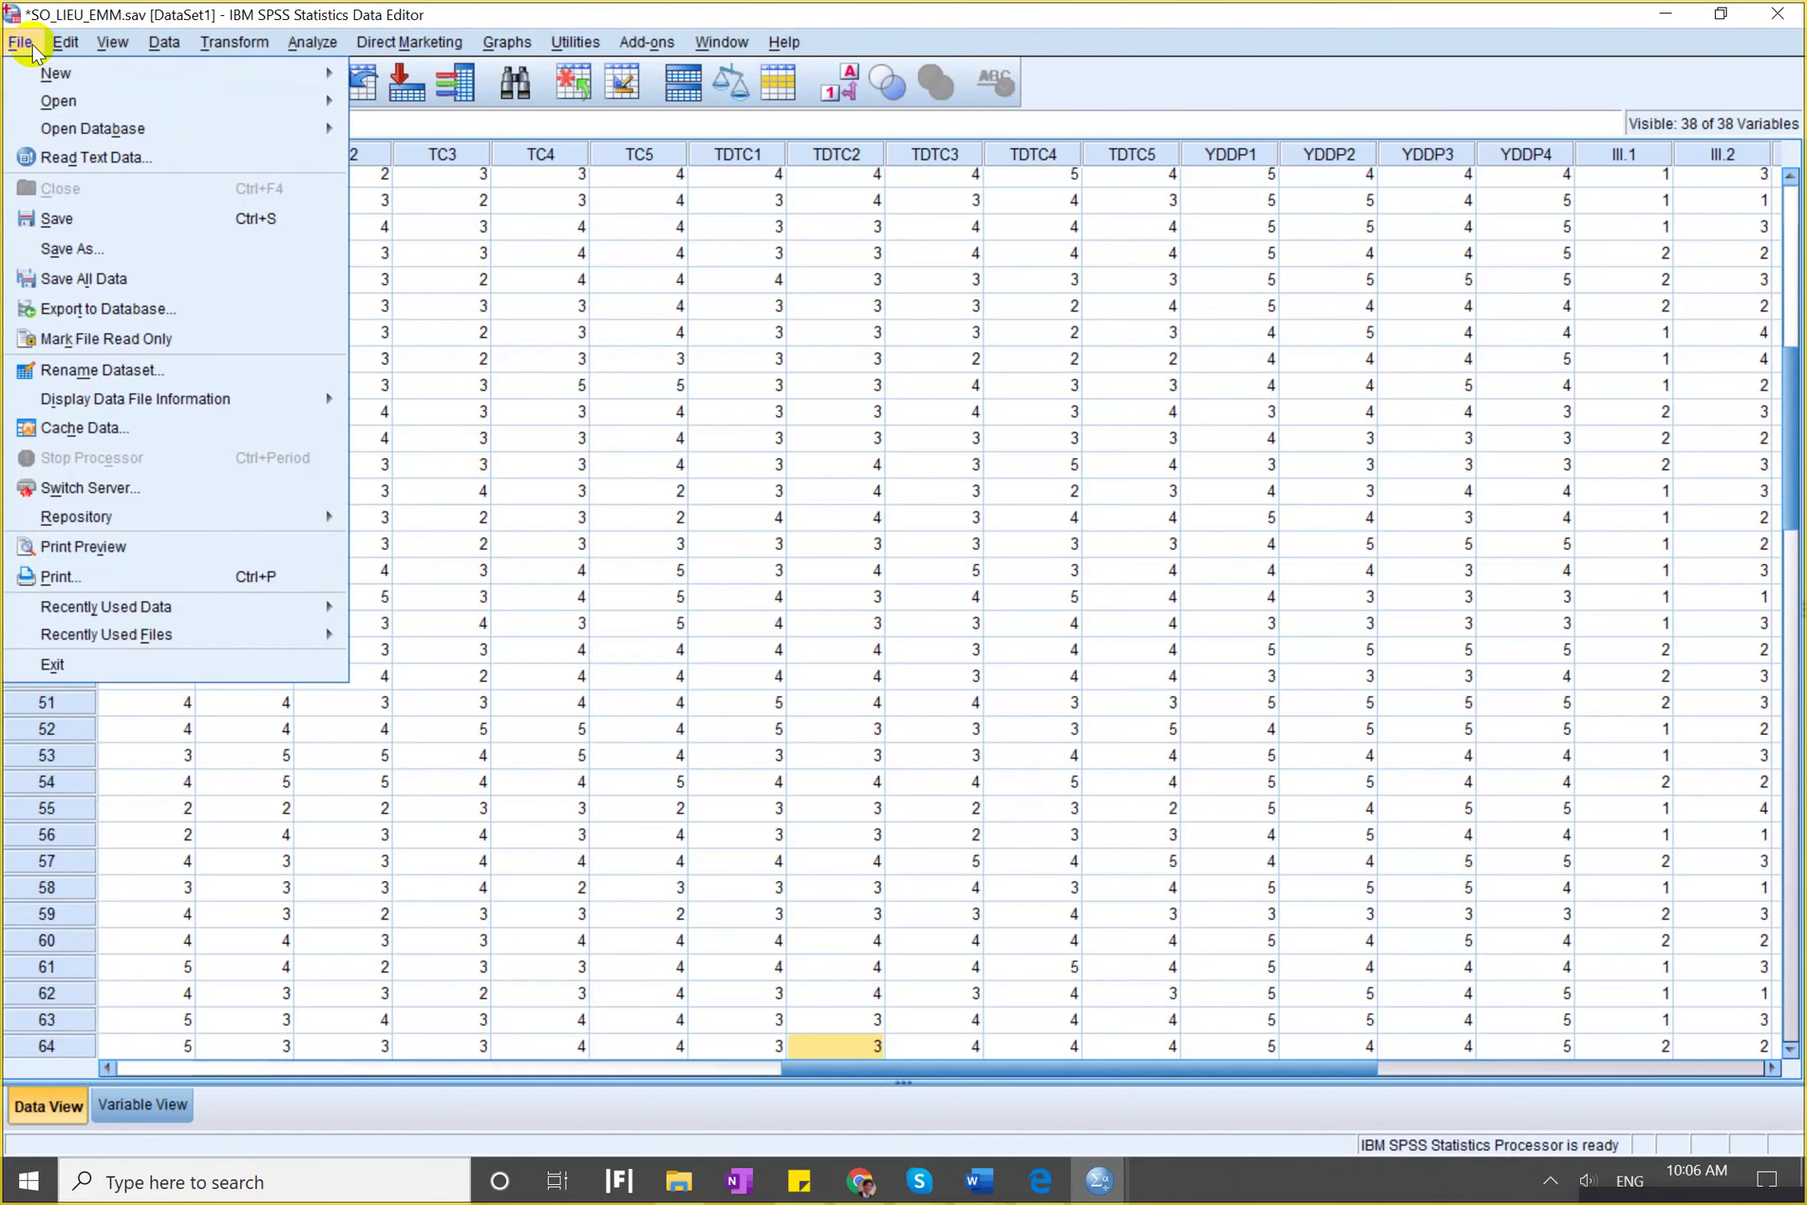
{"action": "mouse_move", "coordinate": [66, 41]}
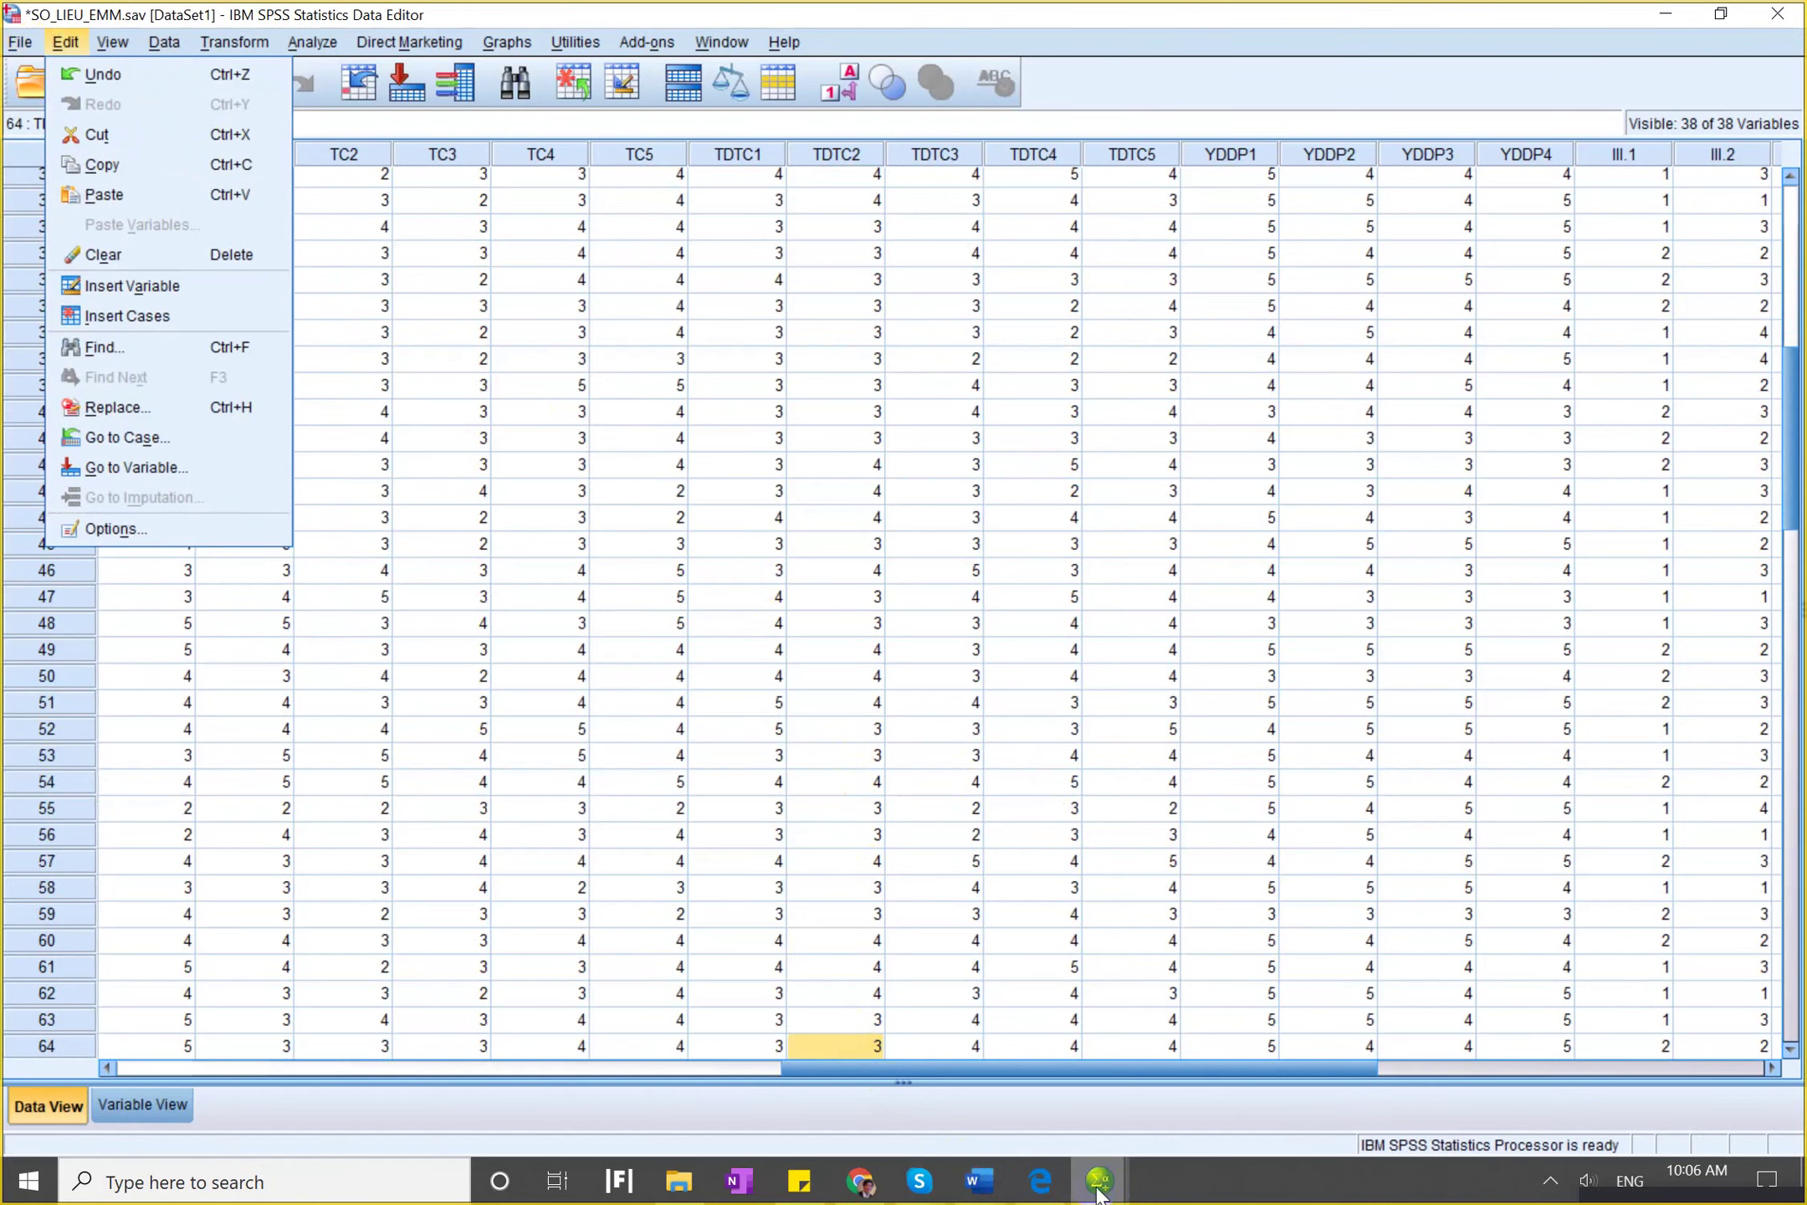
Switch to Document1 in Word and highlight outline item 3, "Hướng dẫn về điều tra mẫu & thu thập dữ liệu", in yellow.
{"action": "left_click", "coordinate": [979, 1179]}
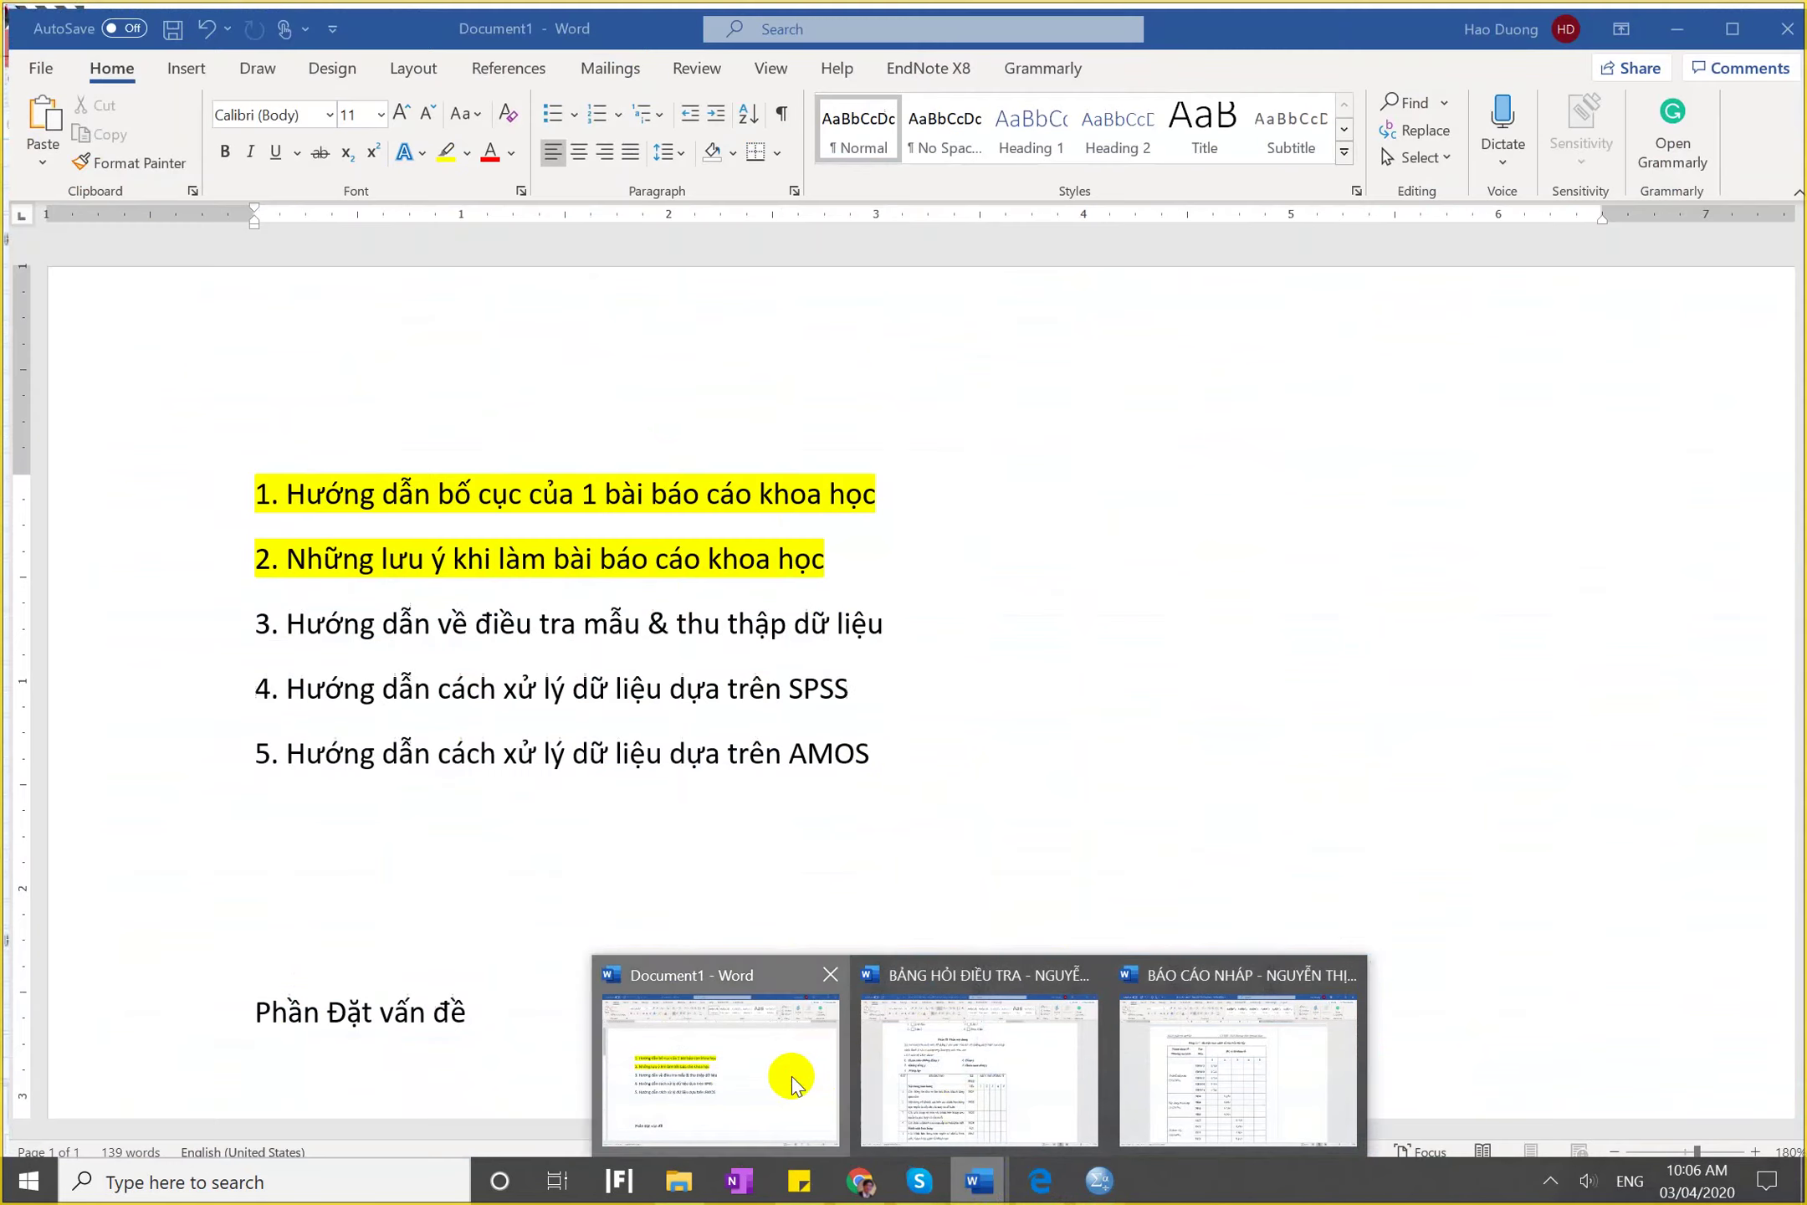
{"action": "left_click", "coordinate": [792, 1083]}
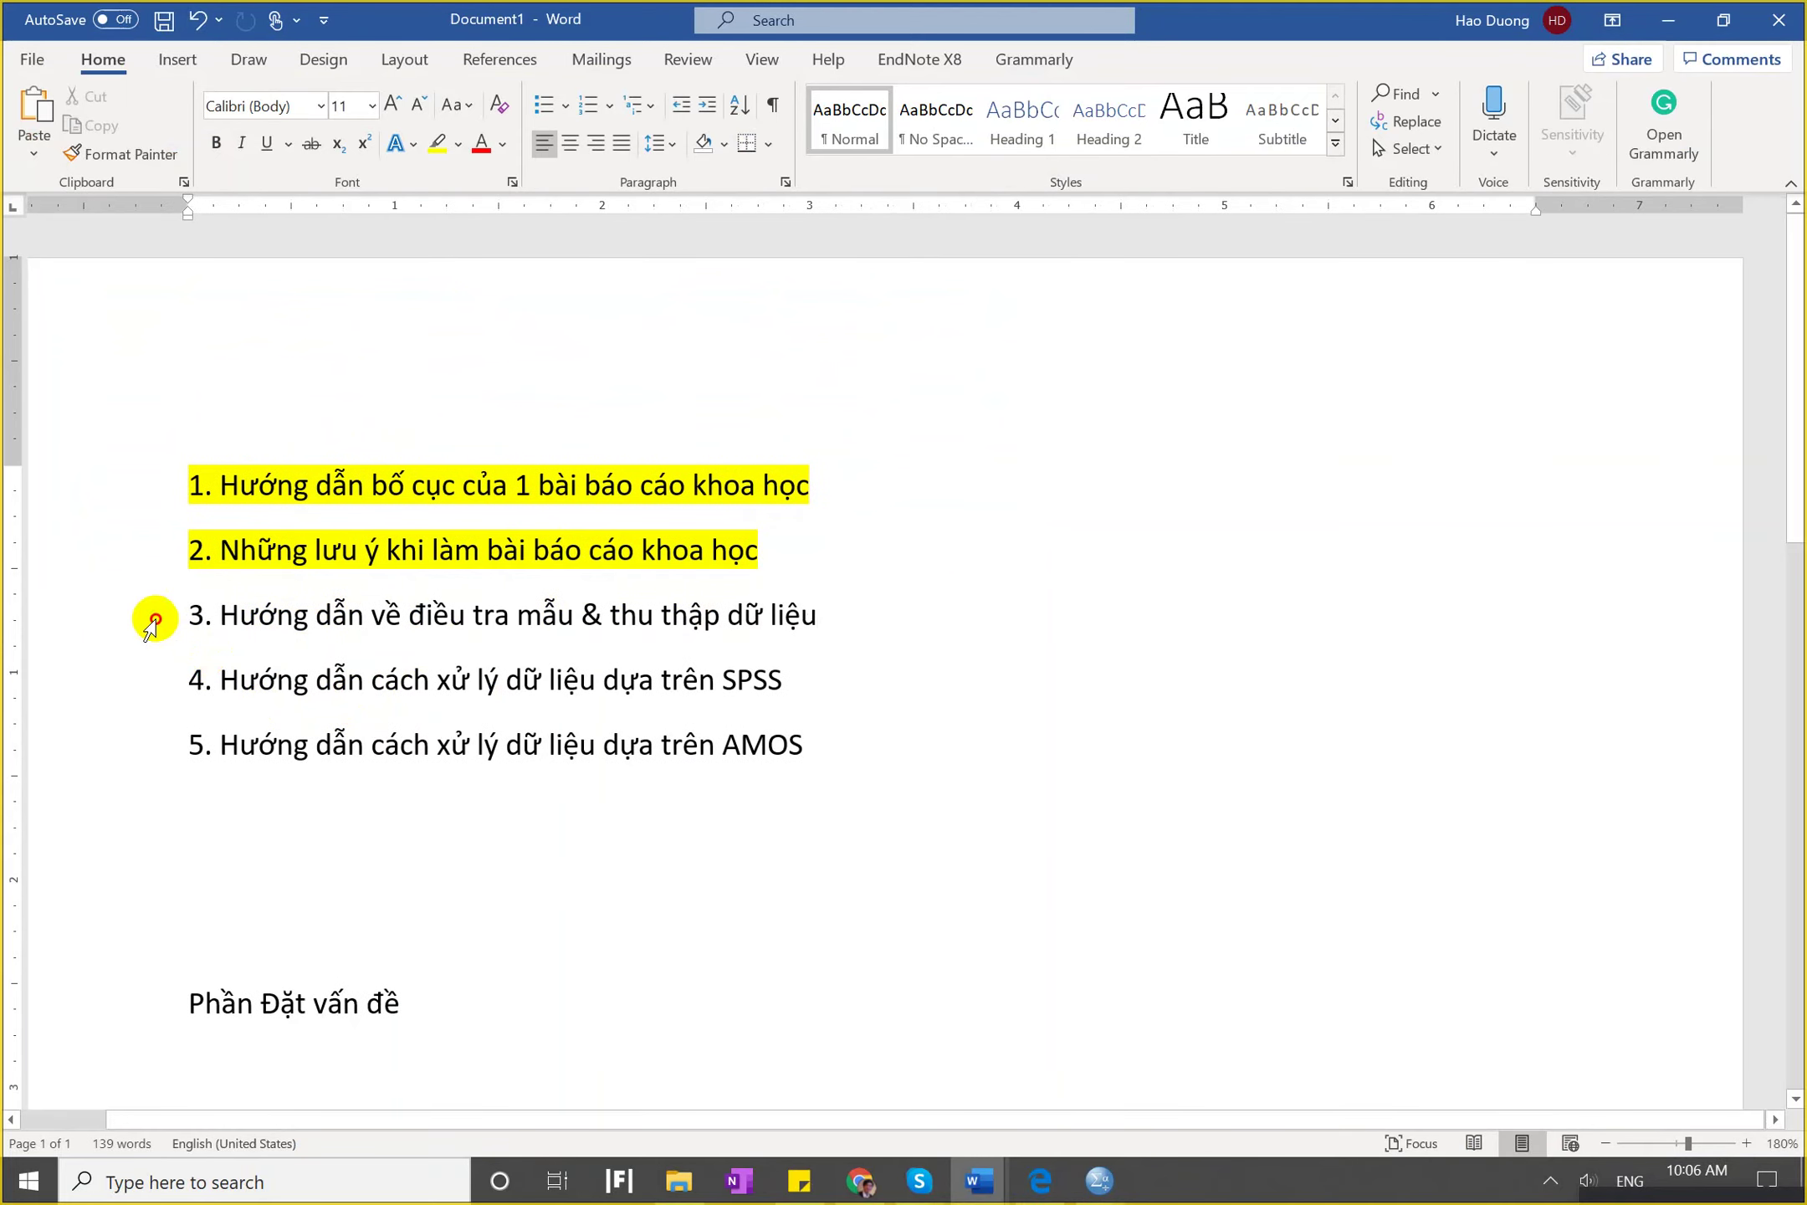
{"action": "left_click", "coordinate": [155, 619]}
{"action": "left_click", "coordinate": [436, 143]}
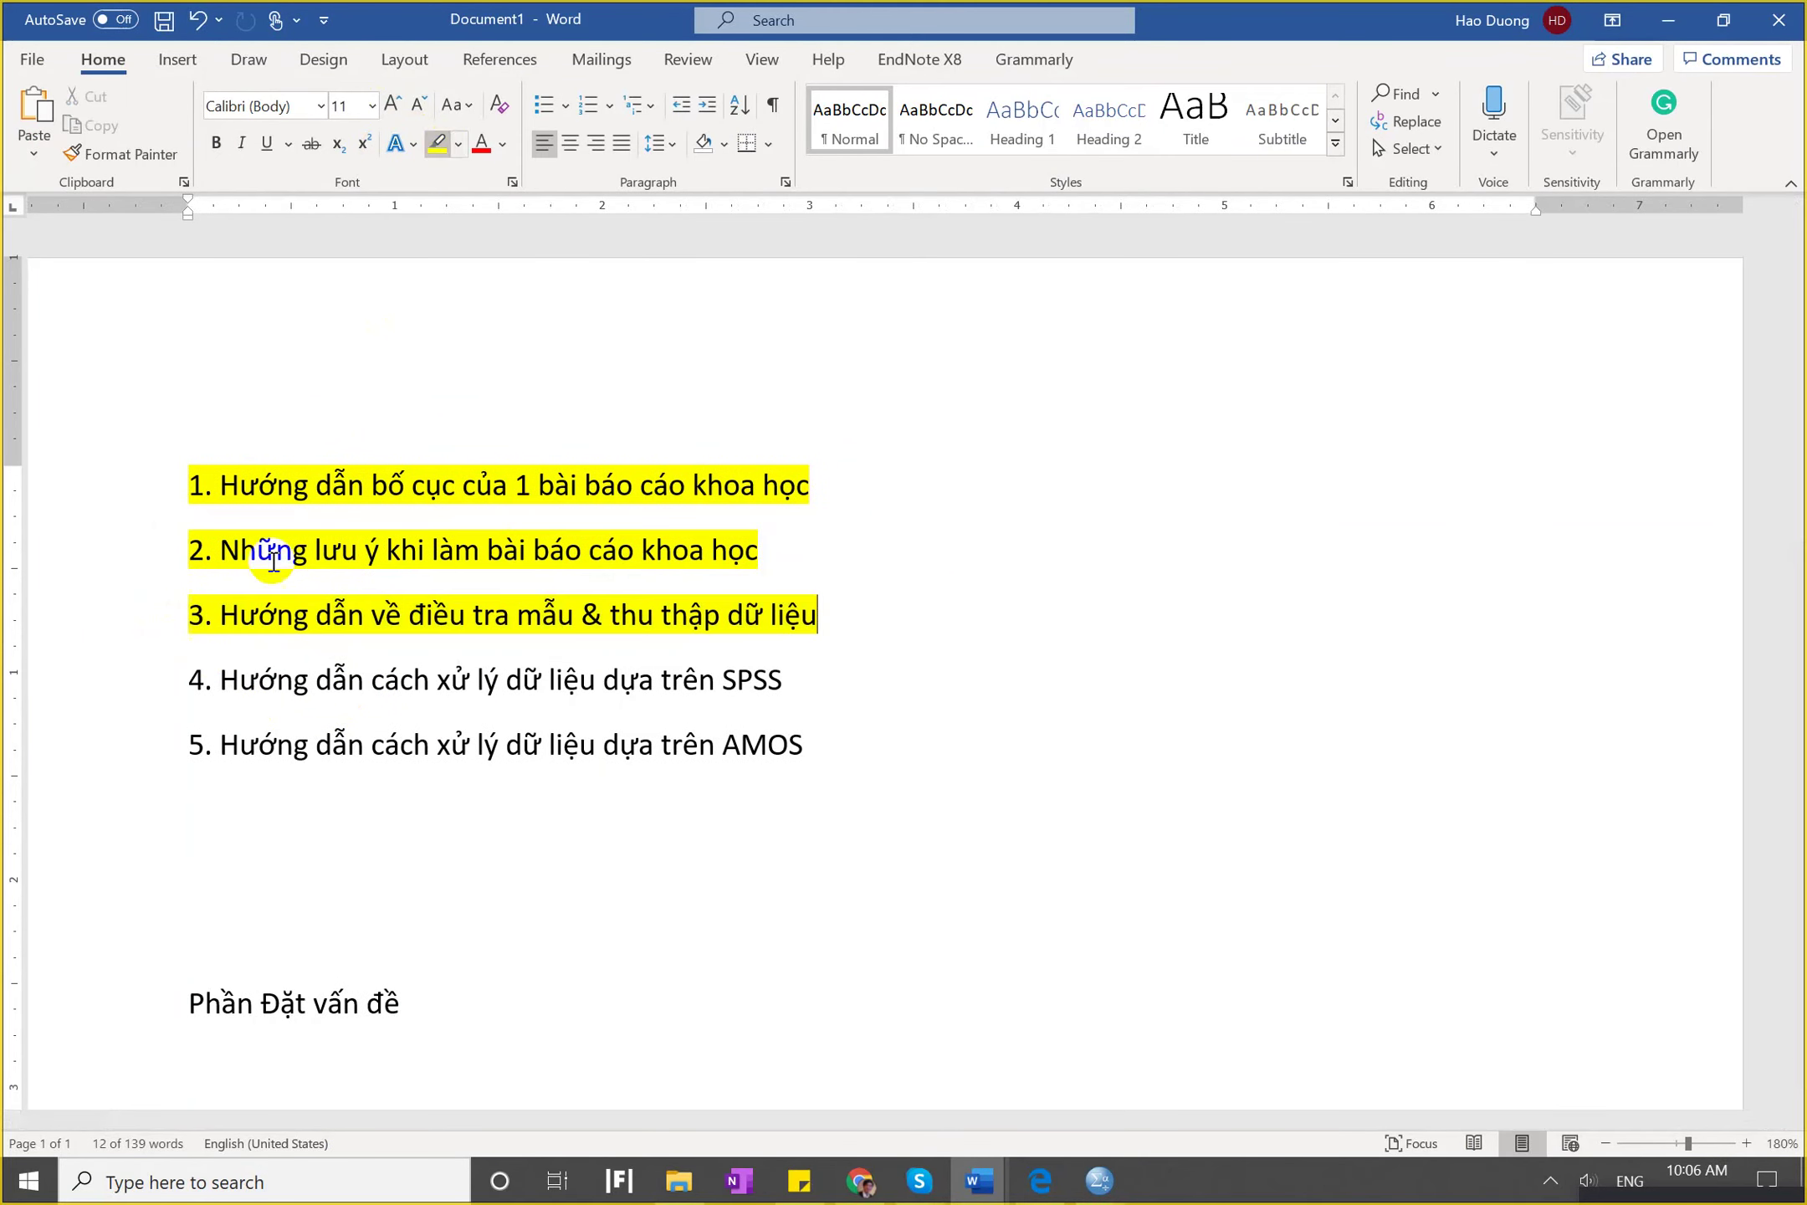
Below outline item 4 about SPSS, add the sub-item "+ Nhập dữ liệu" and start another "+" line under it.
{"action": "left_click", "coordinate": [161, 688]}
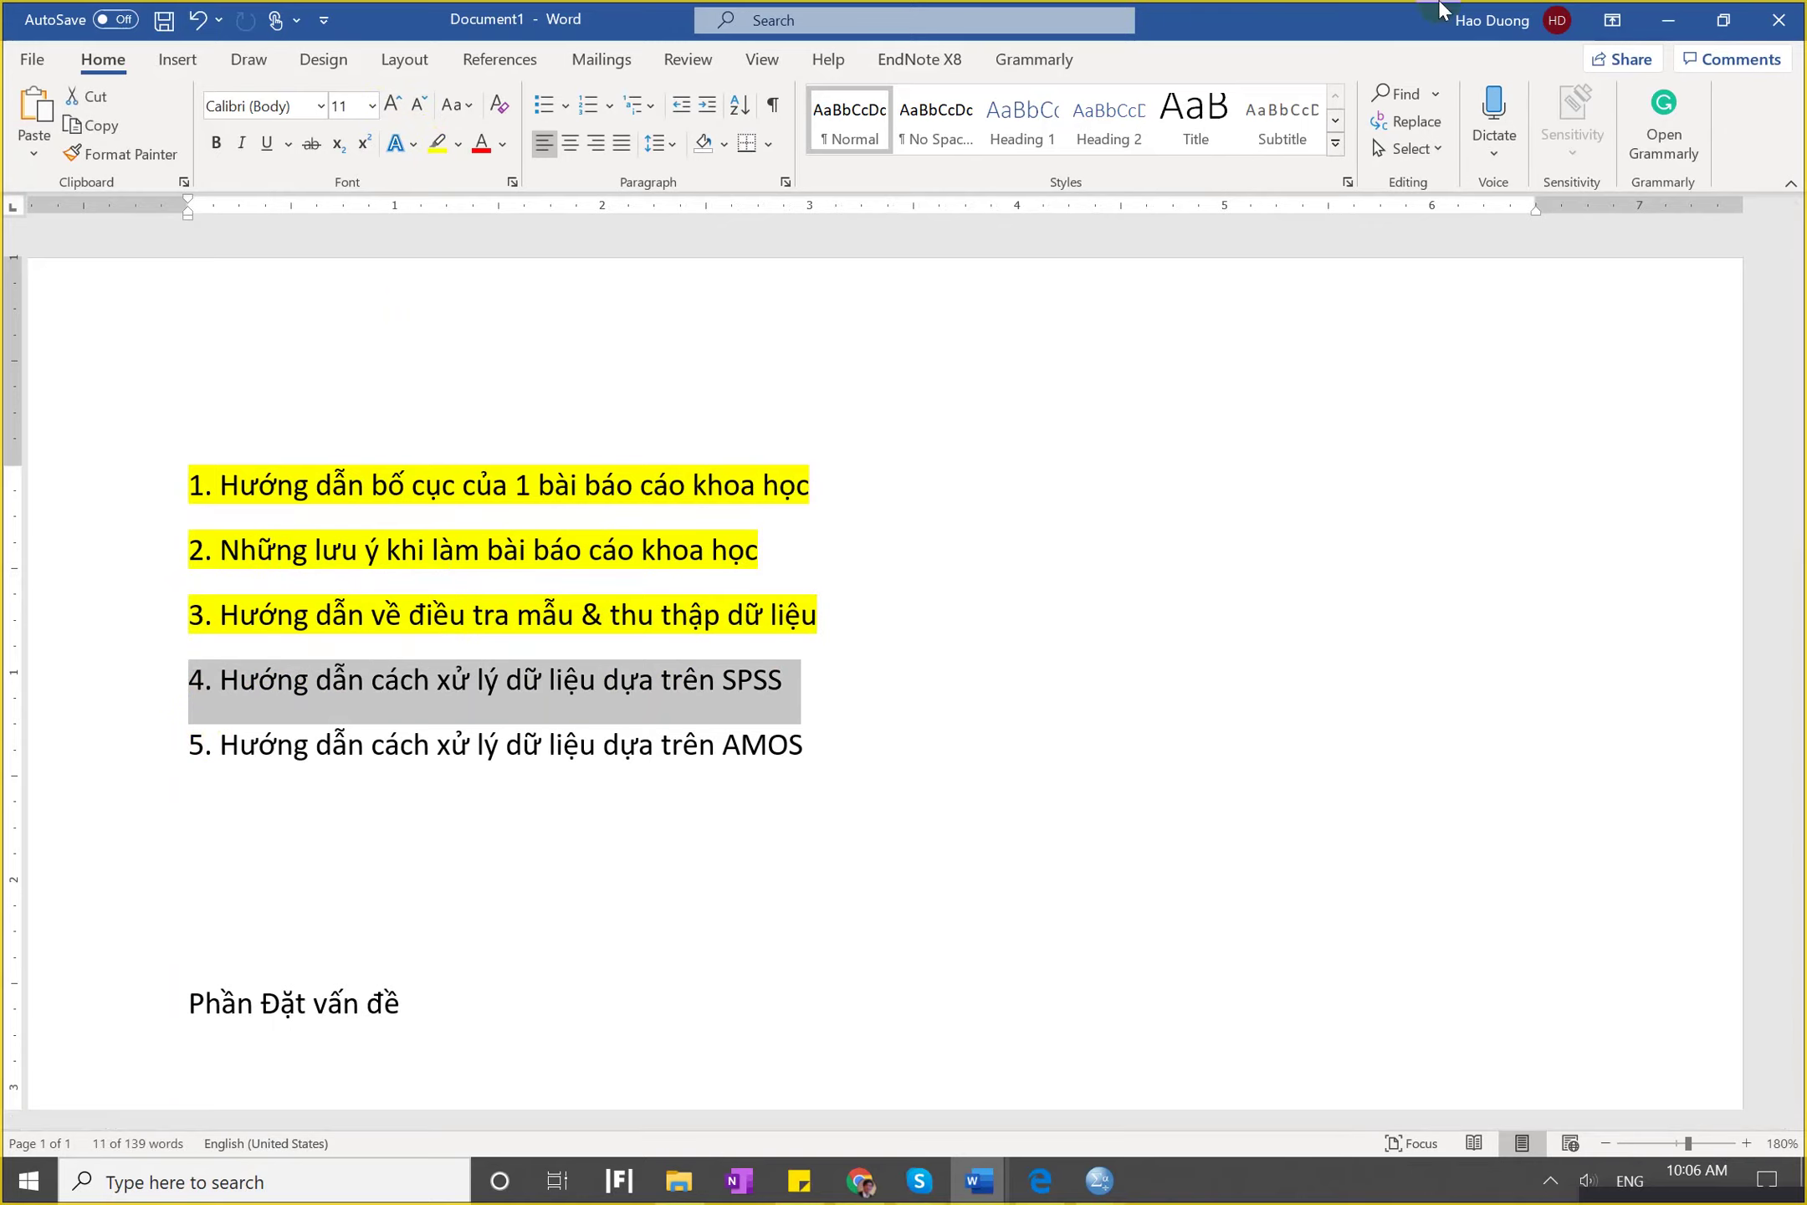
{"action": "left_click", "coordinate": [948, 701]}
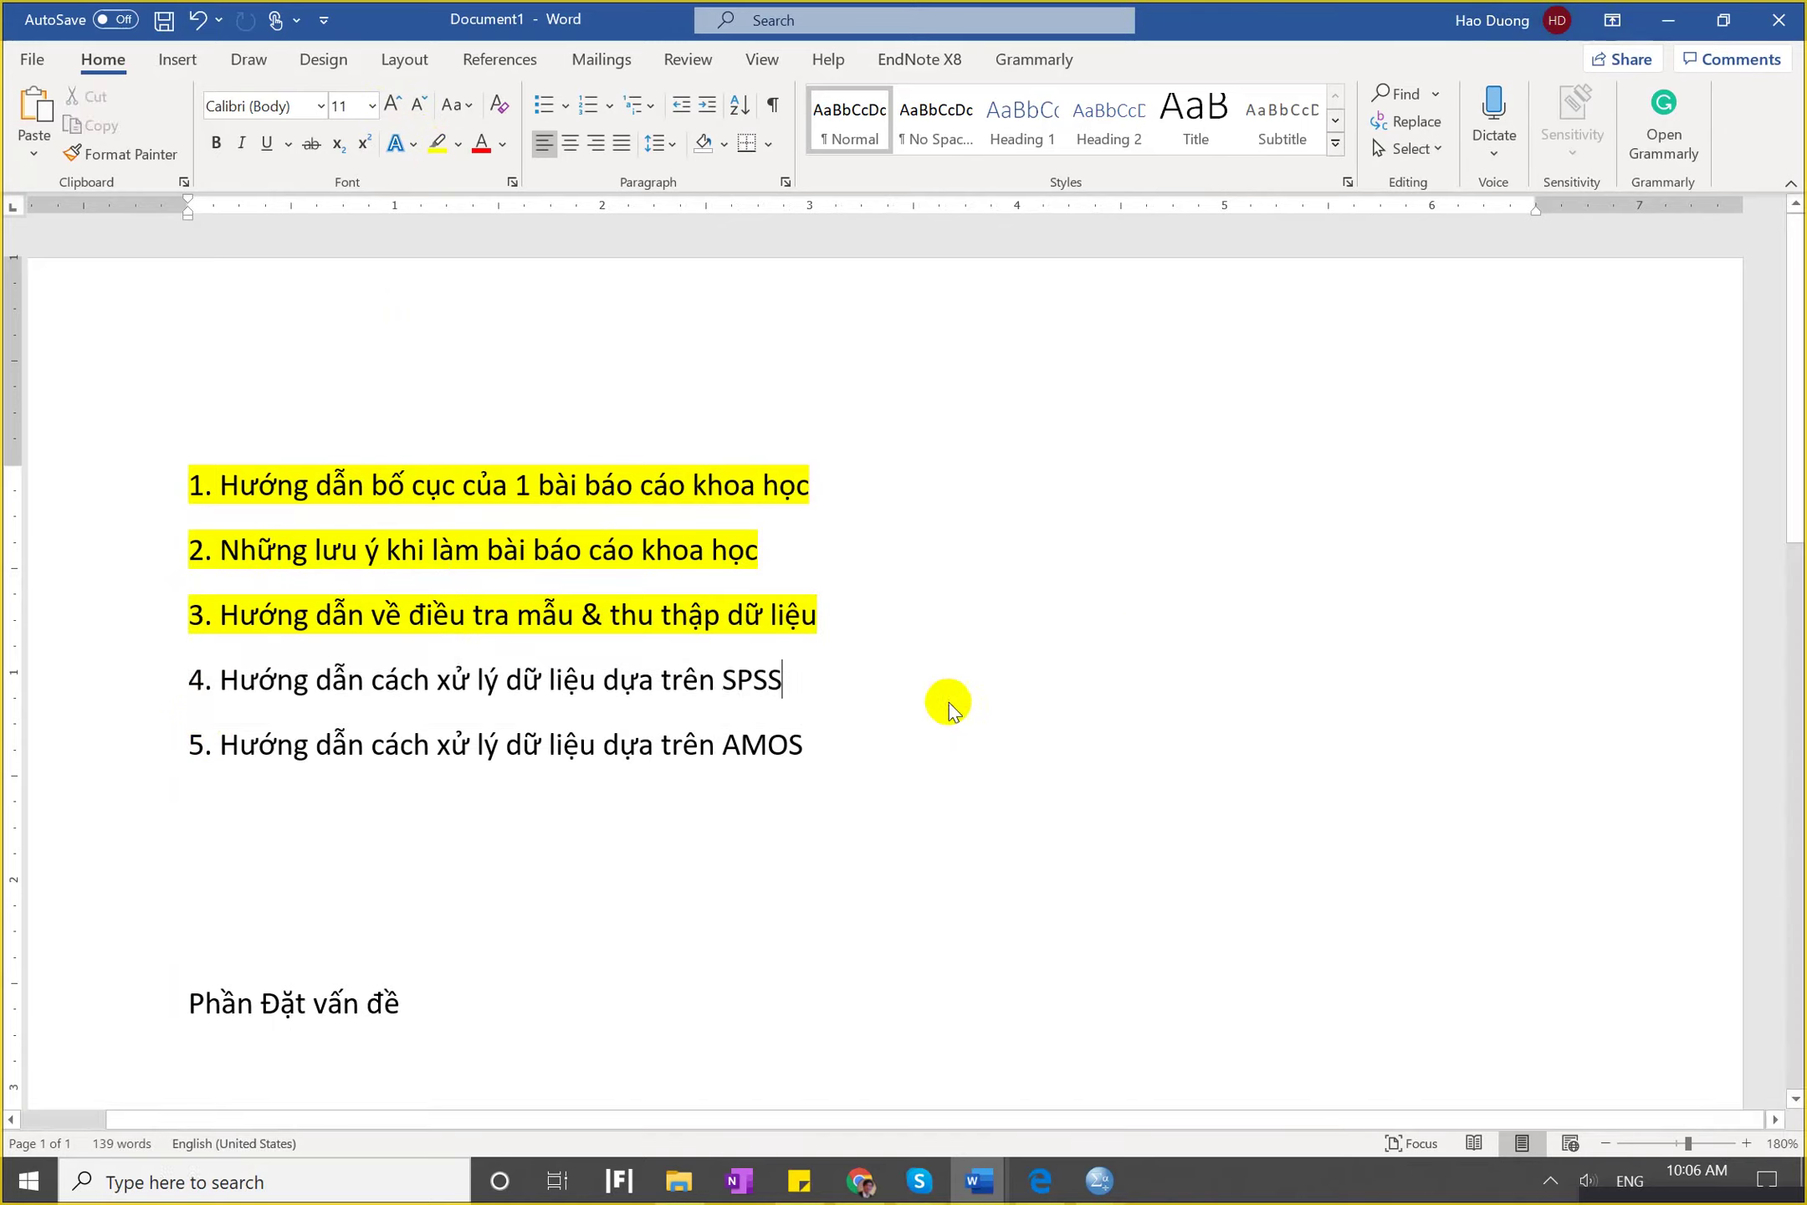
{"action": "key", "text": "Return"}
{"action": "type", "text": "+ "}
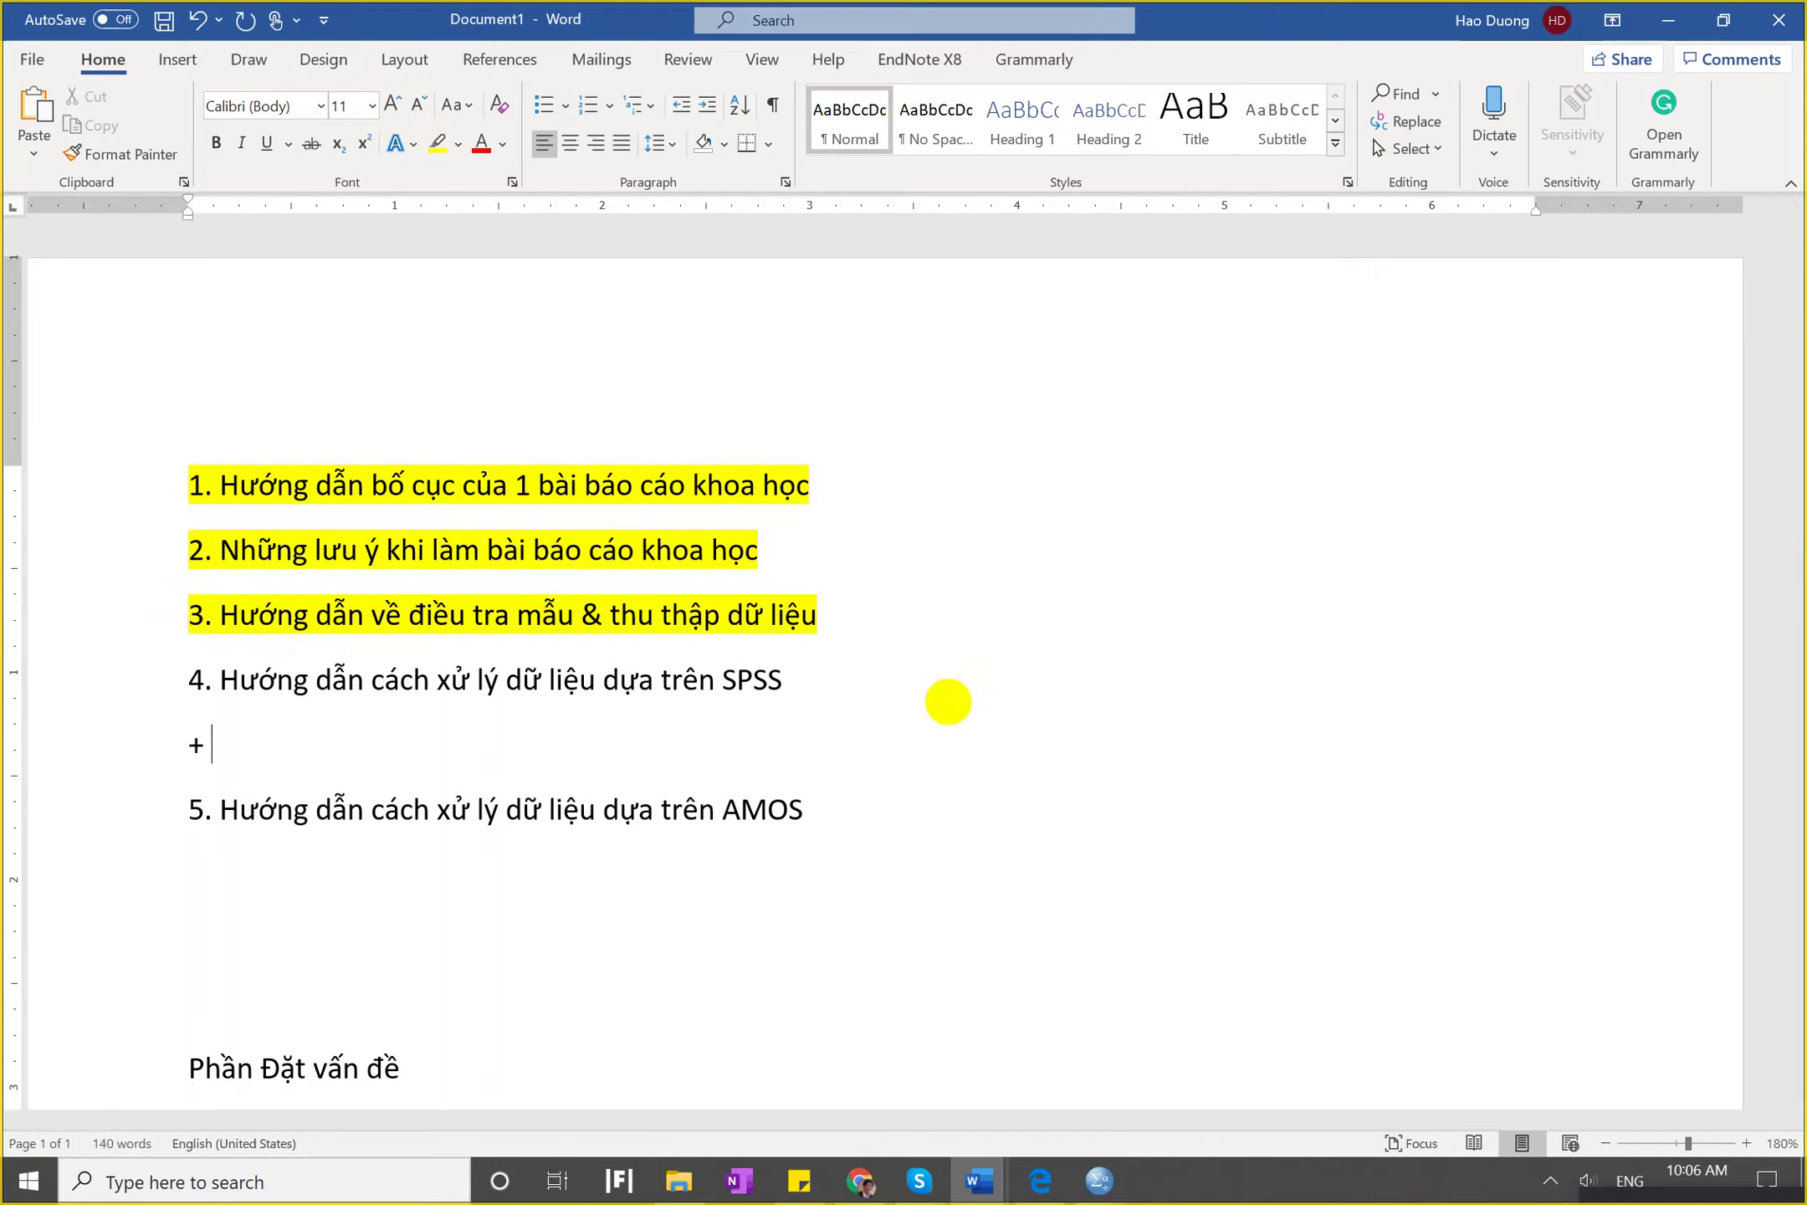
{"action": "type", "text": "Nhập dư"}
{"action": "type", "text": " liệu"}
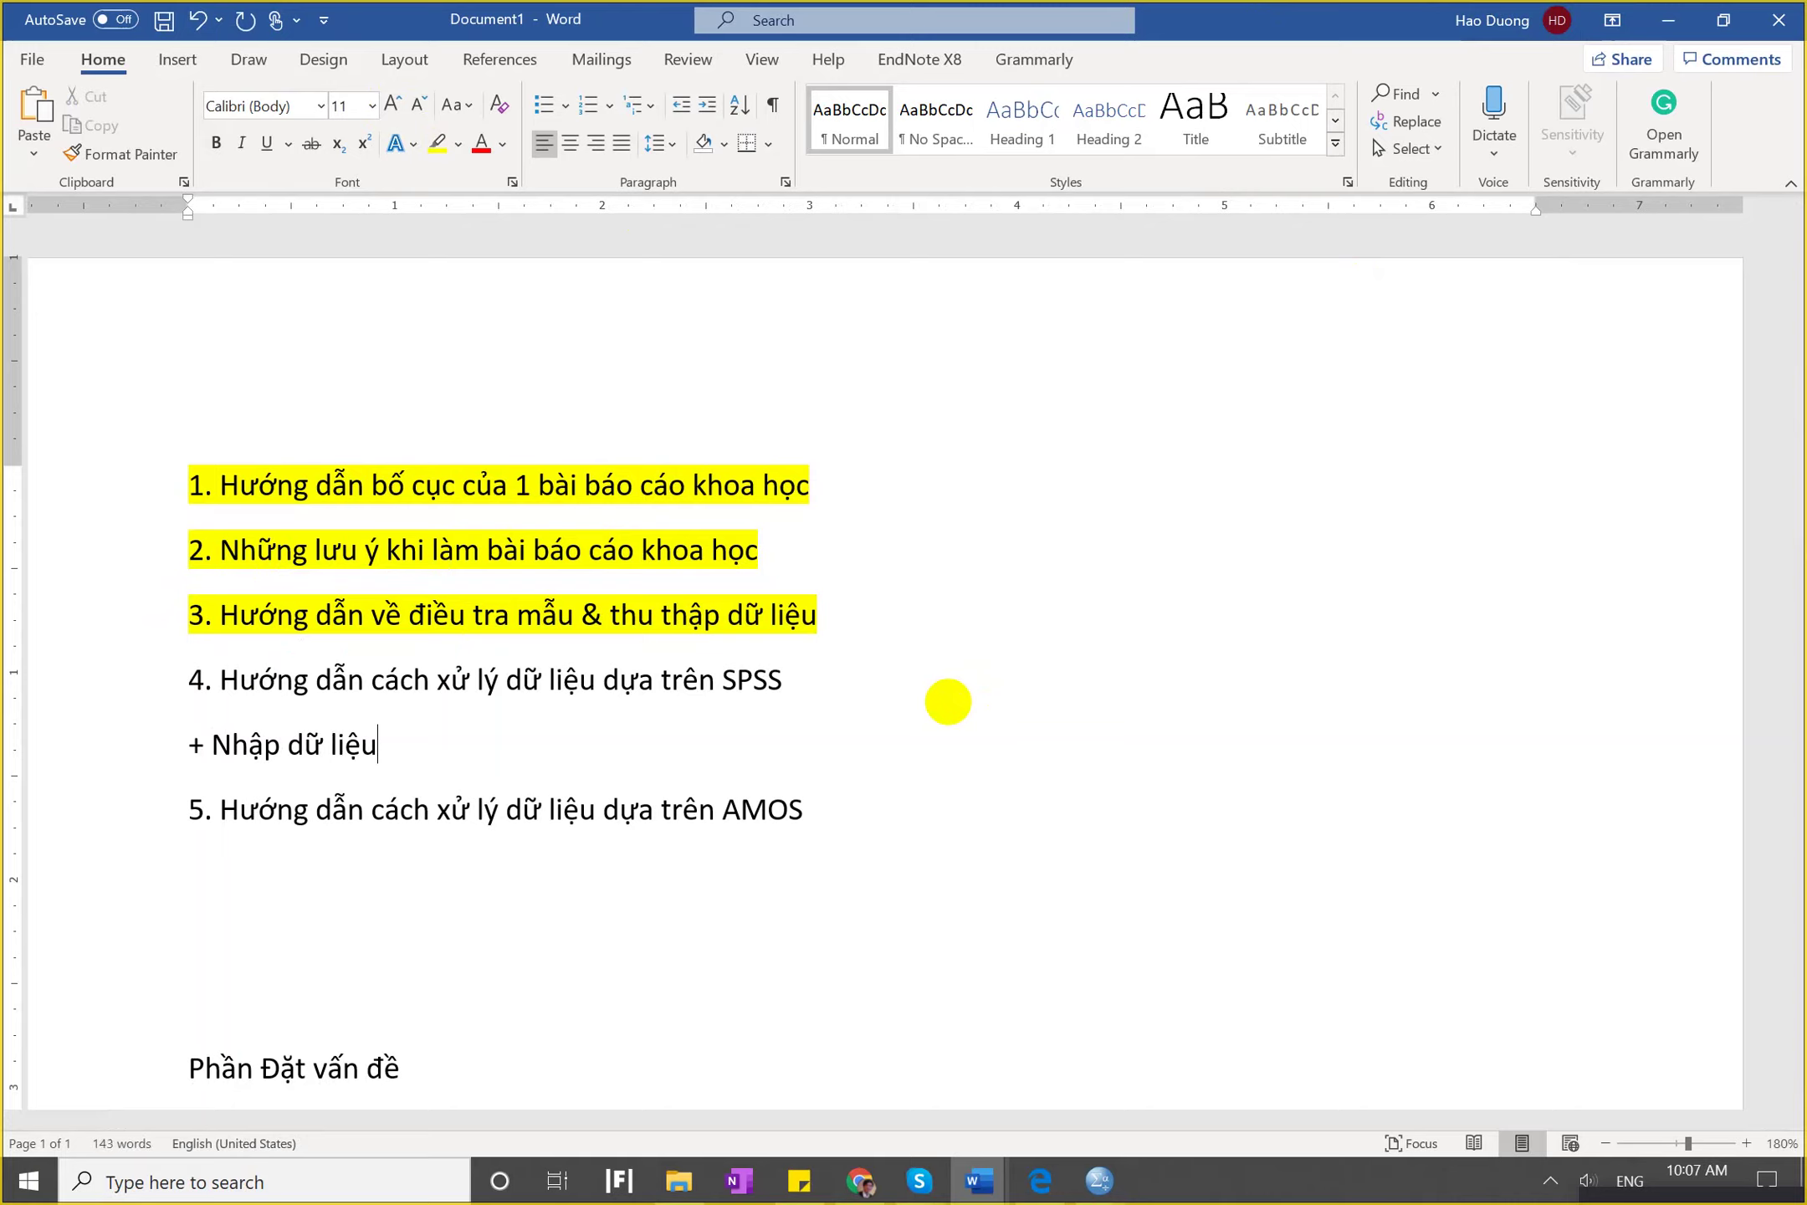
{"action": "key", "text": "Return"}
{"action": "type", "text": "+"}
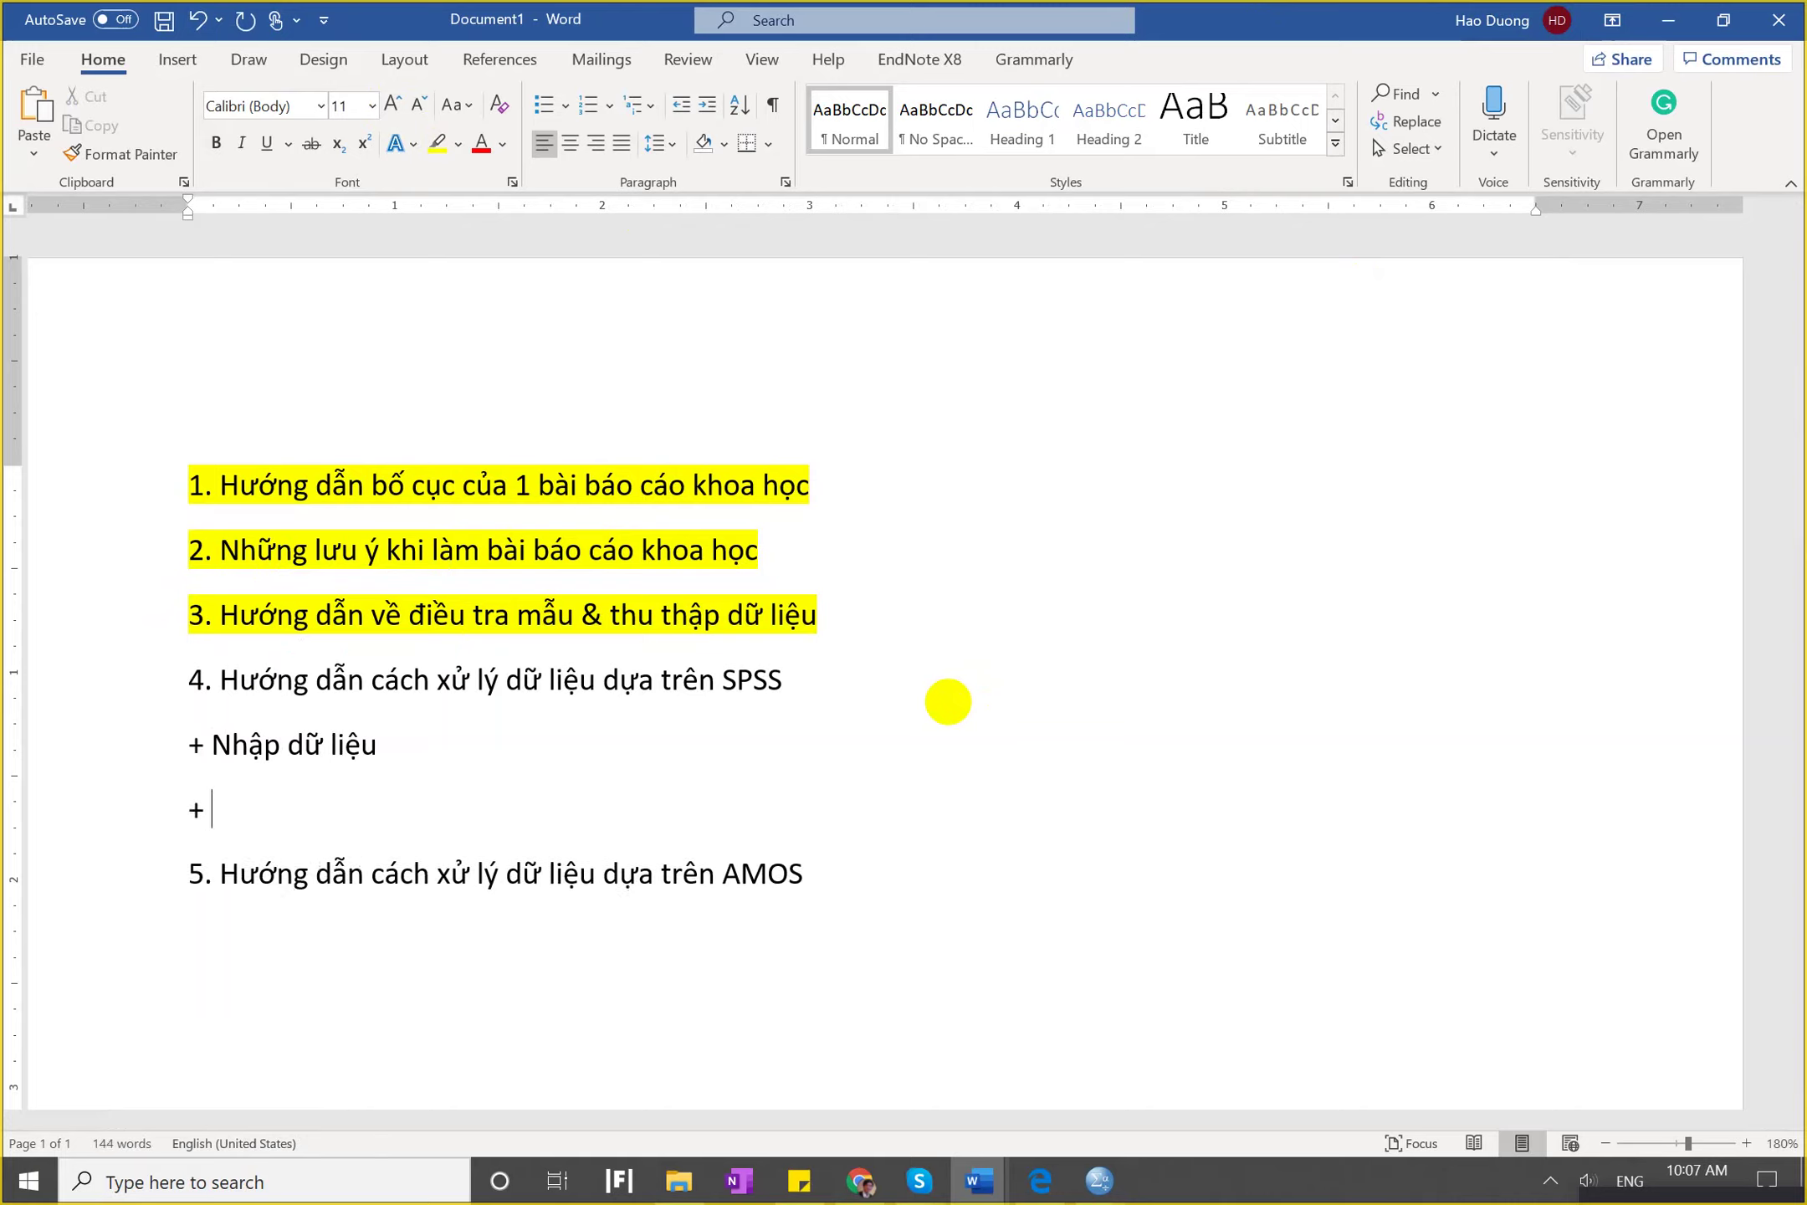
Insert "& lọc" into the first sub-item so it reads "+ Nhập & lọc dữ liệu".
{"action": "key", "text": "Home"}
{"action": "key", "text": "Up"}
{"action": "key", "text": "Left"}
{"action": "key", "text": "Left"}
{"action": "key", "text": "Left"}
{"action": "key", "text": "Left"}
{"action": "key", "text": "Left"}
{"action": "key", "text": "Left"}
{"action": "key", "text": "Left"}
{"action": "type", "text": "& lọc"}
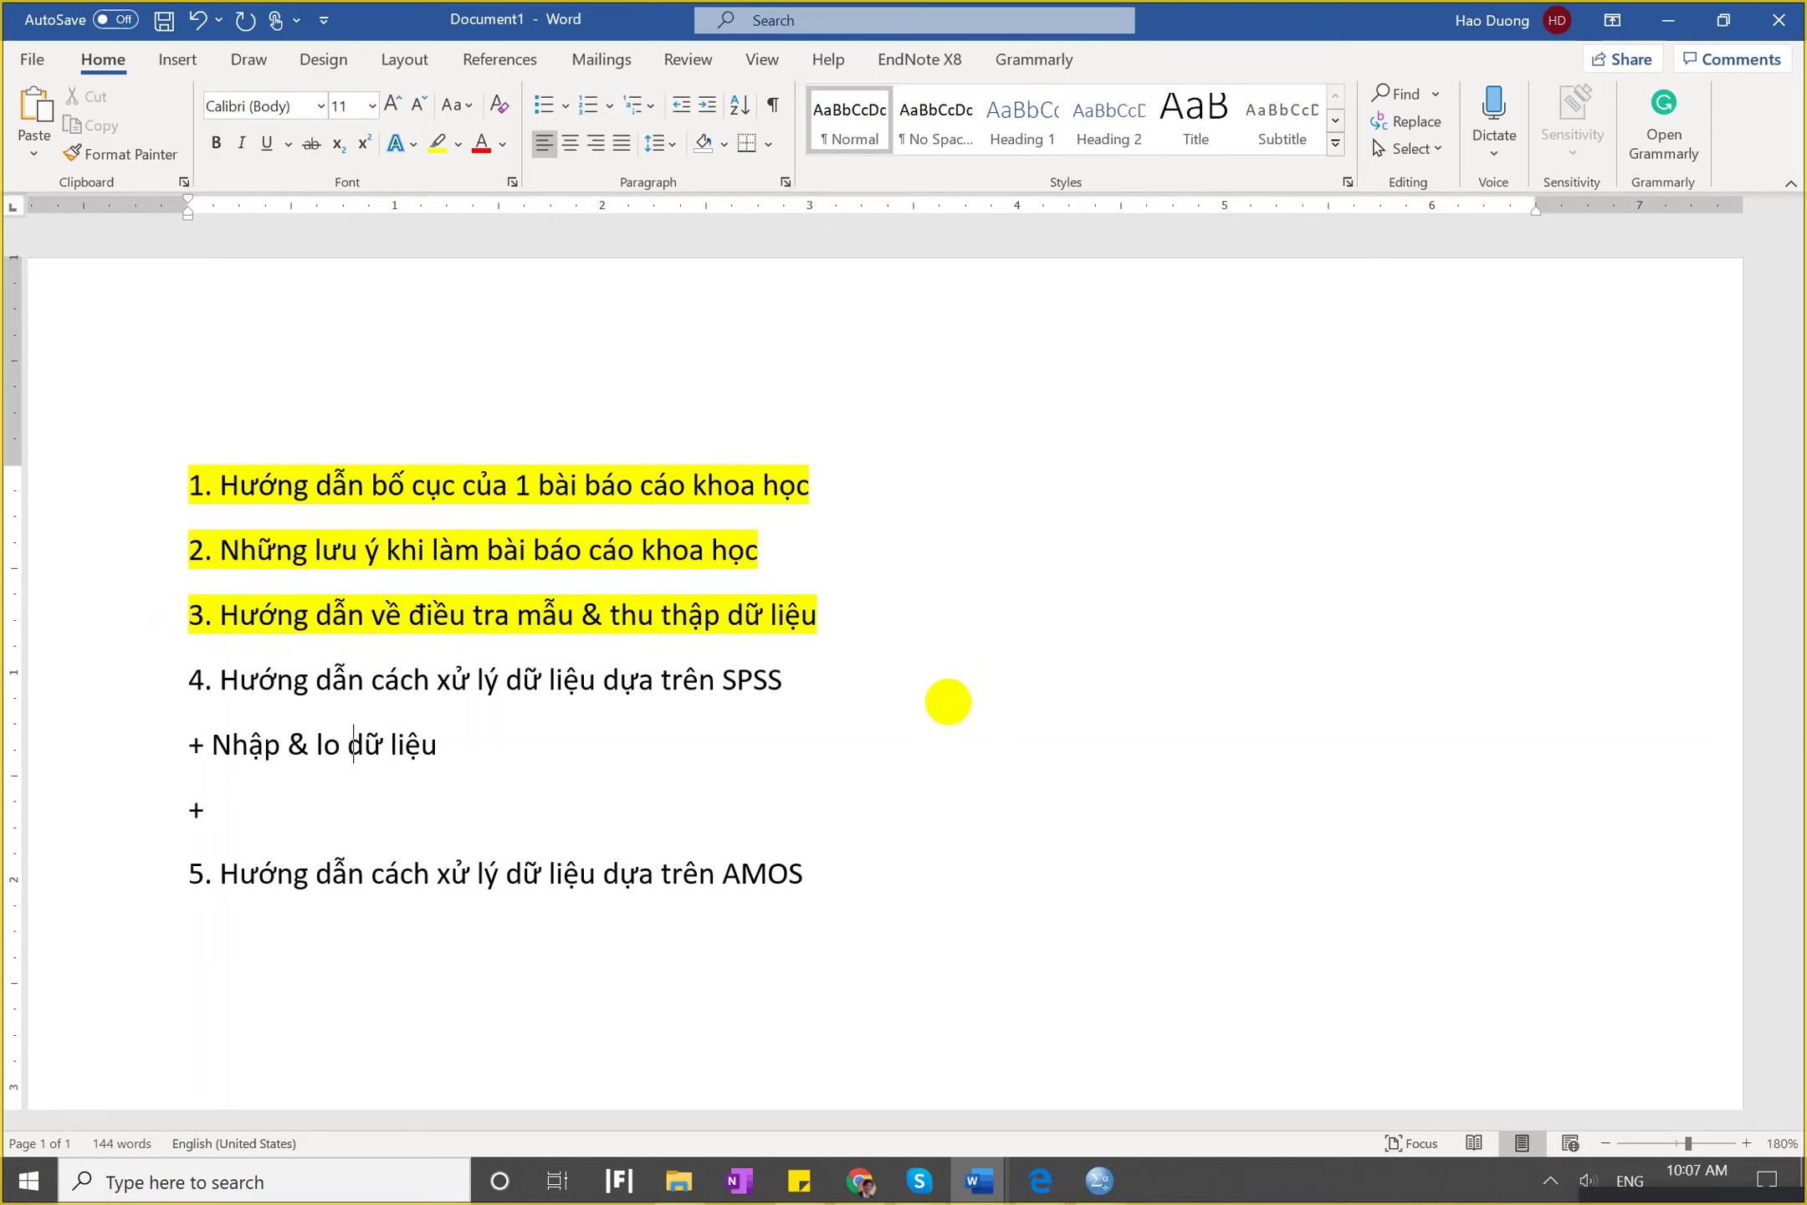
Complete the second sub-item as "+ Xử lý dữ liệu" and add a third sub-item "+ Viết báo cáo".
{"action": "key", "text": "Down"}
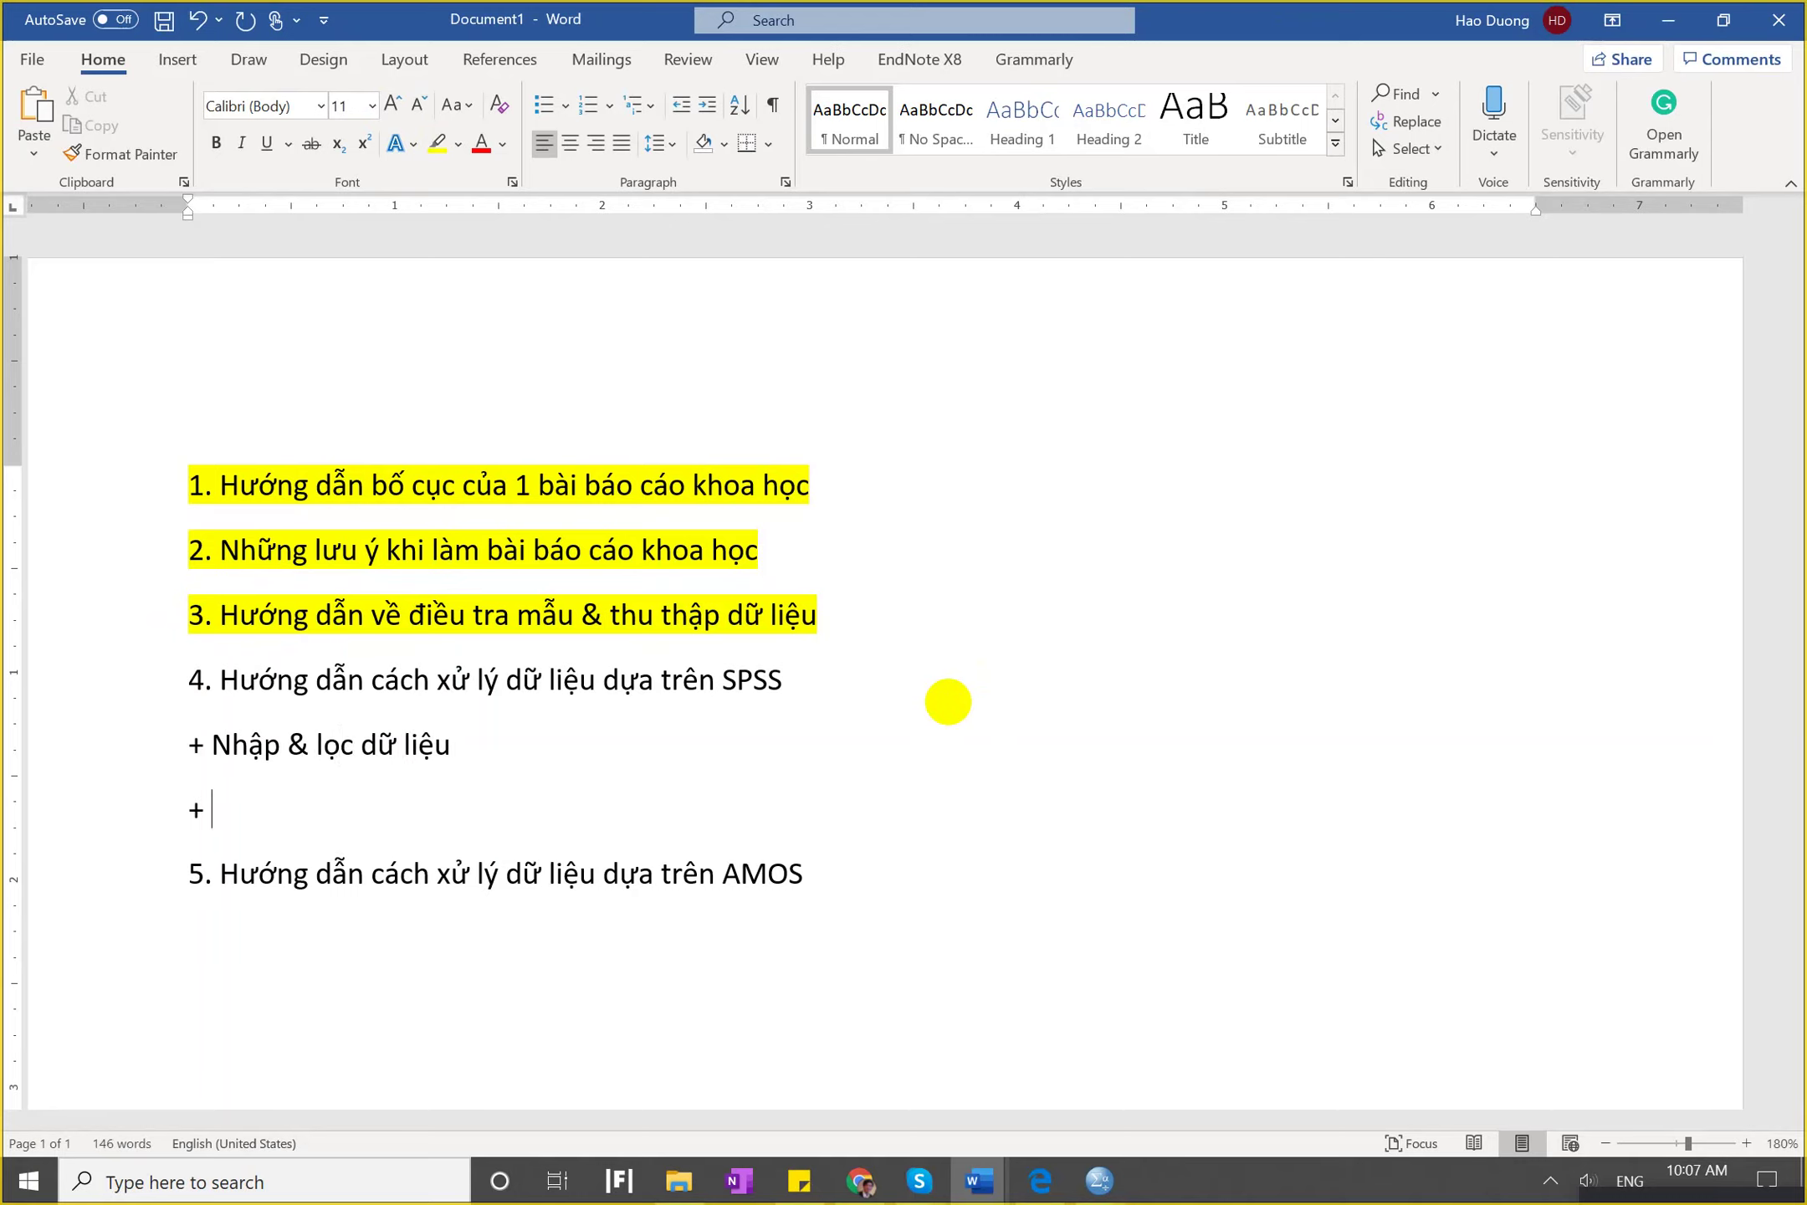
{"action": "type", "text": "Xử lý dữ liệu"}
{"action": "key", "text": "Return"}
{"action": "type", "text": "+ "}
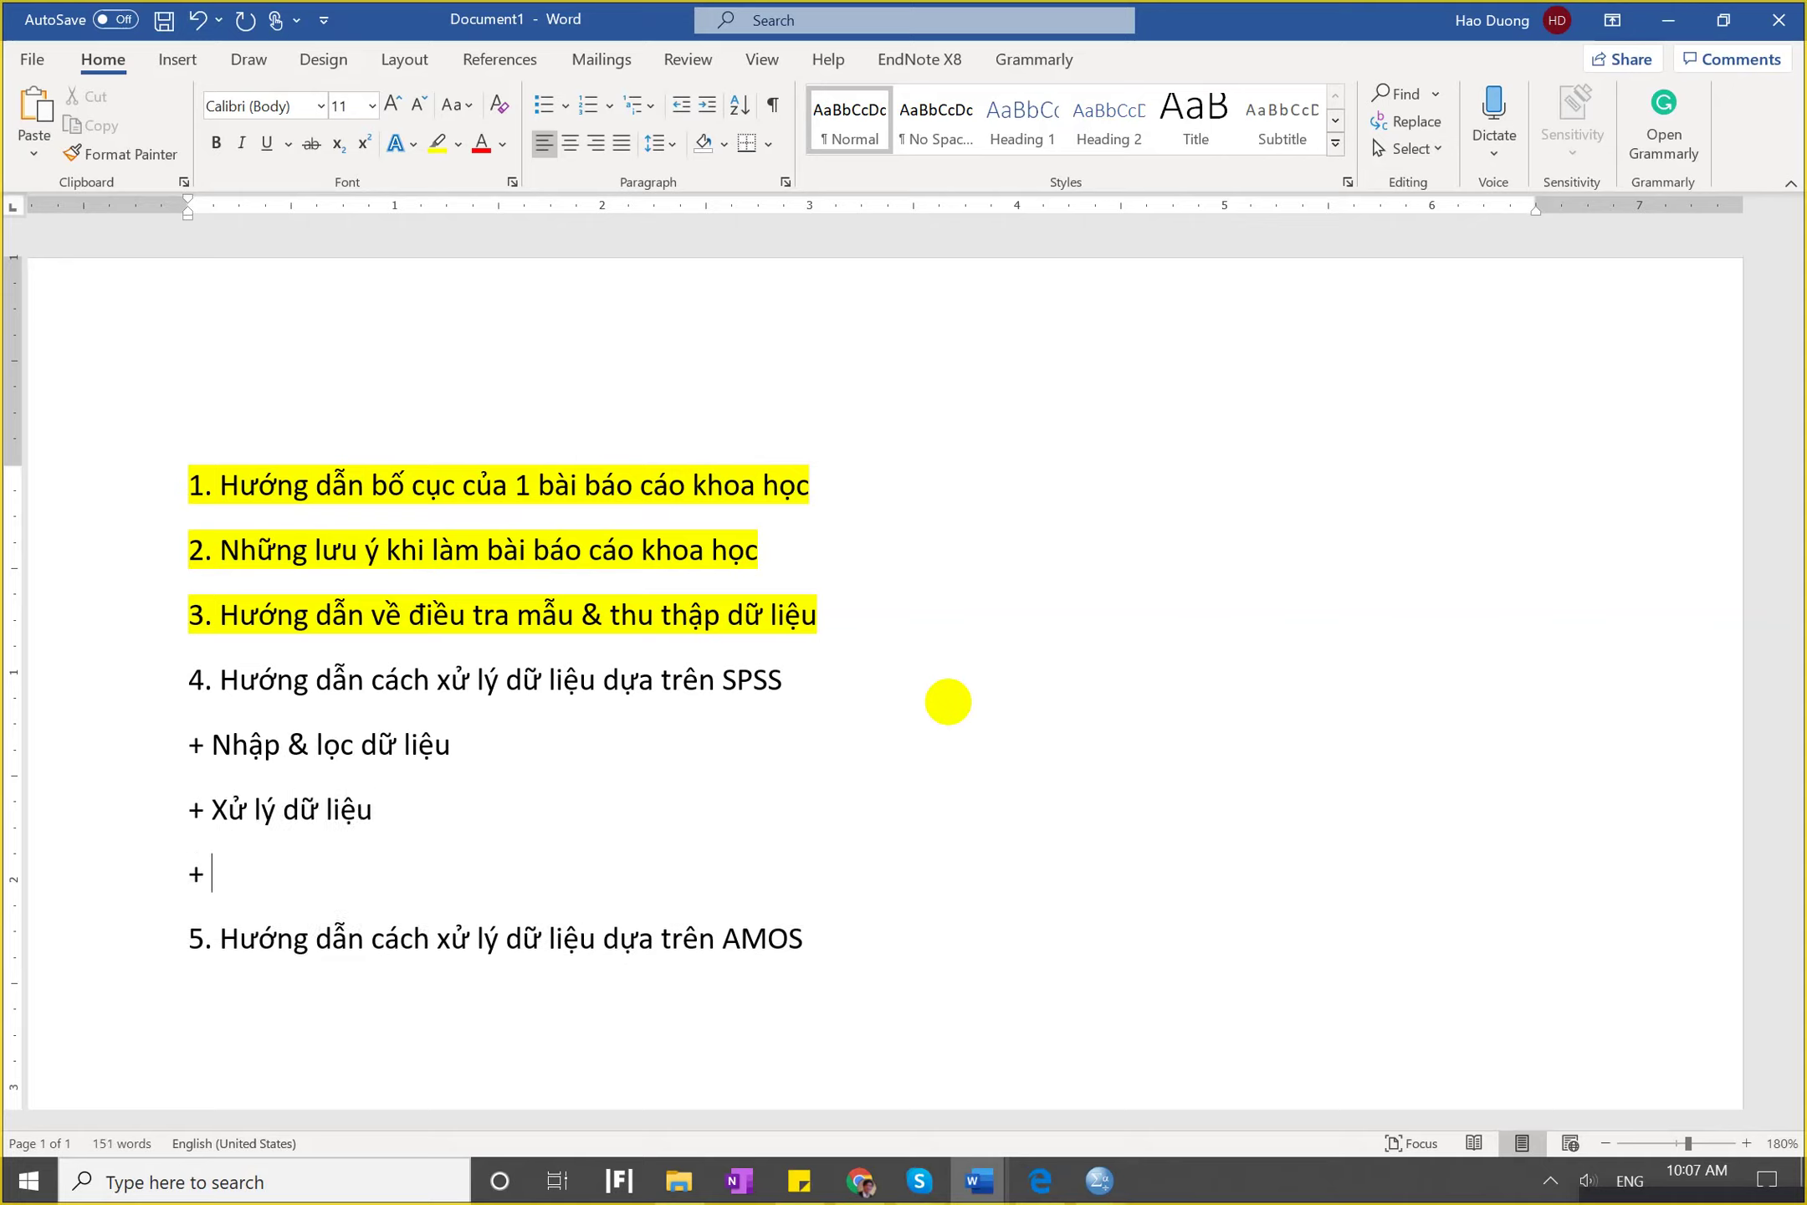
{"action": "type", "text": "Viết báo cáo"}
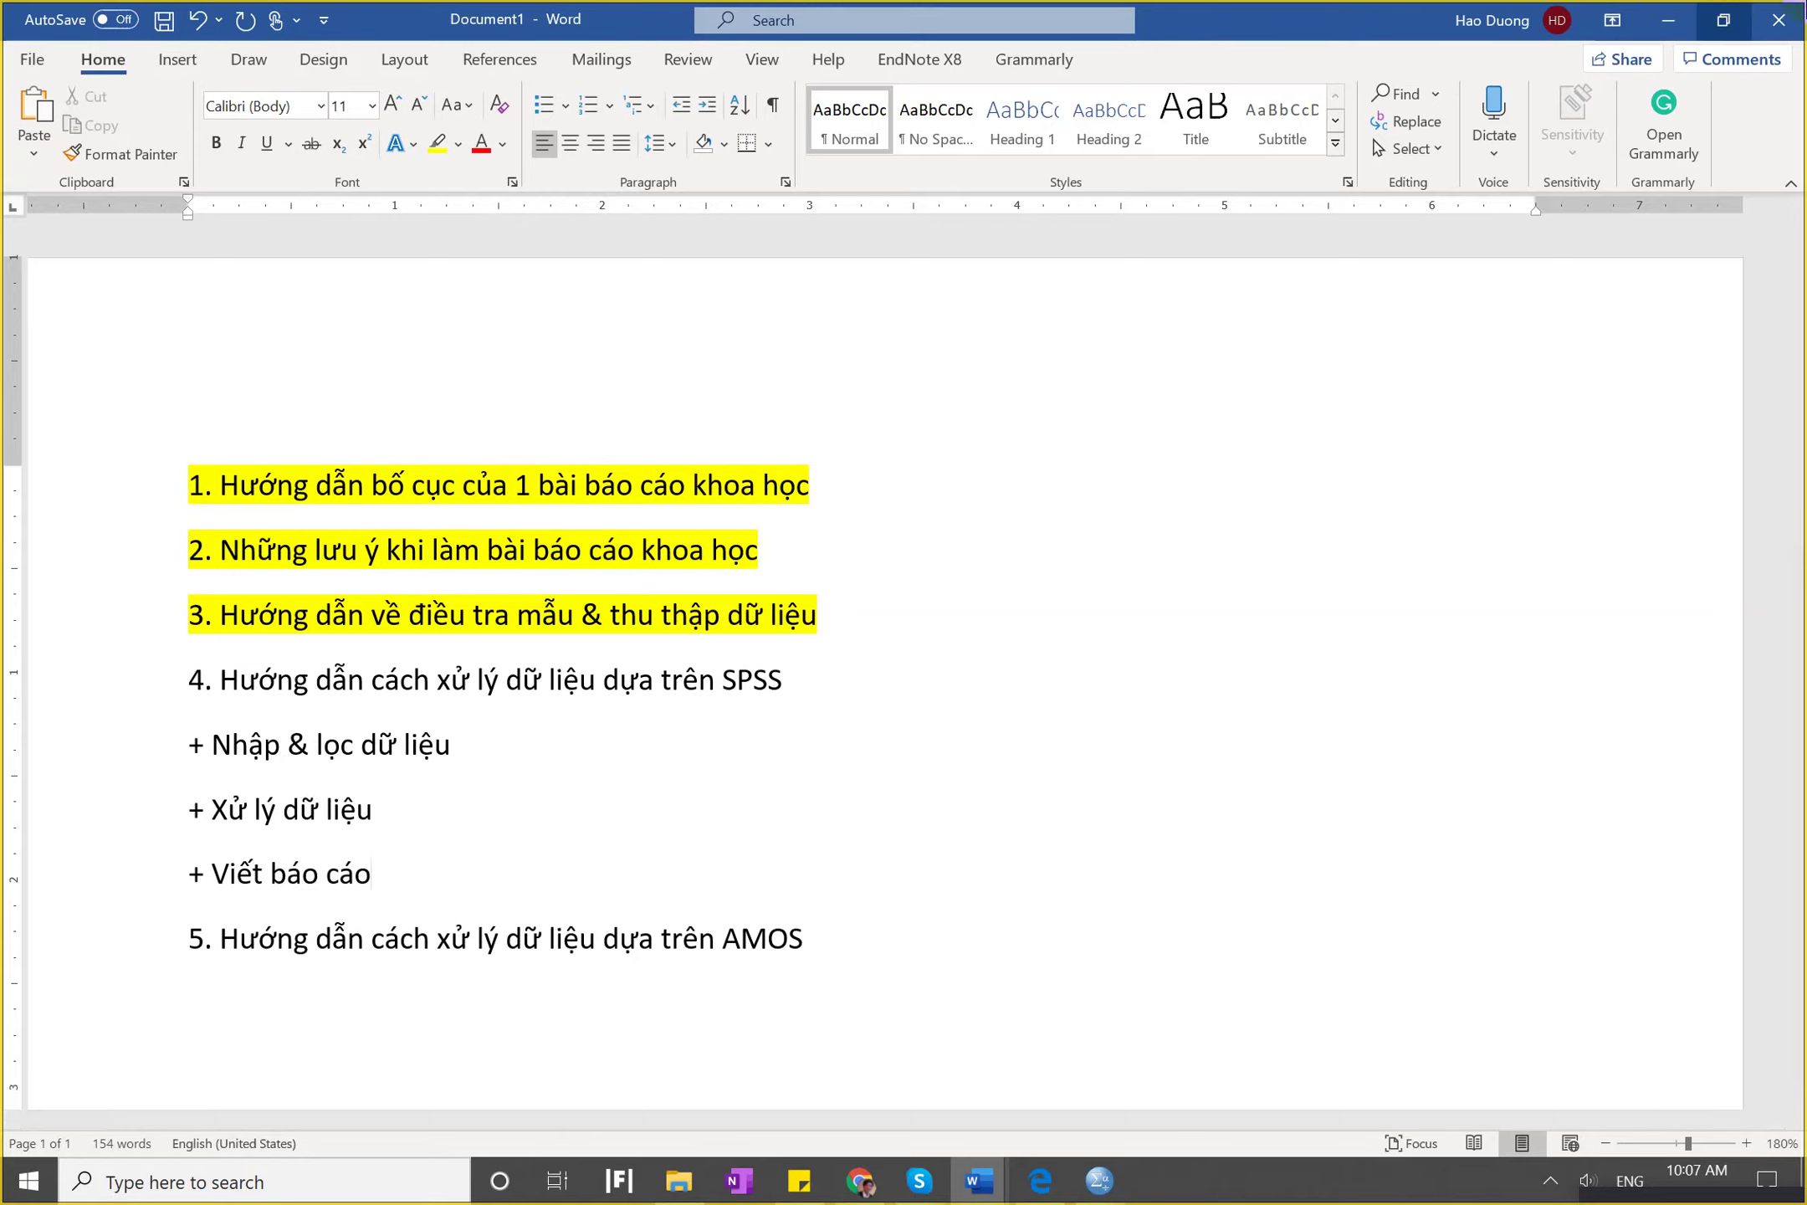
Switch to SPSS Statistics, create a new blank dataset, and look at its empty data grid and variable definition grid.
{"action": "left_click", "coordinate": [1660, 23]}
{"action": "left_click", "coordinate": [20, 41]}
{"action": "left_click", "coordinate": [50, 66]}
{"action": "left_click", "coordinate": [251, 67]}
{"action": "left_click", "coordinate": [138, 1102]}
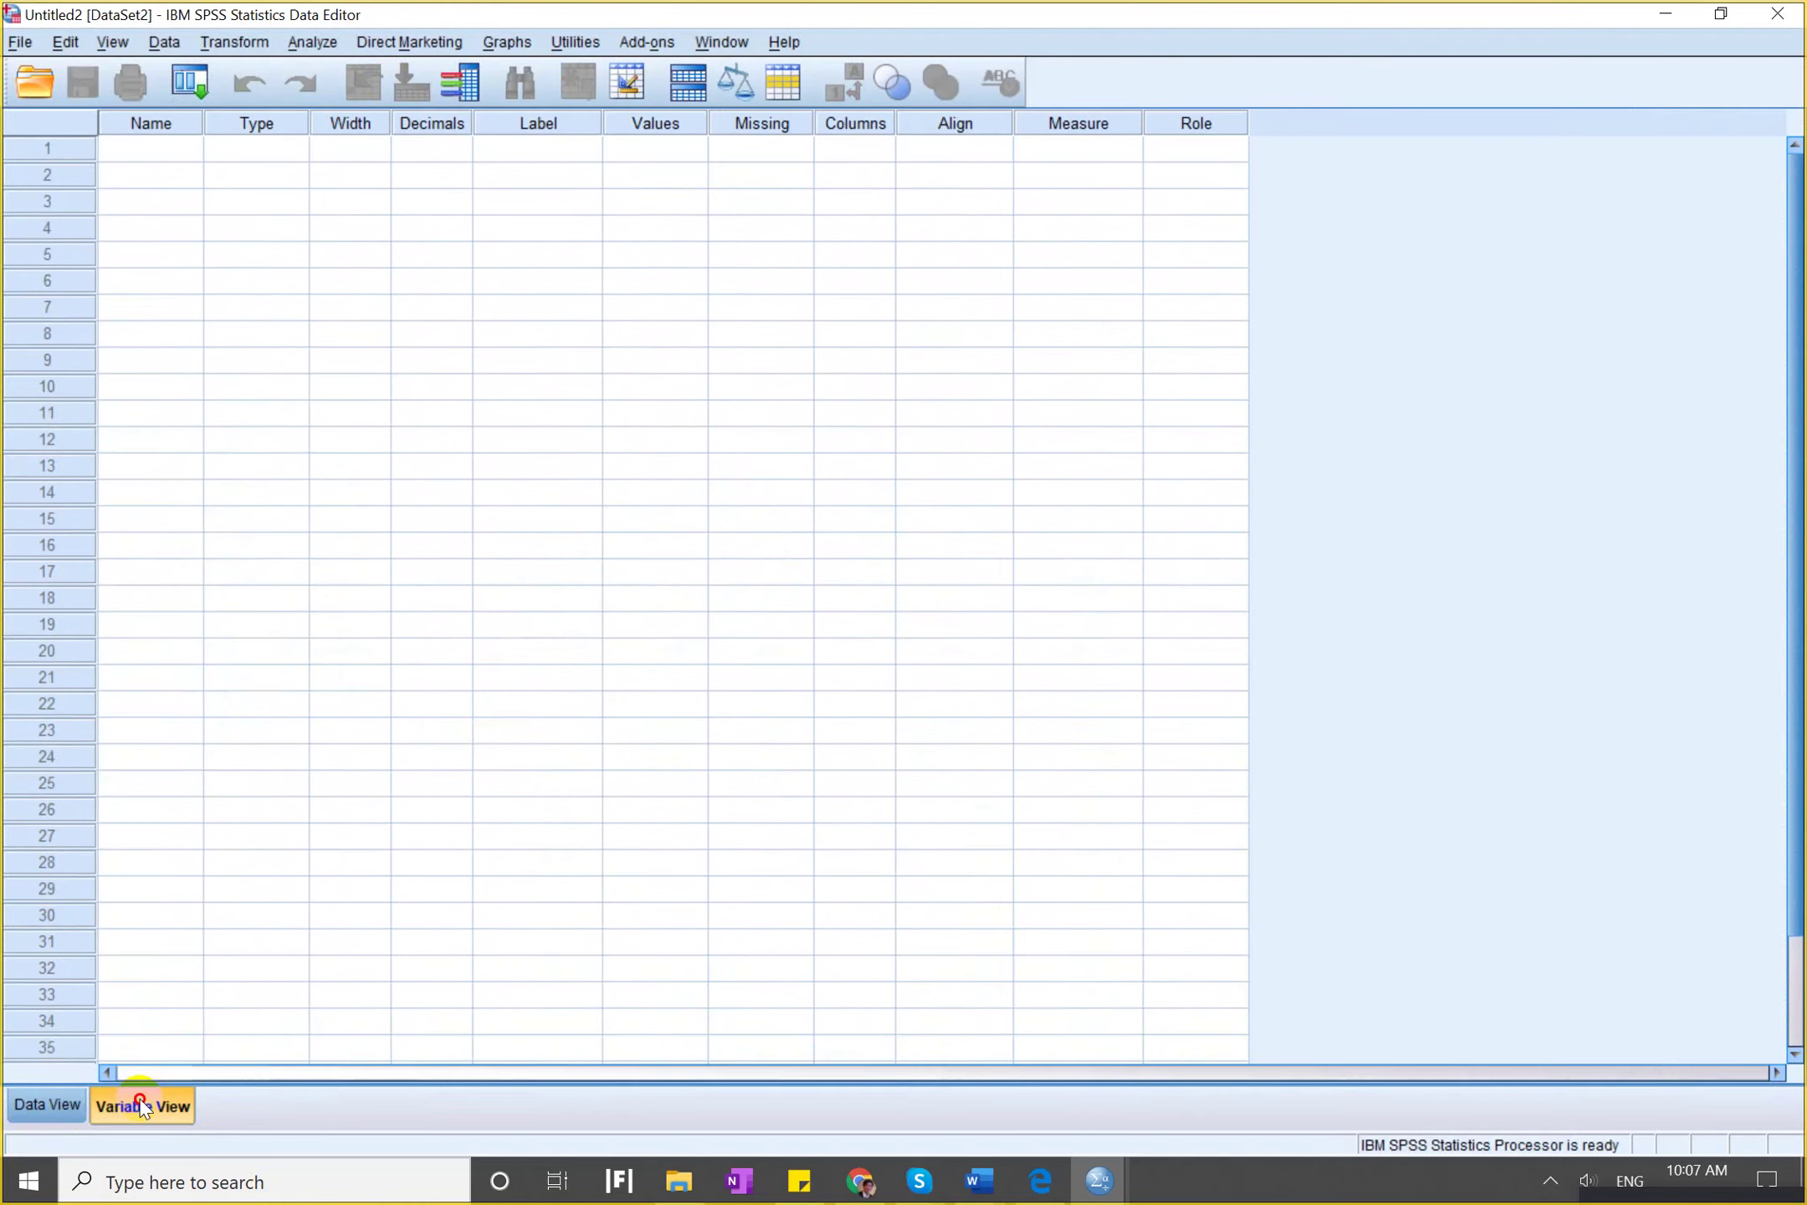
{"action": "left_click", "coordinate": [42, 1103]}
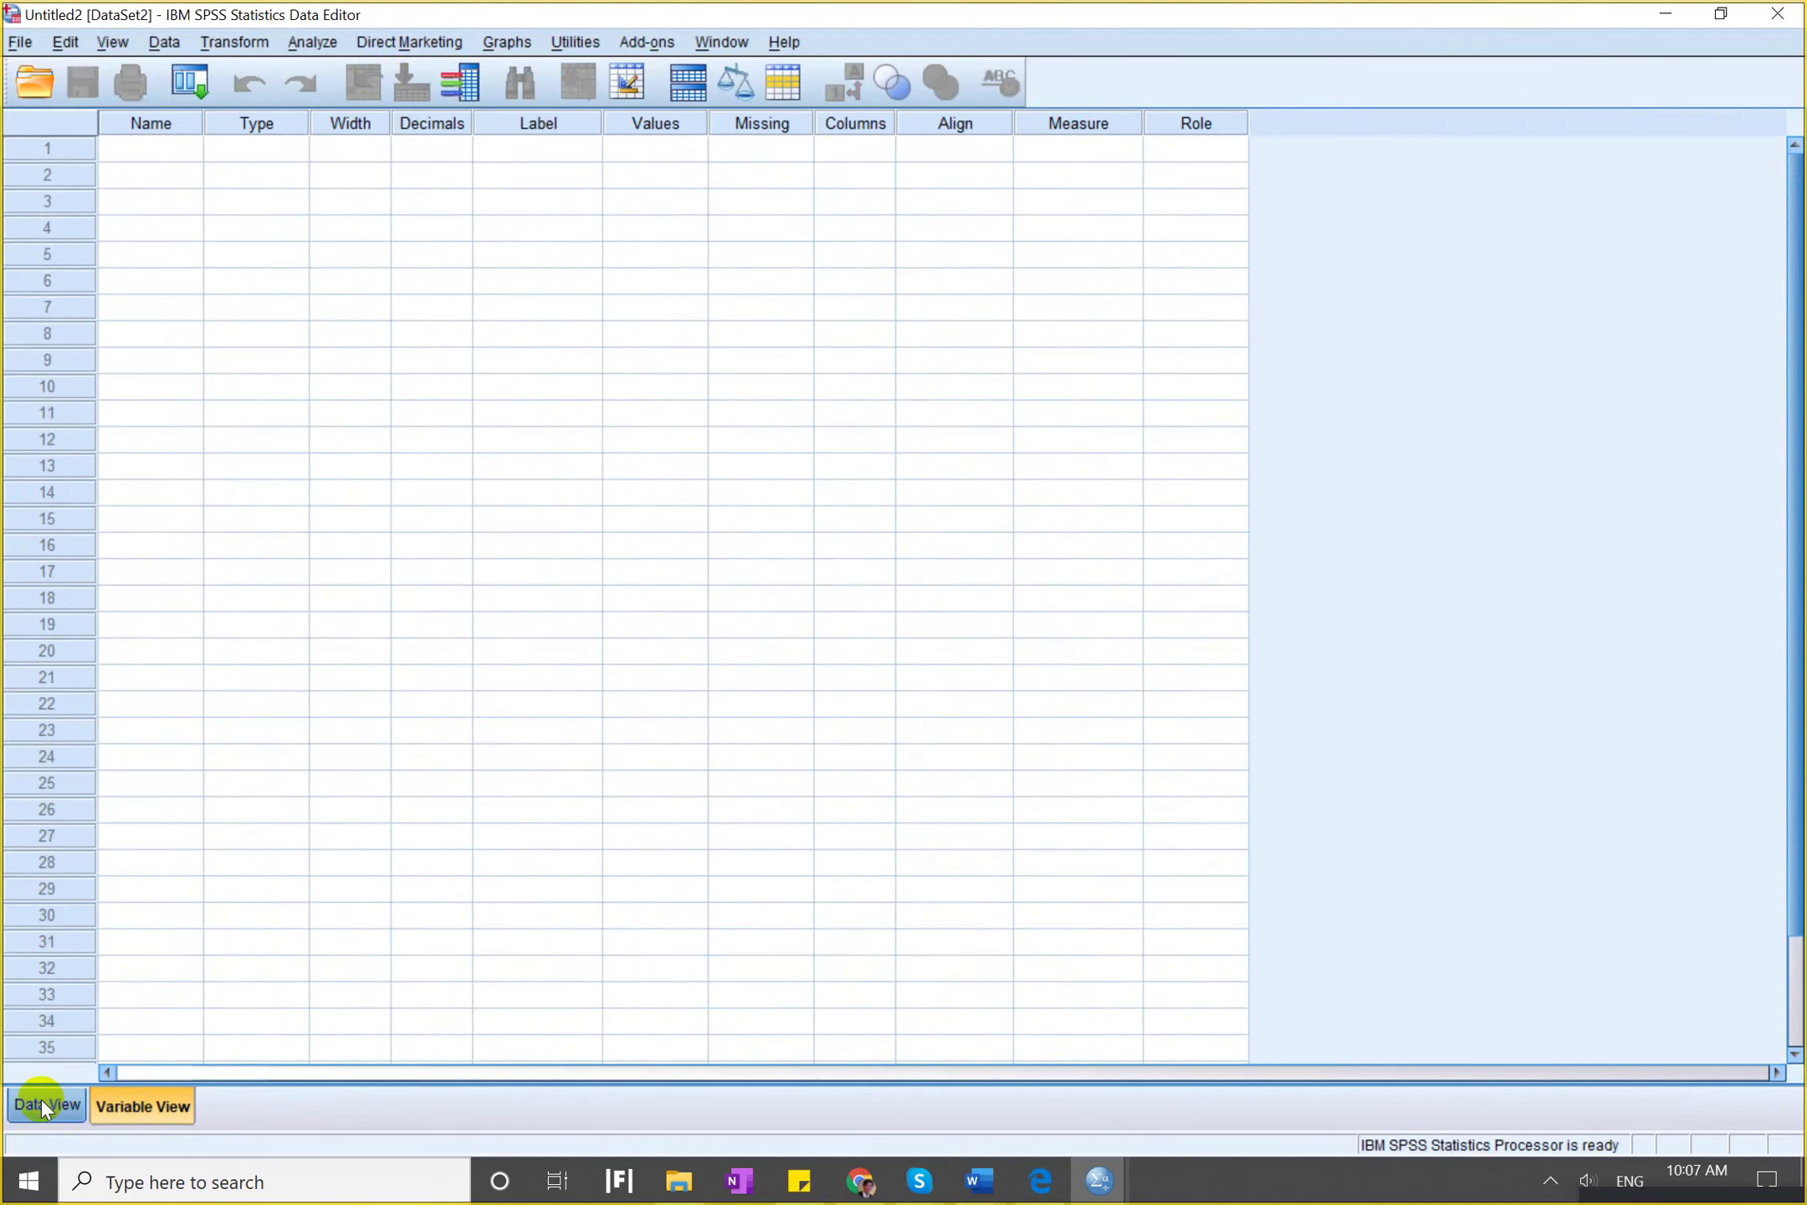
{"action": "left_click", "coordinate": [42, 1103]}
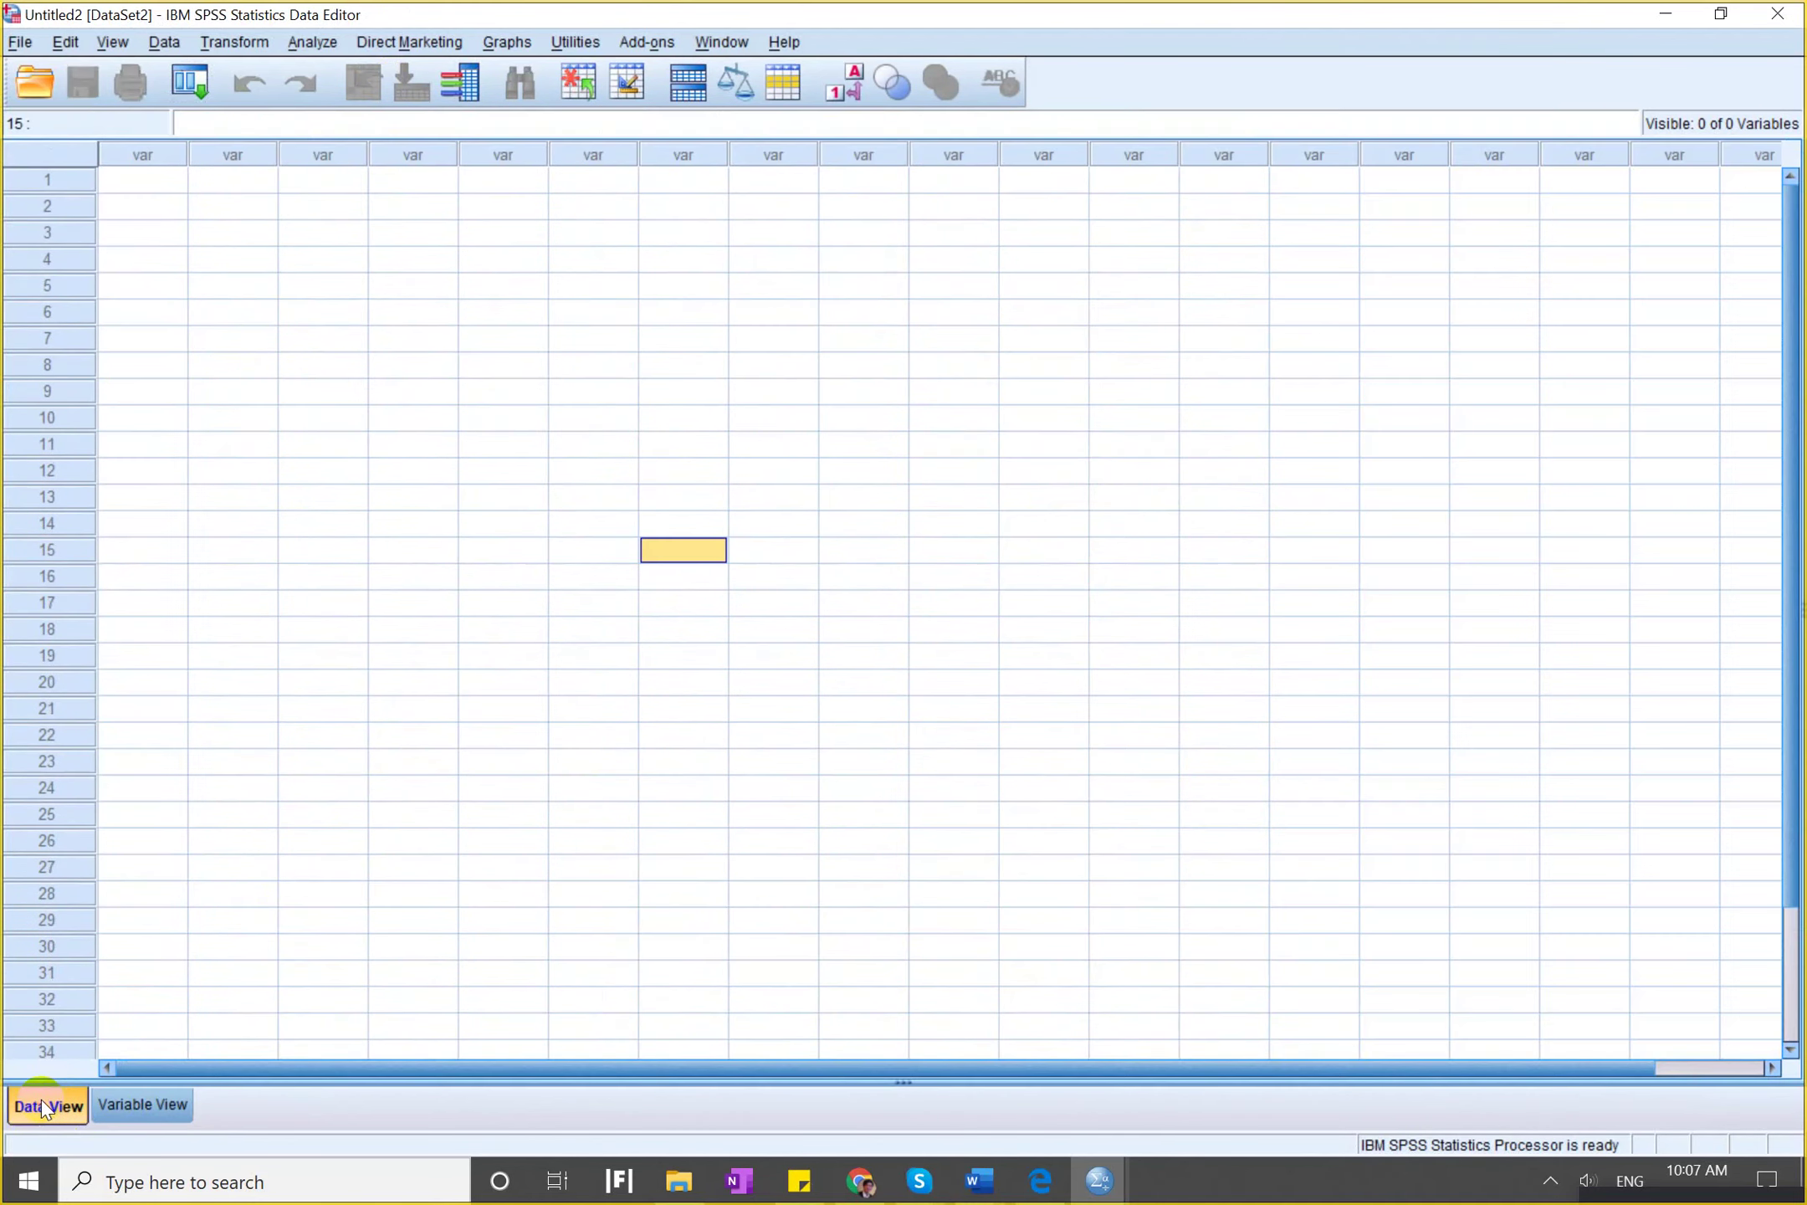
{"action": "left_click", "coordinate": [143, 1106]}
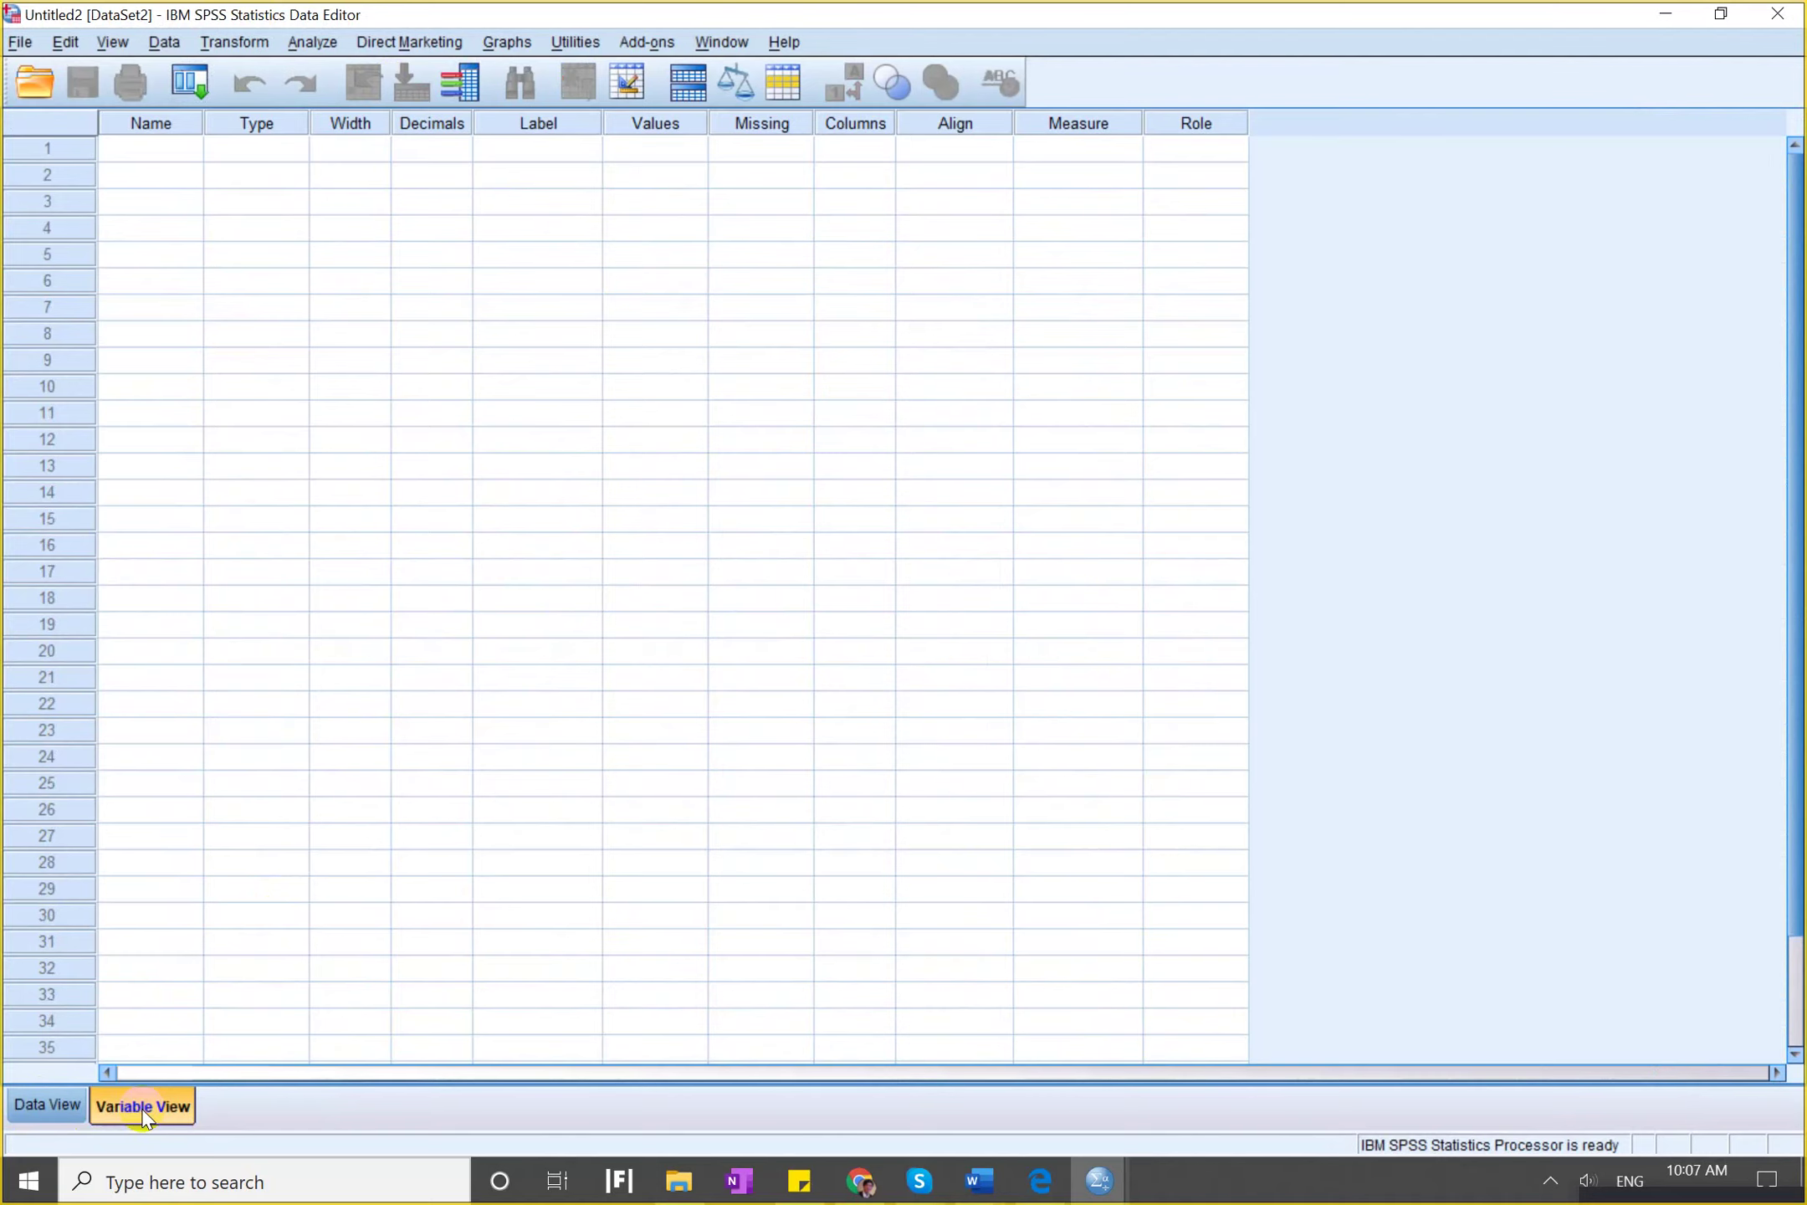
{"action": "left_click", "coordinate": [651, 473]}
{"action": "scroll", "coordinate": [651, 473], "scroll_direction": "down", "scroll_amount": 2}
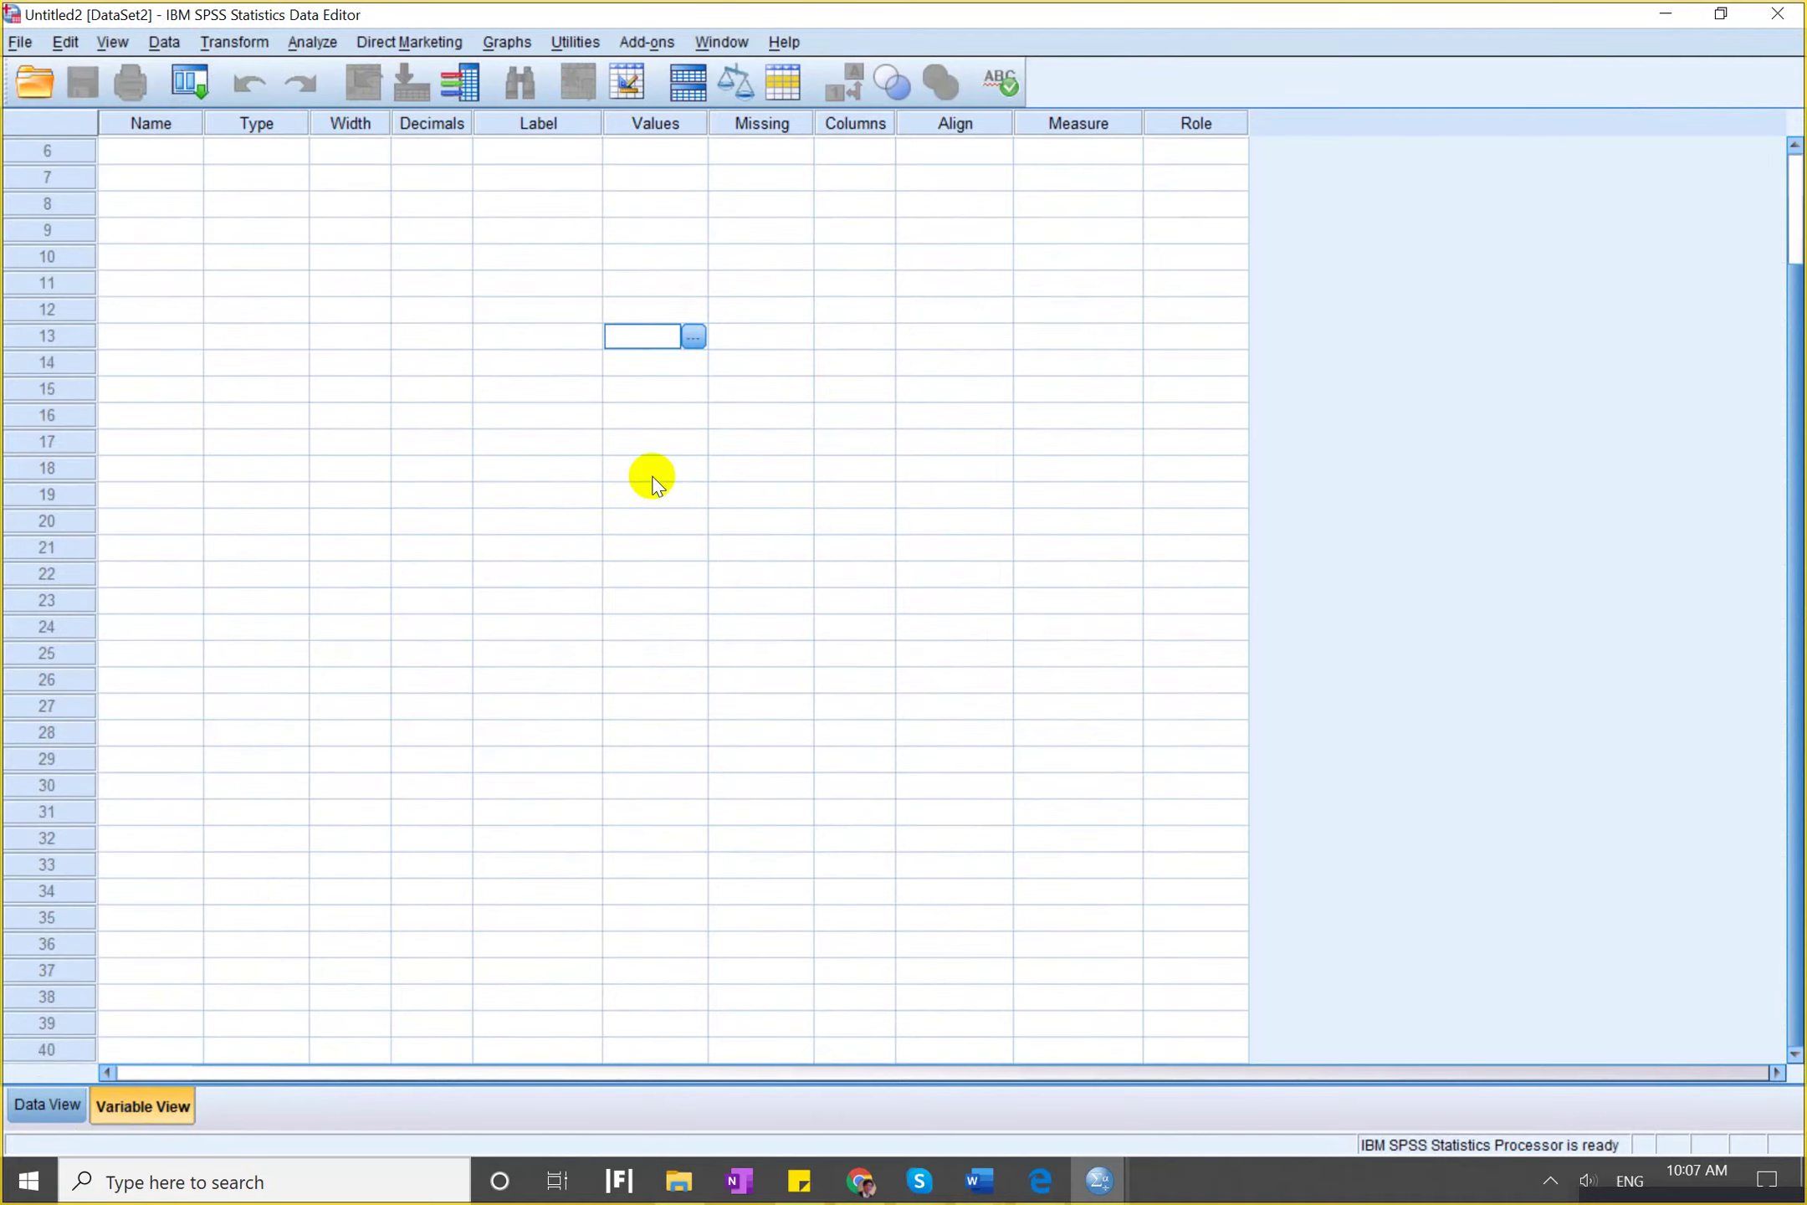
{"action": "scroll", "coordinate": [651, 473], "scroll_direction": "up", "scroll_amount": 2}
{"action": "left_click", "coordinate": [588, 219]}
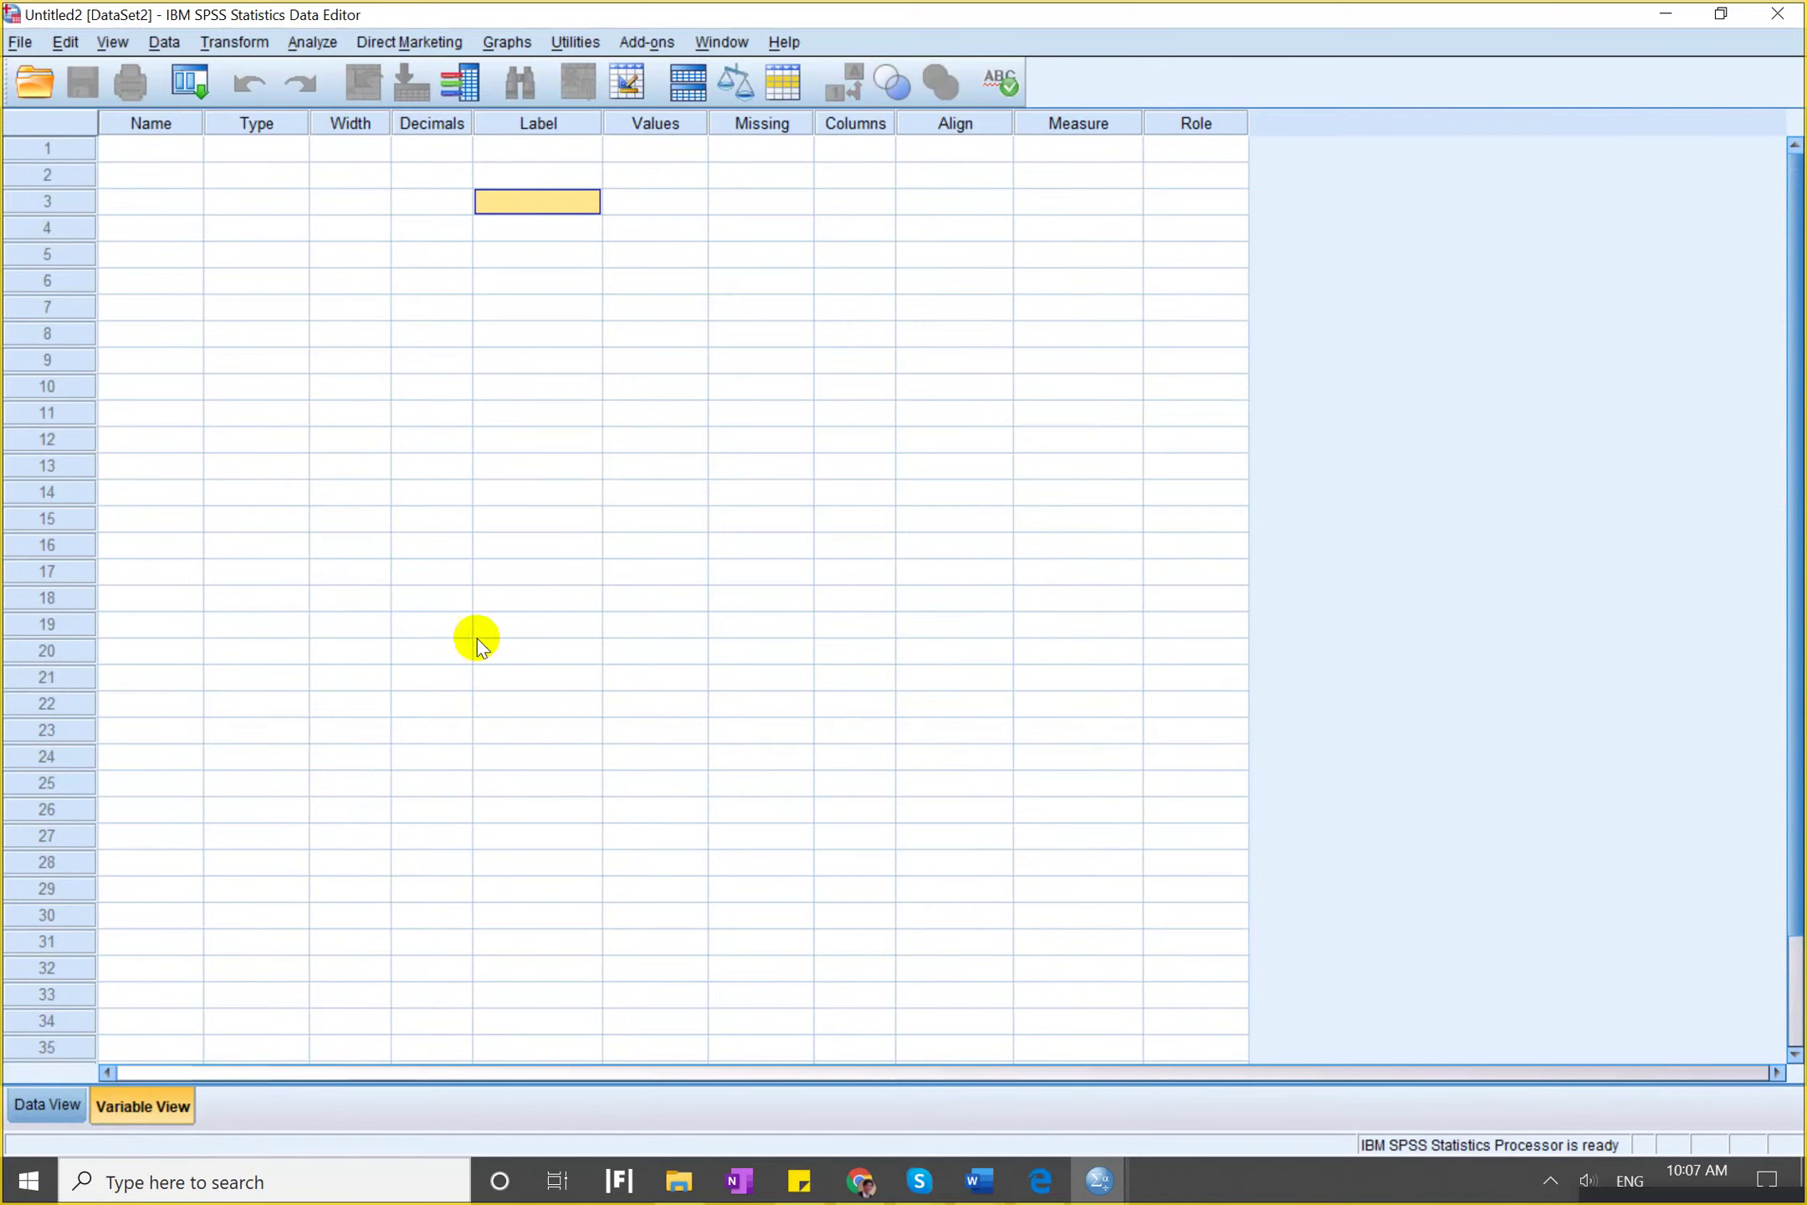
Place the SPSS variable definition window side by side with the Word survey questionnaire "BẢNG HỎI ĐIỀU TRA".
{"action": "left_click", "coordinate": [563, 492]}
{"action": "key", "text": "super+Left"}
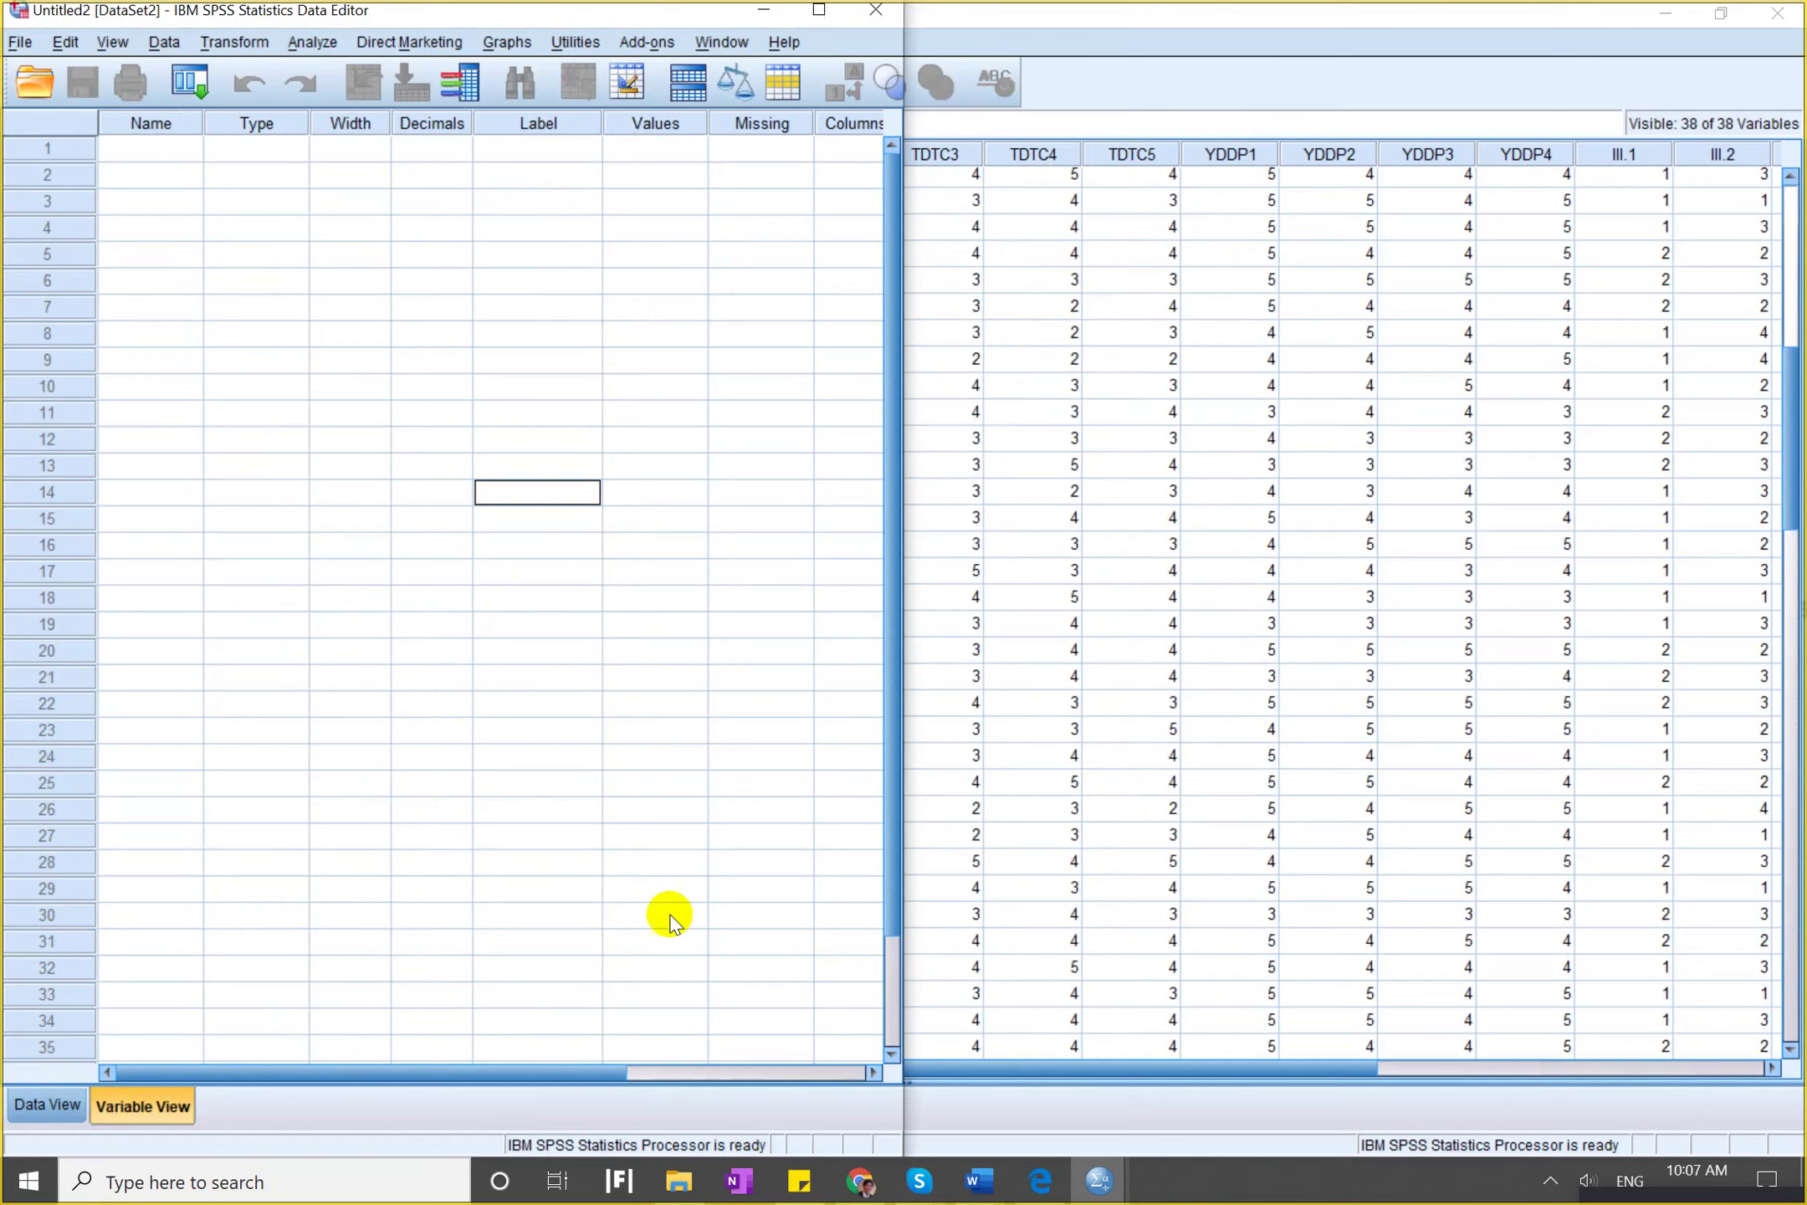
{"action": "mouse_move", "coordinate": [979, 1183]}
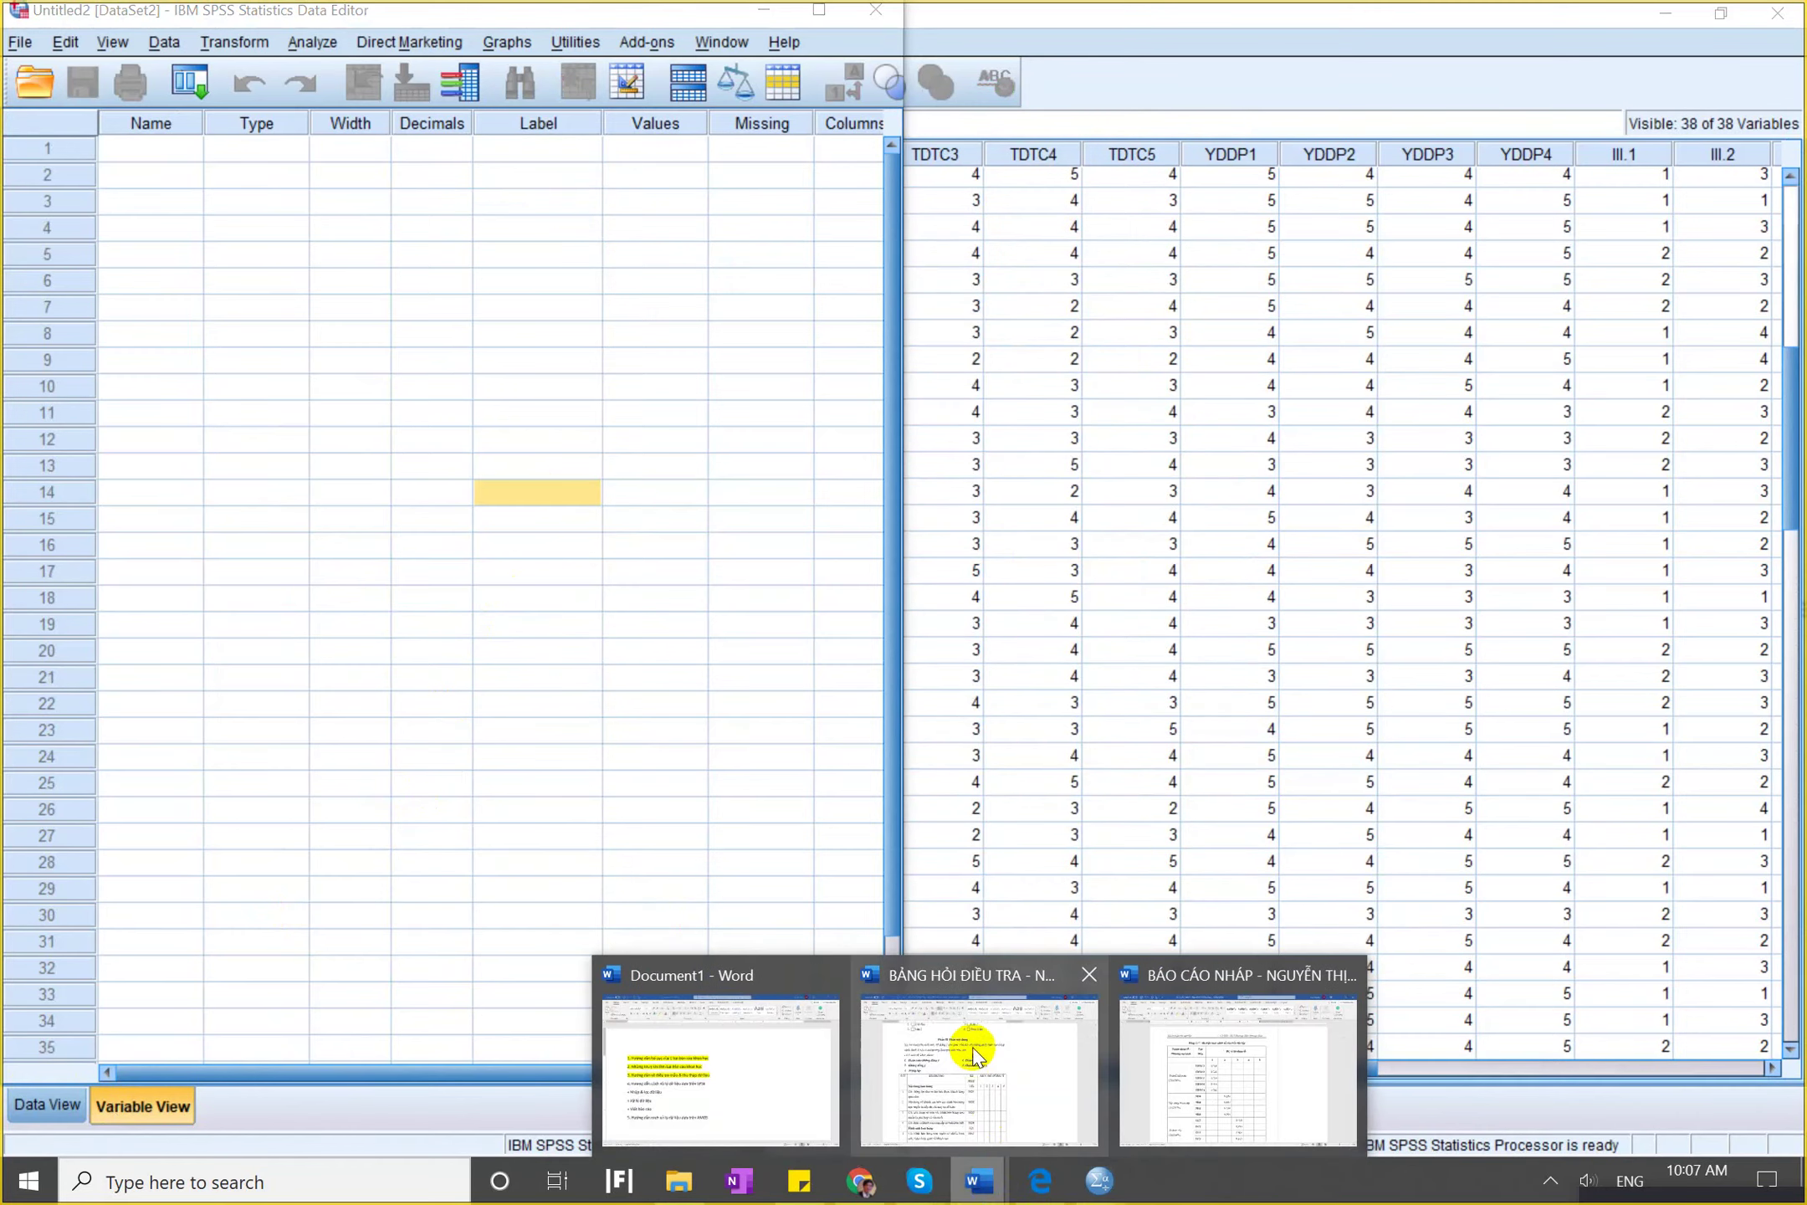
{"action": "left_click", "coordinate": [972, 1048]}
{"action": "key", "text": "super+Right"}
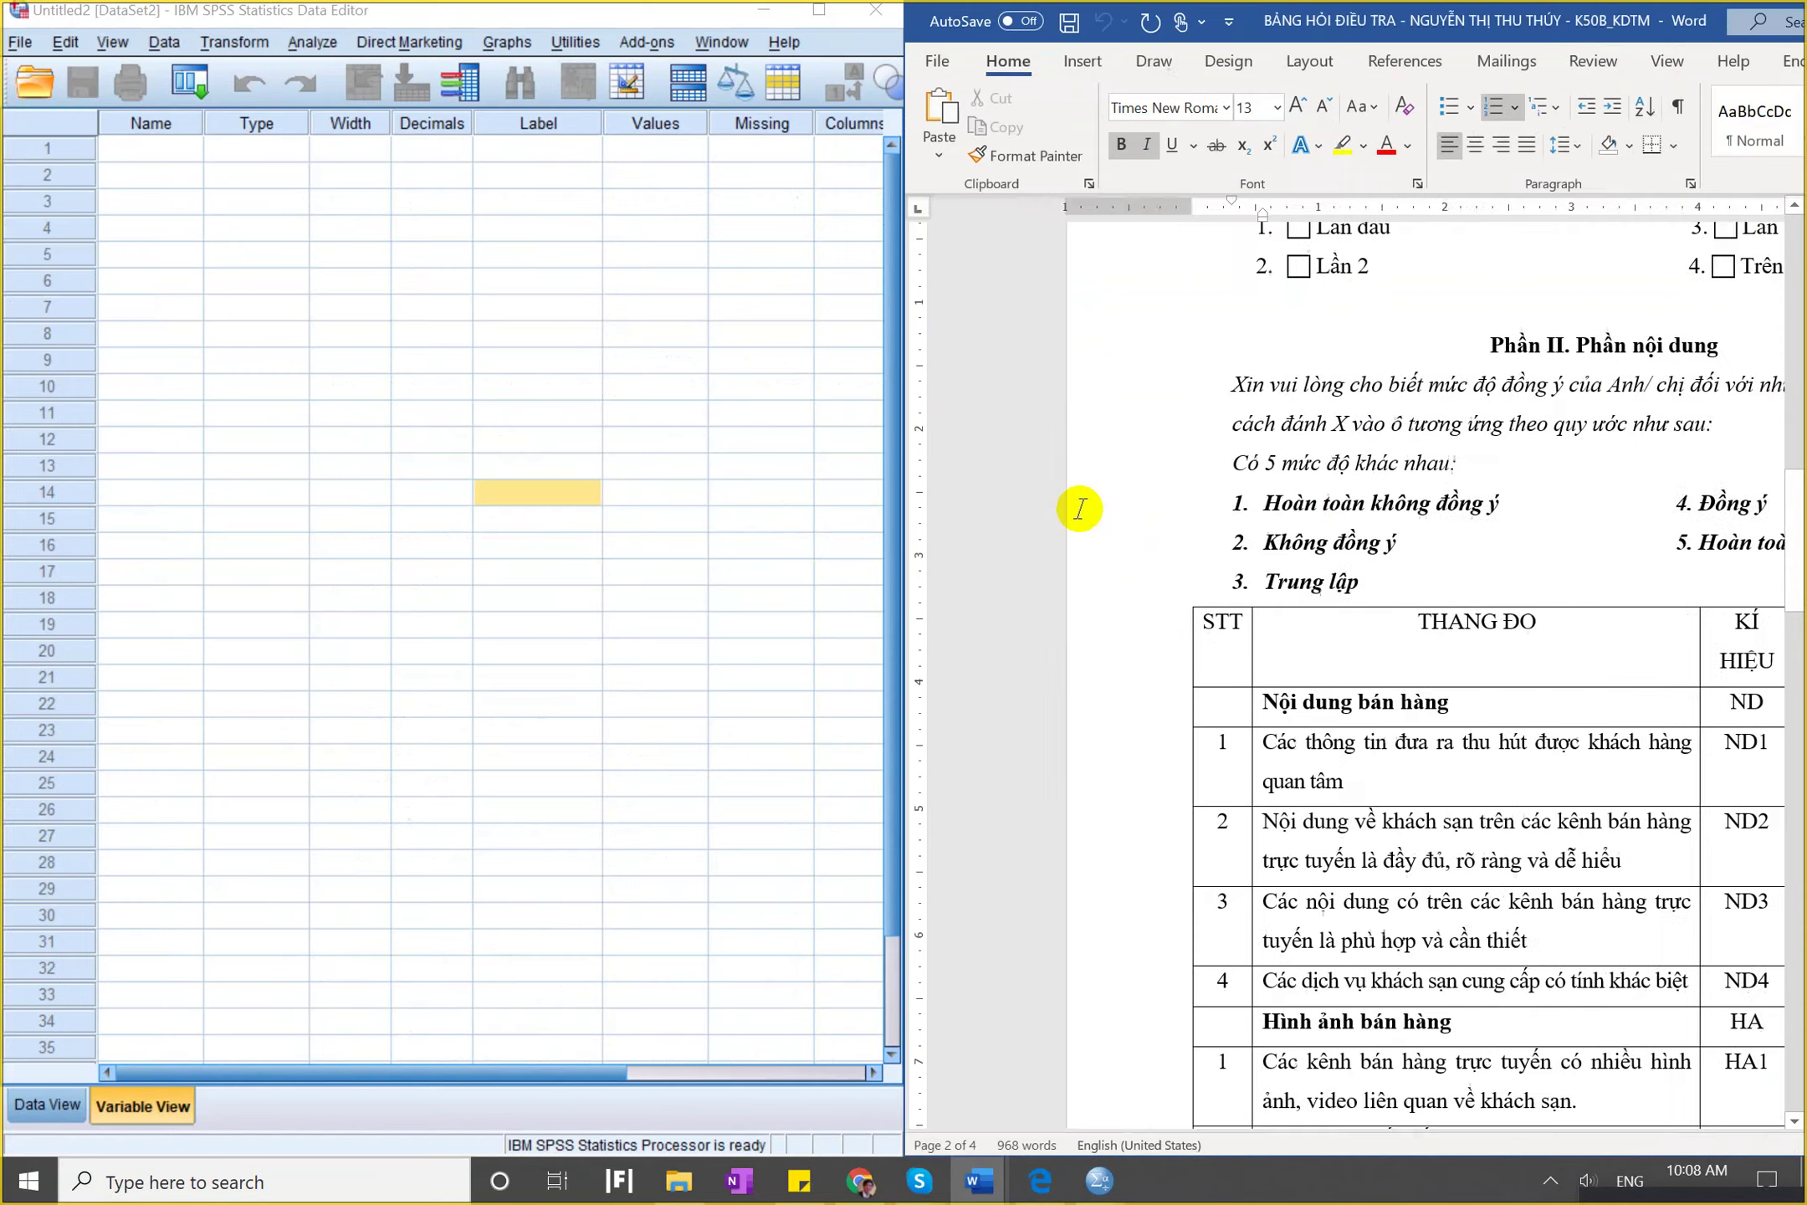
Go to Phần I of the questionnaire and look over question 1 on trip purpose with its answer choices.
{"action": "scroll", "coordinate": [1254, 633], "scroll_direction": "up", "scroll_amount": 15}
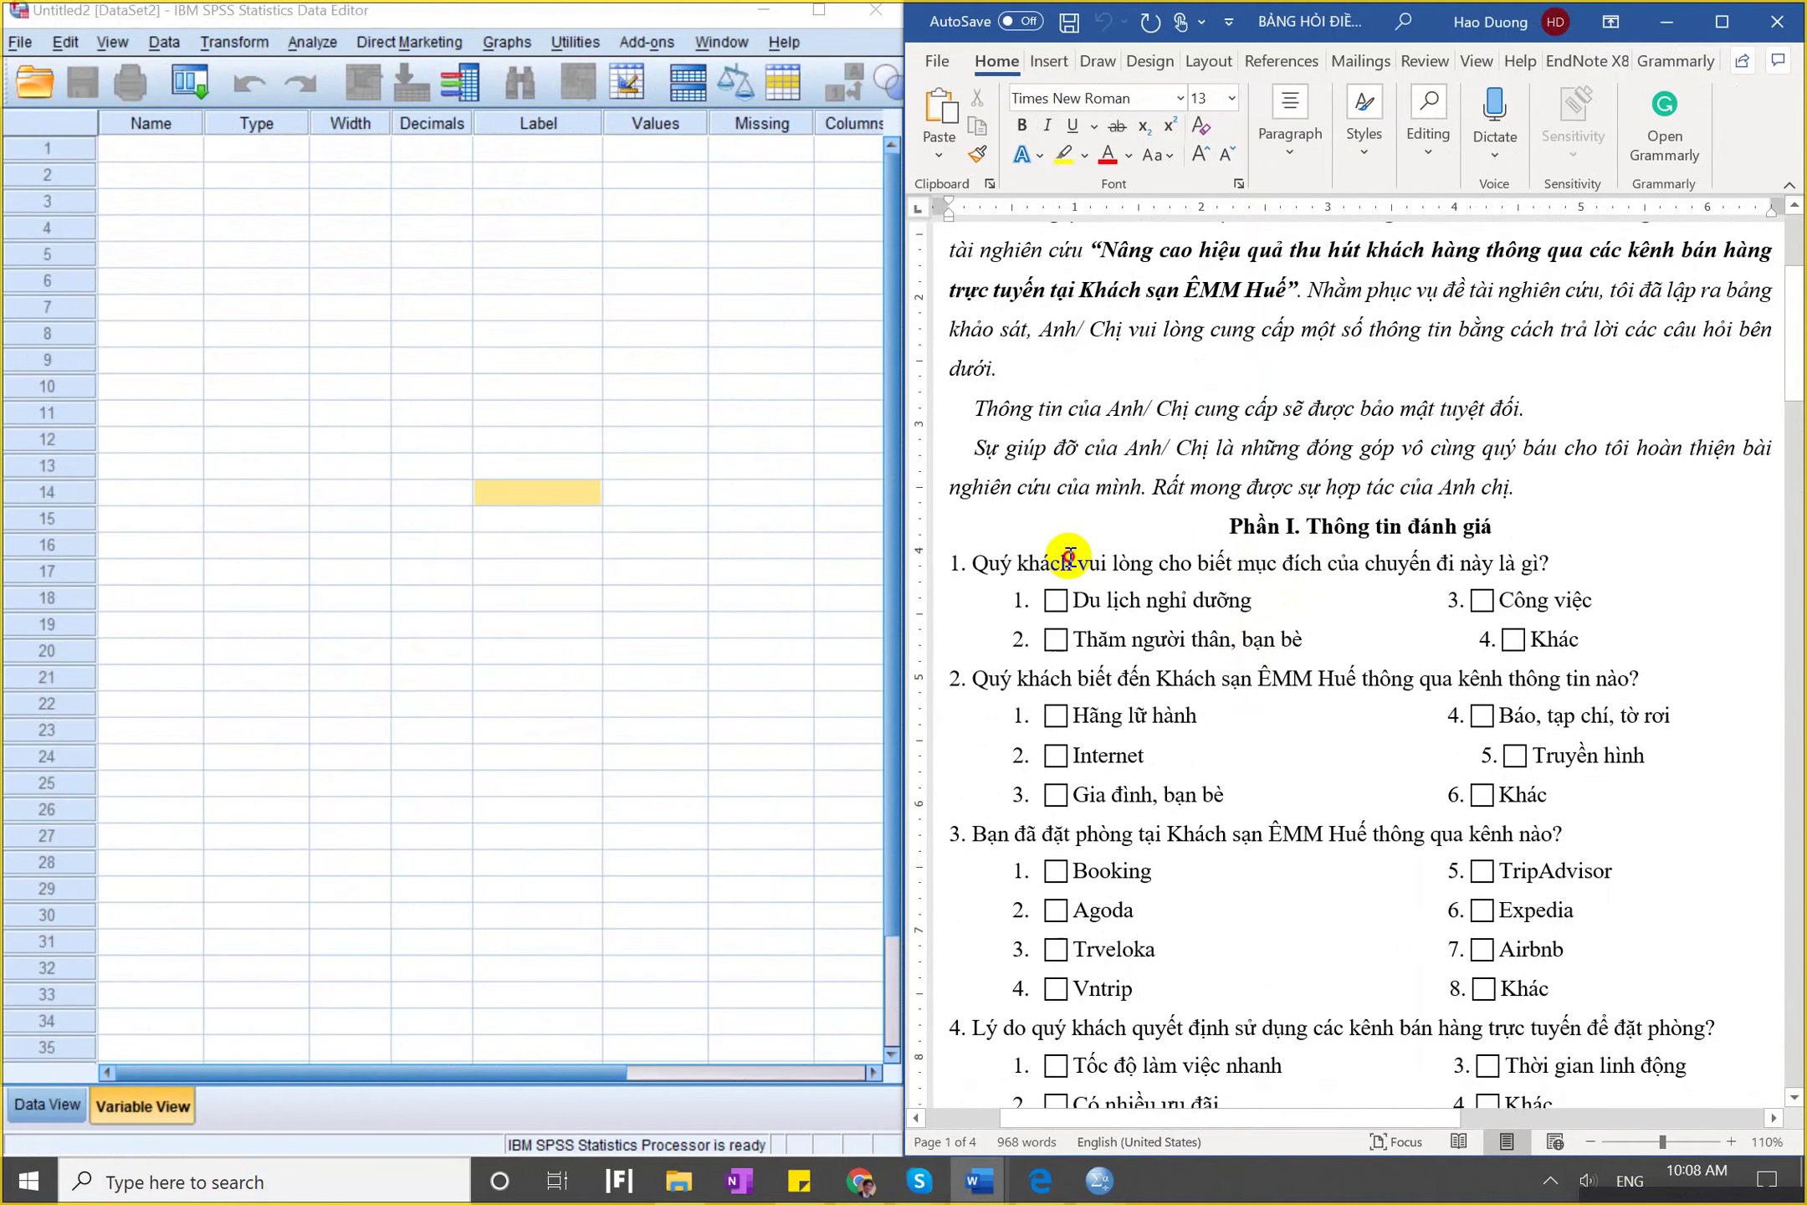
{"action": "left_click_drag", "start_coordinate": [1069, 561], "coordinate": [1554, 642]}
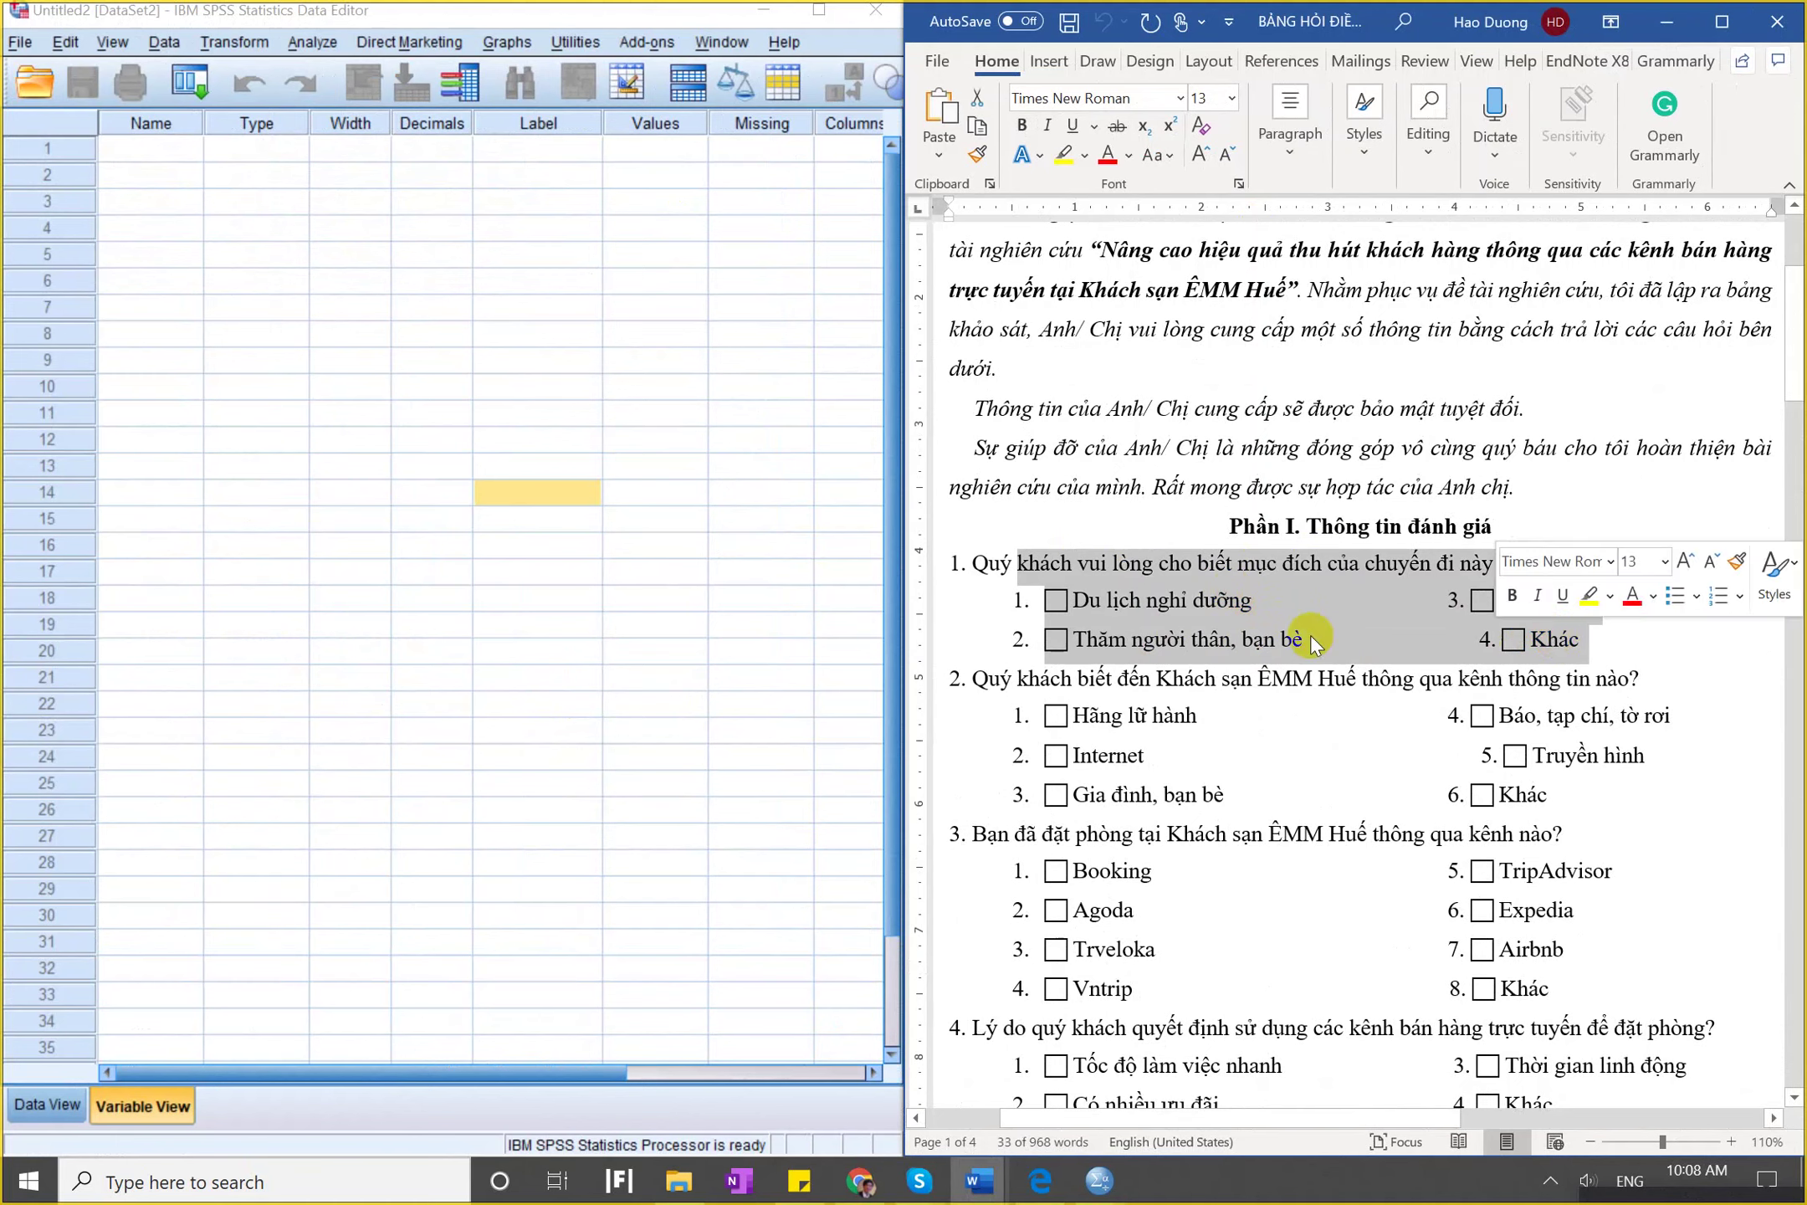
{"action": "left_click", "coordinate": [1255, 632]}
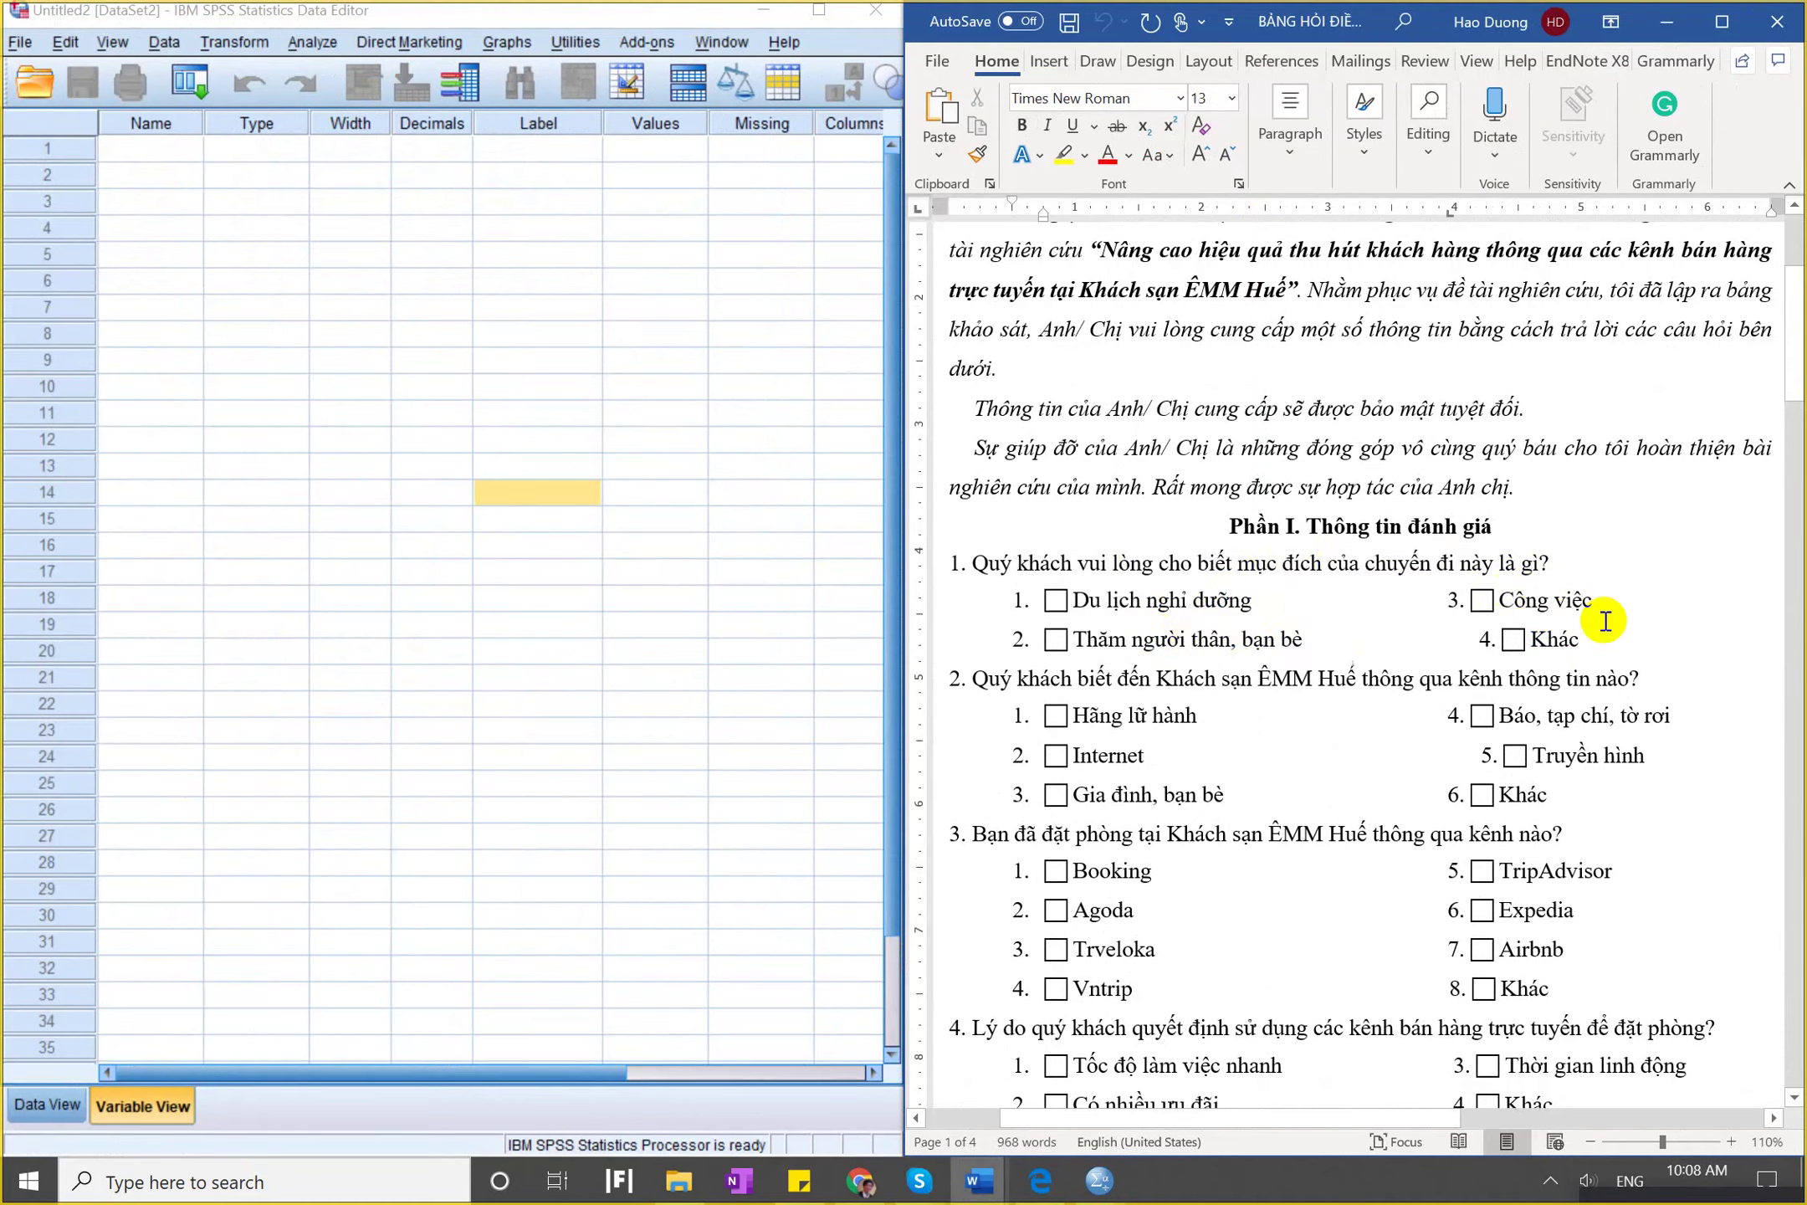
Define the first variable in SPSS with the name TT1 and narrow the Name column to fit it.
{"action": "left_click", "coordinate": [164, 154]}
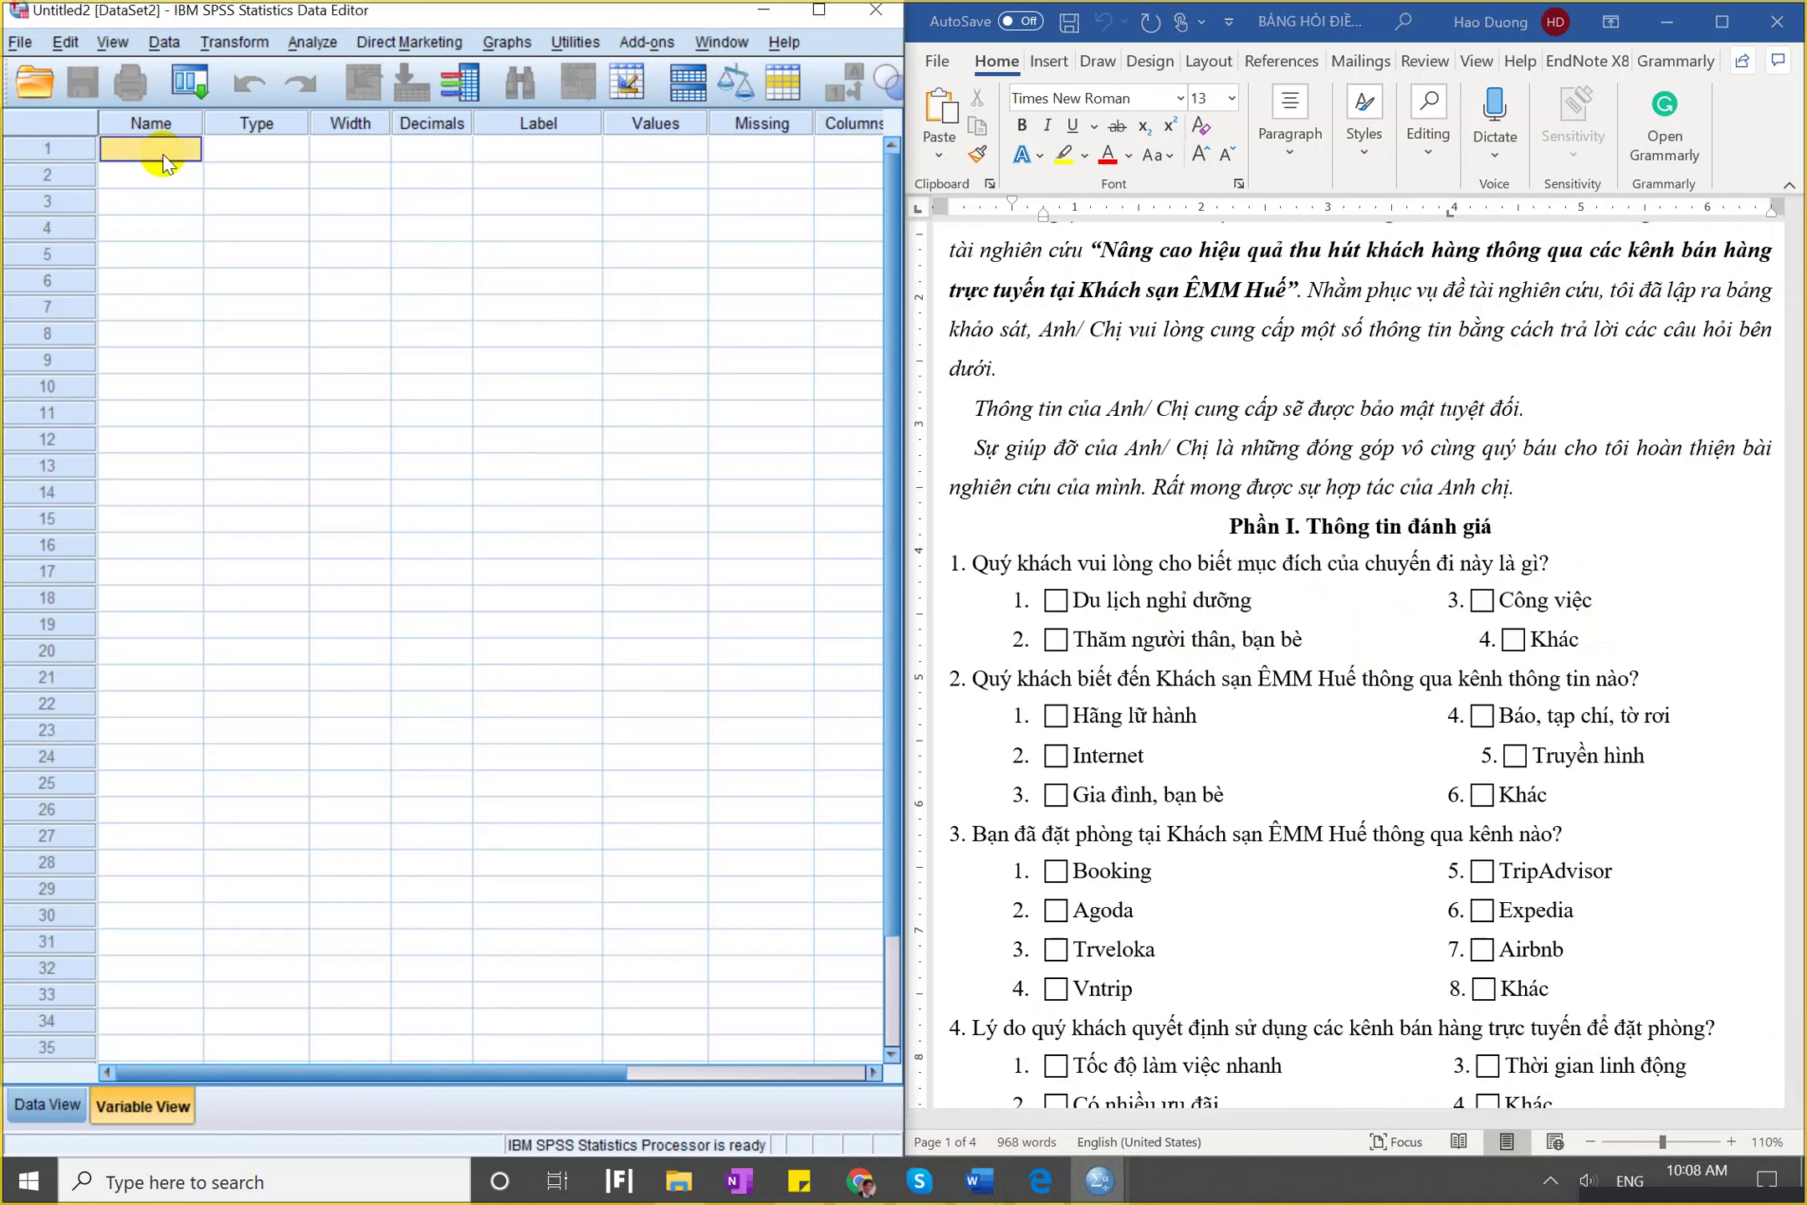
{"action": "type", "text": "TT1"}
{"action": "key", "text": "Tab"}
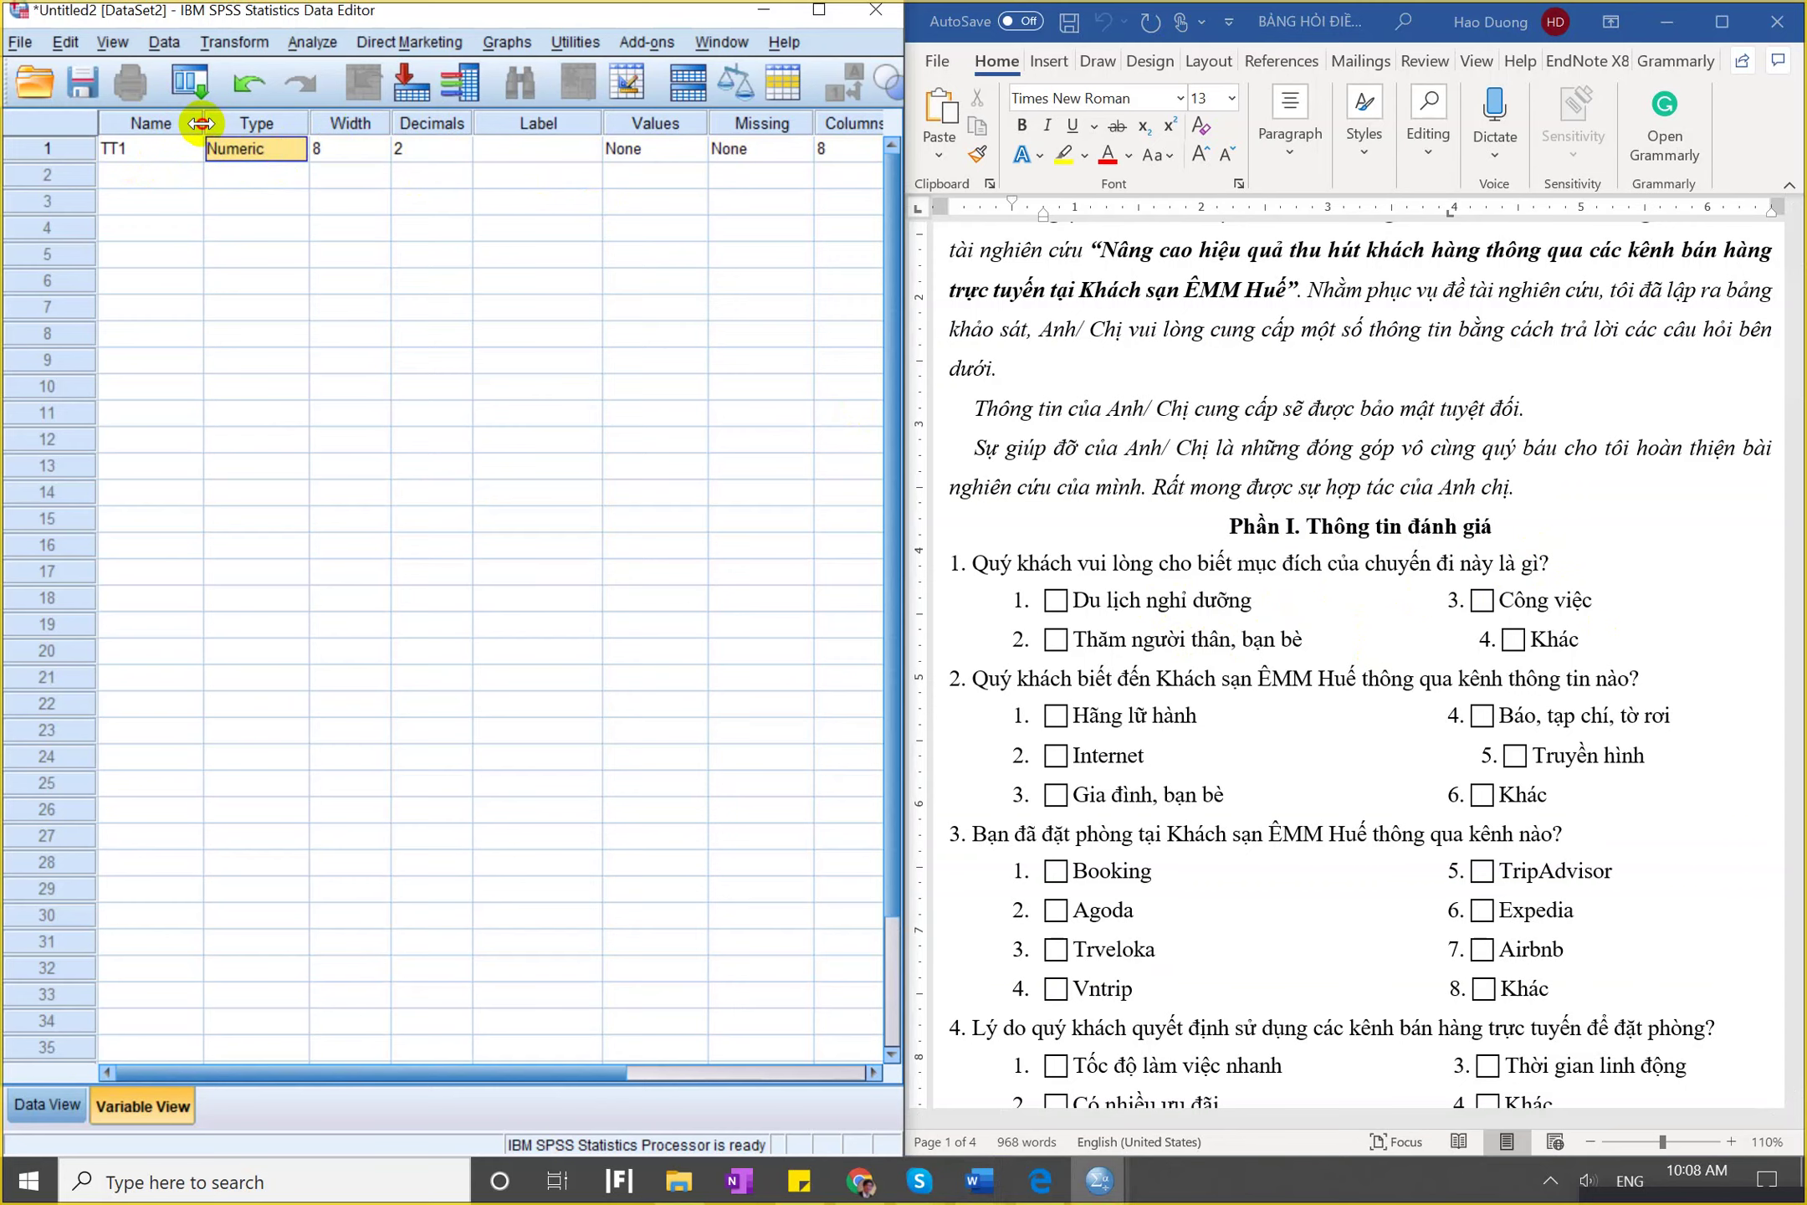
{"action": "left_click_drag", "start_coordinate": [201, 123], "coordinate": [139, 126]}
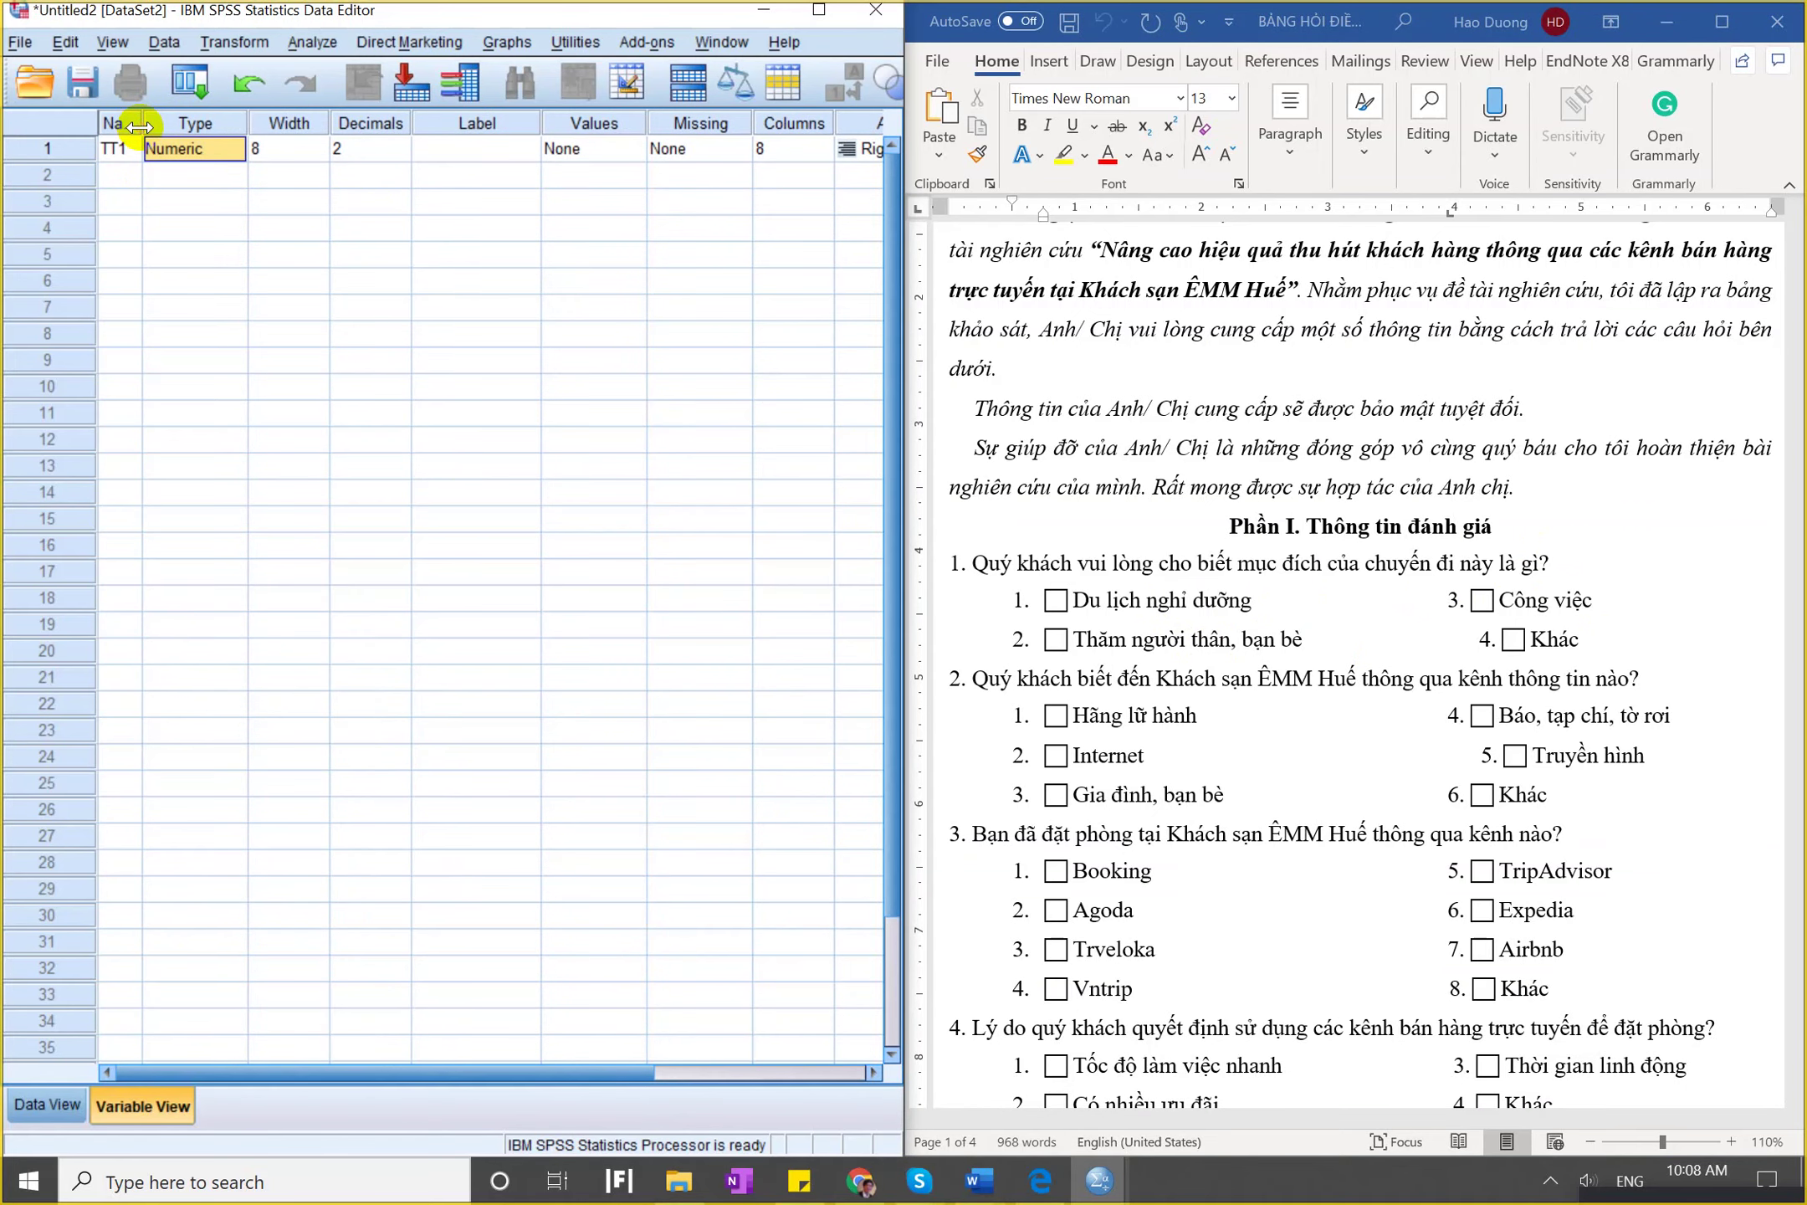
Maximize the SPSS window and examine TT1's variable type options, comparing String with Numeric, without applying a change.
{"action": "left_click", "coordinate": [819, 10]}
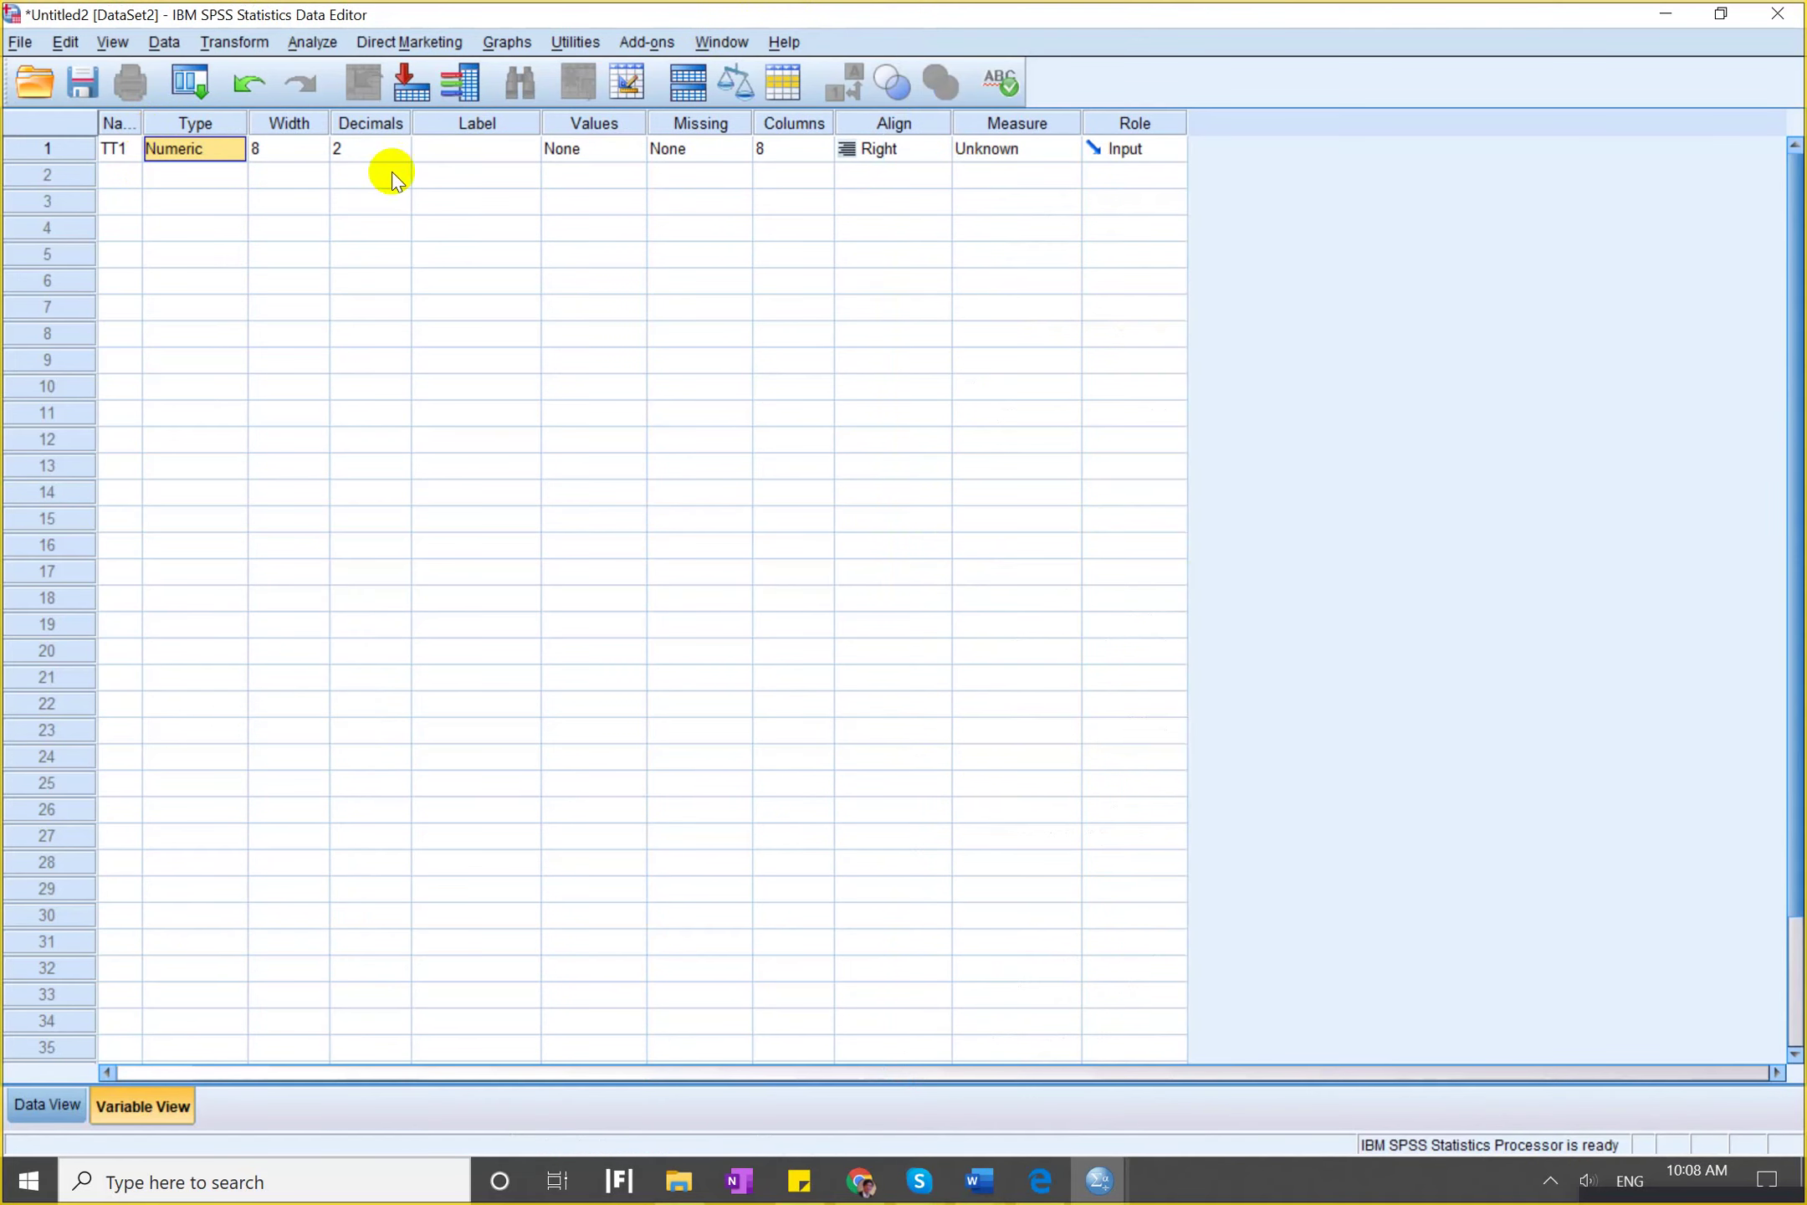
{"action": "left_click", "coordinate": [224, 164]}
{"action": "left_click", "coordinate": [232, 150]}
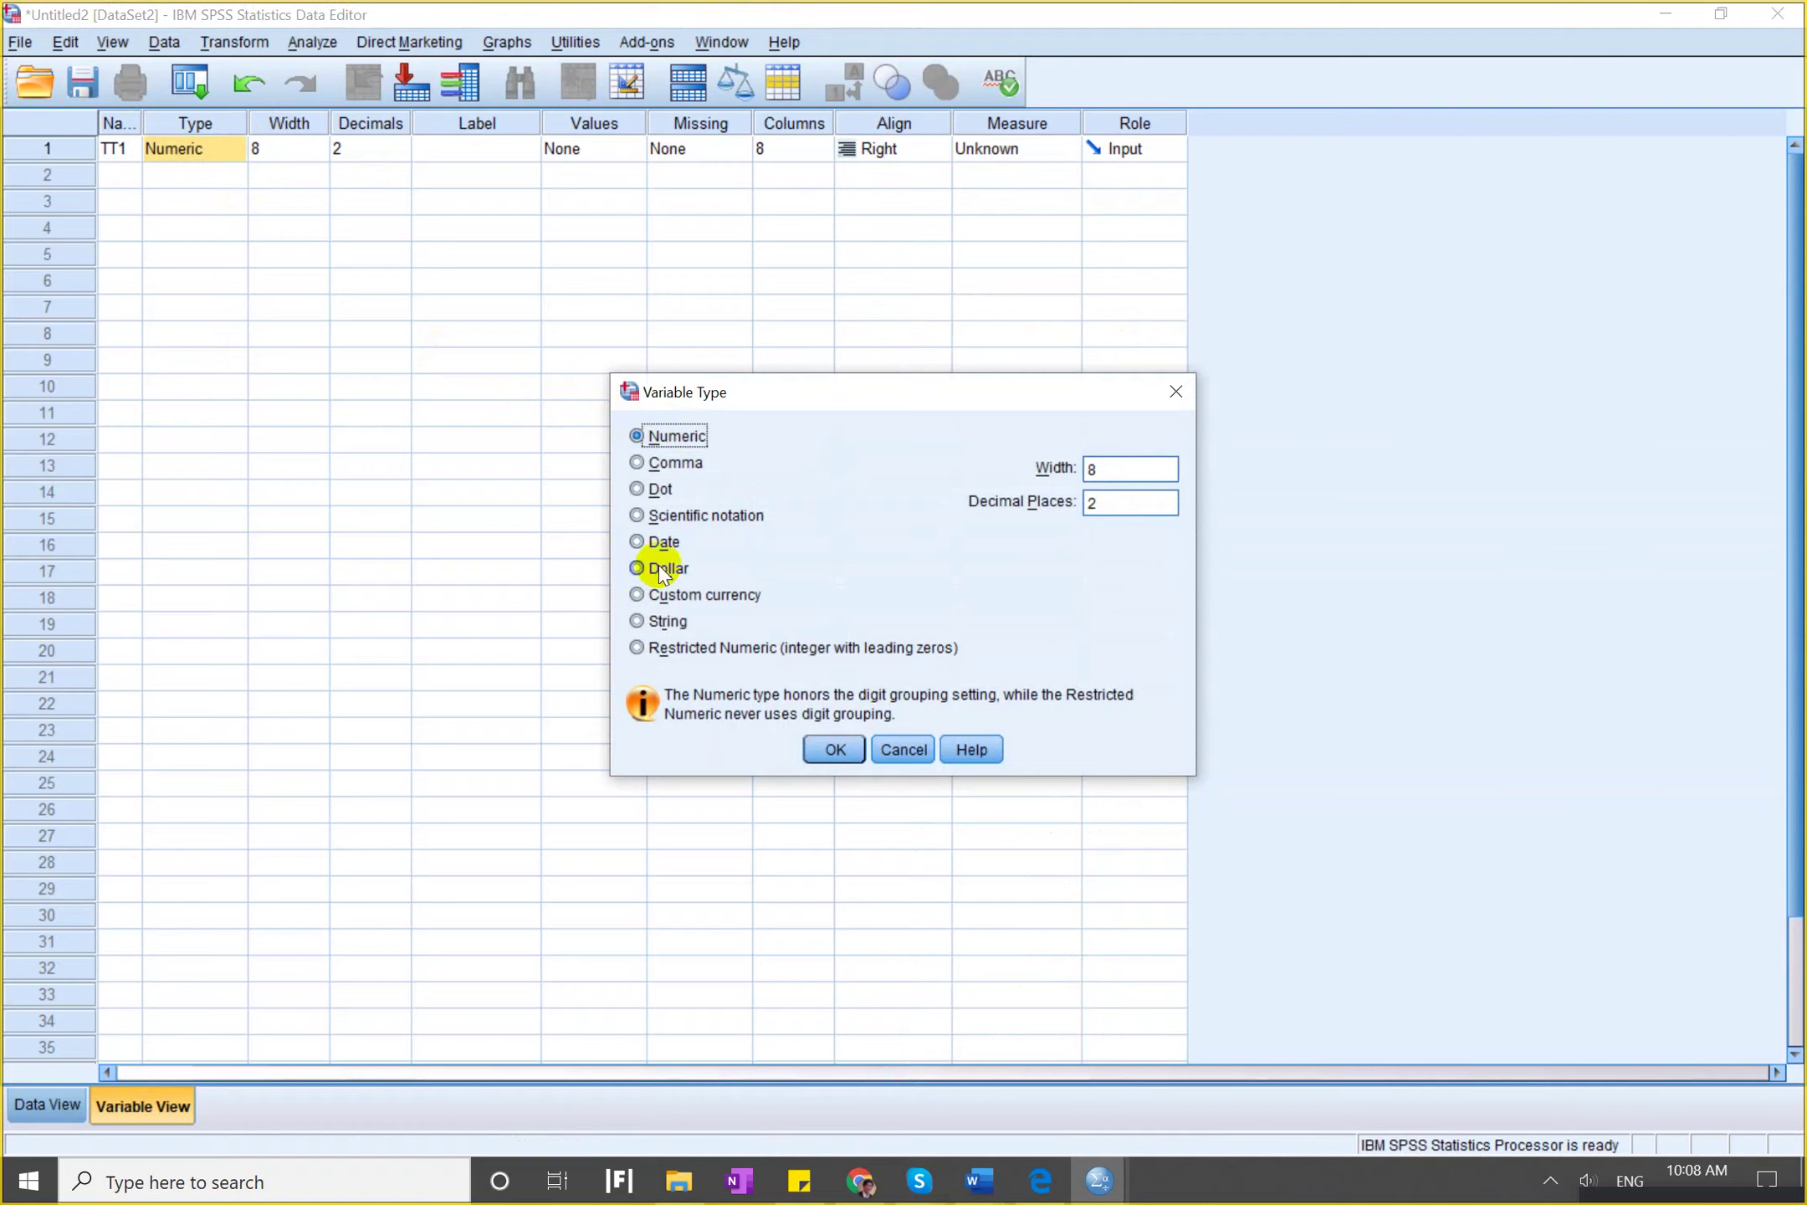
{"action": "left_click", "coordinate": [656, 621]}
{"action": "left_click", "coordinate": [676, 435]}
{"action": "left_click", "coordinate": [1166, 408]}
Look at TT1's width and decimals settings and highlight the Type, Width and Decimals columns.
{"action": "left_click", "coordinate": [303, 151]}
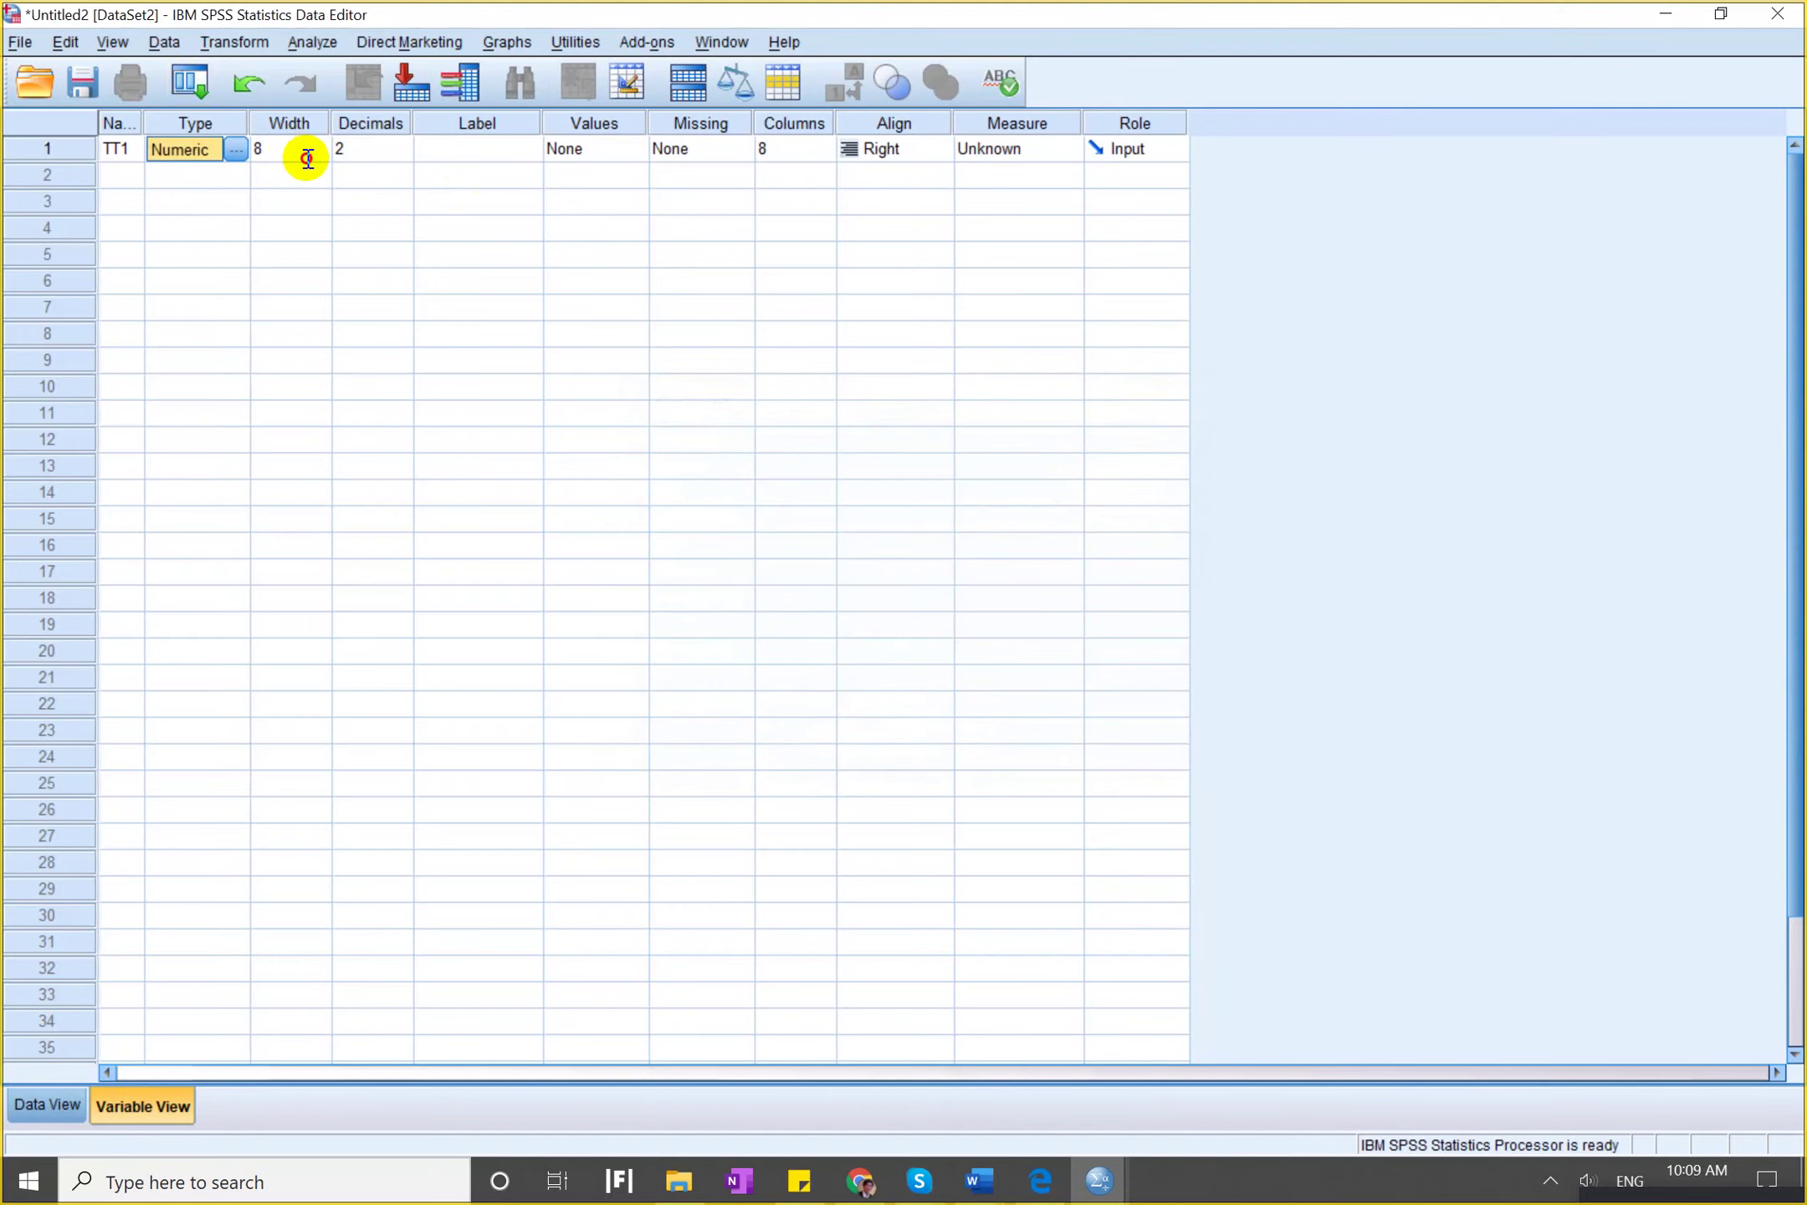
{"action": "left_click", "coordinate": [355, 150]}
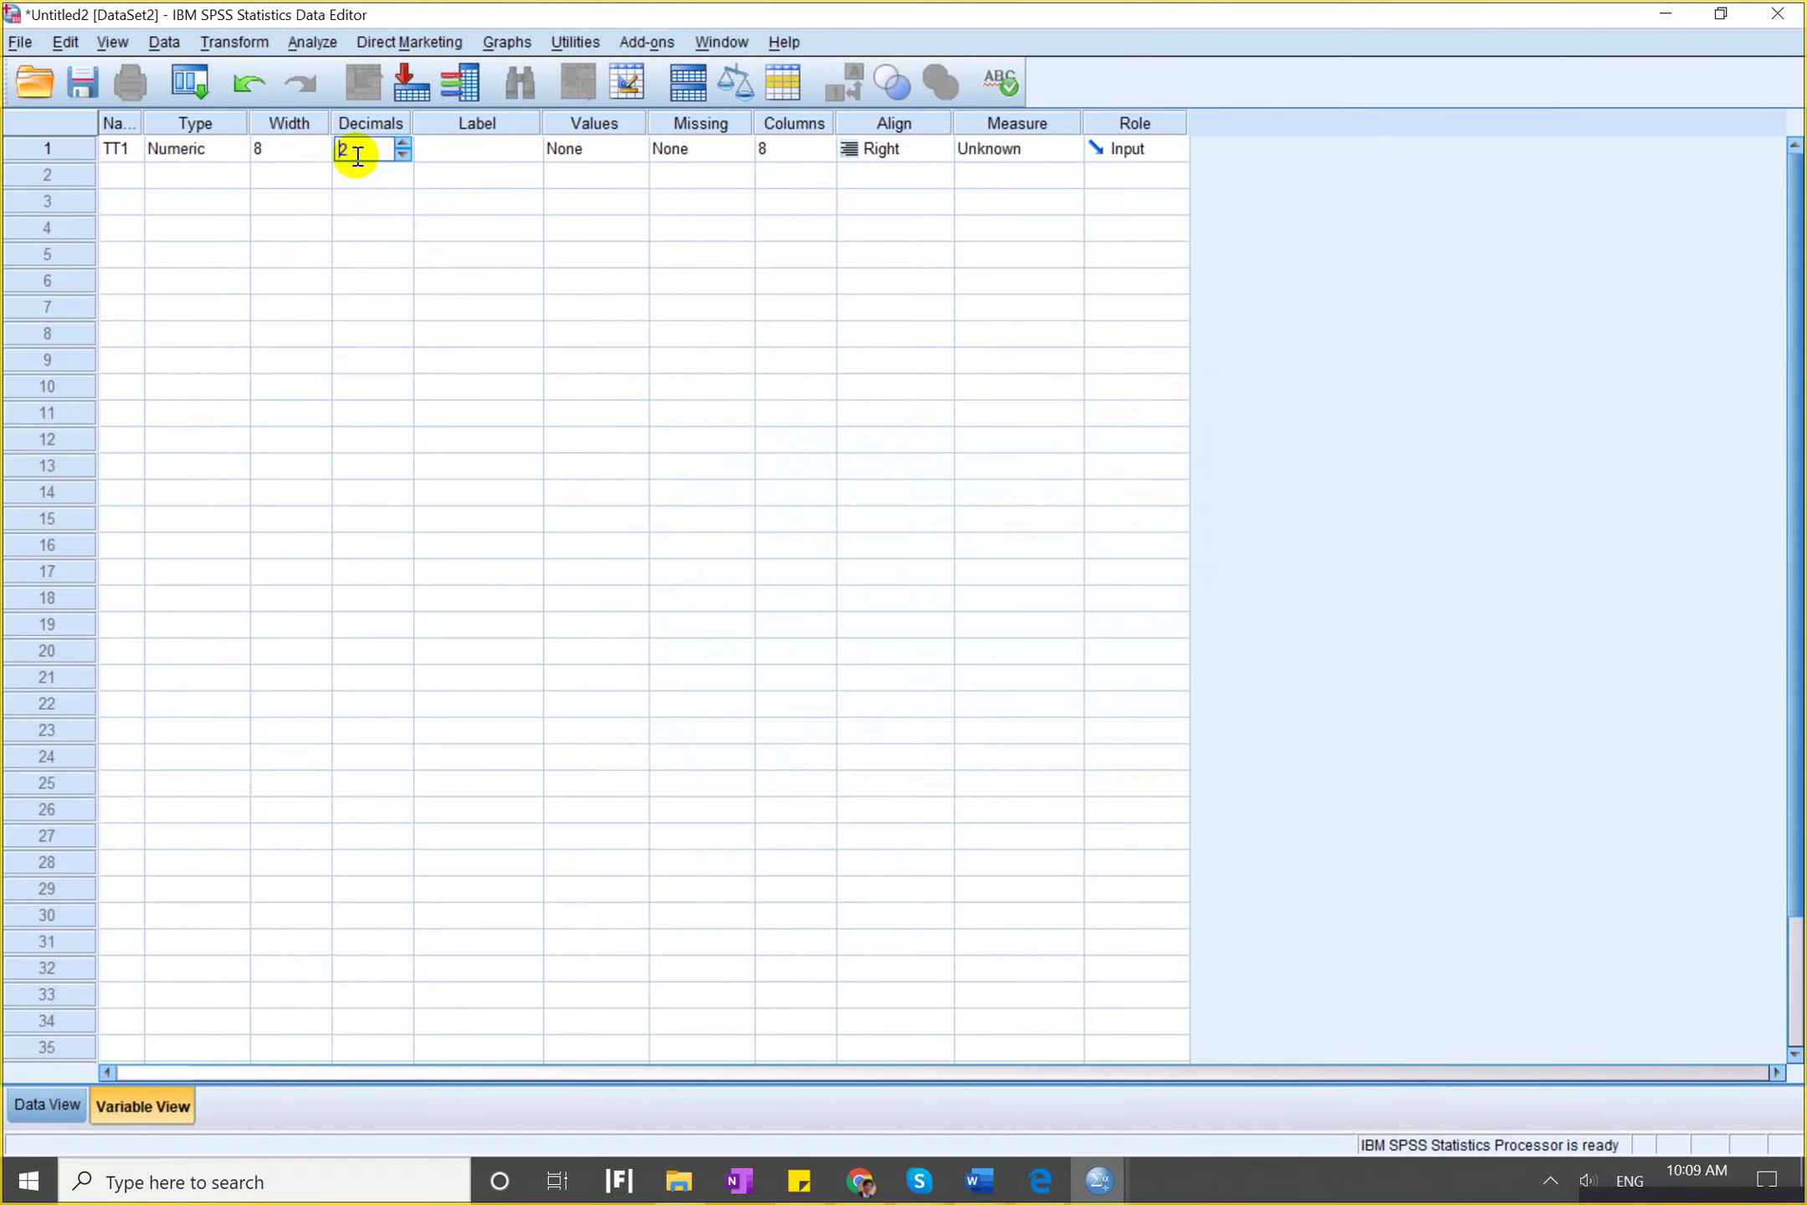
{"action": "left_click", "coordinate": [206, 129]}
{"action": "left_click", "coordinate": [369, 121], "text": "shift"}
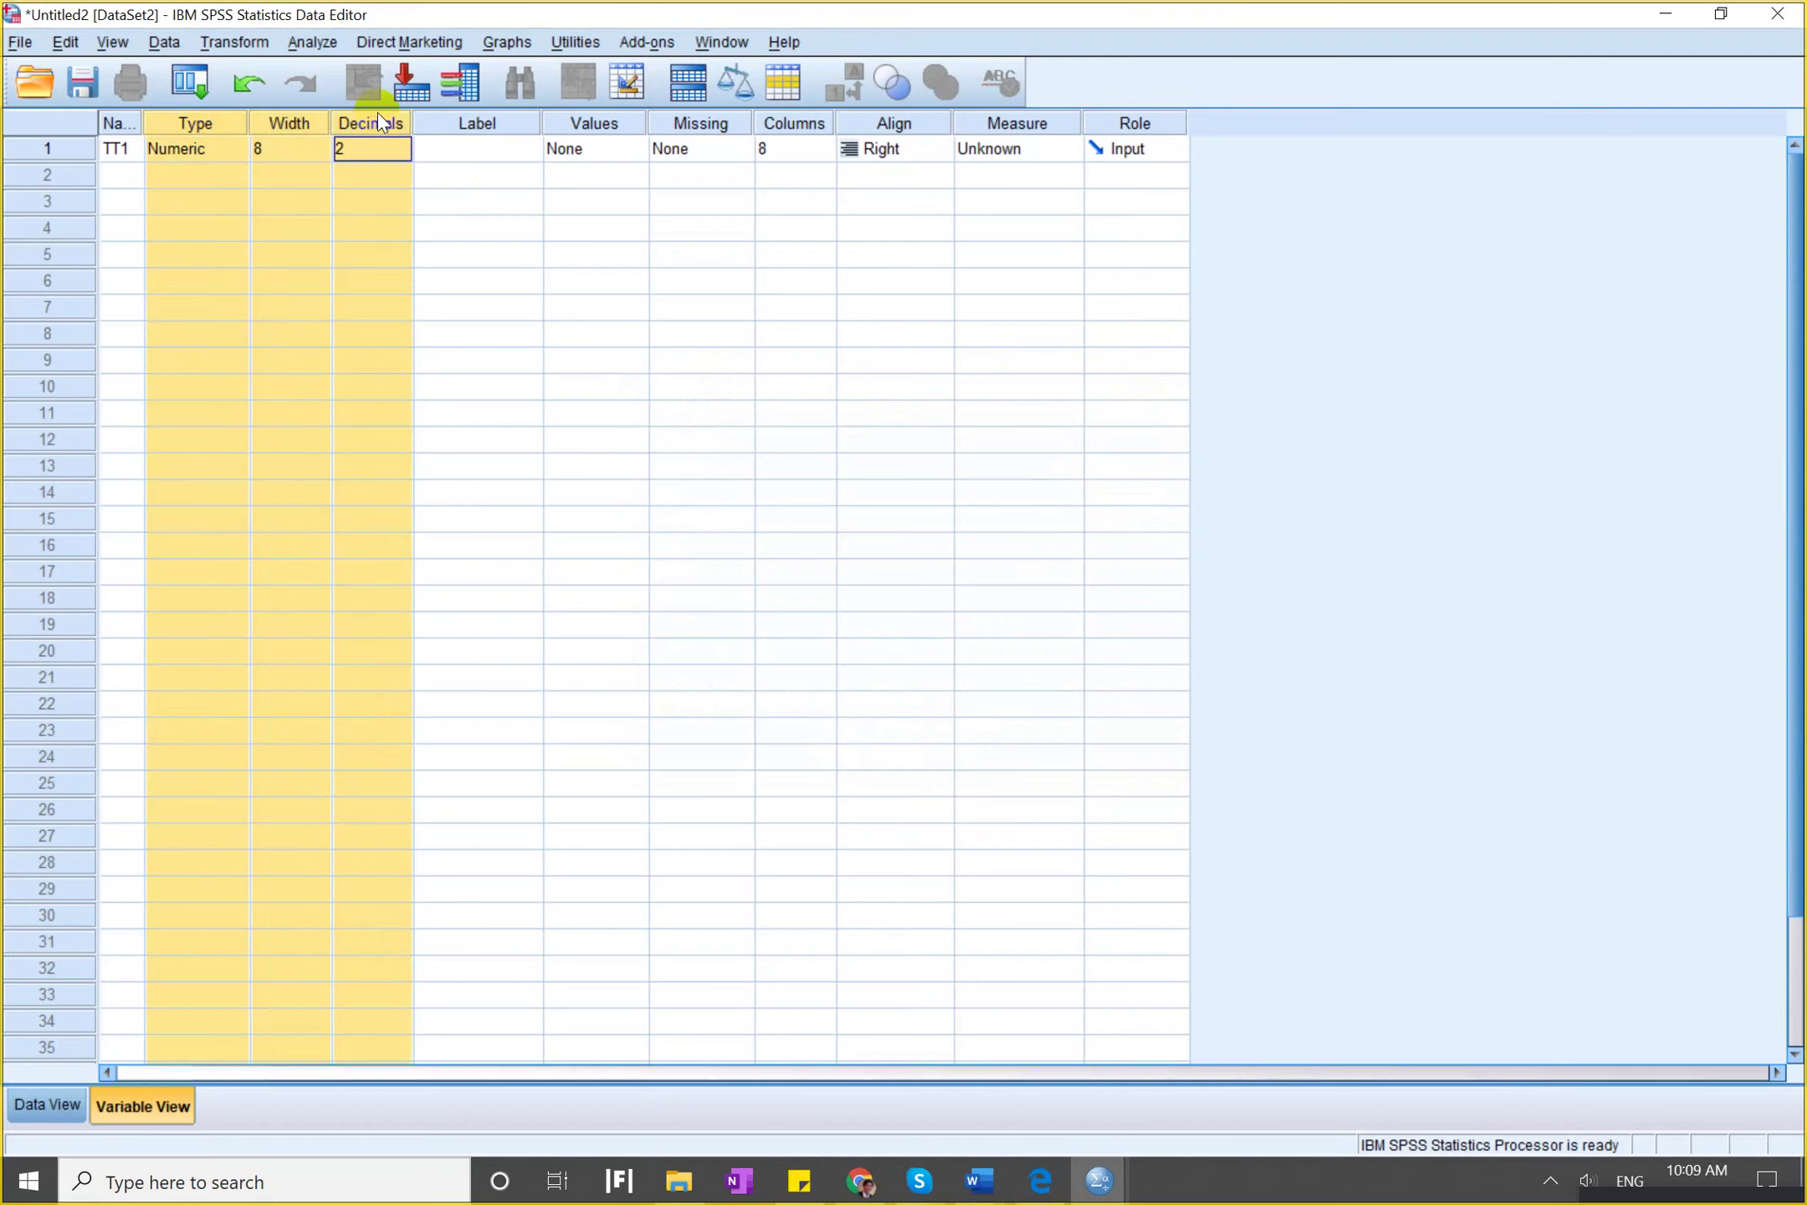
Return SPSS to the side-by-side view with the questionnaire and label variable TT1 as "TT1. Muc dich chuyen di".
{"action": "key", "text": "super+Left"}
{"action": "left_click", "coordinate": [1355, 586]}
{"action": "left_click", "coordinate": [485, 151]}
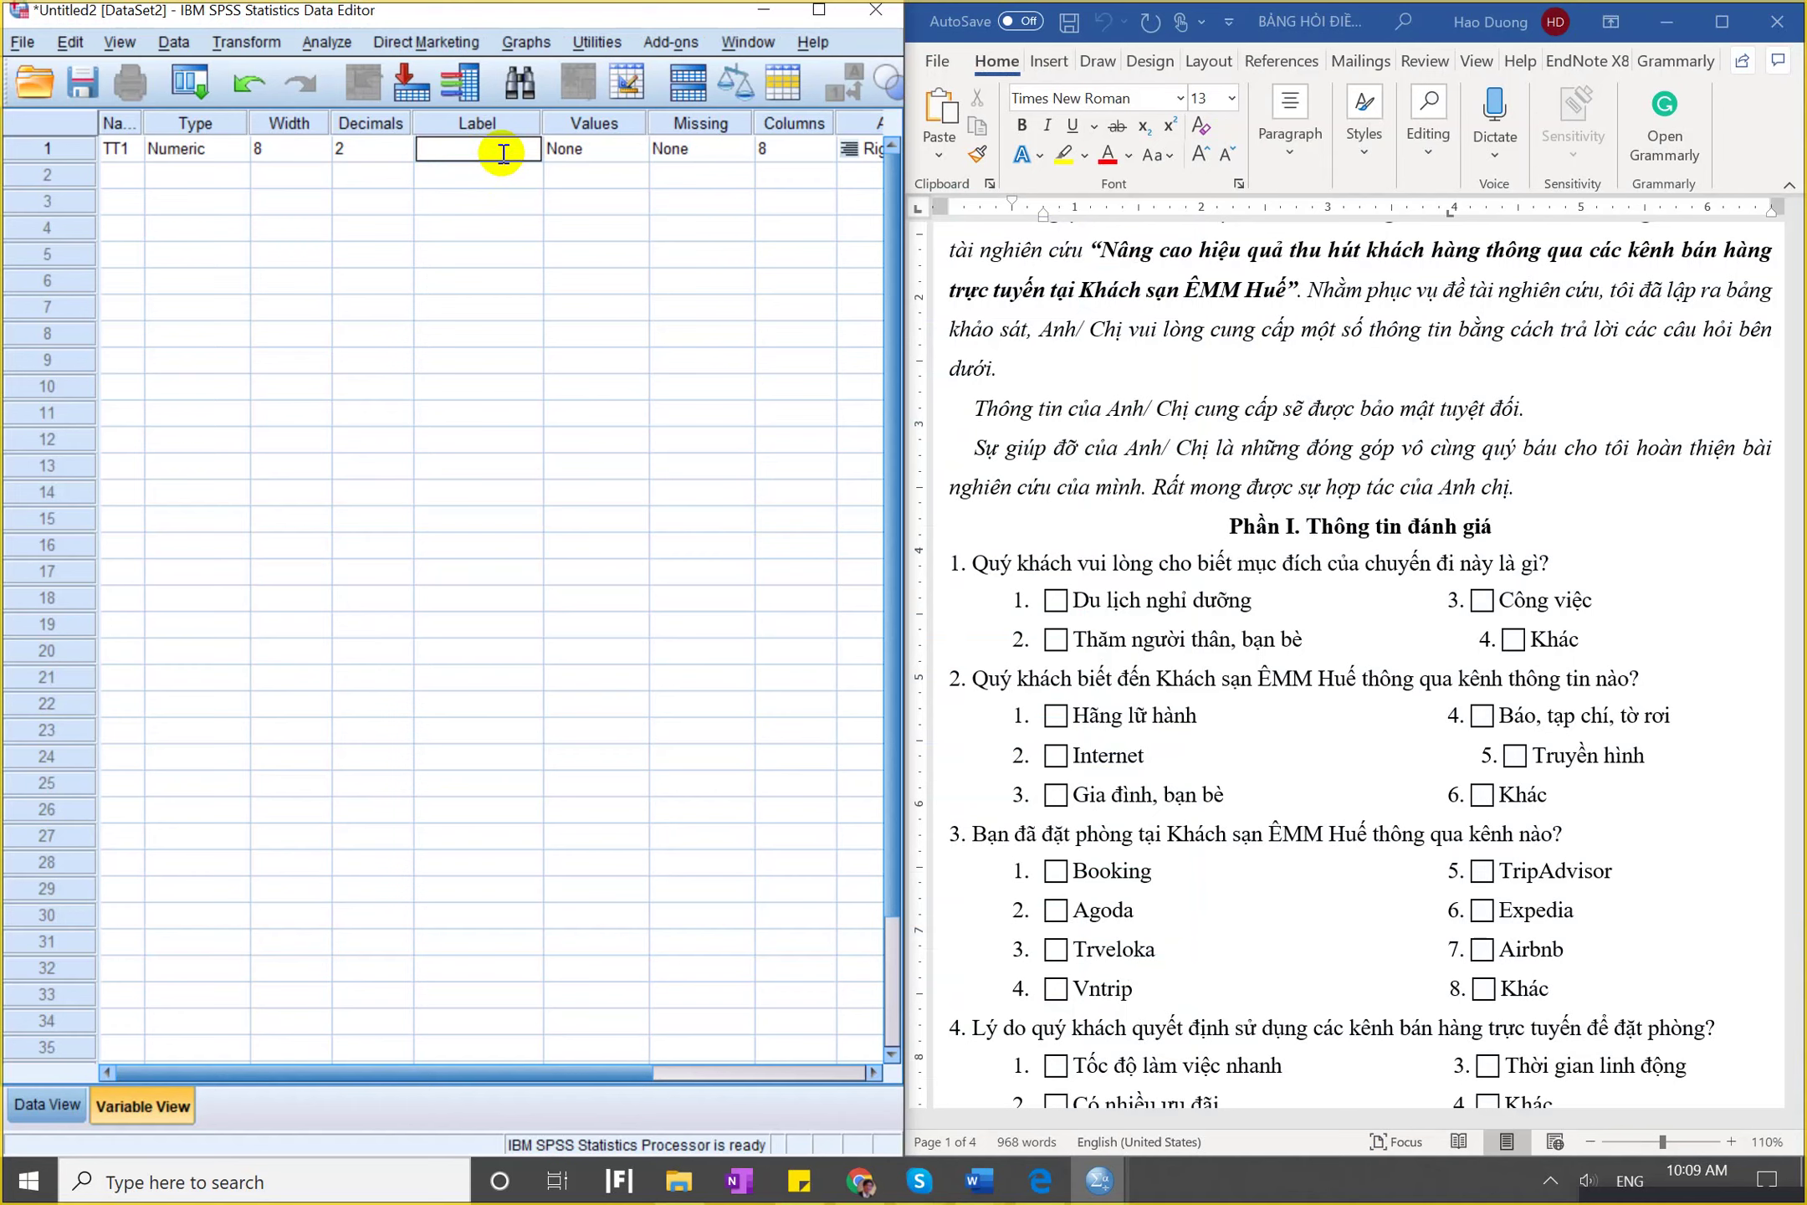
{"action": "type", "text": "TT1."}
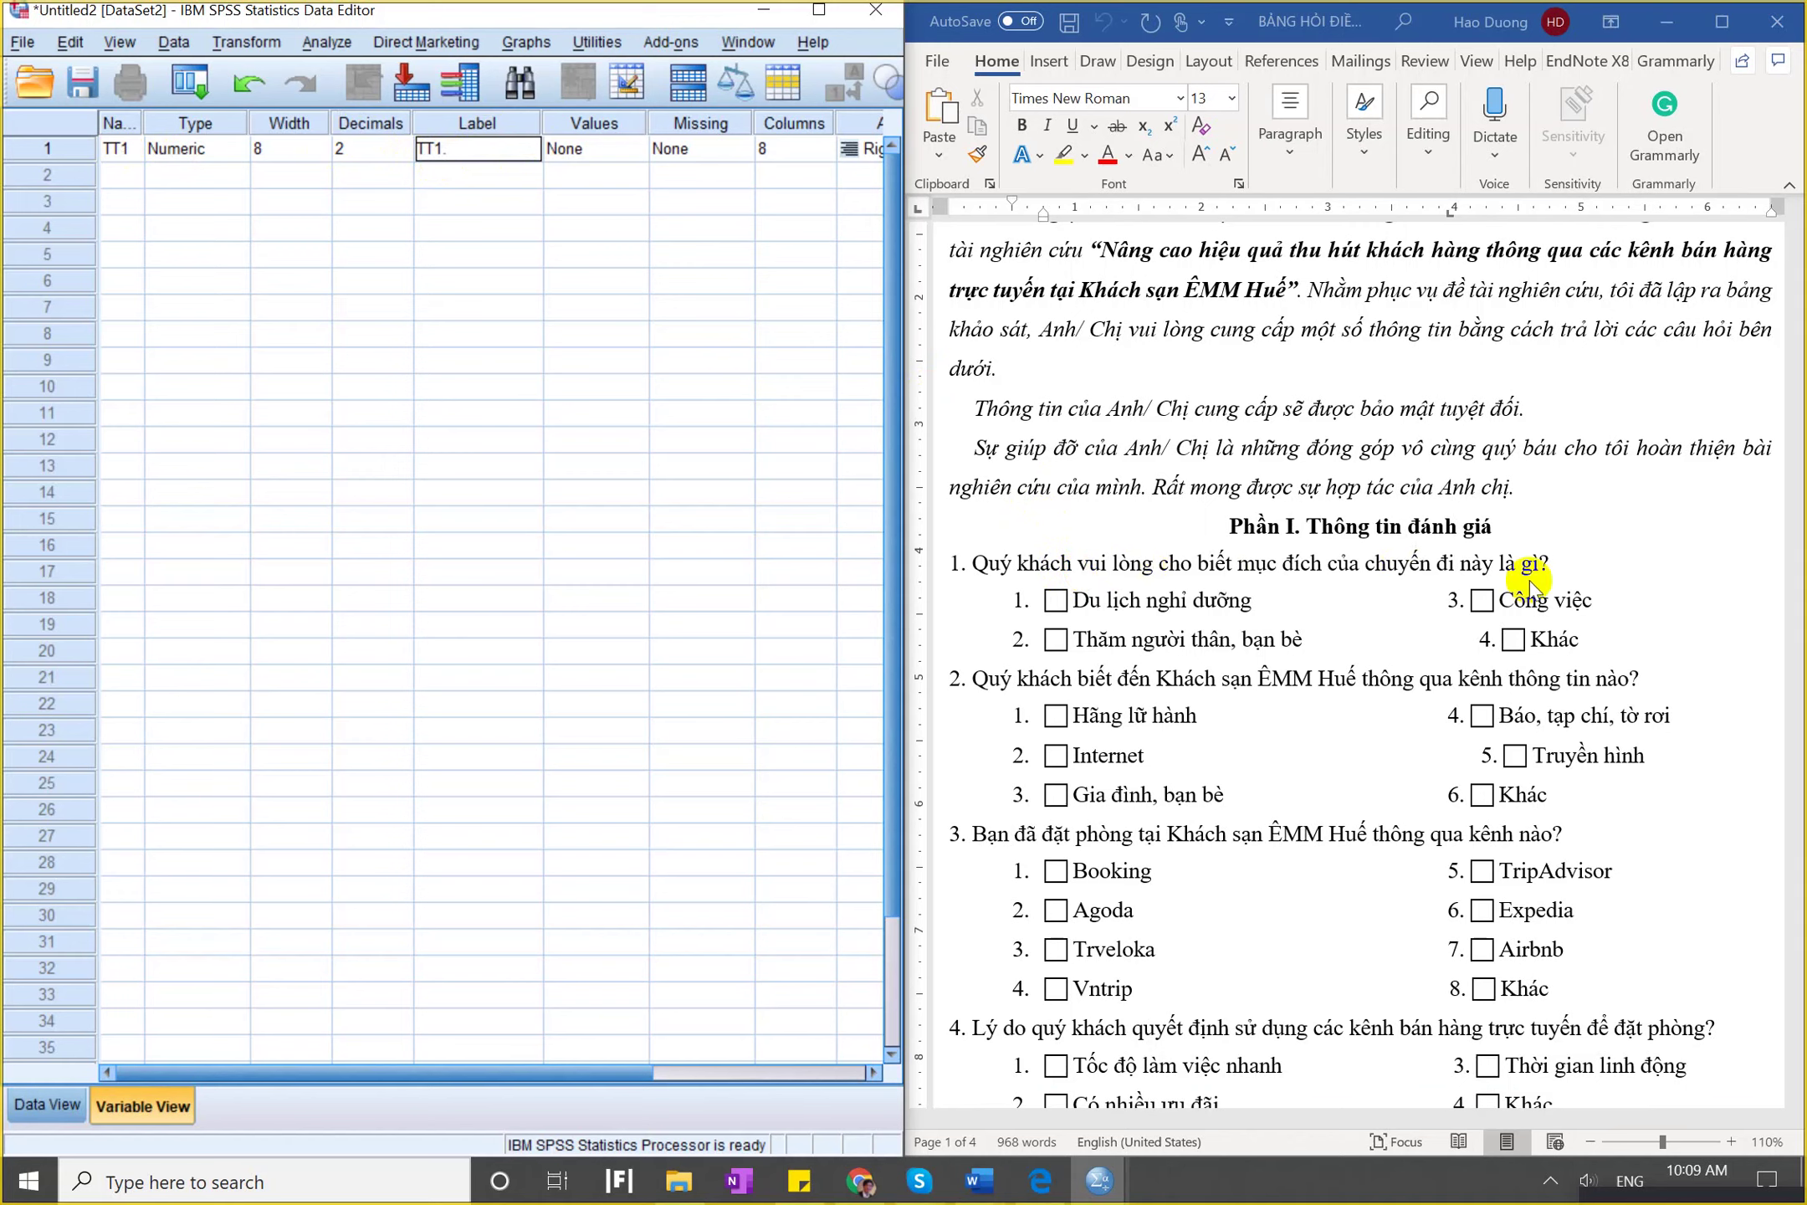
{"action": "type", "text": "Muc dich chuy"}
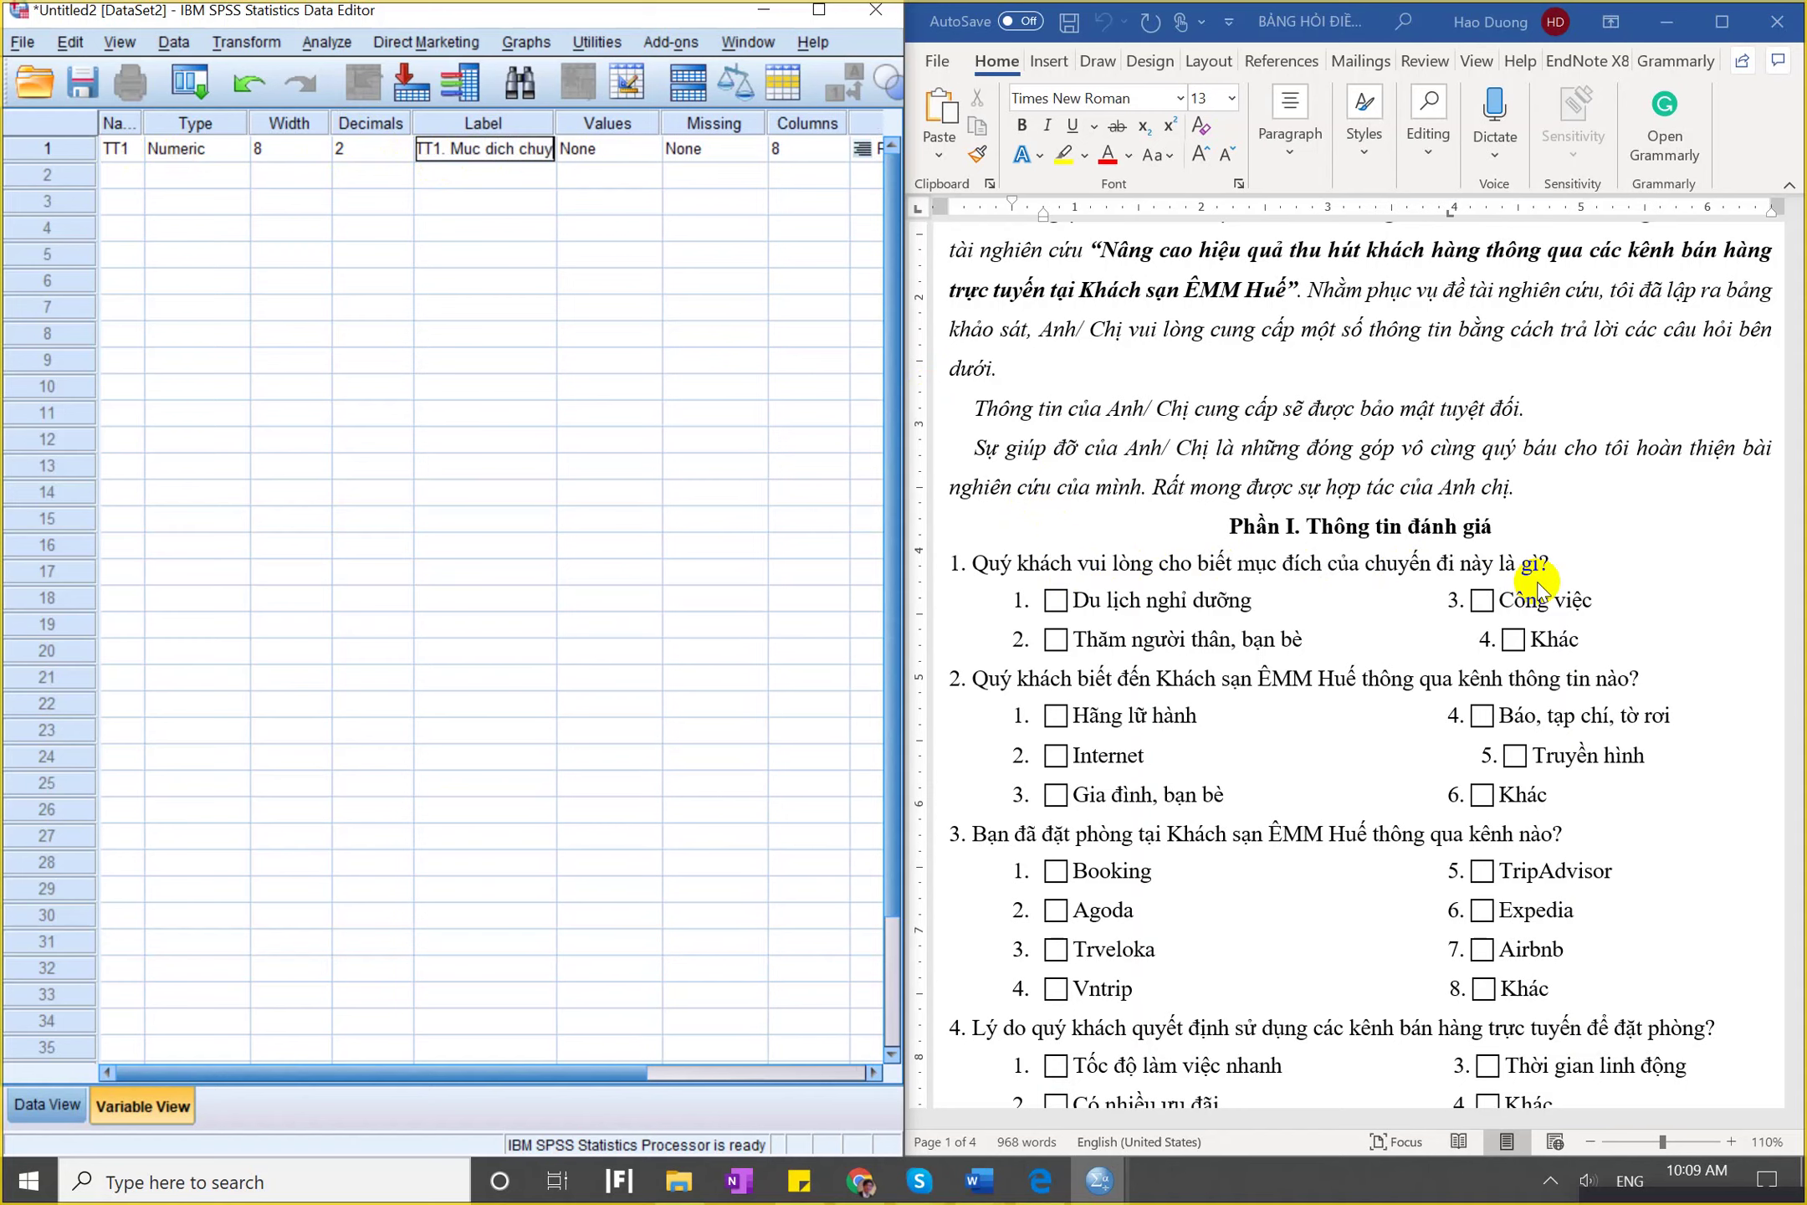
{"action": "type", "text": "en di"}
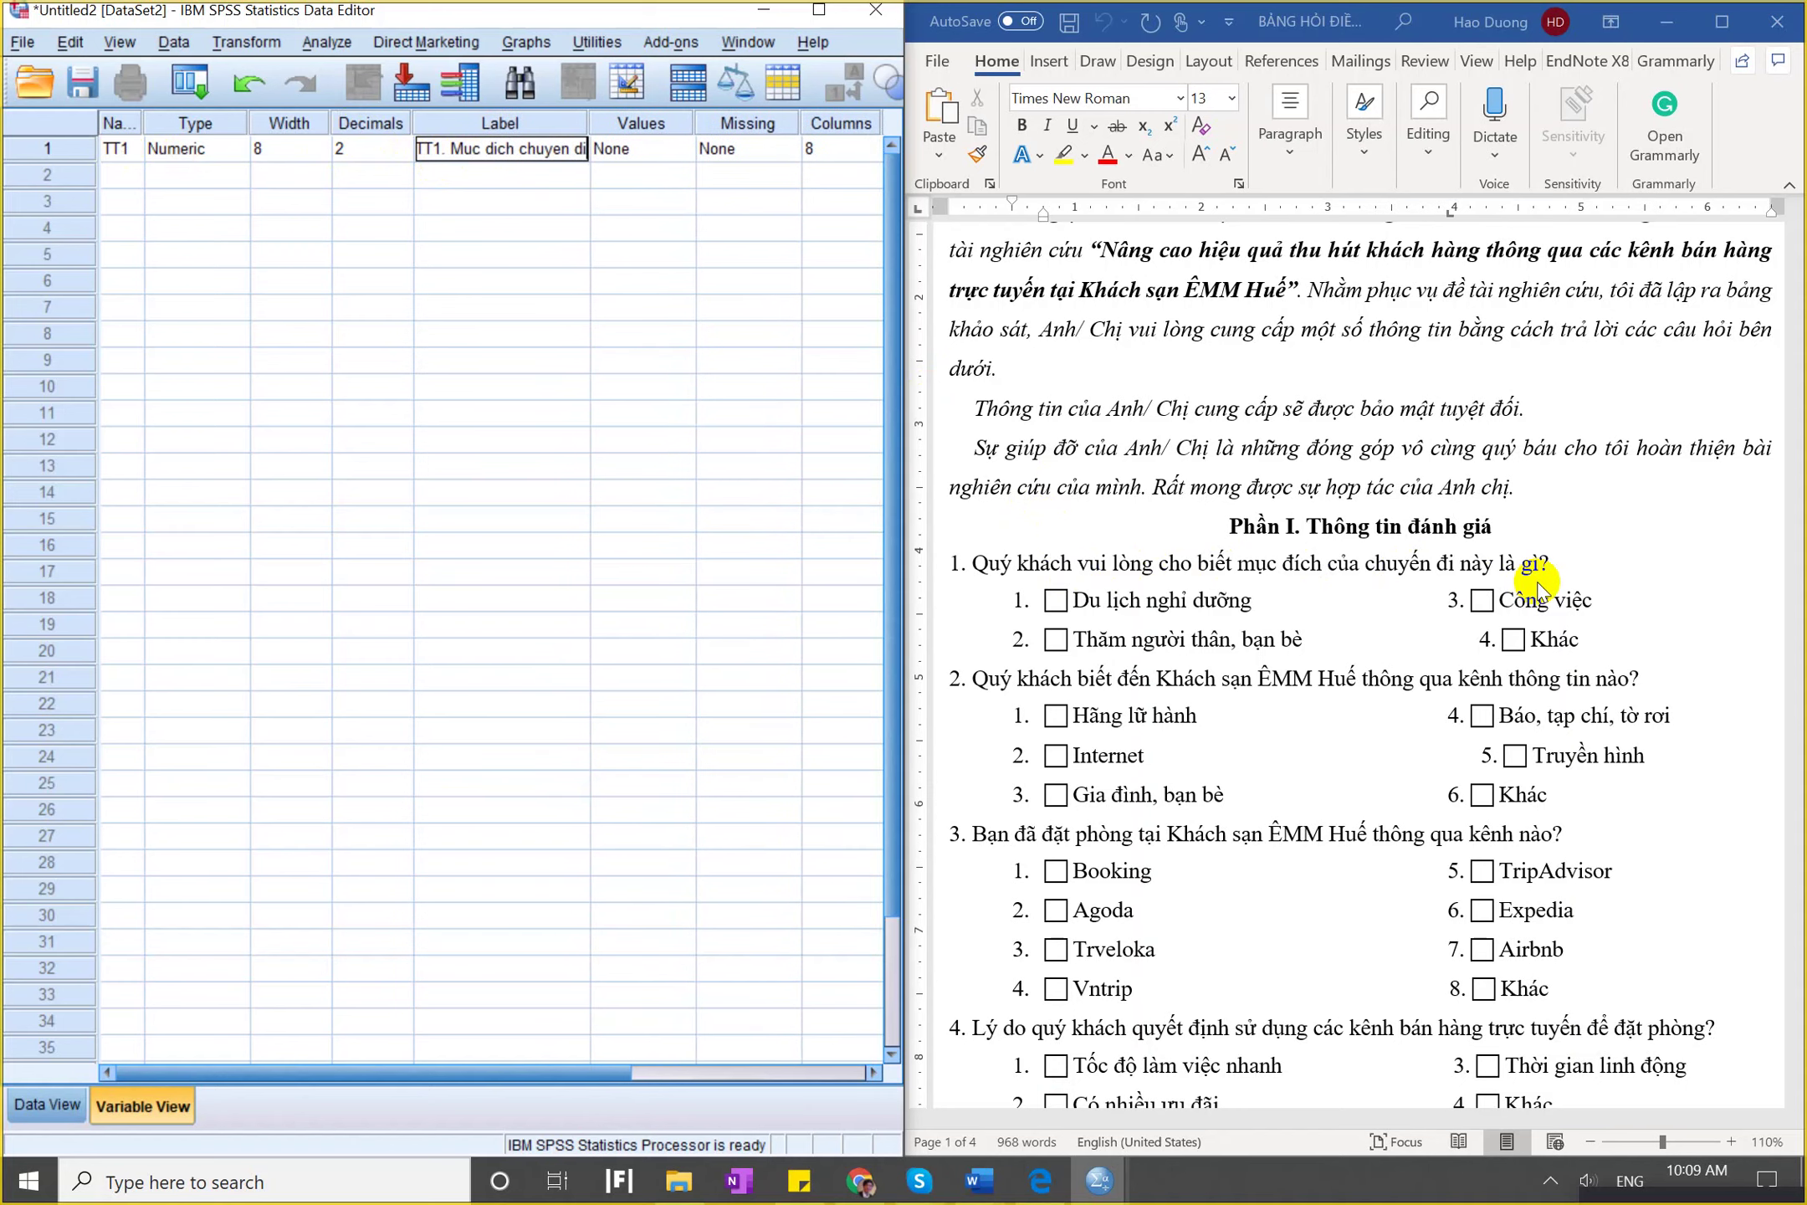
{"action": "key", "text": "Return"}
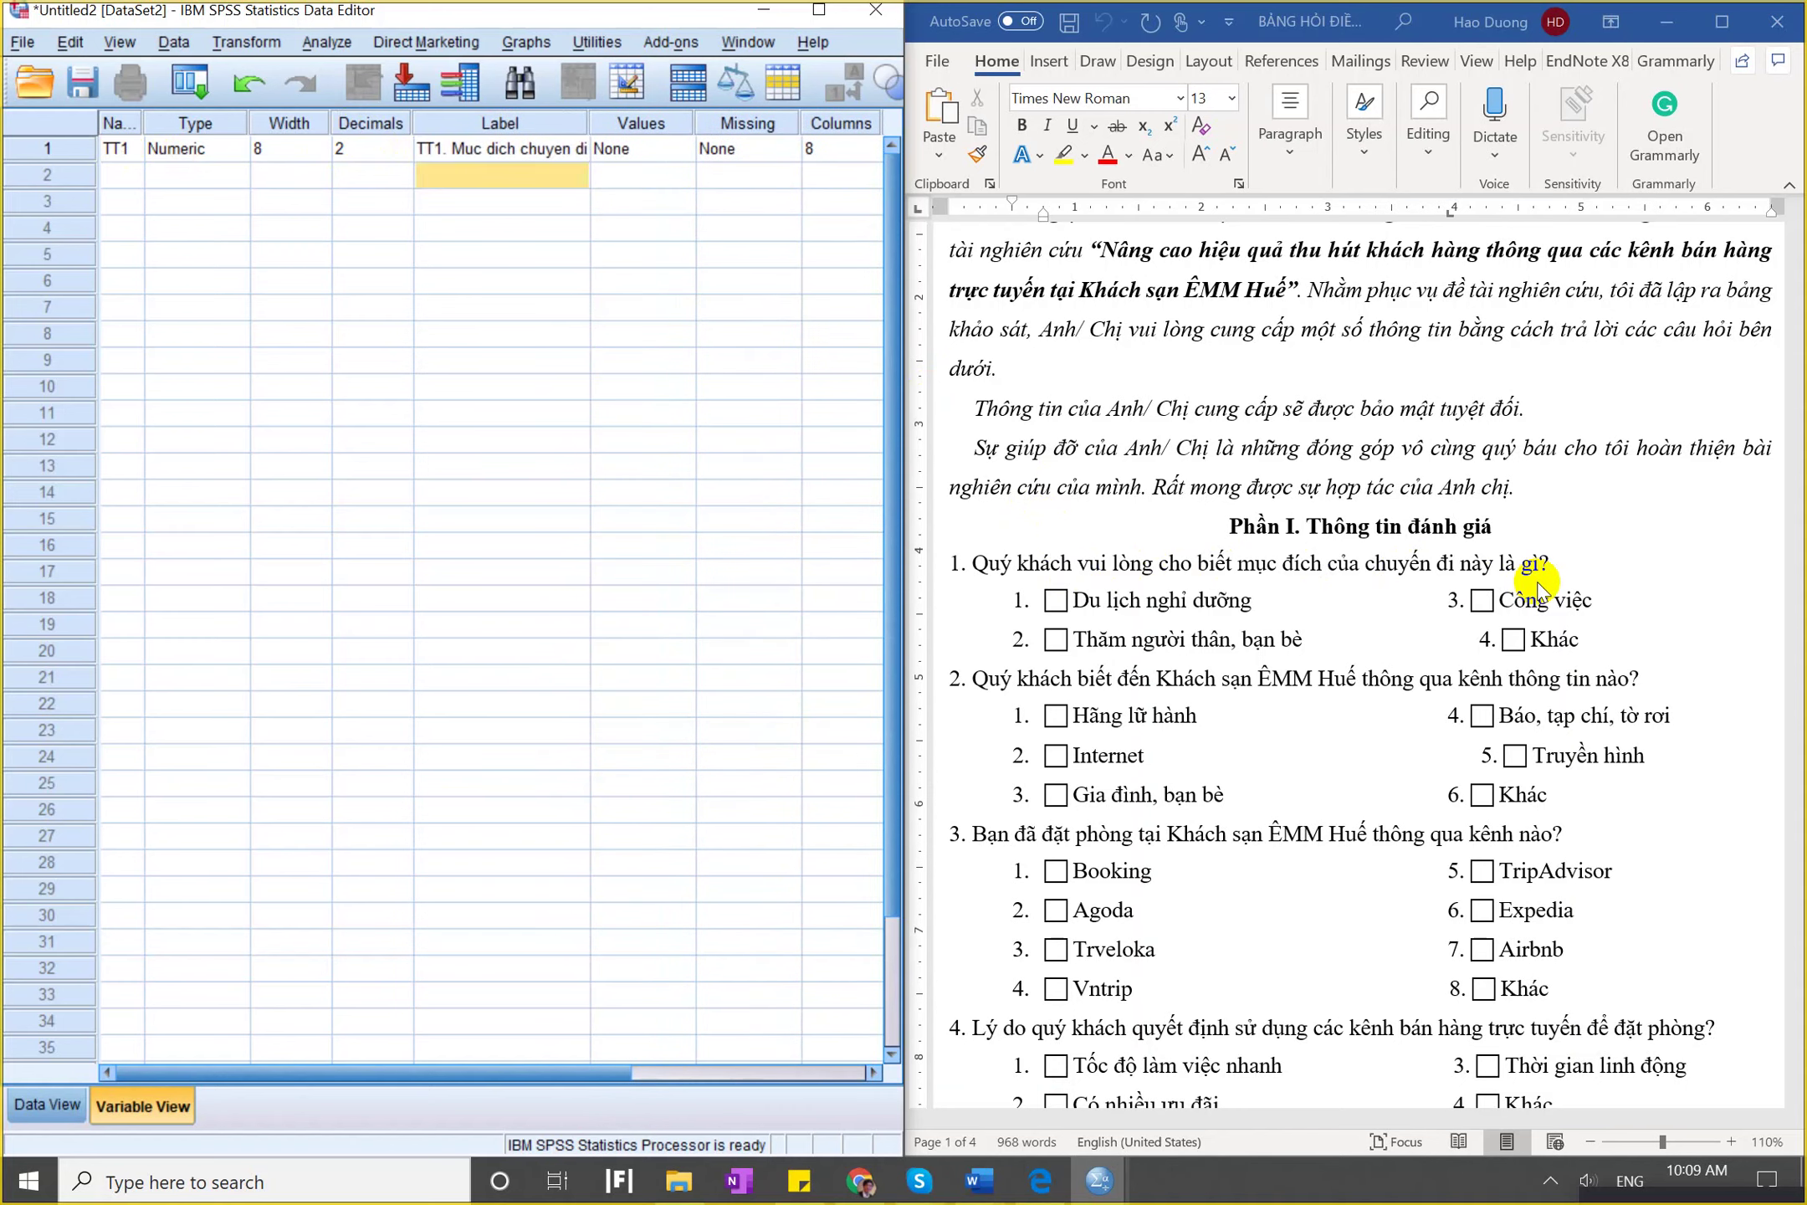
Open the value labels for TT1 and add value 1 with the label "Du lich nghi duong".
{"action": "left_click", "coordinate": [657, 157]}
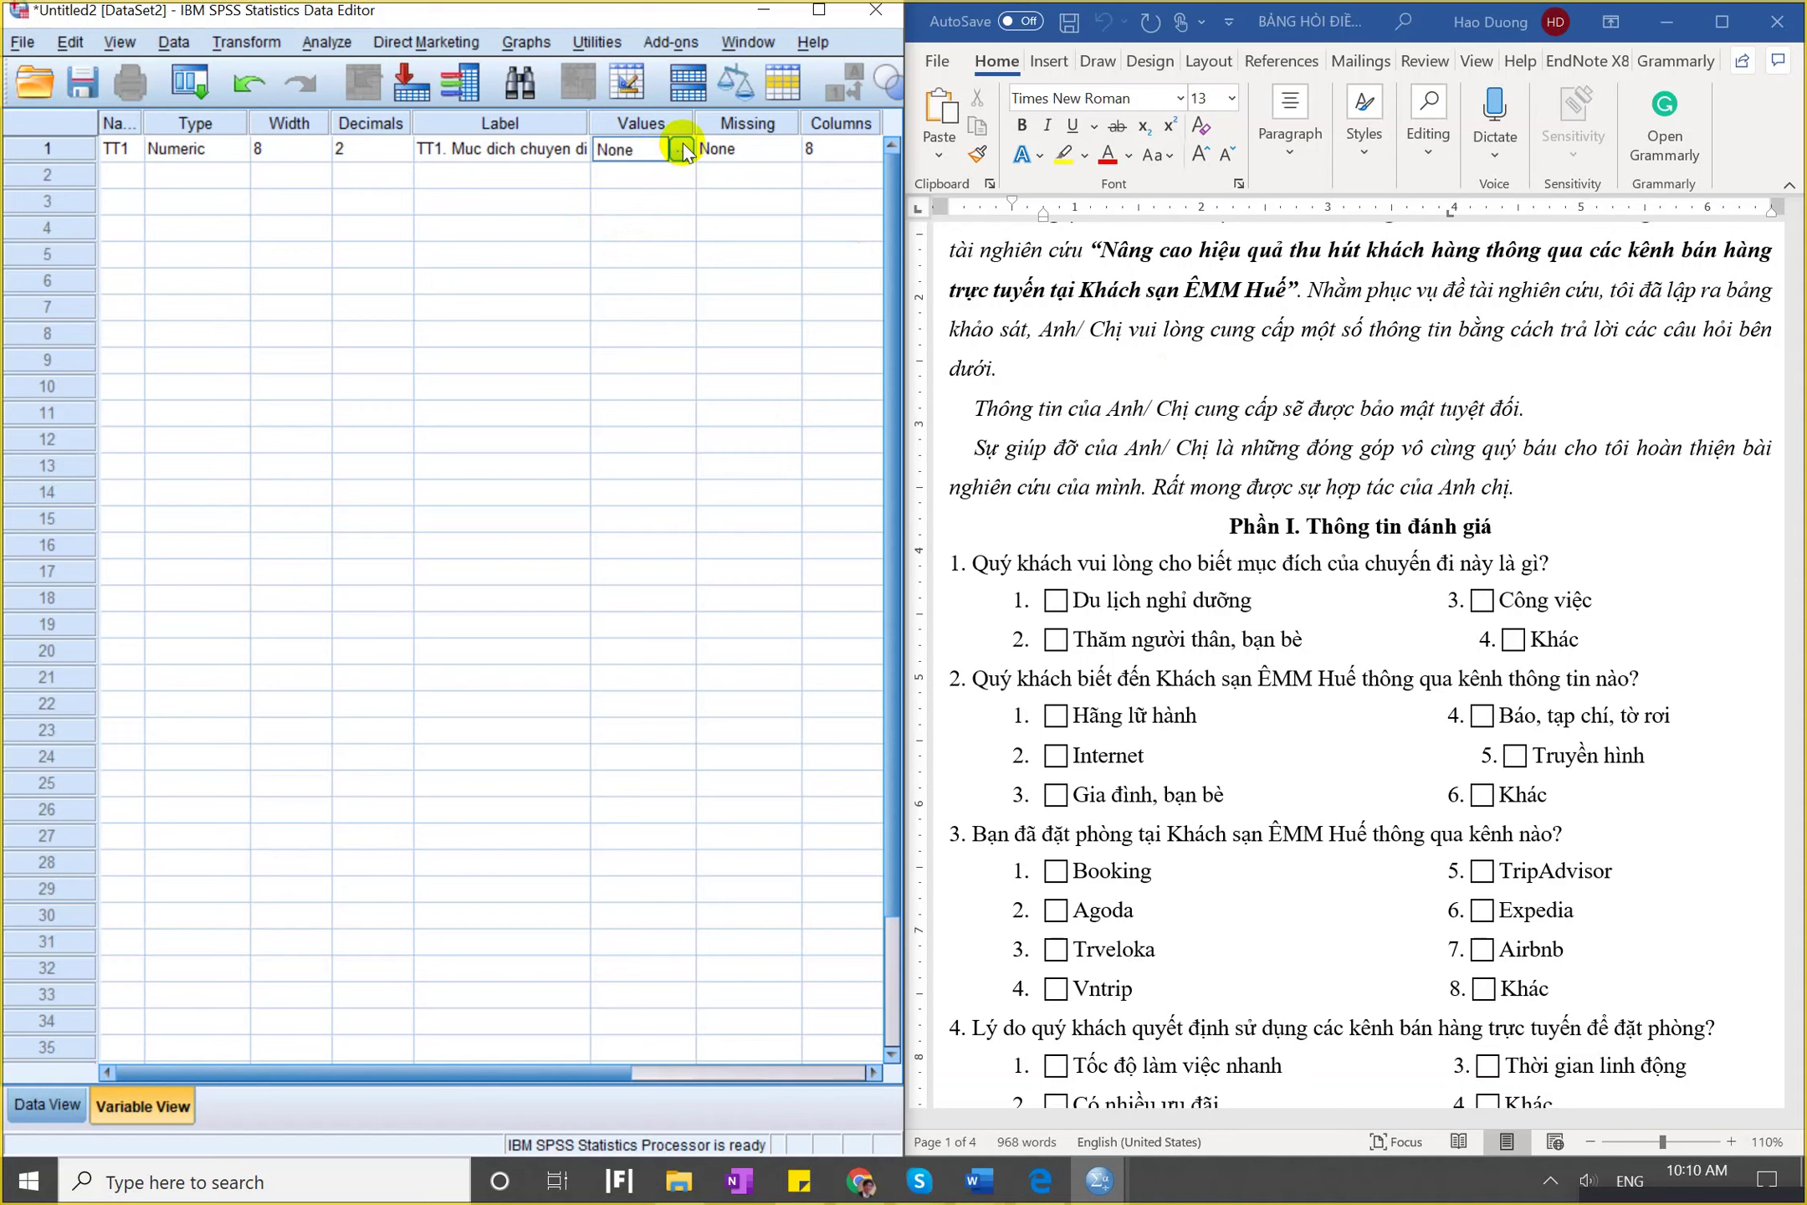
{"action": "left_click", "coordinate": [682, 149]}
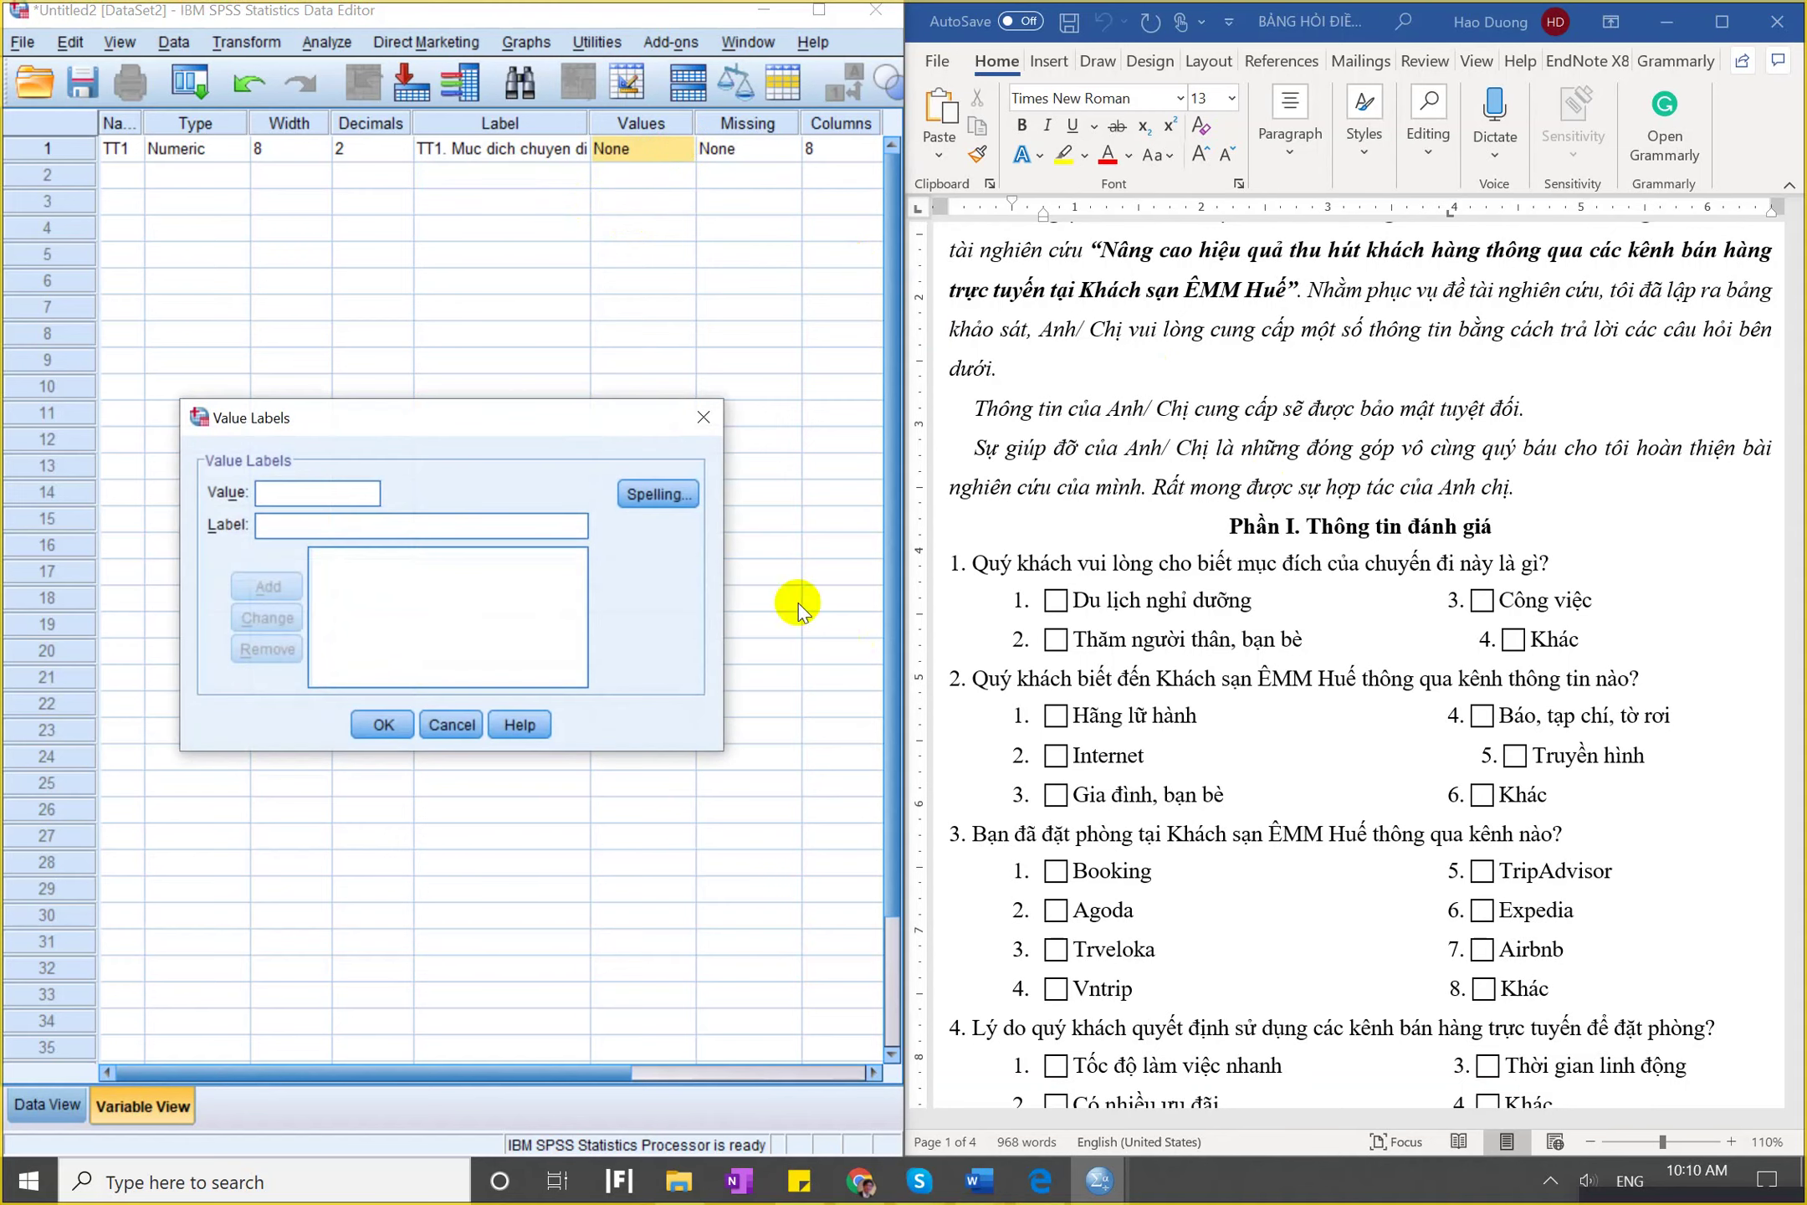
{"action": "type", "text": "1"}
{"action": "key", "text": "Tab"}
{"action": "type", "text": "D"}
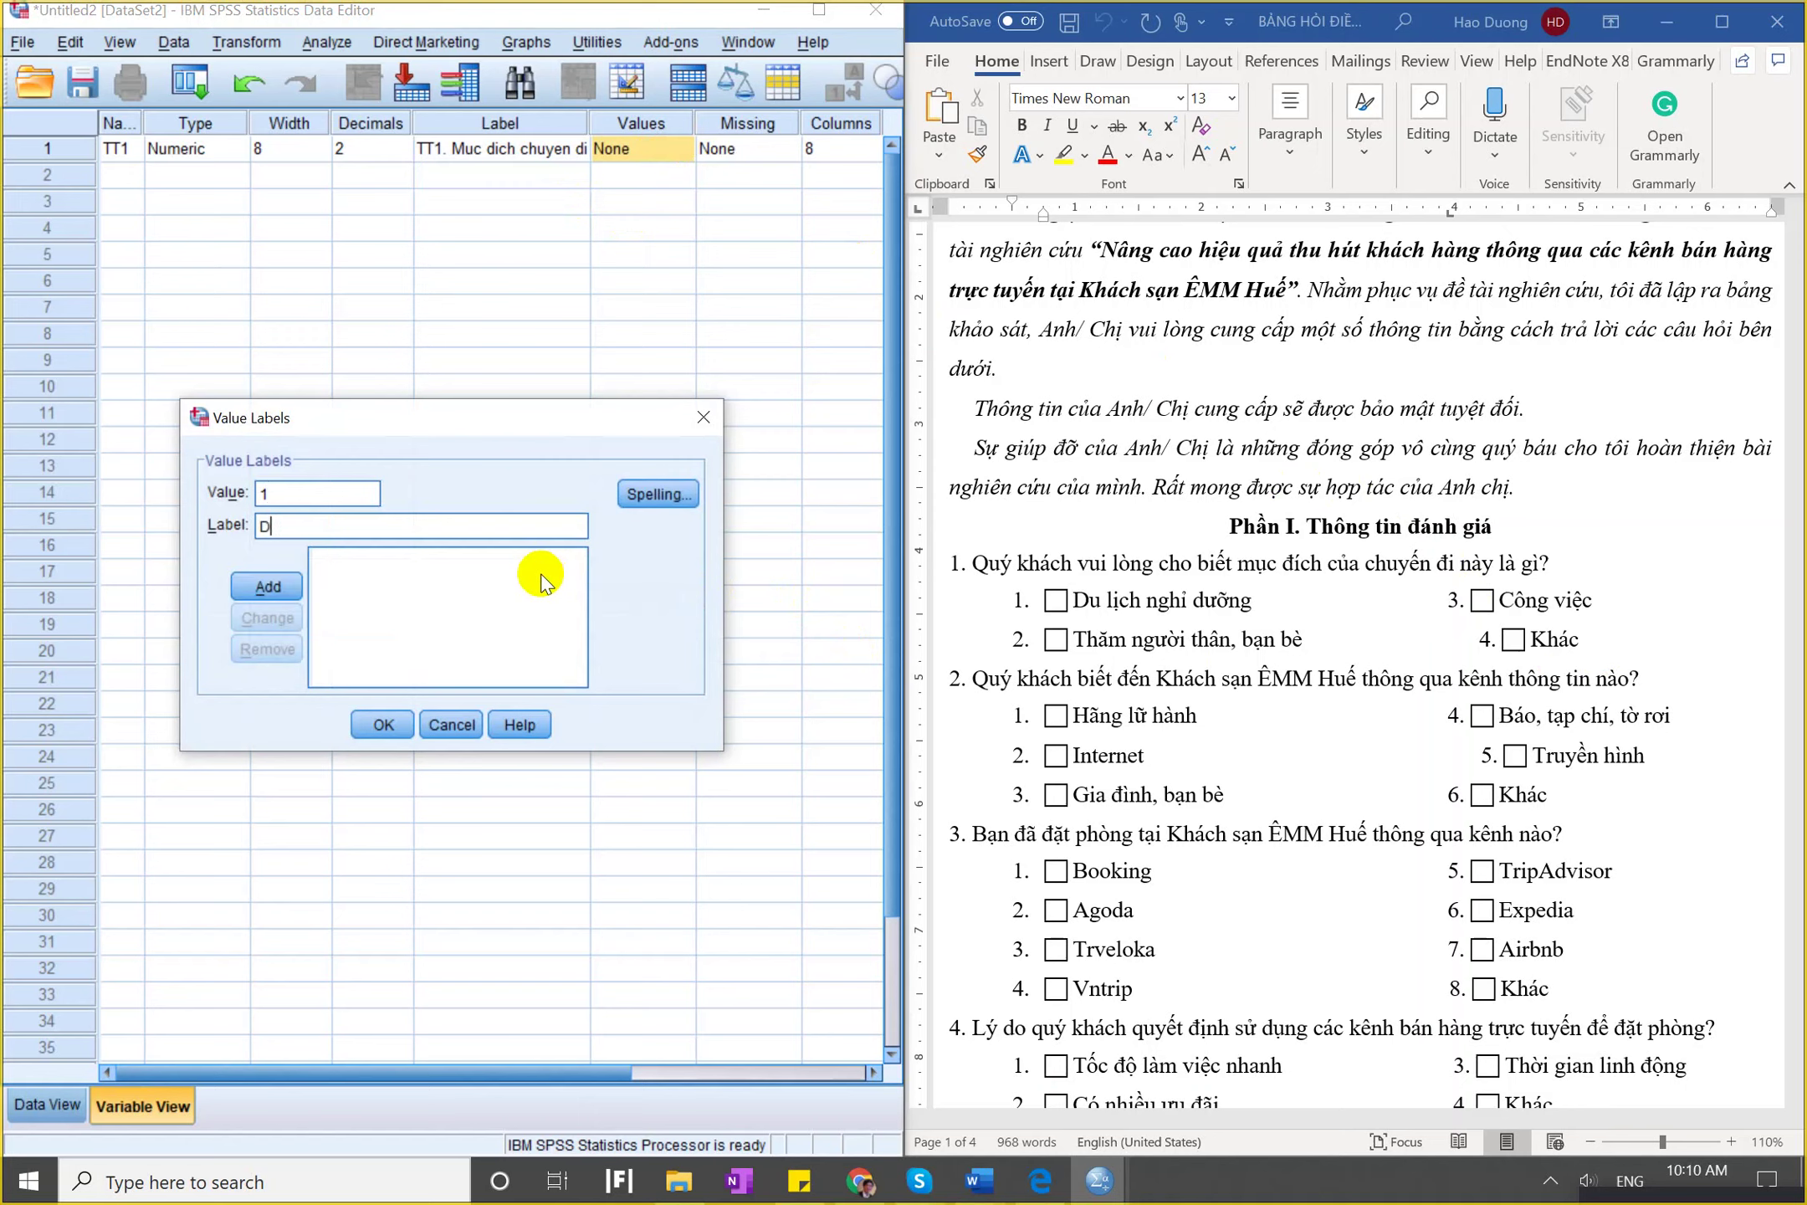
{"action": "type", "text": "u lich nghi duong"}
{"action": "key", "text": "Return"}
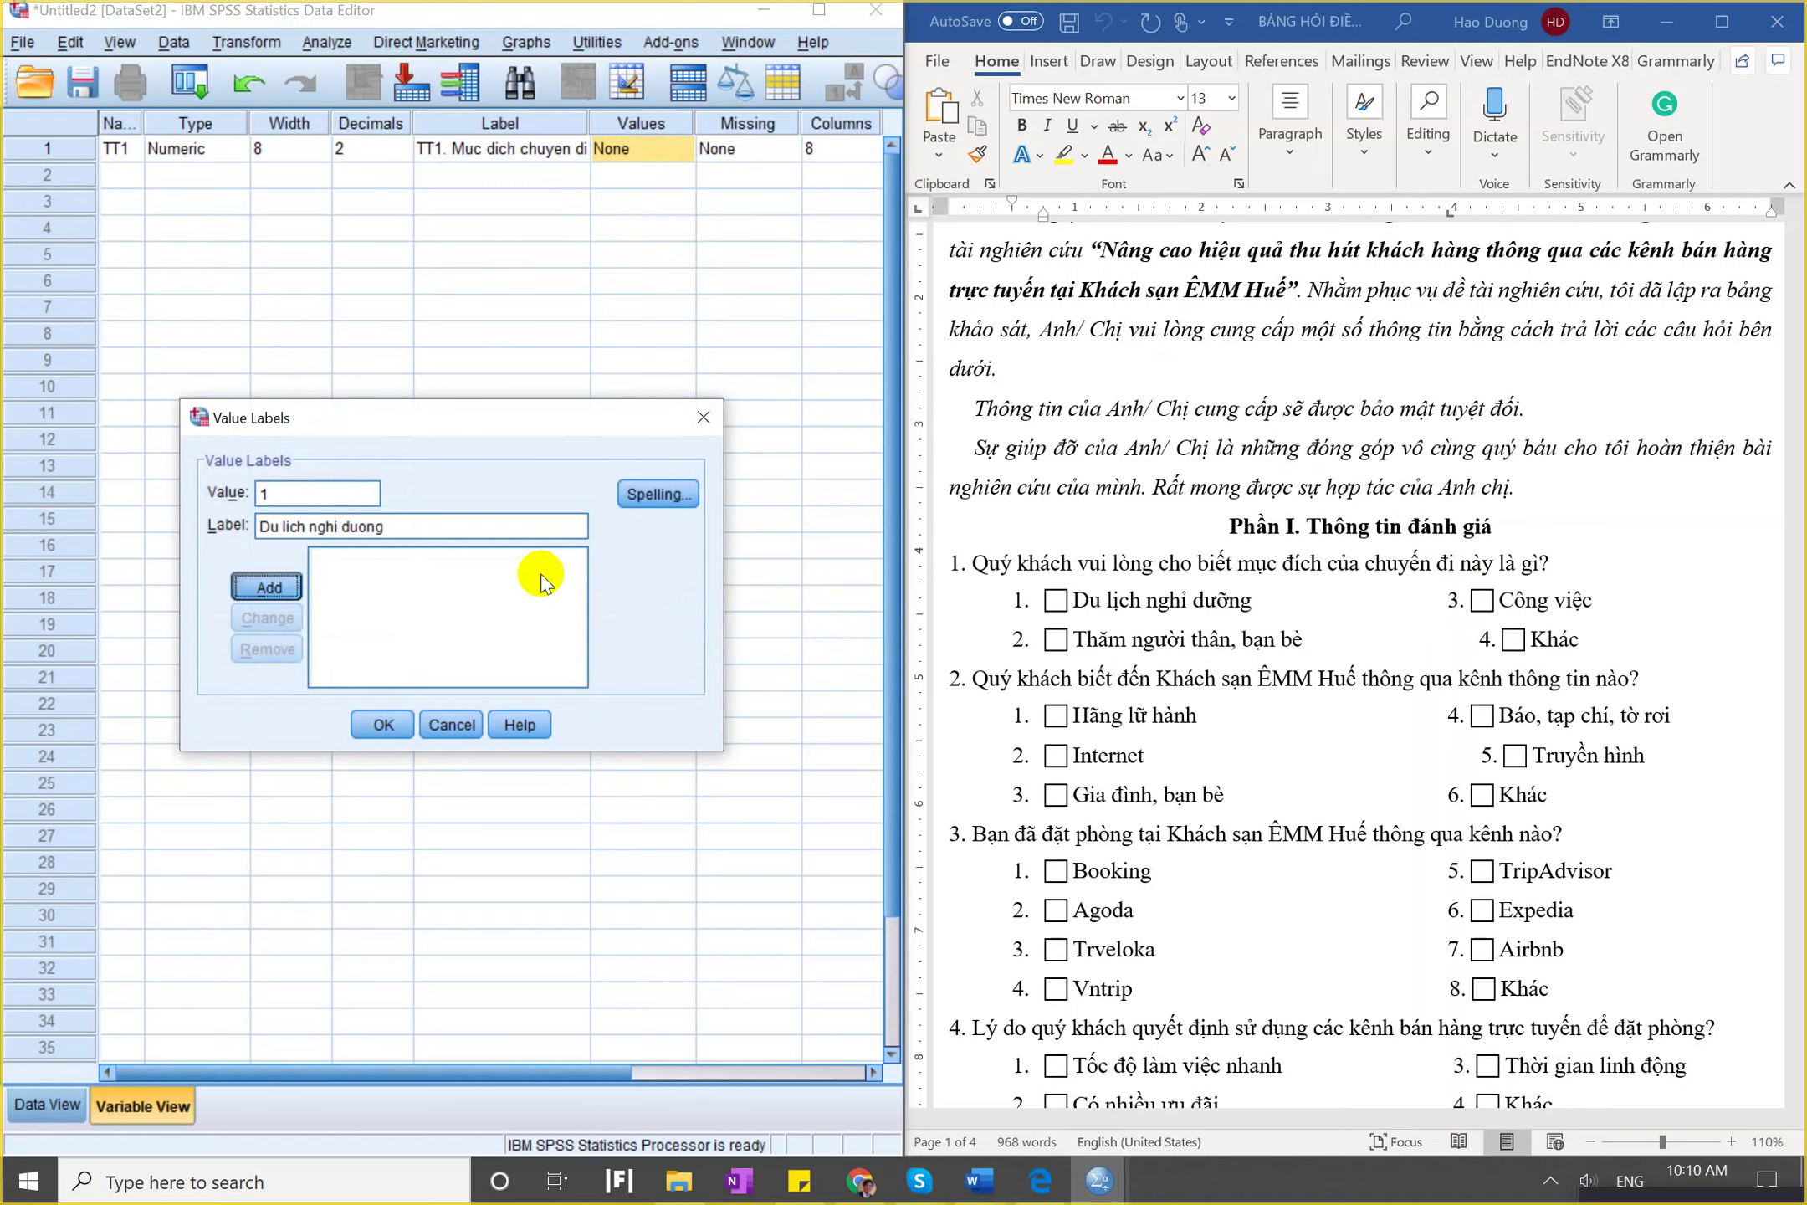
Add value 2 labelled "cong viec" and value 3 labelled "tham ban be nguoi than" to TT1's value labels.
{"action": "type", "text": "2"}
{"action": "key", "text": "Tab"}
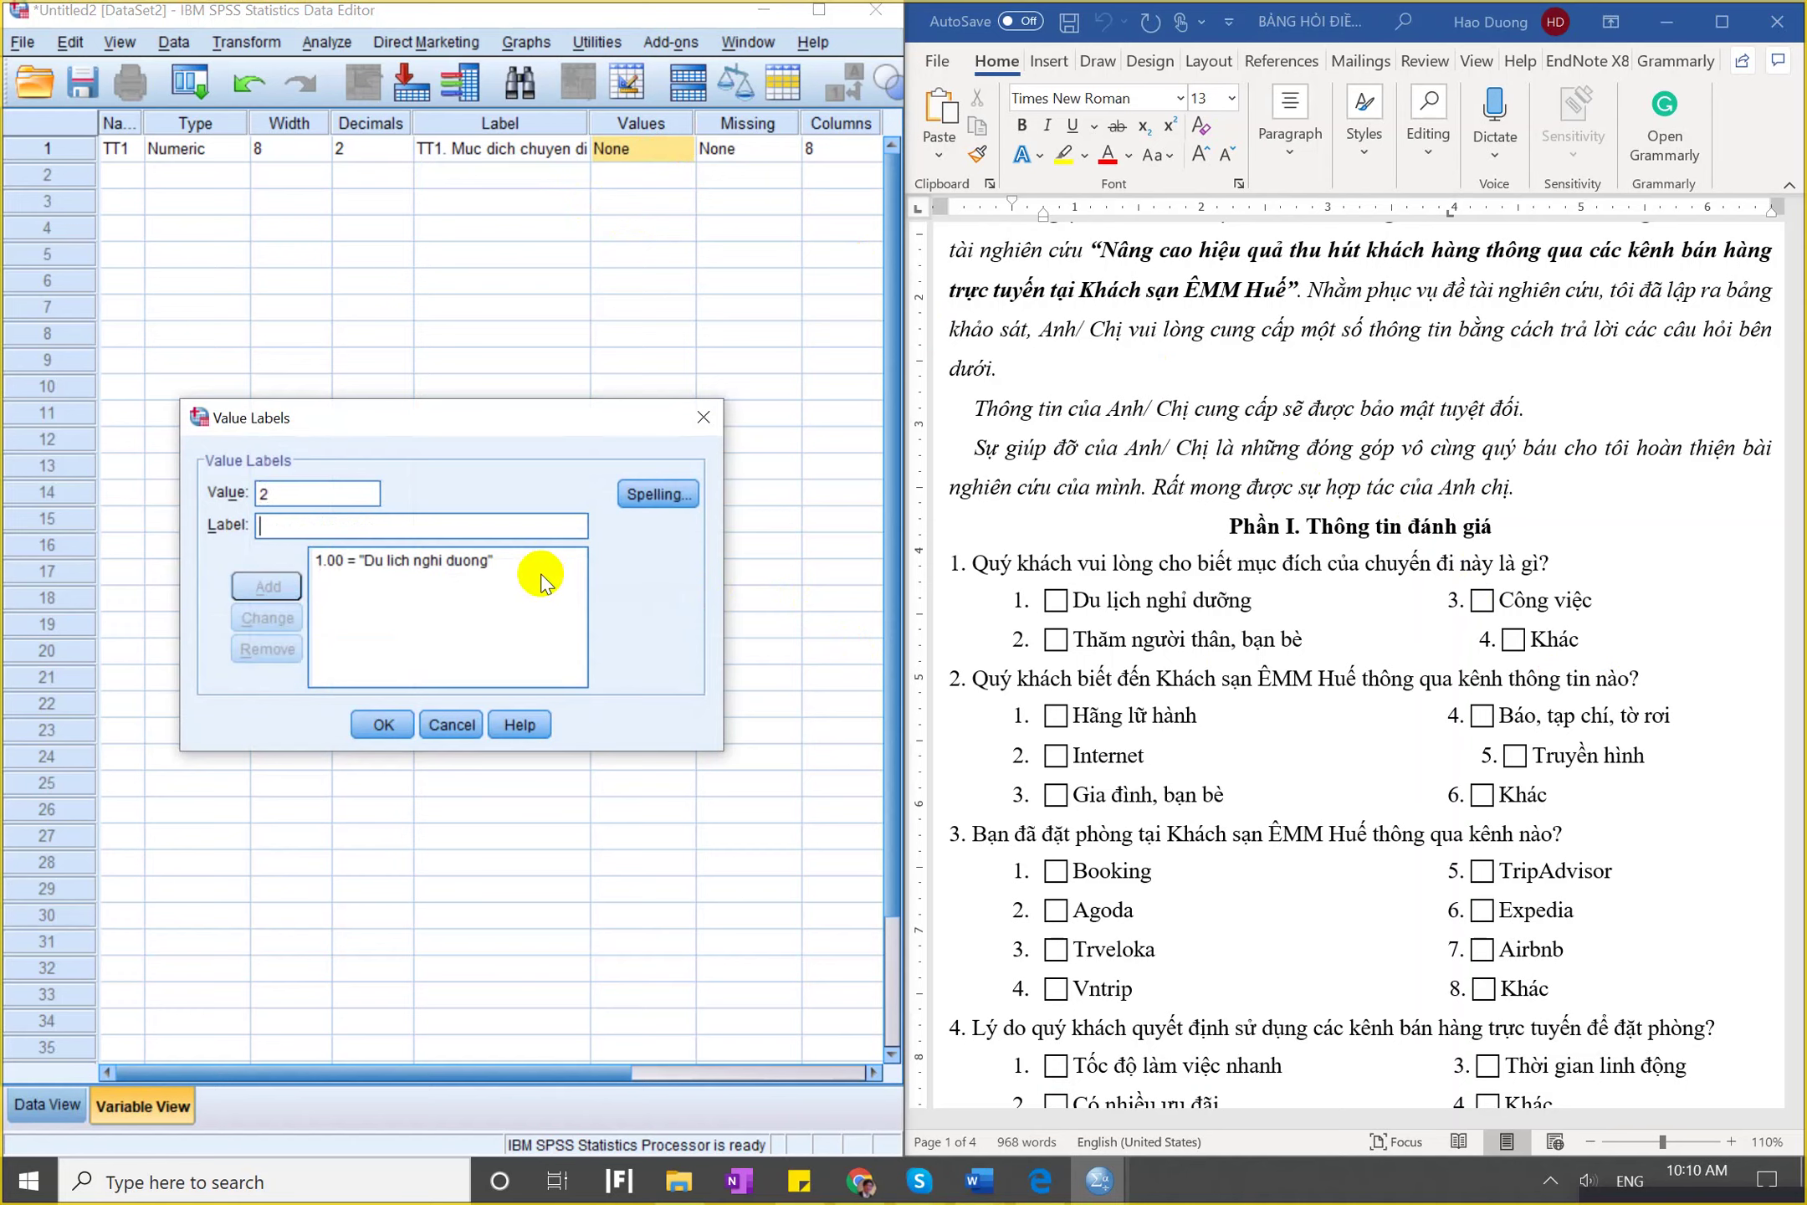
{"action": "type", "text": "cong viec"}
{"action": "key", "text": "Return"}
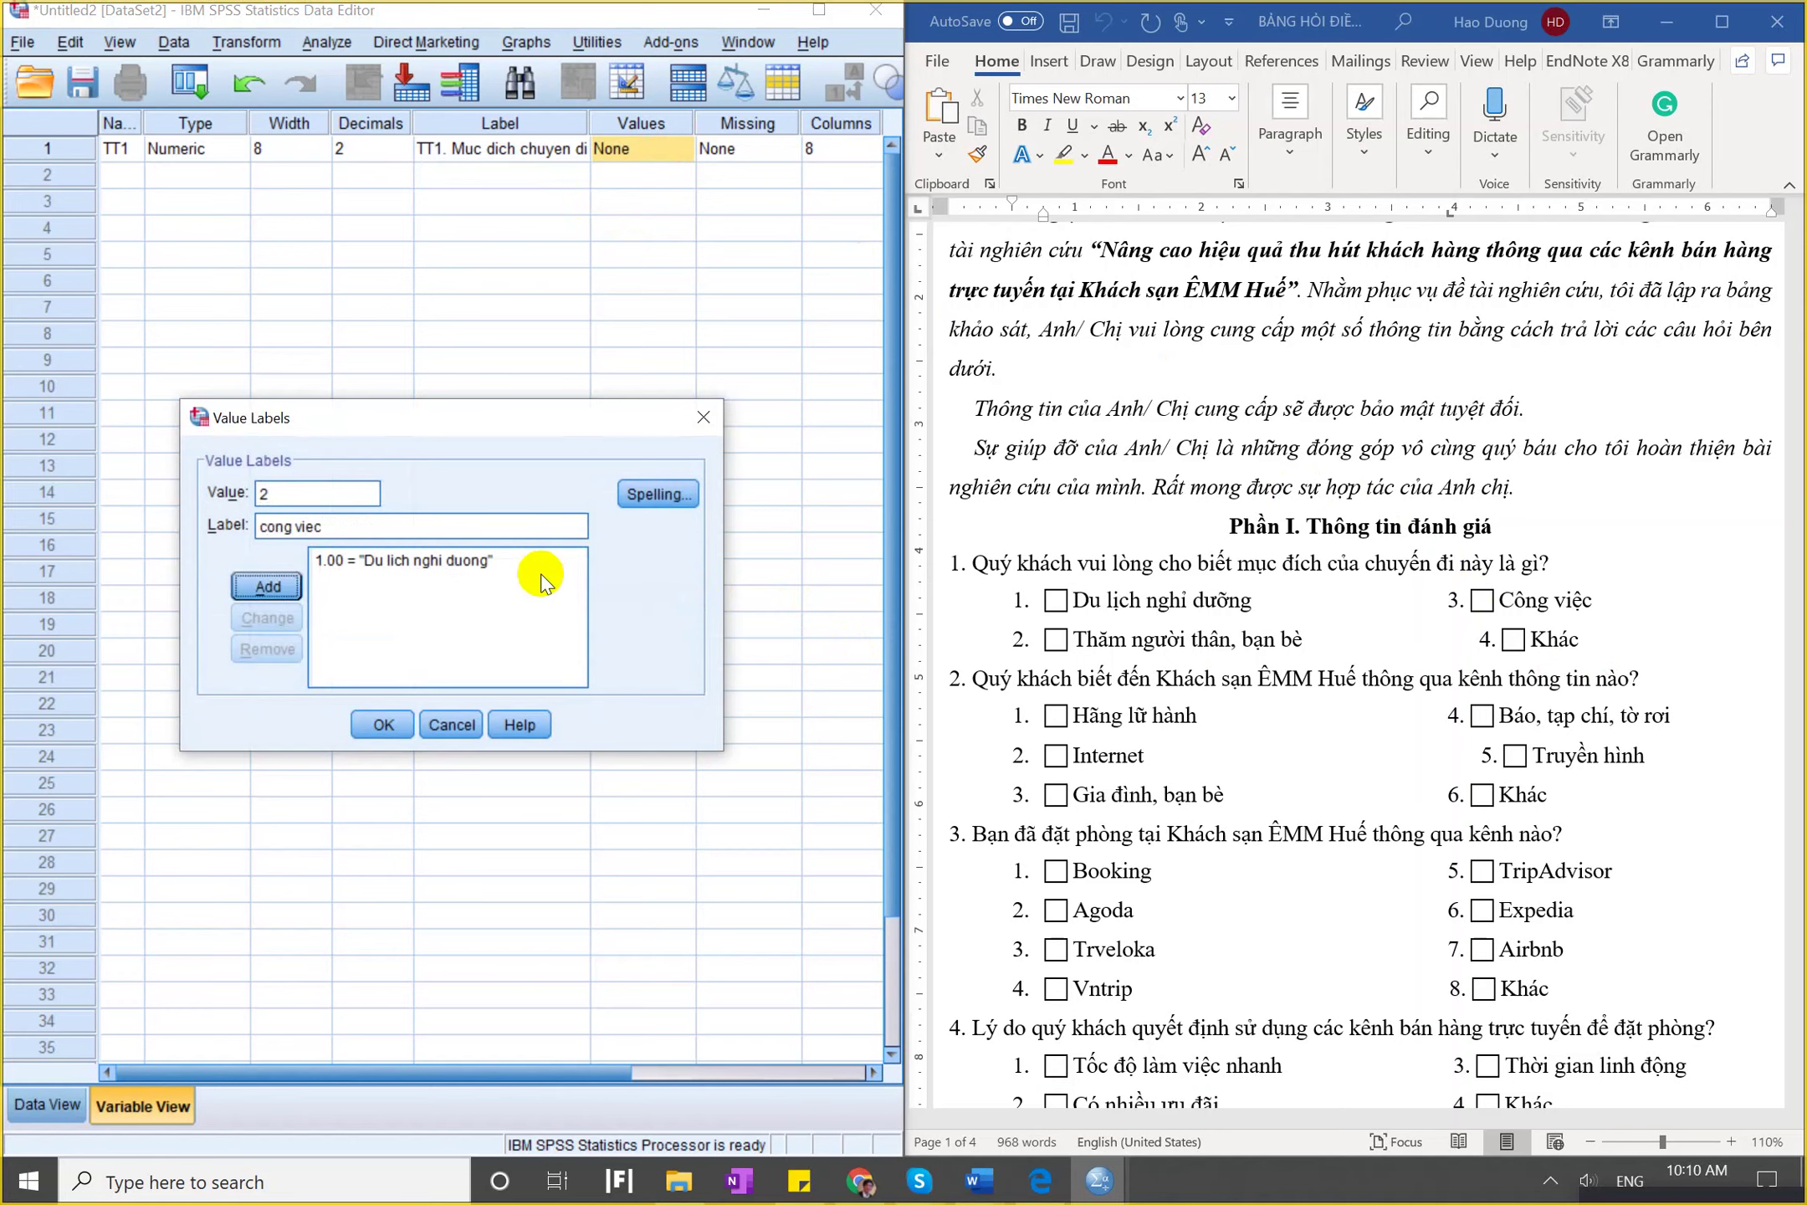
{"action": "type", "text": "3"}
{"action": "key", "text": "Tab"}
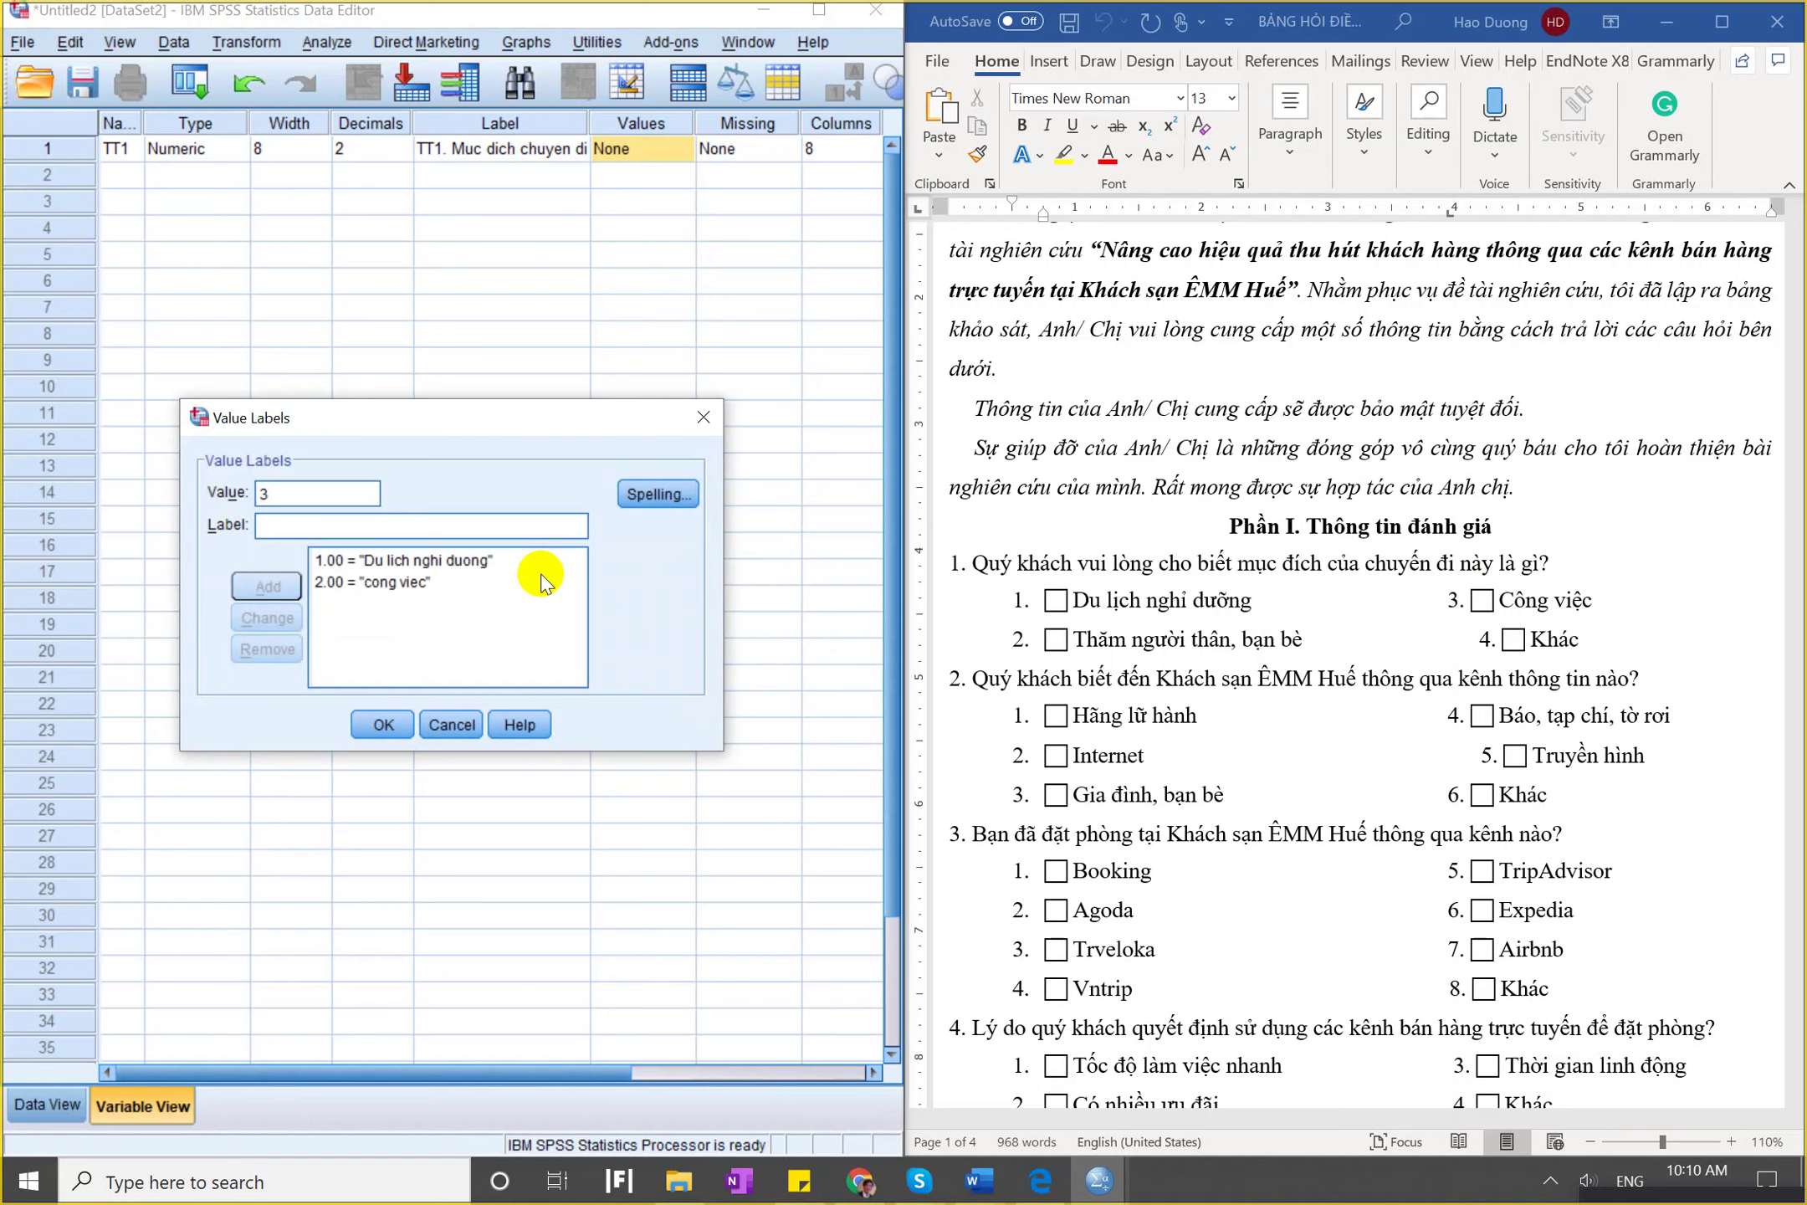
{"action": "type", "text": "tham ban "}
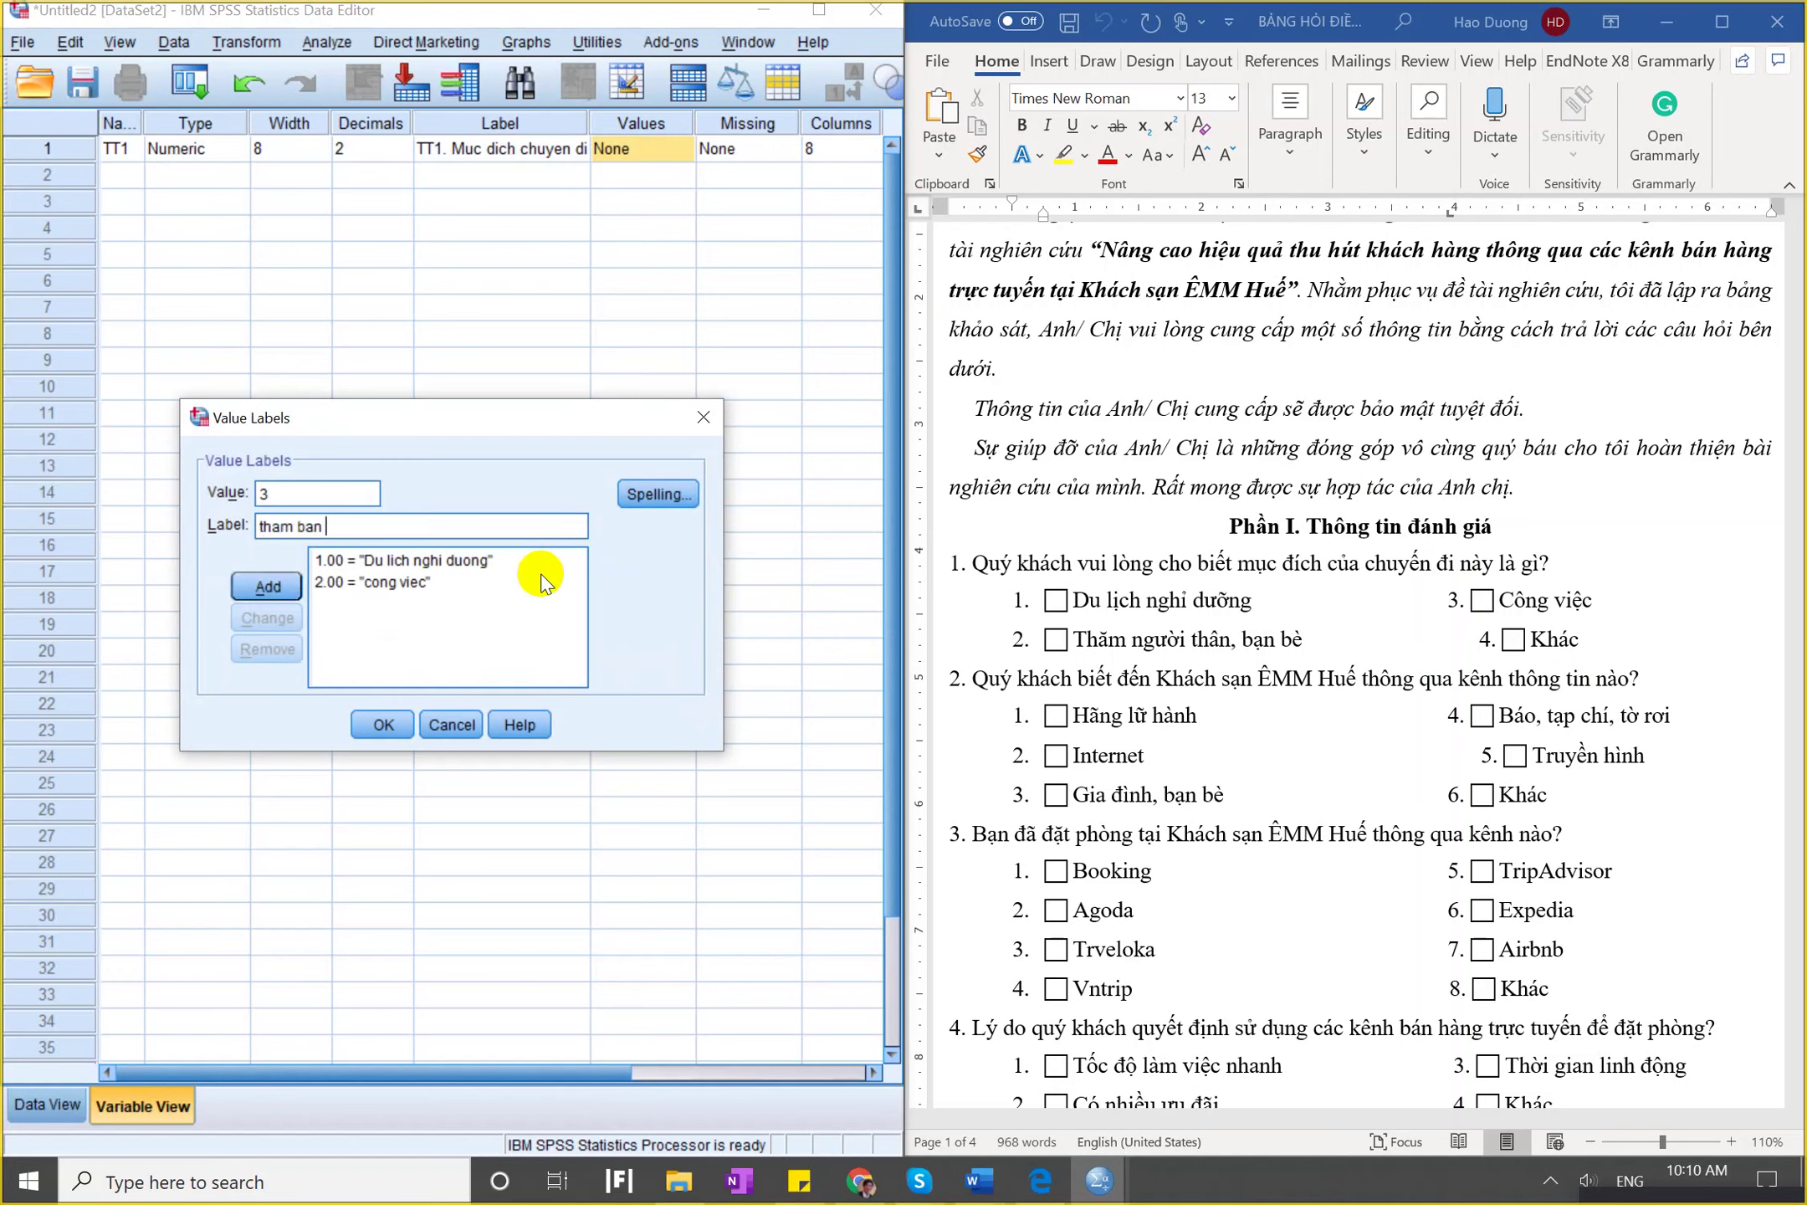
{"action": "type", "text": "be nguoi than"}
{"action": "key", "text": "Return"}
Add value 4 labelled "khac" and value 99 labelled "Khong tra loi", and apply the value labels to TT1.
{"action": "type", "text": "4"}
{"action": "key", "text": "Tab"}
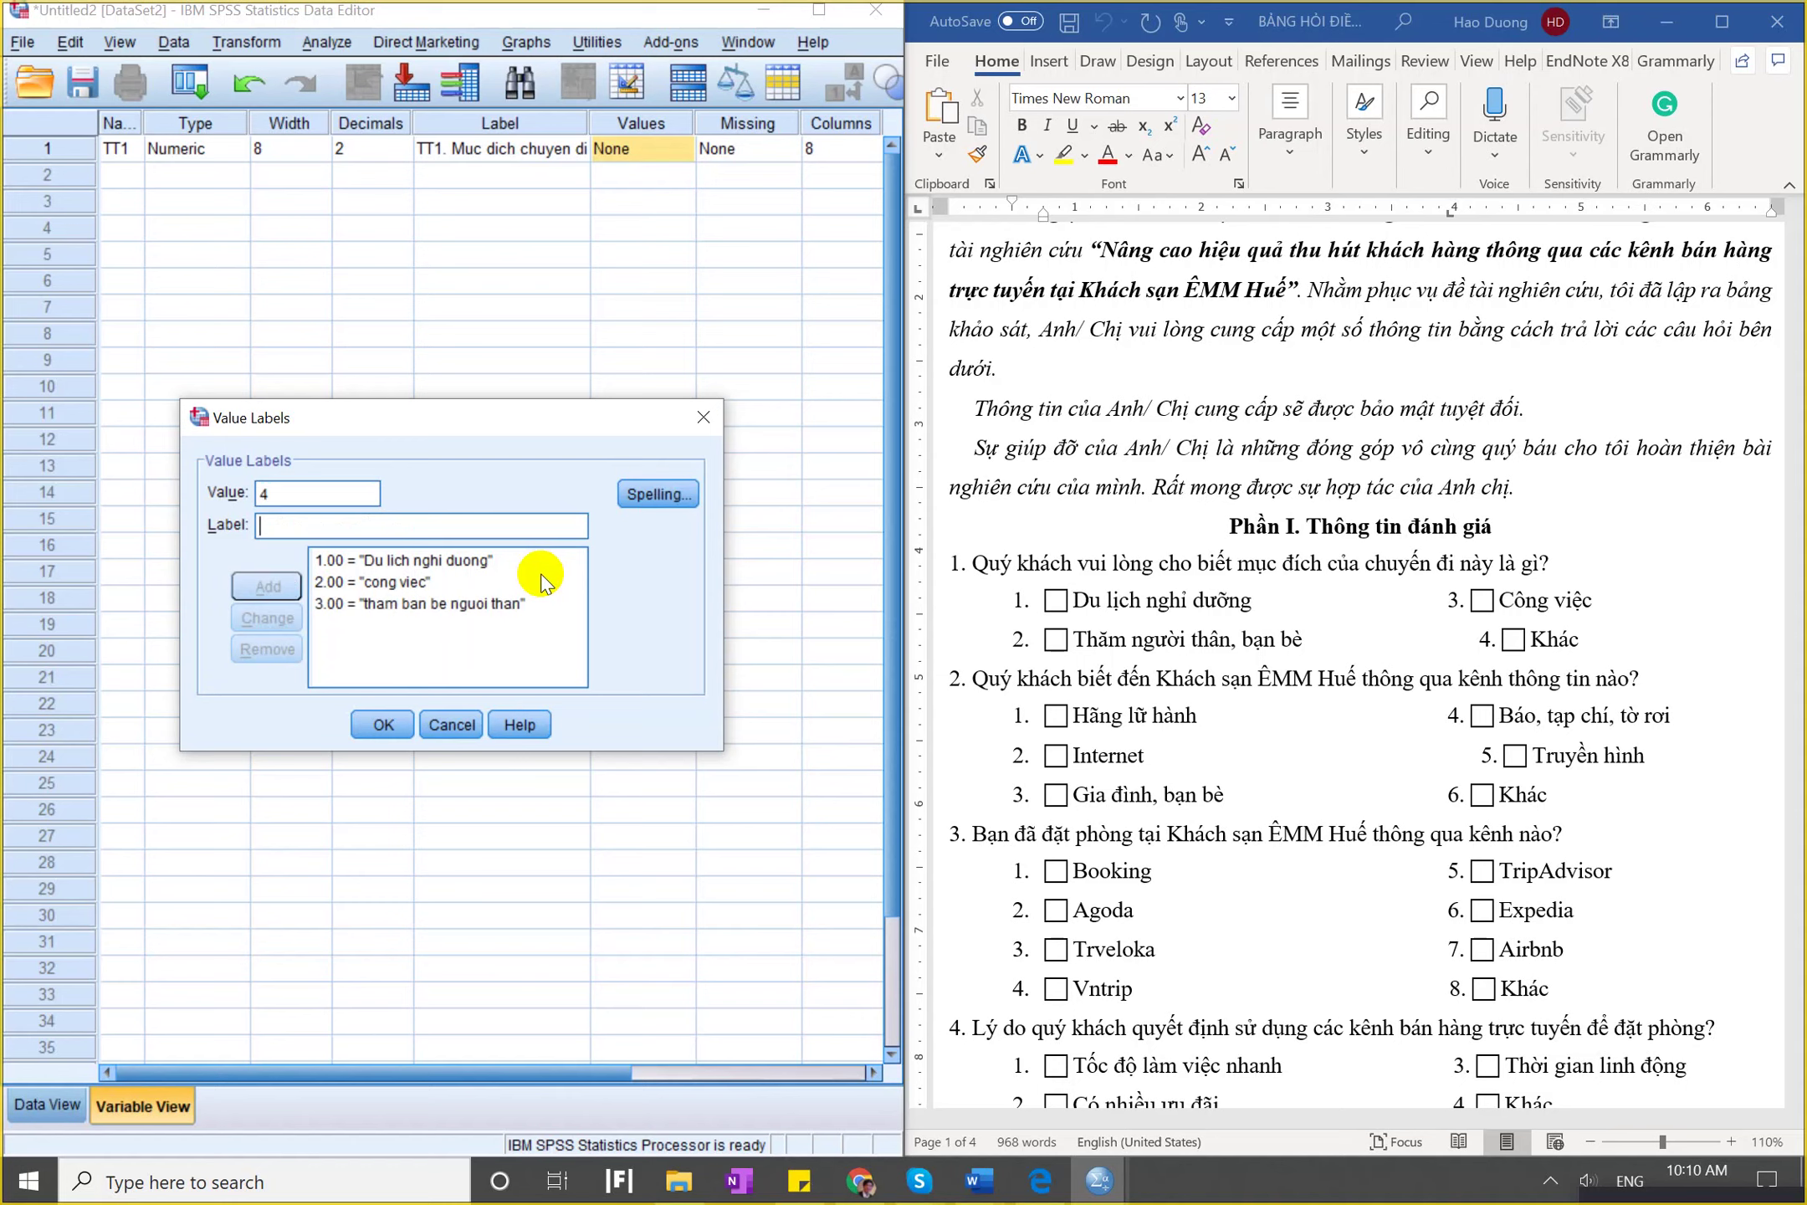
{"action": "type", "text": "khac"}
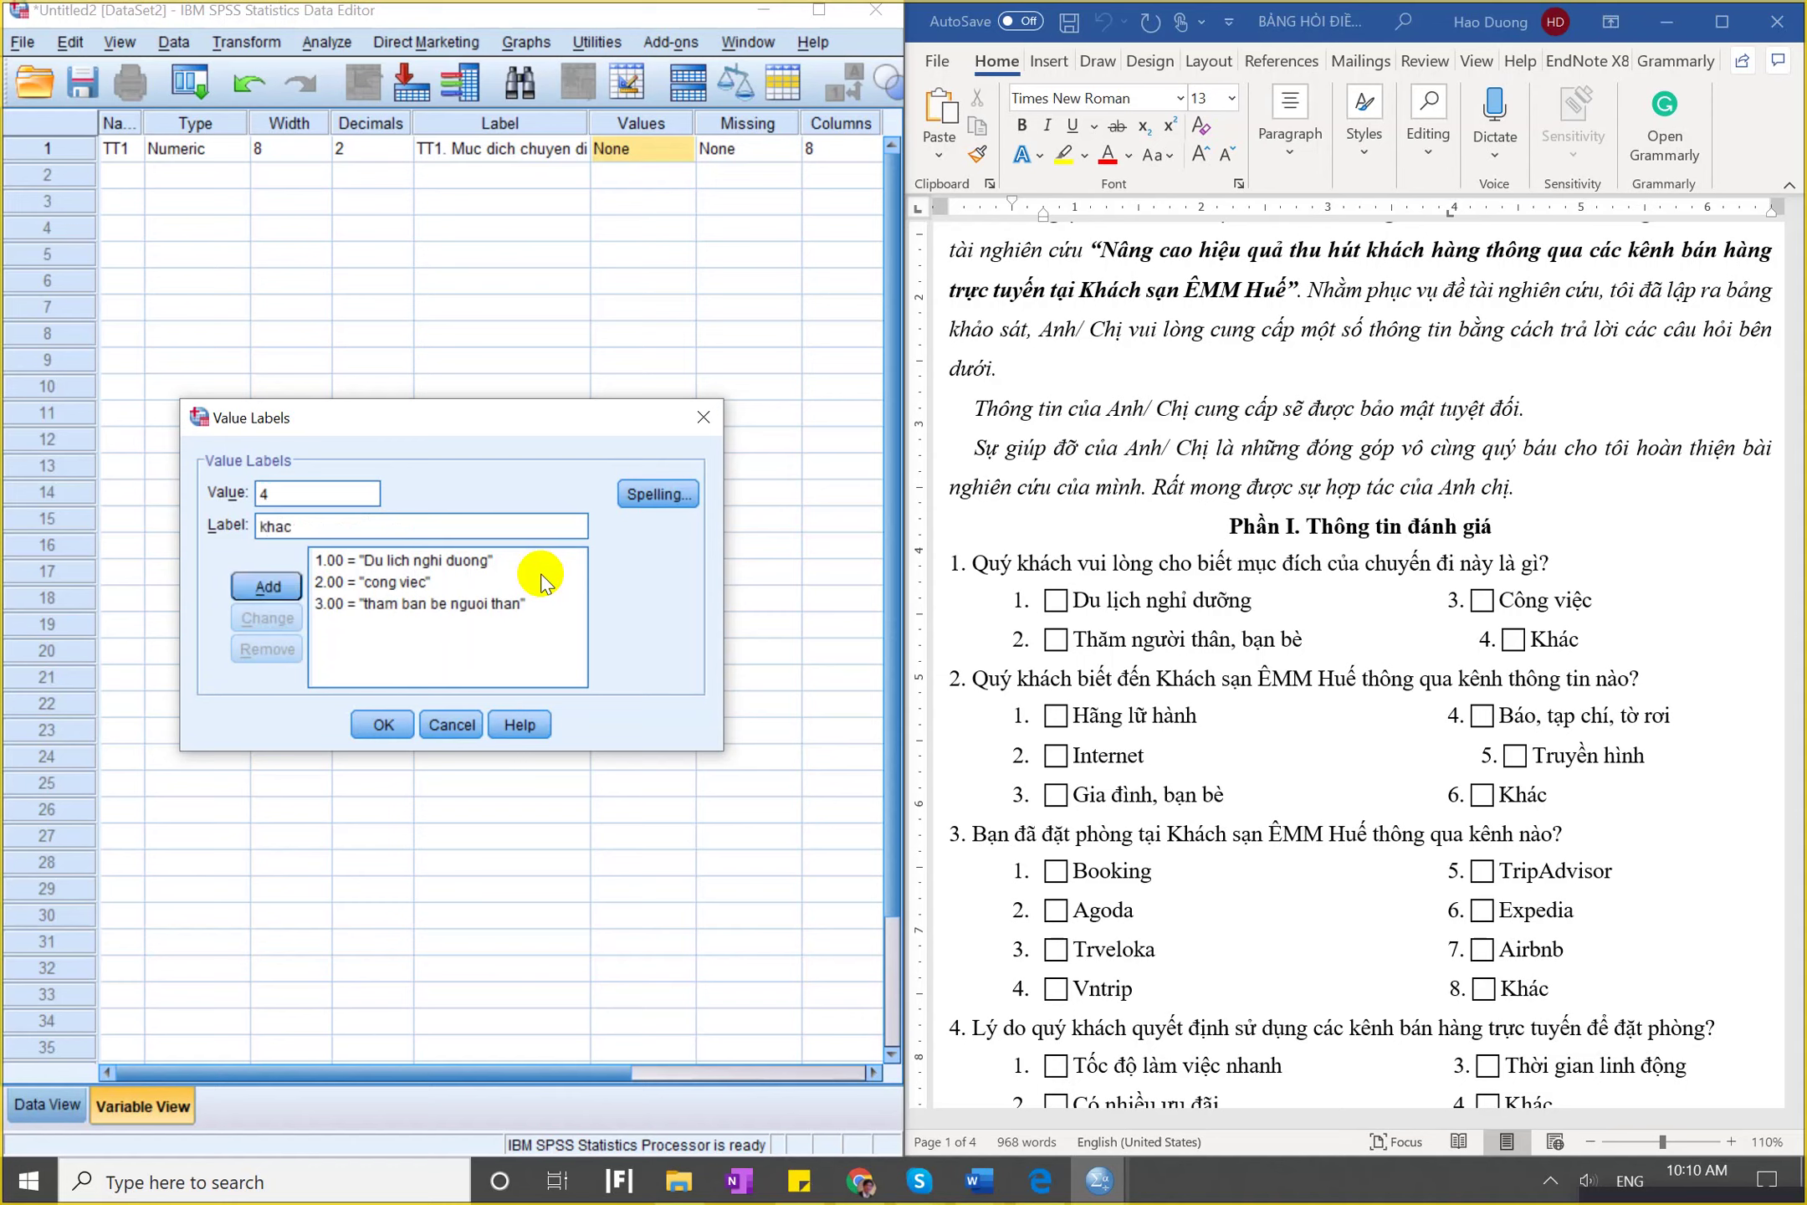
{"action": "key", "text": "Return"}
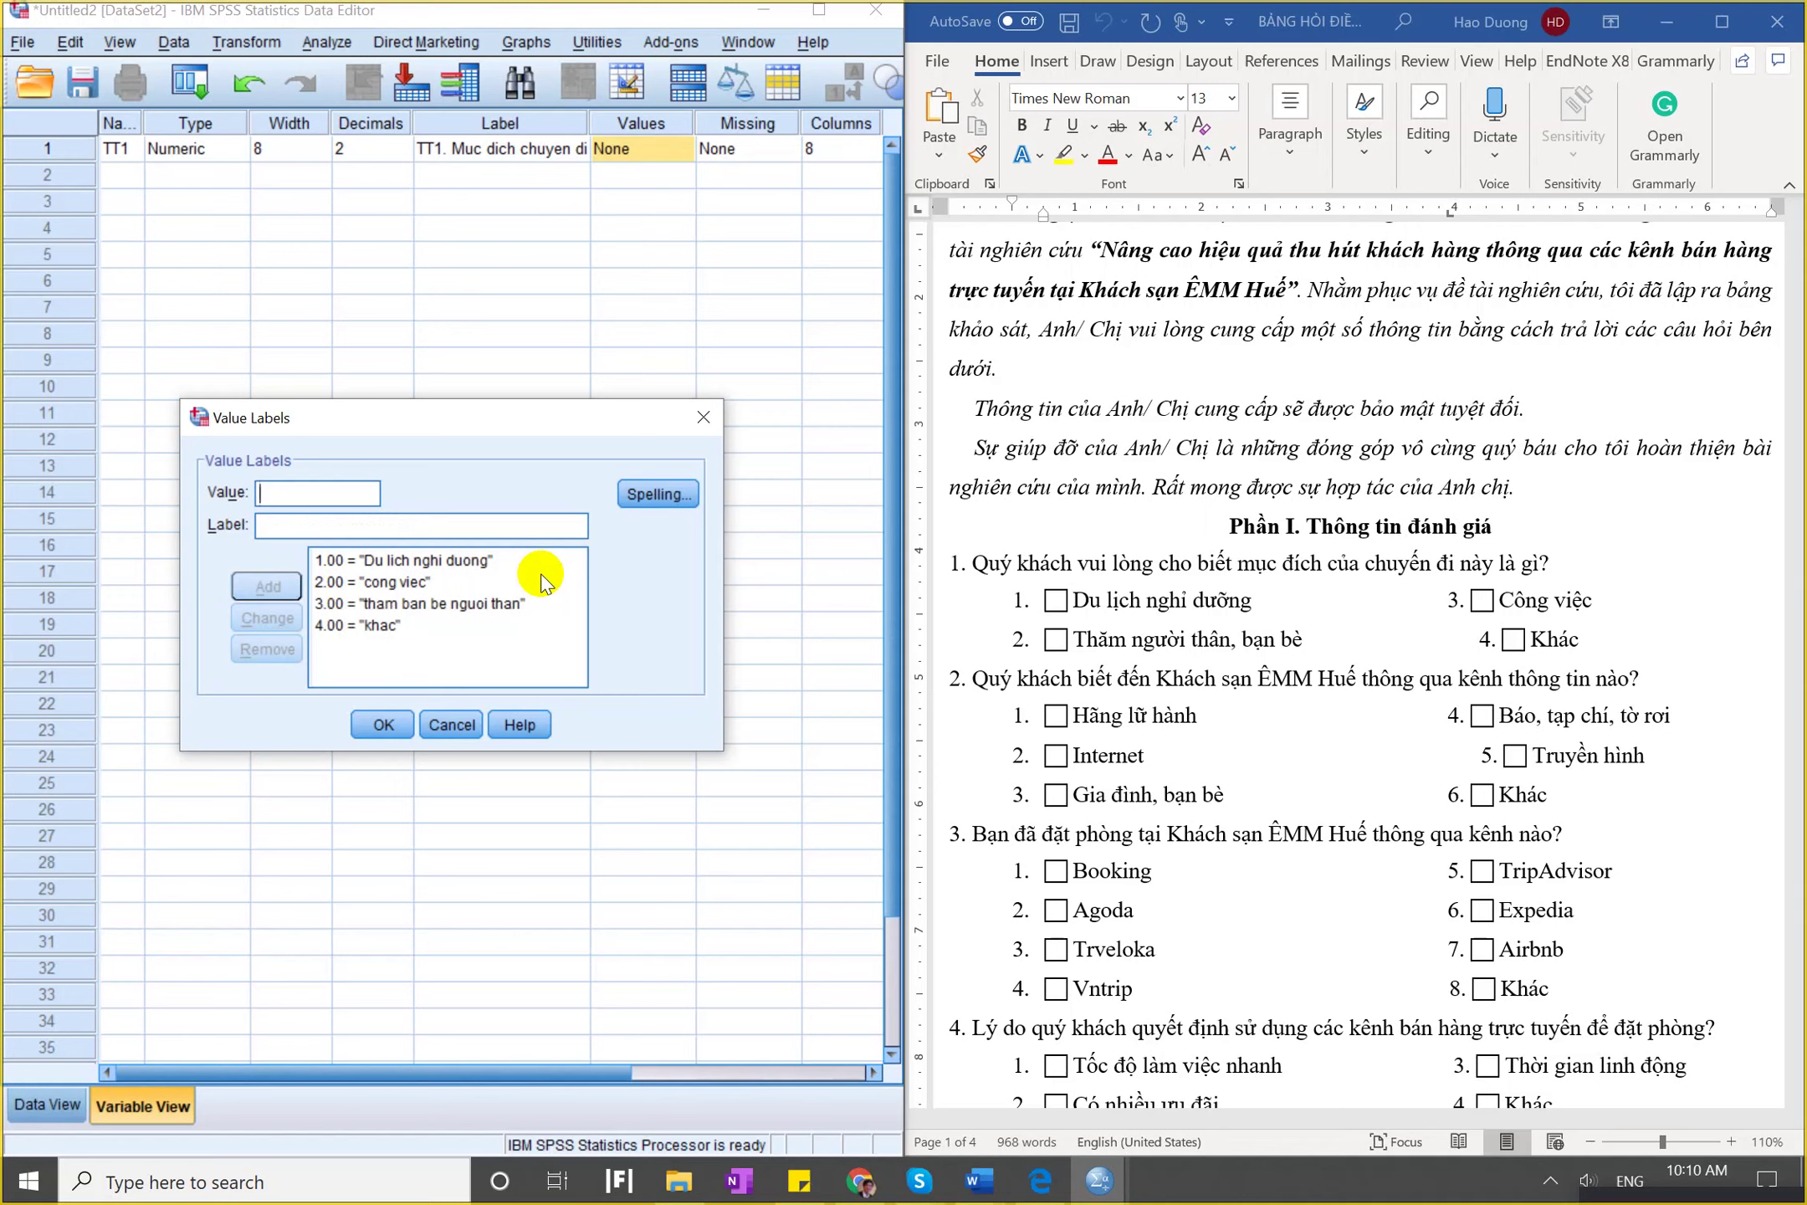
{"action": "type", "text": "99"}
{"action": "key", "text": "Tab"}
{"action": "type", "text": "Kho"}
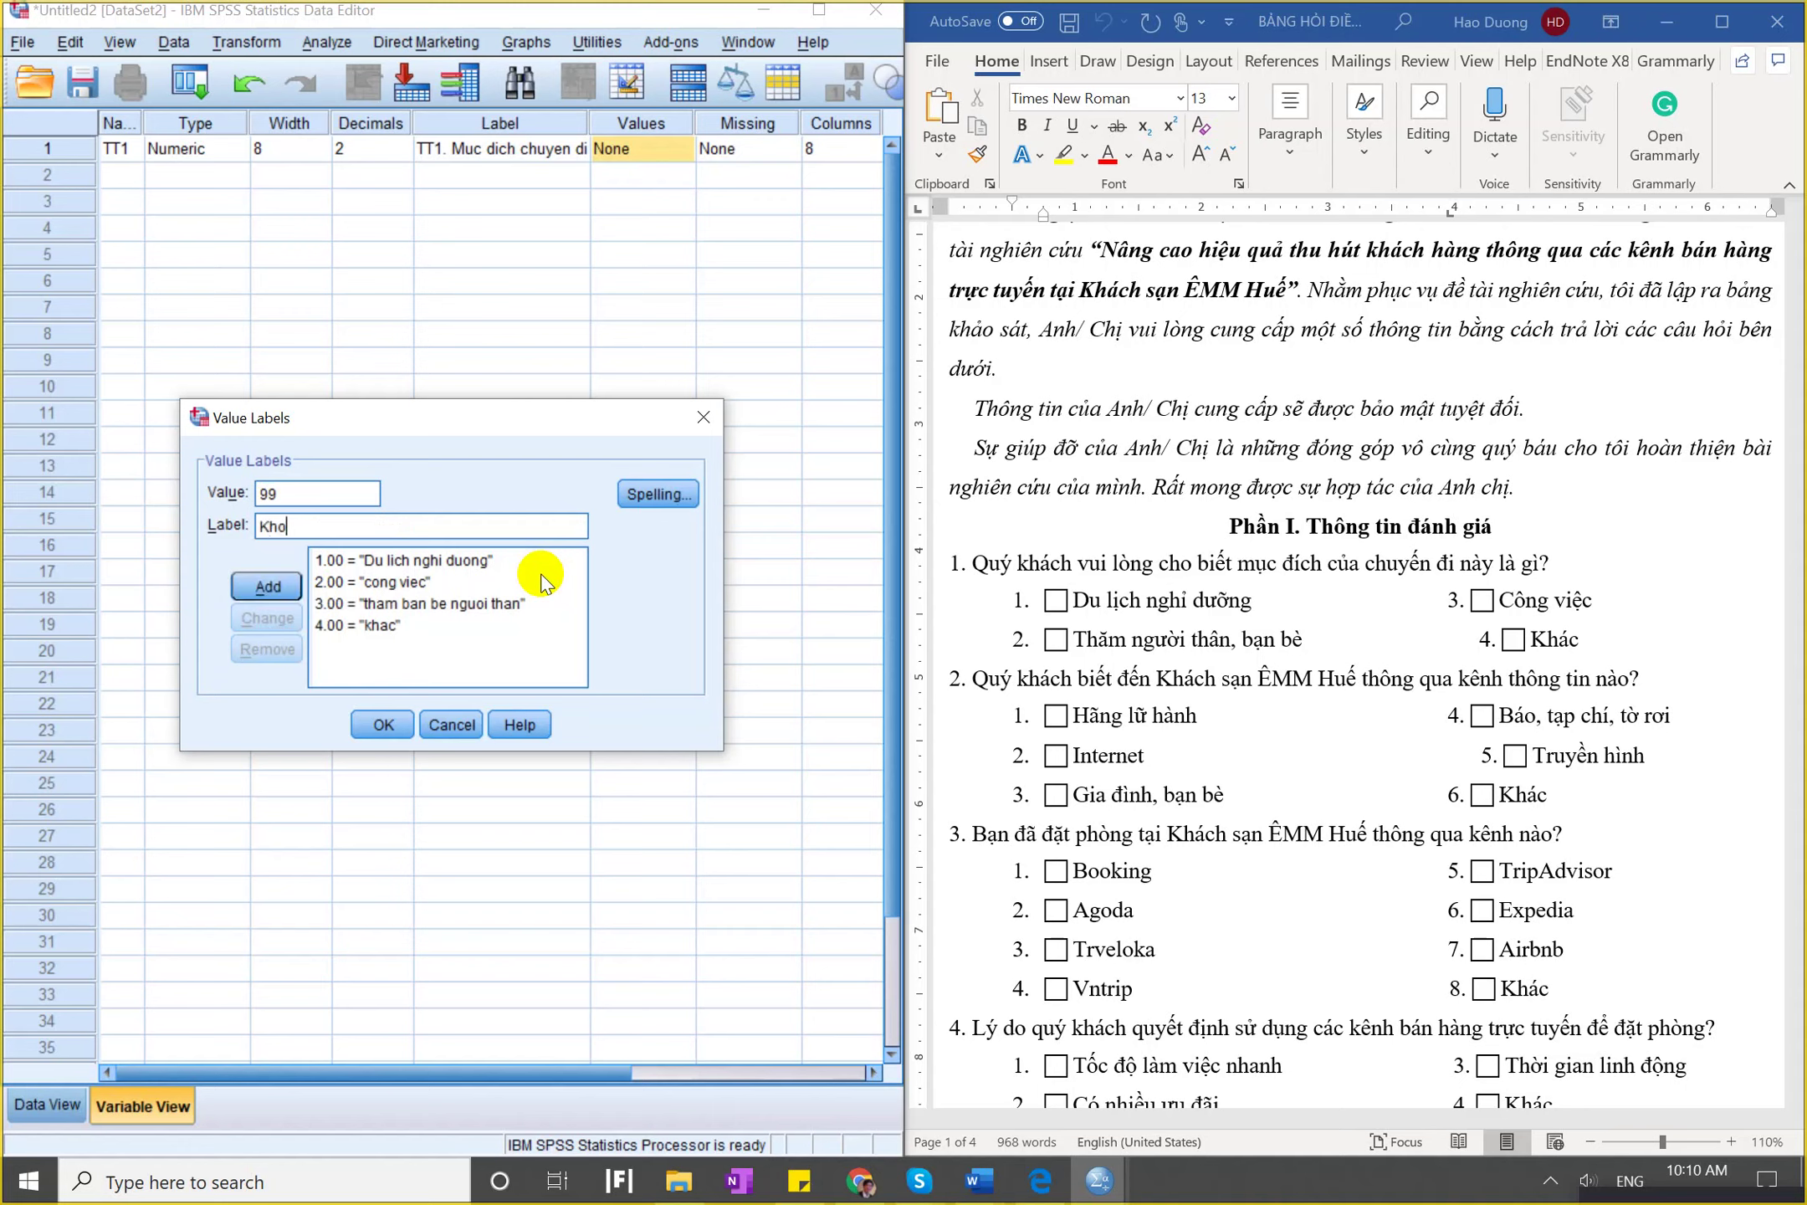
{"action": "type", "text": "ng tra loi"}
{"action": "key", "text": "Return"}
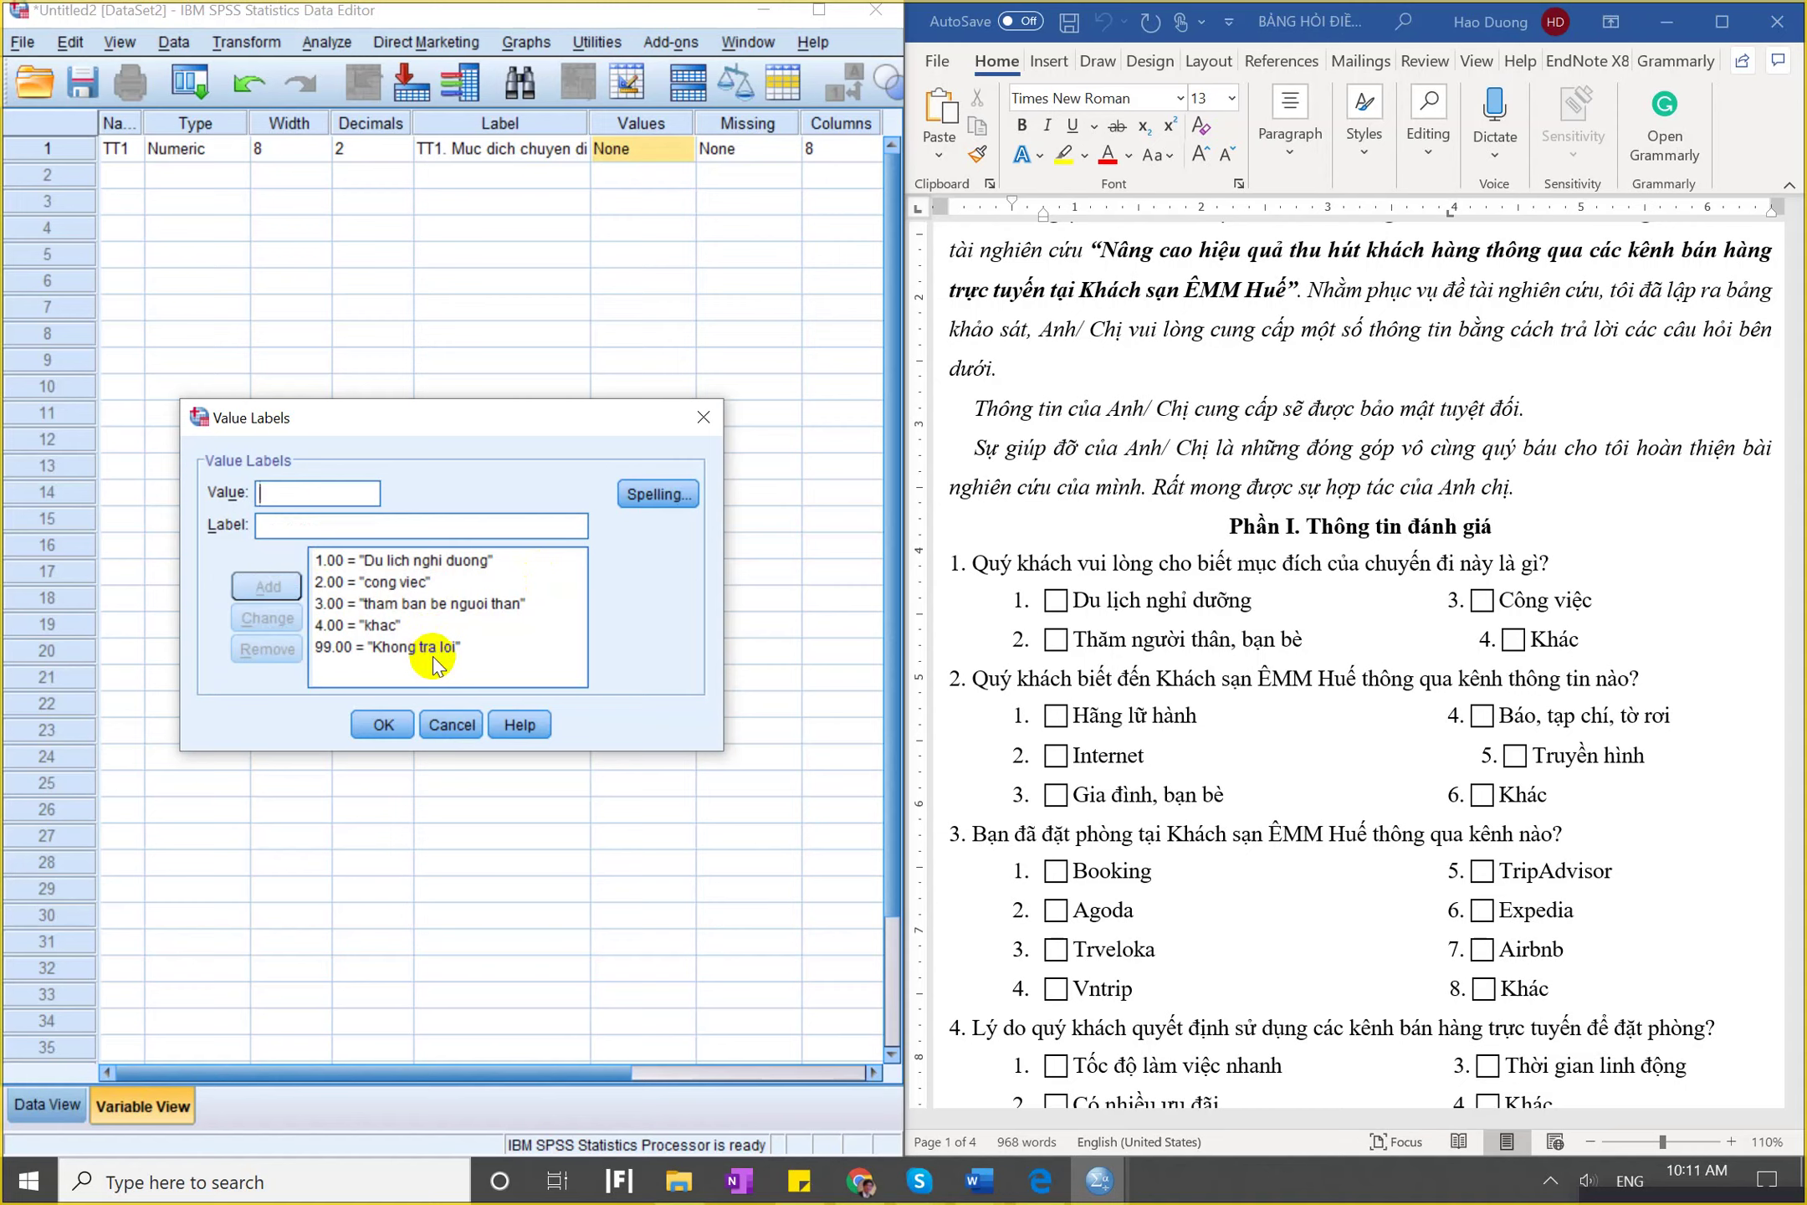
{"action": "left_click", "coordinate": [382, 724]}
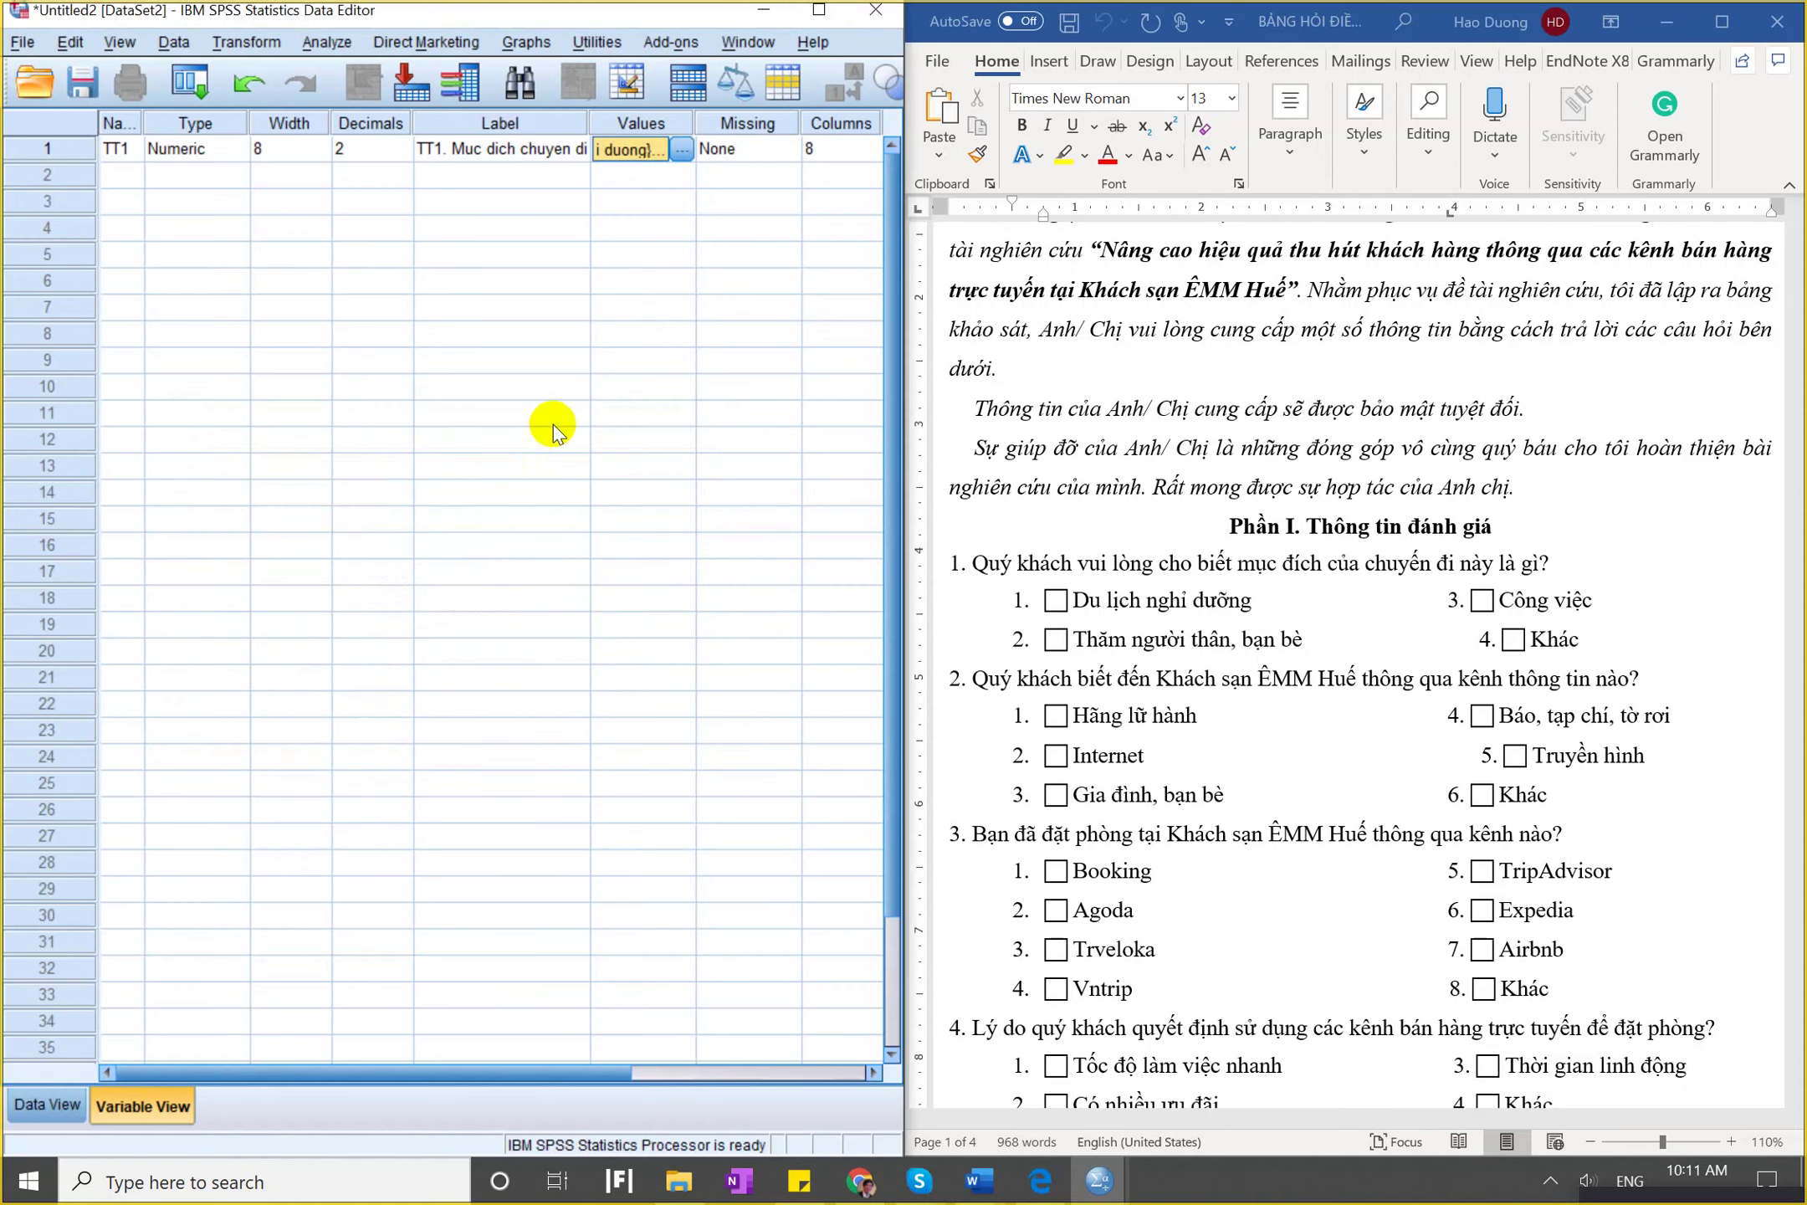
Define 99 as a discrete missing value for variable TT1.
{"action": "left_click", "coordinate": [778, 147]}
{"action": "left_click", "coordinate": [778, 147]}
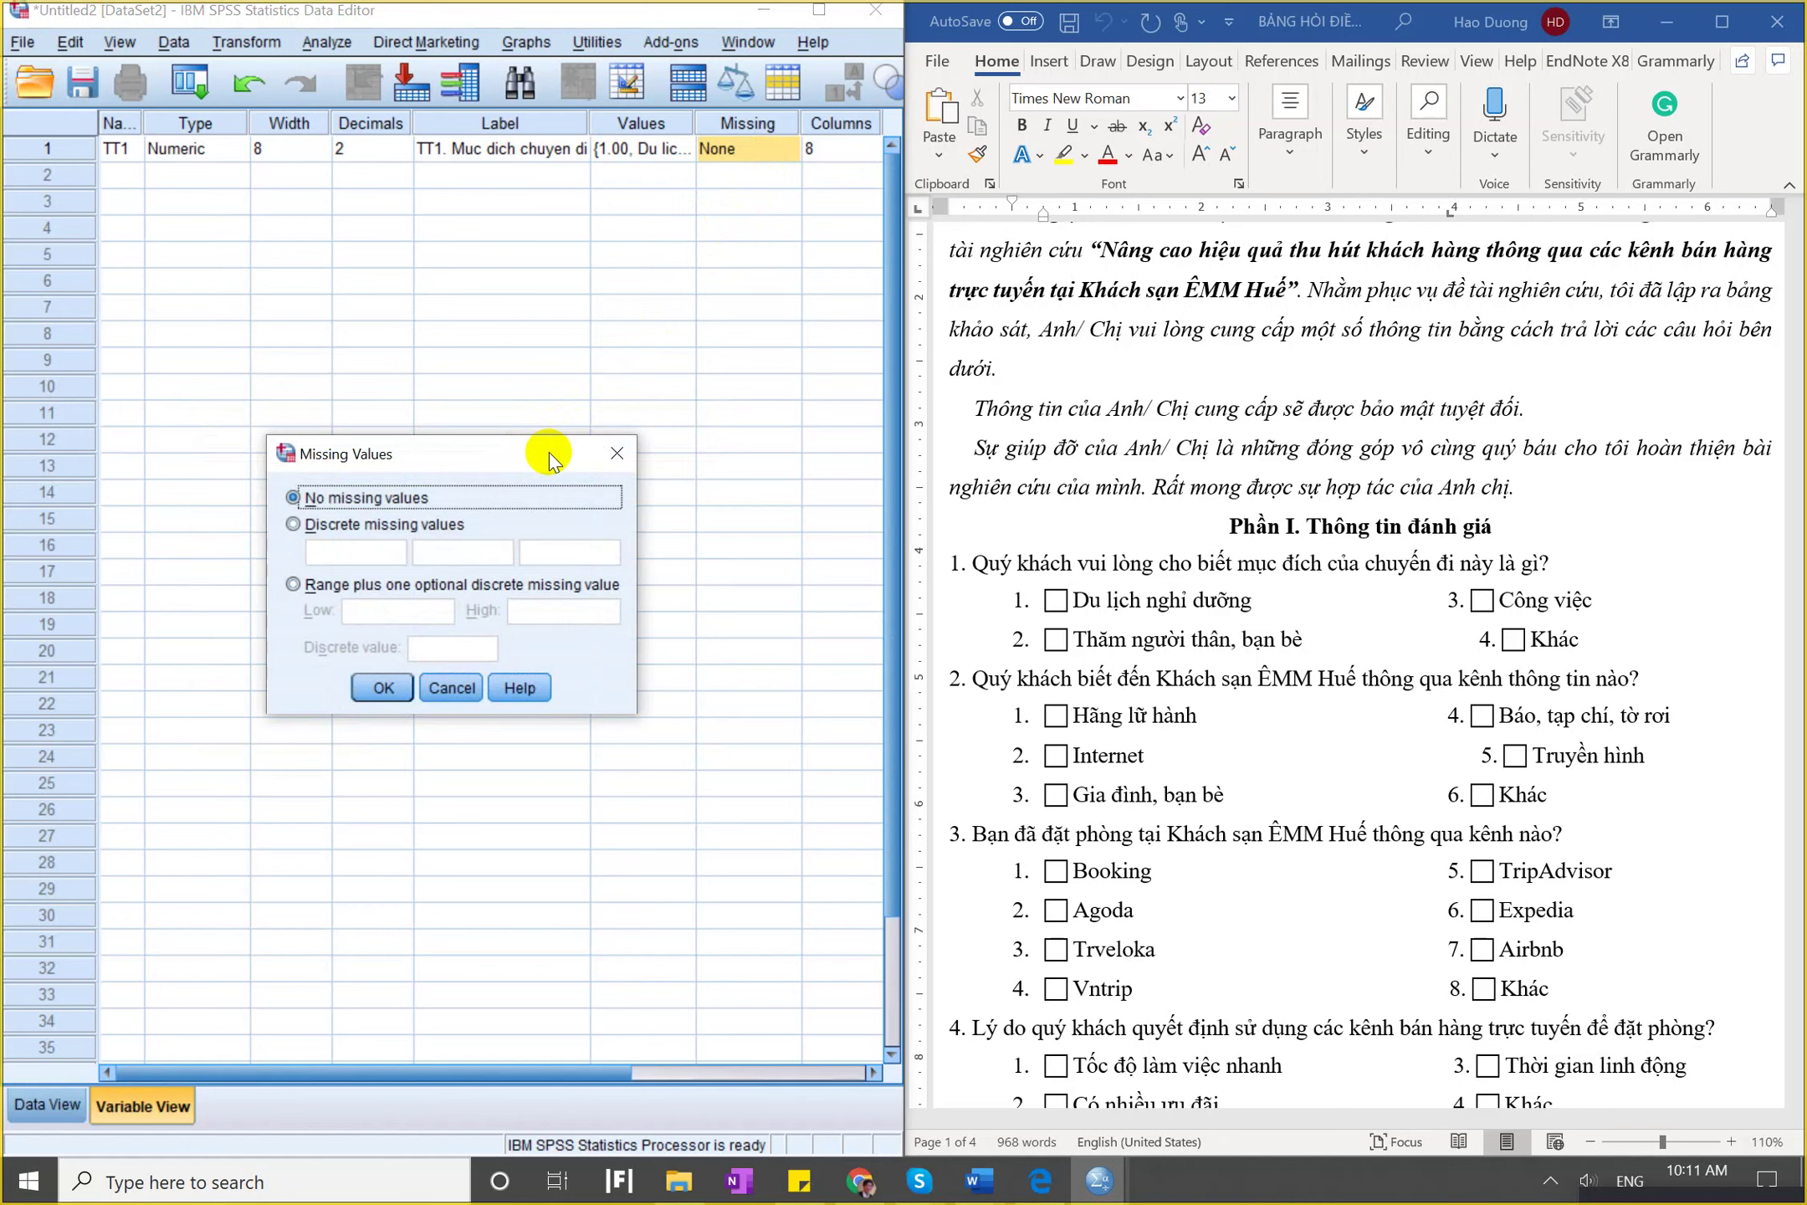
{"action": "left_click", "coordinate": [368, 528]}
{"action": "left_click", "coordinate": [389, 556]}
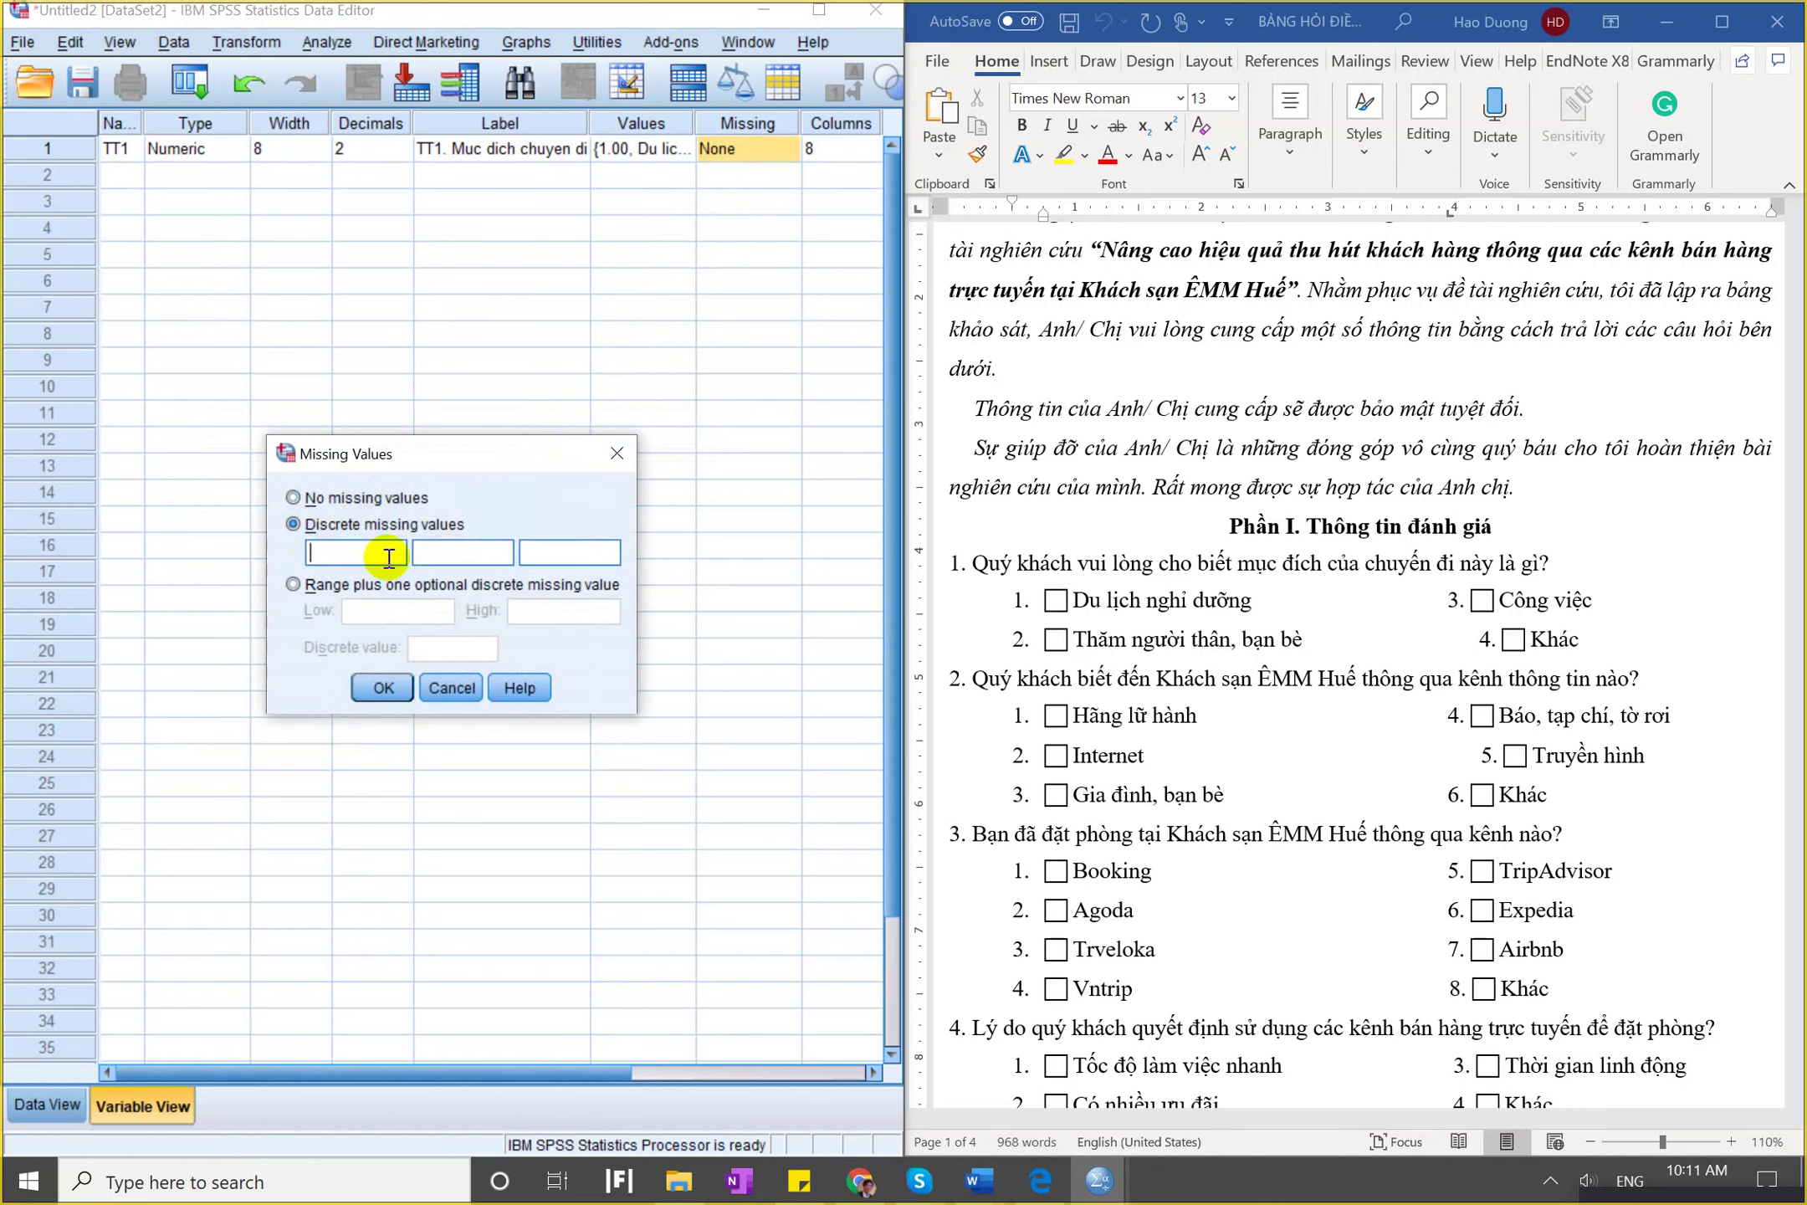
{"action": "type", "text": "99"}
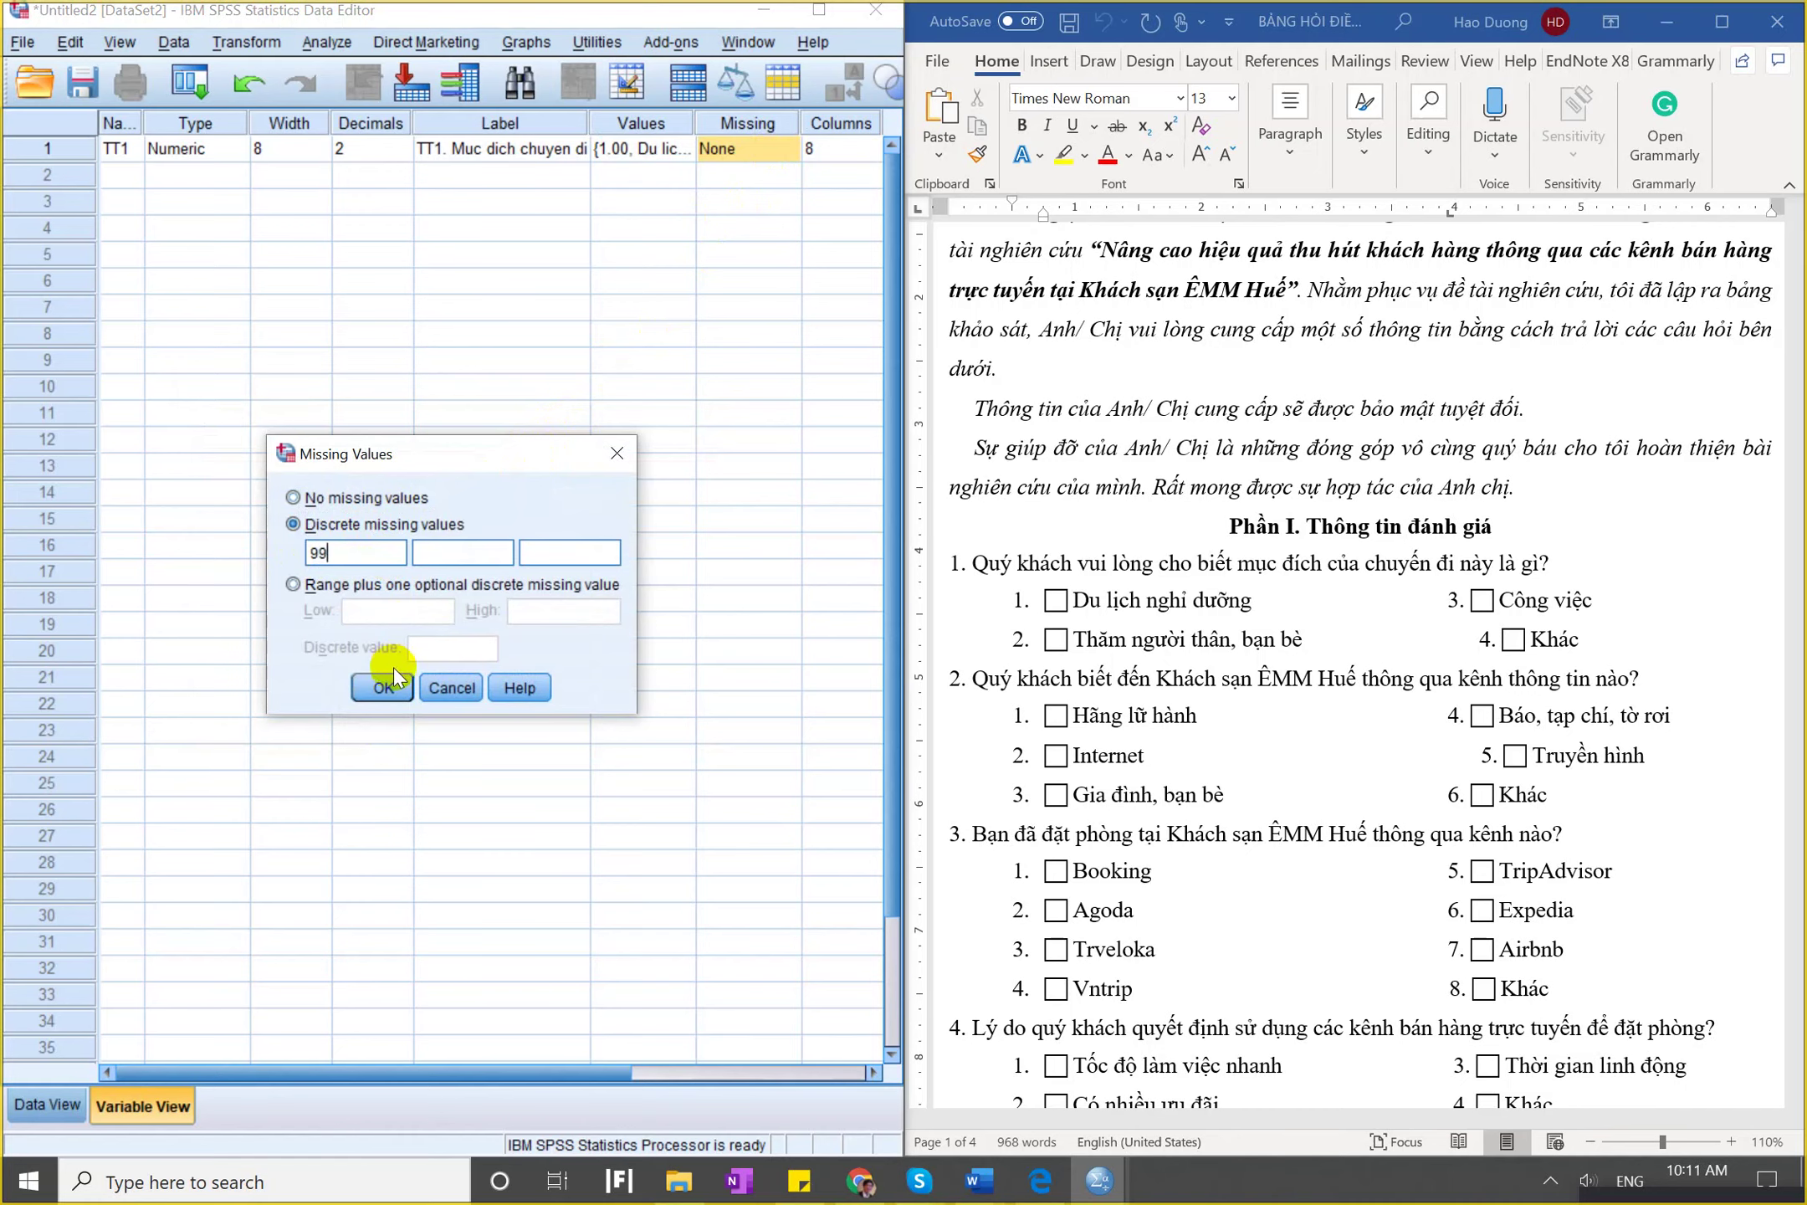
{"action": "left_click", "coordinate": [387, 699]}
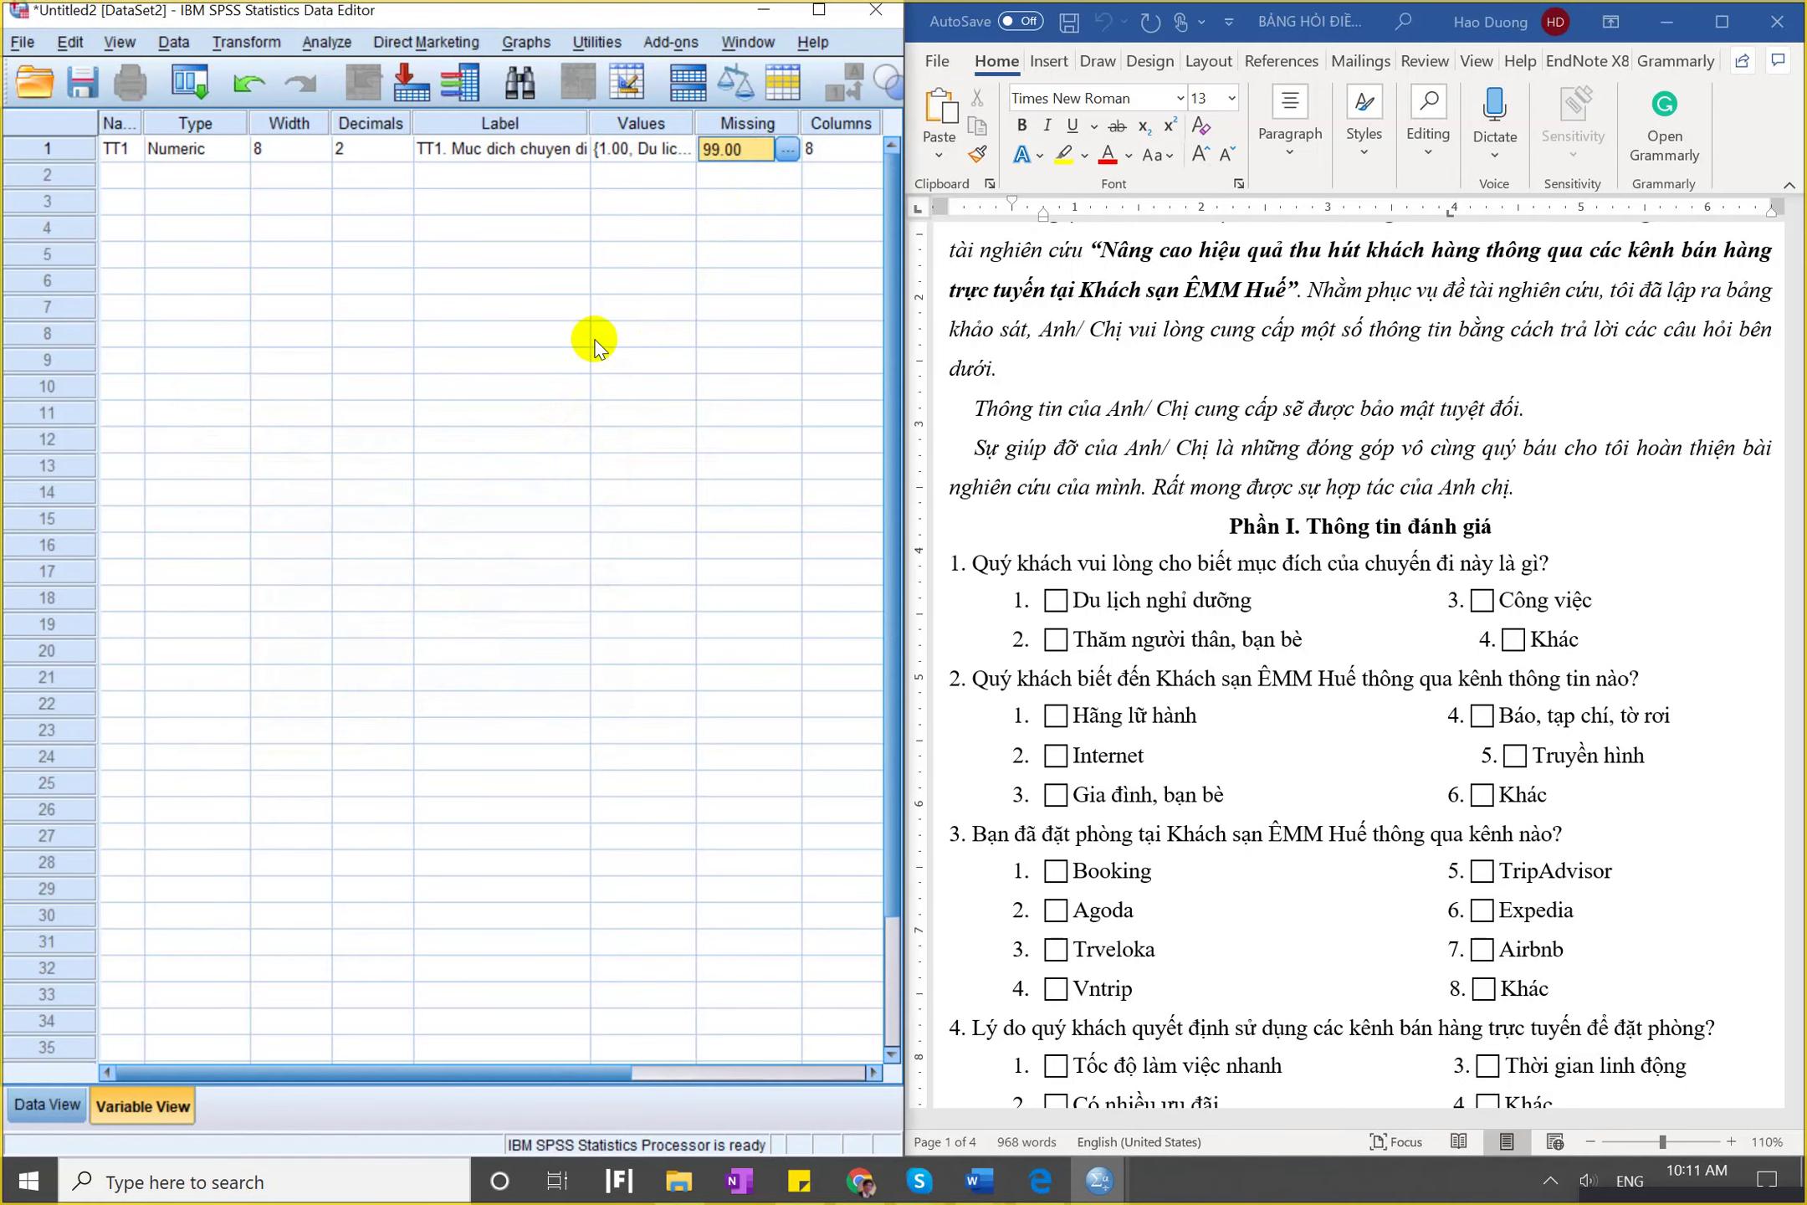
Maximize the SPSS window and open the measurement level choices for TT1.
{"action": "left_click", "coordinate": [819, 10]}
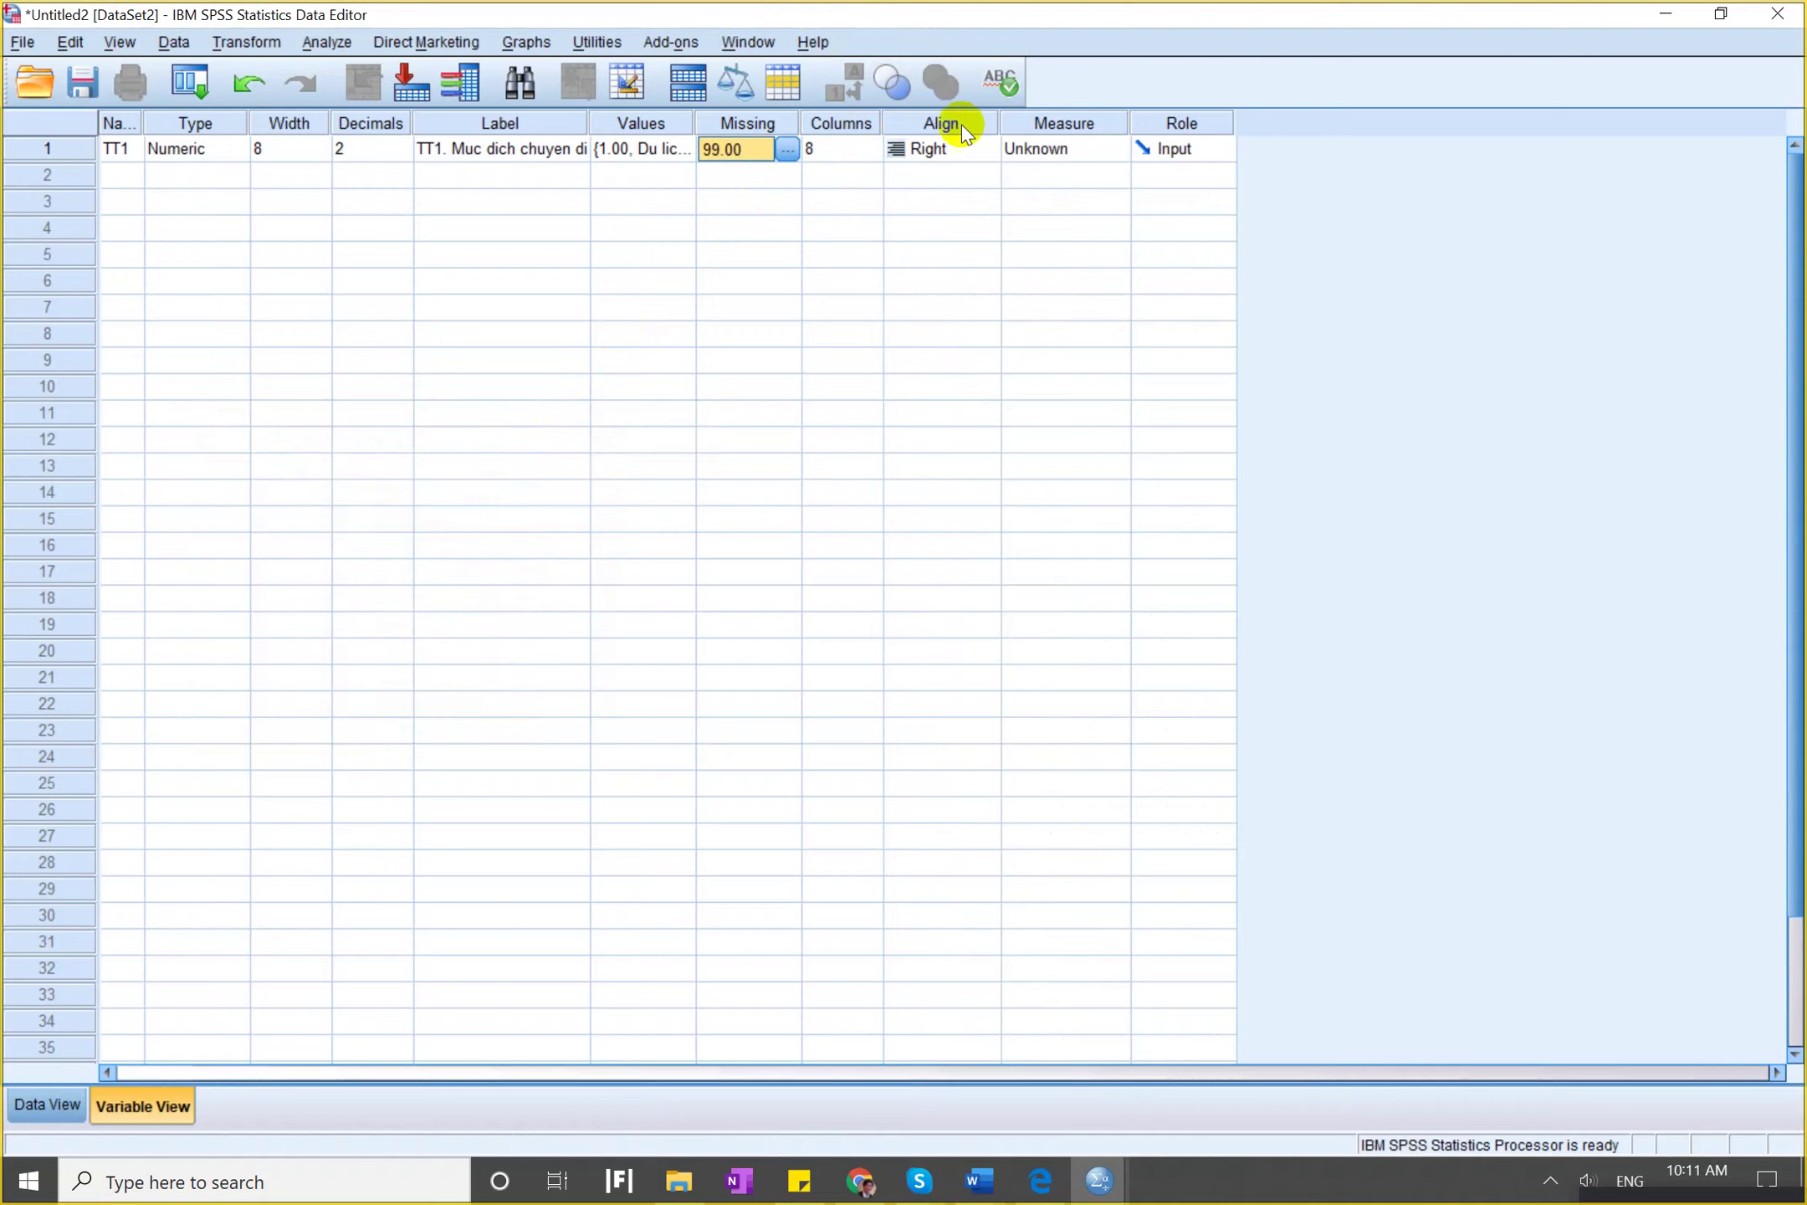
{"action": "left_click", "coordinate": [1066, 127]}
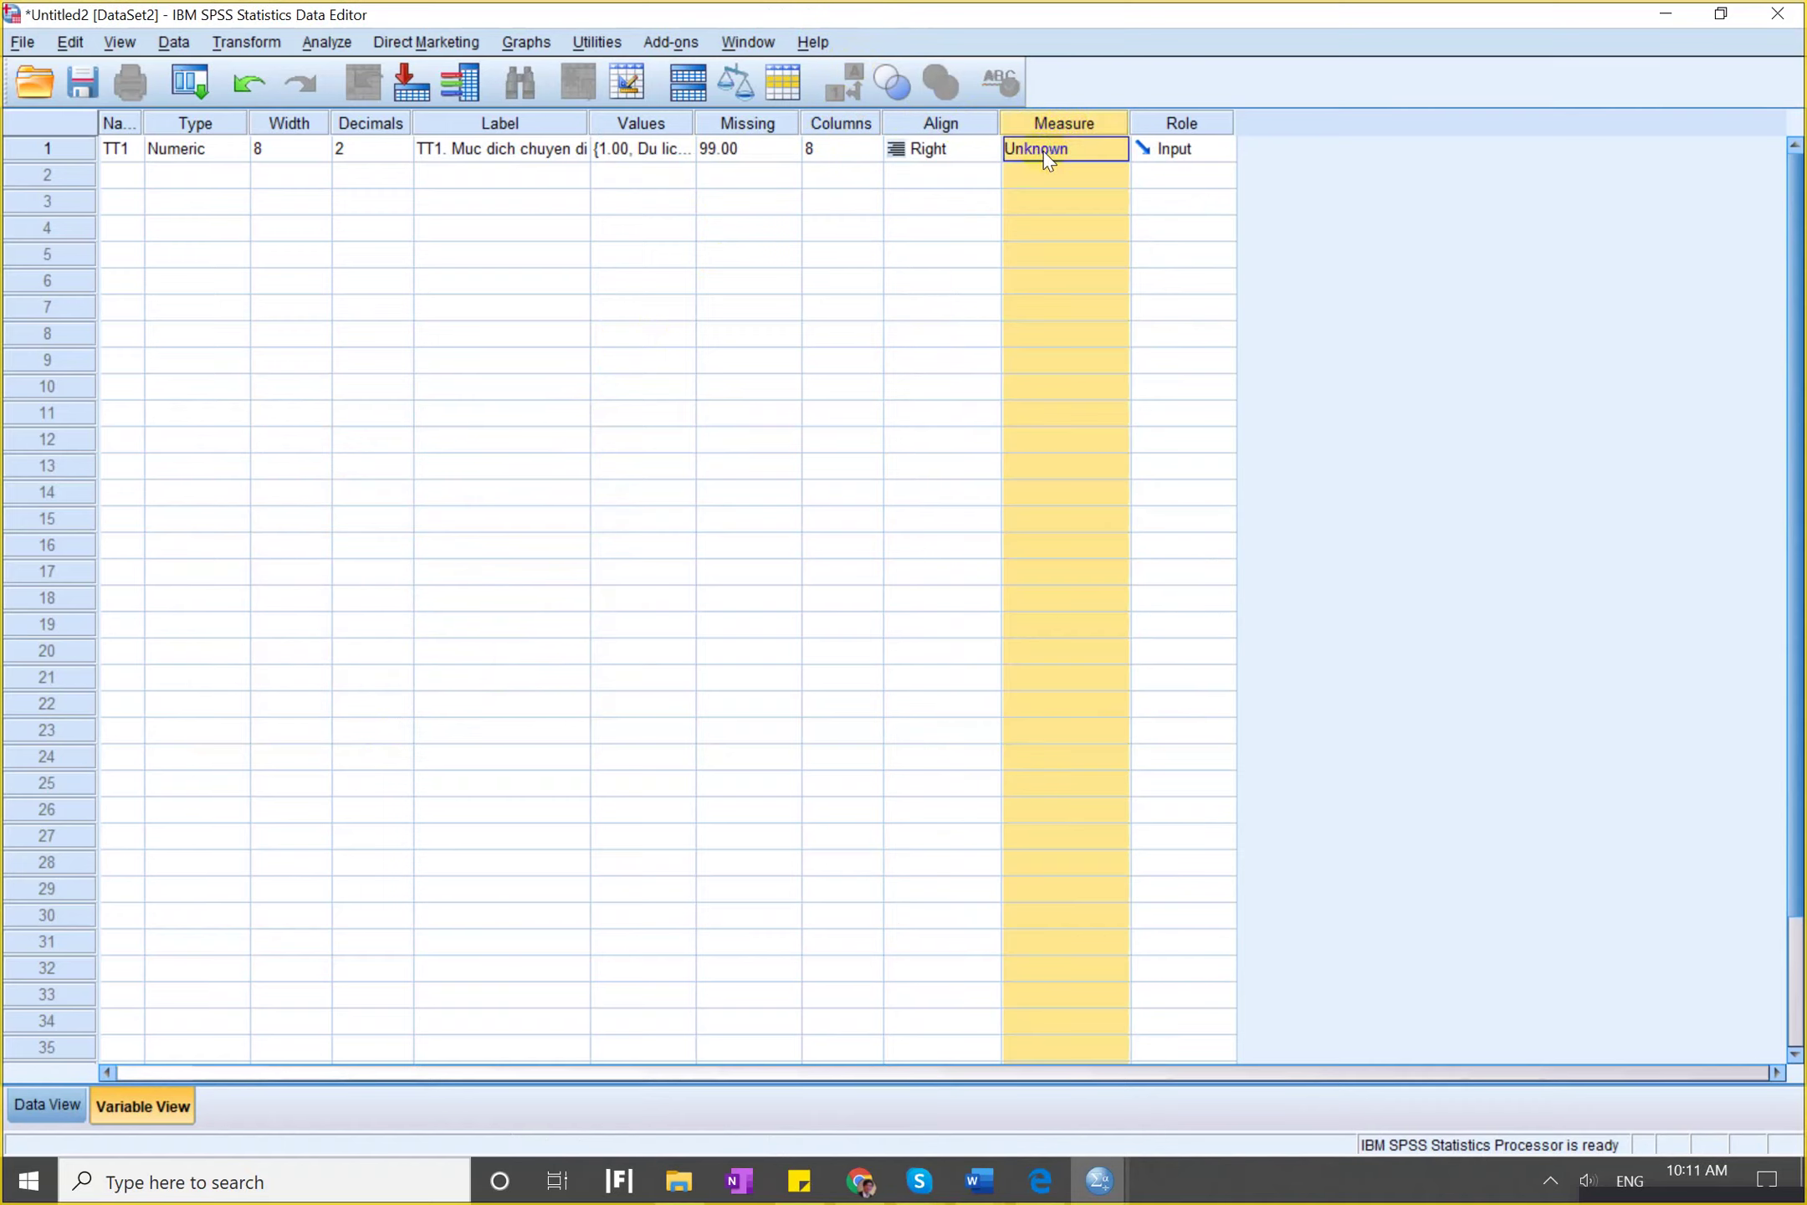
{"action": "left_click", "coordinate": [1106, 151]}
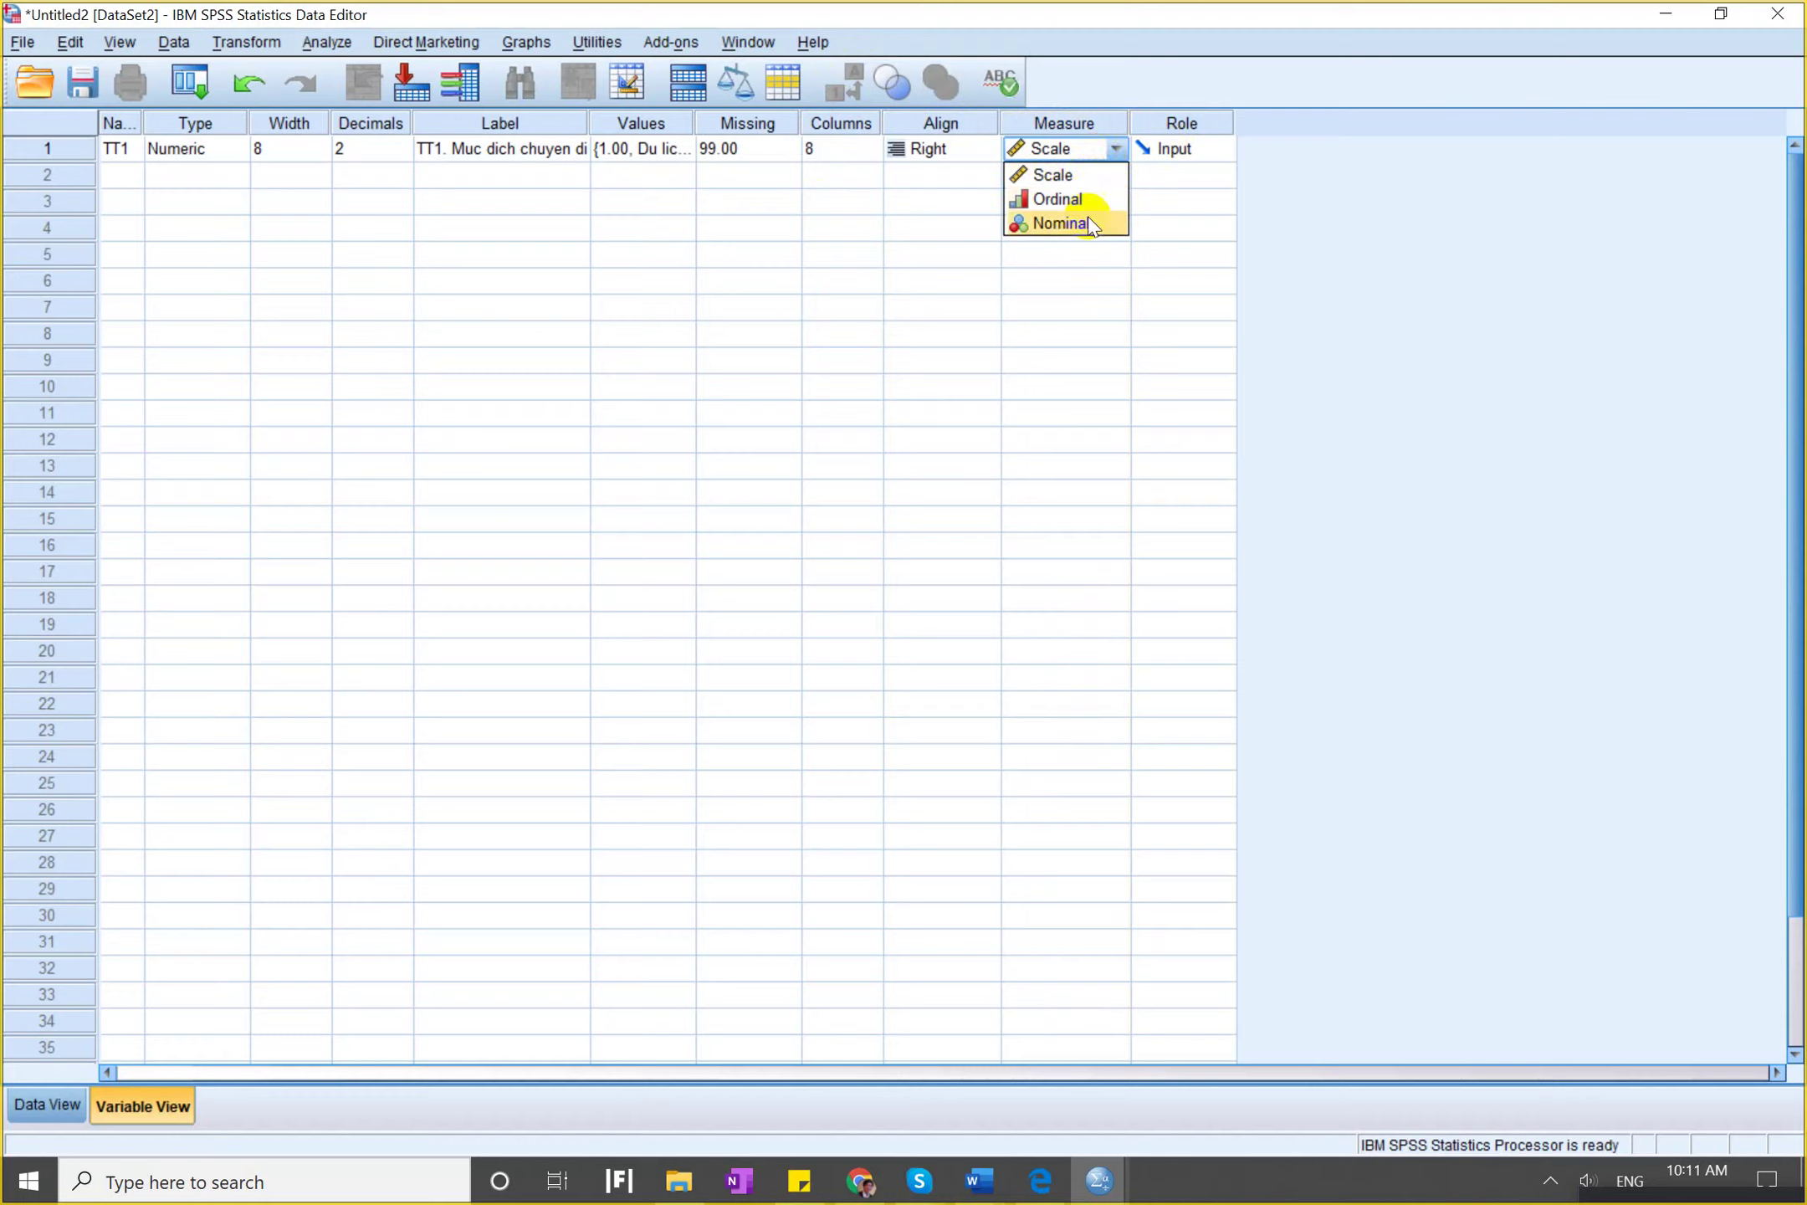
Switch to the SPSS guide PDF in Edge and examine the page 14 slide on types of measurement scales.
{"action": "left_click", "coordinate": [1039, 1196]}
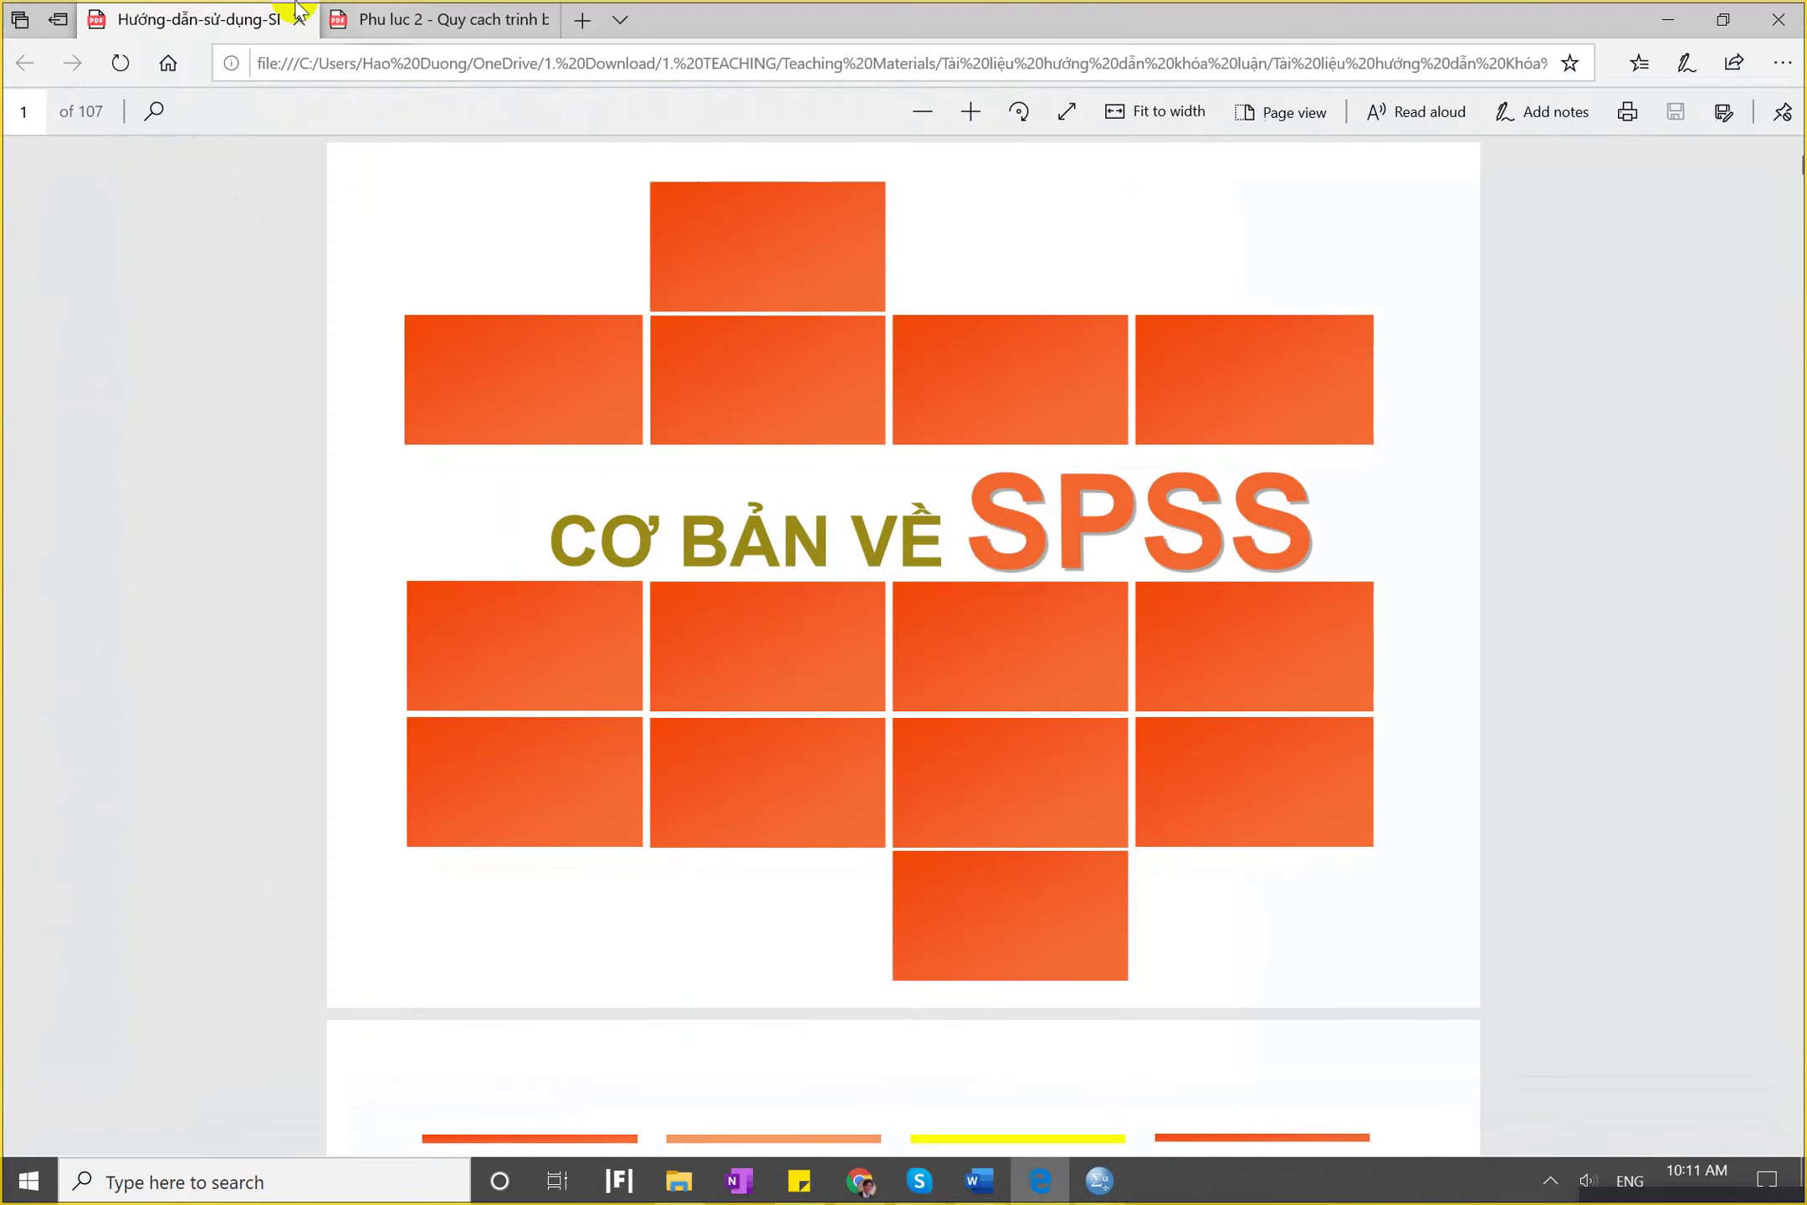
{"action": "scroll", "coordinate": [661, 528], "scroll_direction": "down", "scroll_amount": 15}
{"action": "scroll", "coordinate": [664, 532], "scroll_direction": "down", "scroll_amount": 20}
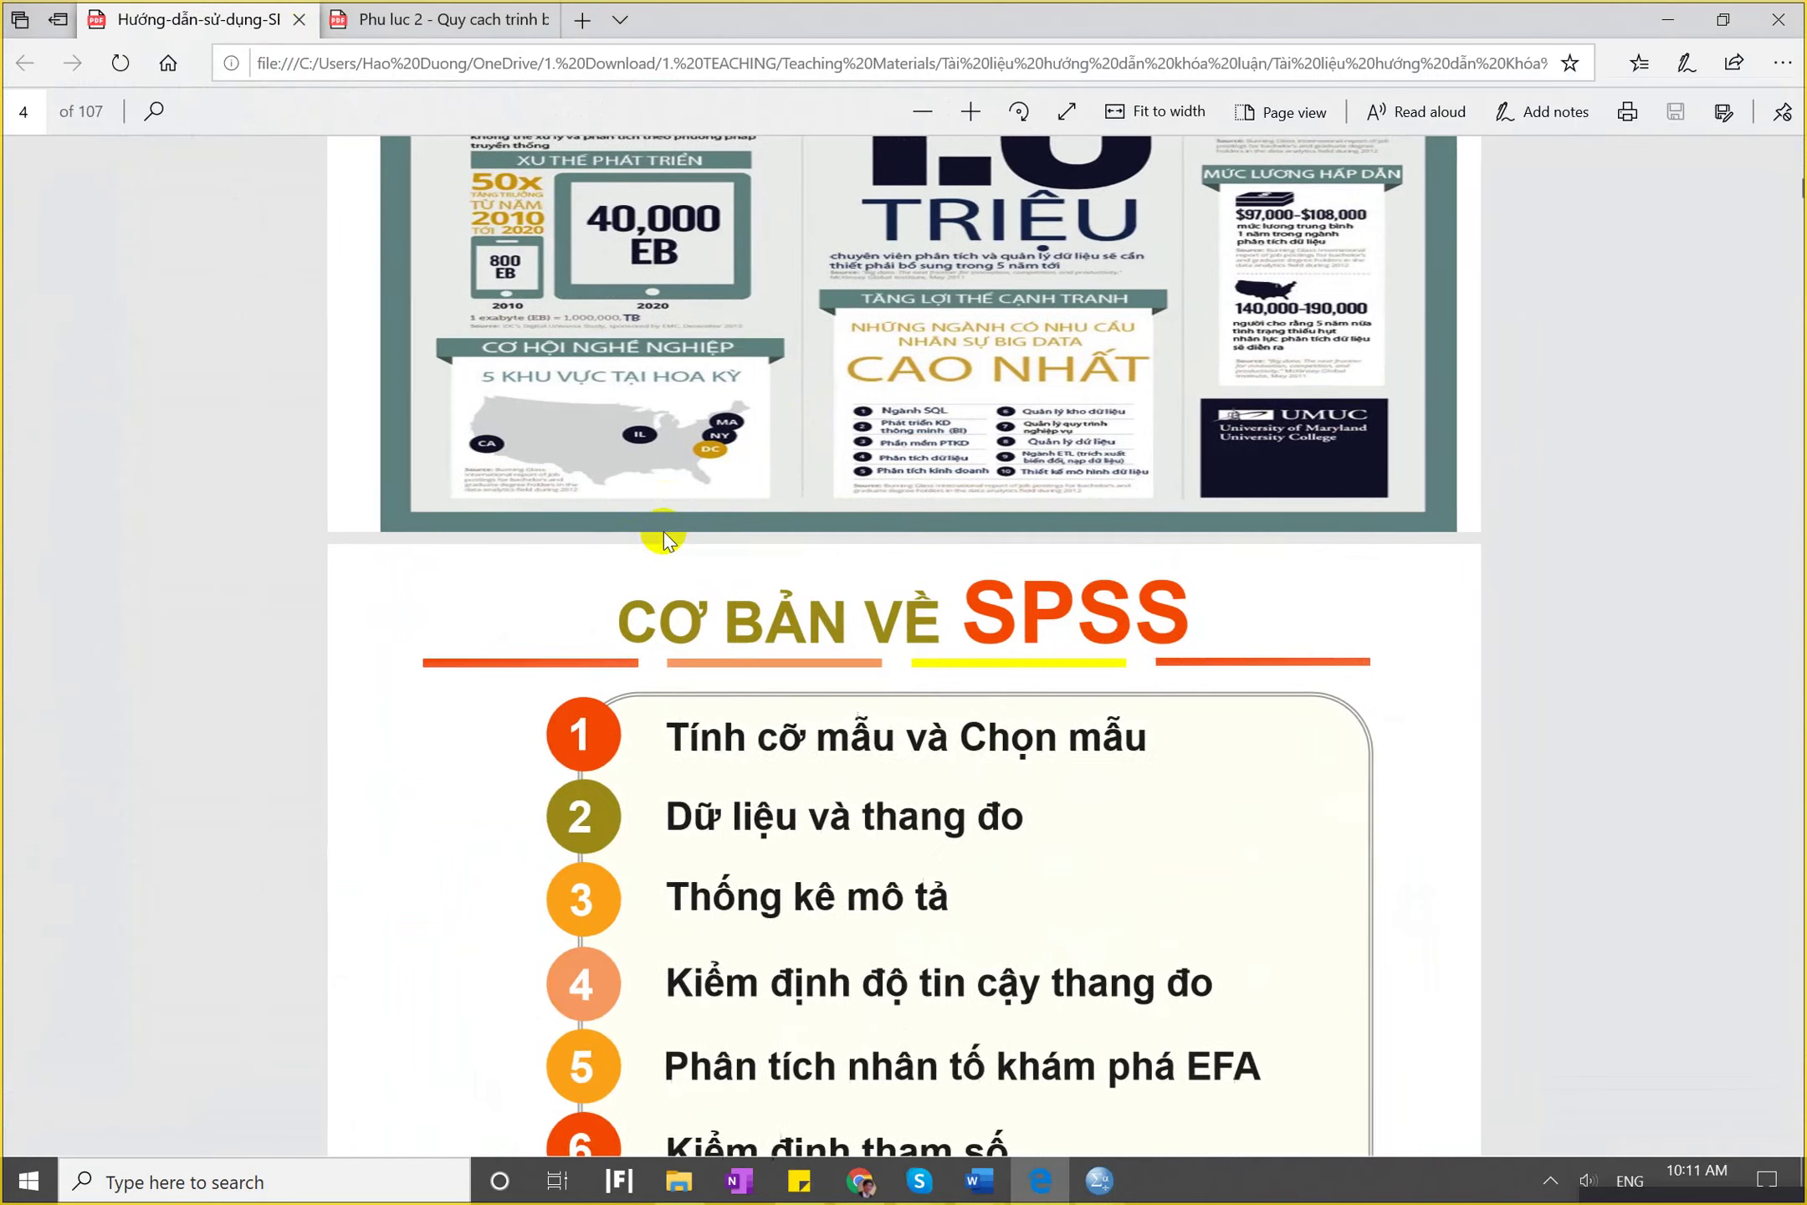
{"action": "scroll", "coordinate": [663, 530], "scroll_direction": "down", "scroll_amount": 20}
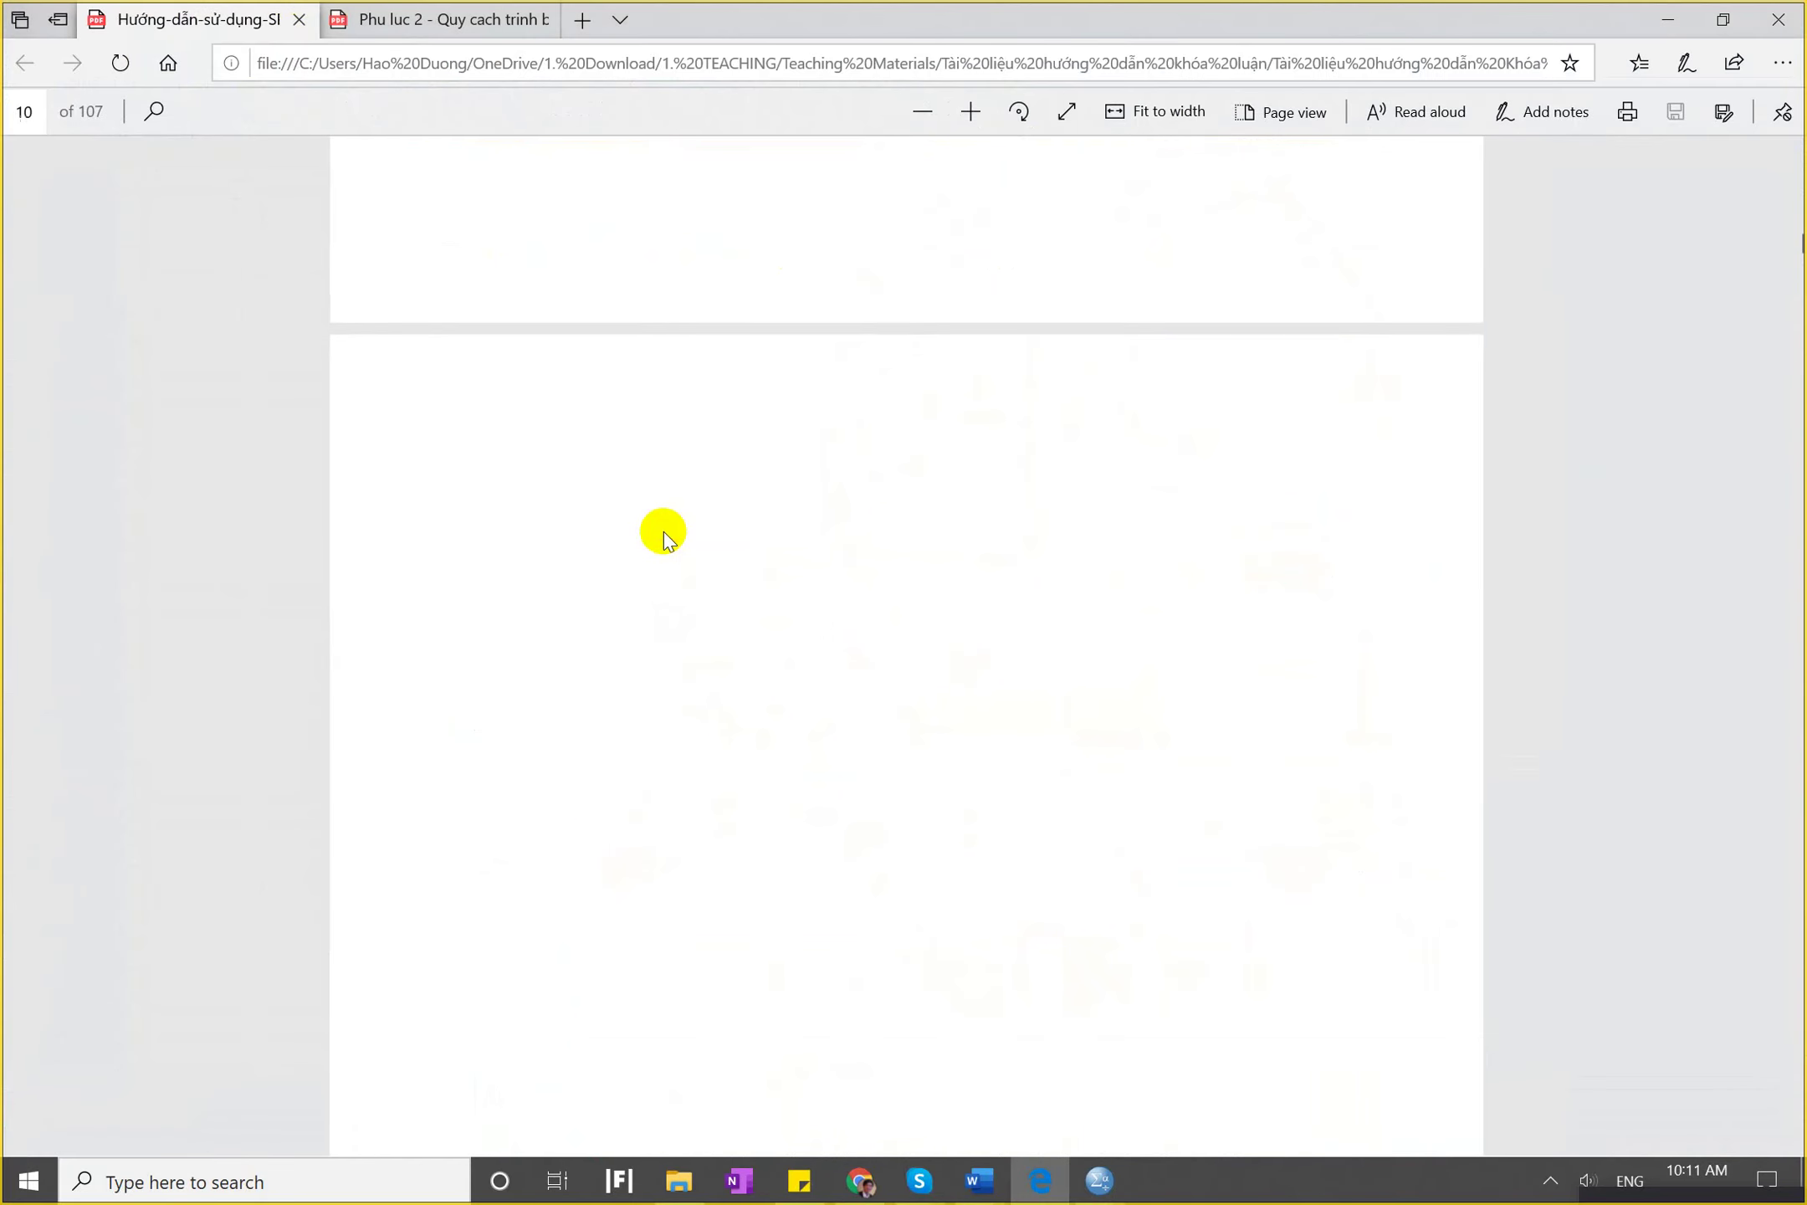
{"action": "scroll", "coordinate": [664, 530], "scroll_direction": "down", "scroll_amount": 15}
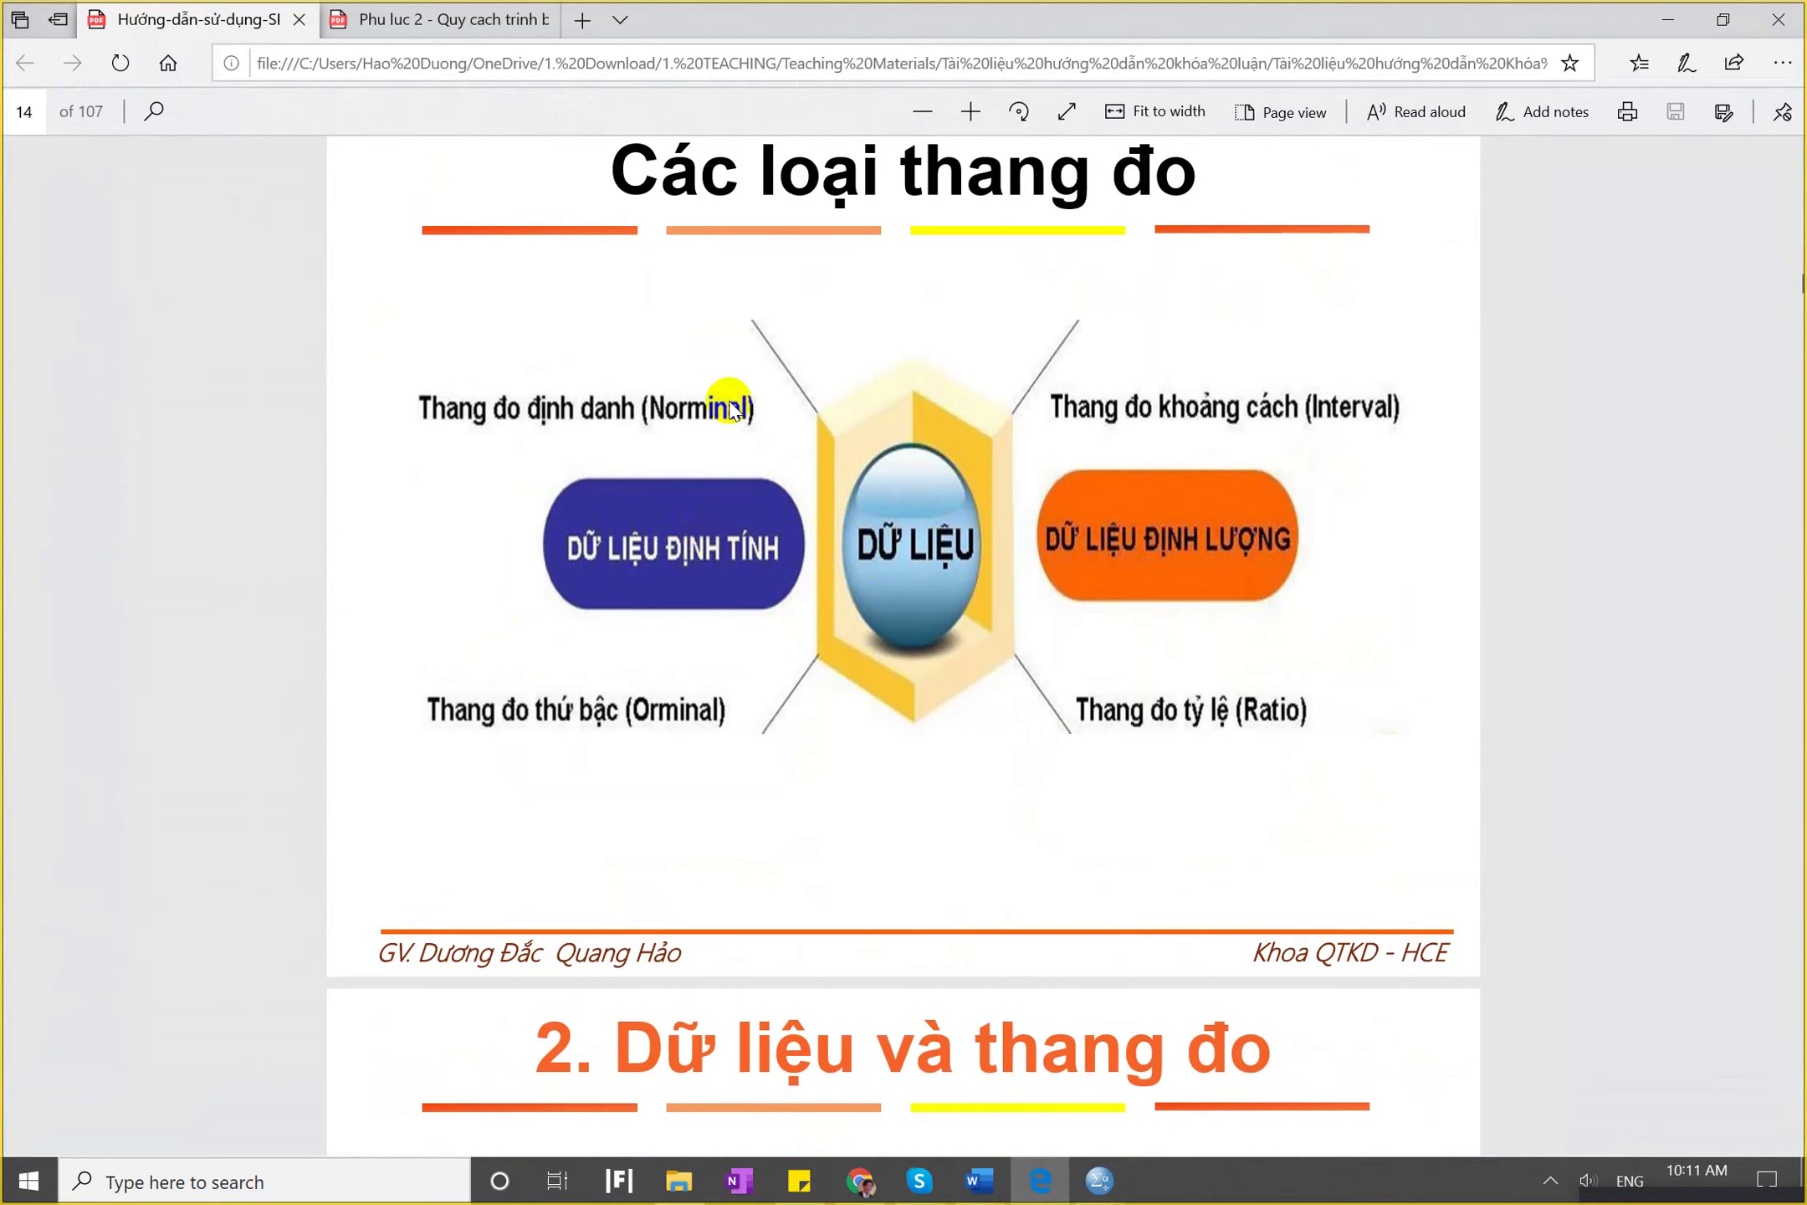
{"action": "left_click", "coordinate": [1157, 473]}
{"action": "right_click", "coordinate": [1283, 733]}
{"action": "scroll", "coordinate": [1282, 733], "scroll_direction": "down", "scroll_amount": 2}
{"action": "scroll", "coordinate": [1035, 577], "scroll_direction": "up", "scroll_amount": 3}
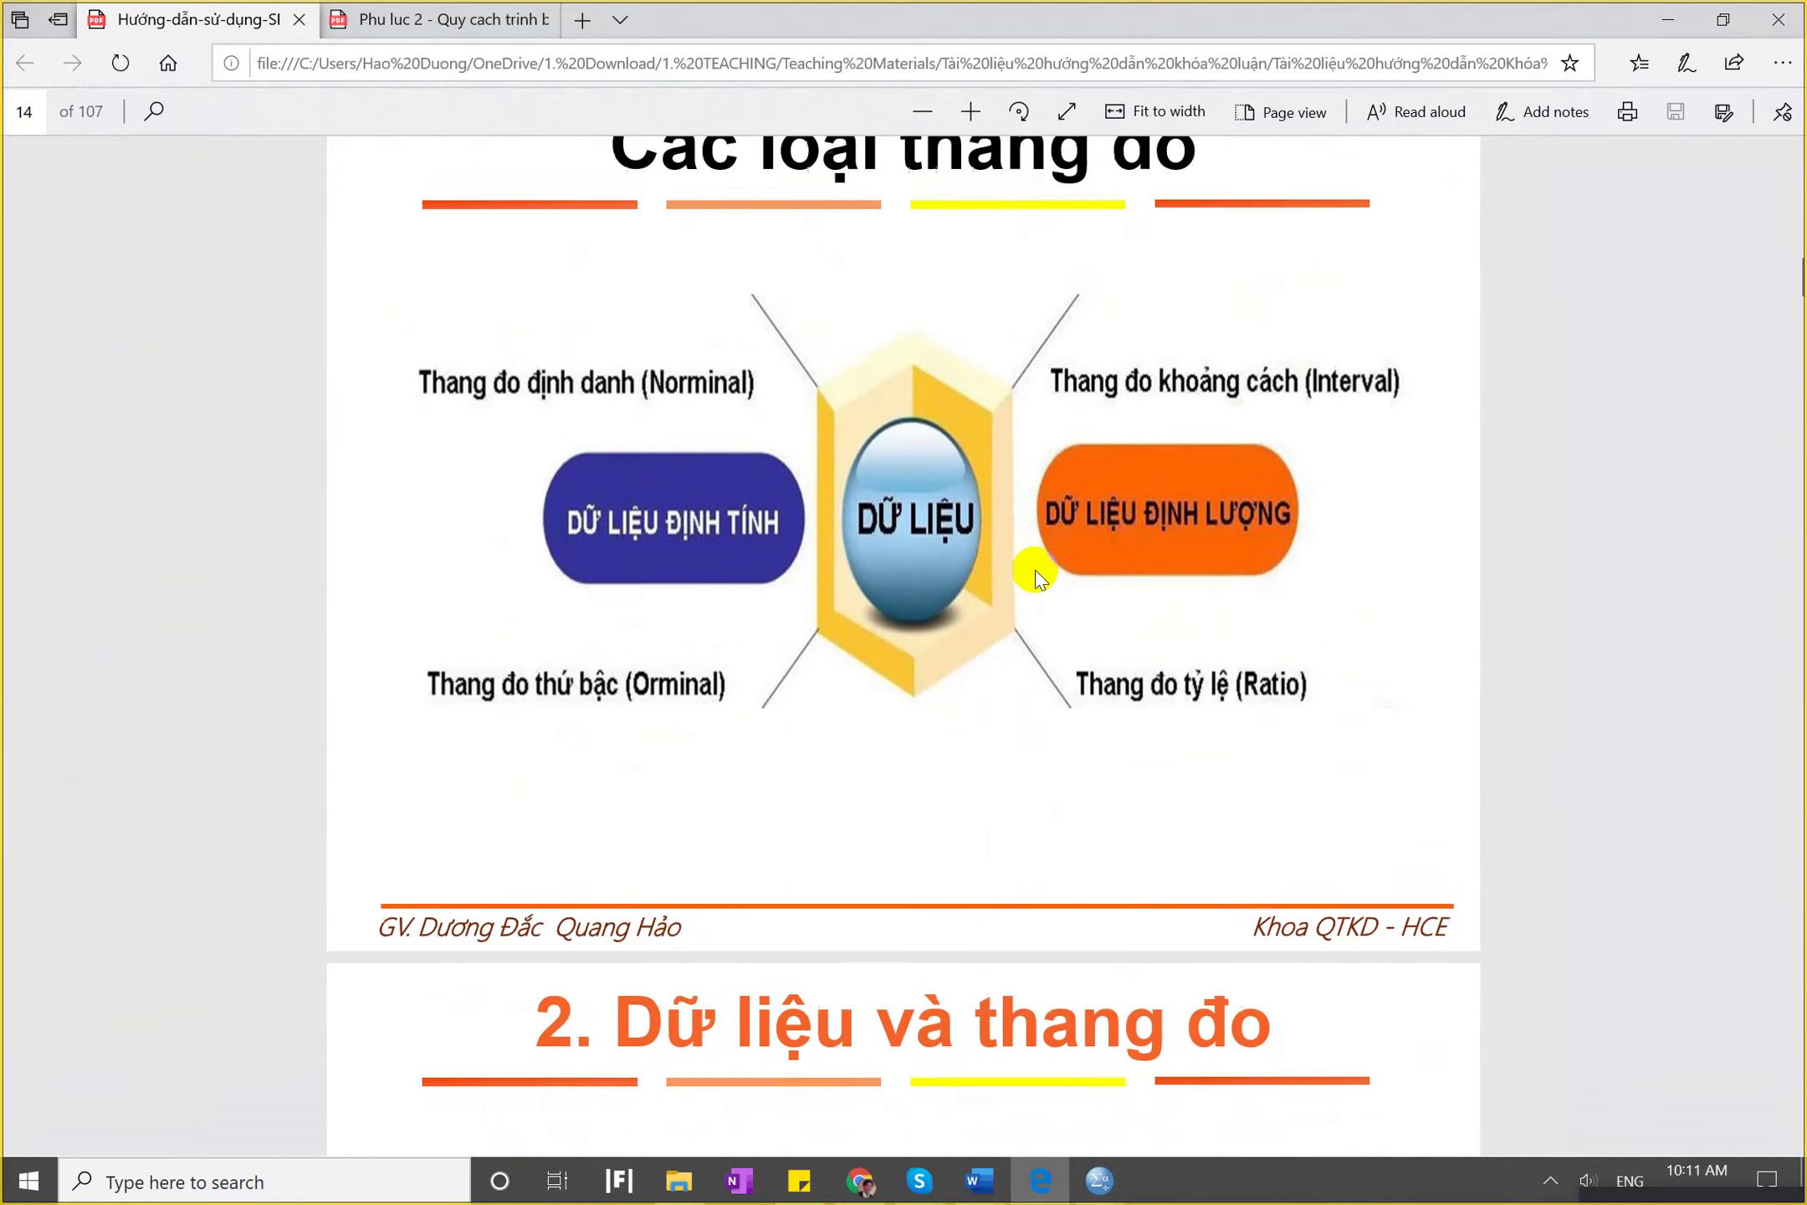
Check question 1 in the Word questionnaire and set TT1's measurement level to Nominal in SPSS.
{"action": "left_click", "coordinate": [1098, 1180]}
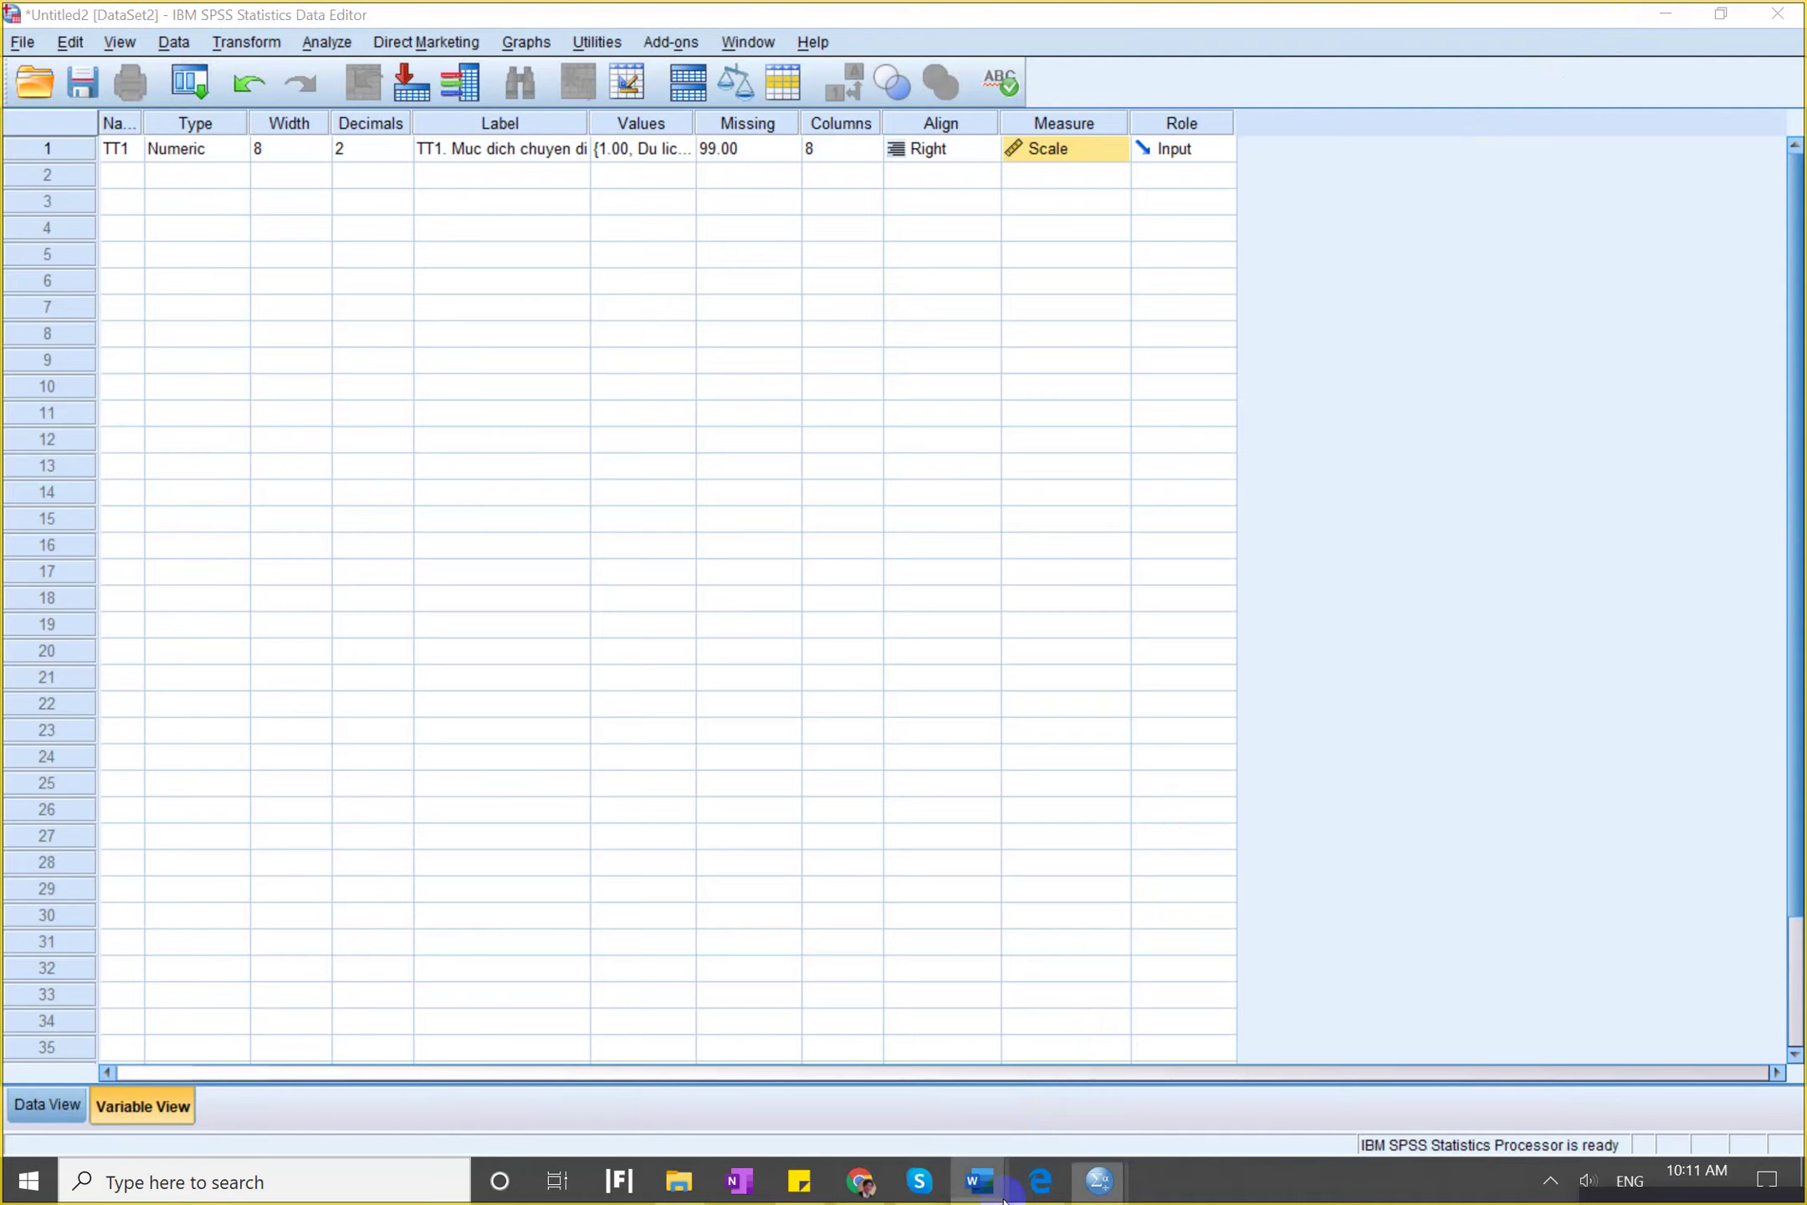
{"action": "mouse_move", "coordinate": [979, 1179]}
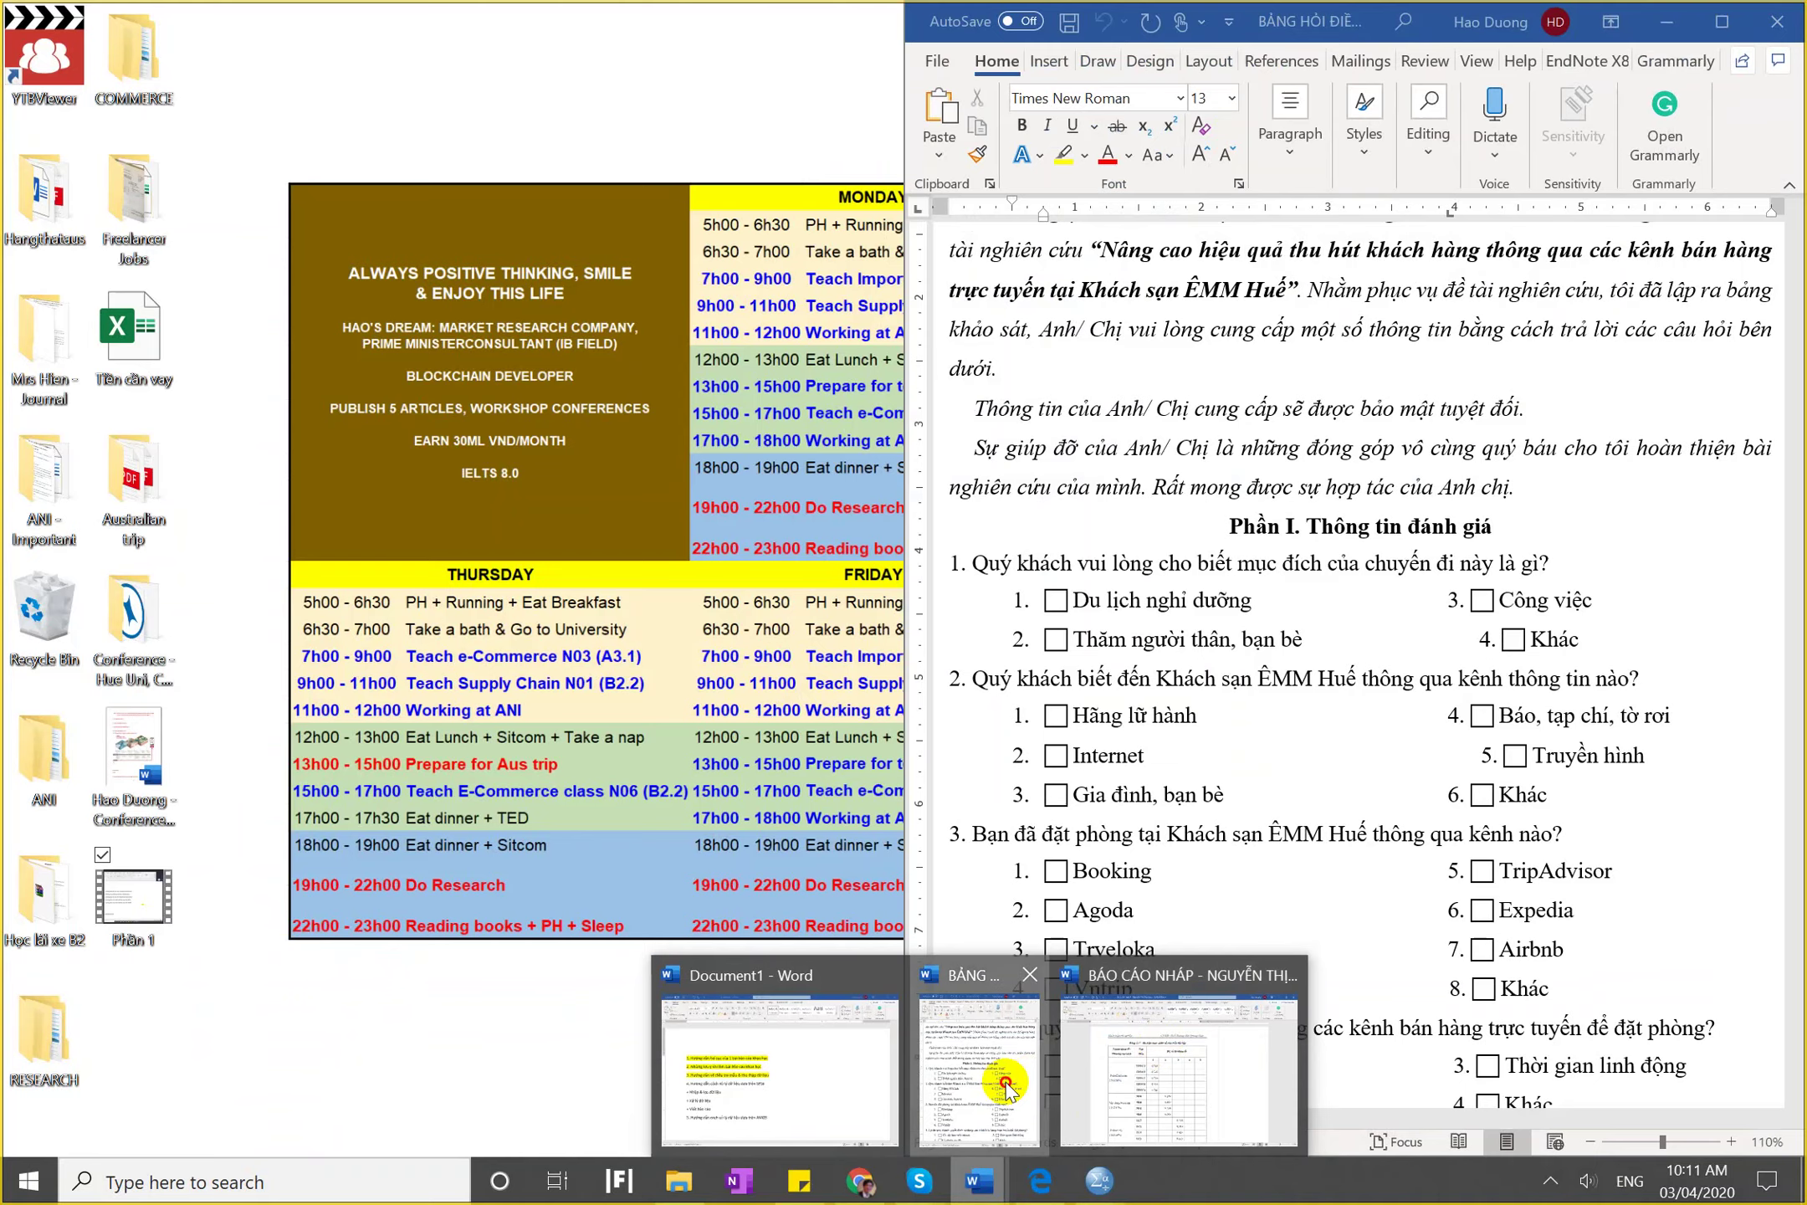
{"action": "left_click", "coordinate": [975, 1075]}
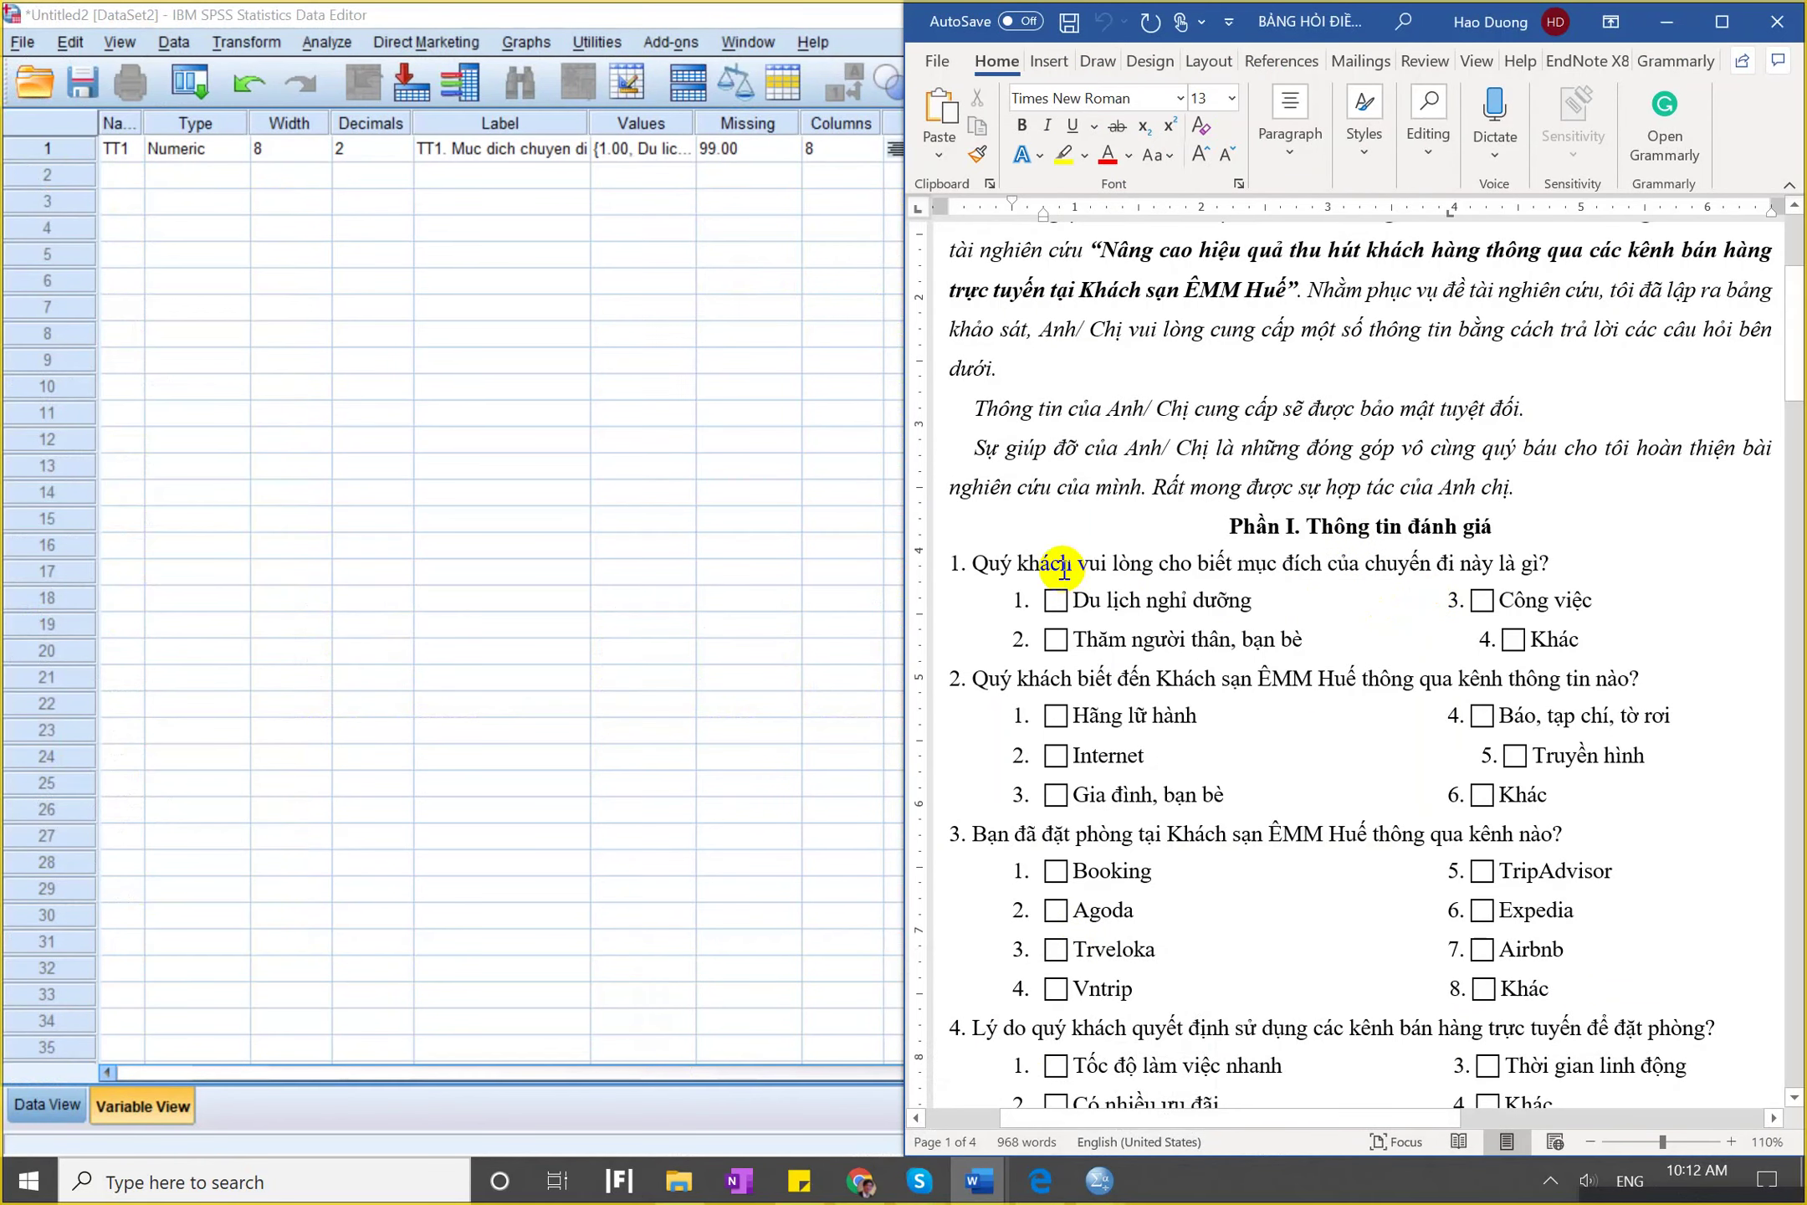
{"action": "left_click_drag", "start_coordinate": [1057, 566], "coordinate": [1254, 577]}
{"action": "left_click", "coordinate": [658, 633]}
{"action": "left_click", "coordinate": [1066, 149]}
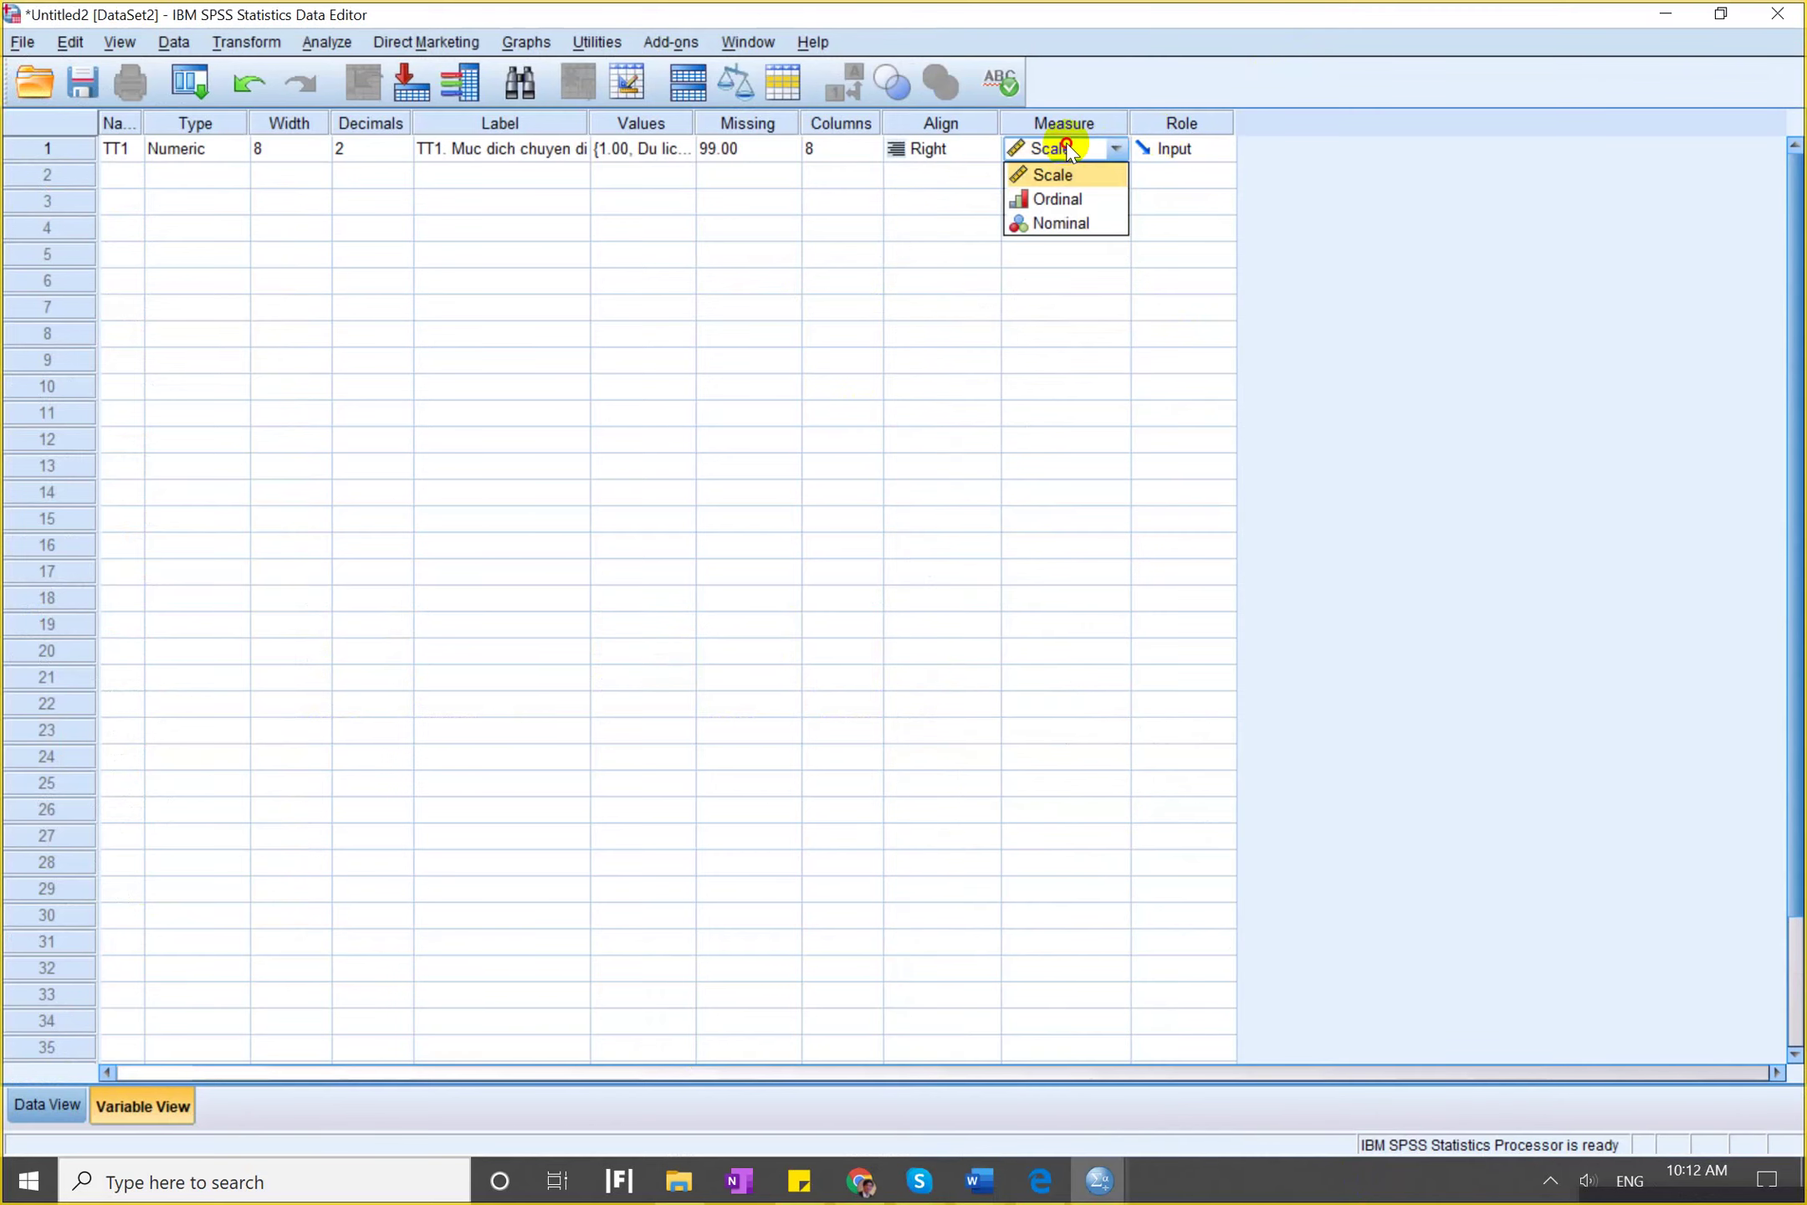
{"action": "left_click", "coordinate": [1092, 223]}
Switch to the Word questionnaire and examine the agreement-scale items in Part II and the personal information questions in Part III.
{"action": "left_click", "coordinate": [979, 1180]}
{"action": "scroll", "coordinate": [1388, 544], "scroll_direction": "up", "scroll_amount": 10}
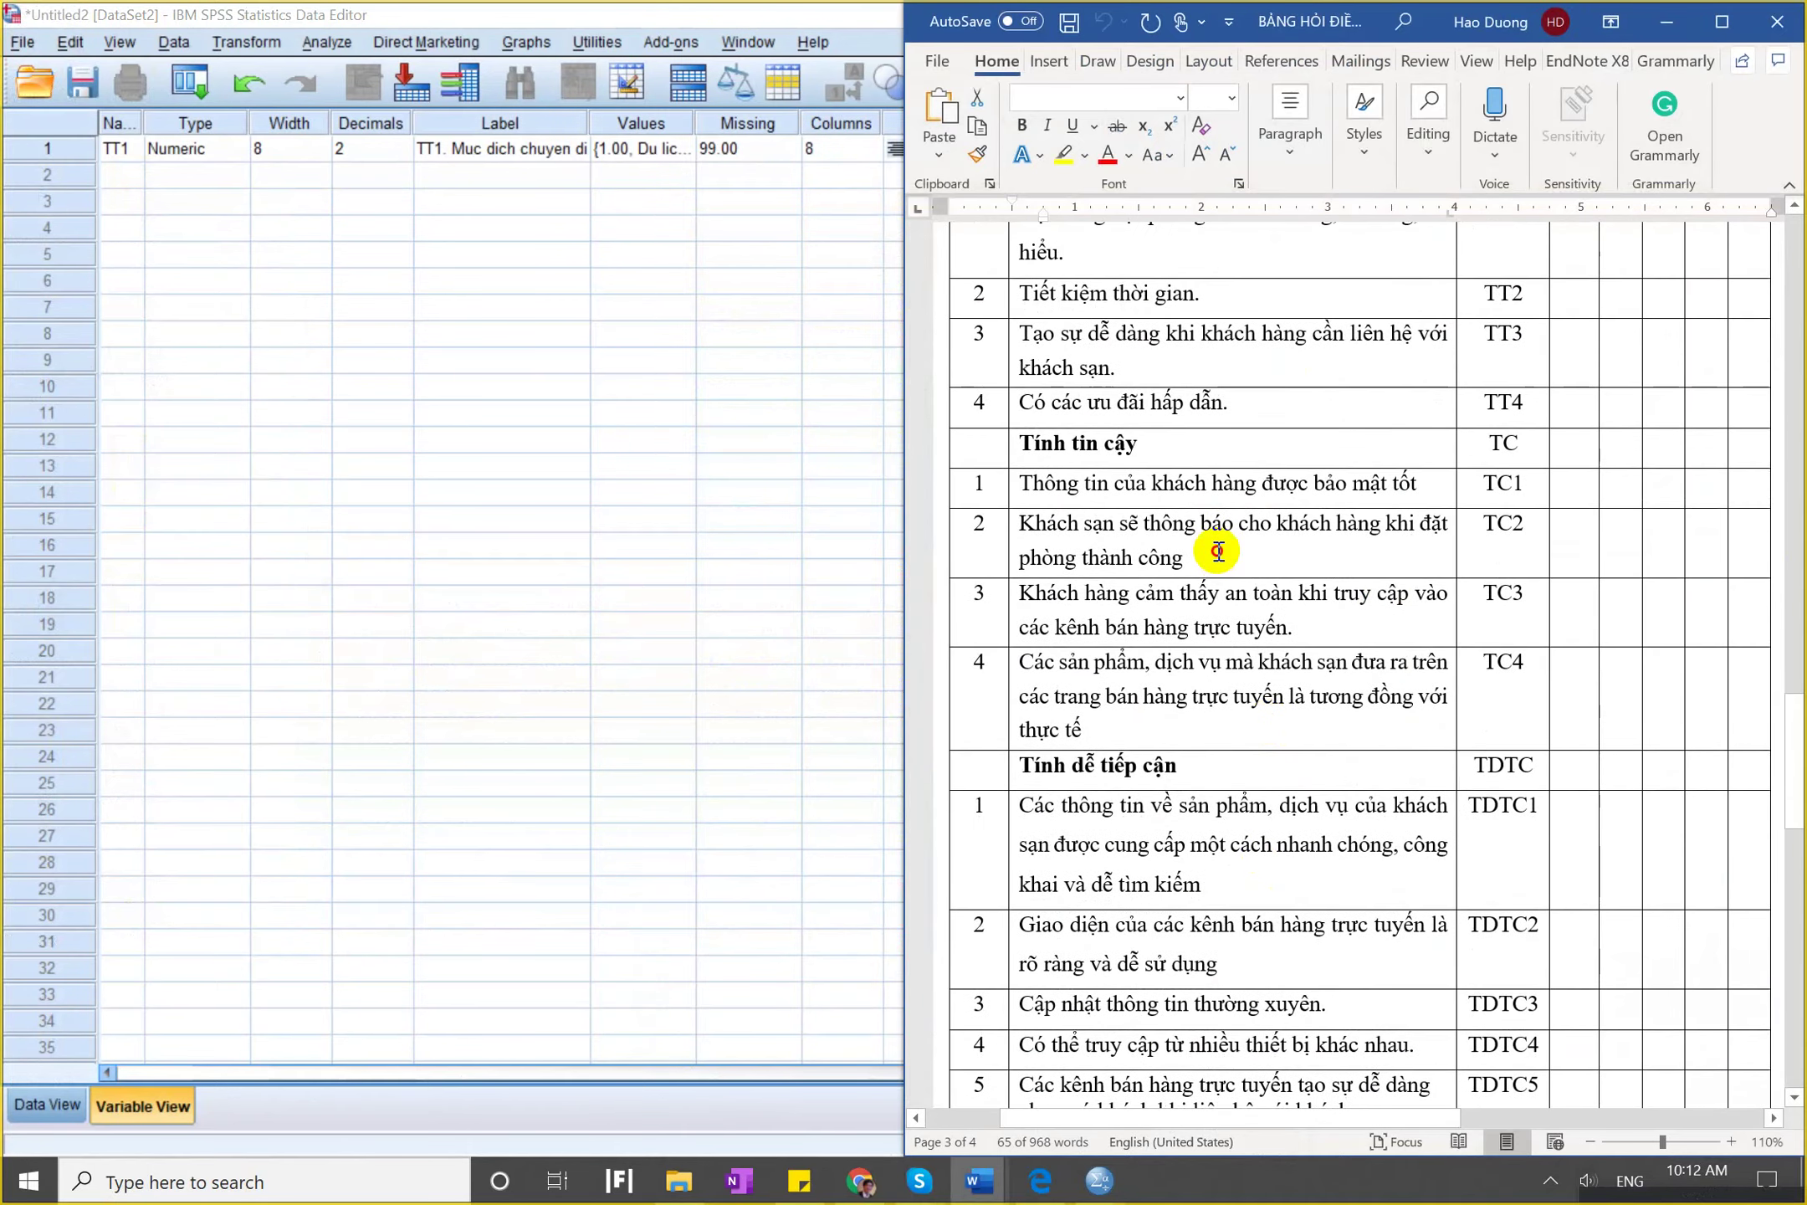
{"action": "left_click_drag", "start_coordinate": [1217, 550], "coordinate": [1277, 1088]}
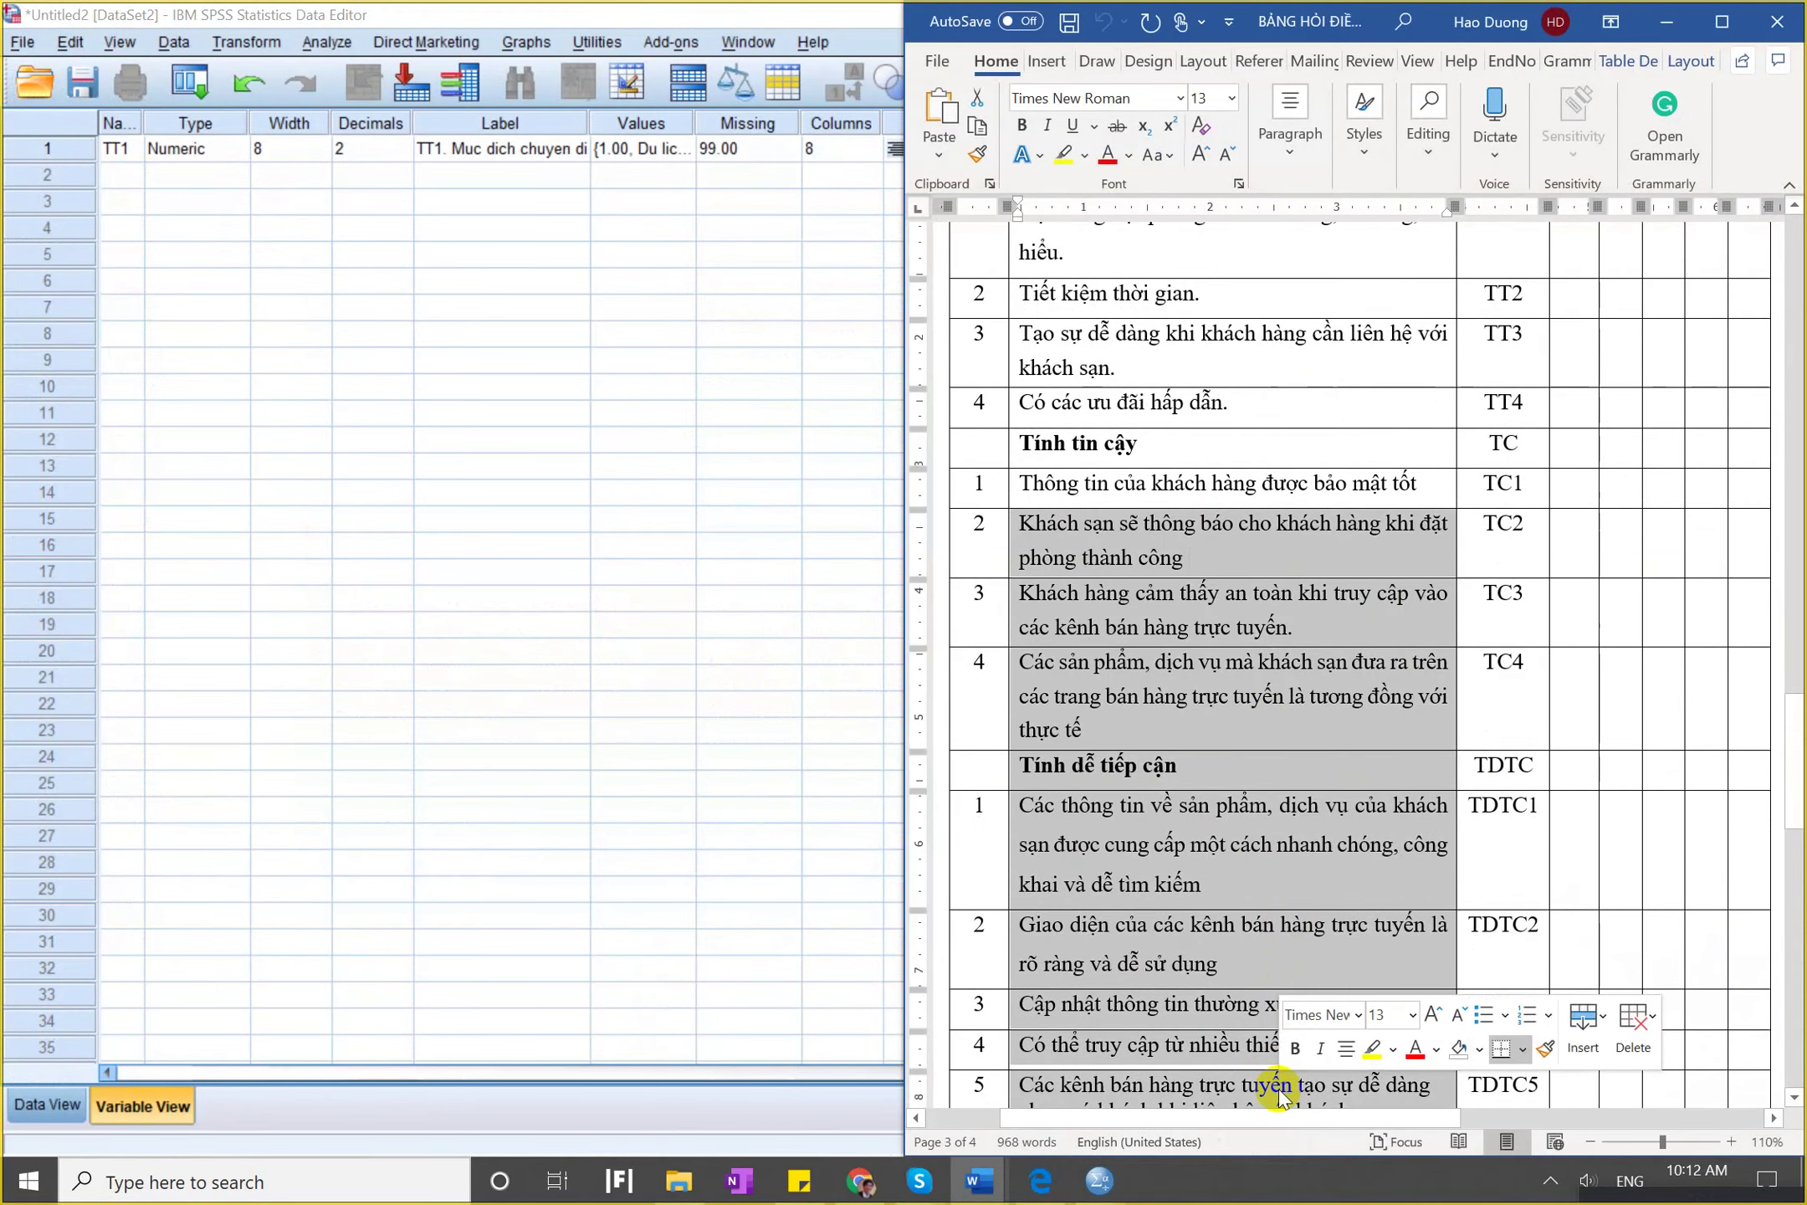
{"action": "scroll", "coordinate": [1278, 1089], "scroll_direction": "up", "scroll_amount": 10}
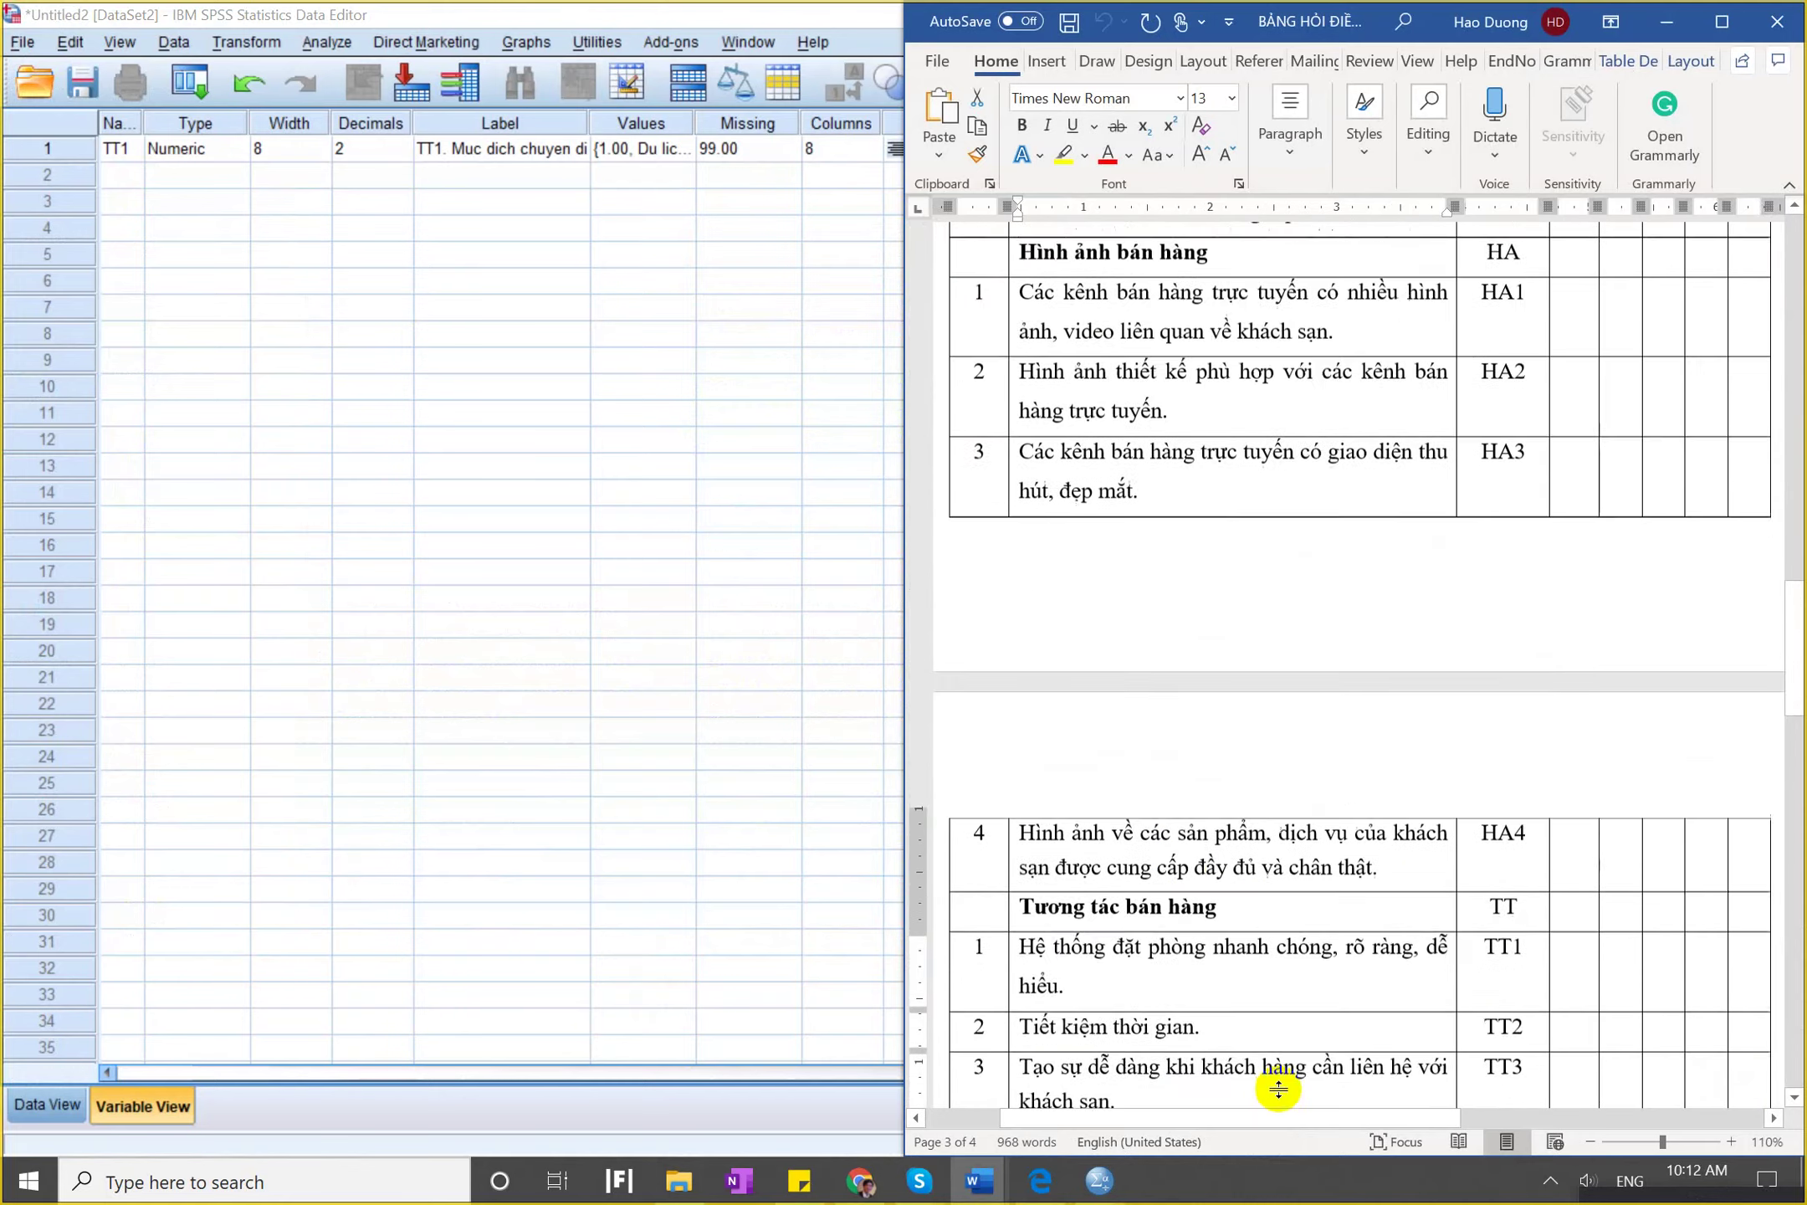
{"action": "scroll", "coordinate": [1197, 900], "scroll_direction": "up", "scroll_amount": 8}
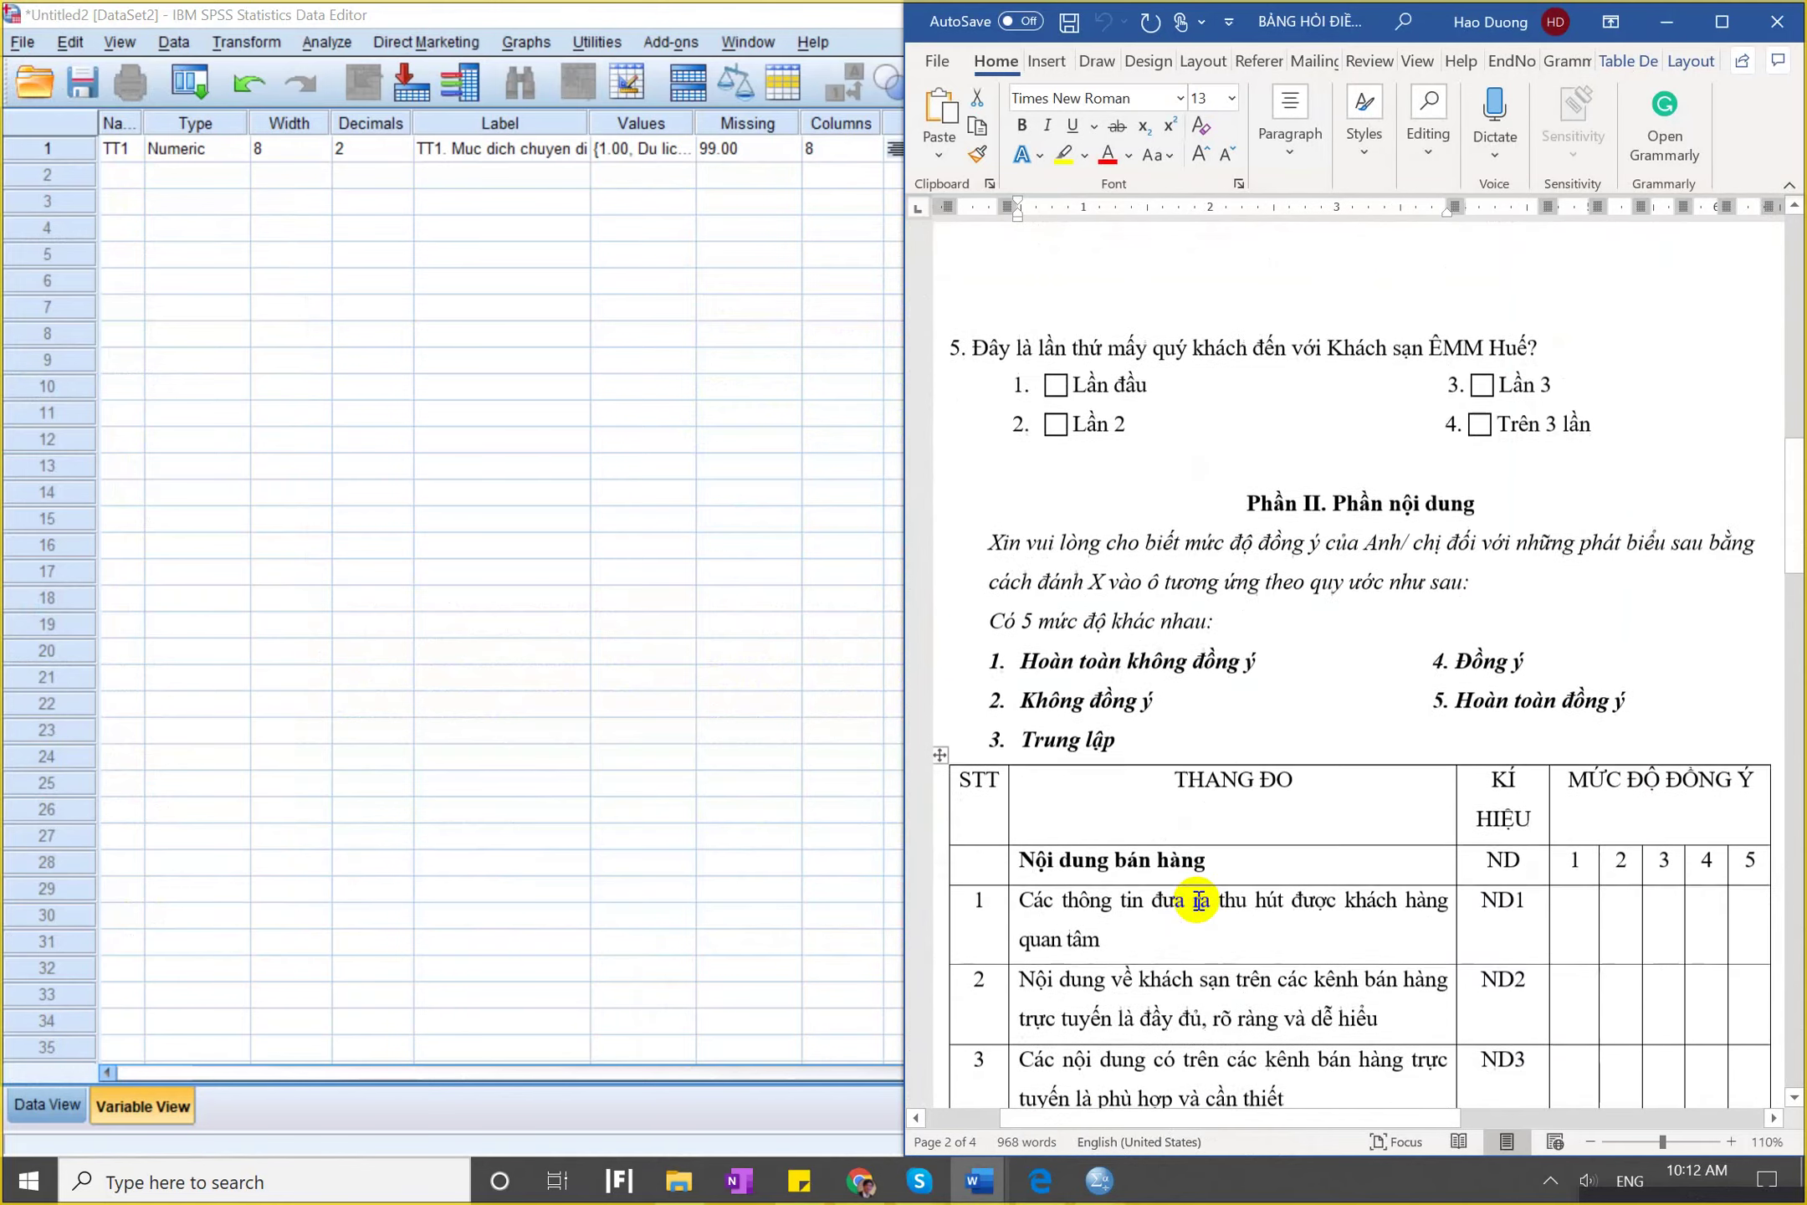
{"action": "scroll", "coordinate": [1058, 726], "scroll_direction": "down", "scroll_amount": 3}
{"action": "left_click_drag", "start_coordinate": [1103, 523], "coordinate": [1198, 540]}
{"action": "scroll", "coordinate": [1291, 673], "scroll_direction": "down", "scroll_amount": 20}
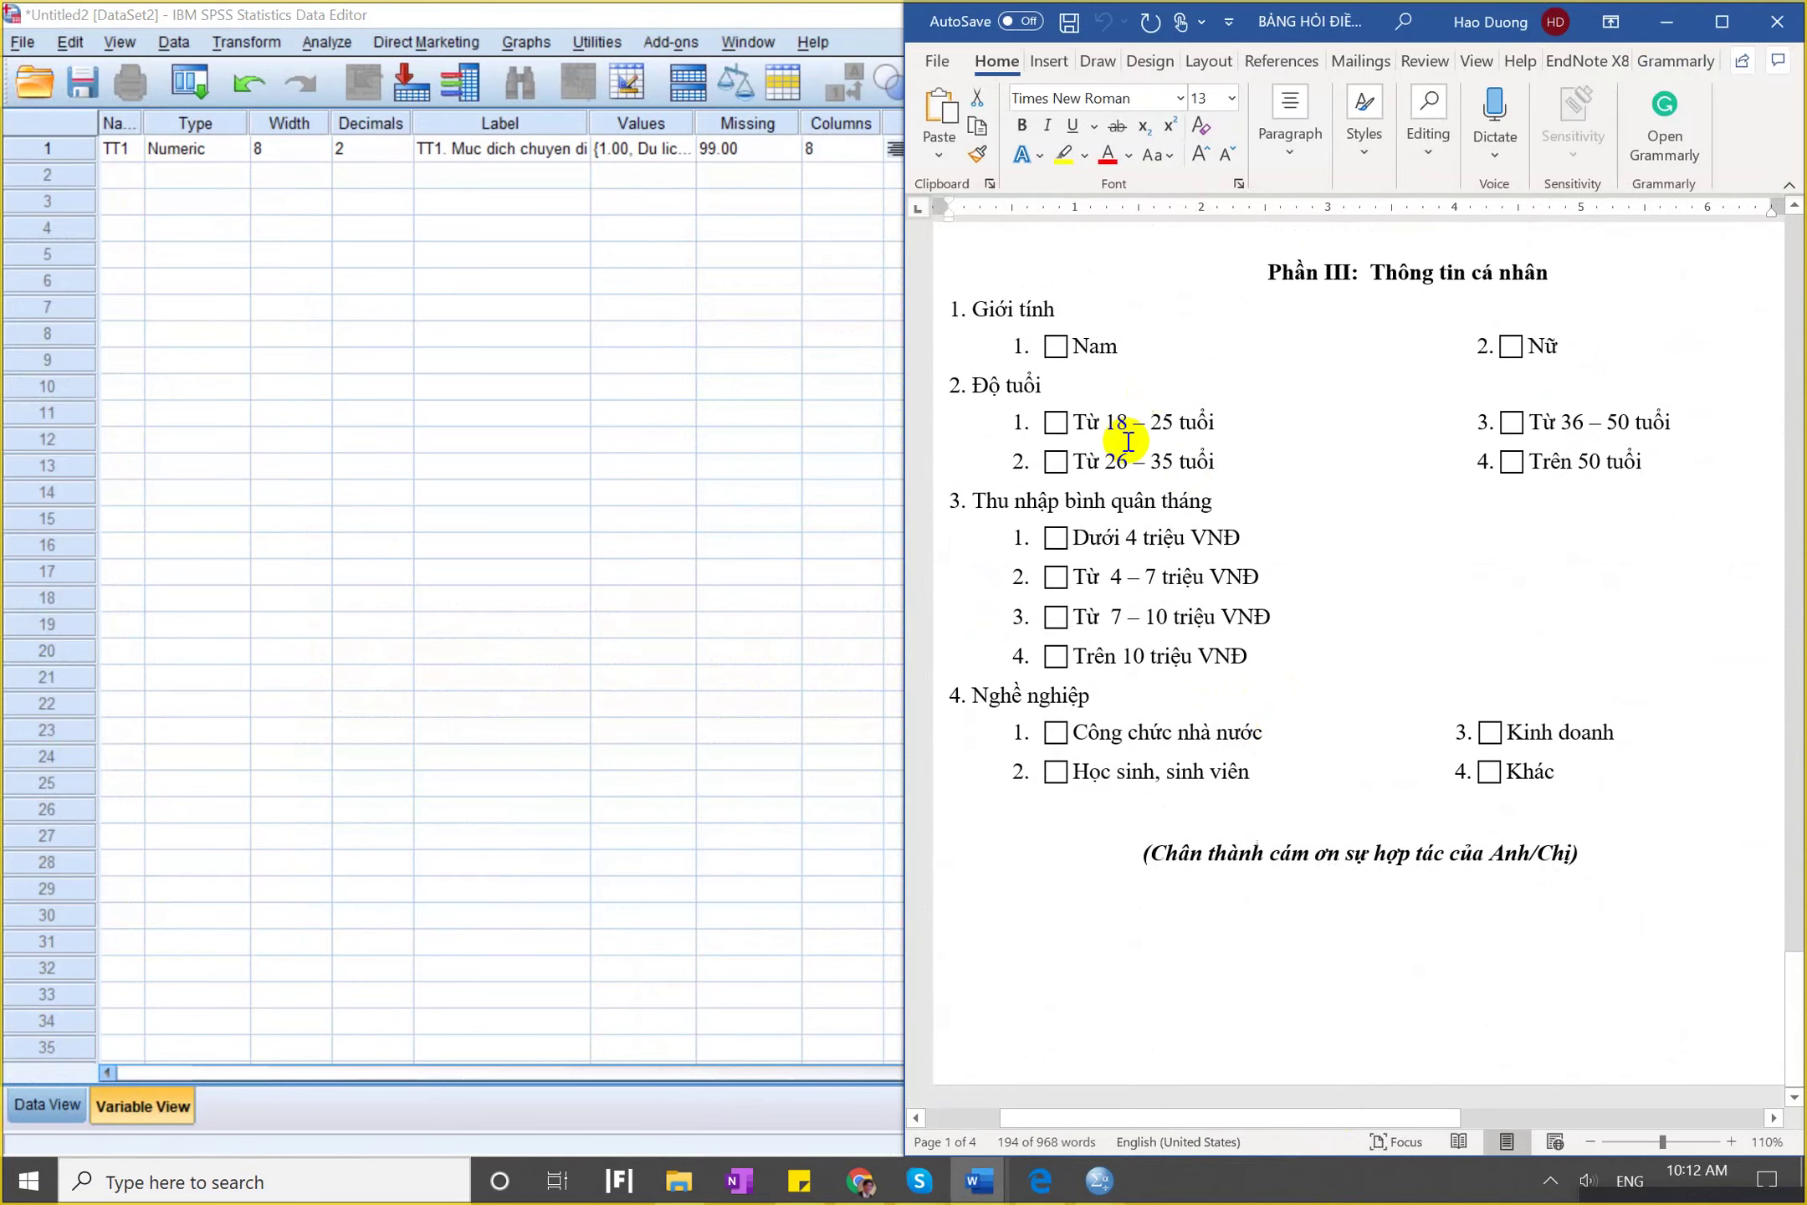
Return to SPSS, select Nominal again for TT1 and view the measure options in empty row 14.
{"action": "left_click", "coordinate": [736, 579]}
{"action": "left_click", "coordinate": [1085, 156]}
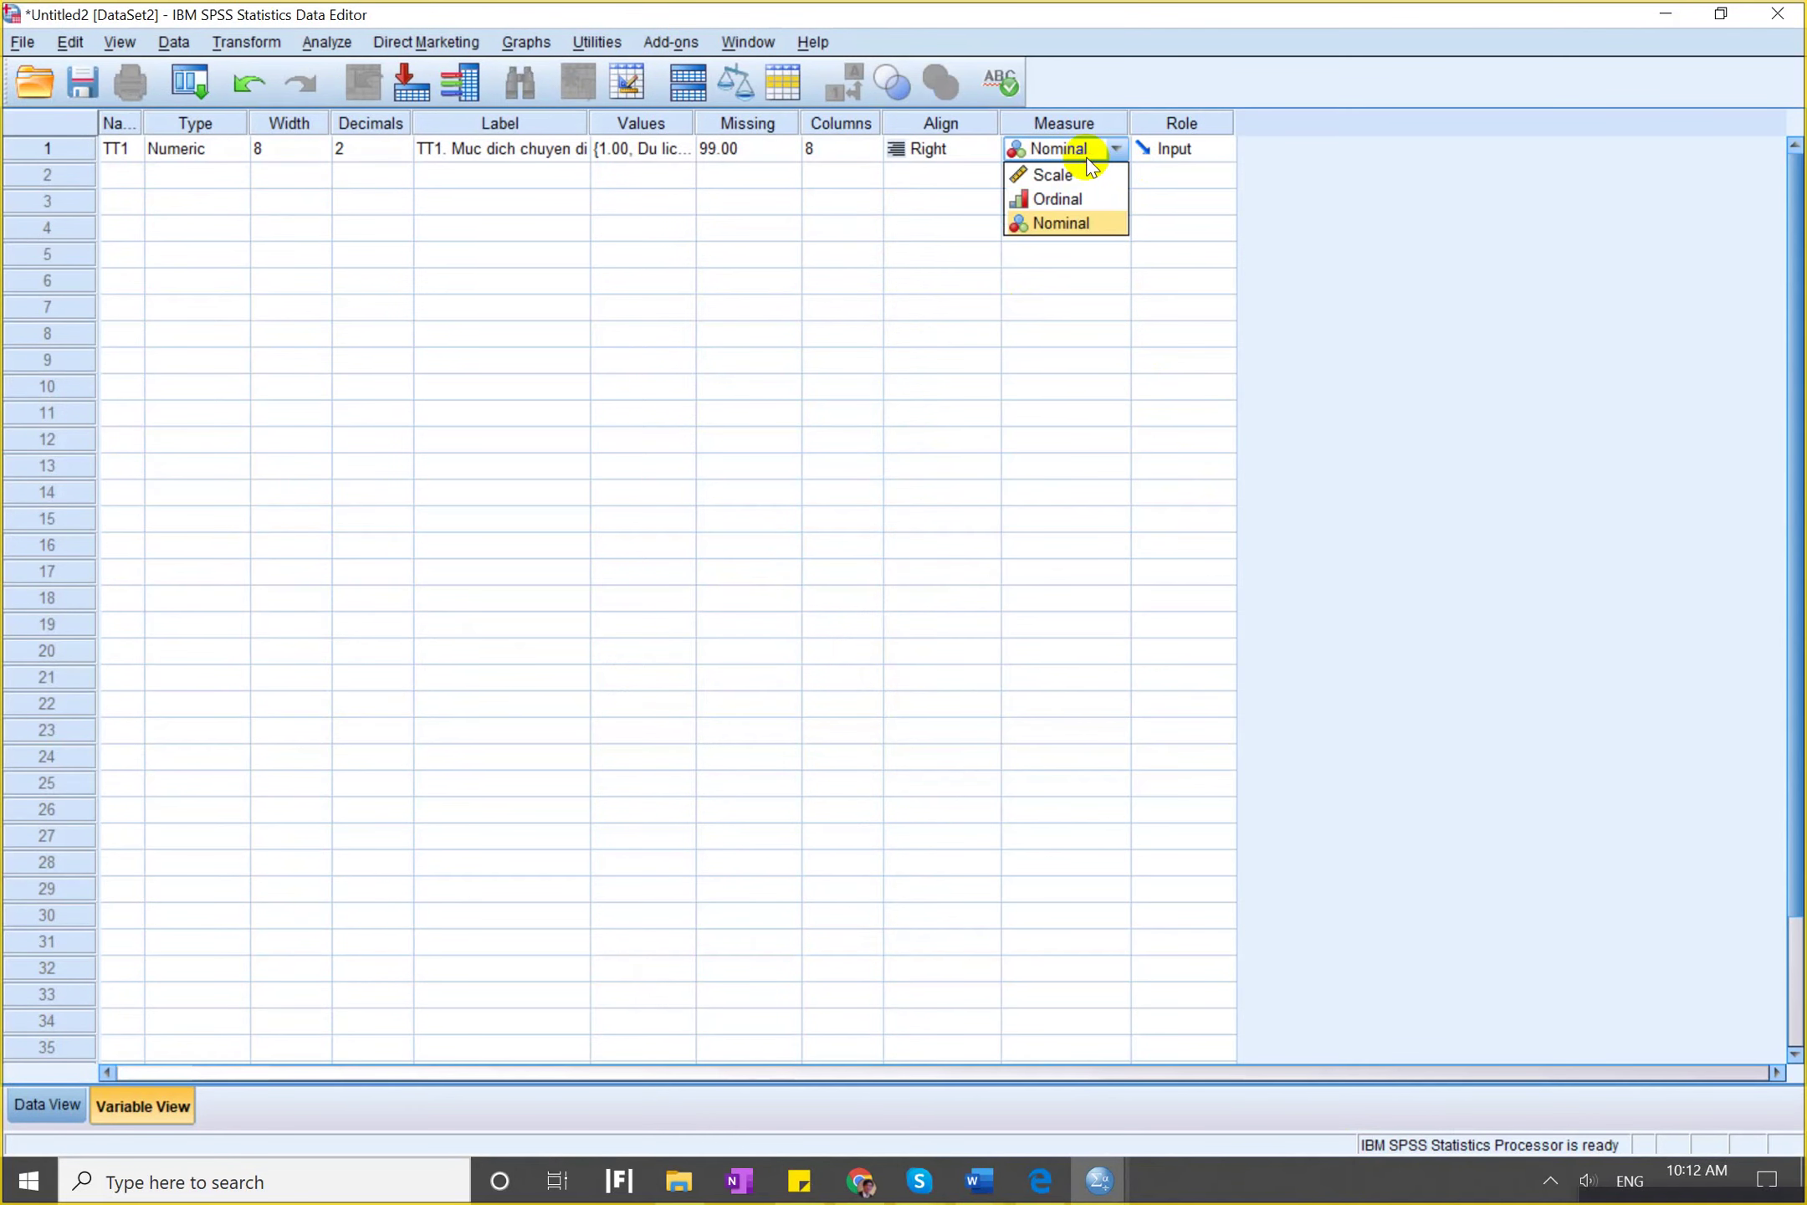
{"action": "left_click", "coordinate": [1068, 221]}
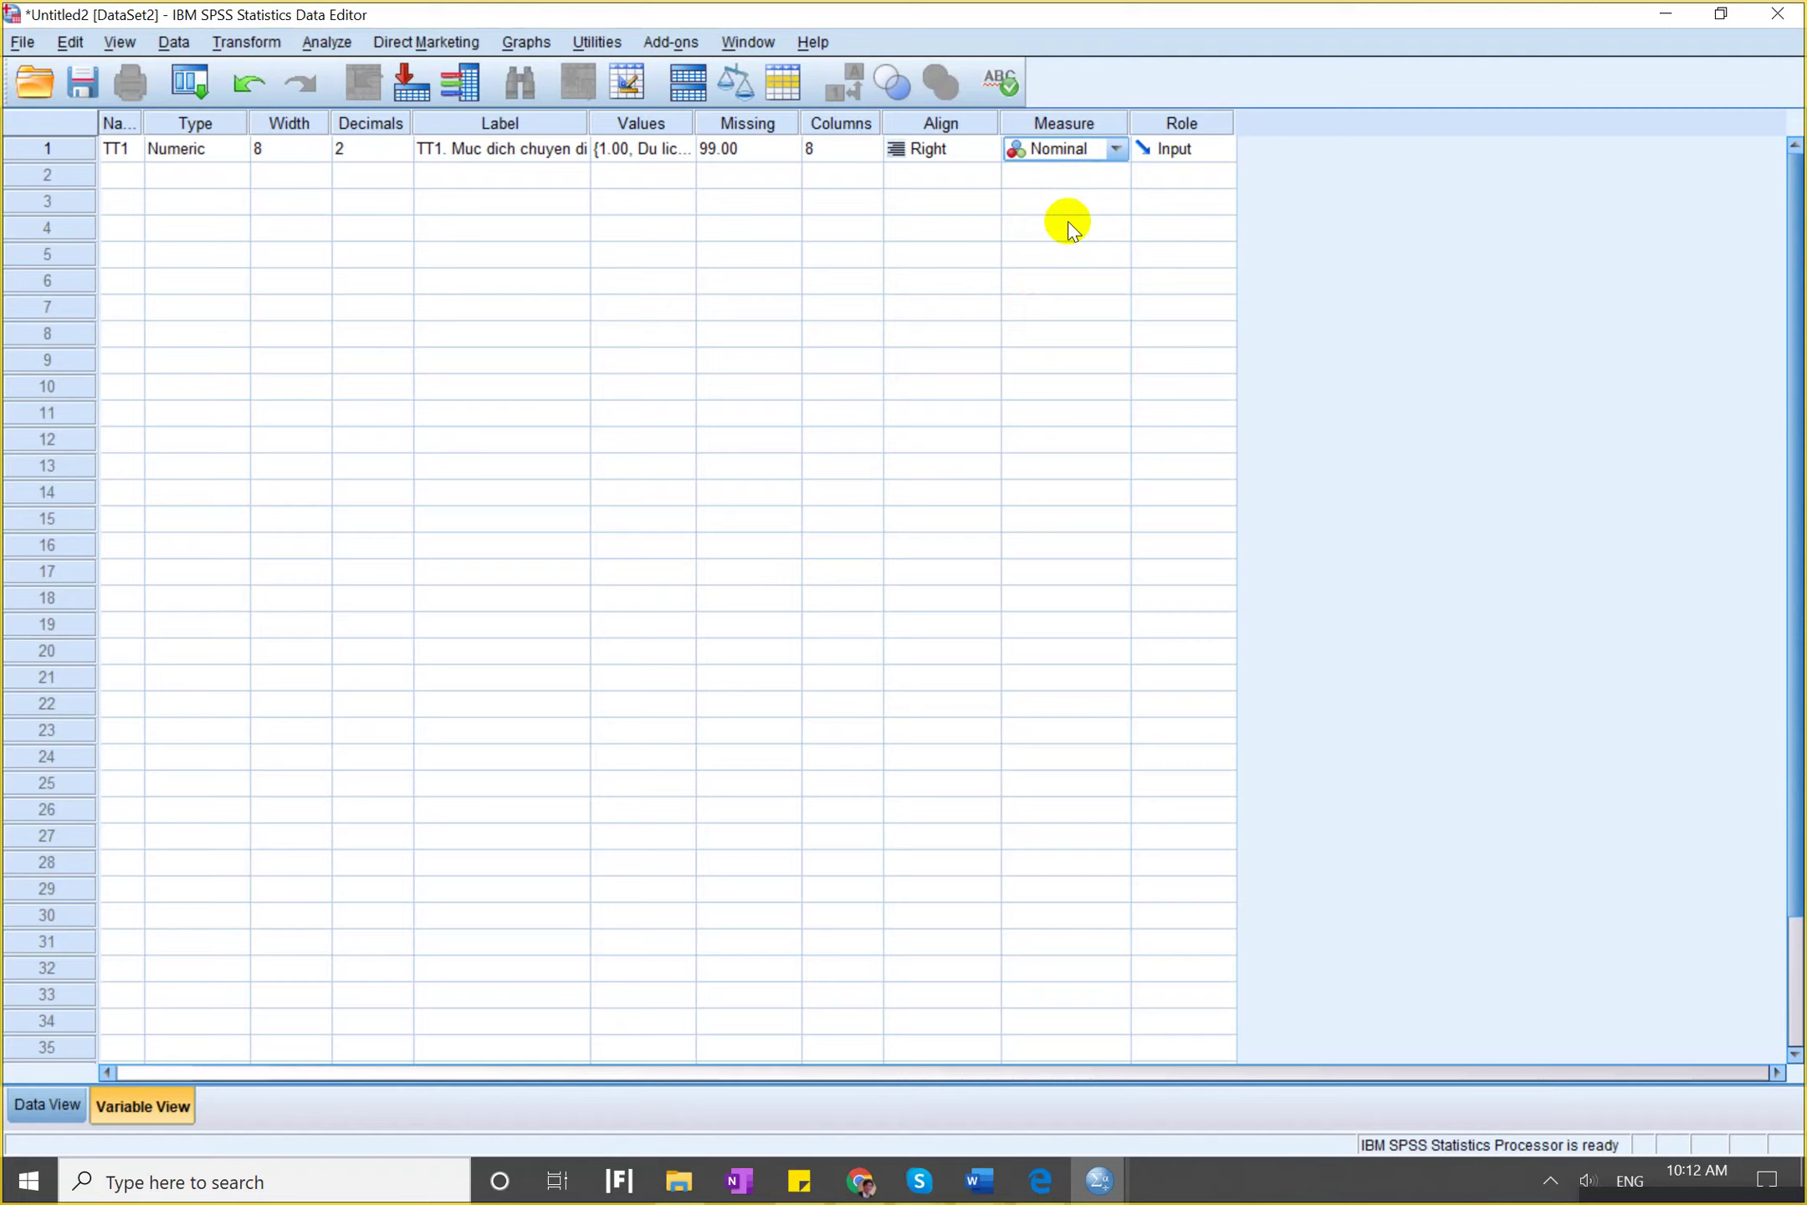
{"action": "left_click", "coordinate": [1087, 486]}
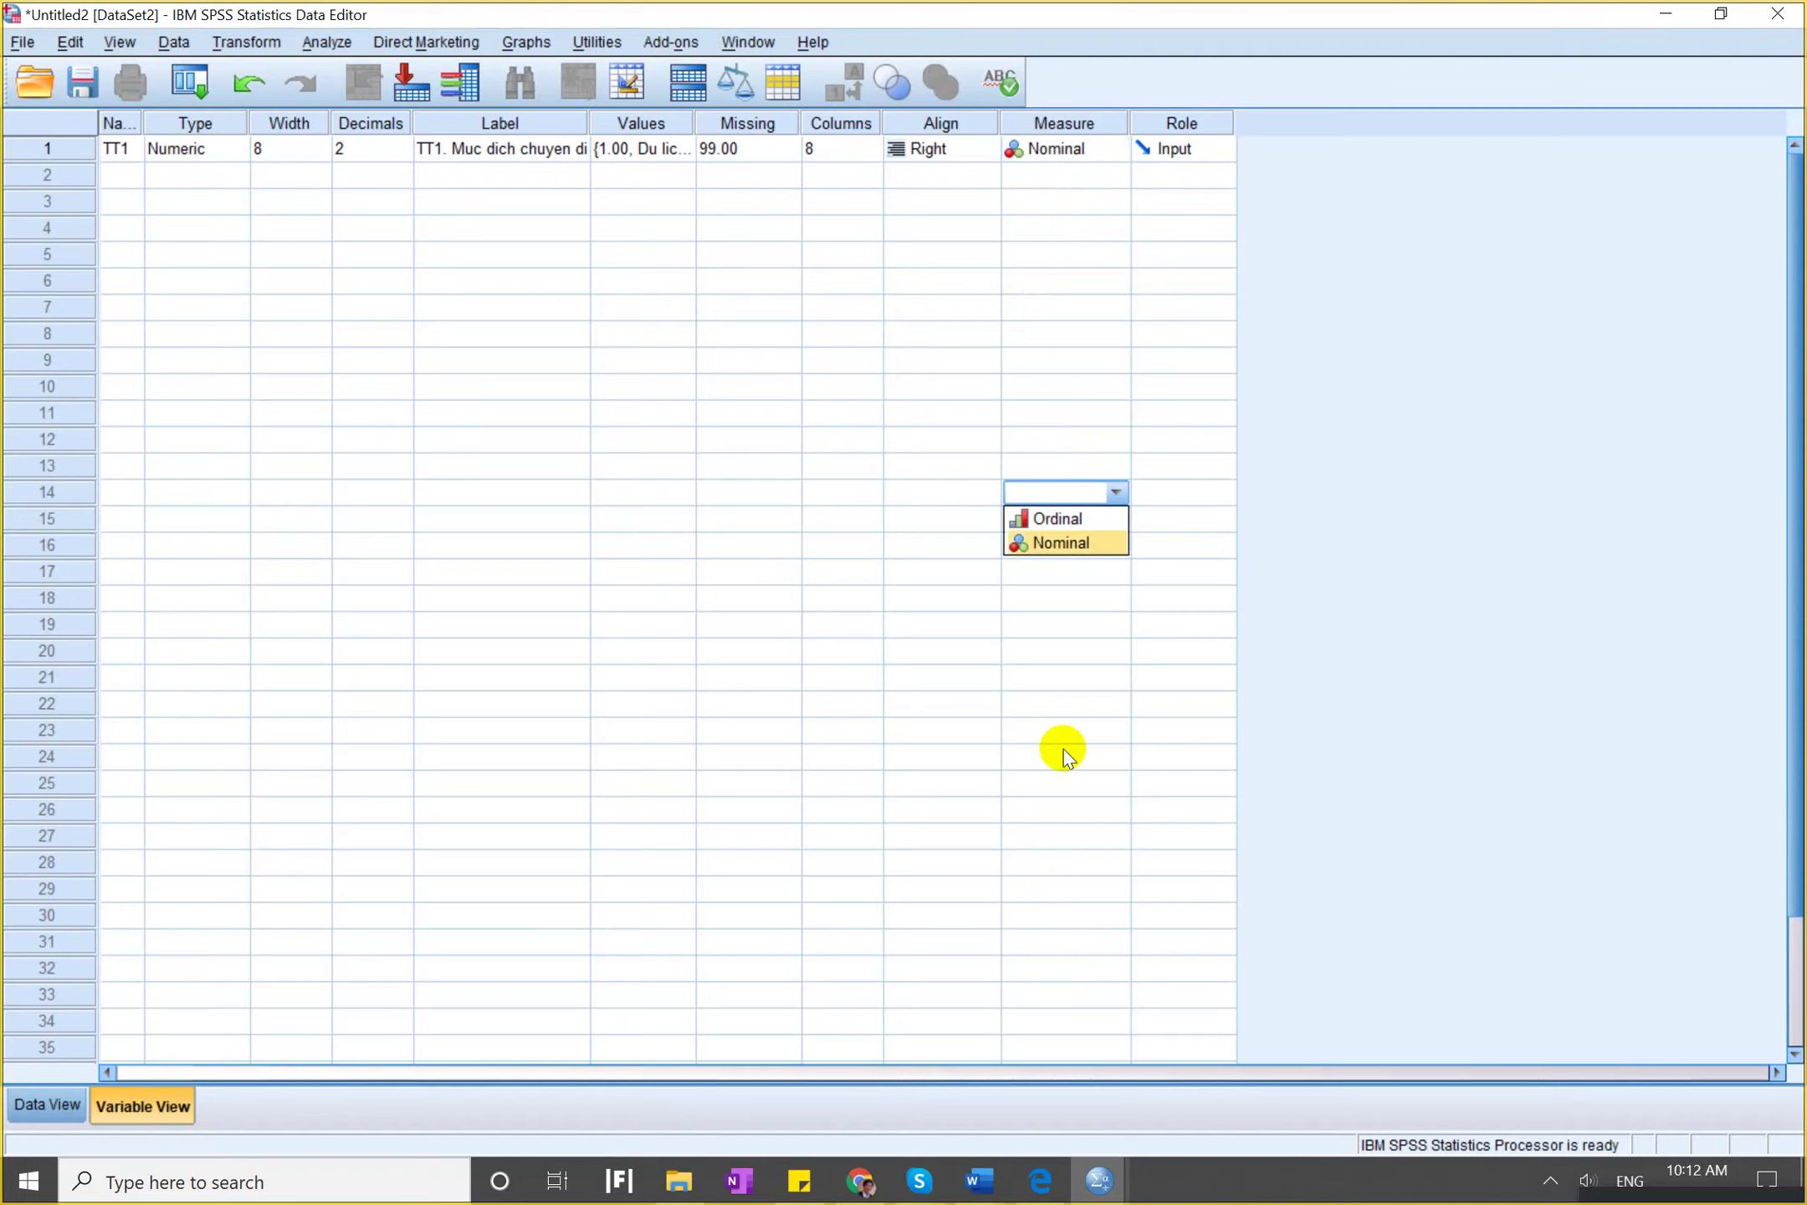
Switch to Word to look over the report draft and the questionnaire's scale items, and return to the Untitled2 dataset in SPSS.
{"action": "left_click", "coordinate": [979, 1180]}
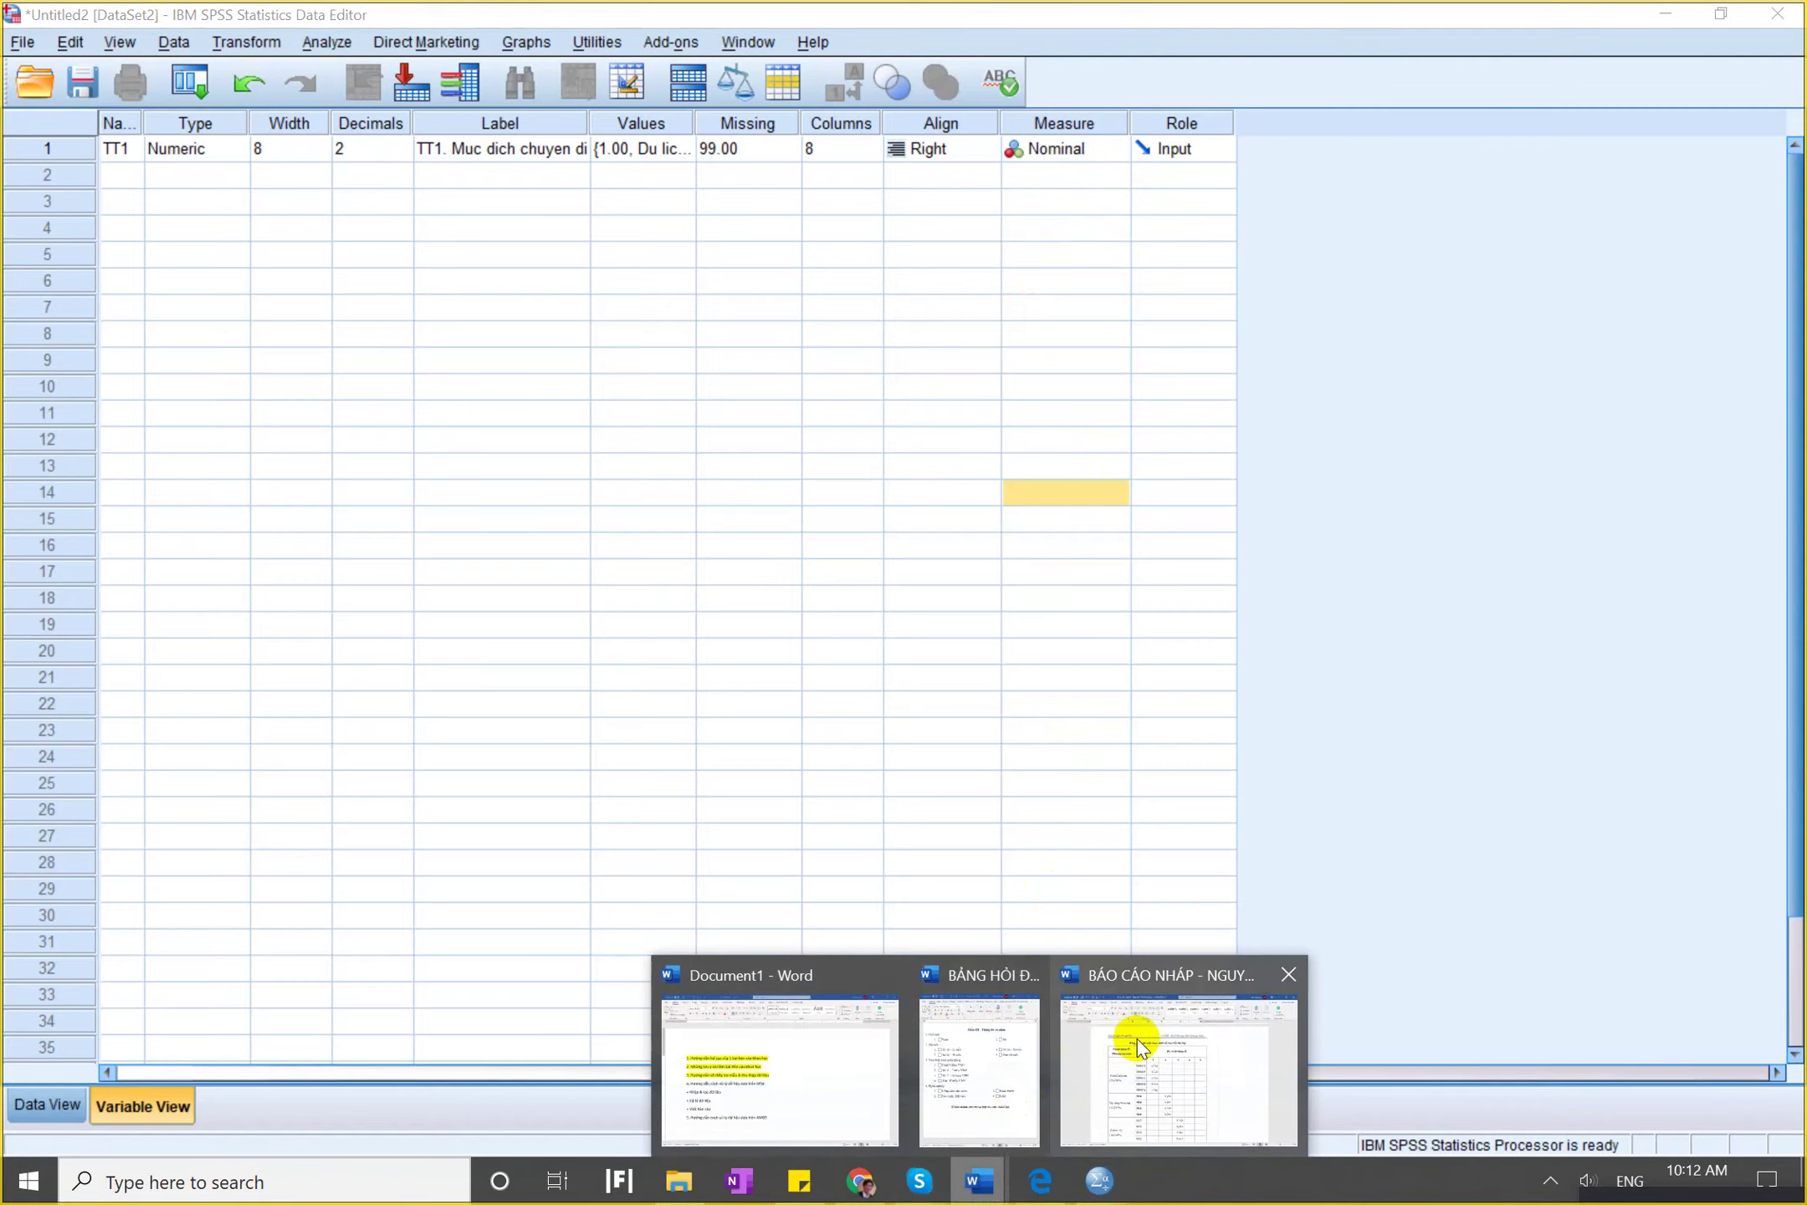
{"action": "left_click", "coordinate": [1139, 1045]}
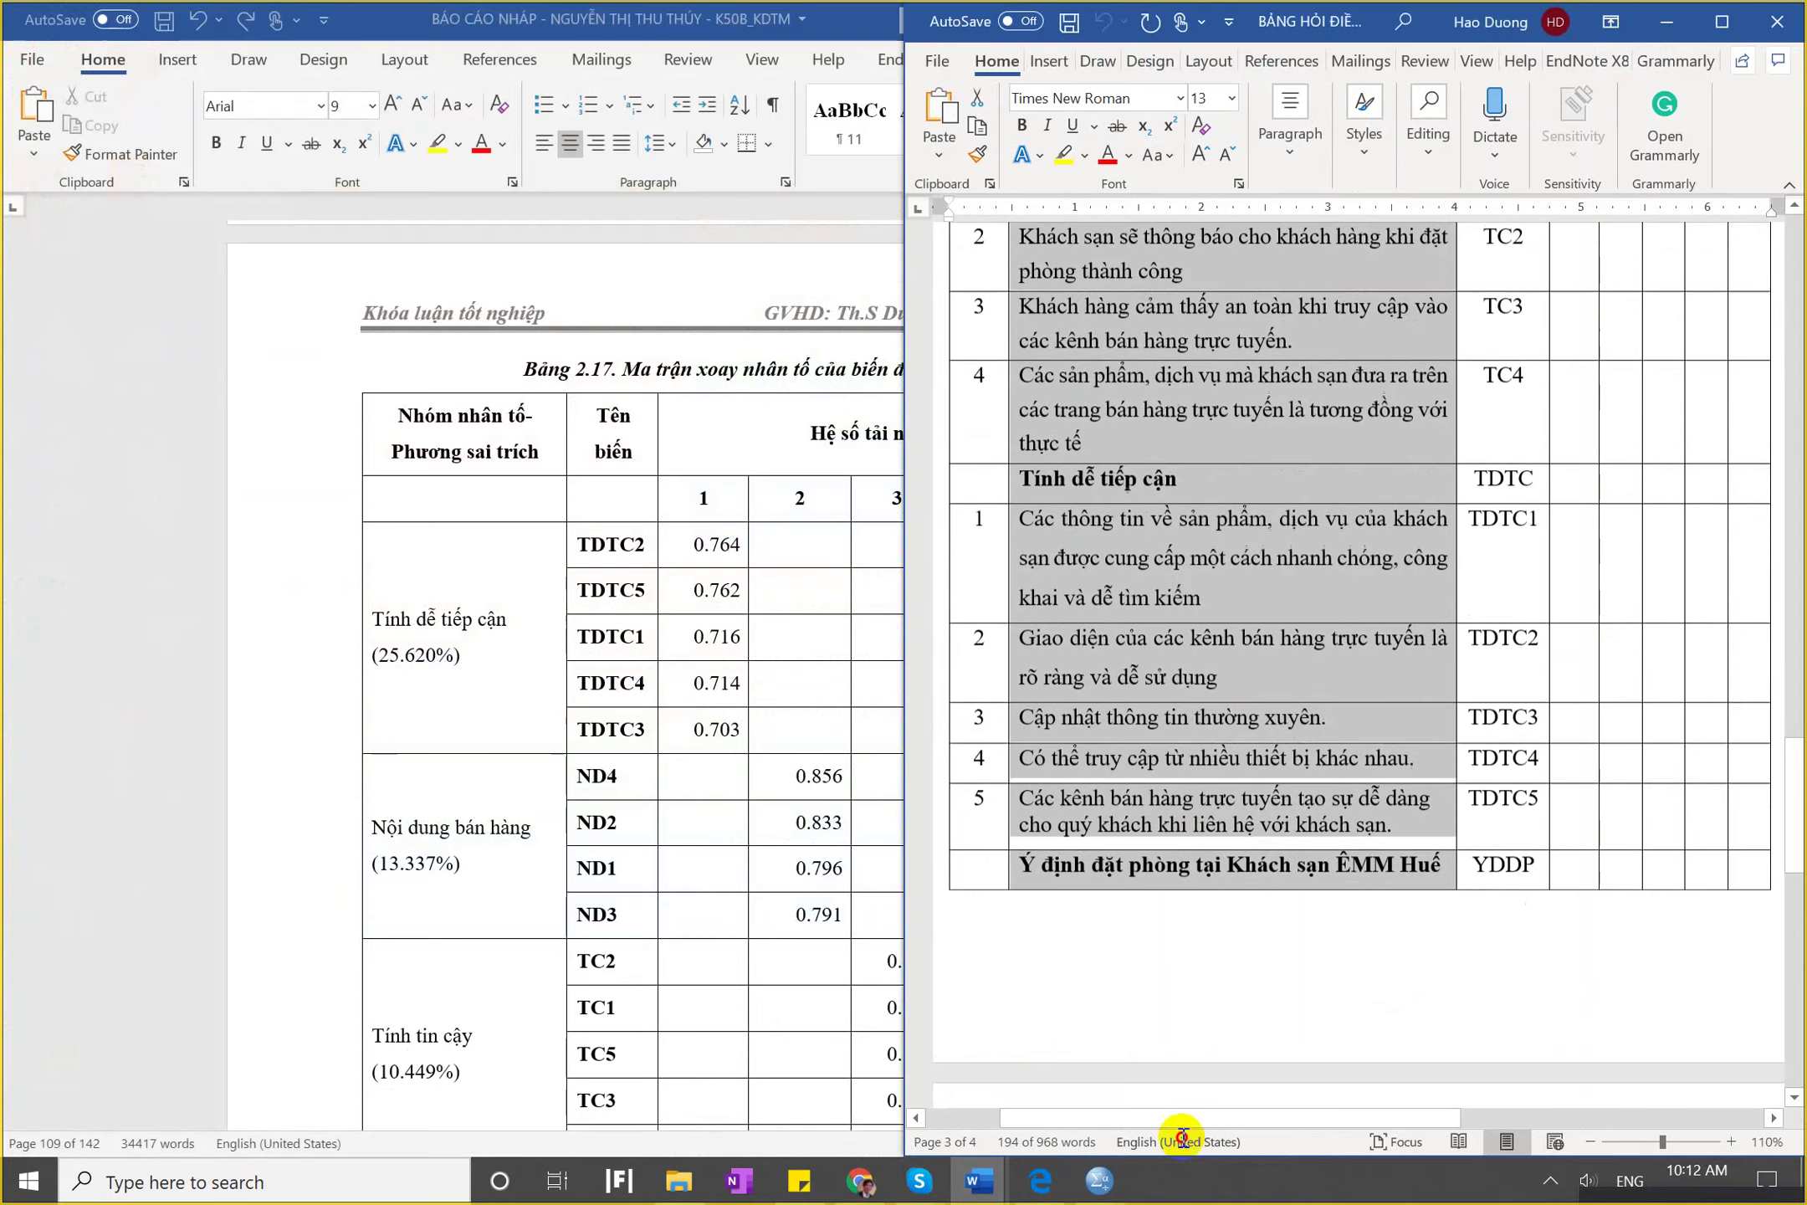
{"action": "scroll", "coordinate": [1157, 956], "scroll_direction": "down", "scroll_amount": 2}
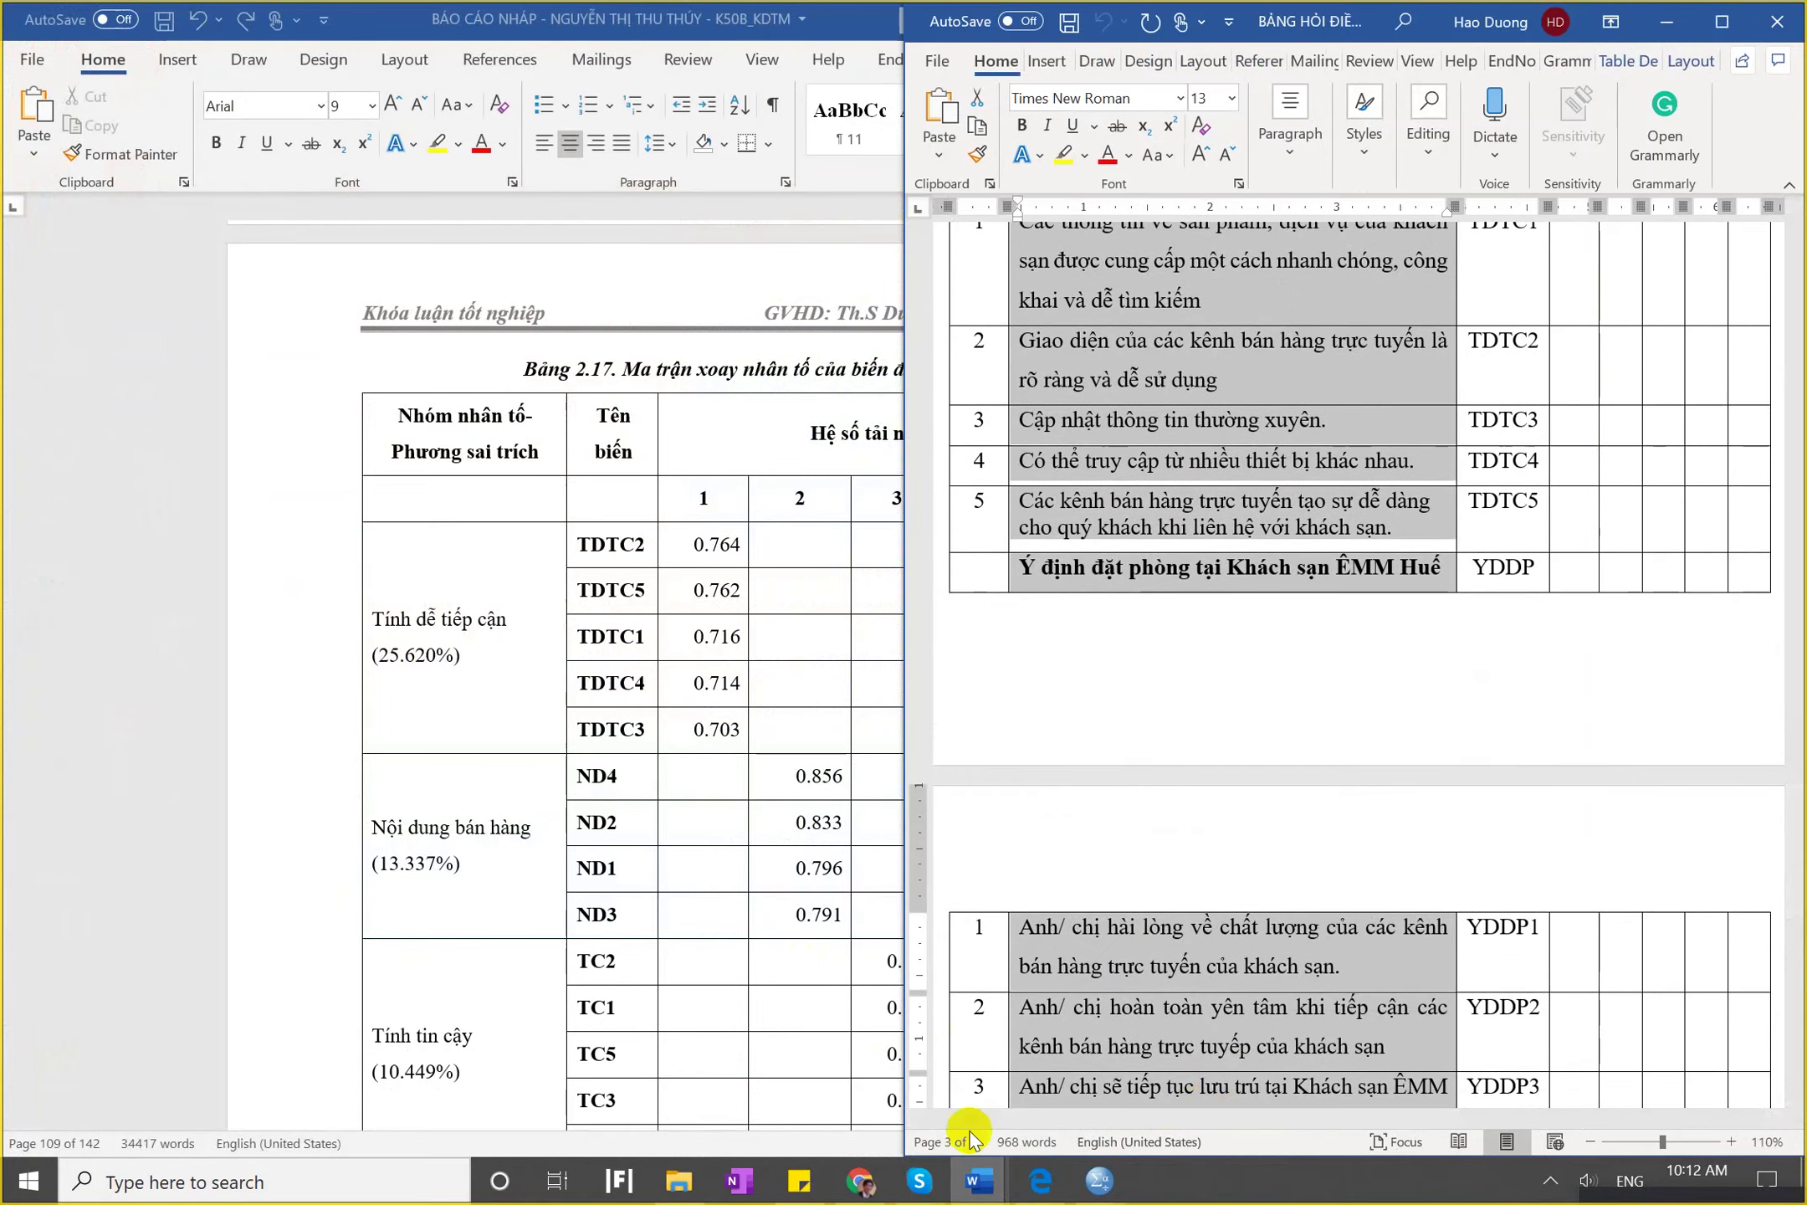
{"action": "left_click", "coordinate": [1098, 1179]}
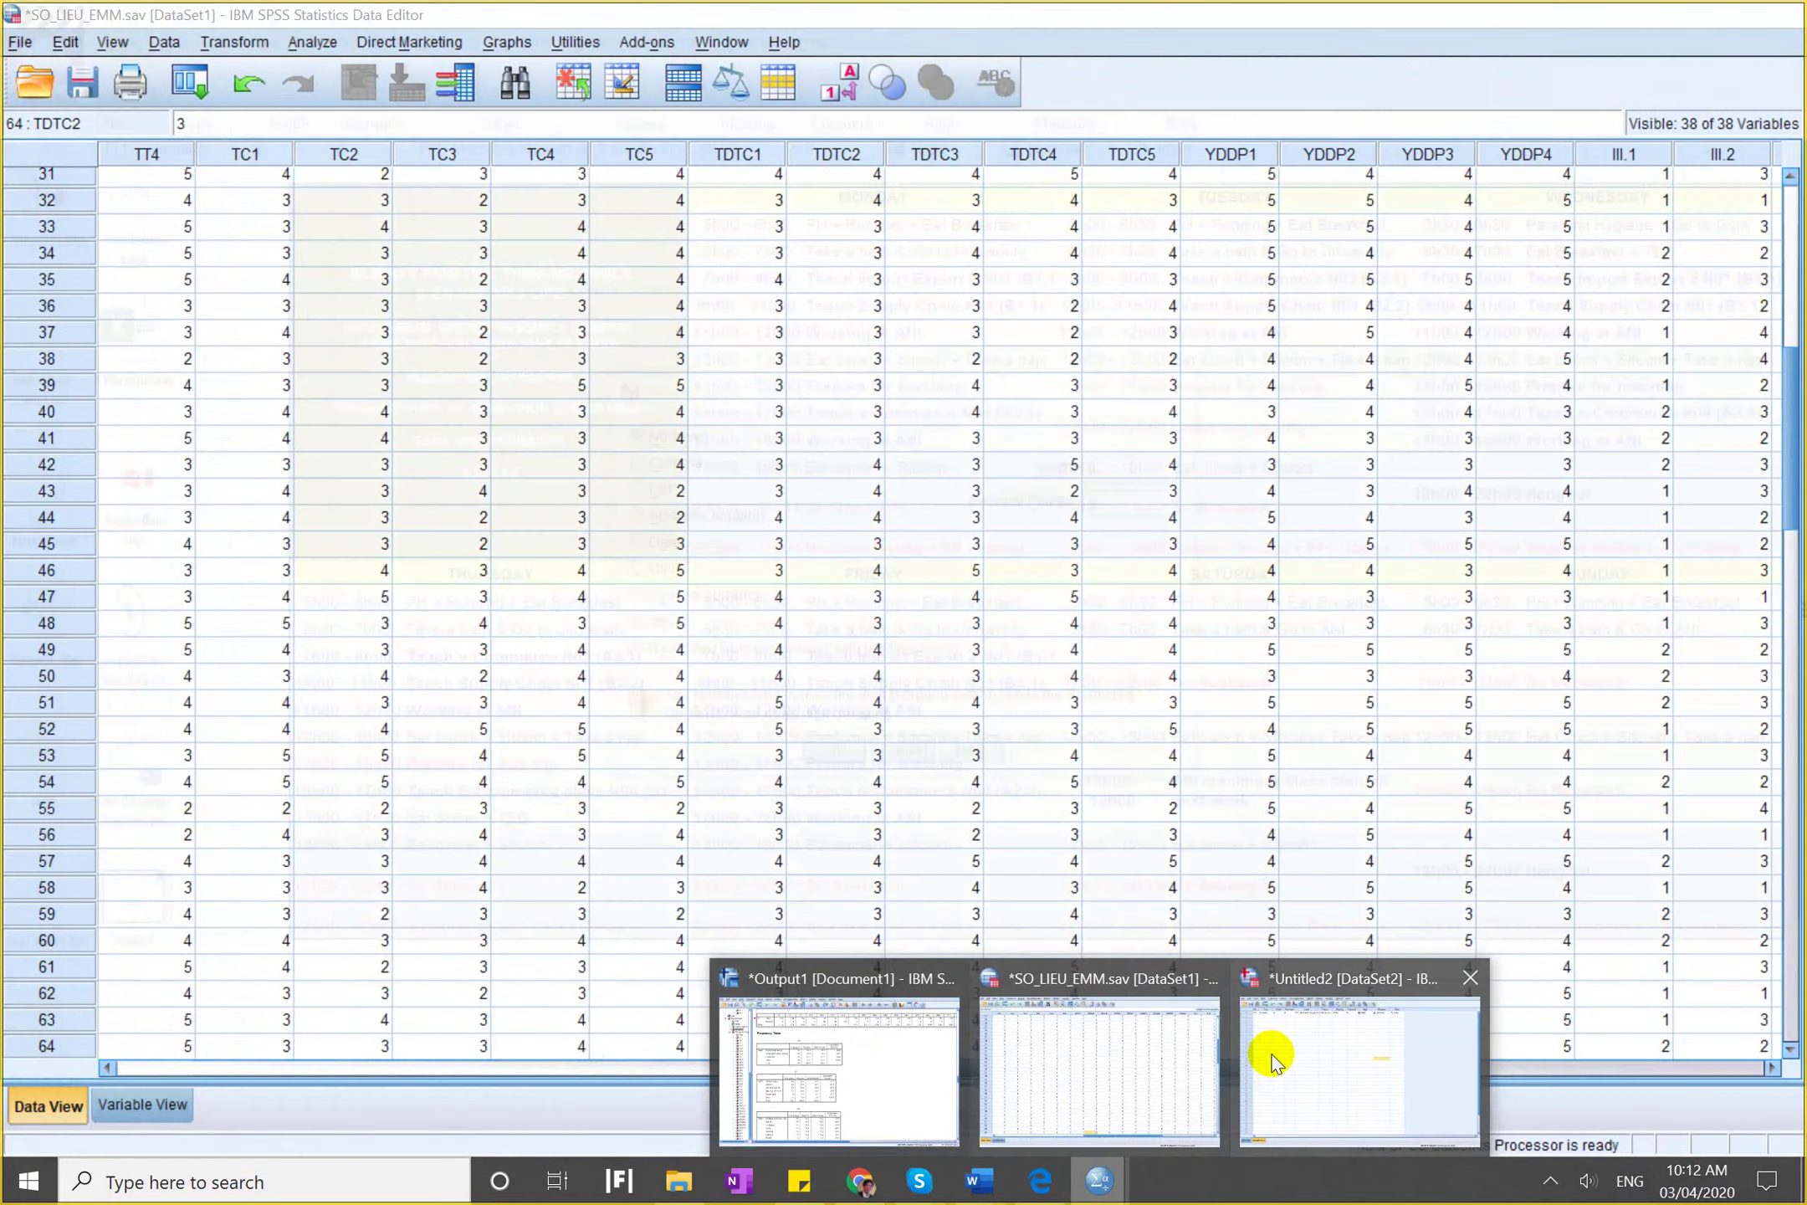
{"action": "left_click", "coordinate": [1267, 1058]}
{"action": "key", "text": "Escape"}
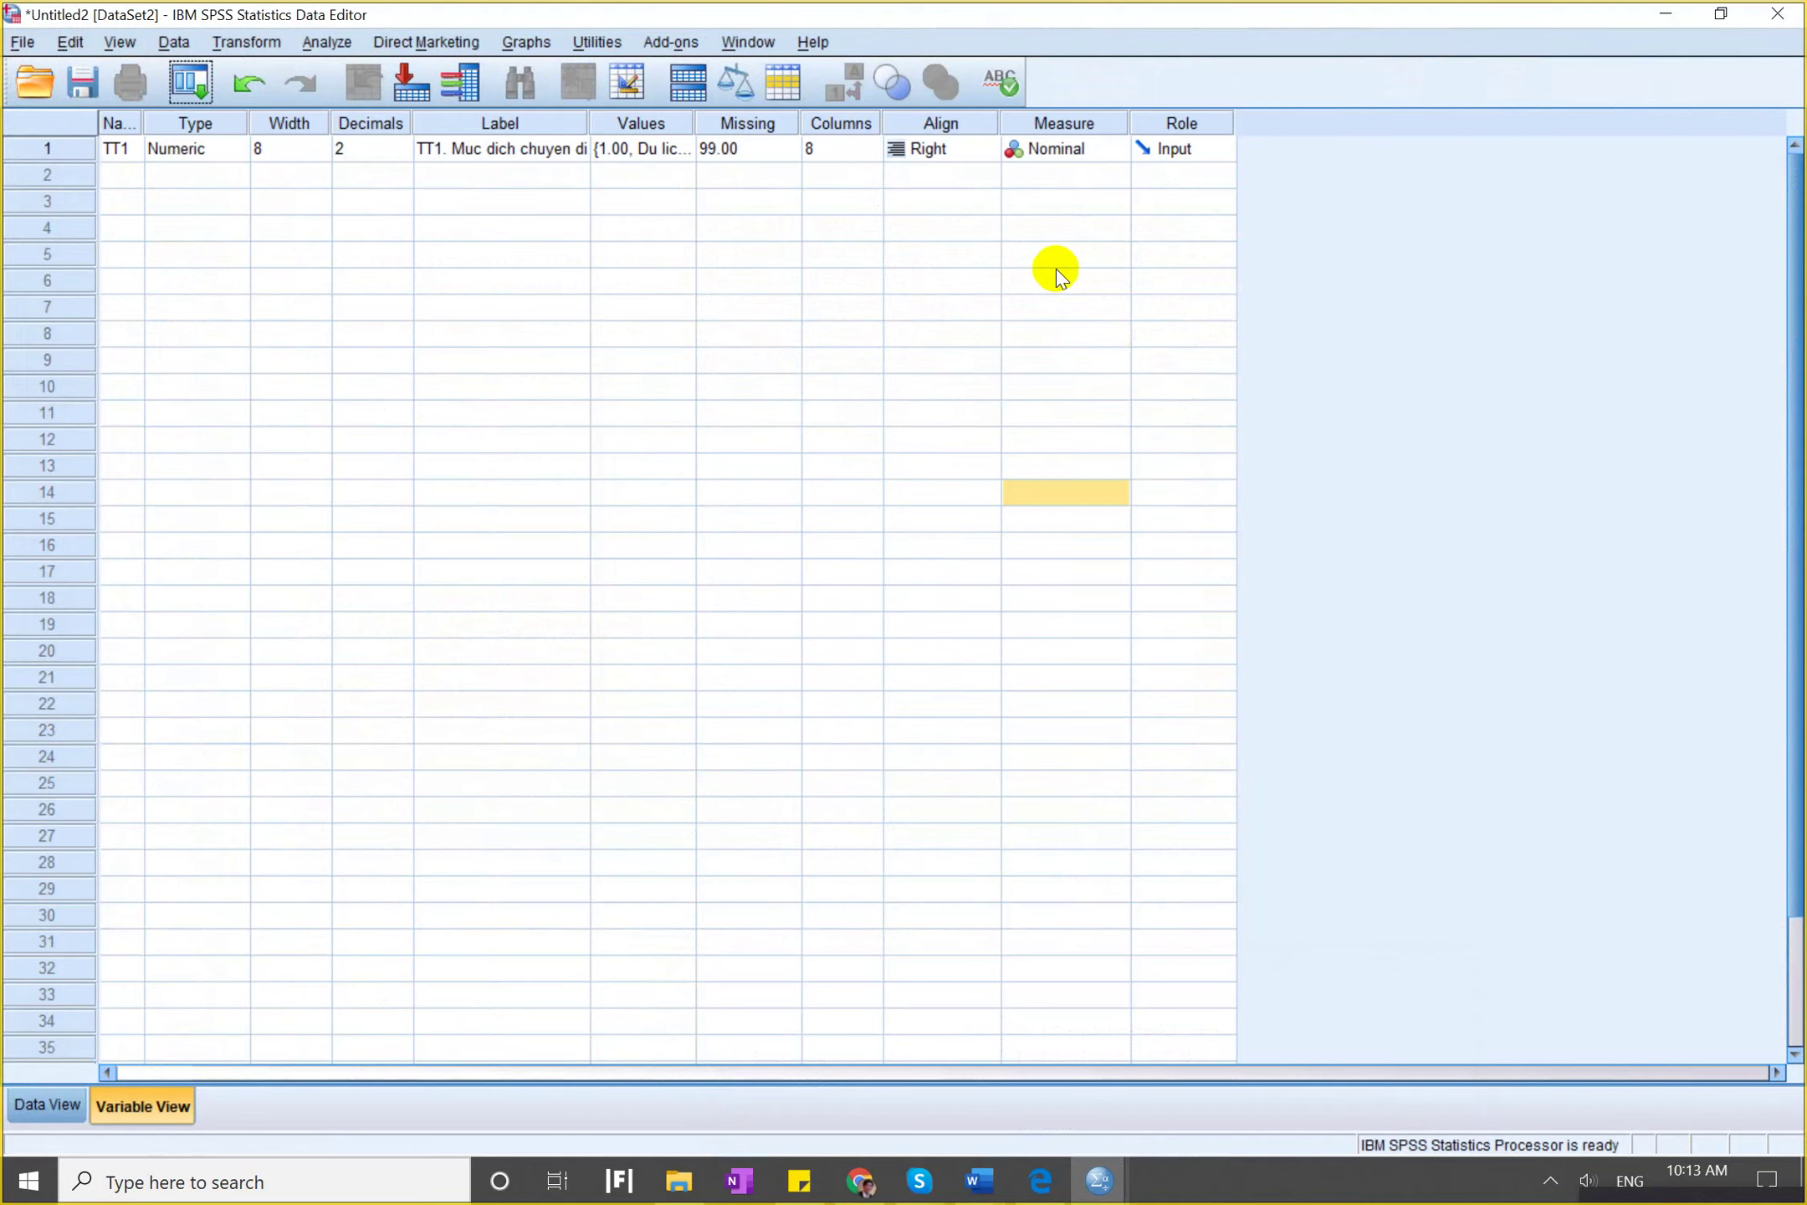
Review the measurement level options available in the empty rows and for variable TT1.
{"action": "left_click", "coordinate": [1050, 261]}
{"action": "left_click", "coordinate": [1047, 238]}
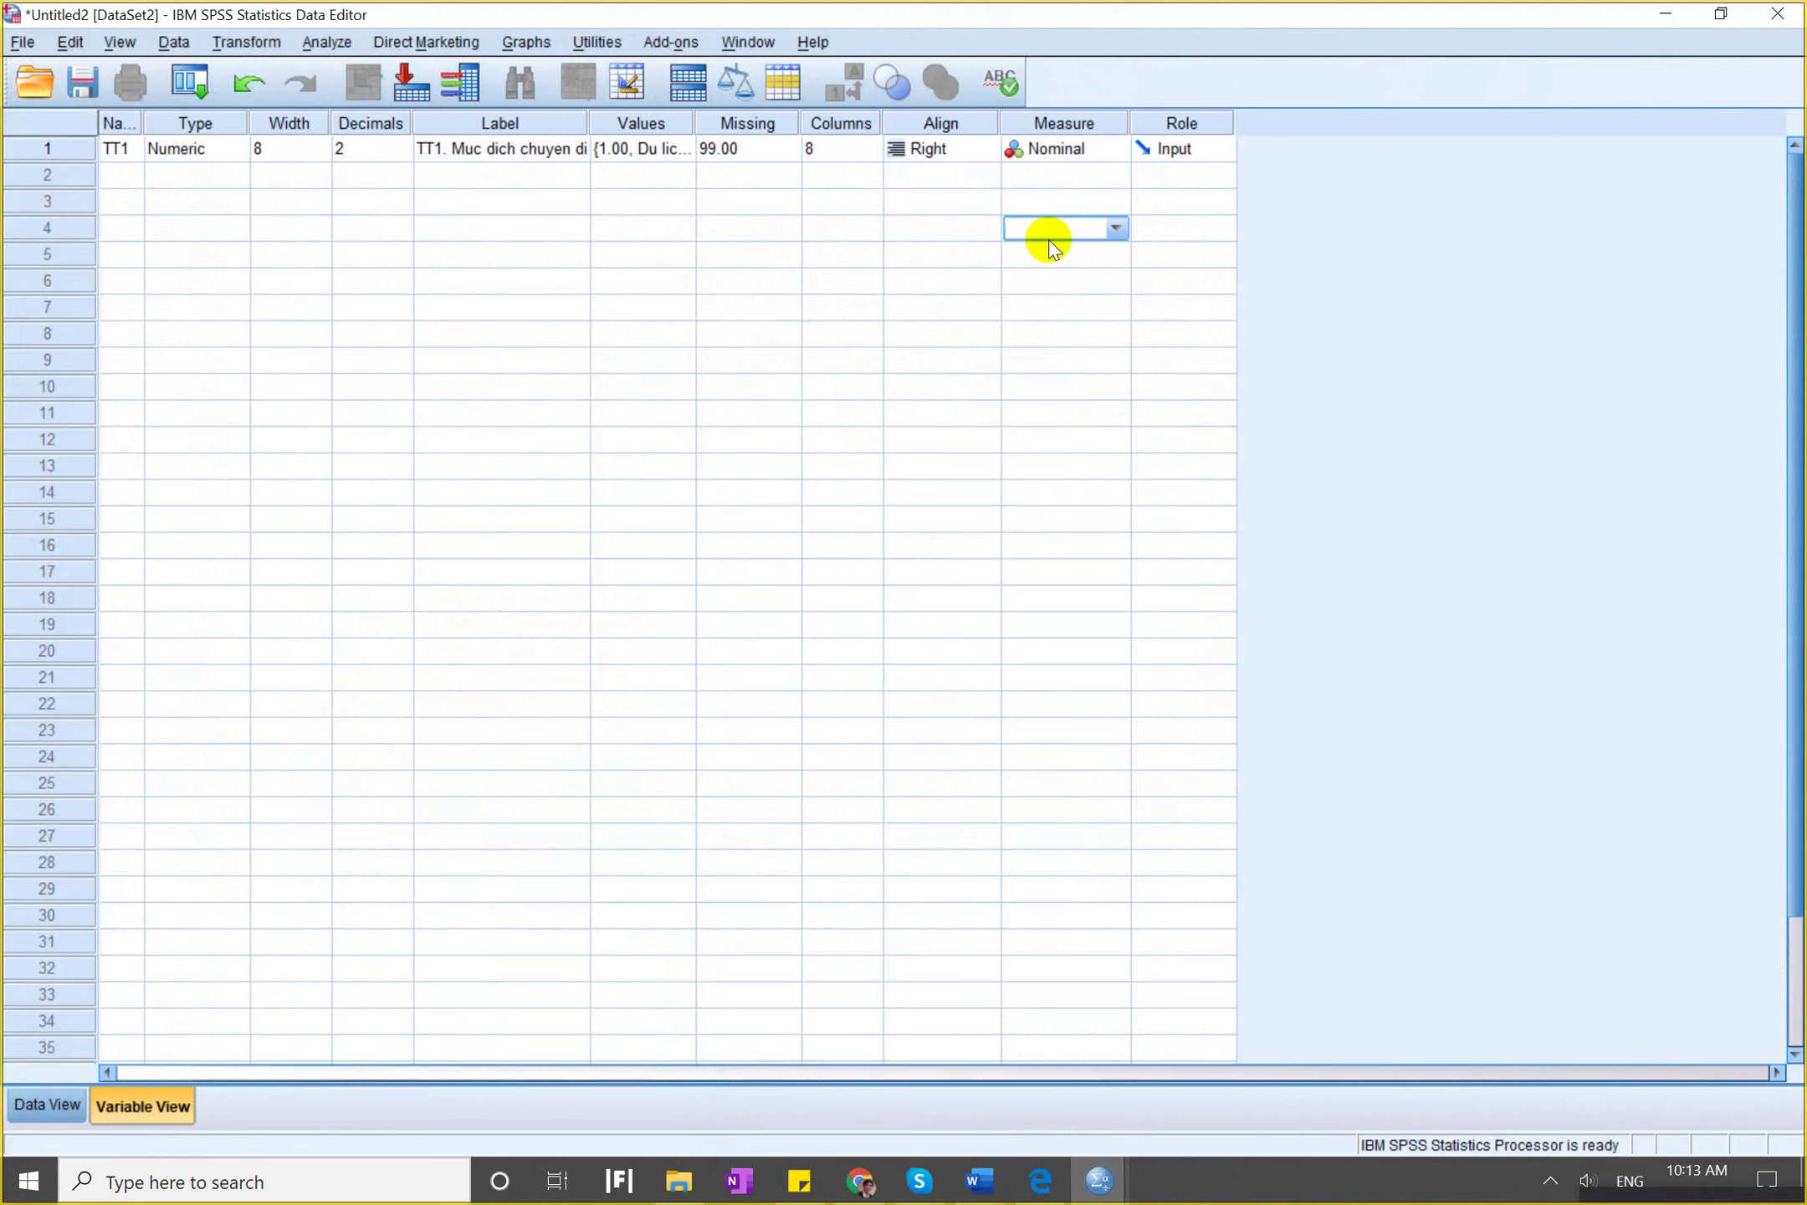
{"action": "left_click", "coordinate": [1116, 227]}
{"action": "left_click", "coordinate": [1032, 408]}
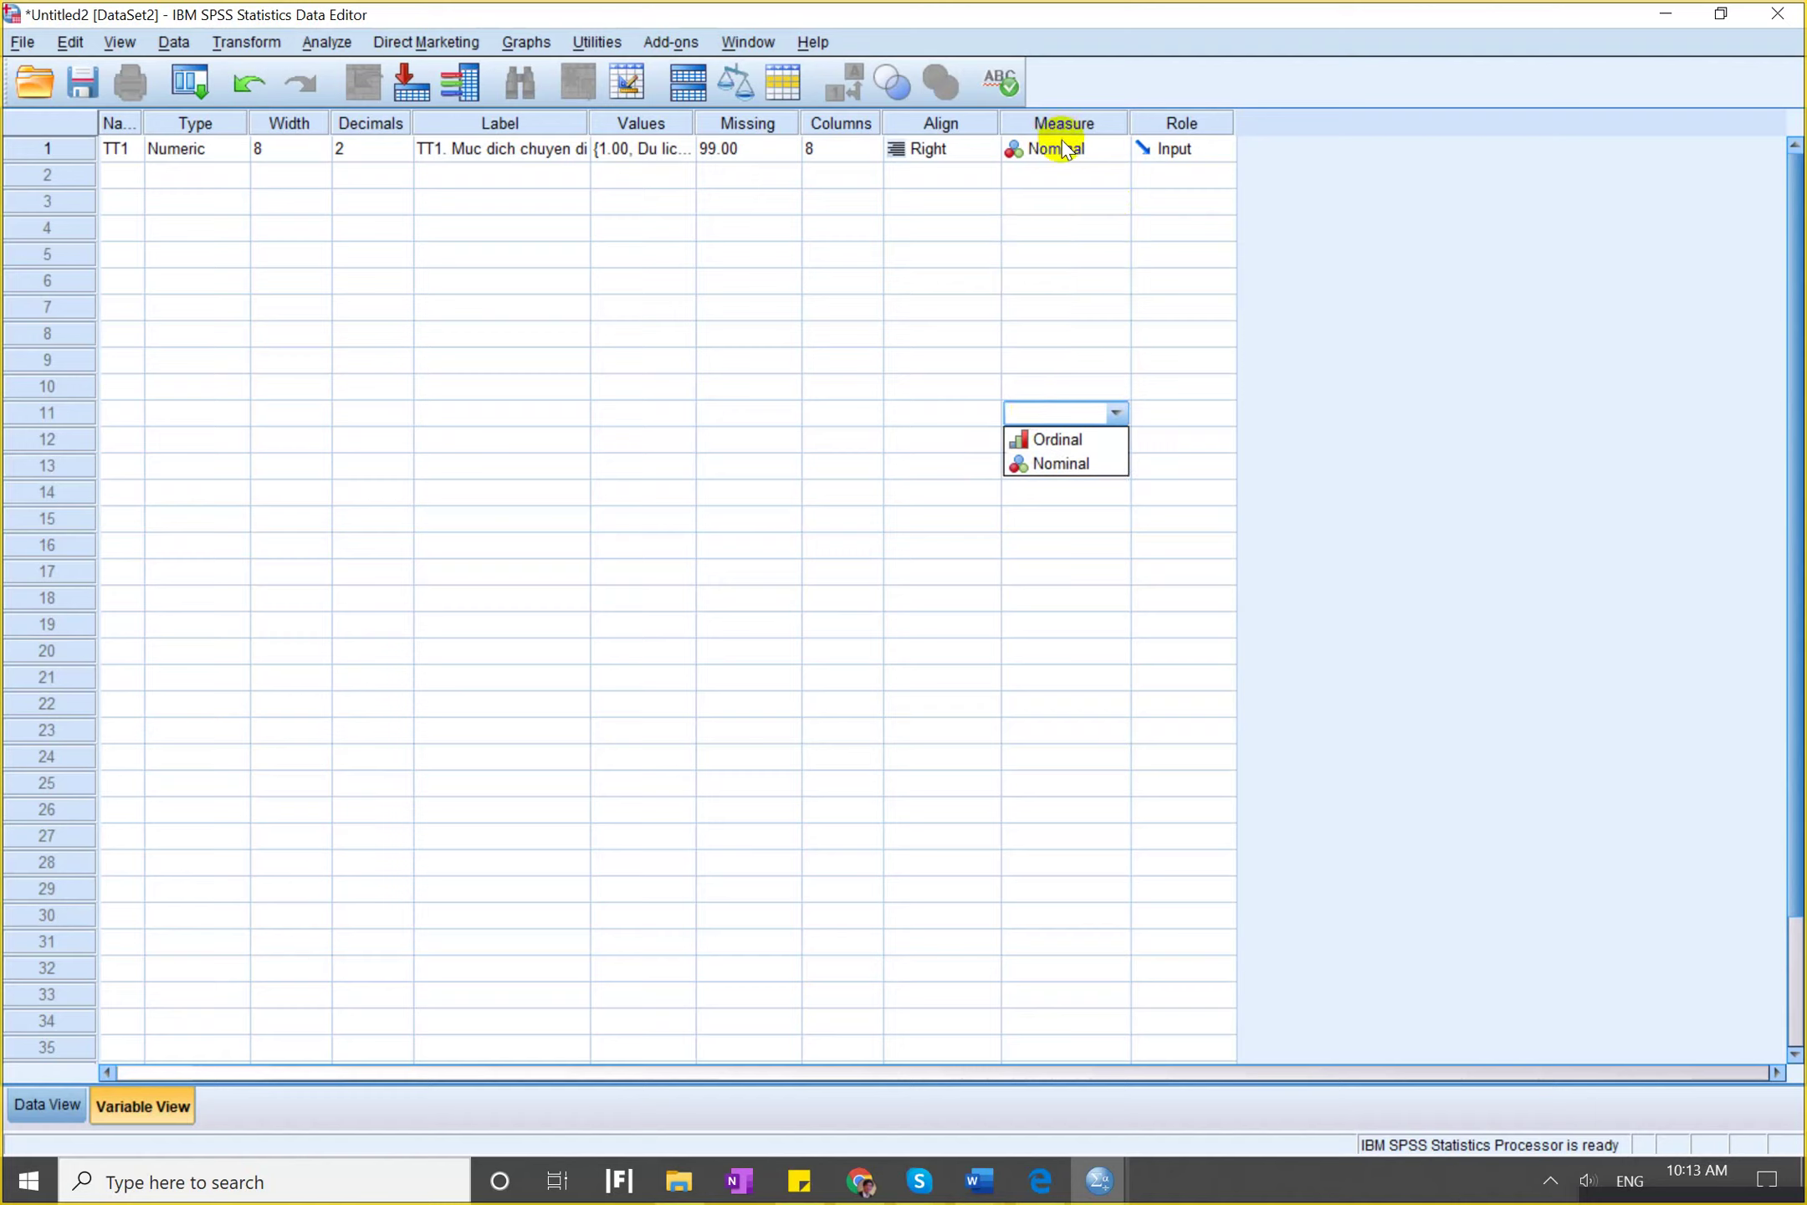
{"action": "left_click", "coordinate": [1062, 150]}
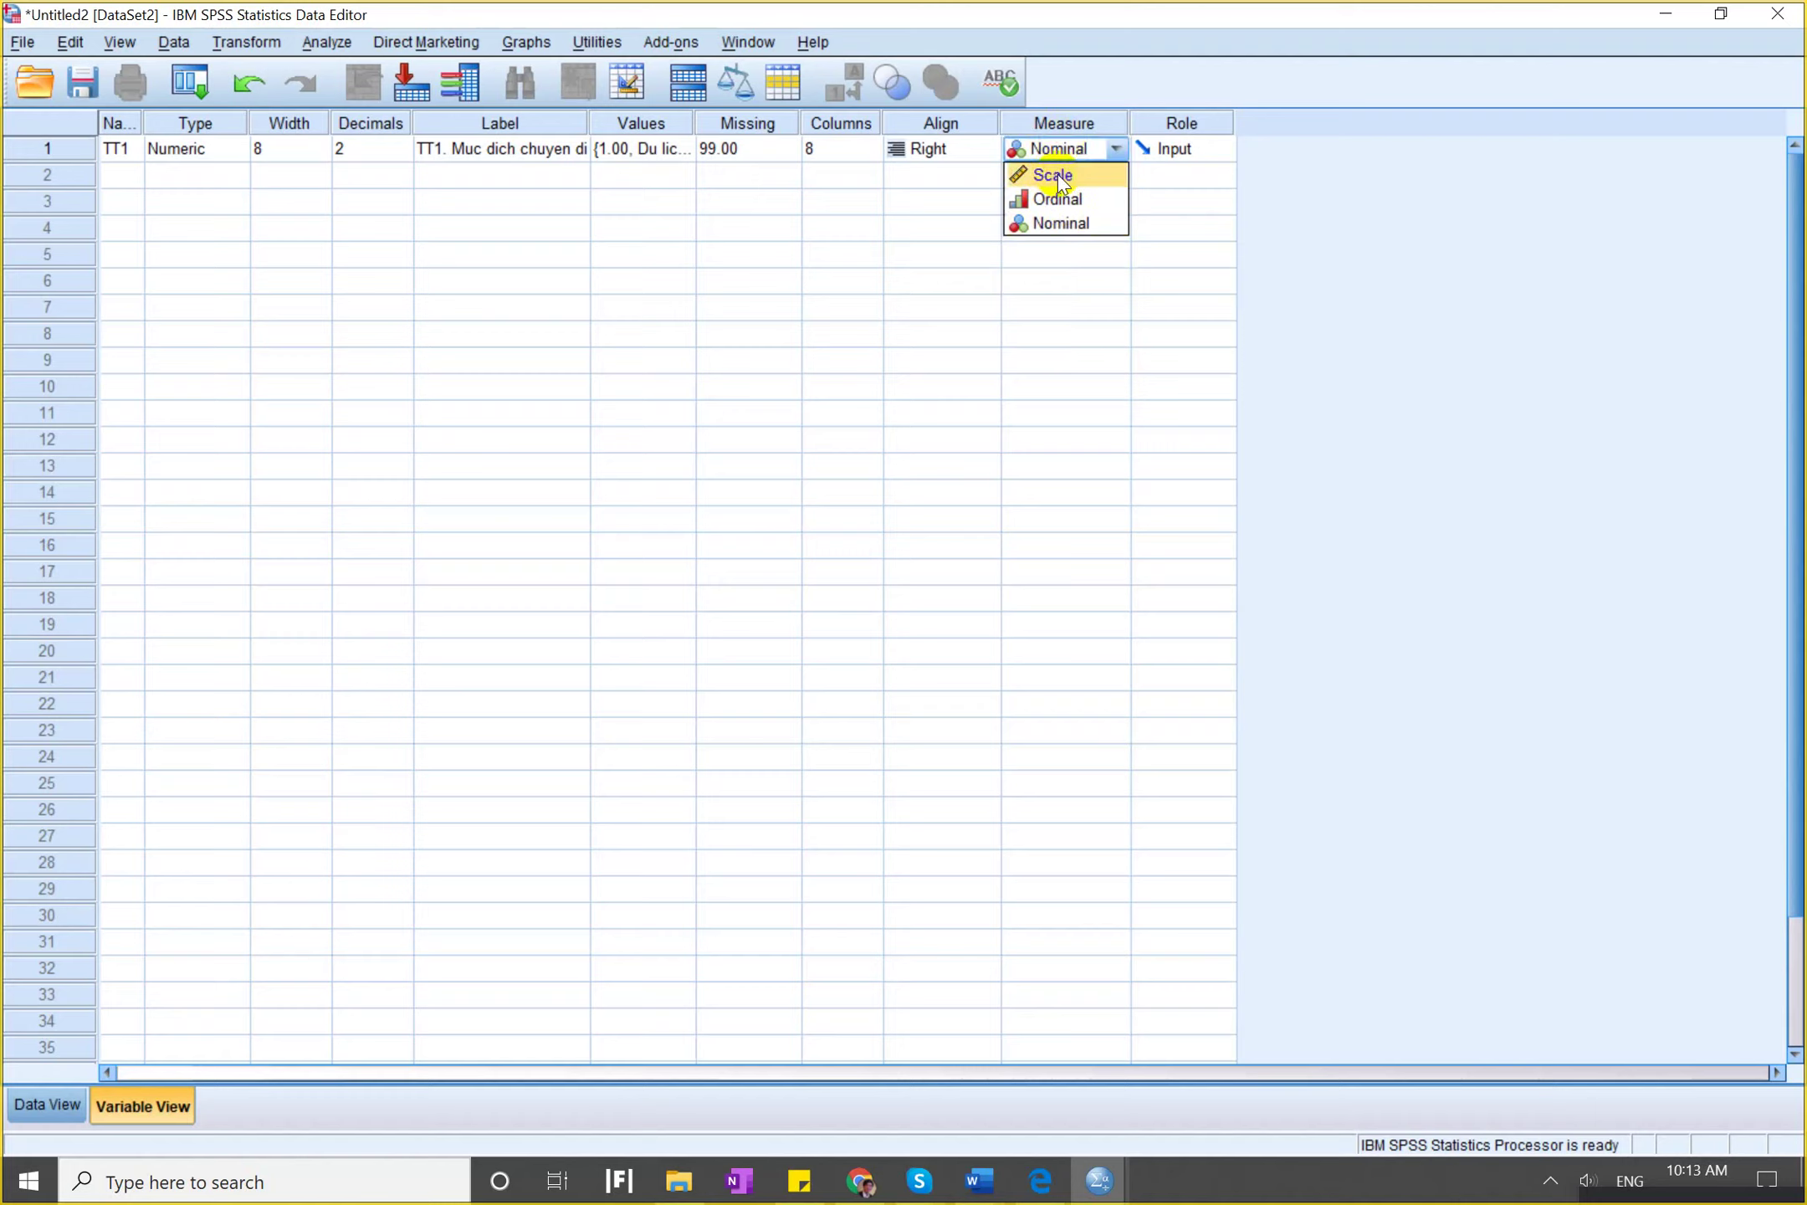
Place SPSS side by side with the Word questionnaire and show the questionnaire's Part I questions.
{"action": "key", "text": "super+Left"}
{"action": "left_click", "coordinate": [1178, 388]}
{"action": "scroll", "coordinate": [1178, 388], "scroll_direction": "up", "scroll_amount": 15}
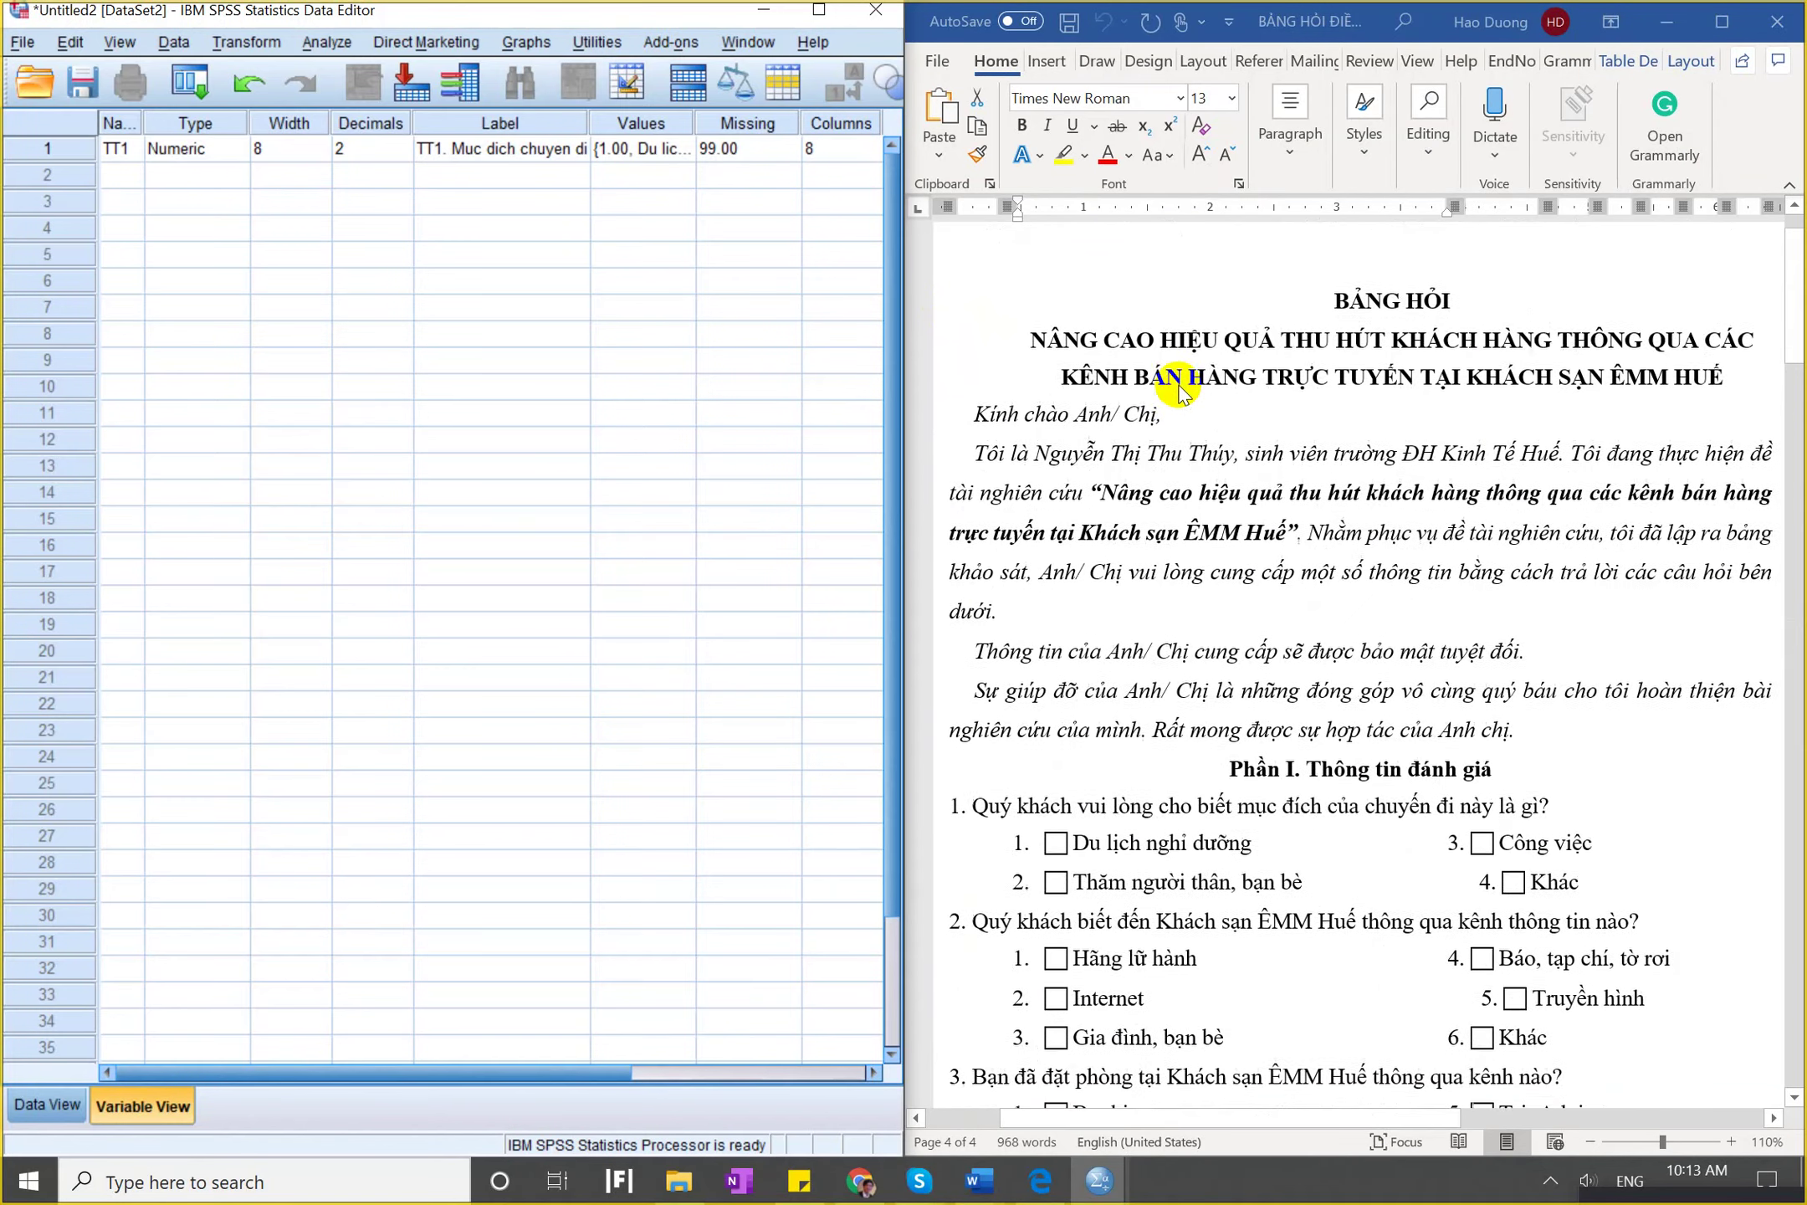
{"action": "scroll", "coordinate": [1178, 387], "scroll_direction": "down", "scroll_amount": 3}
{"action": "left_click", "coordinate": [1054, 493]}
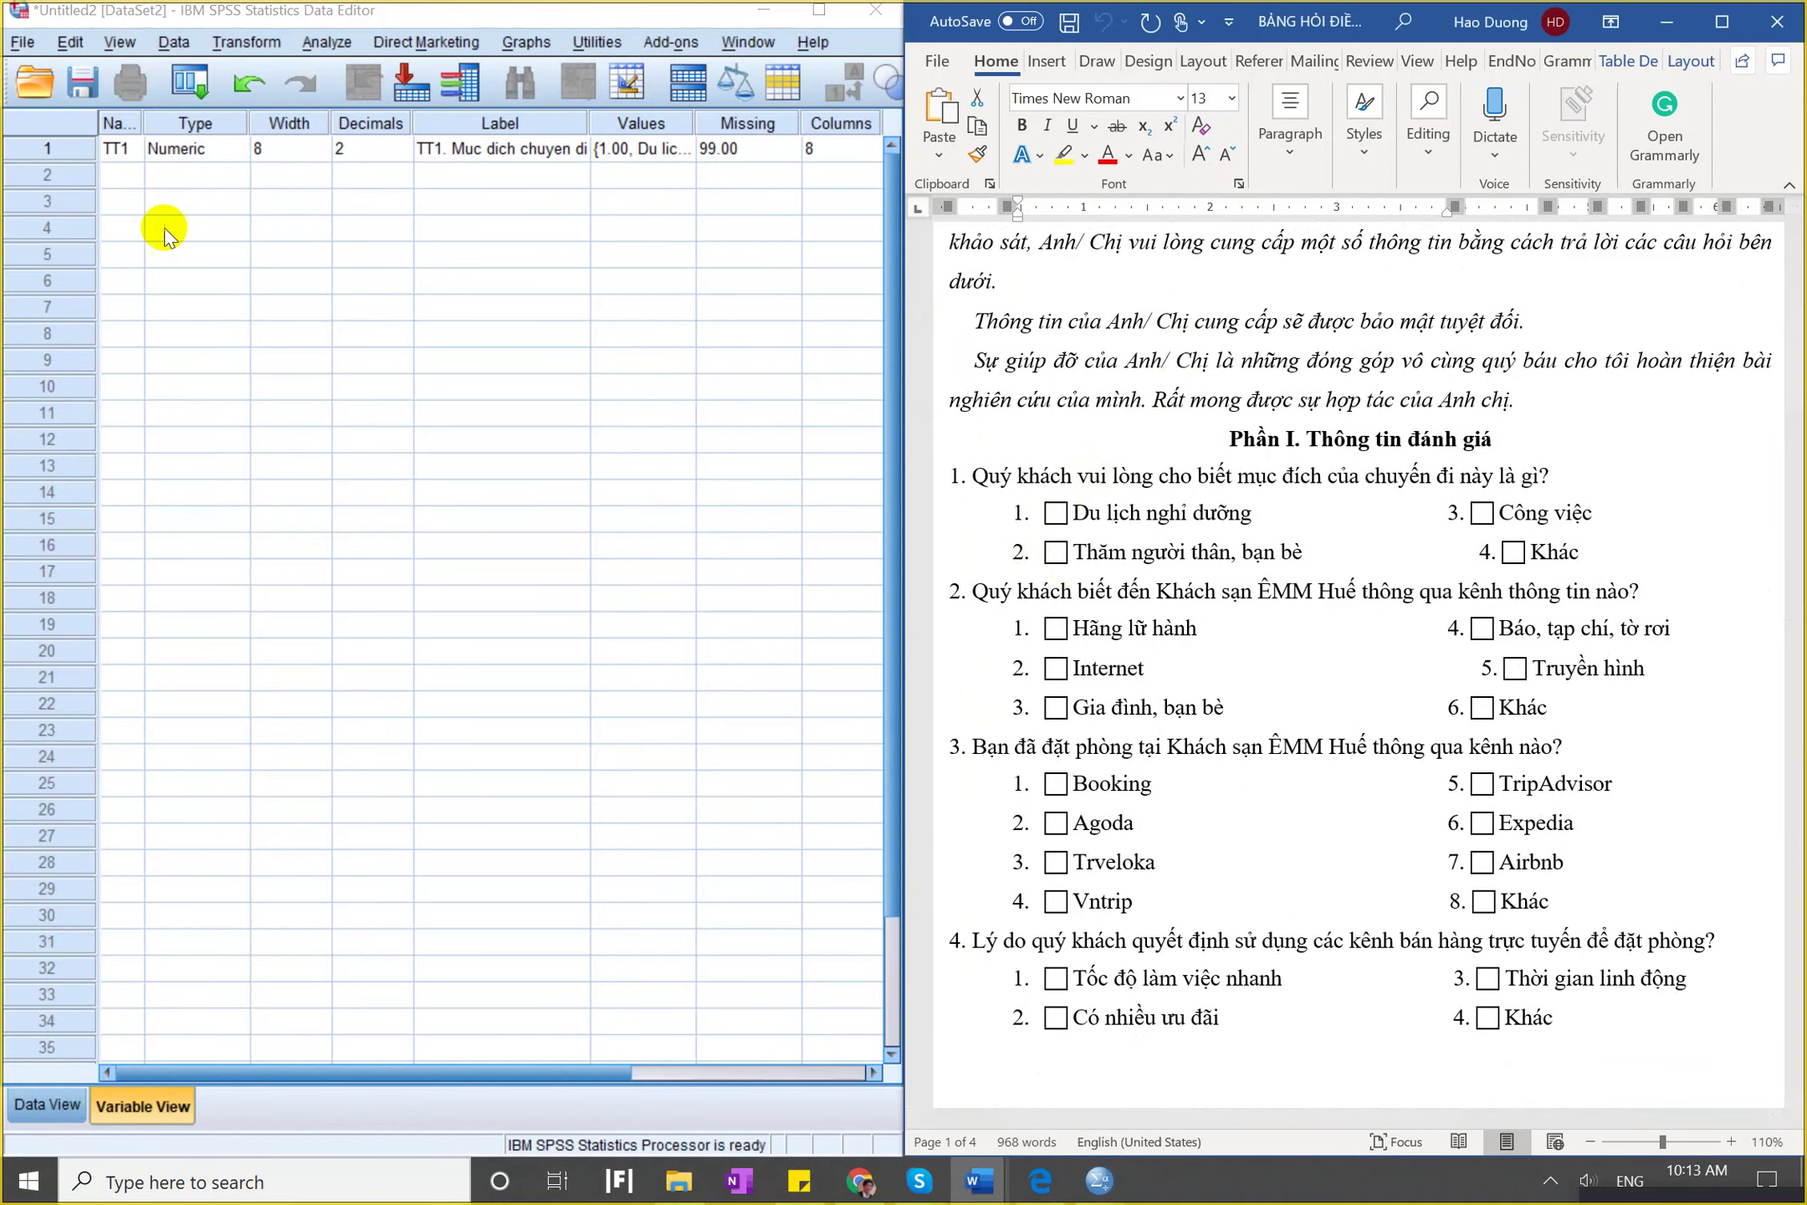
Add variable TT2 in the second row and label it "TT2. Kenh thong tin".
{"action": "left_click", "coordinate": [123, 177]}
{"action": "type", "text": "TT2"}
{"action": "left_click", "coordinate": [502, 174]}
{"action": "type", "text": "TT2. Kenh thong tin"}
{"action": "key", "text": "Return"}
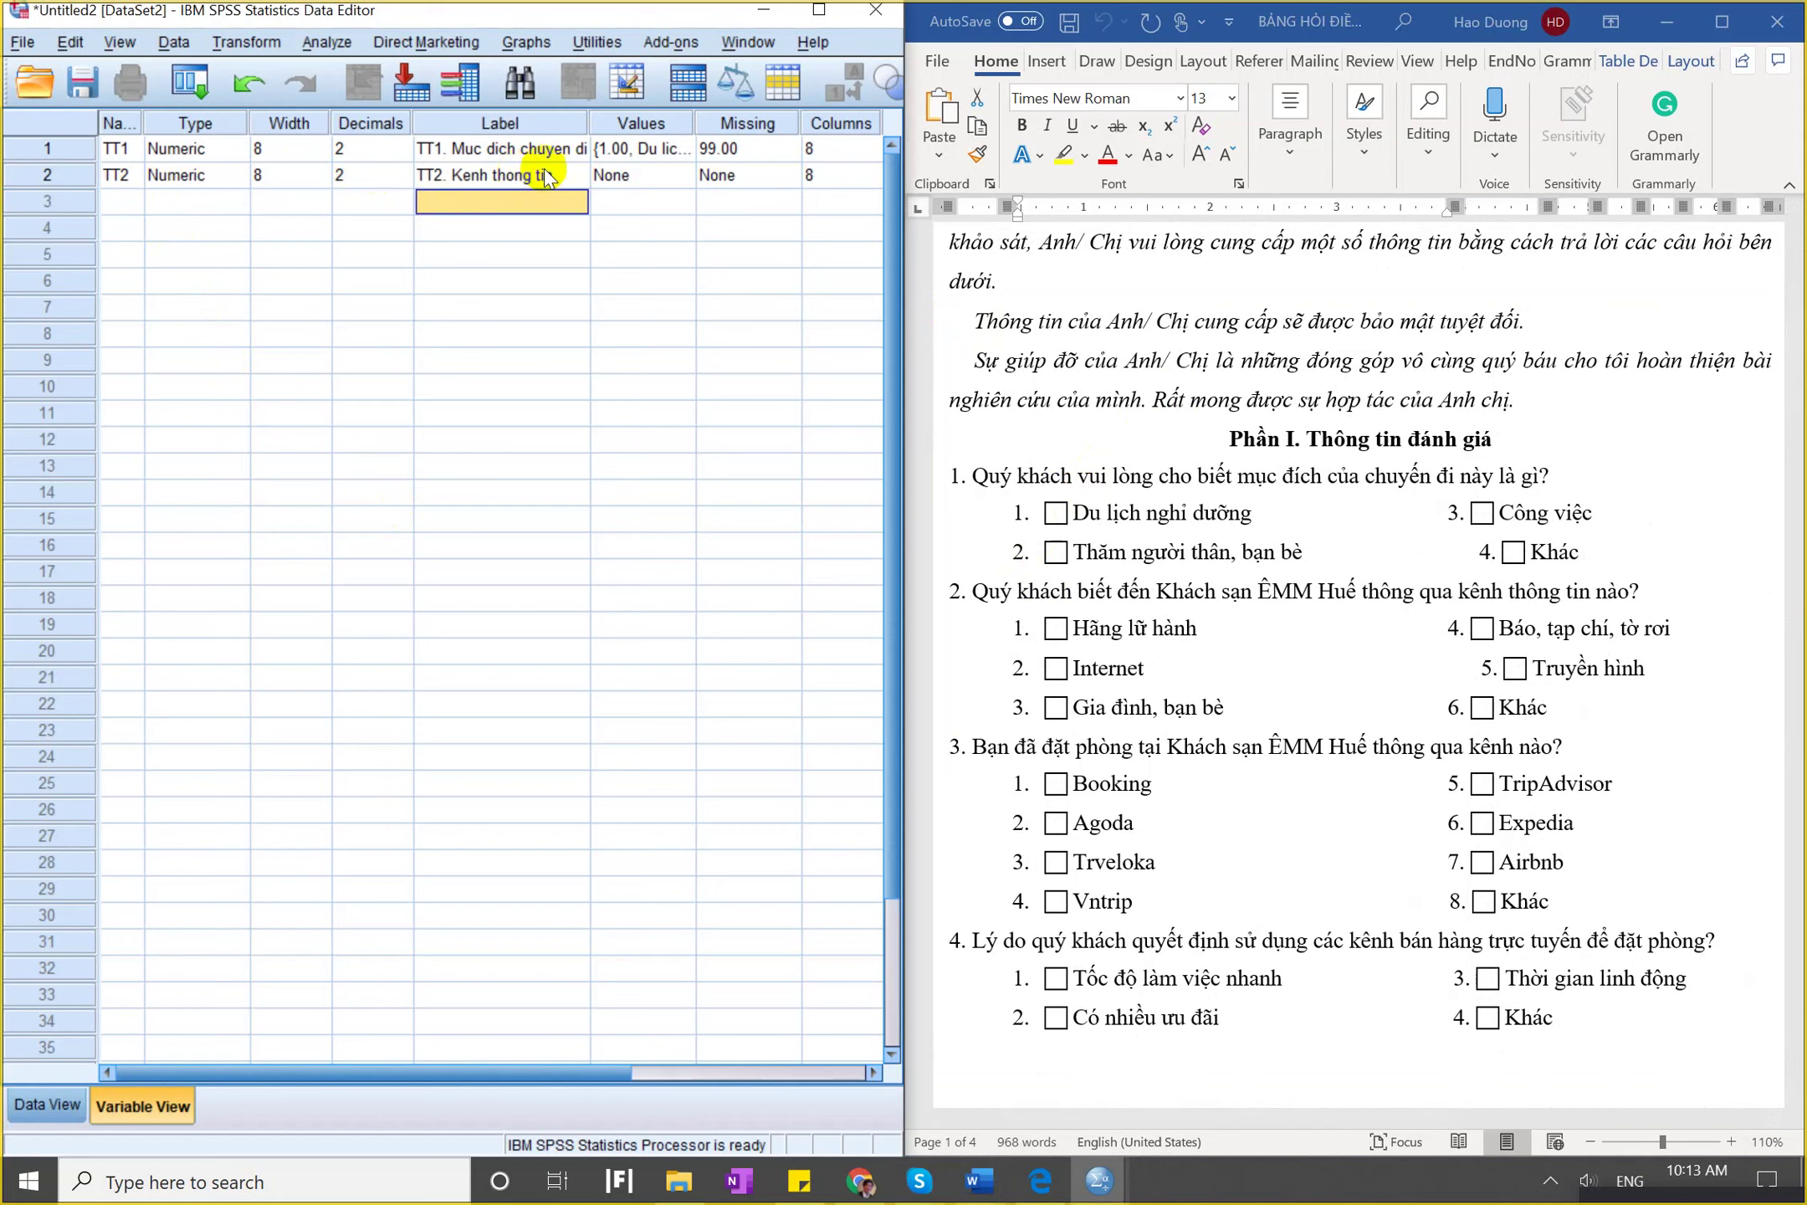
Try to define value labels for TT2 with 1 as "lu hanh" and 99 as "khong tra loi".
{"action": "left_click", "coordinate": [688, 183]}
{"action": "left_click", "coordinate": [688, 183]}
{"action": "type", "text": "1"}
{"action": "key", "text": "Tab"}
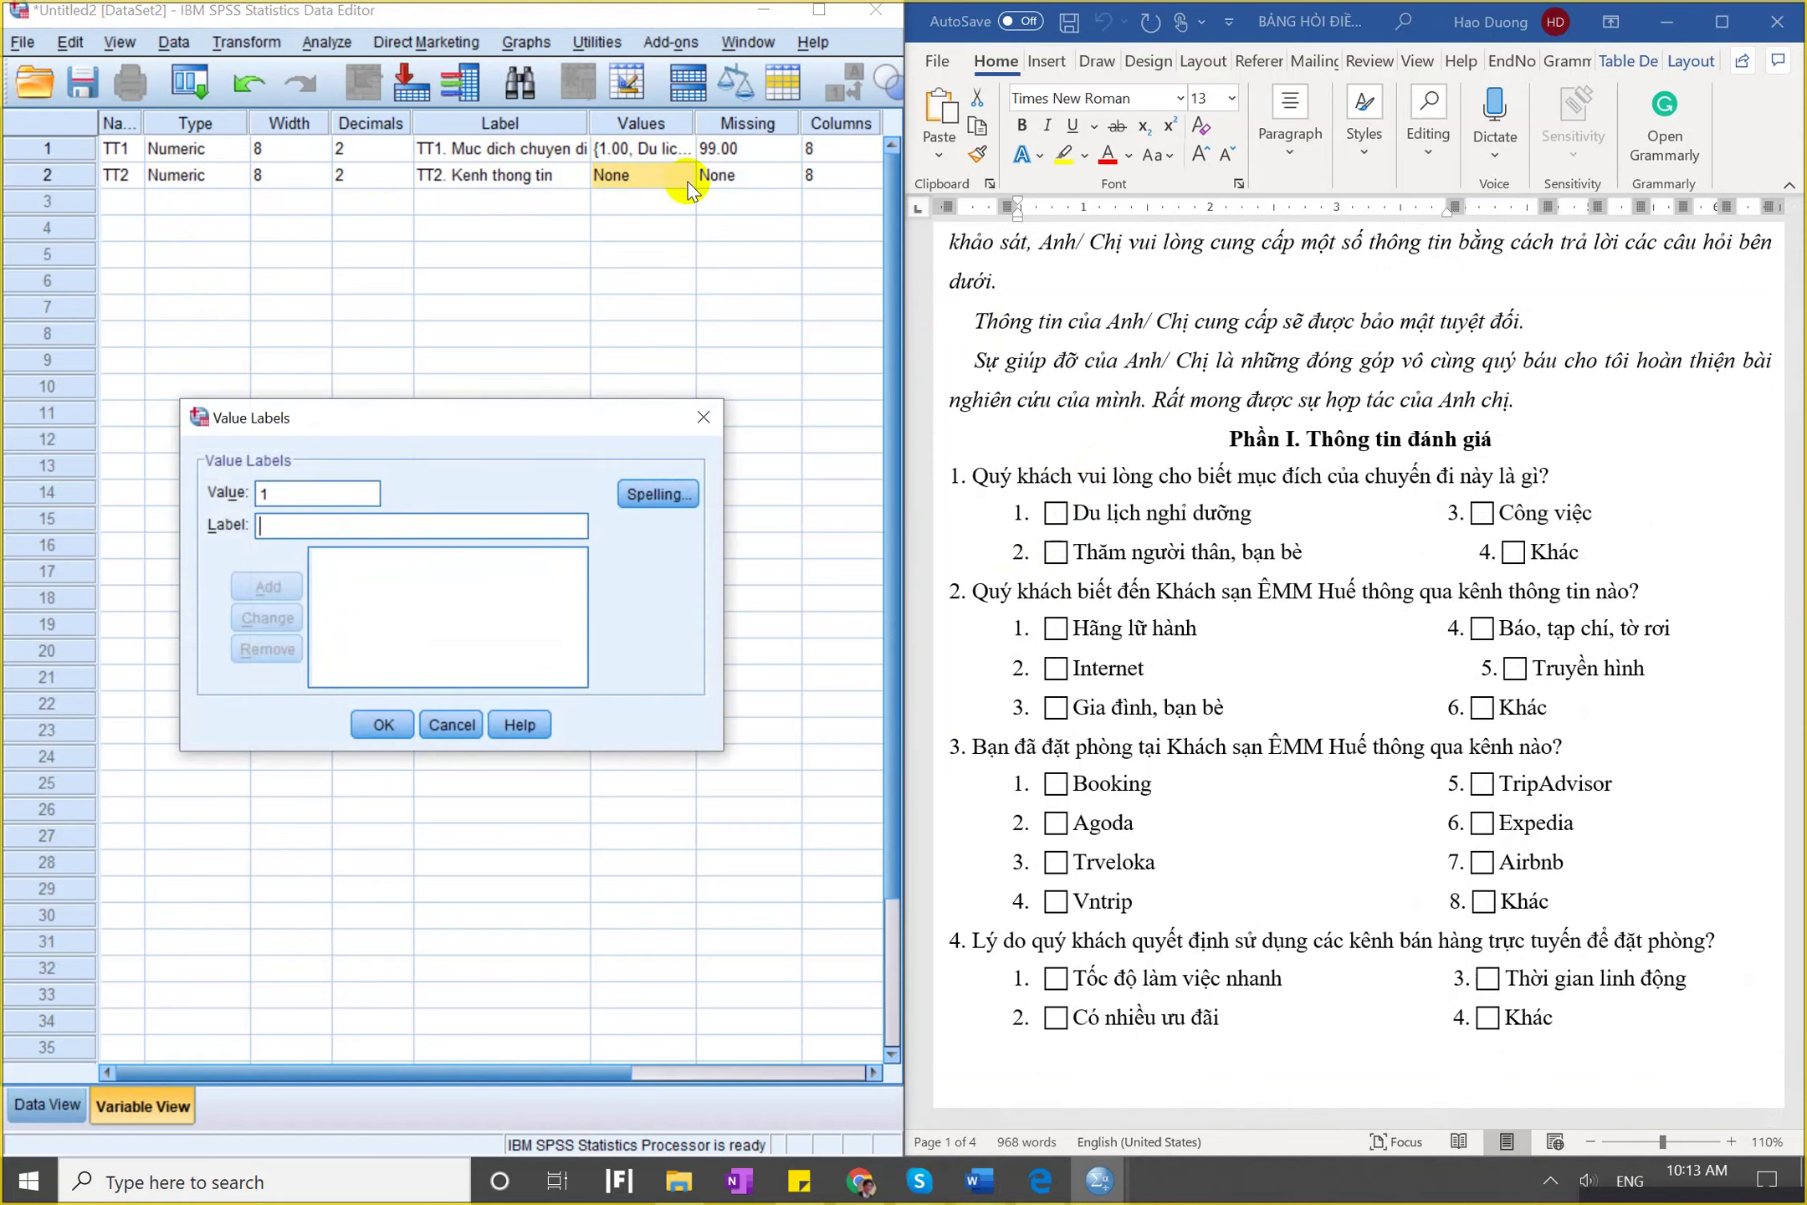
{"action": "type", "text": "lu "}
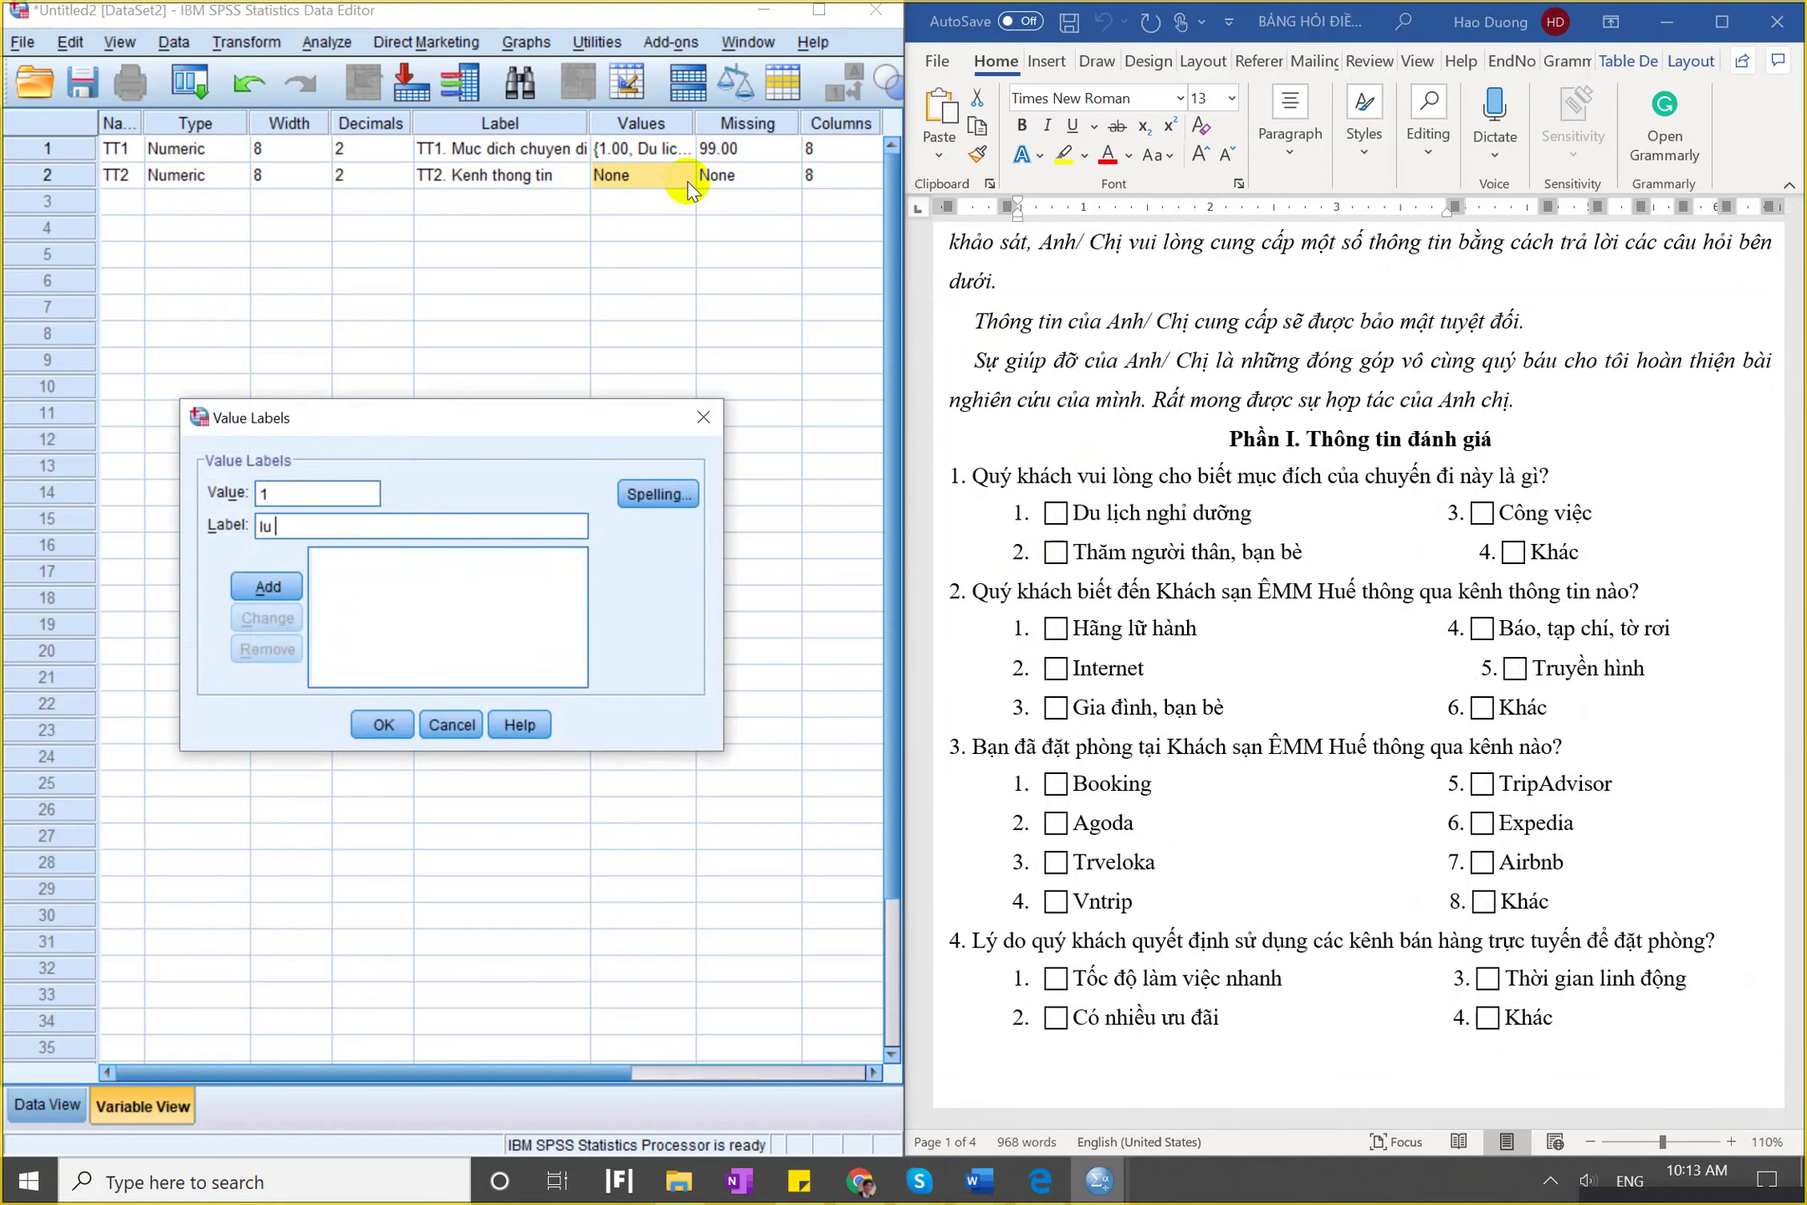
{"action": "type", "text": "hanh"}
{"action": "key", "text": "Return"}
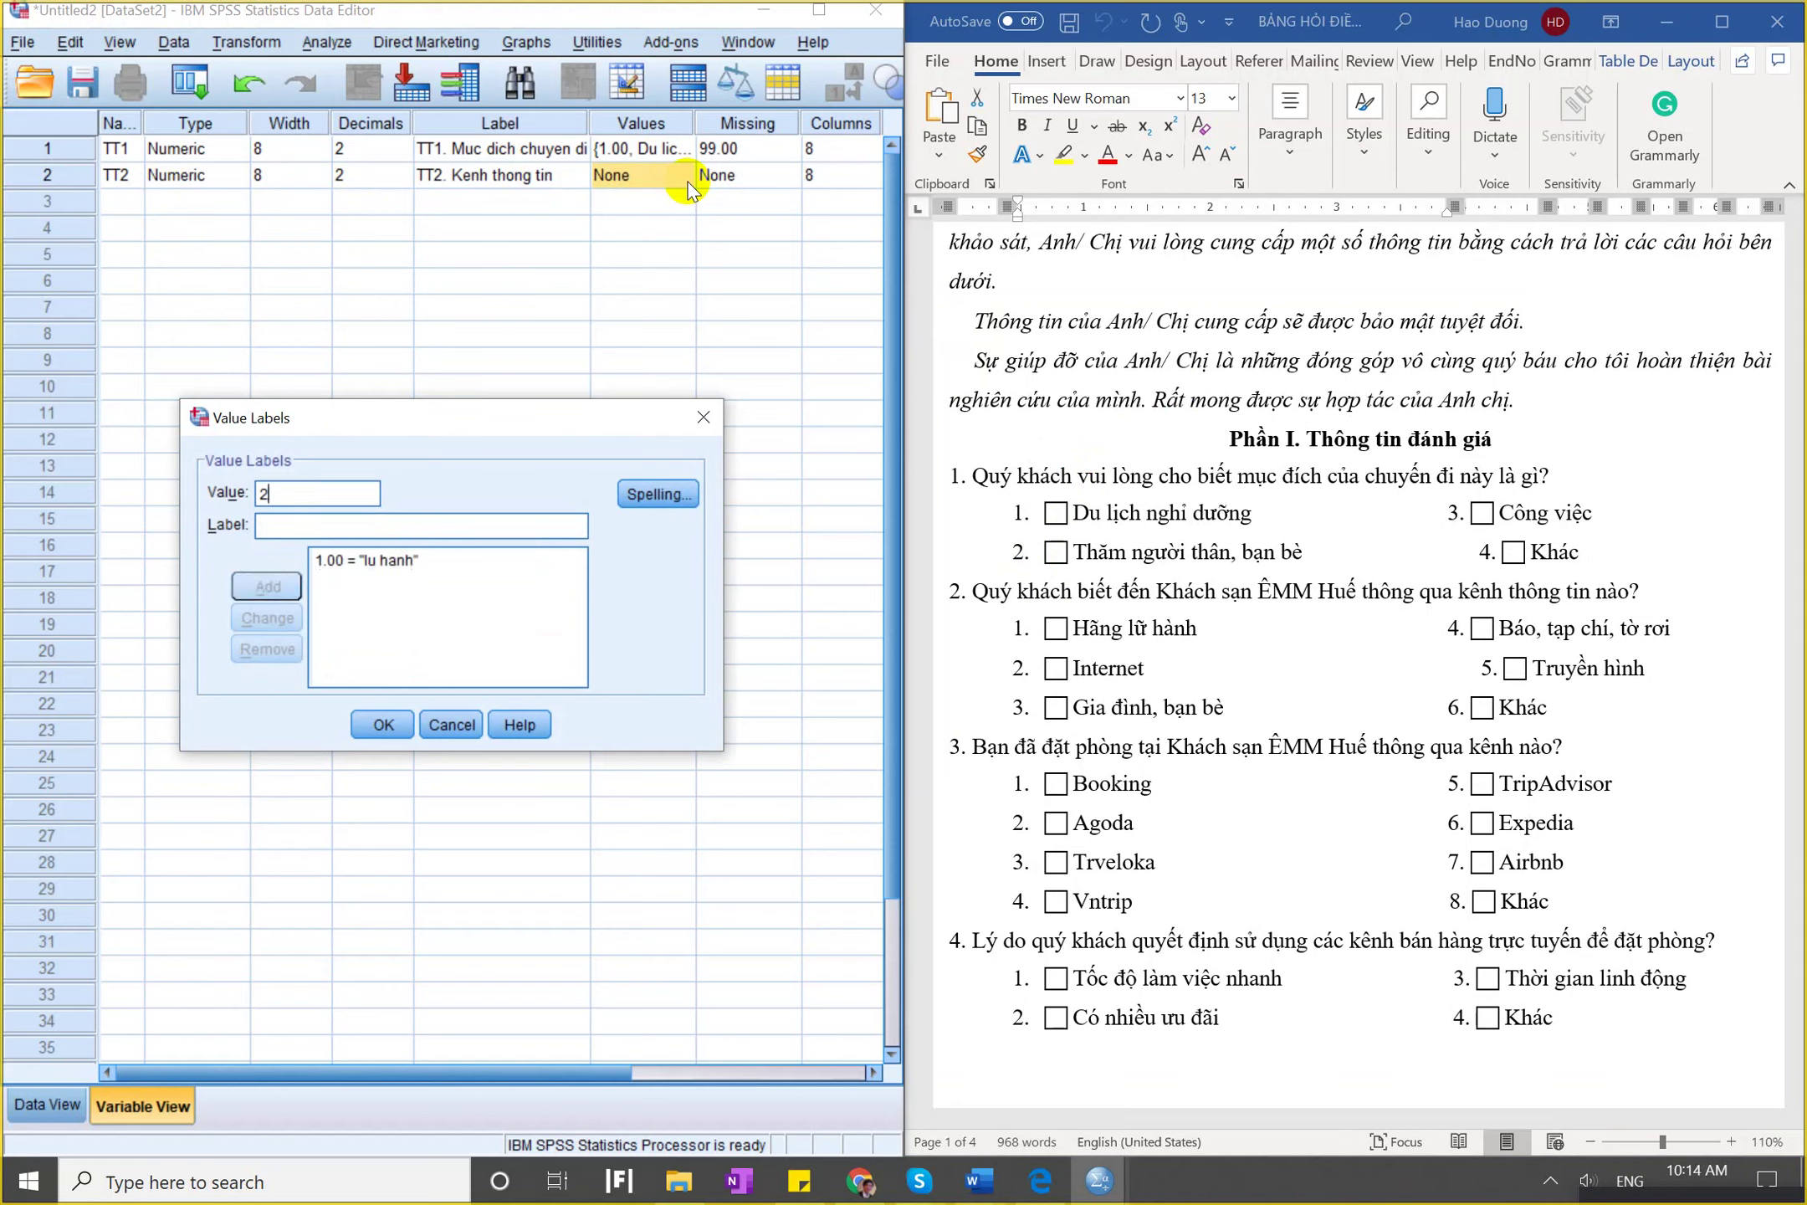
{"action": "type", "text": "99"}
{"action": "key", "text": "Tab"}
{"action": "type", "text": "khong tra l"}
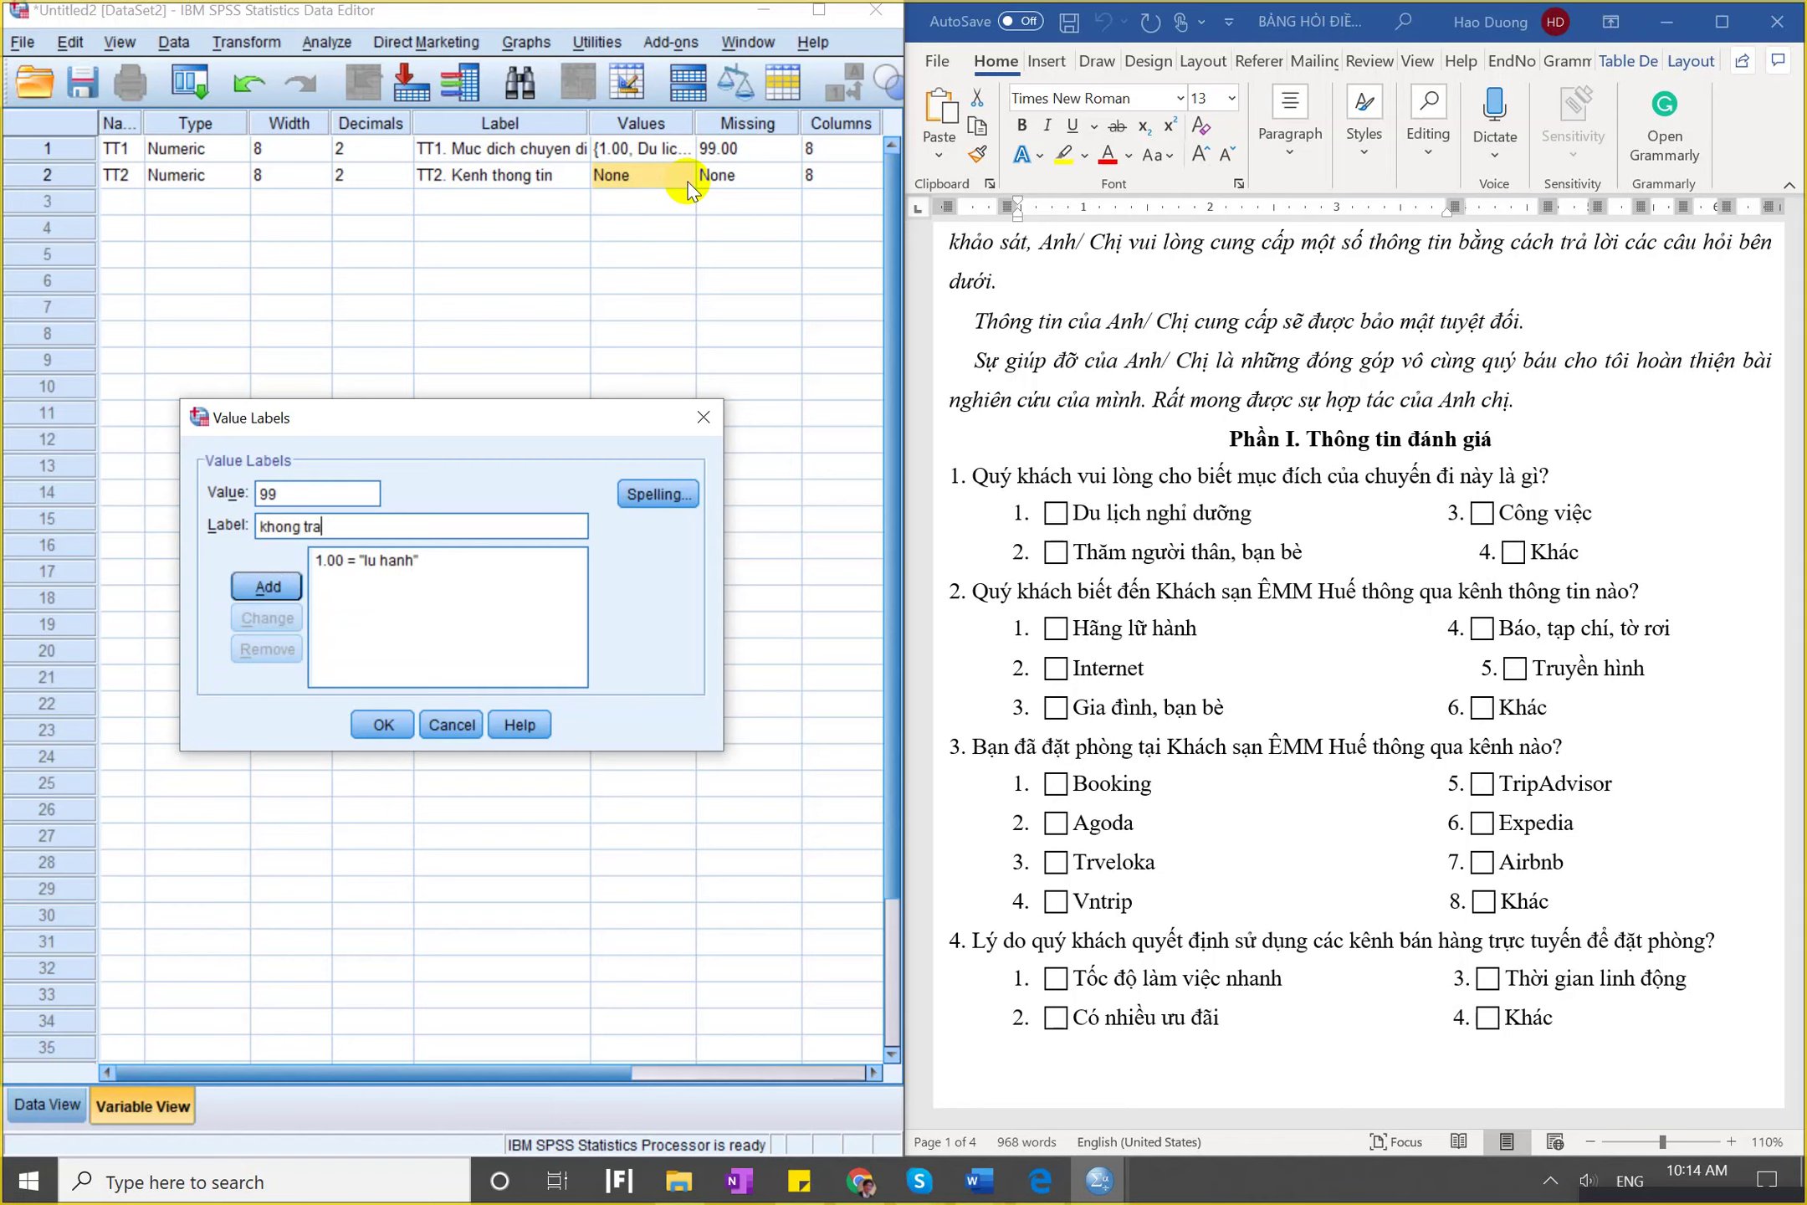
{"action": "type", "text": "oi"}
{"action": "key", "text": "Return"}
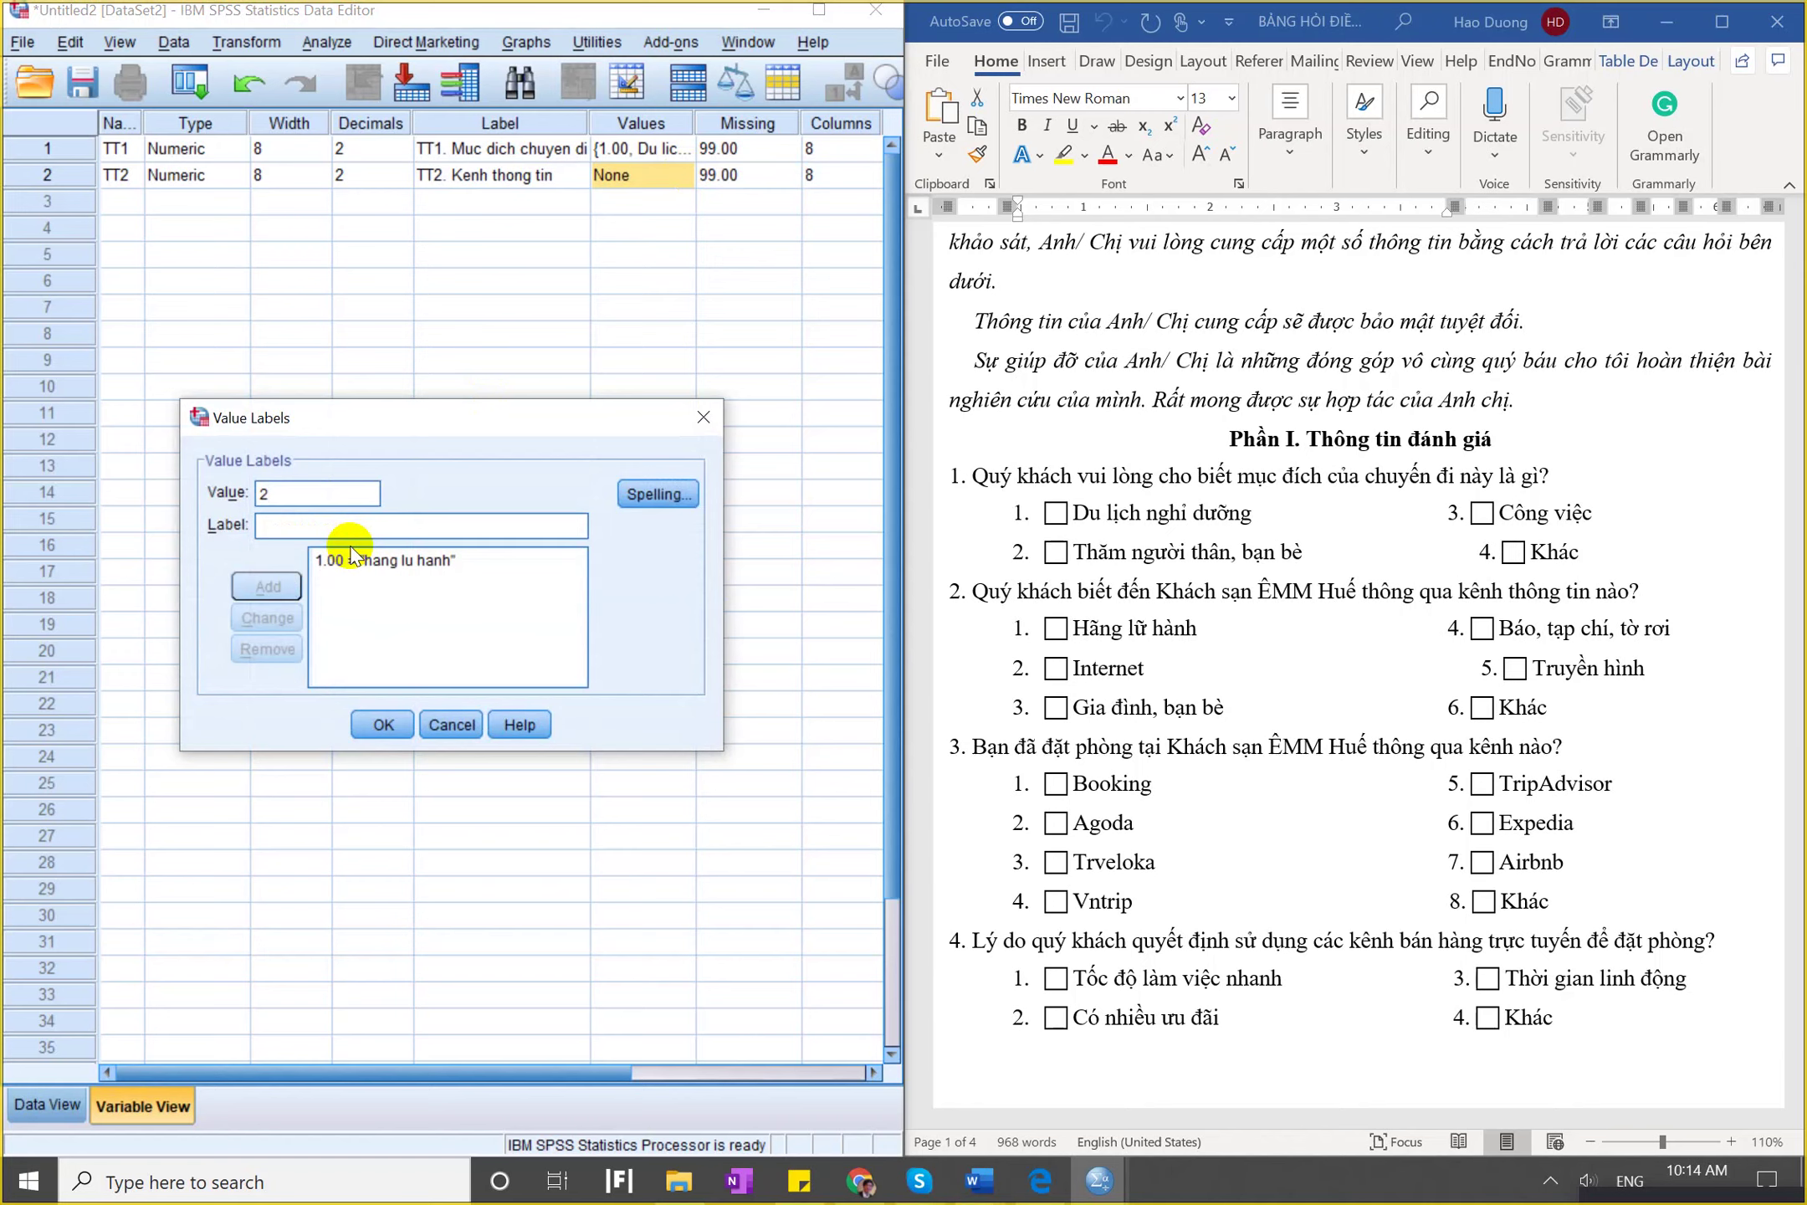
Label TT2's value 2 as "internet" and value 99 as "khong tra loi", and apply the value labels.
{"action": "type", "text": "internet"}
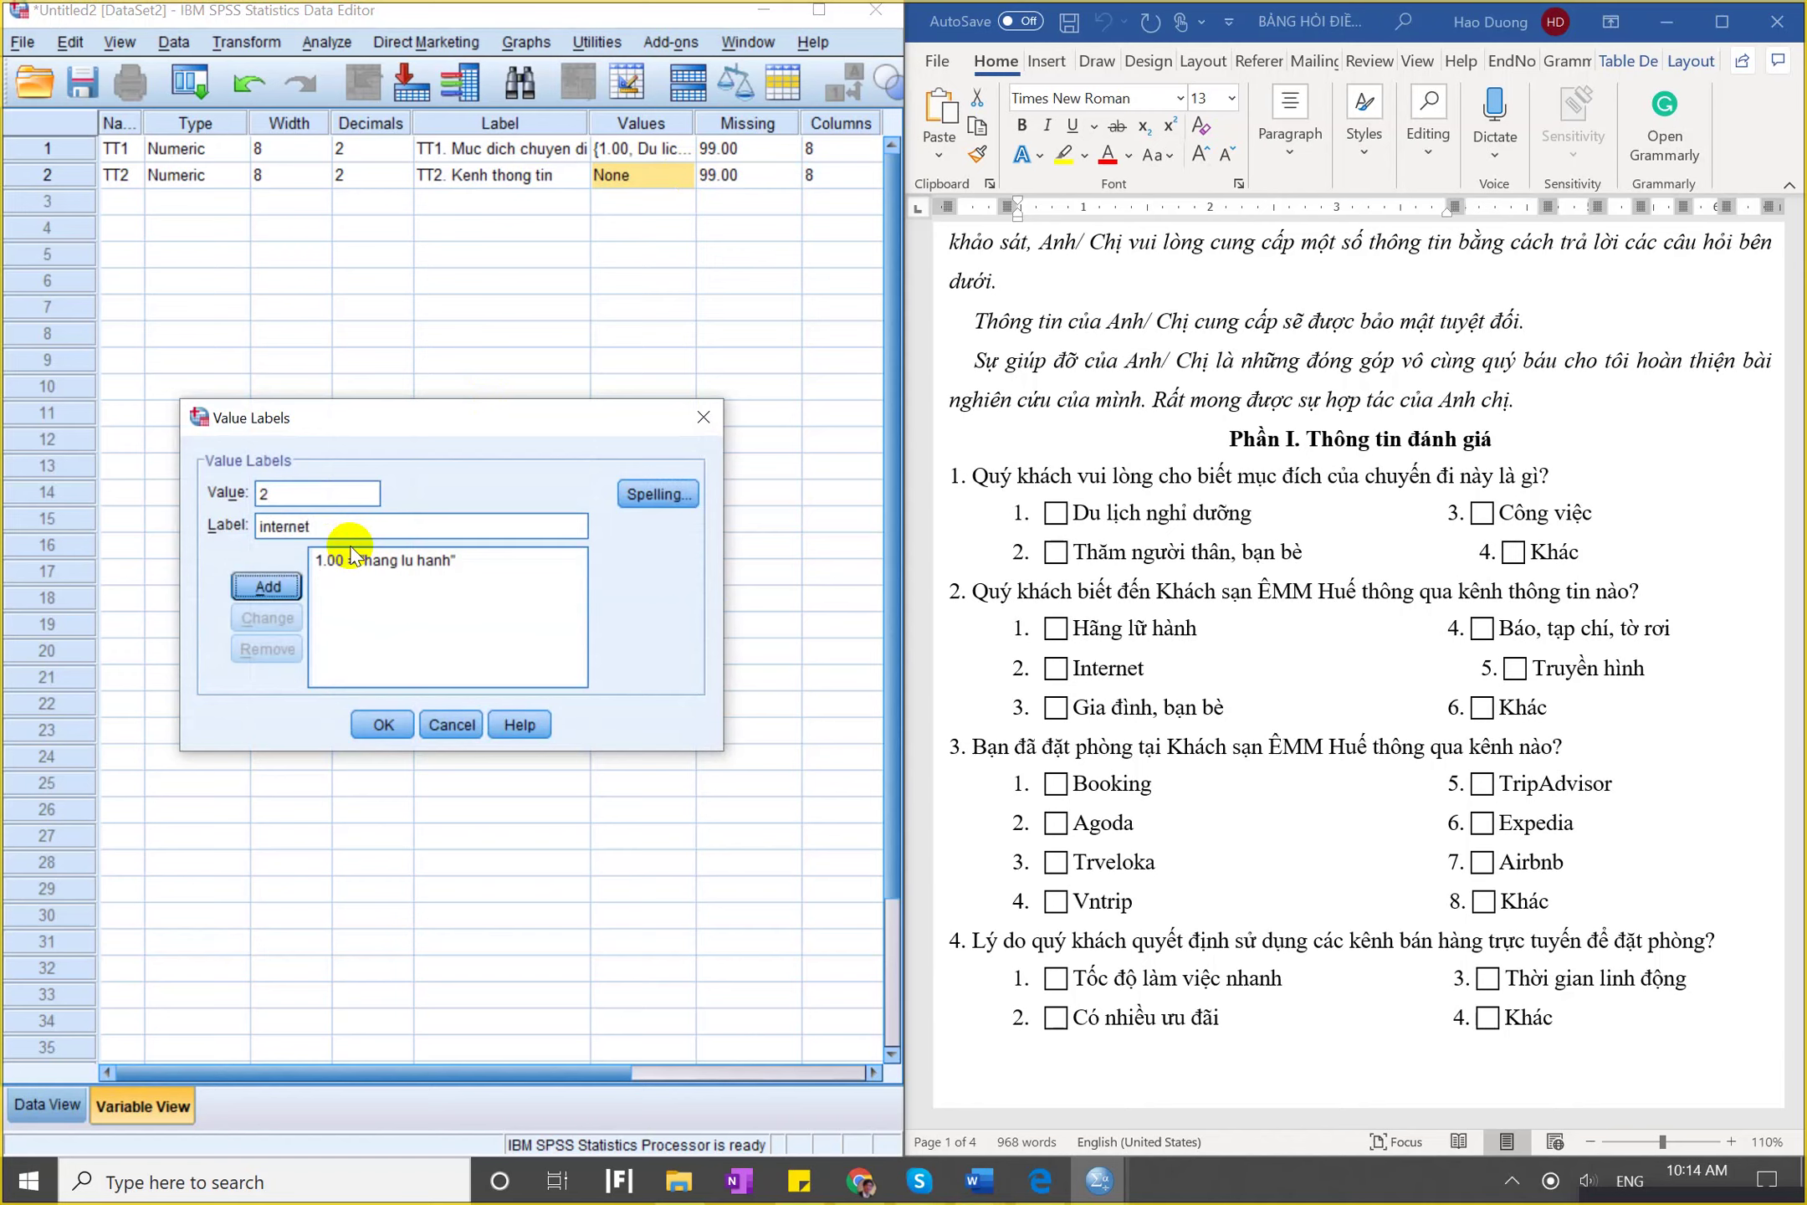
{"action": "key", "text": "Return"}
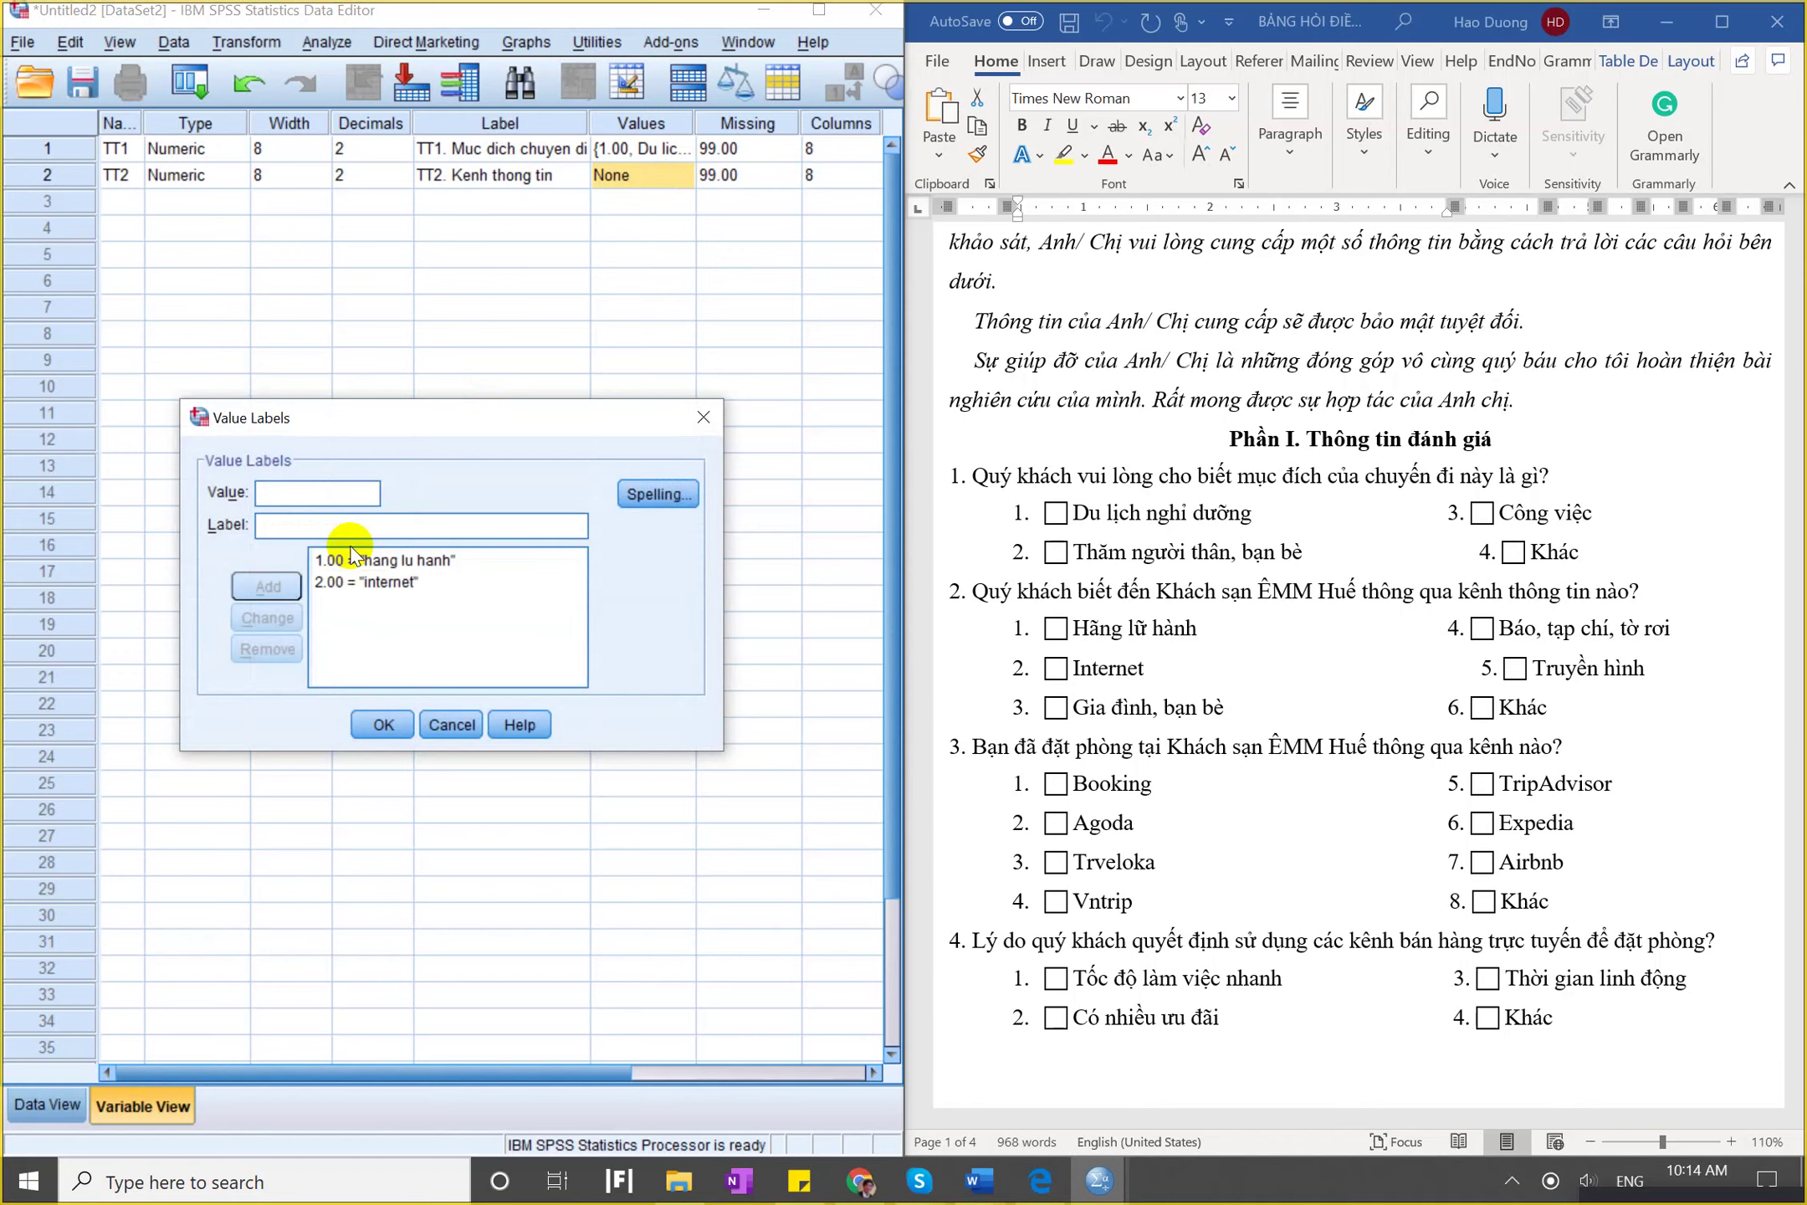
{"action": "type", "text": "99"}
{"action": "key", "text": "Tab"}
{"action": "type", "text": "khong tr"}
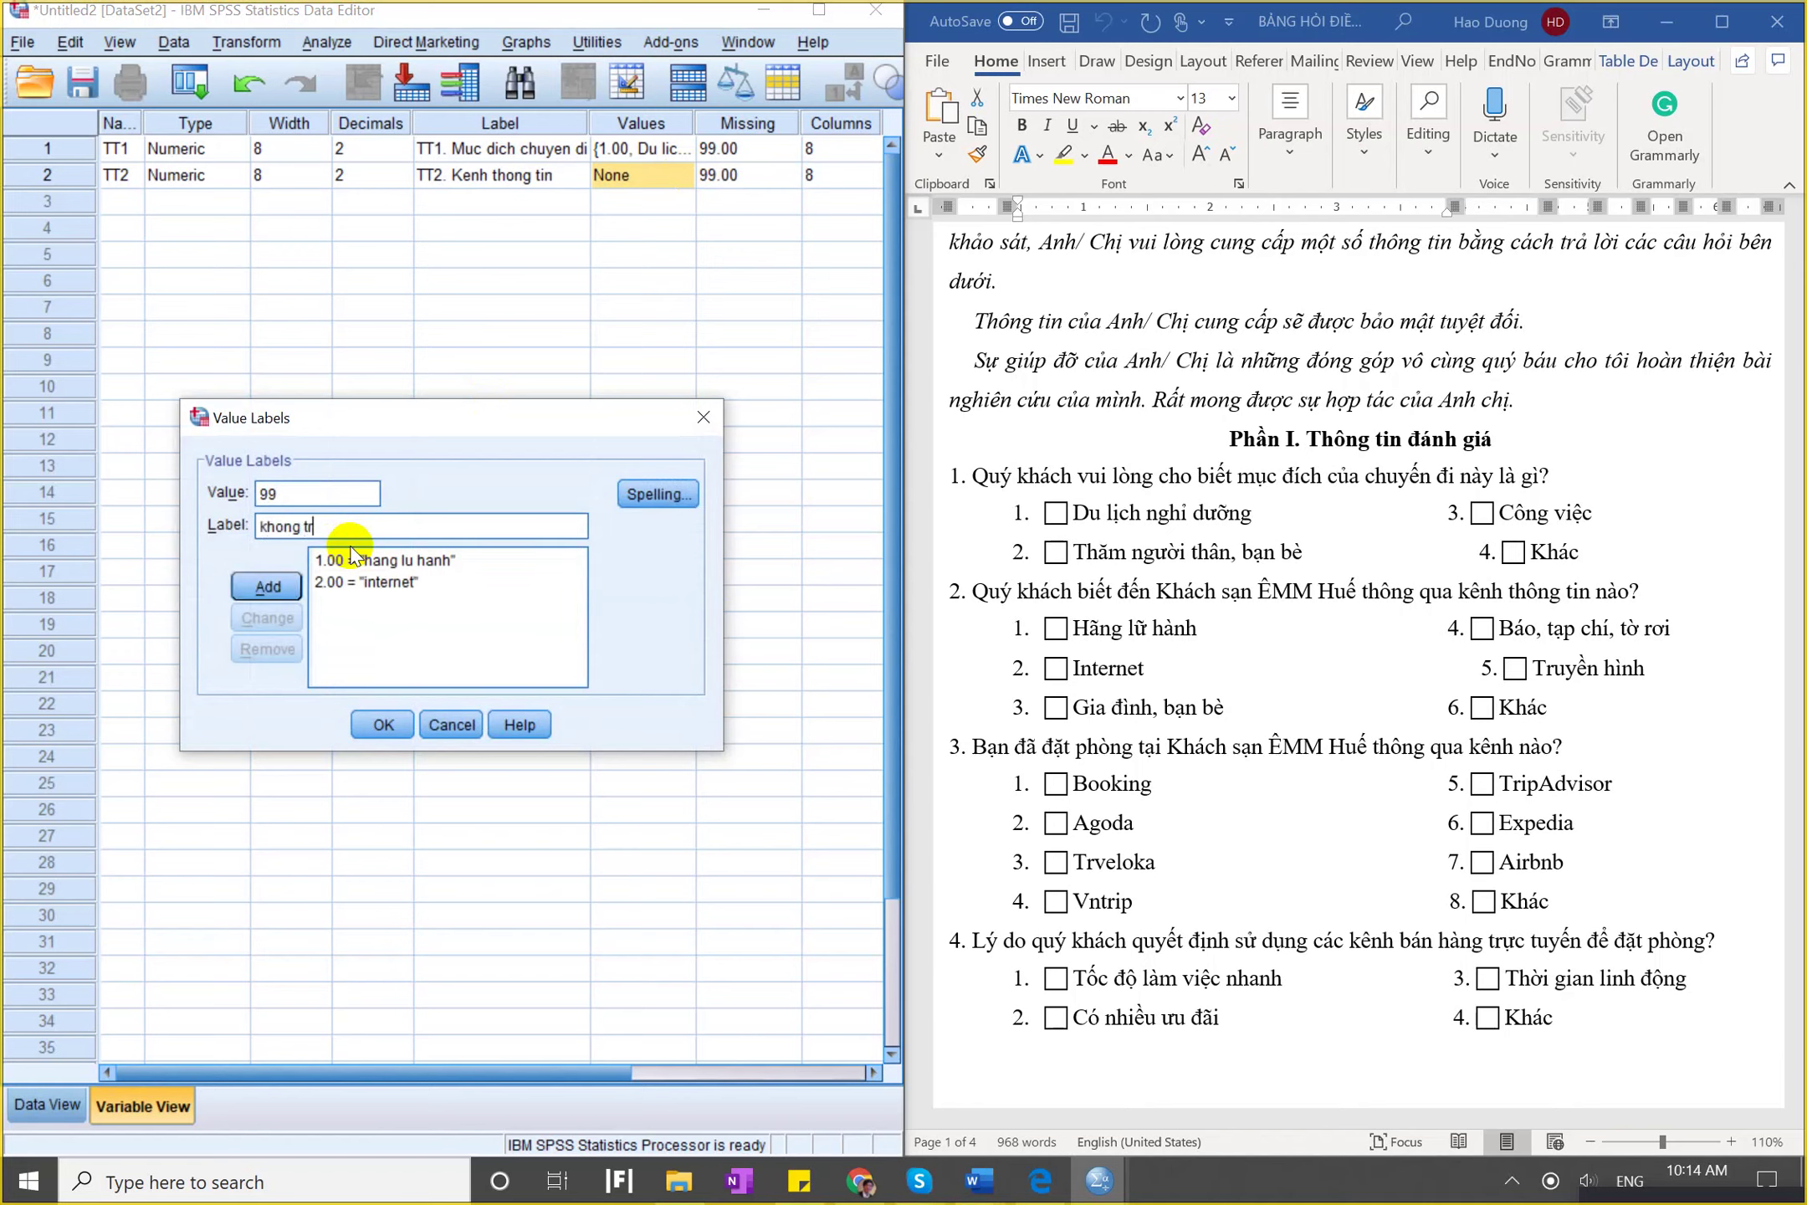
{"action": "type", "text": "a loi"}
{"action": "key", "text": "Return"}
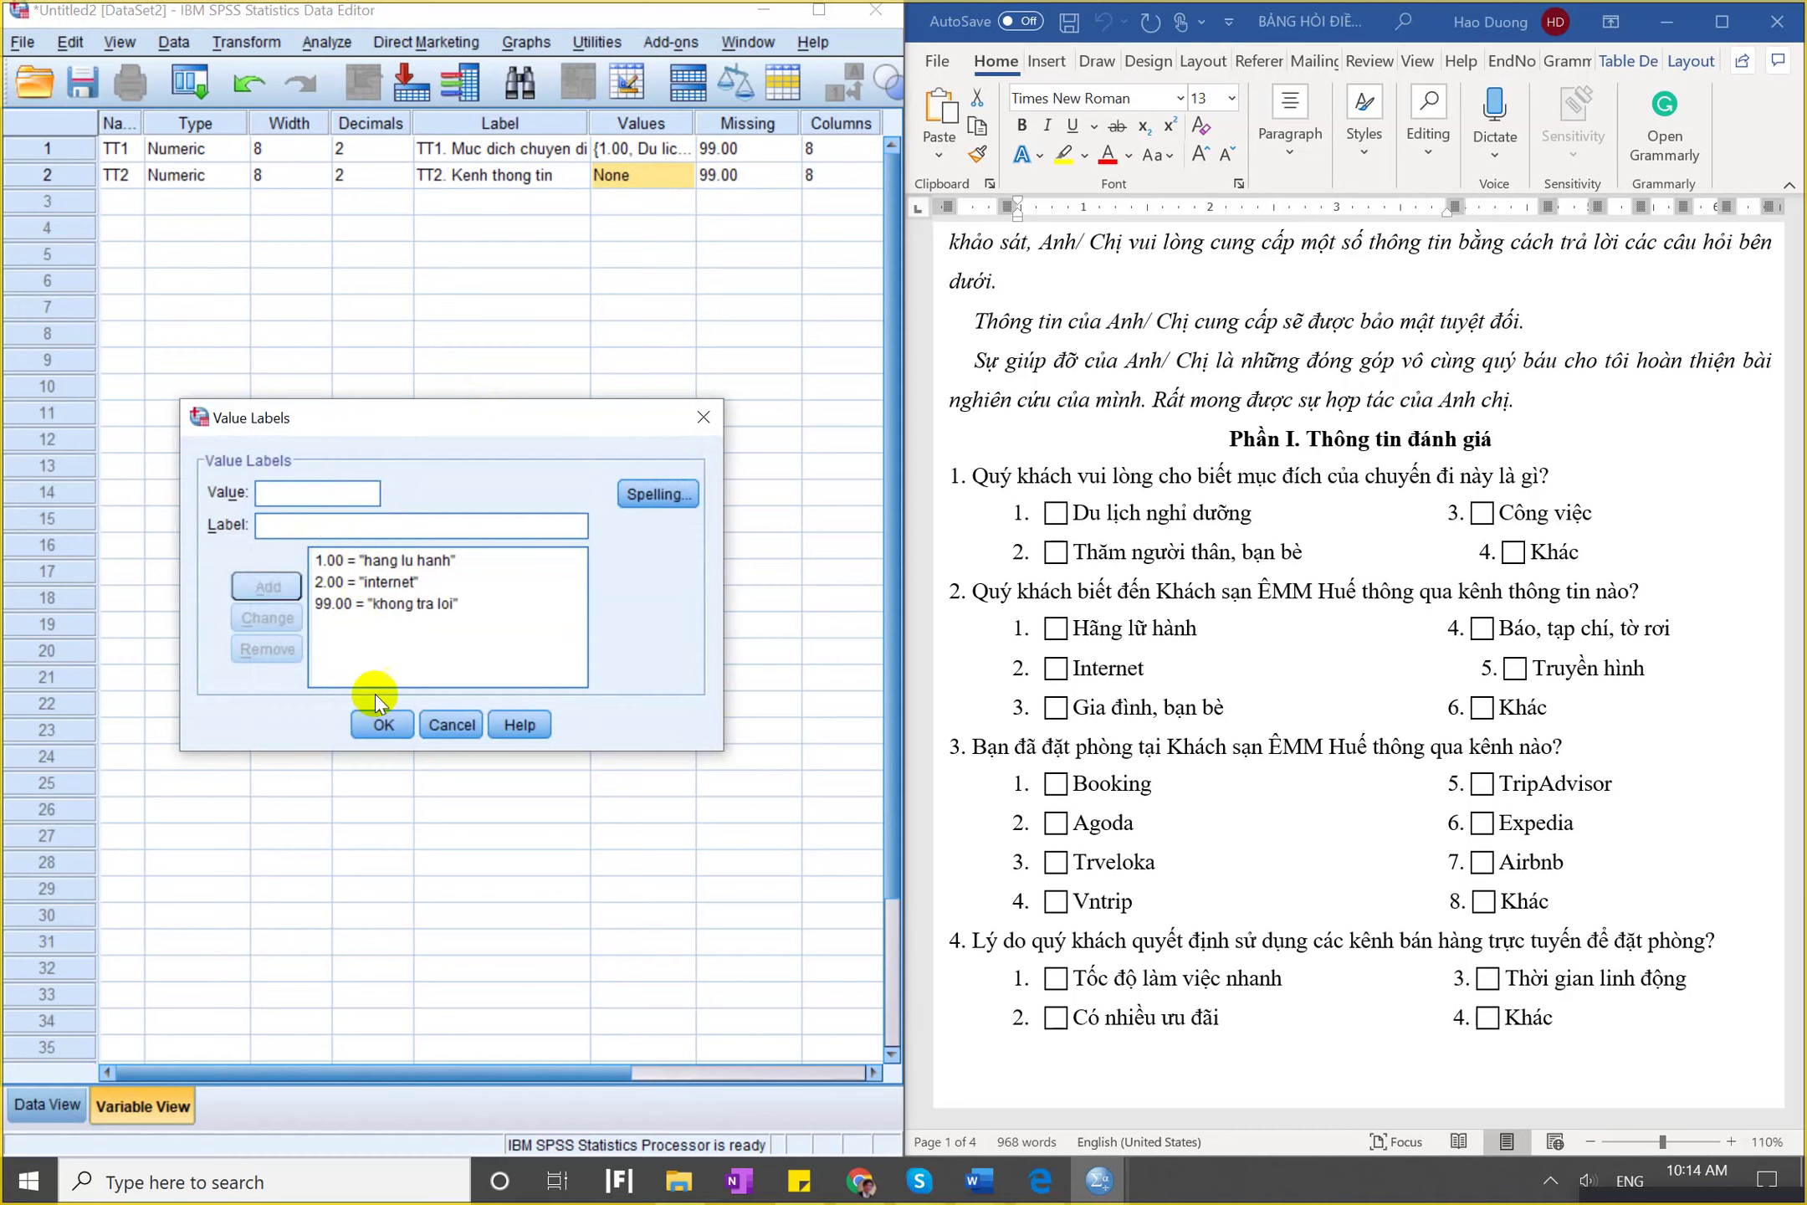
{"action": "left_click", "coordinate": [380, 725]}
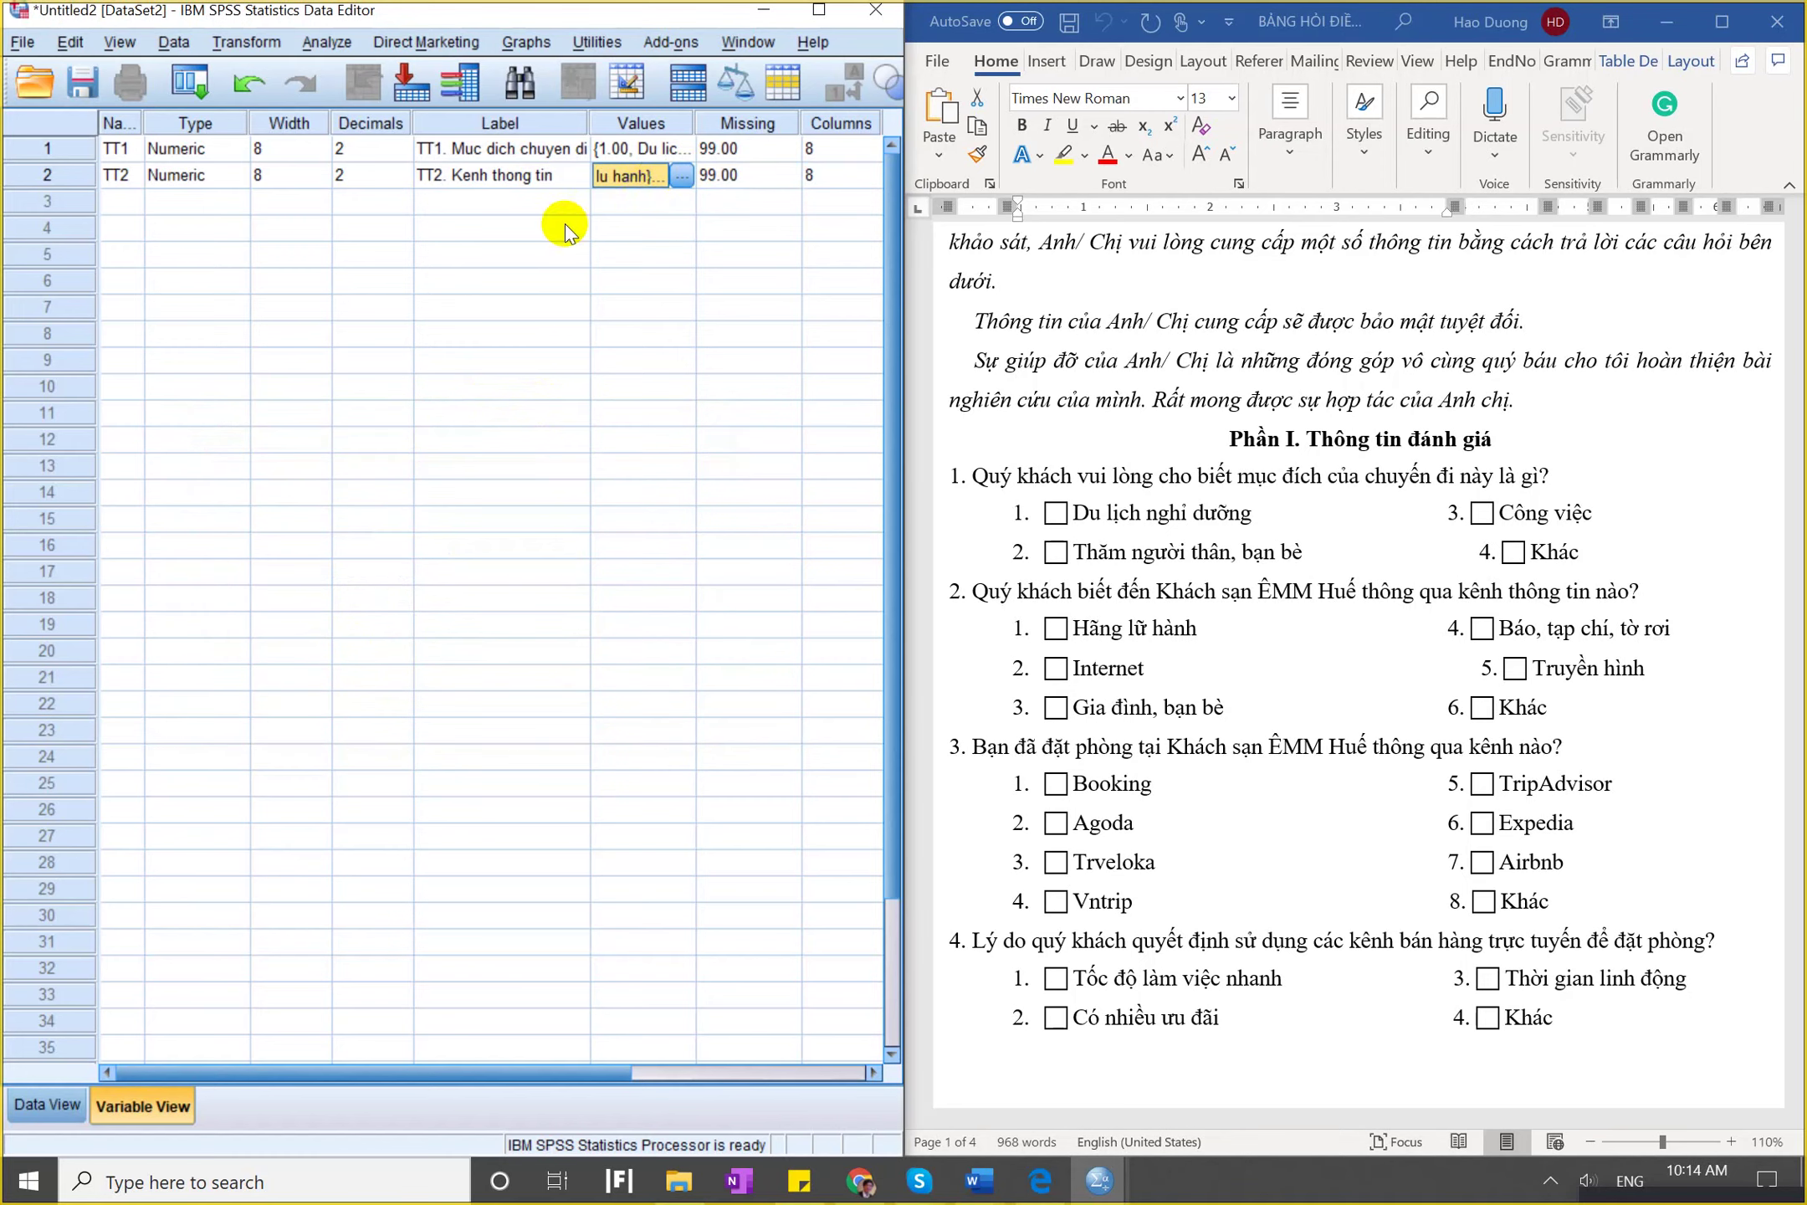
Set the measurement level of variable TT2 to Nominal.
{"action": "key", "text": "Tab"}
{"action": "key", "text": "Tab"}
{"action": "key", "text": "Tab"}
{"action": "key", "text": "Tab"}
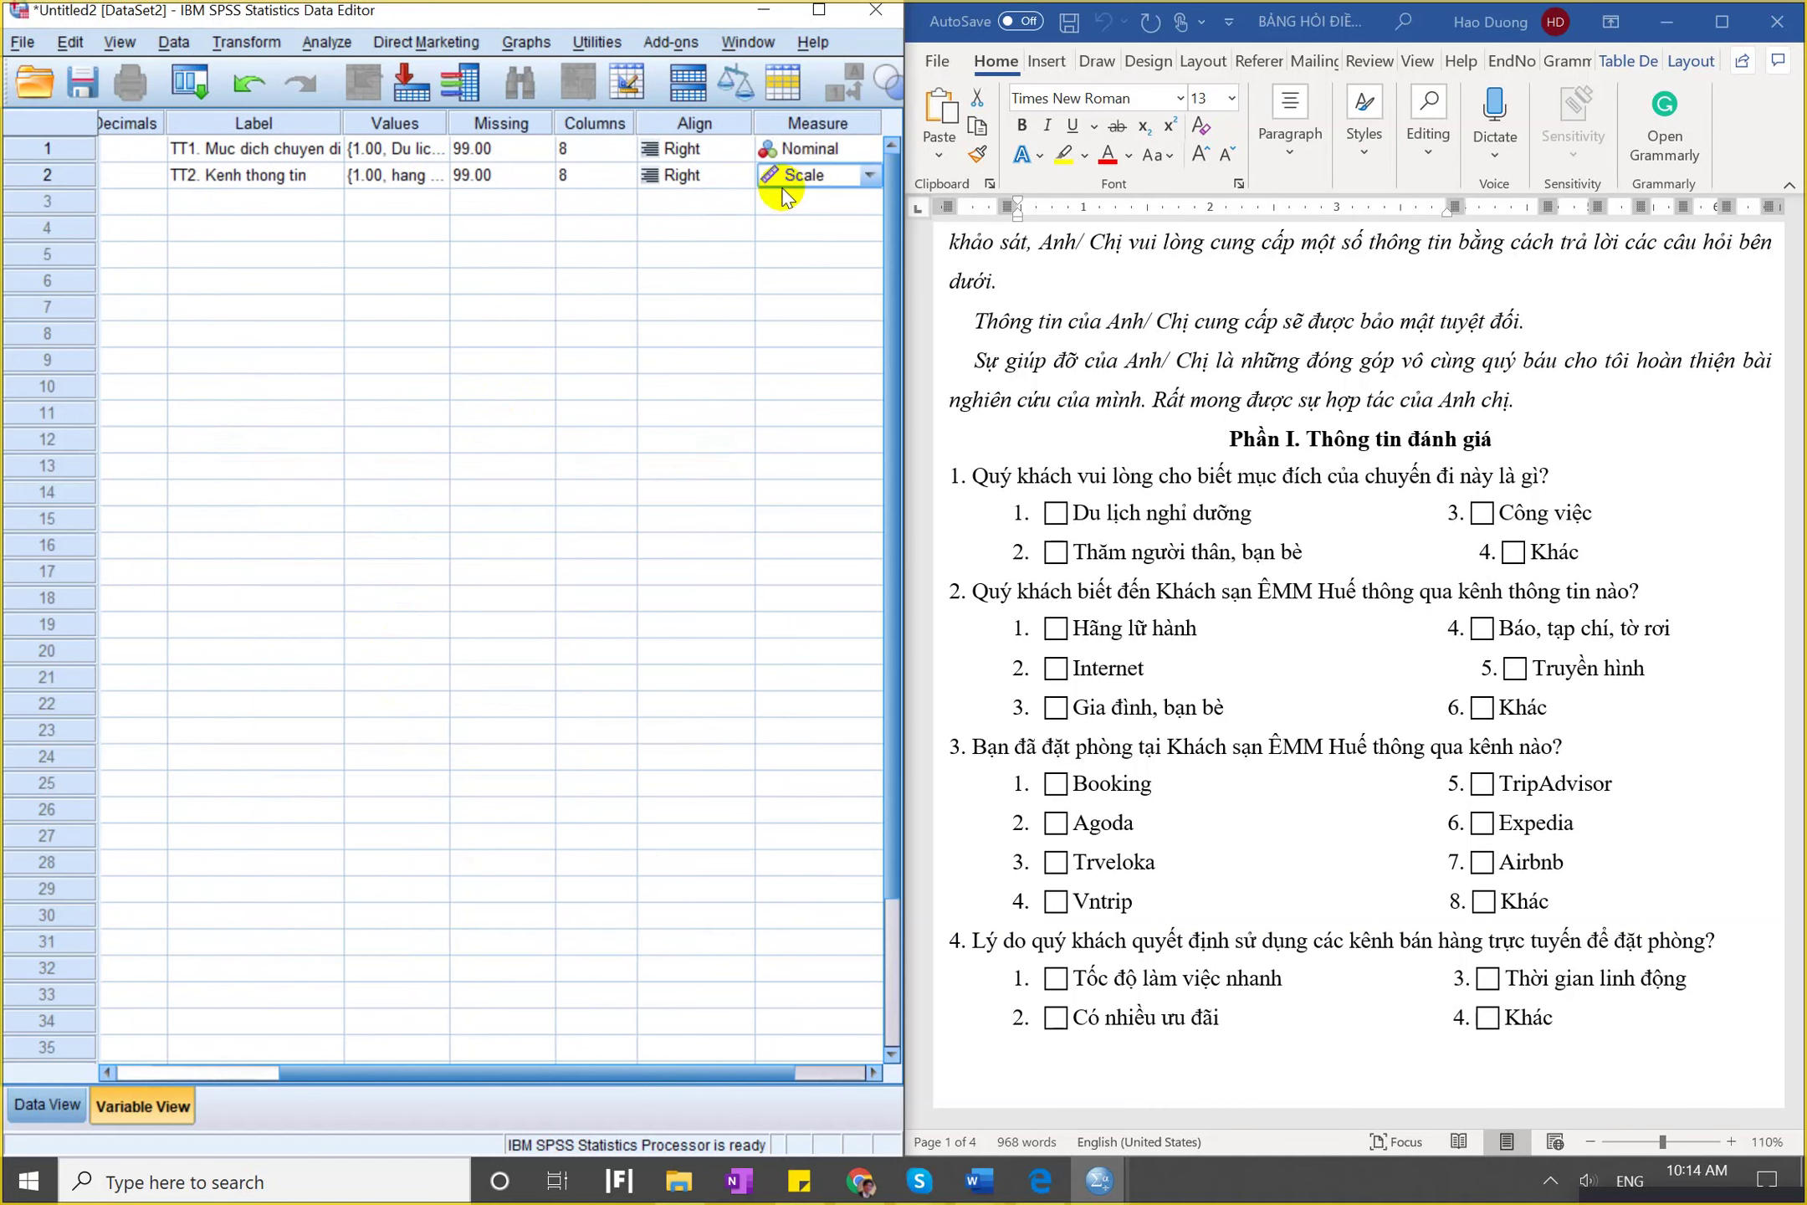
{"action": "left_click", "coordinate": [808, 172]}
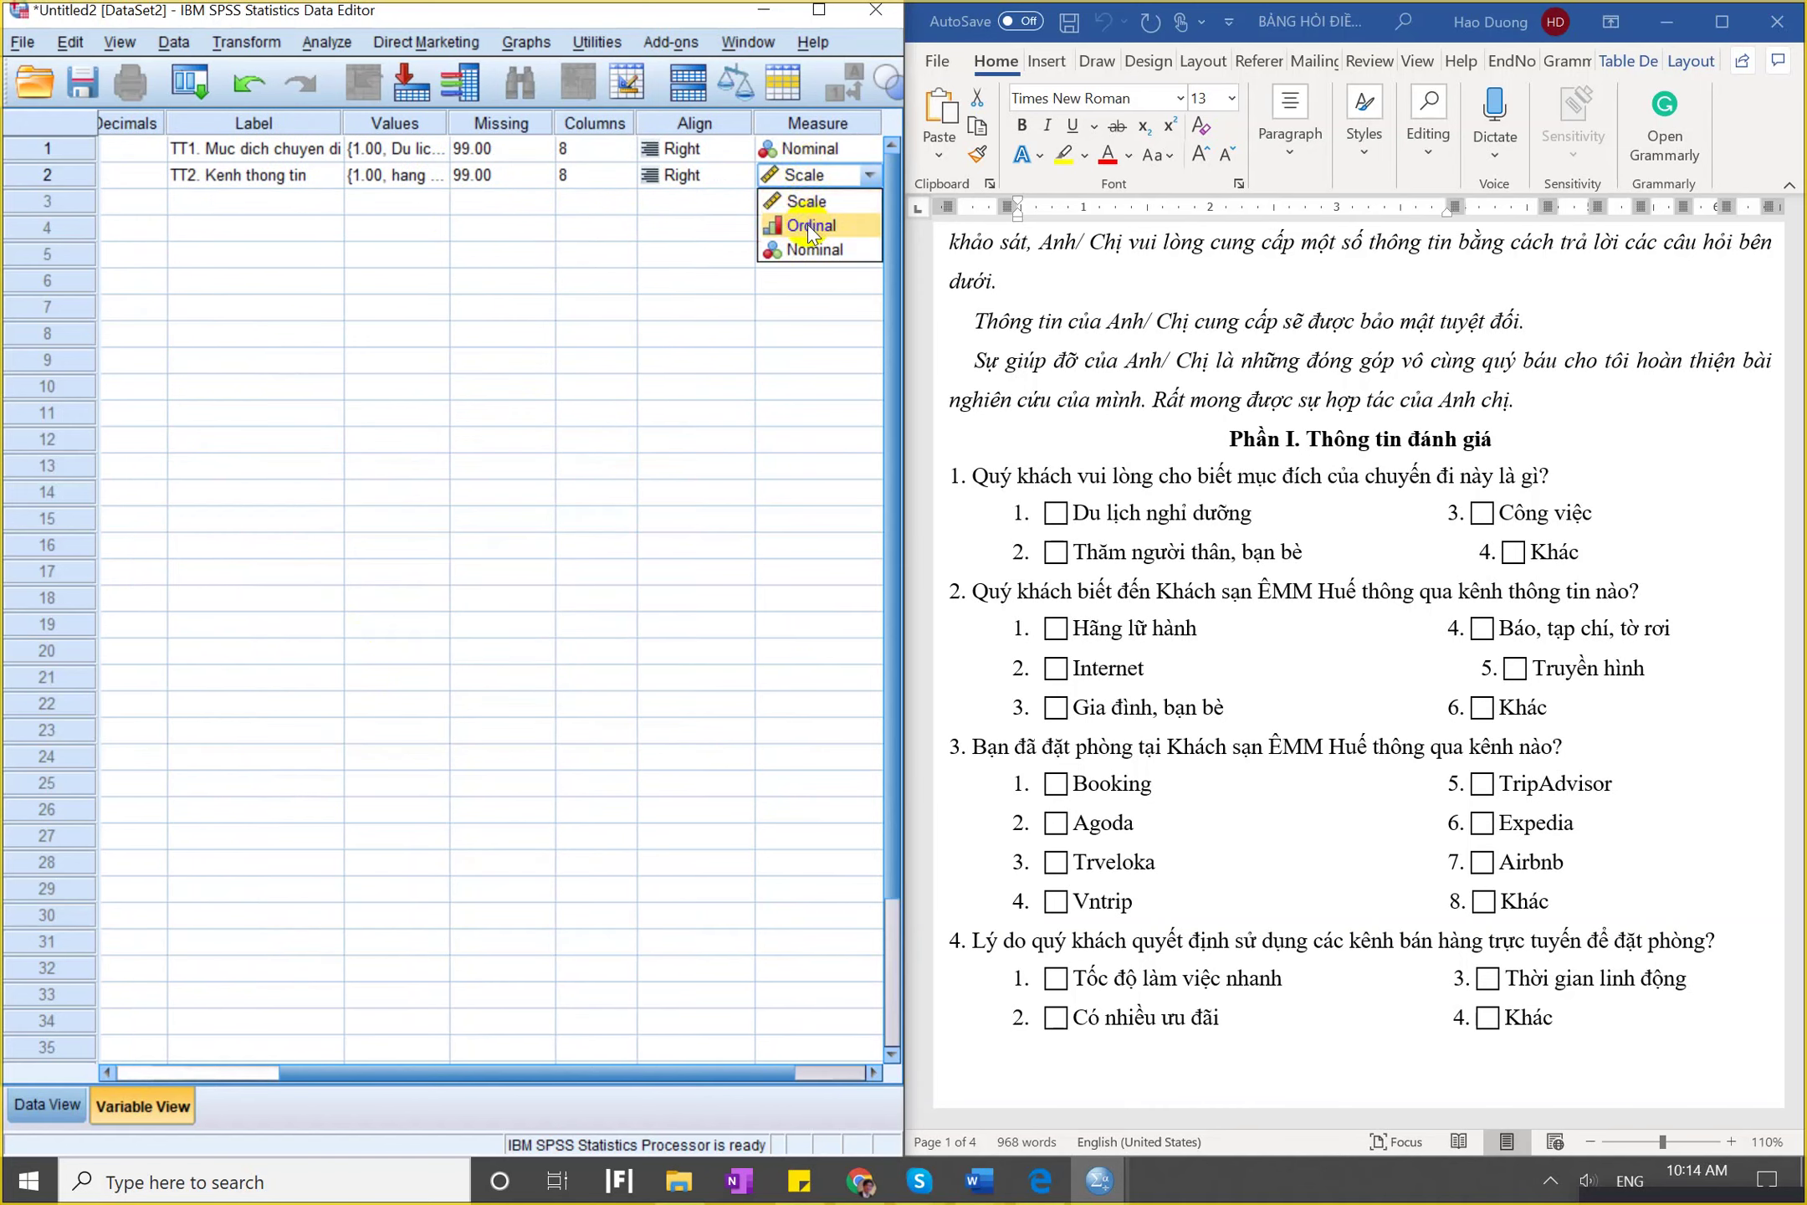
{"action": "left_click", "coordinate": [816, 249]}
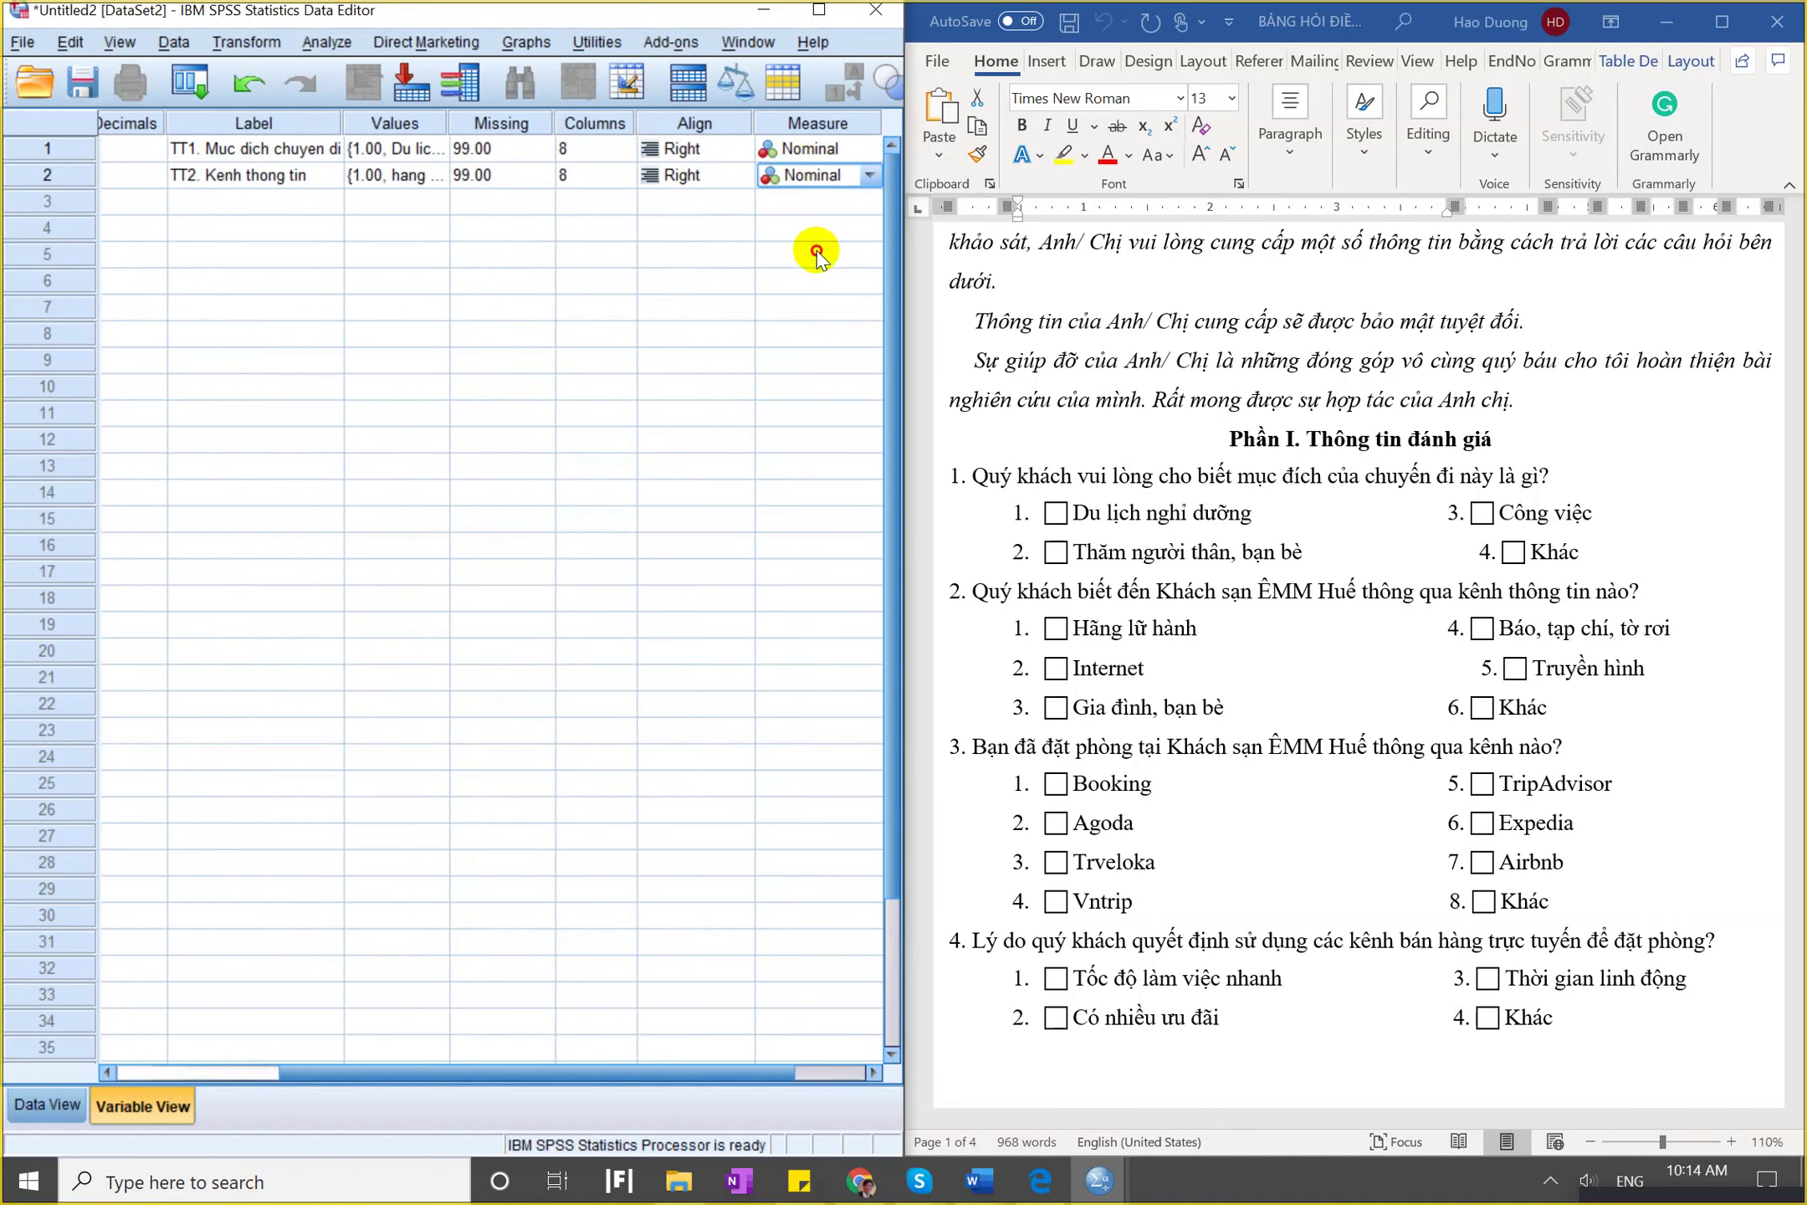
{"action": "left_click", "coordinate": [815, 250]}
{"action": "left_click", "coordinate": [540, 203]}
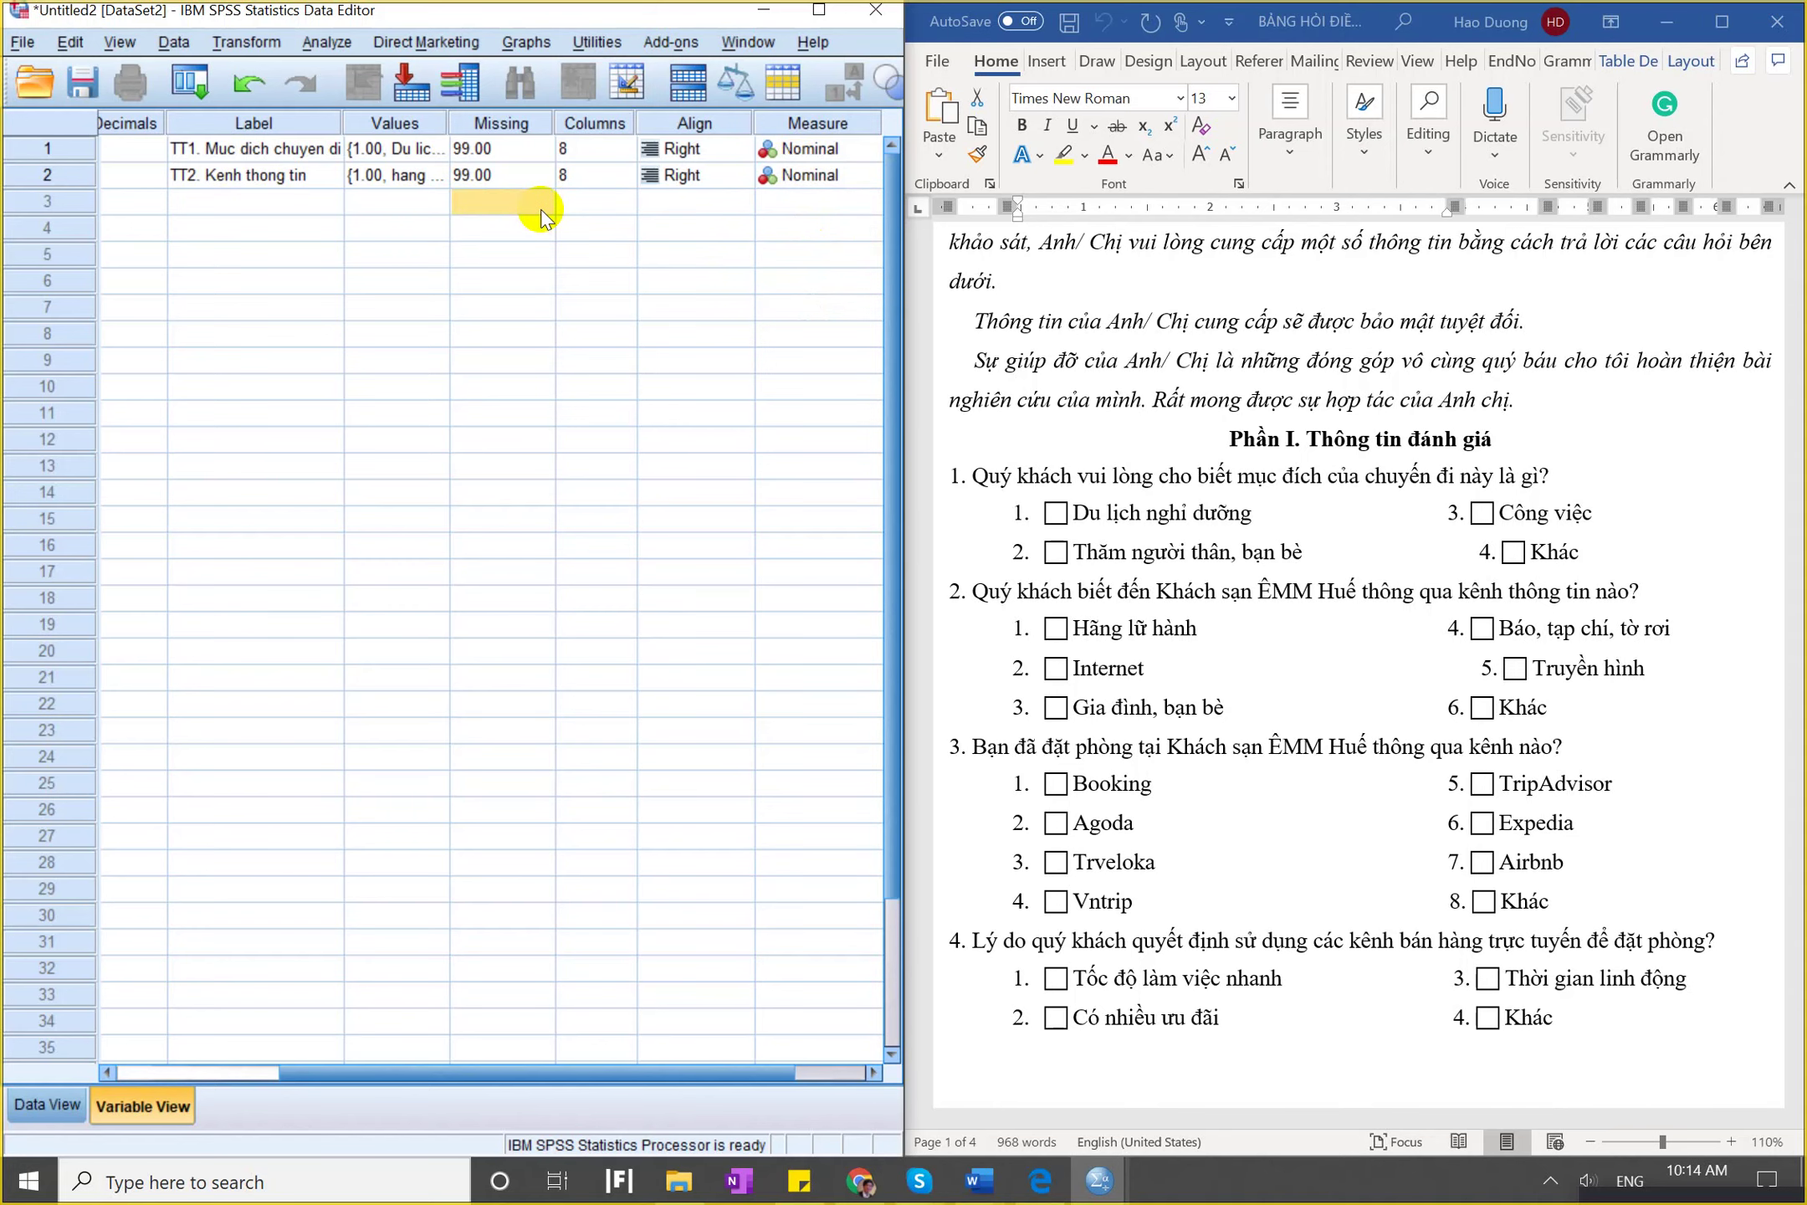
{"action": "left_click", "coordinate": [544, 203]}
{"action": "key", "text": "alt+r"}
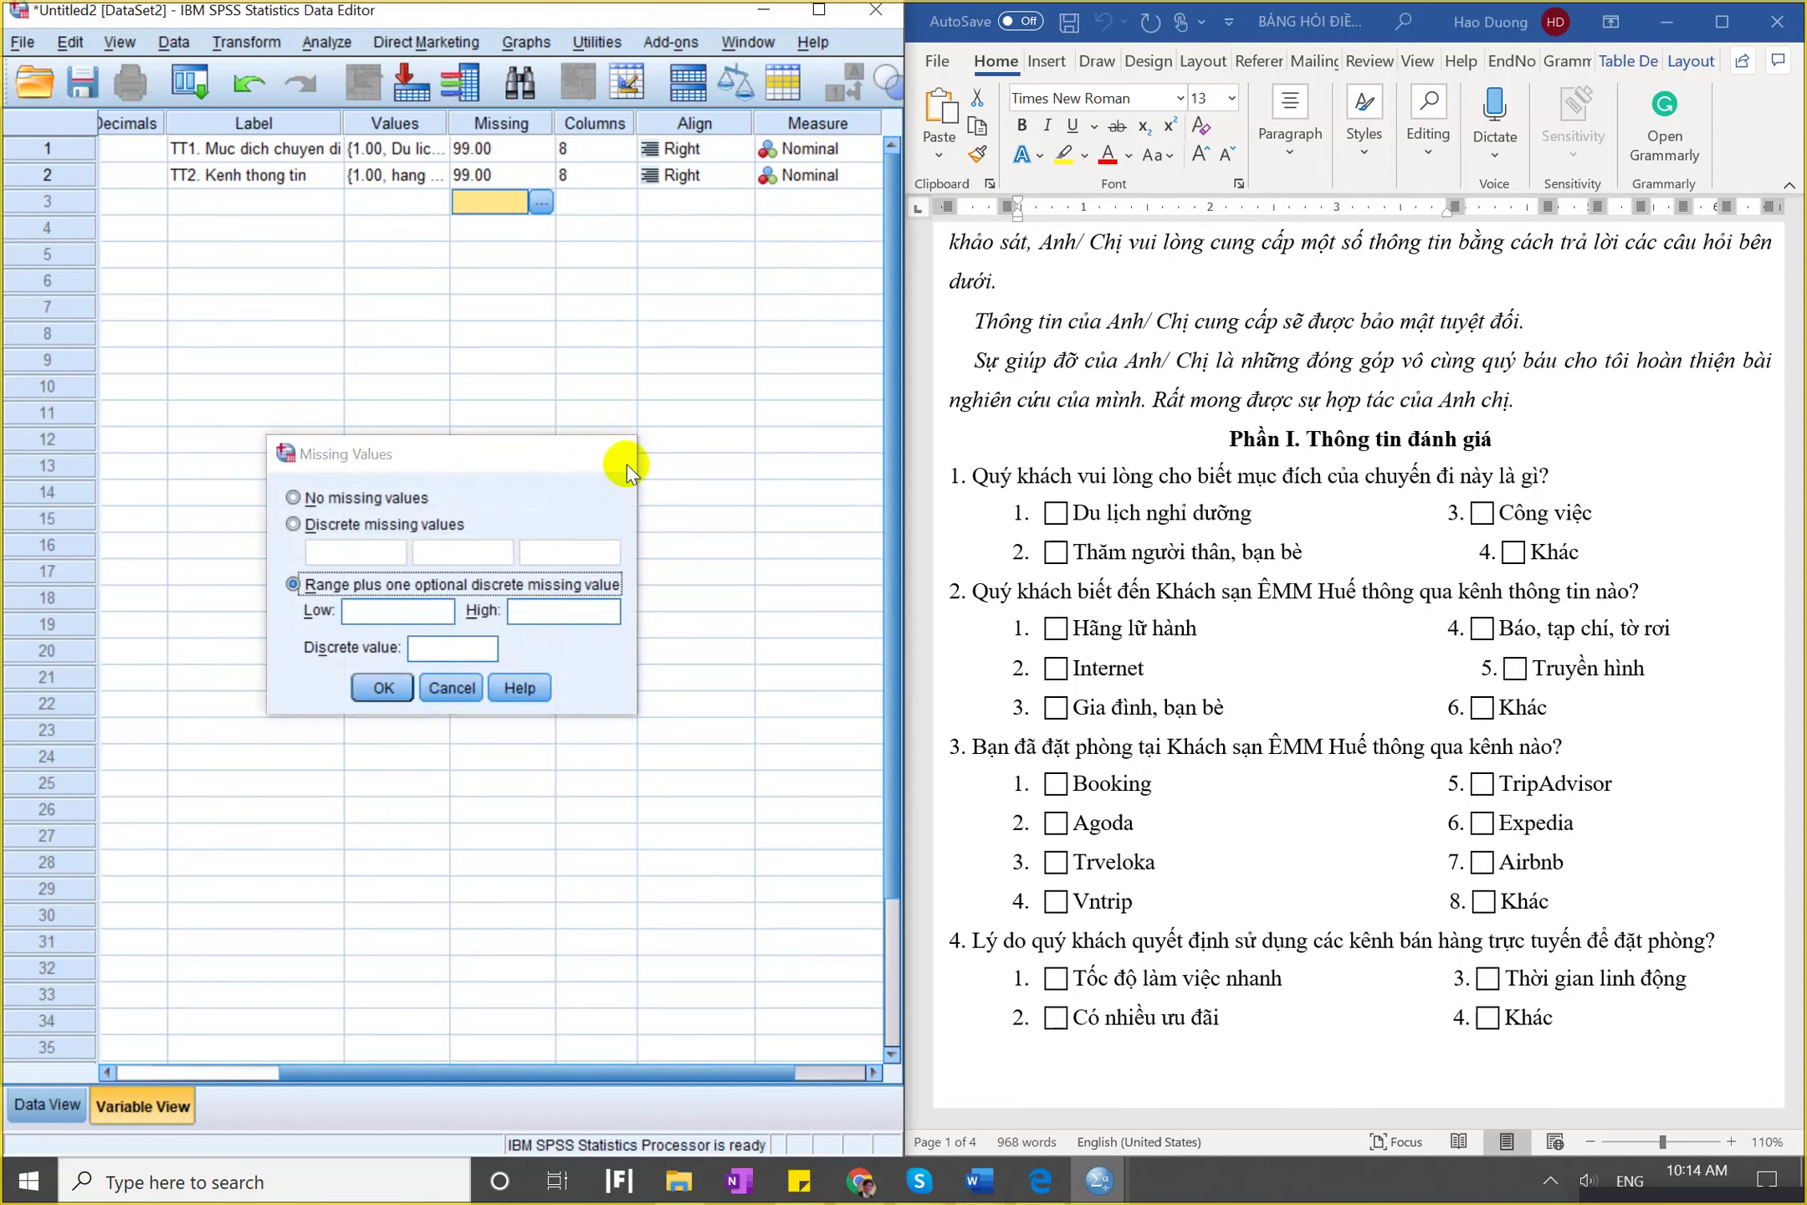
{"action": "left_click", "coordinate": [625, 462]}
Show the questionnaire's five-level agreement scale table in Word and add variables ND1 and ND2 in rows 3 and 4 of SPSS.
{"action": "scroll", "coordinate": [1263, 566], "scroll_direction": "down", "scroll_amount": 6}
{"action": "scroll", "coordinate": [1263, 566], "scroll_direction": "down", "scroll_amount": 5}
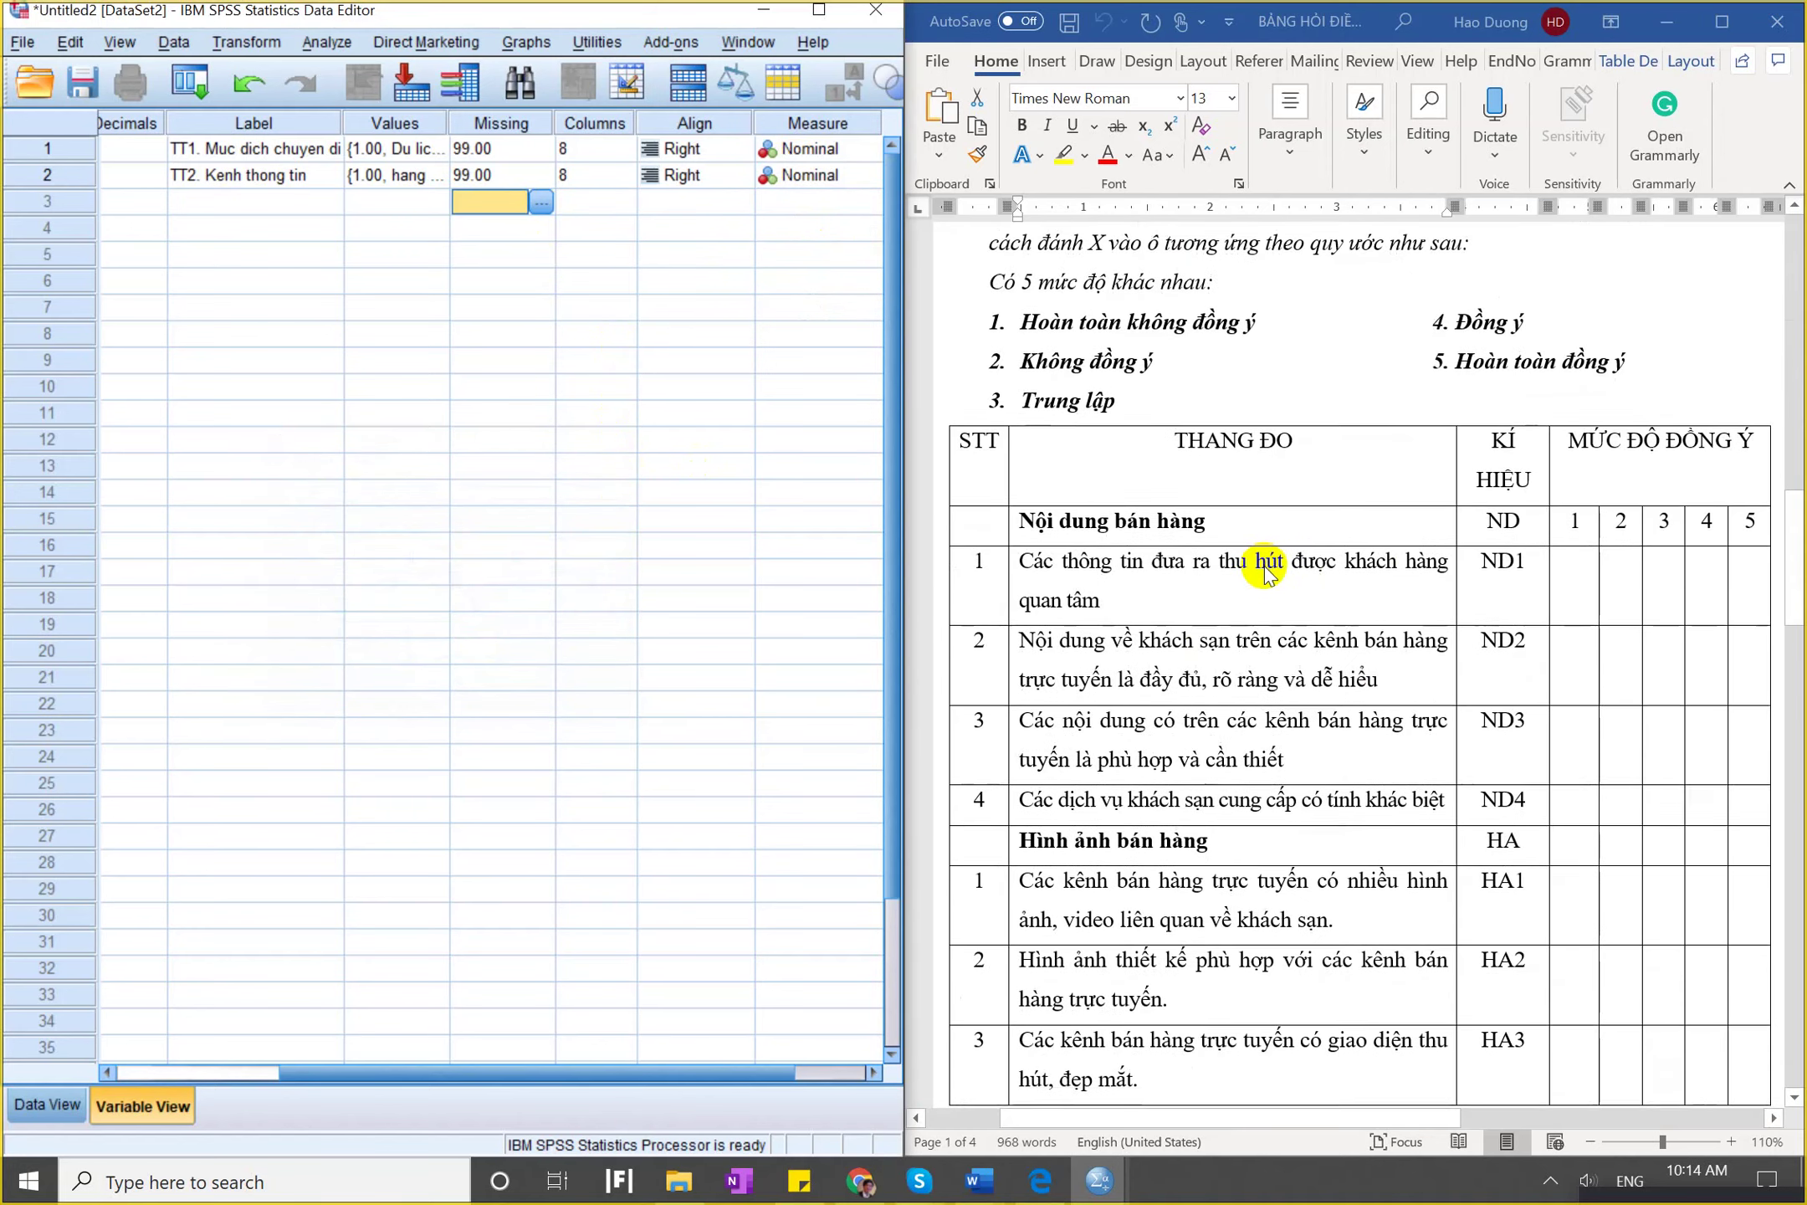
{"action": "left_click", "coordinate": [279, 225]}
{"action": "key", "text": "Left"}
{"action": "key", "text": "Left"}
{"action": "key", "text": "Left"}
{"action": "key", "text": "Left"}
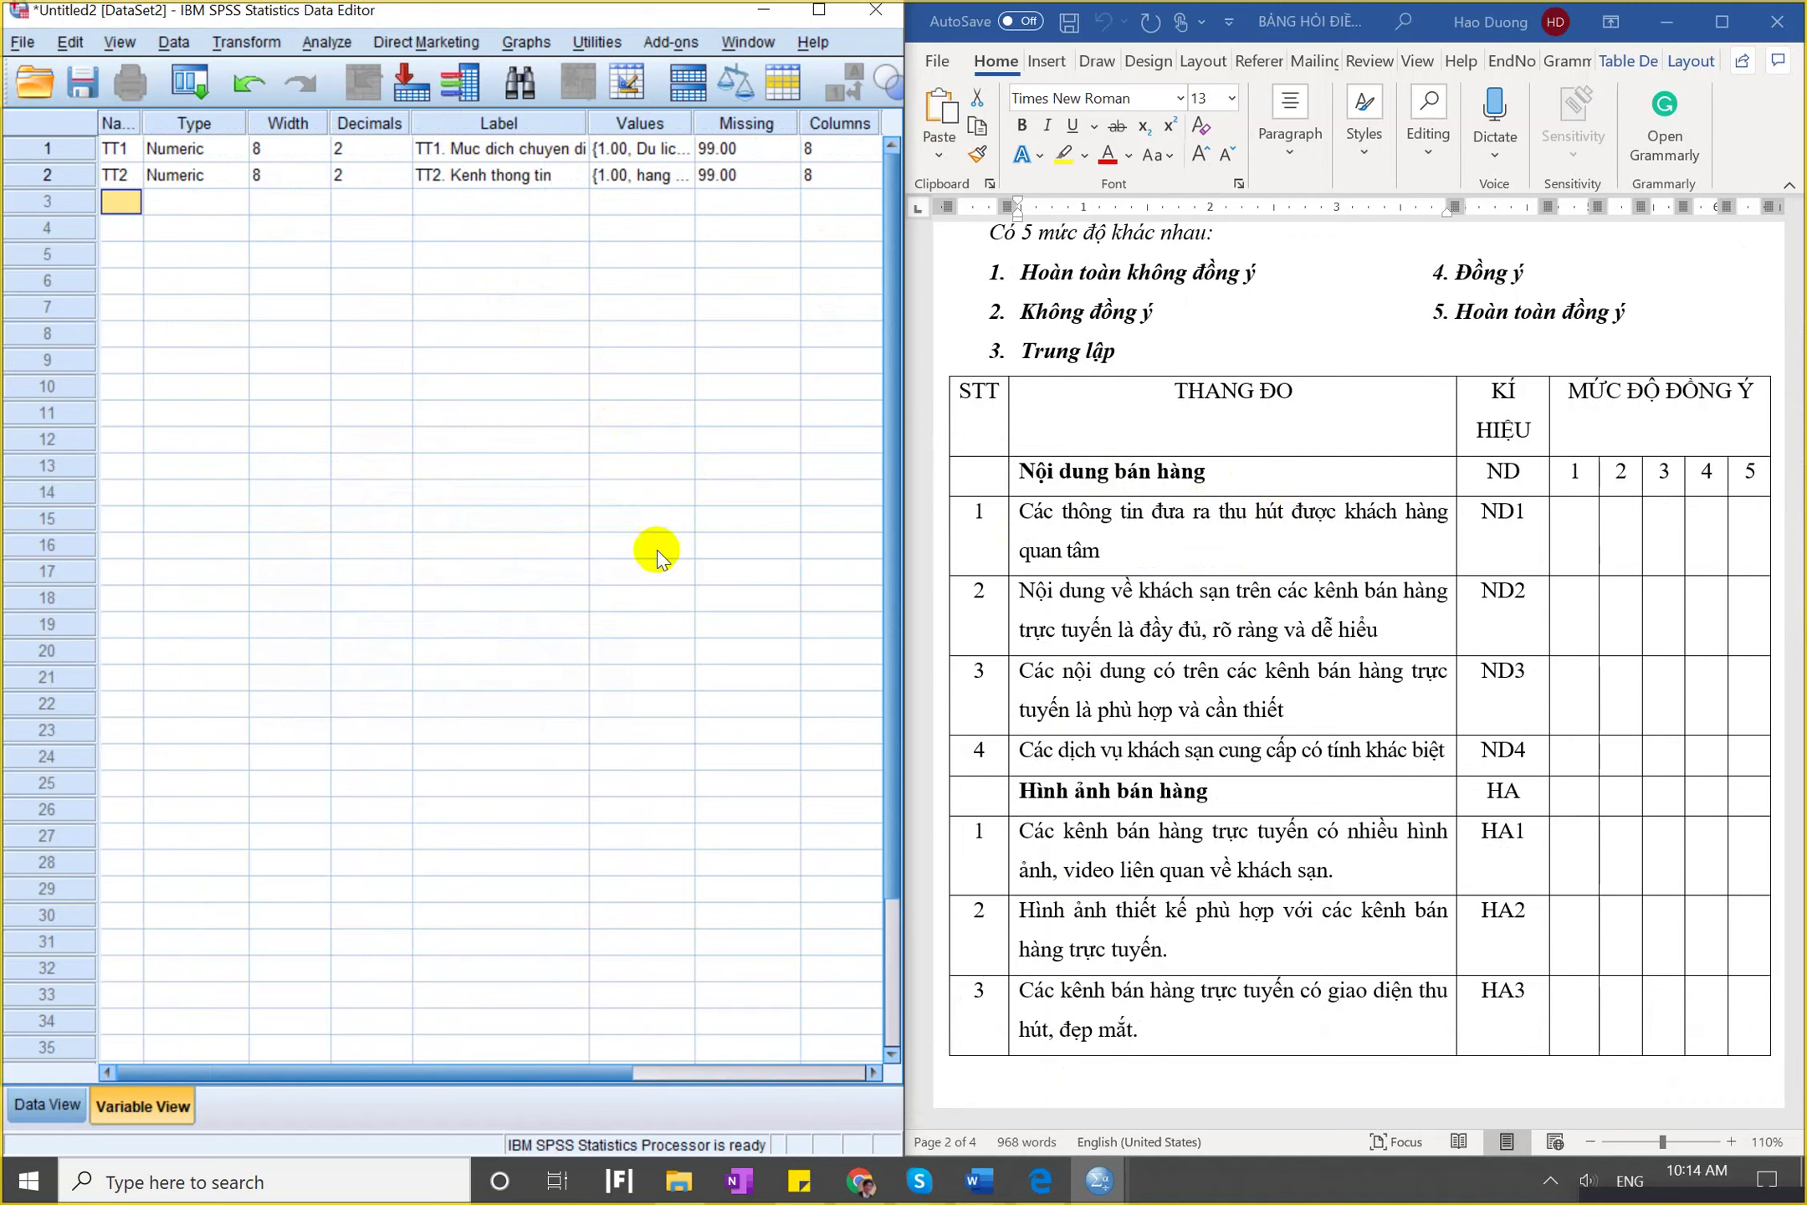
{"action": "type", "text": "ND1"}
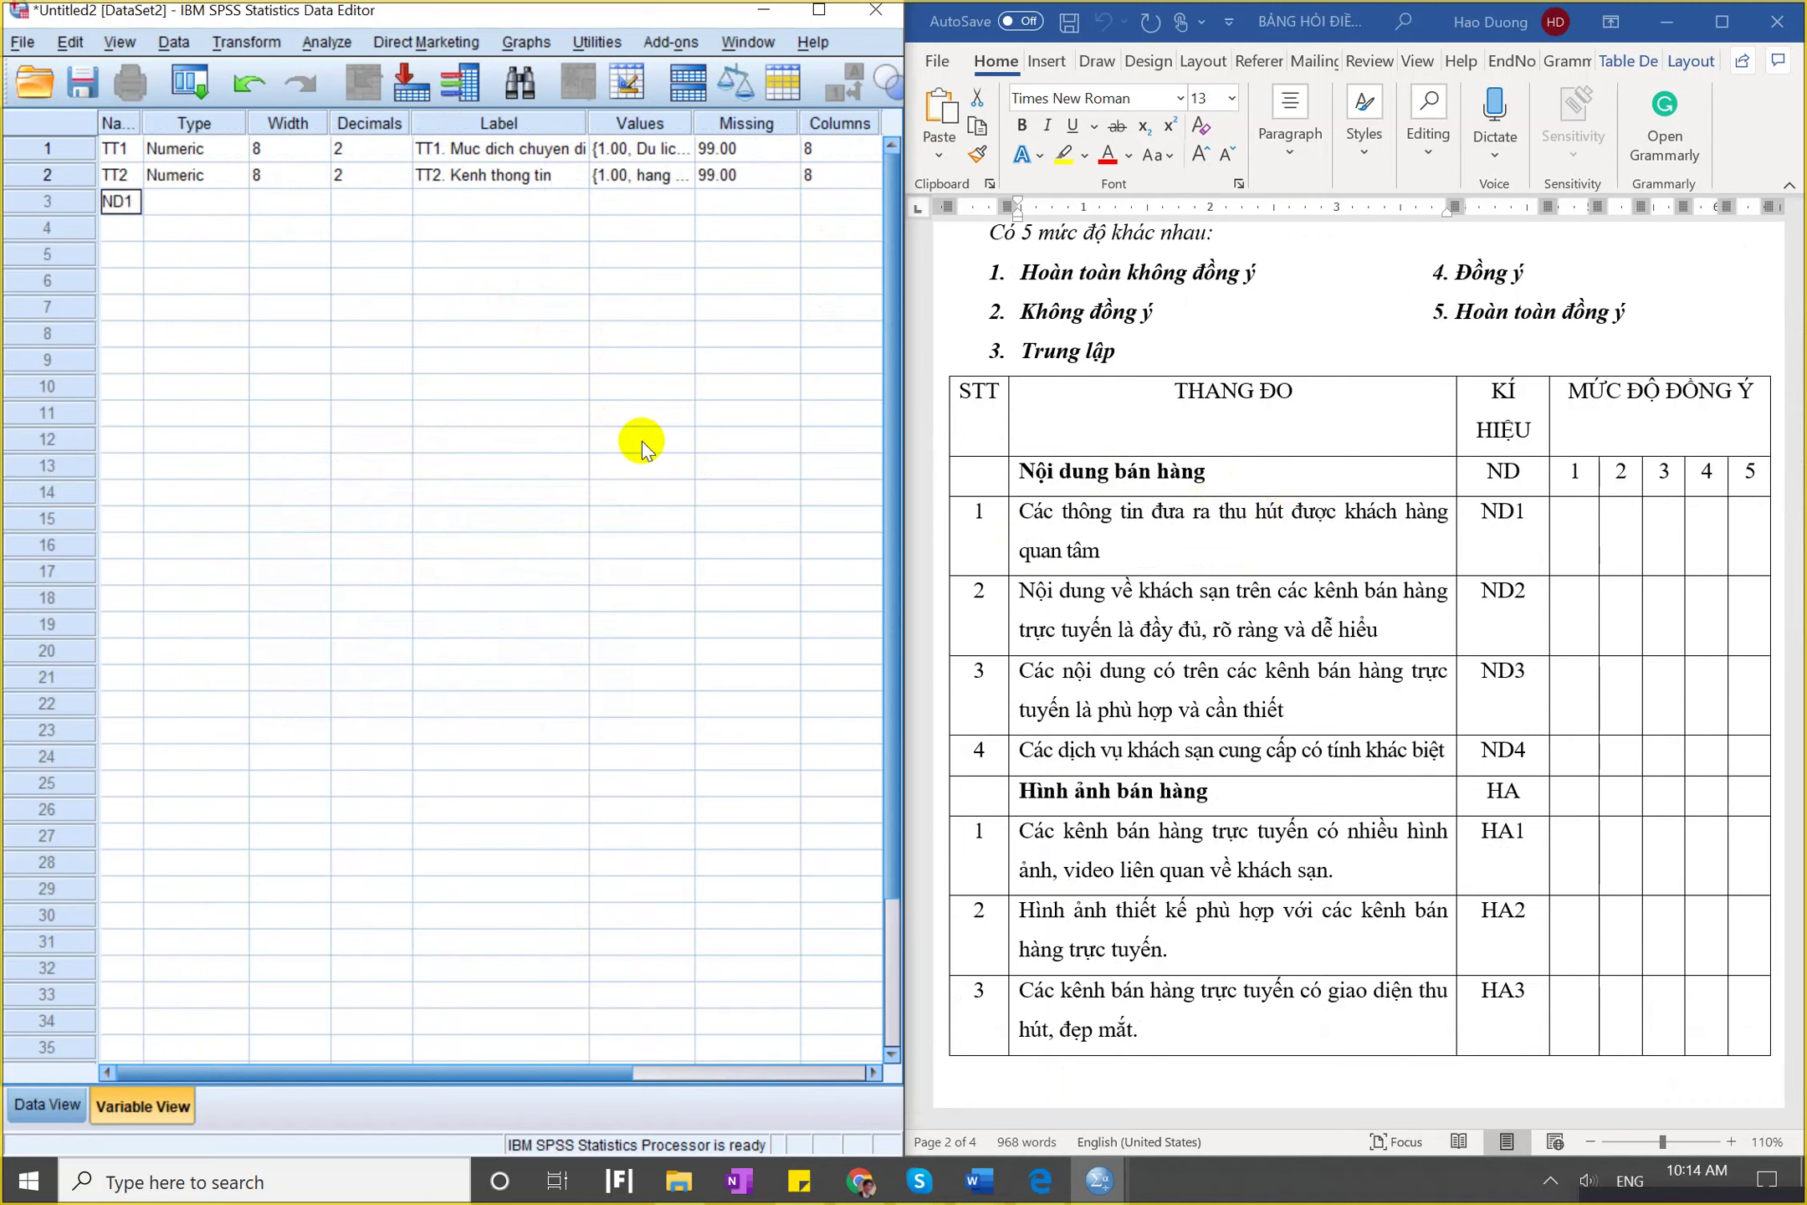
{"action": "key", "text": "Return"}
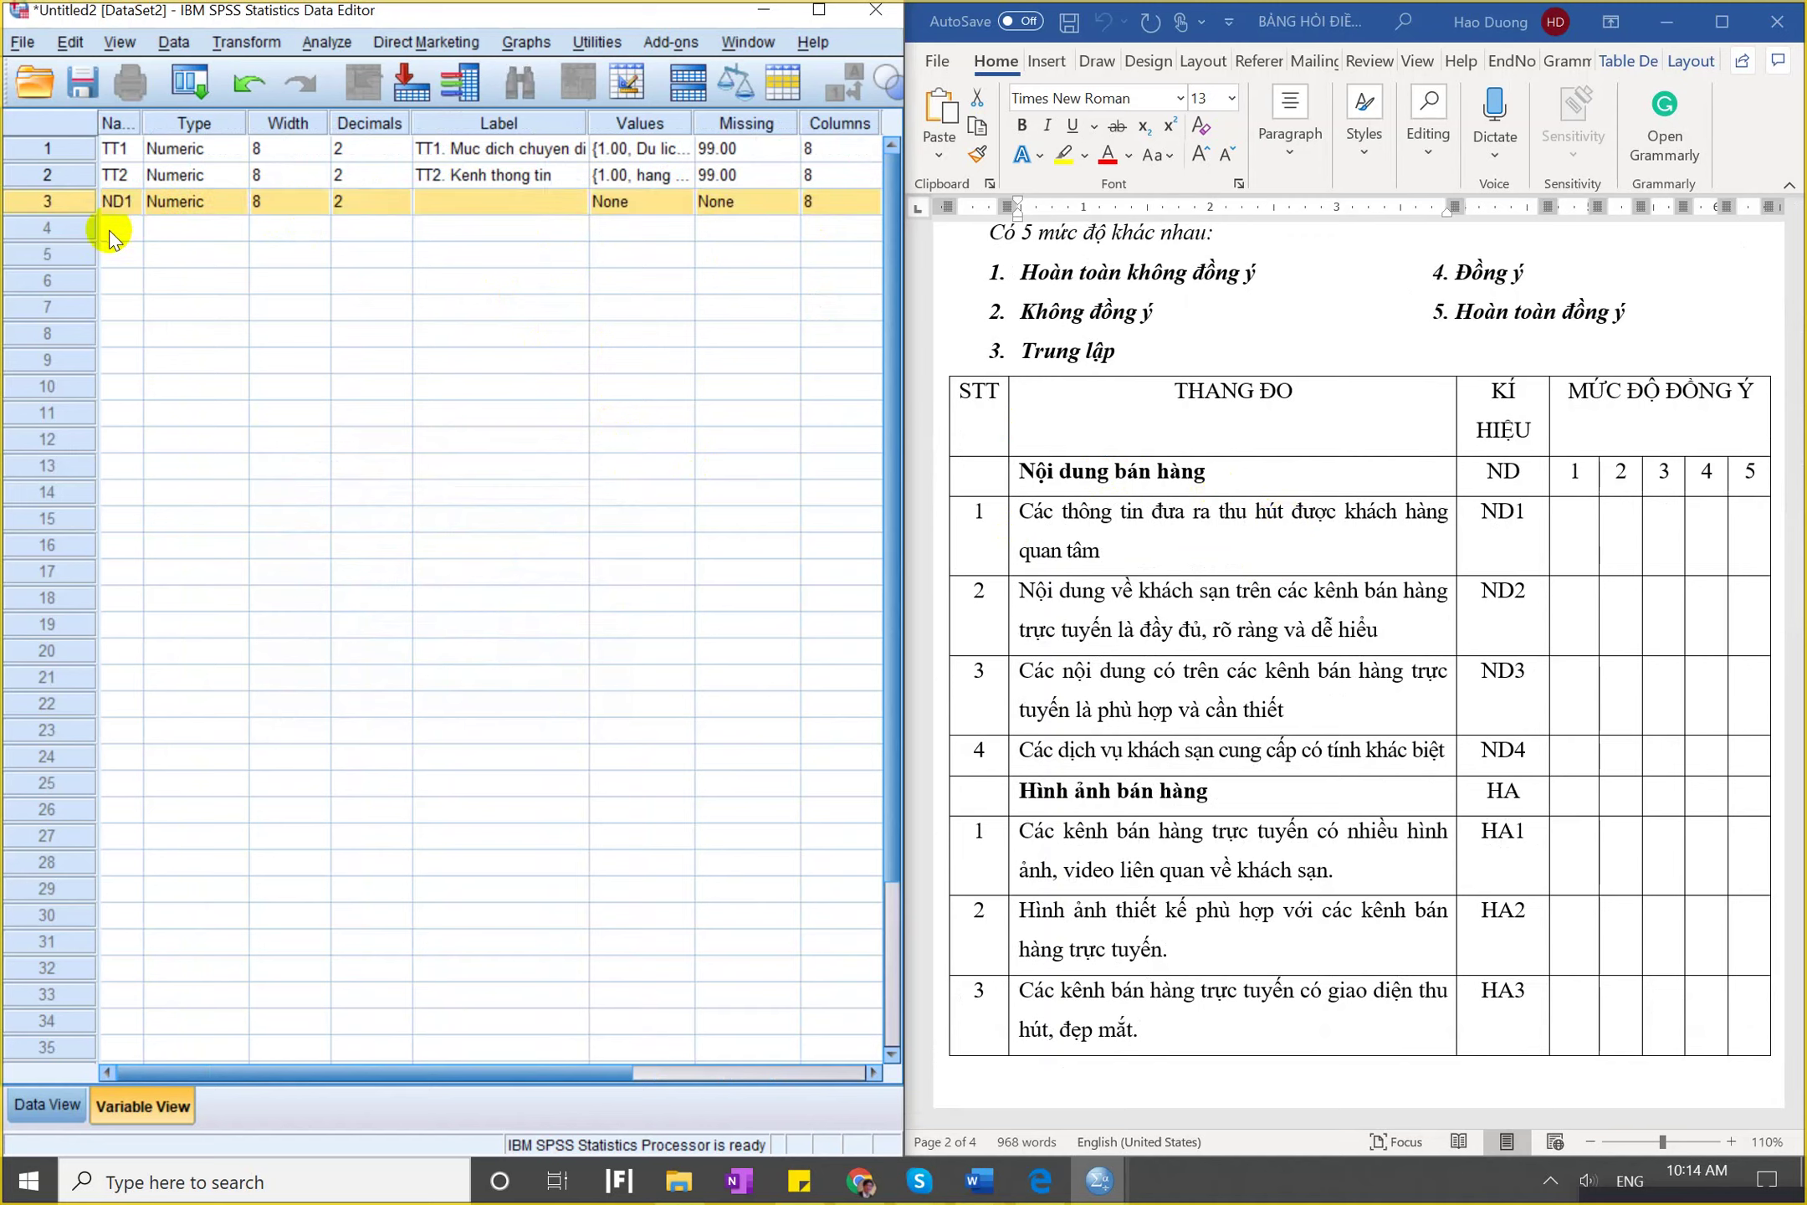
{"action": "type", "text": "ND2"}
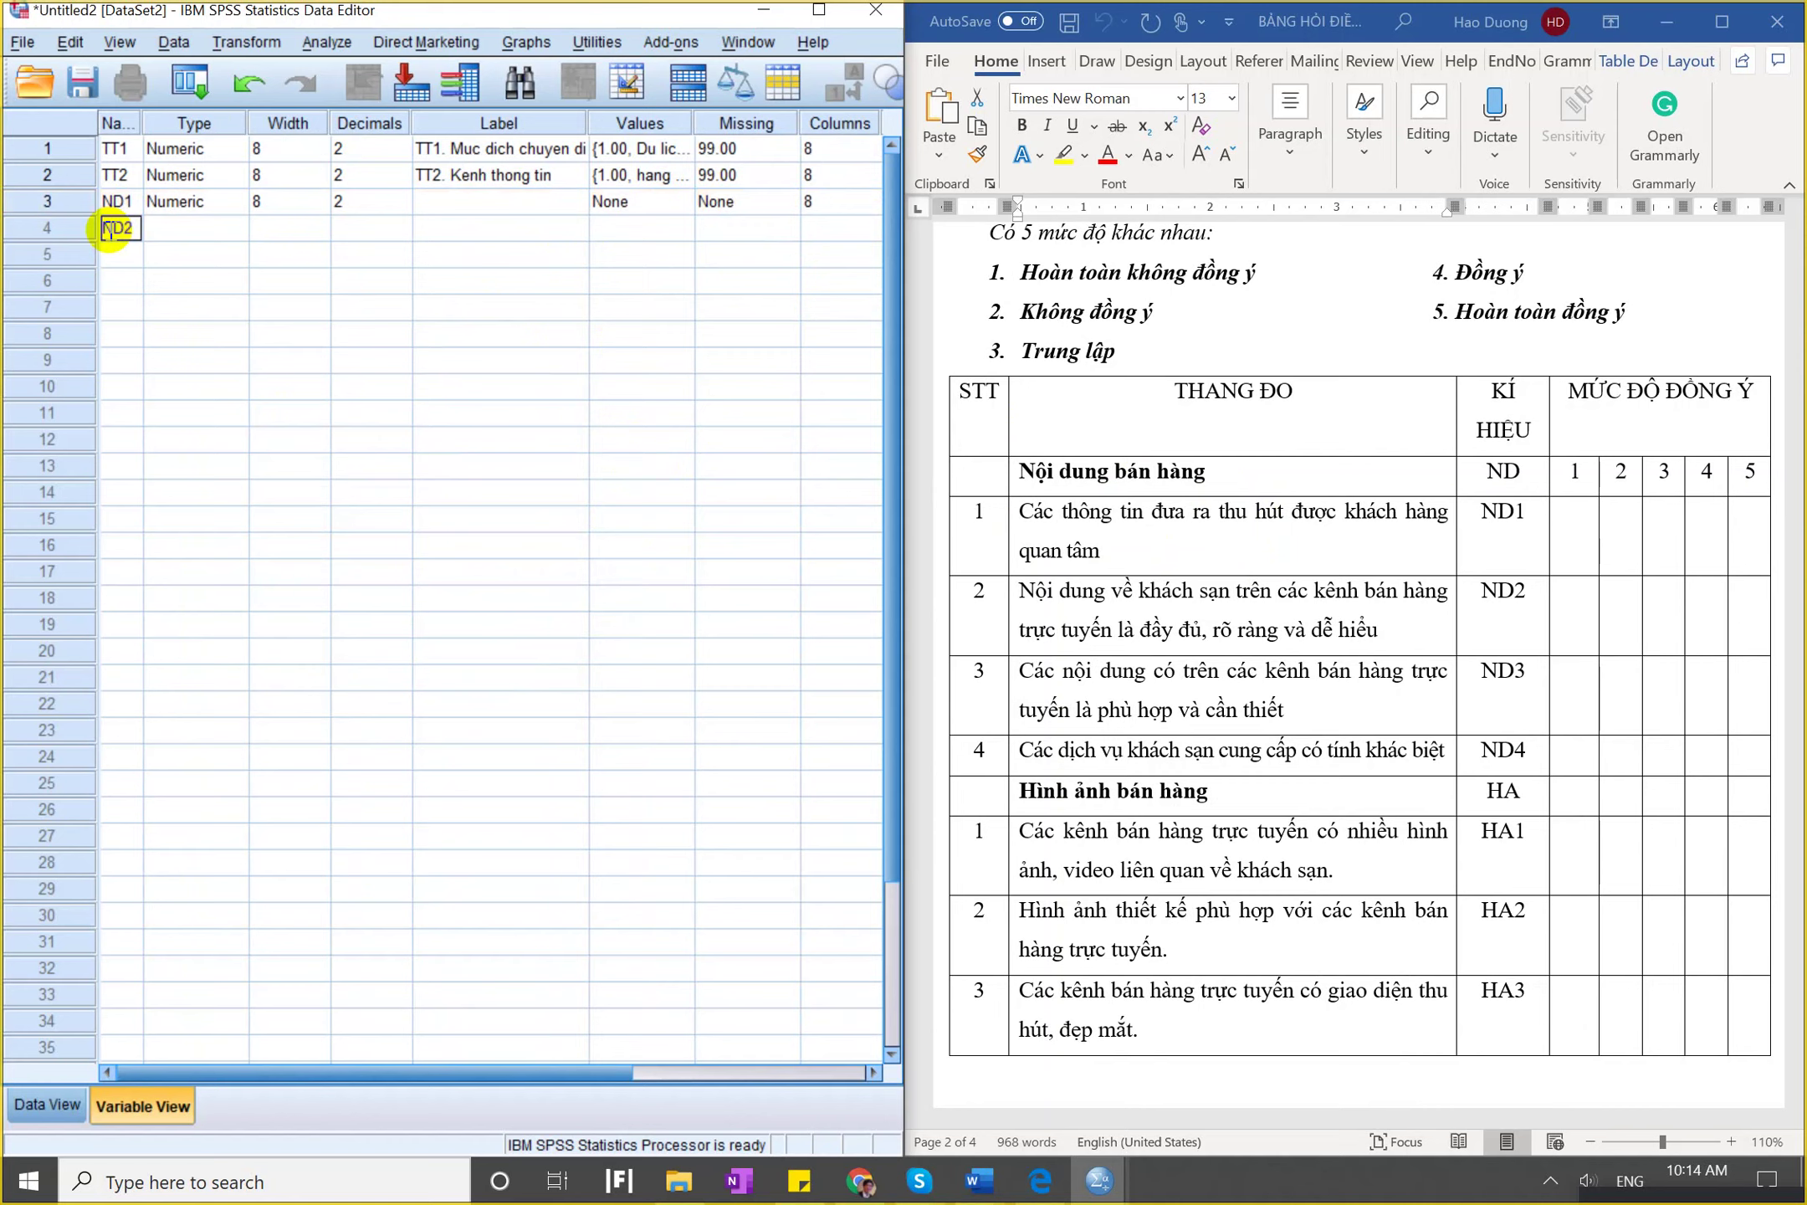
{"action": "key", "text": "Return"}
Label variable ND1 "ND1. Thong tin thu hut" and start variable ND2's label with "ND2.".
{"action": "left_click", "coordinate": [527, 202]}
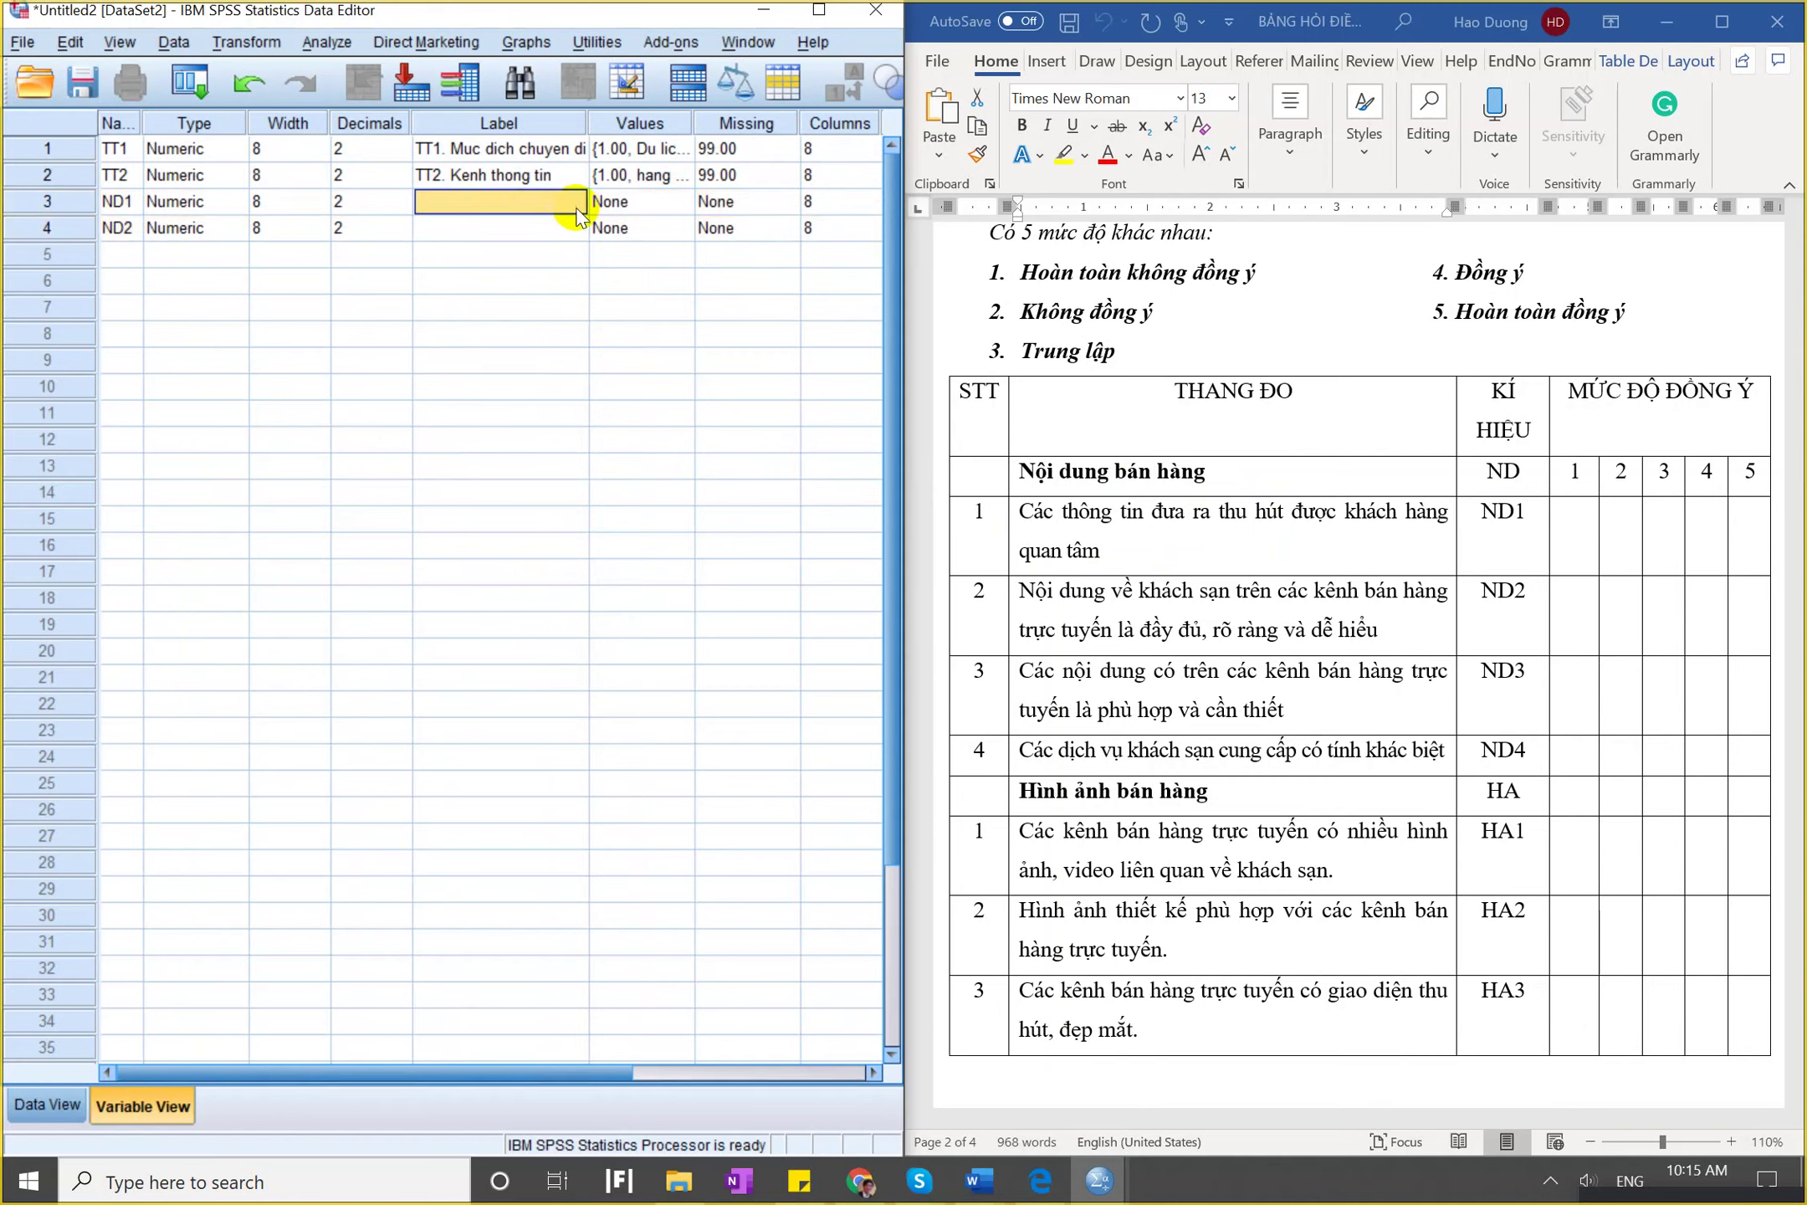
{"action": "type", "text": "ND1"}
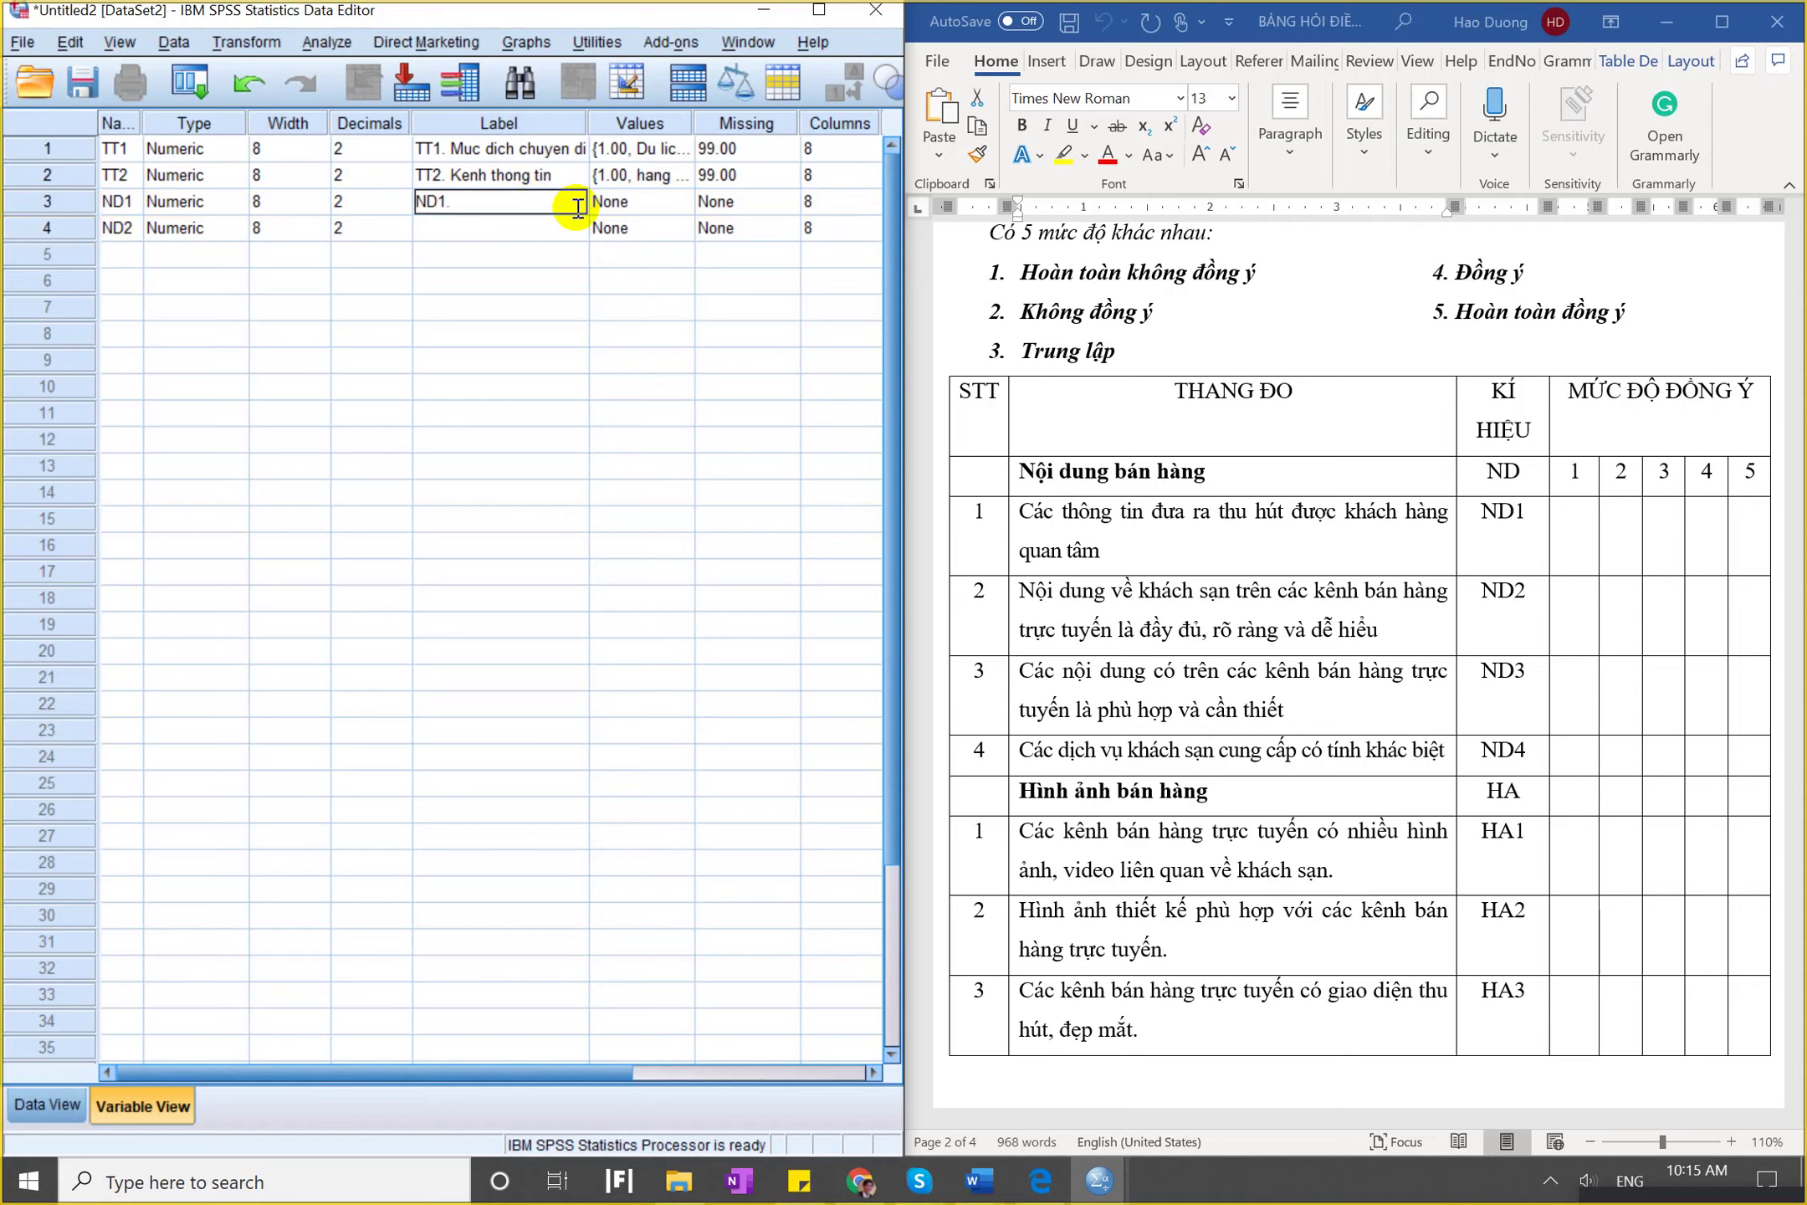
{"action": "type", "text": ". Thong tin thu hut"}
{"action": "key", "text": "Return"}
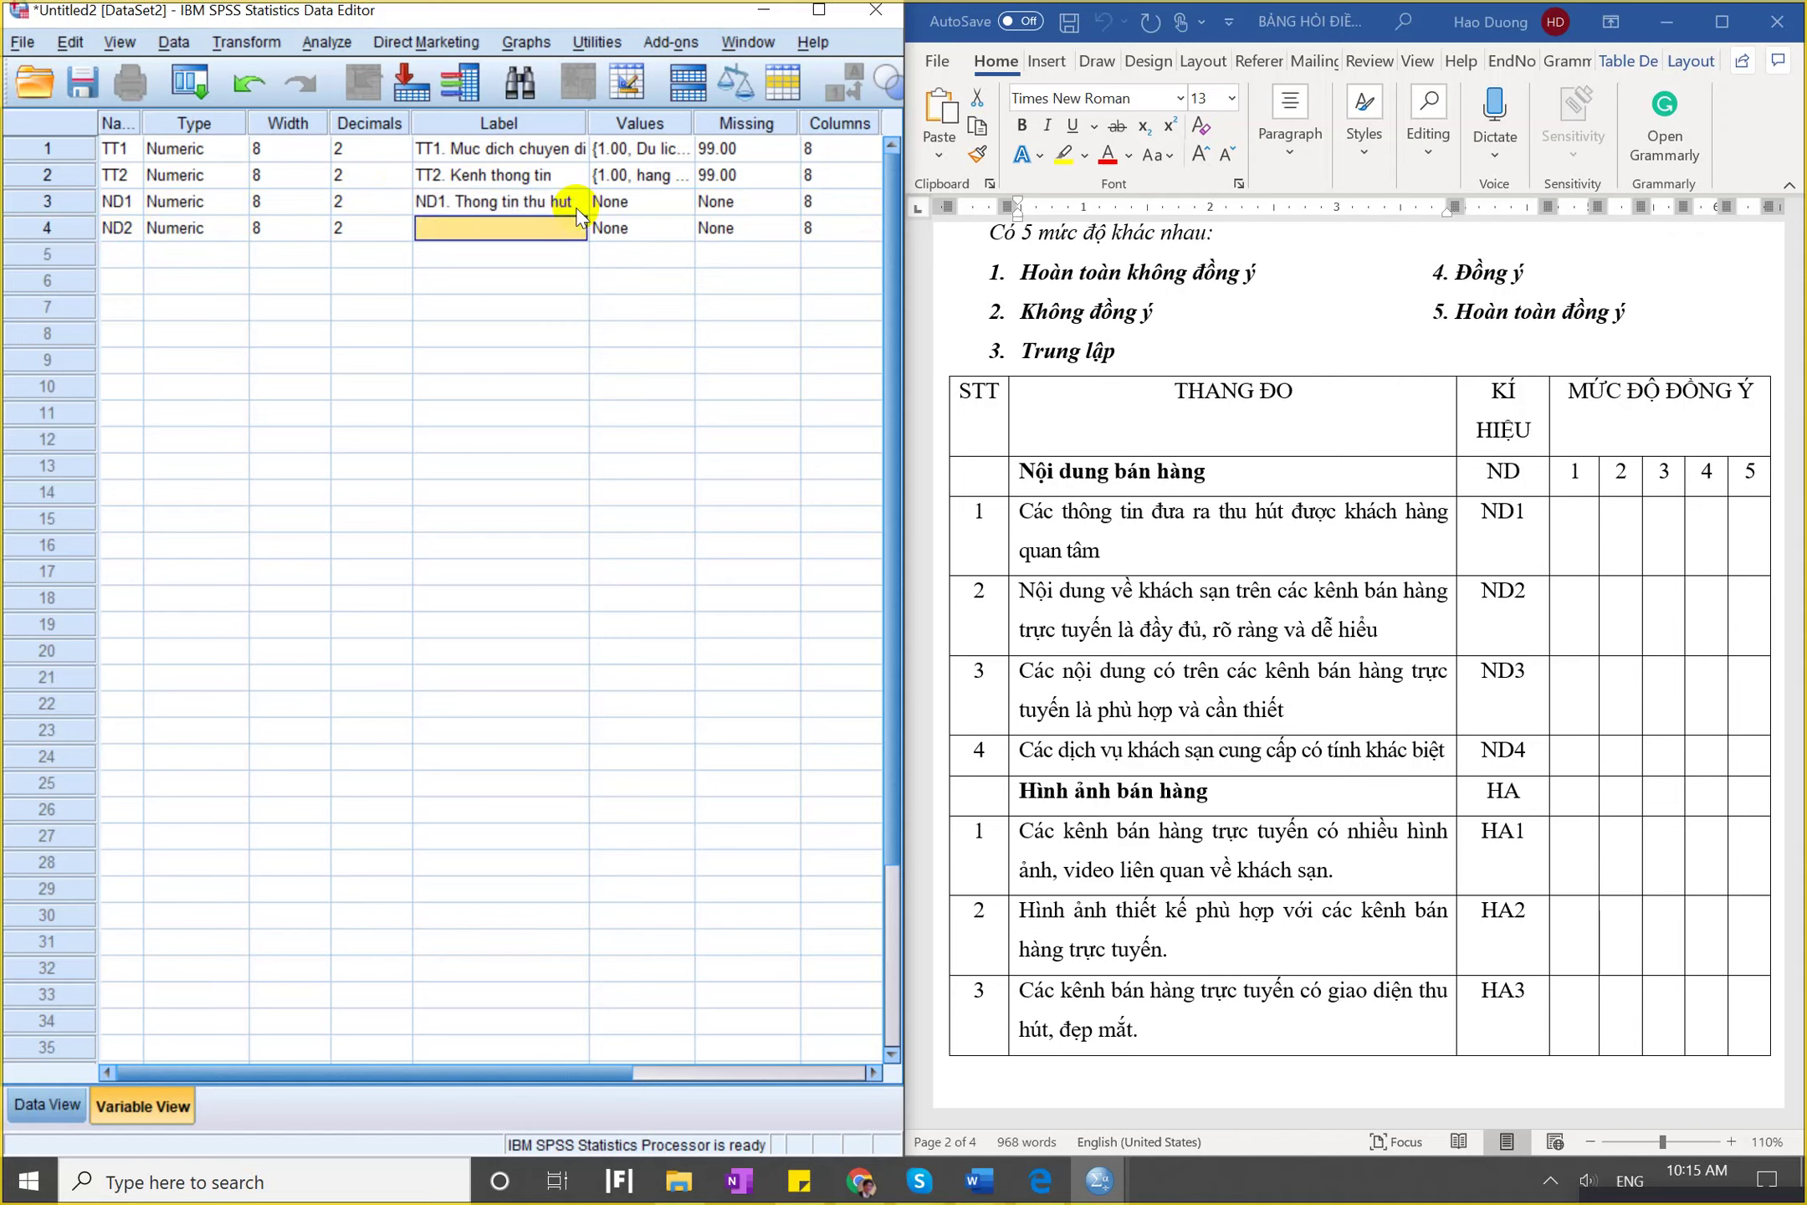
{"action": "type", "text": "ND"}
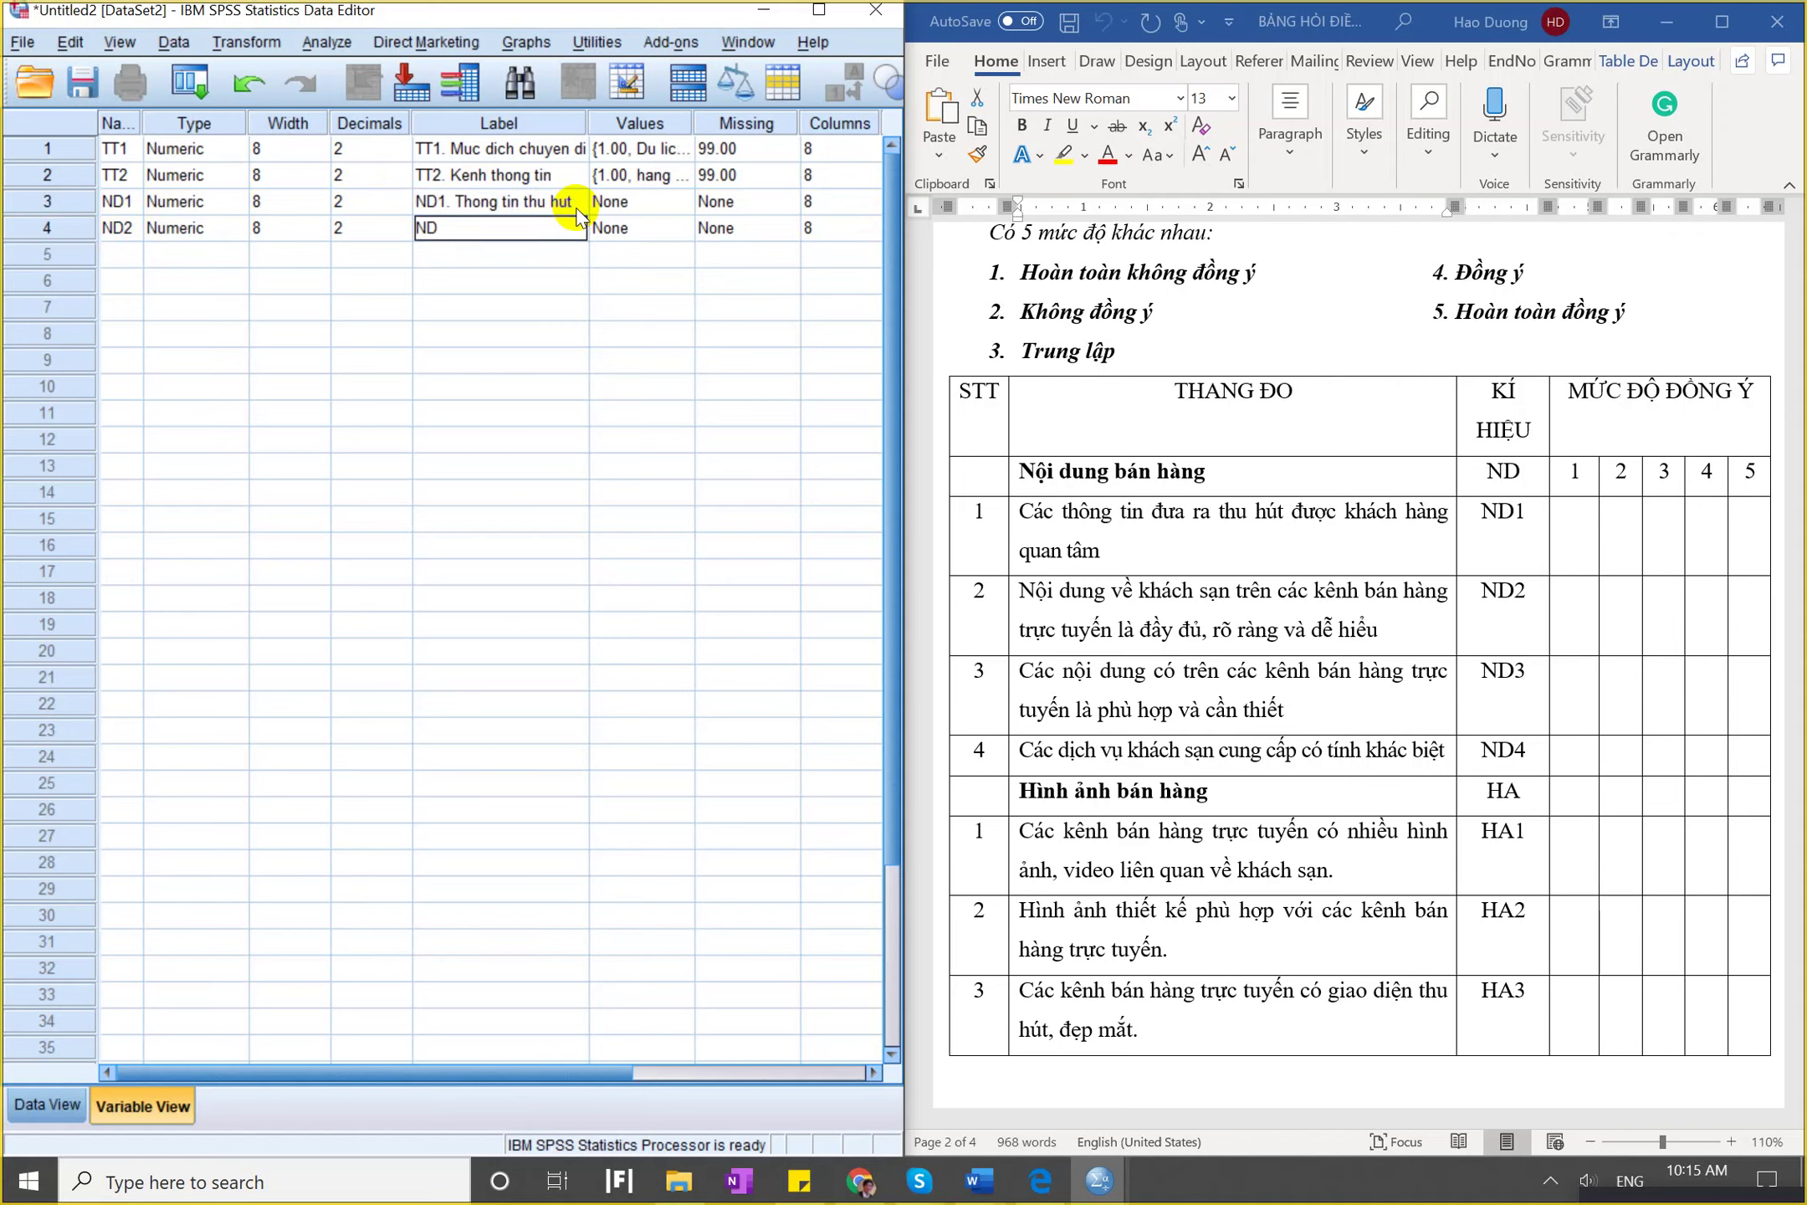
{"action": "type", "text": "2."}
Switch from SPSS to the main window of the SPSS group call in Skype.
{"action": "left_click", "coordinate": [943, 1186]}
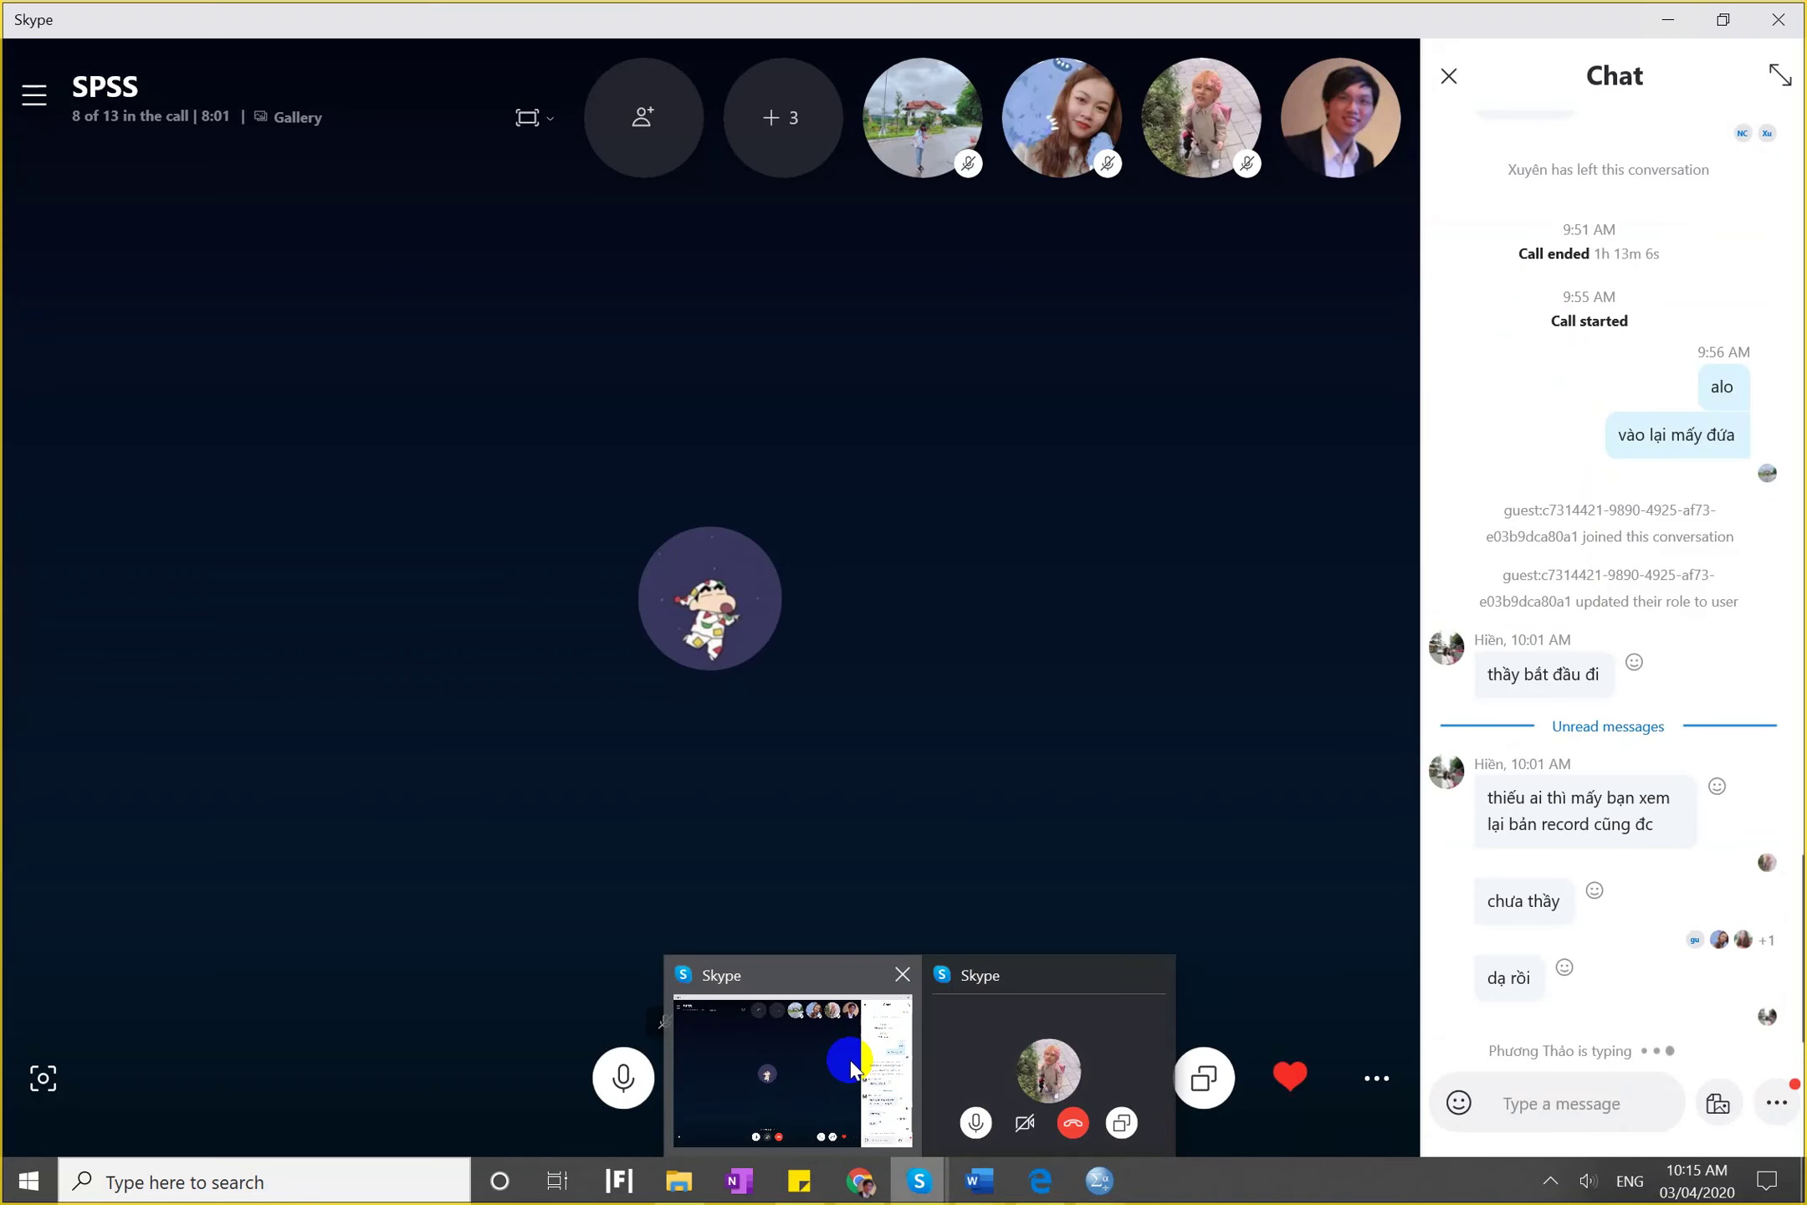
{"action": "left_click", "coordinate": [846, 1083]}
{"action": "mouse_move", "coordinate": [916, 1188]}
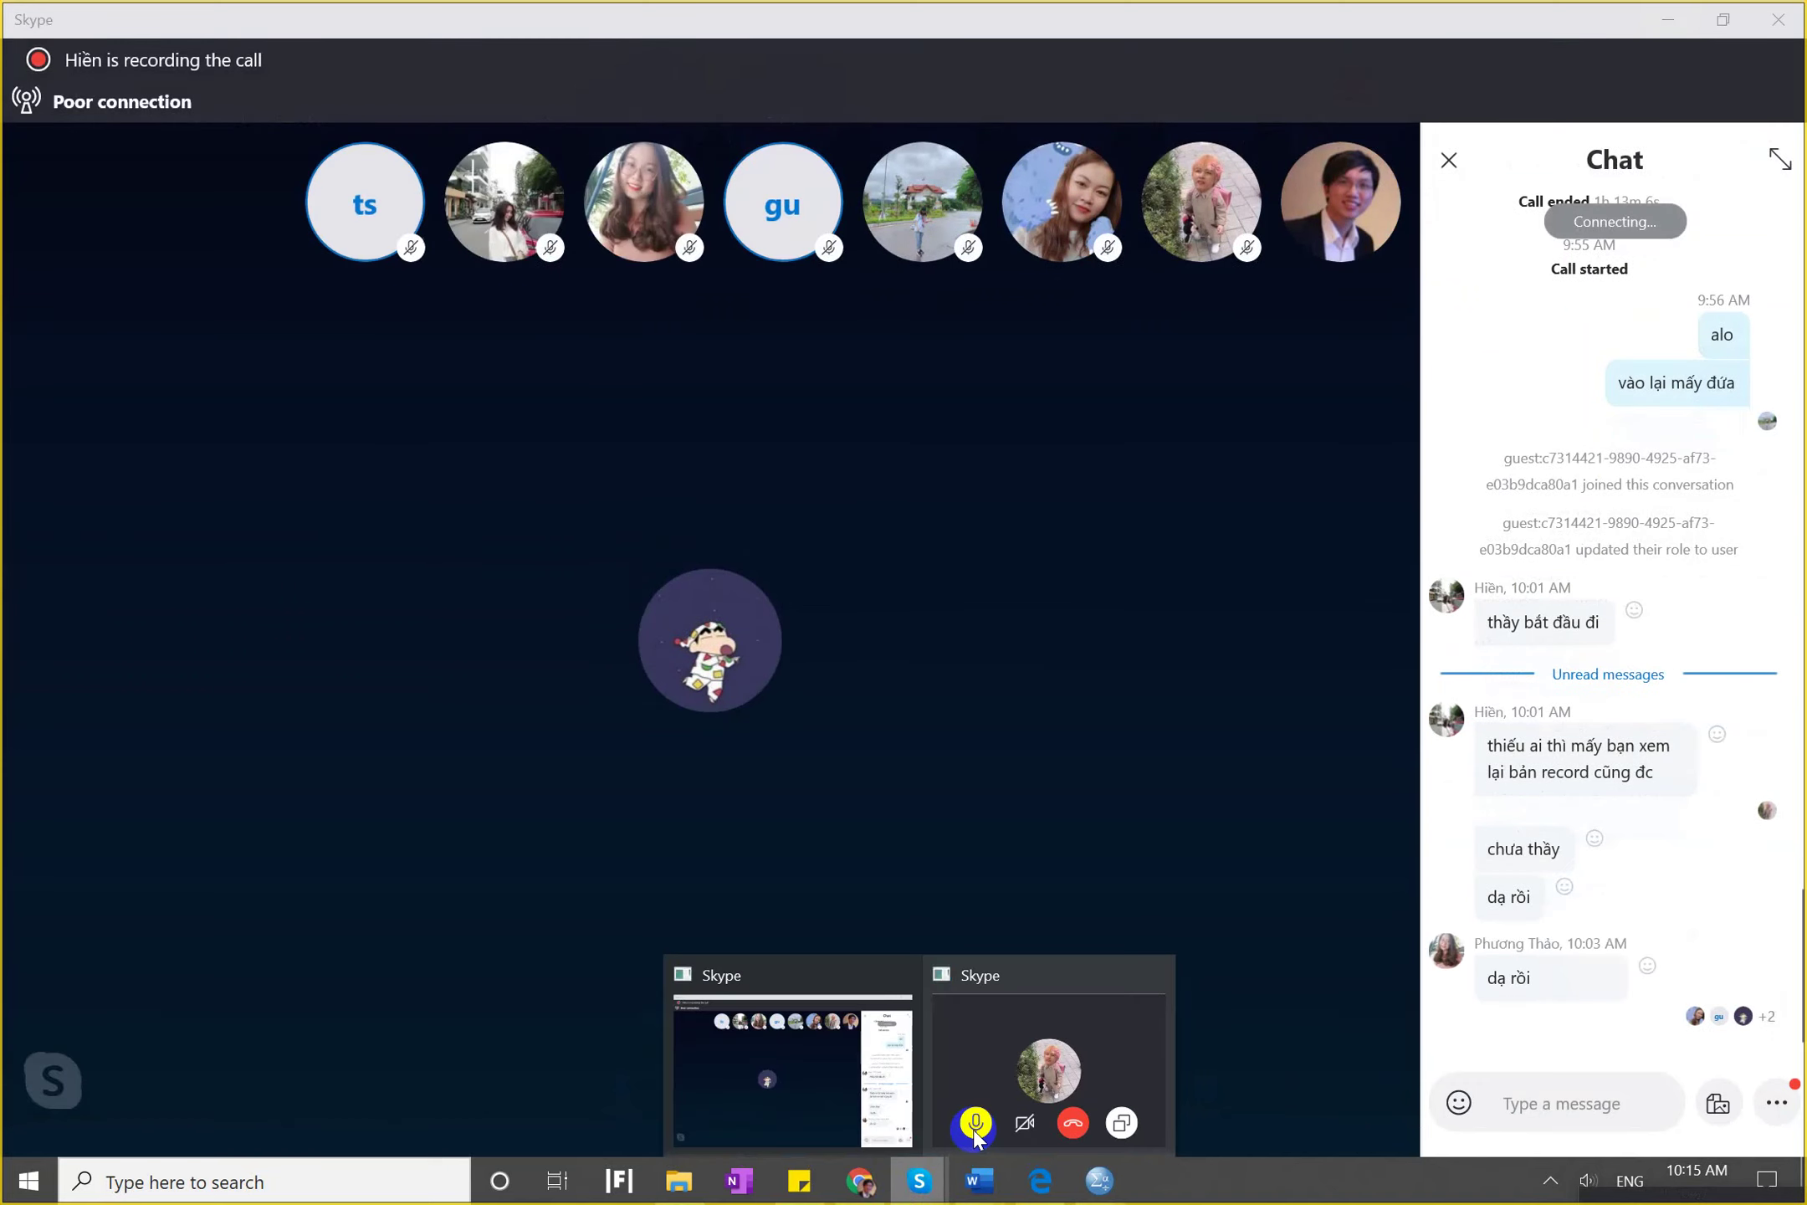
{"action": "left_click", "coordinate": [970, 1139]}
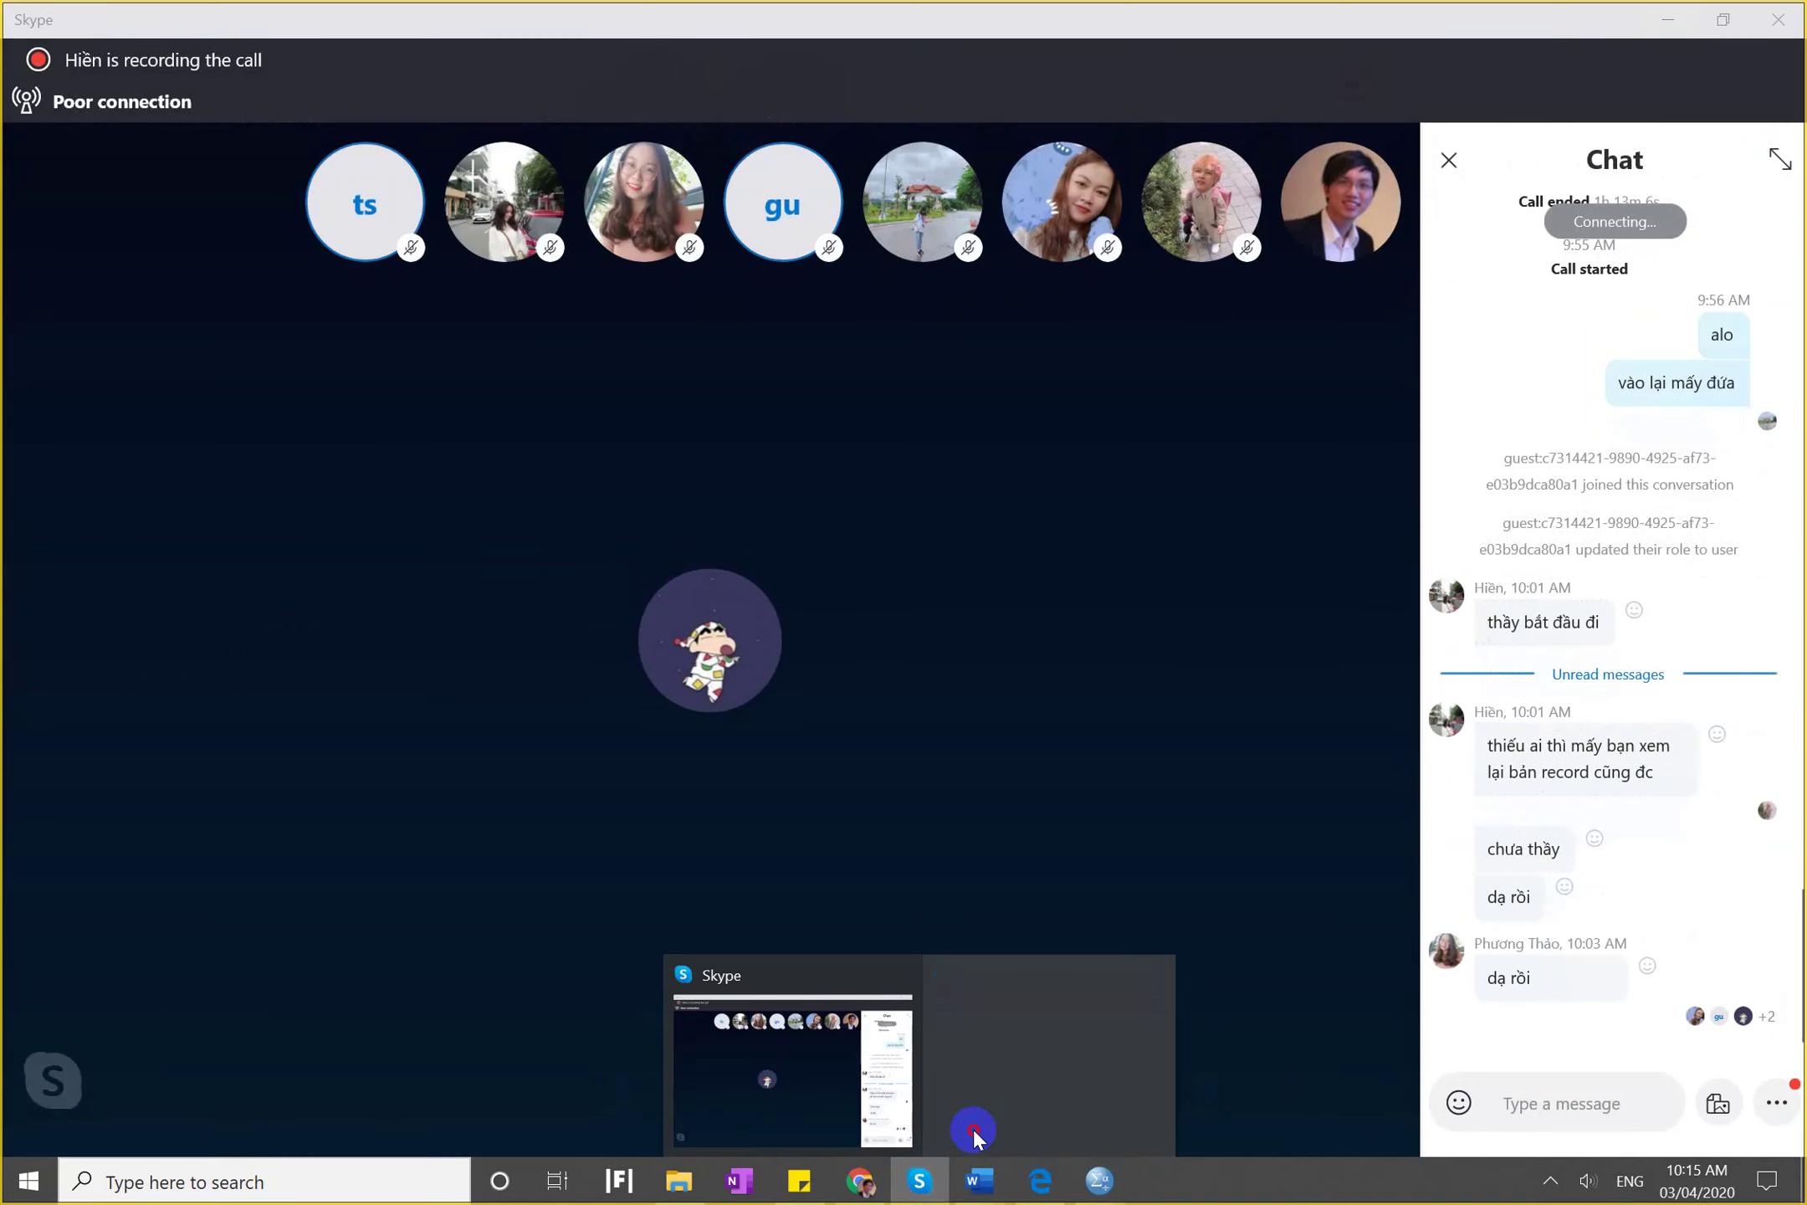
{"action": "left_click", "coordinate": [920, 1180]}
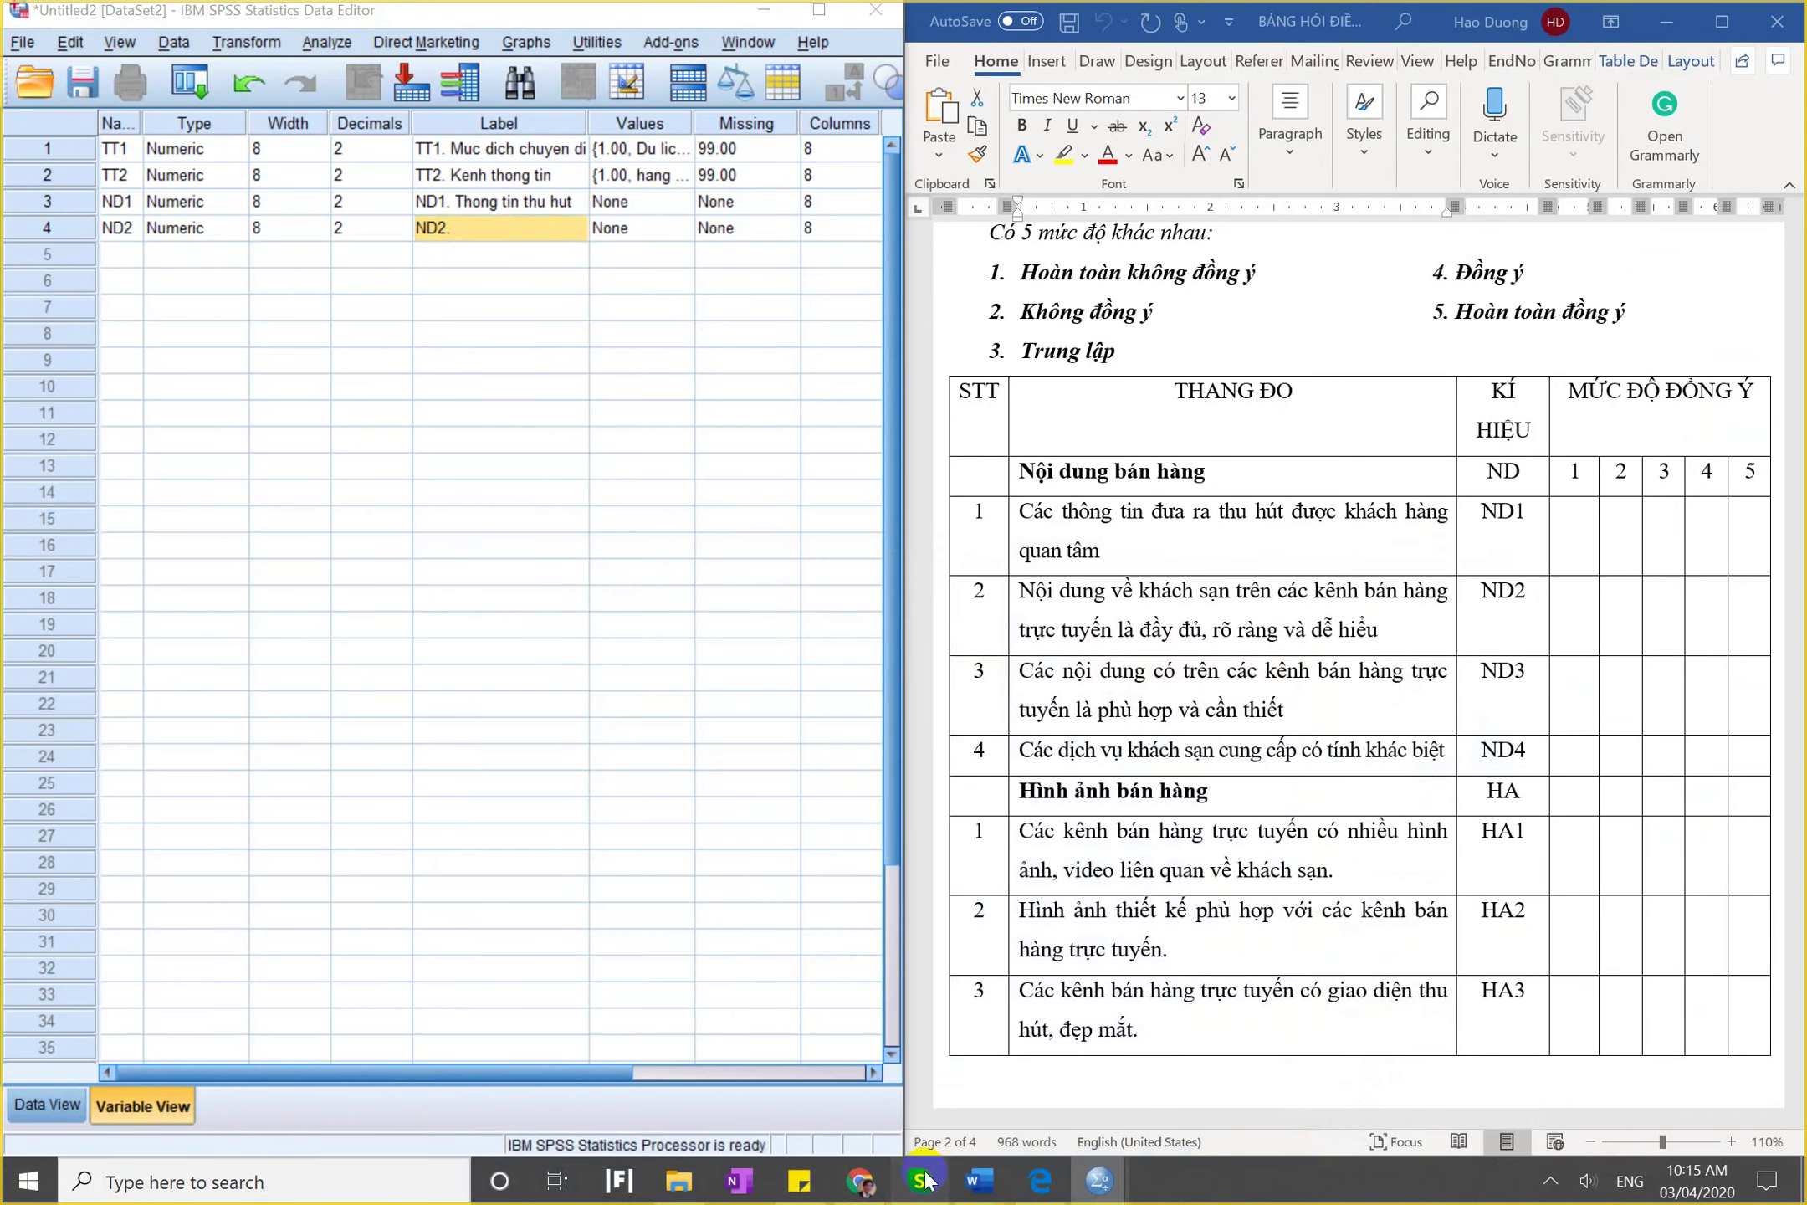
{"action": "left_click", "coordinate": [921, 1179]}
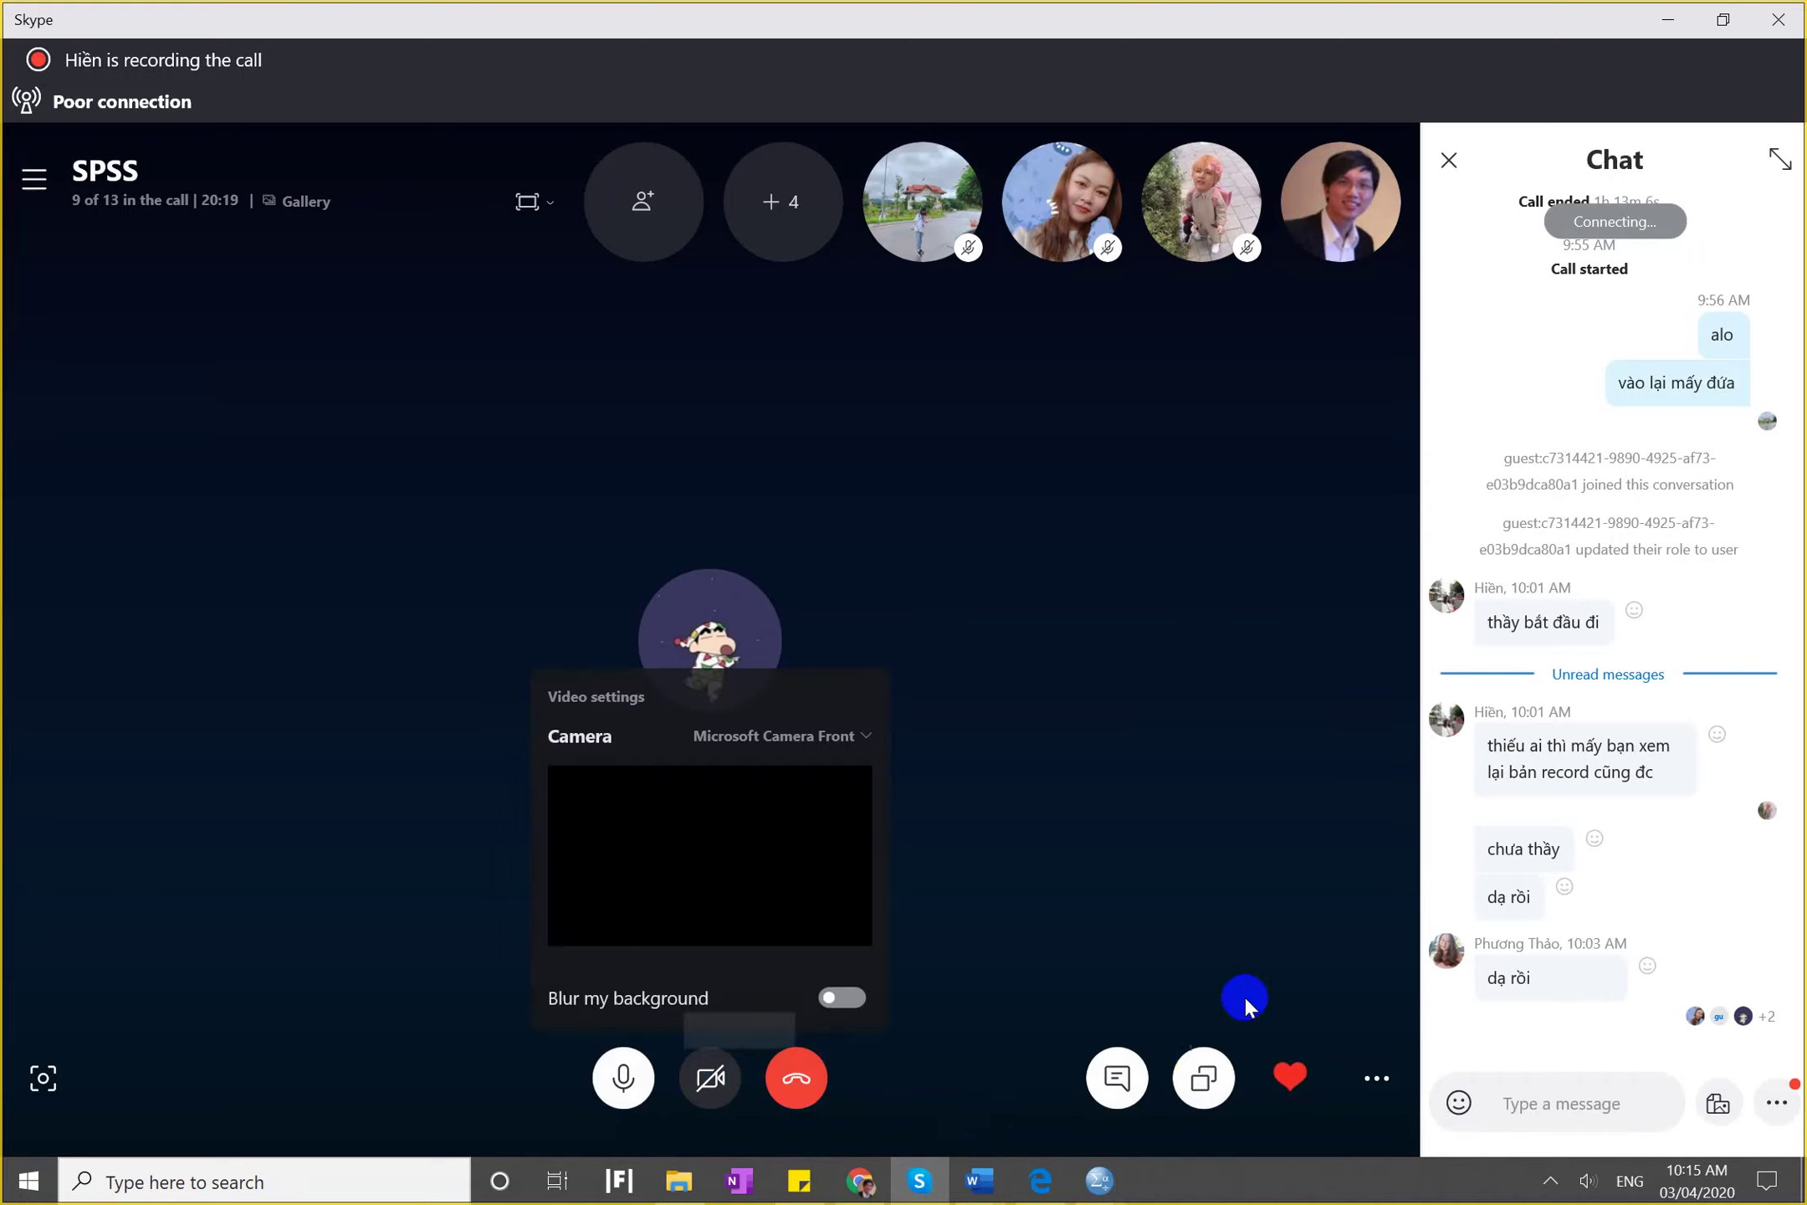
Restart screen sharing of DISPLAY1 in the SPSS group call, with computer sound included.
{"action": "left_click", "coordinate": [1218, 1078]}
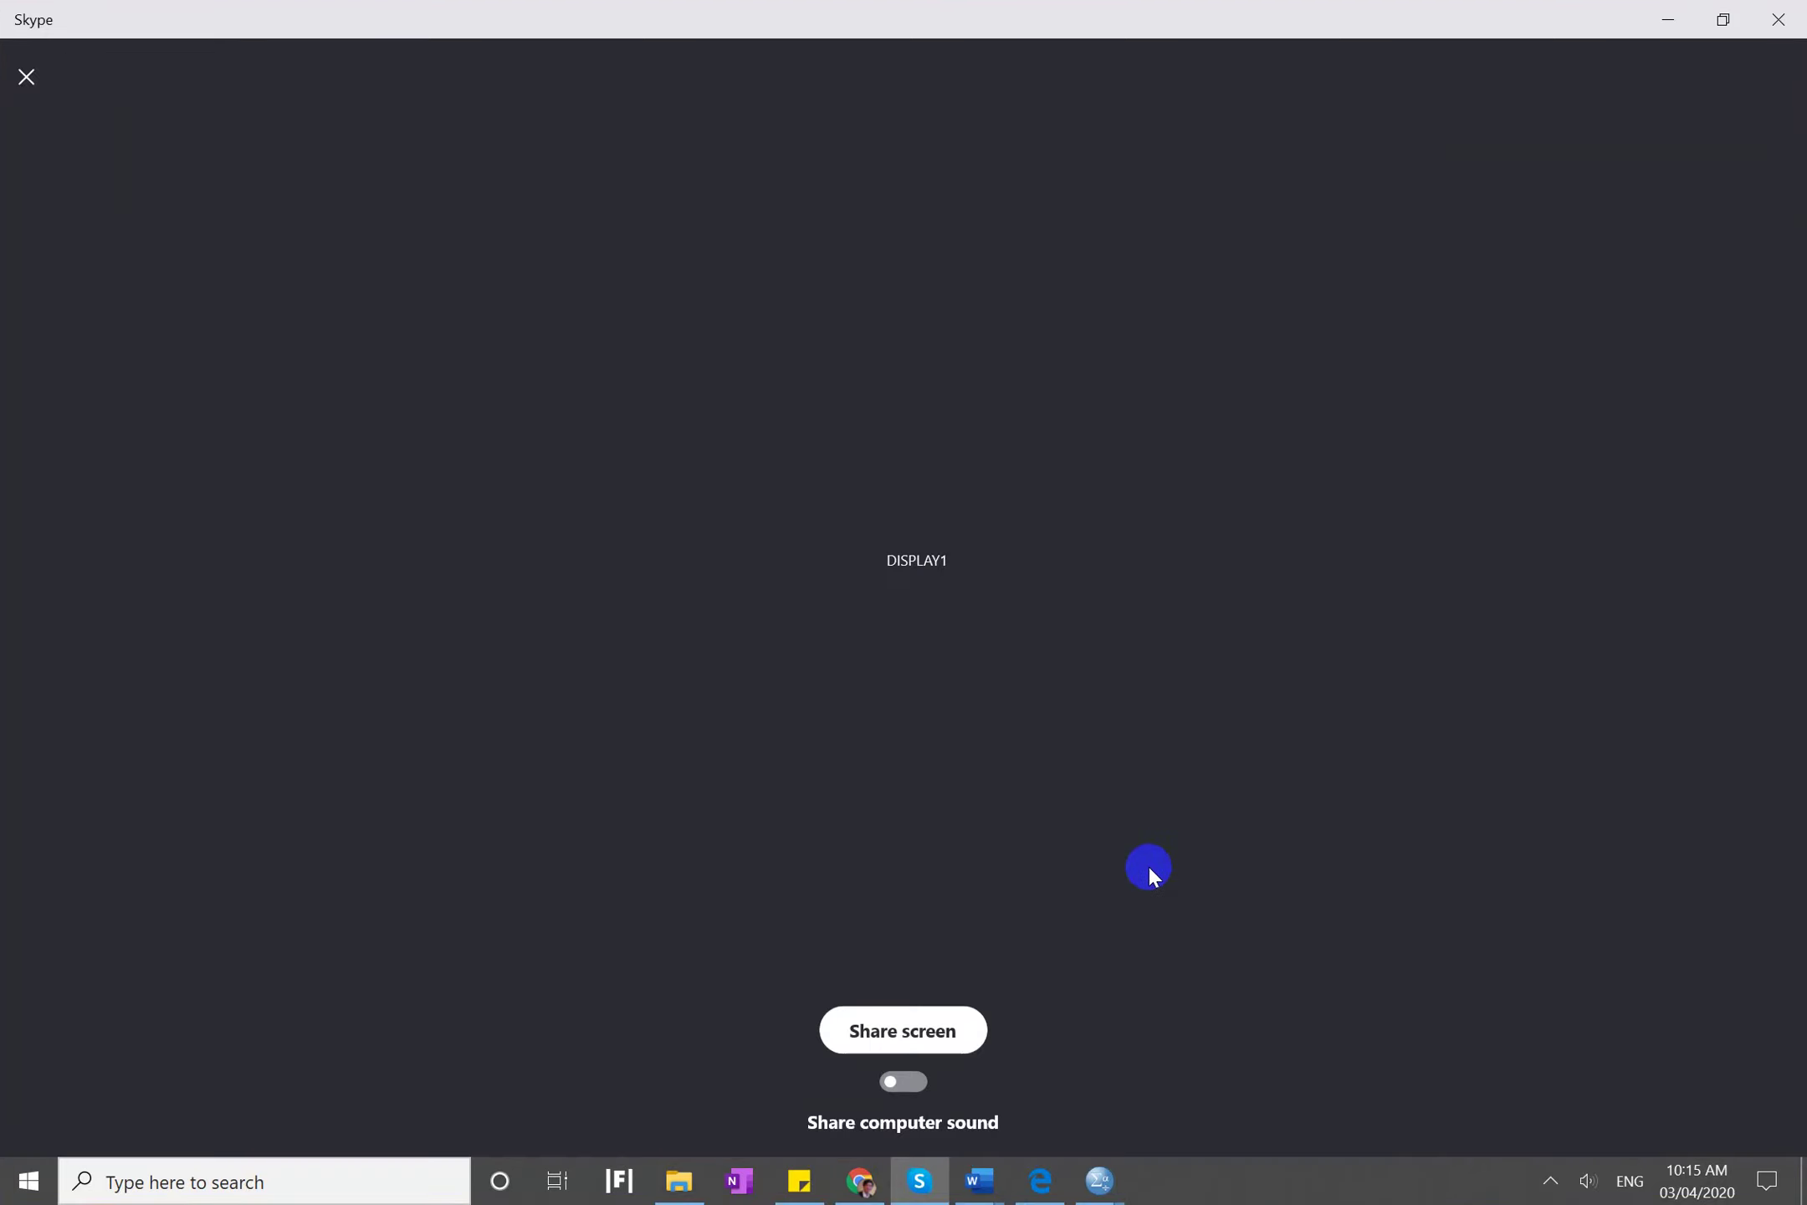
{"action": "left_click", "coordinate": [905, 1024]}
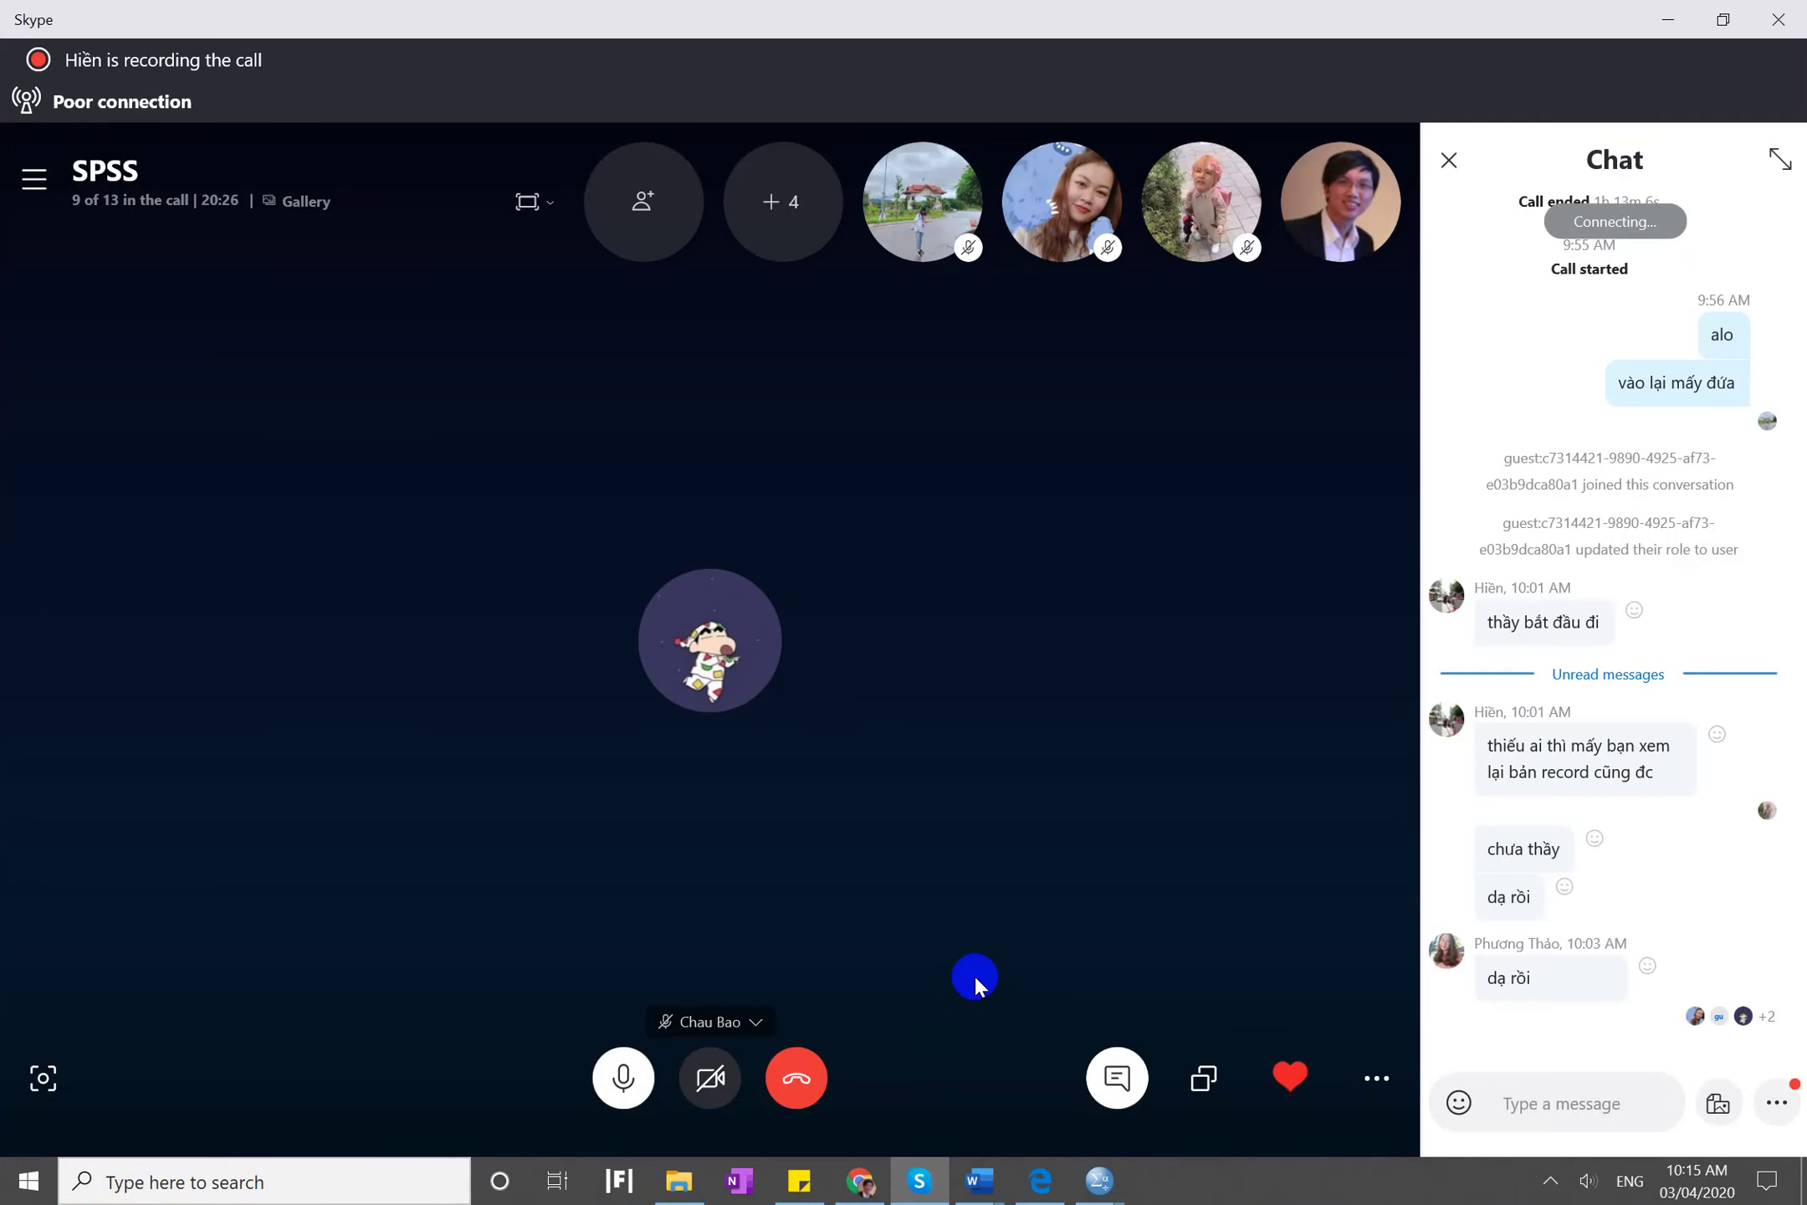
{"action": "left_click", "coordinate": [1210, 1084]}
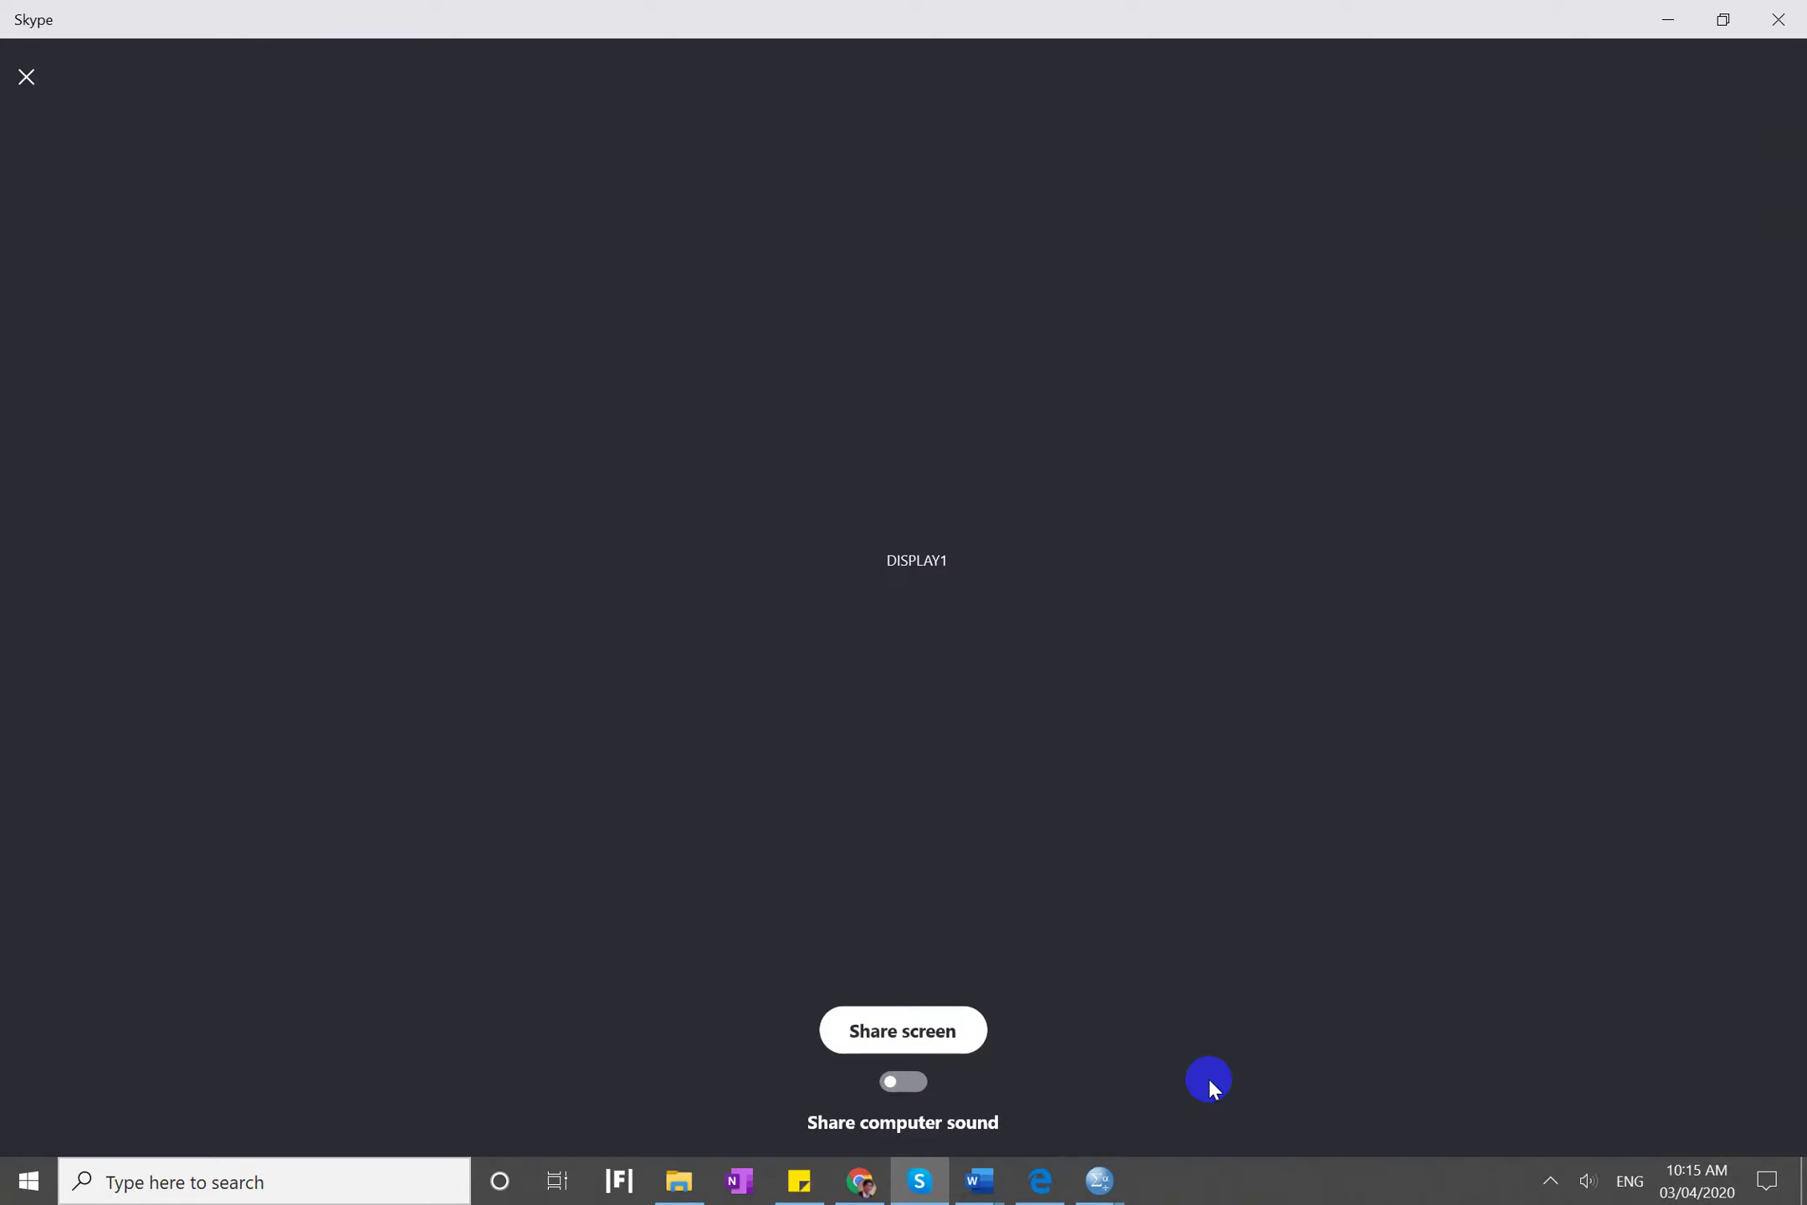
{"action": "left_click", "coordinate": [920, 1029]}
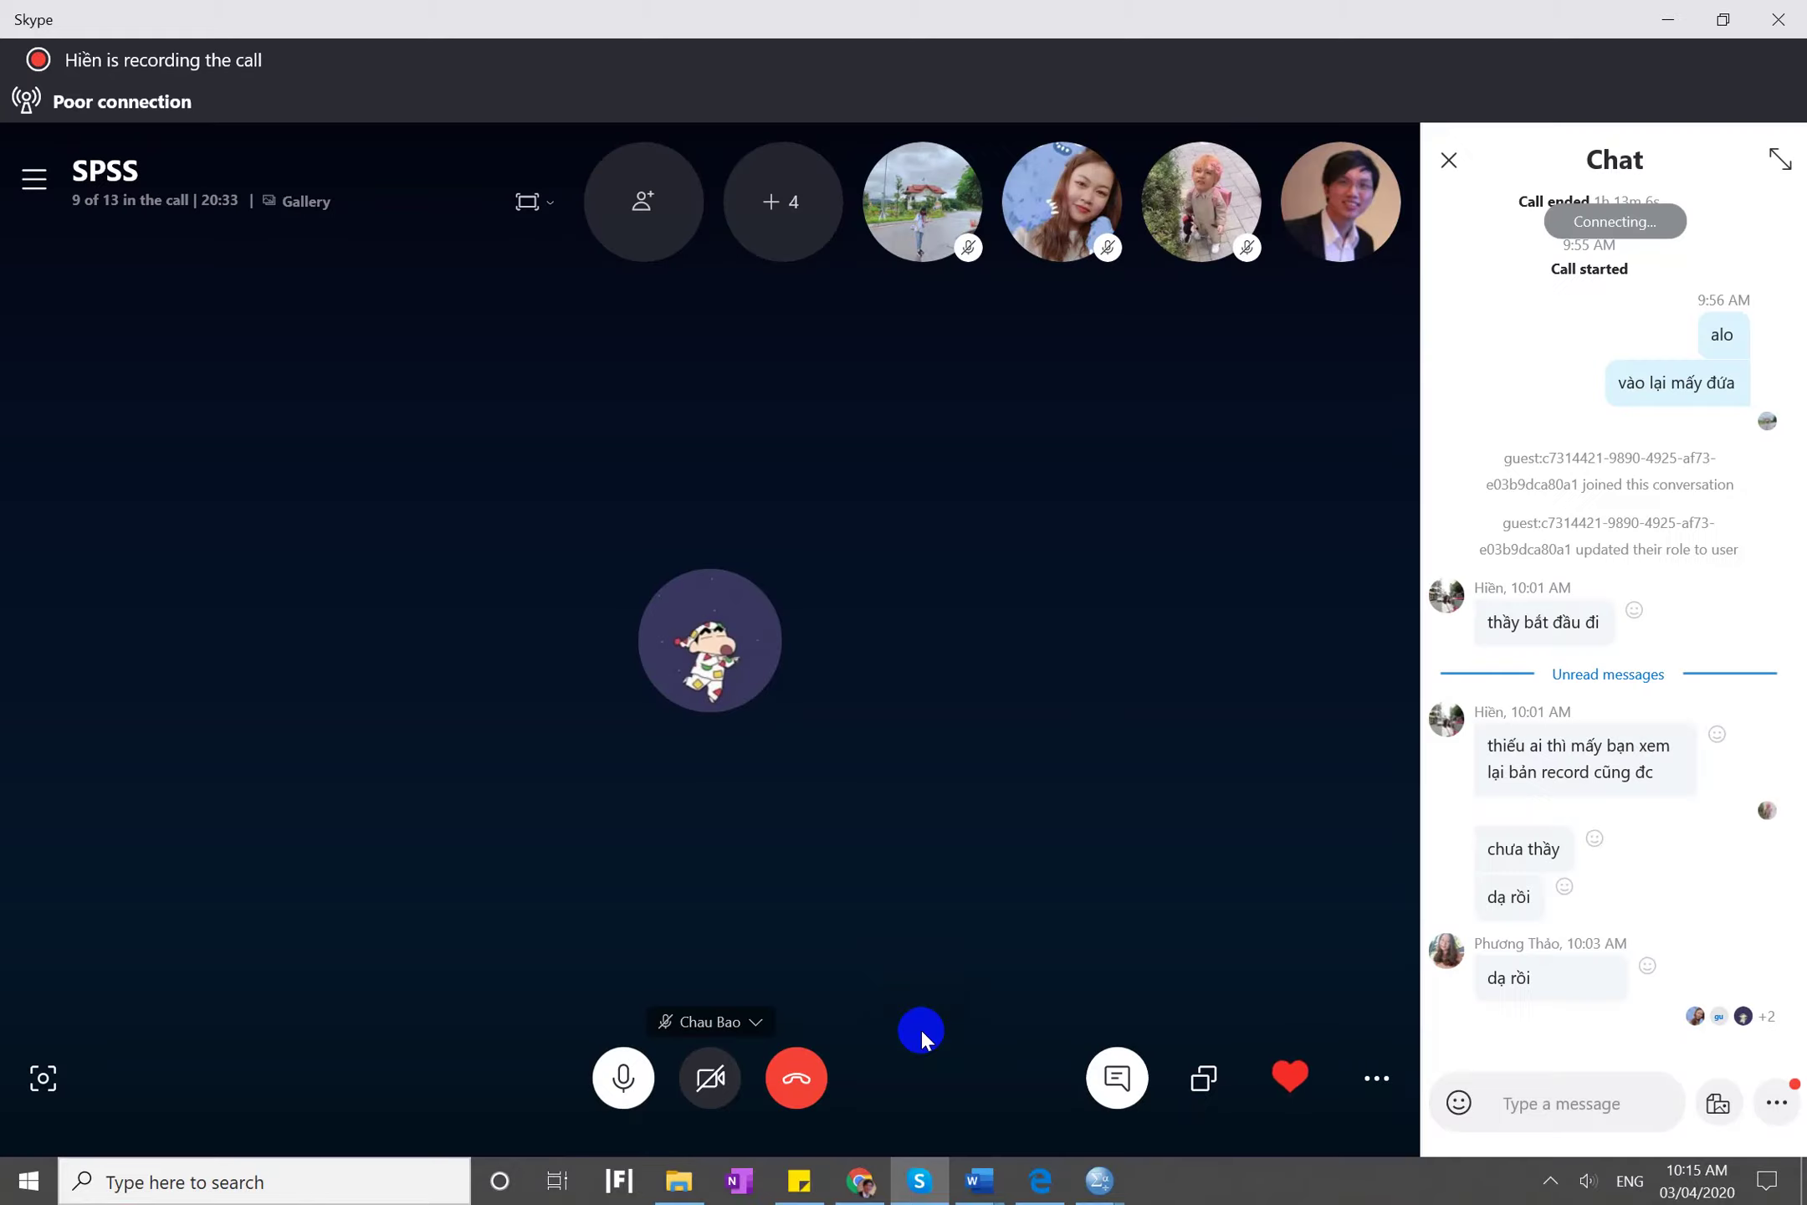
{"action": "left_click", "coordinate": [1181, 1081]}
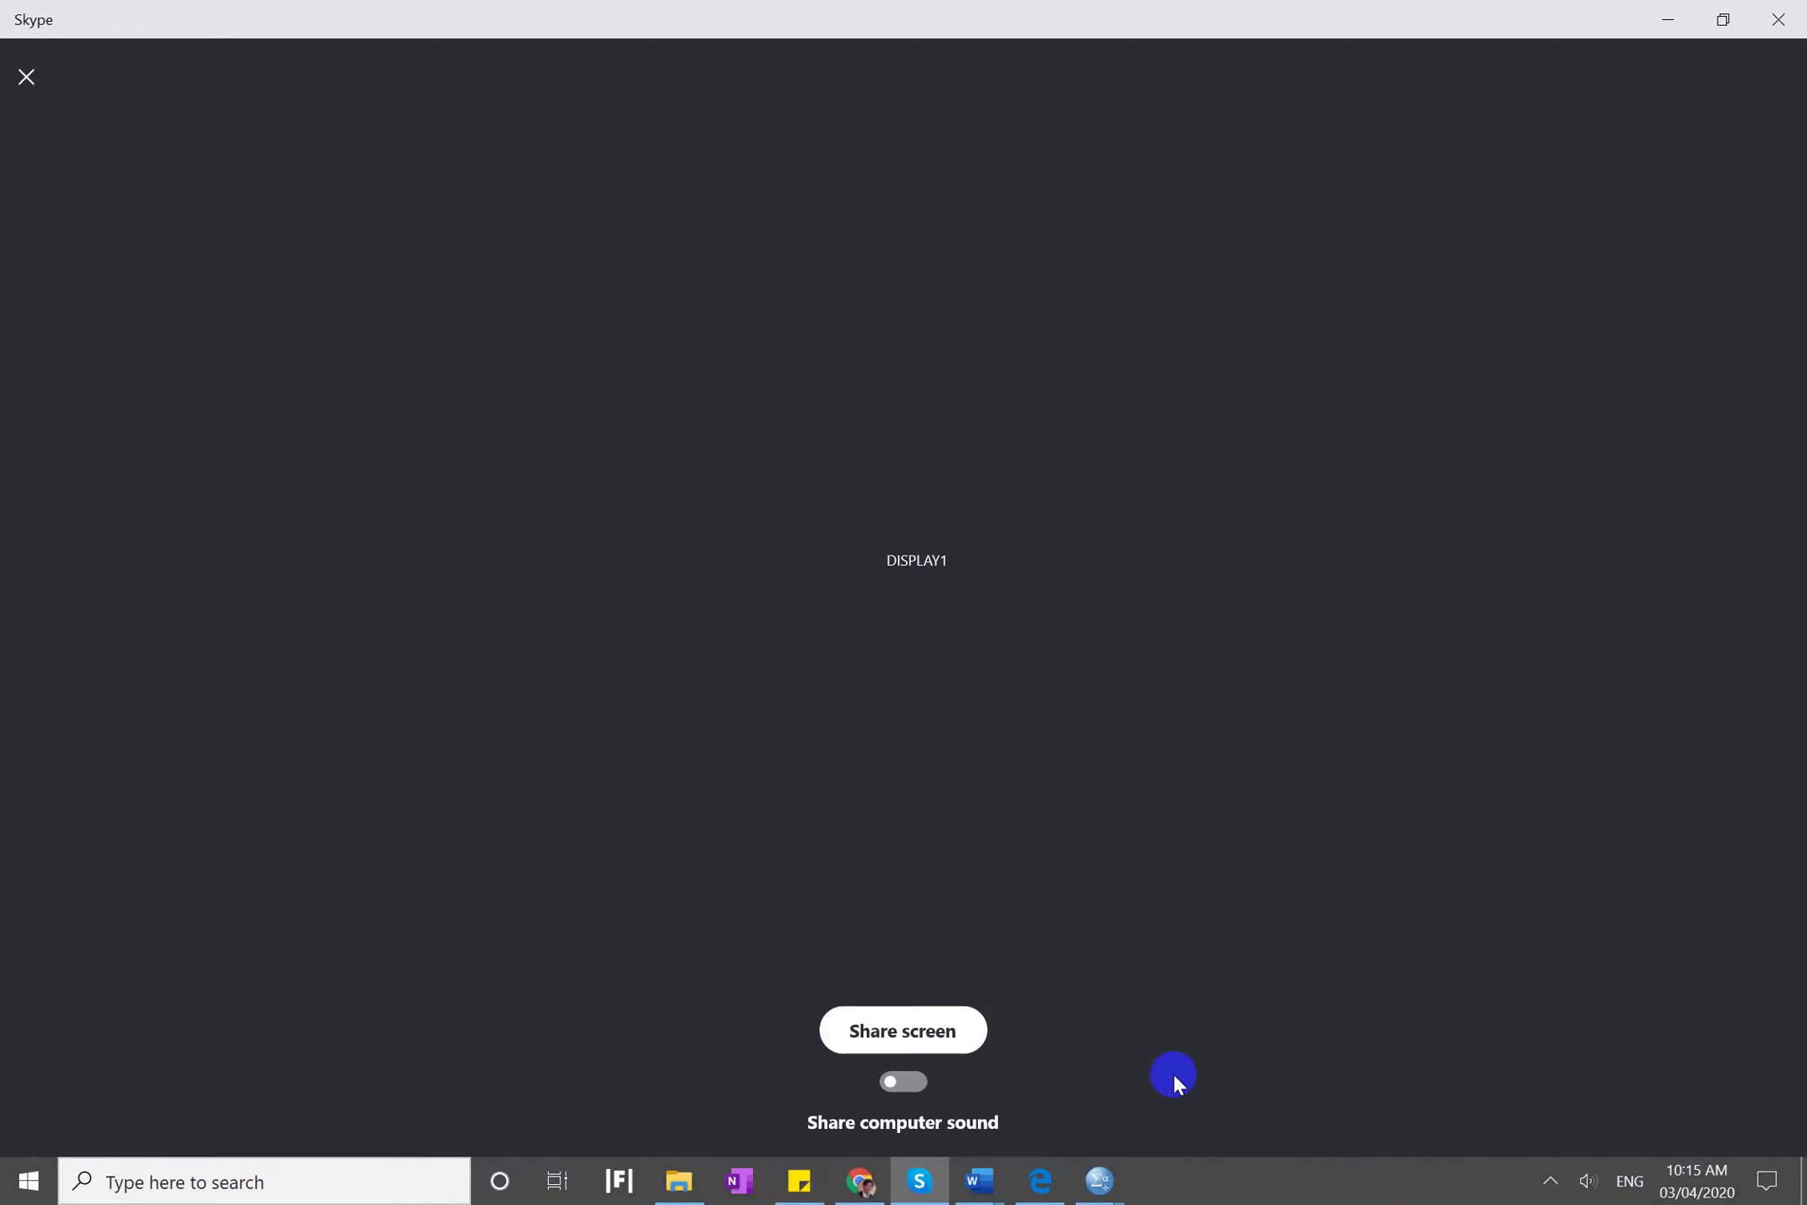
{"action": "left_click", "coordinate": [921, 1084]}
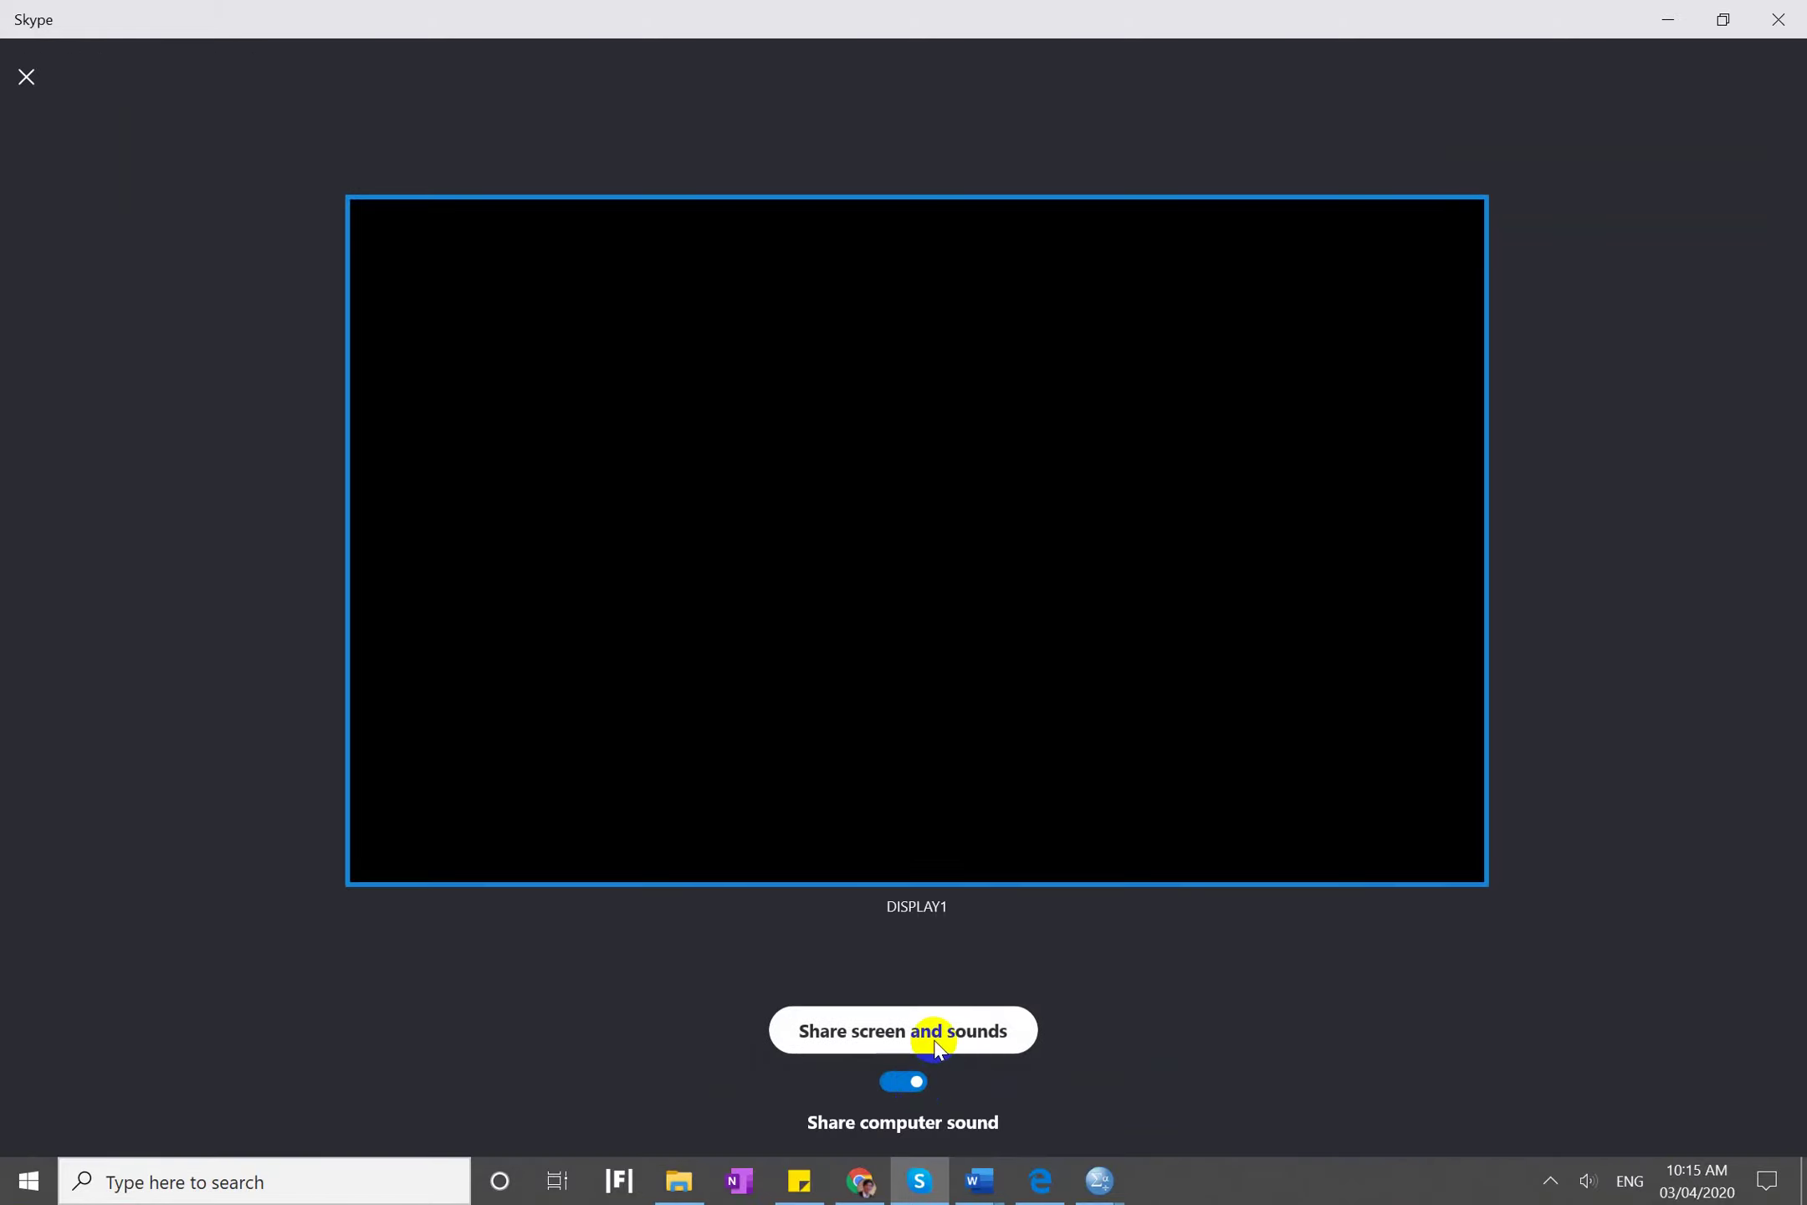
{"action": "left_click", "coordinate": [934, 1038]}
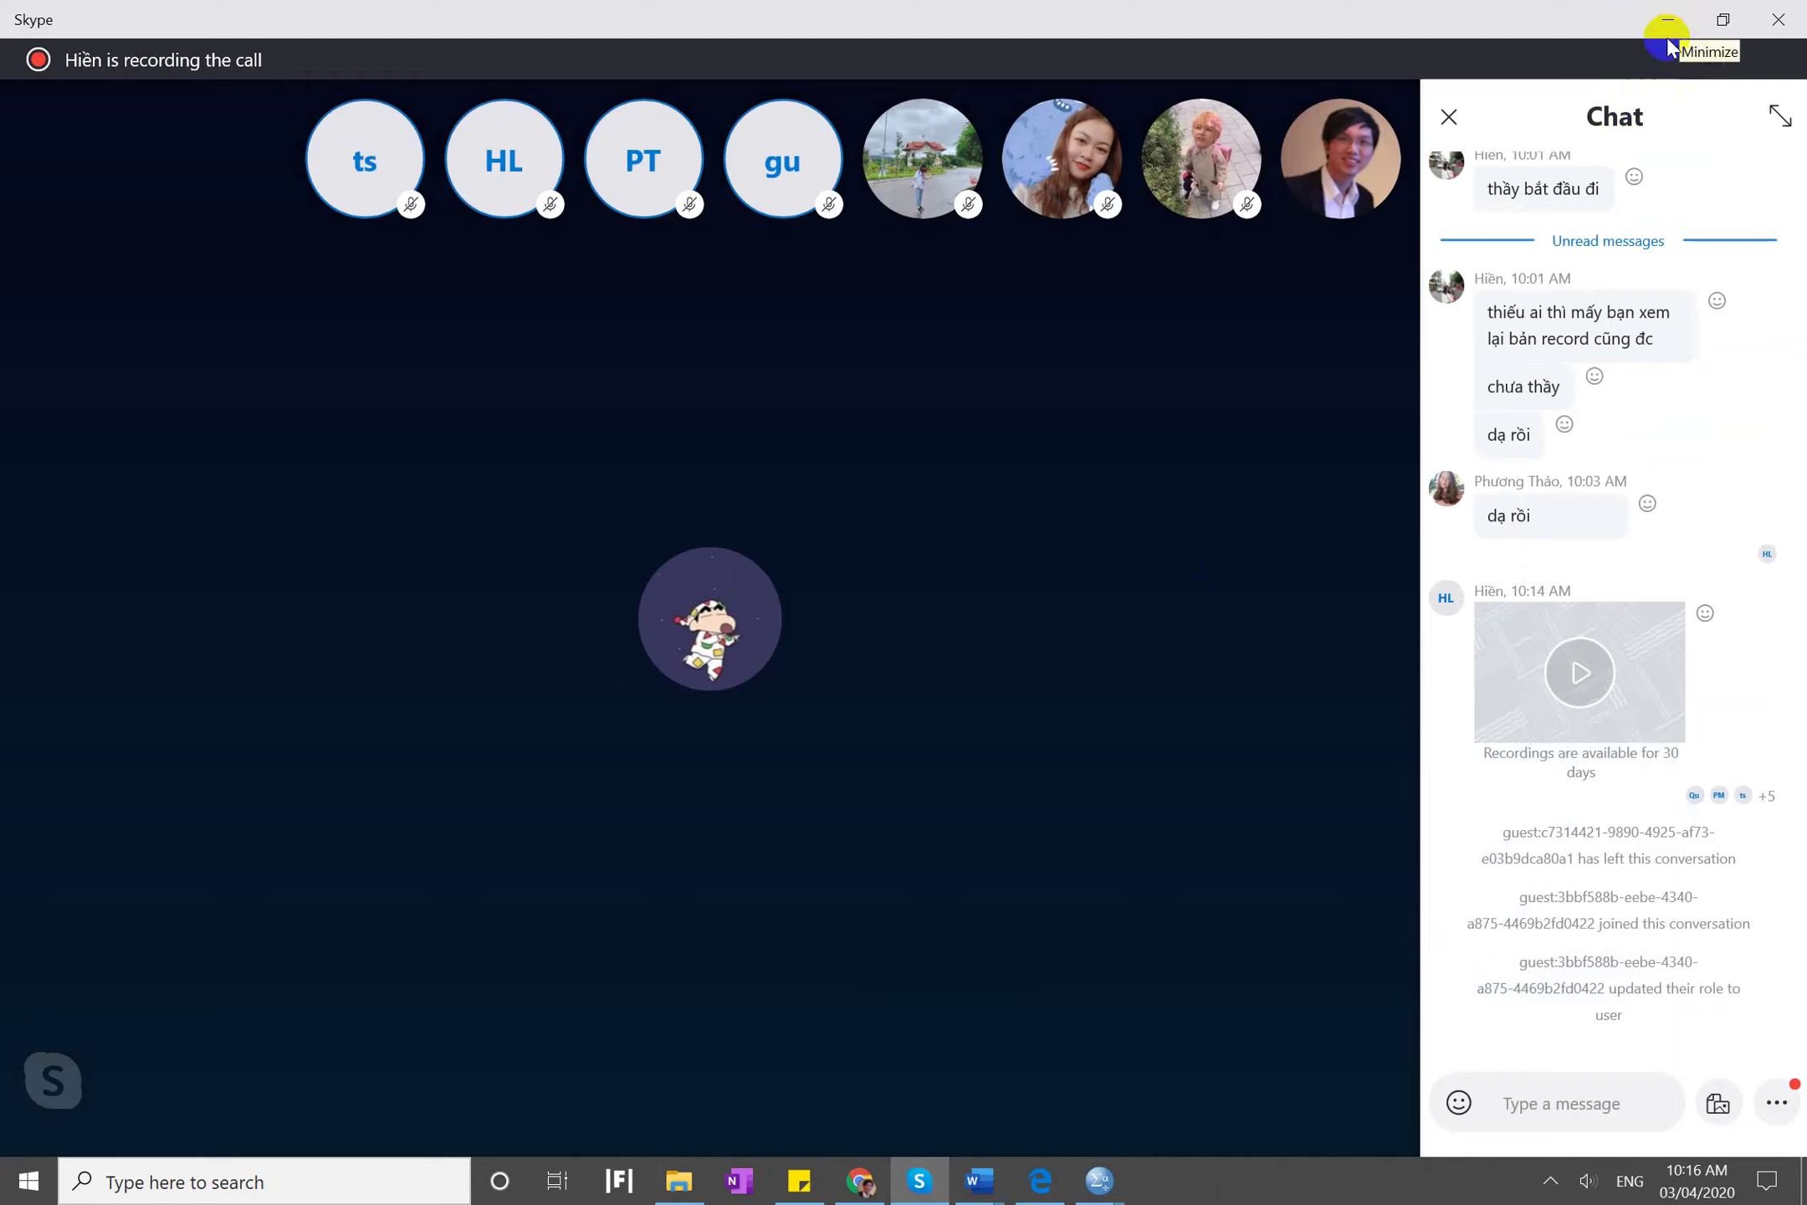
{"action": "left_click", "coordinate": [1656, 63]}
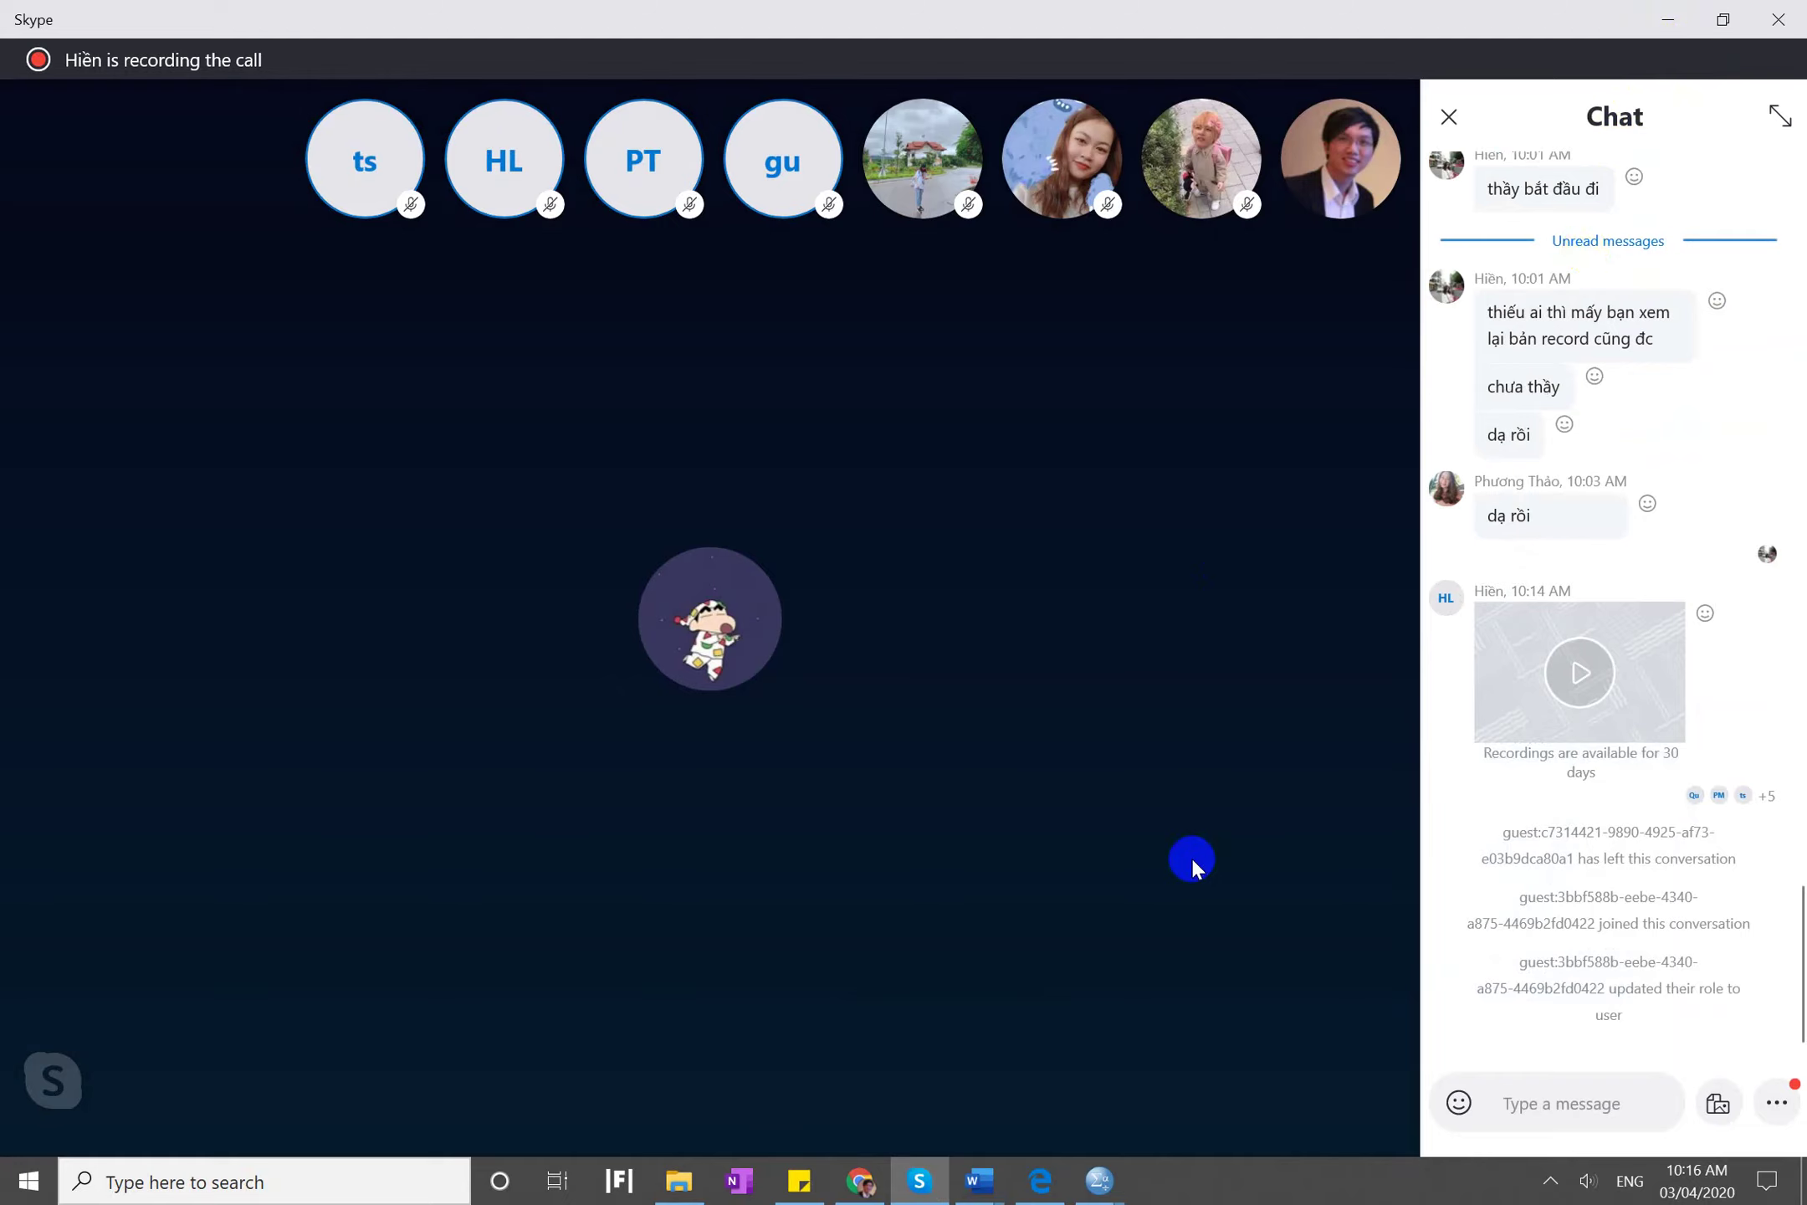
{"action": "left_click", "coordinate": [1190, 856]}
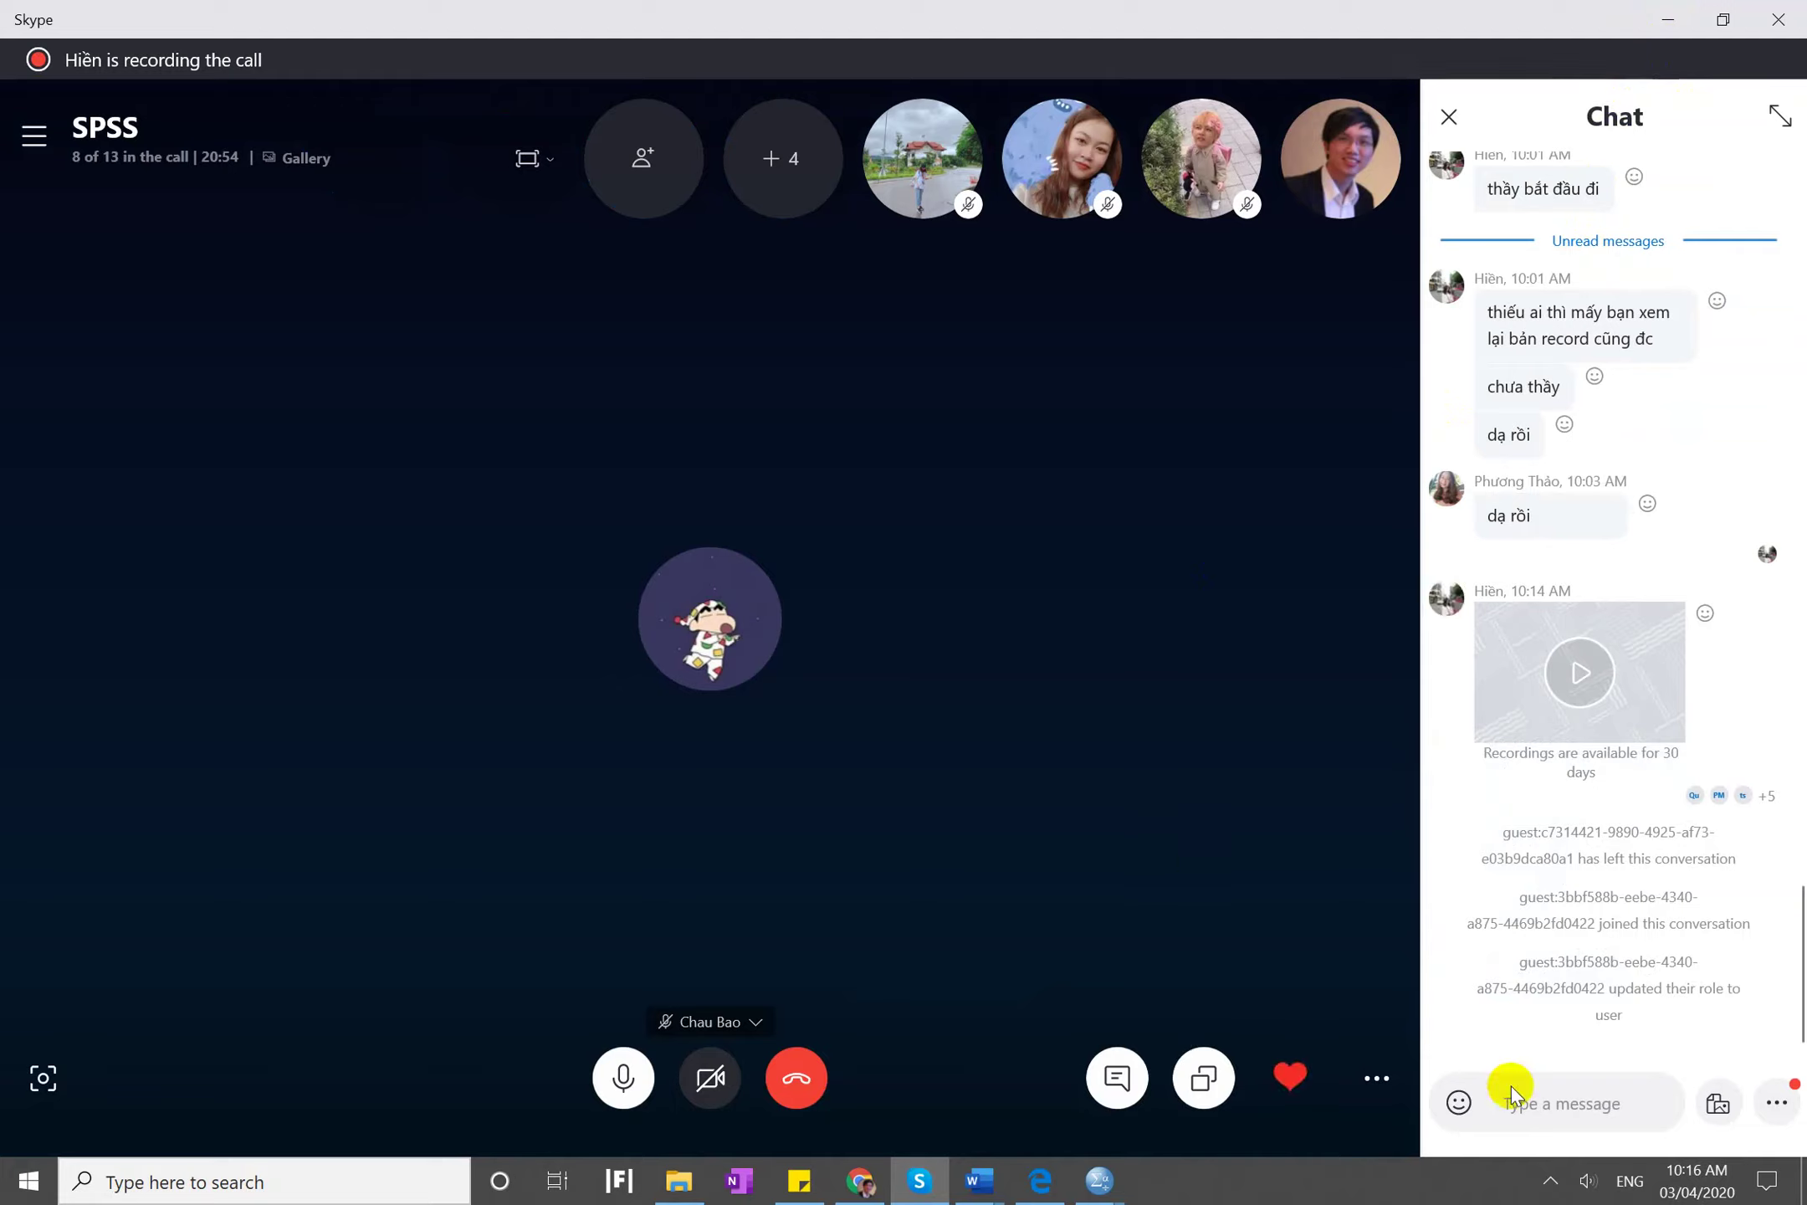
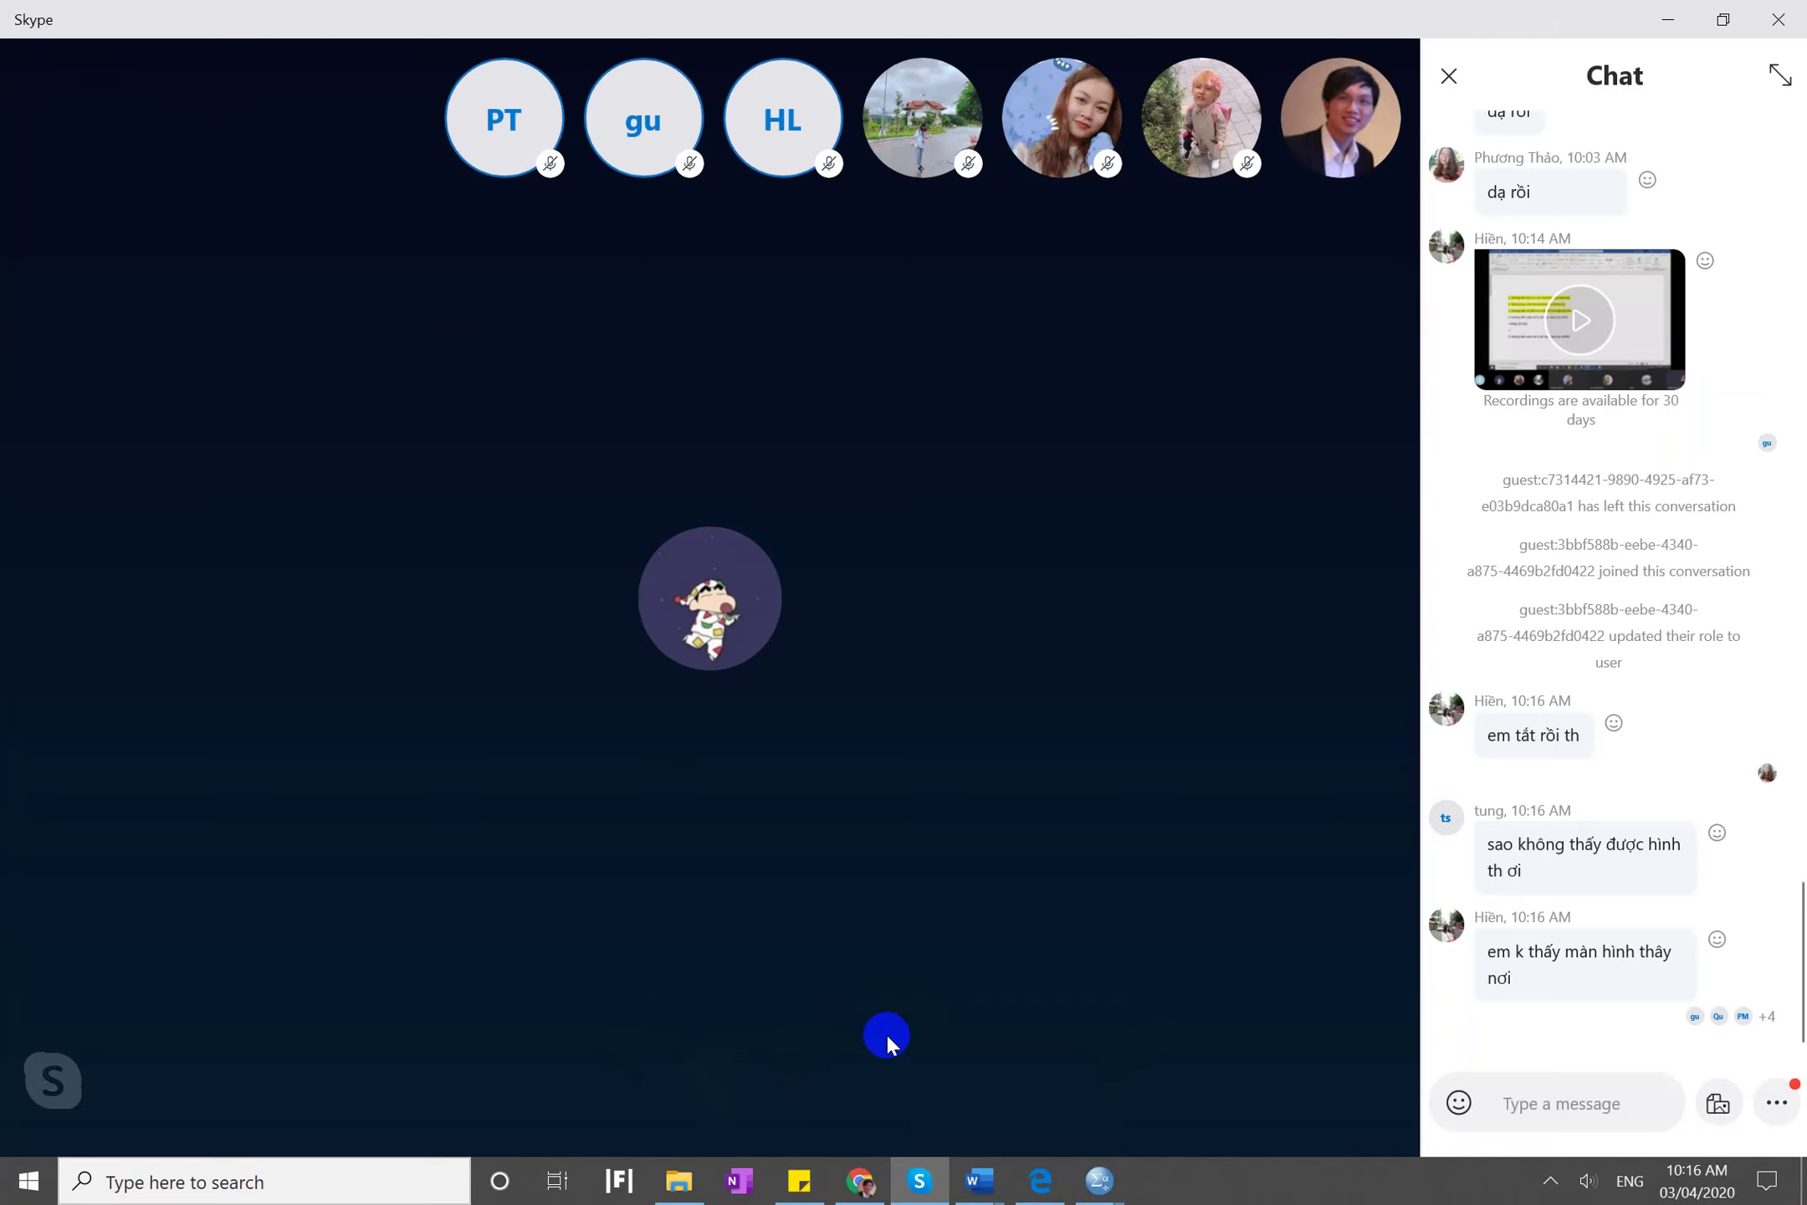
{"action": "left_click", "coordinate": [887, 1037]}
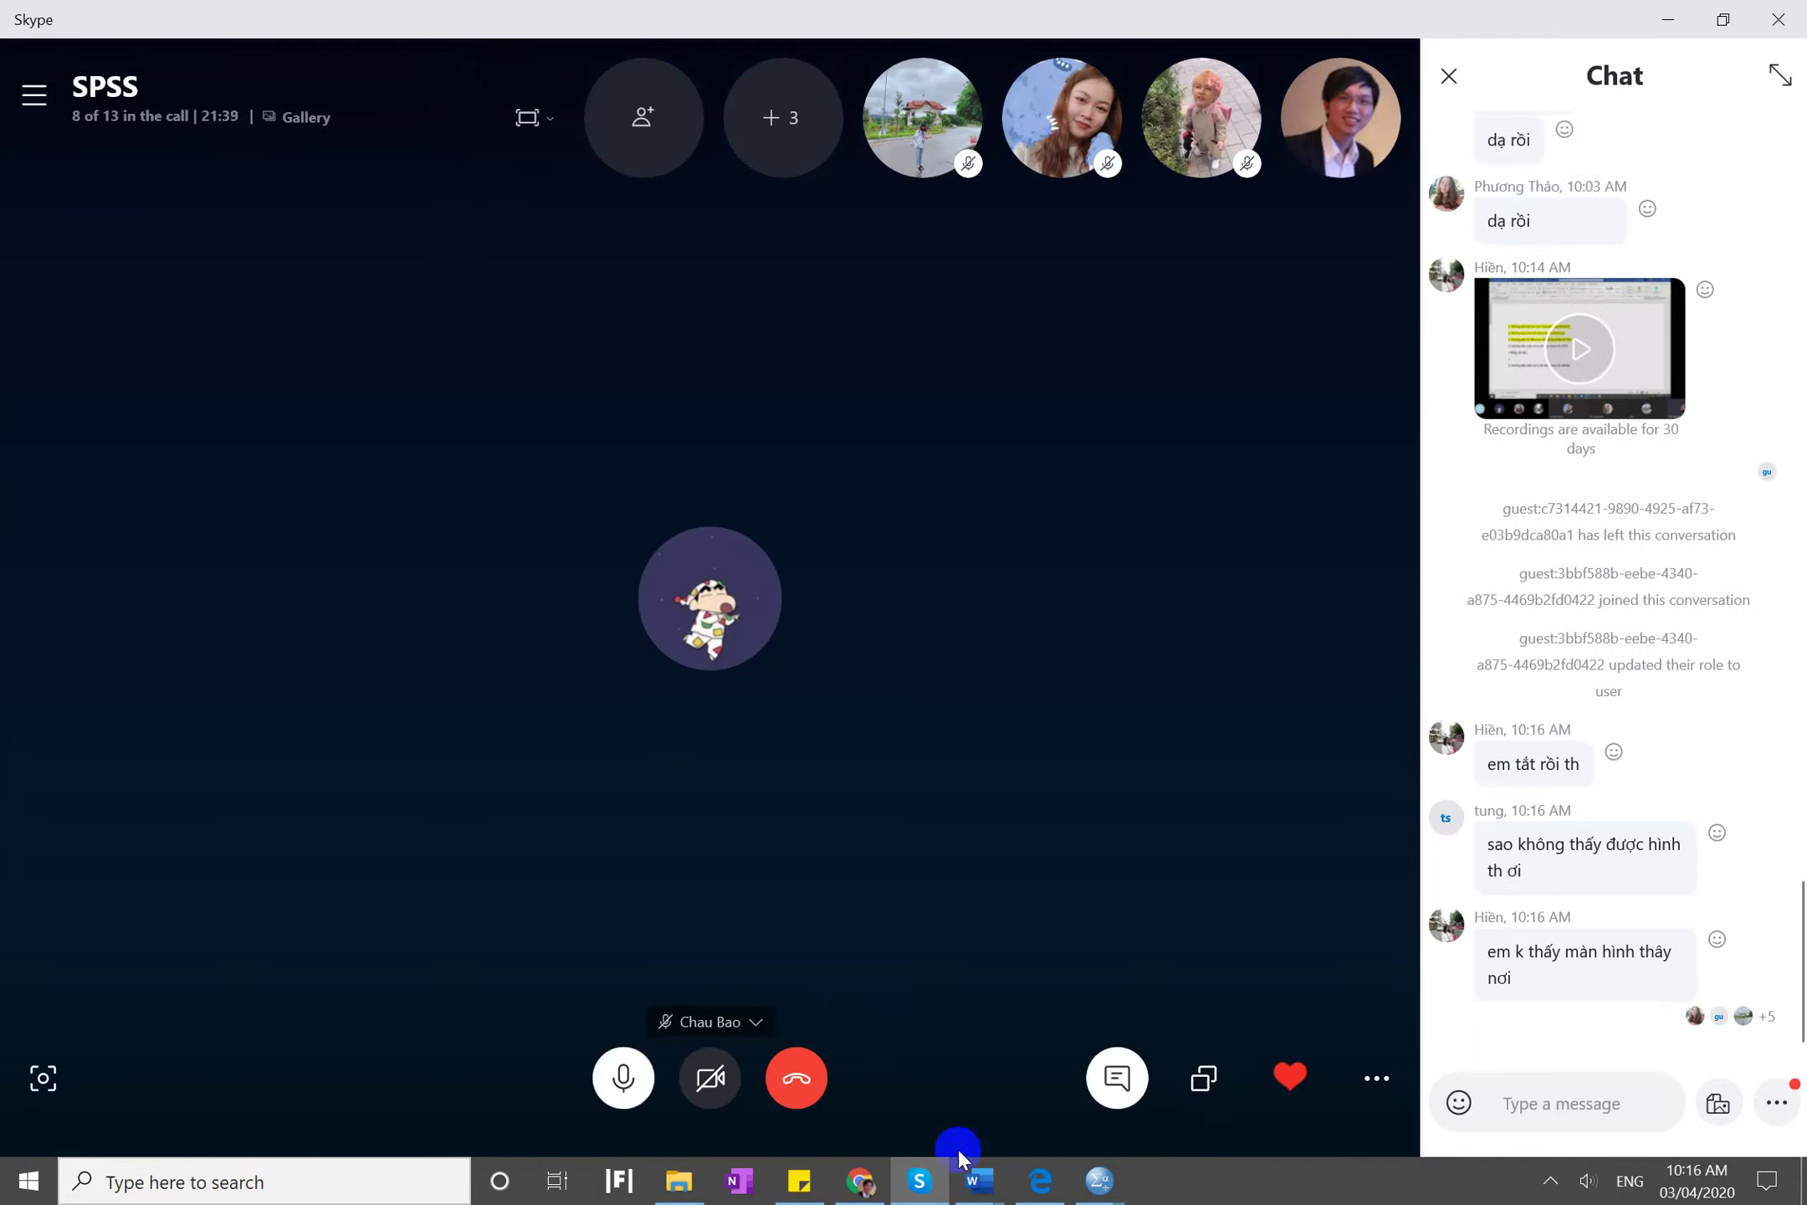
Turn screen sharing back on from Skype's floating call window and minimize the main Skype window.
{"action": "left_click", "coordinate": [1011, 1180]}
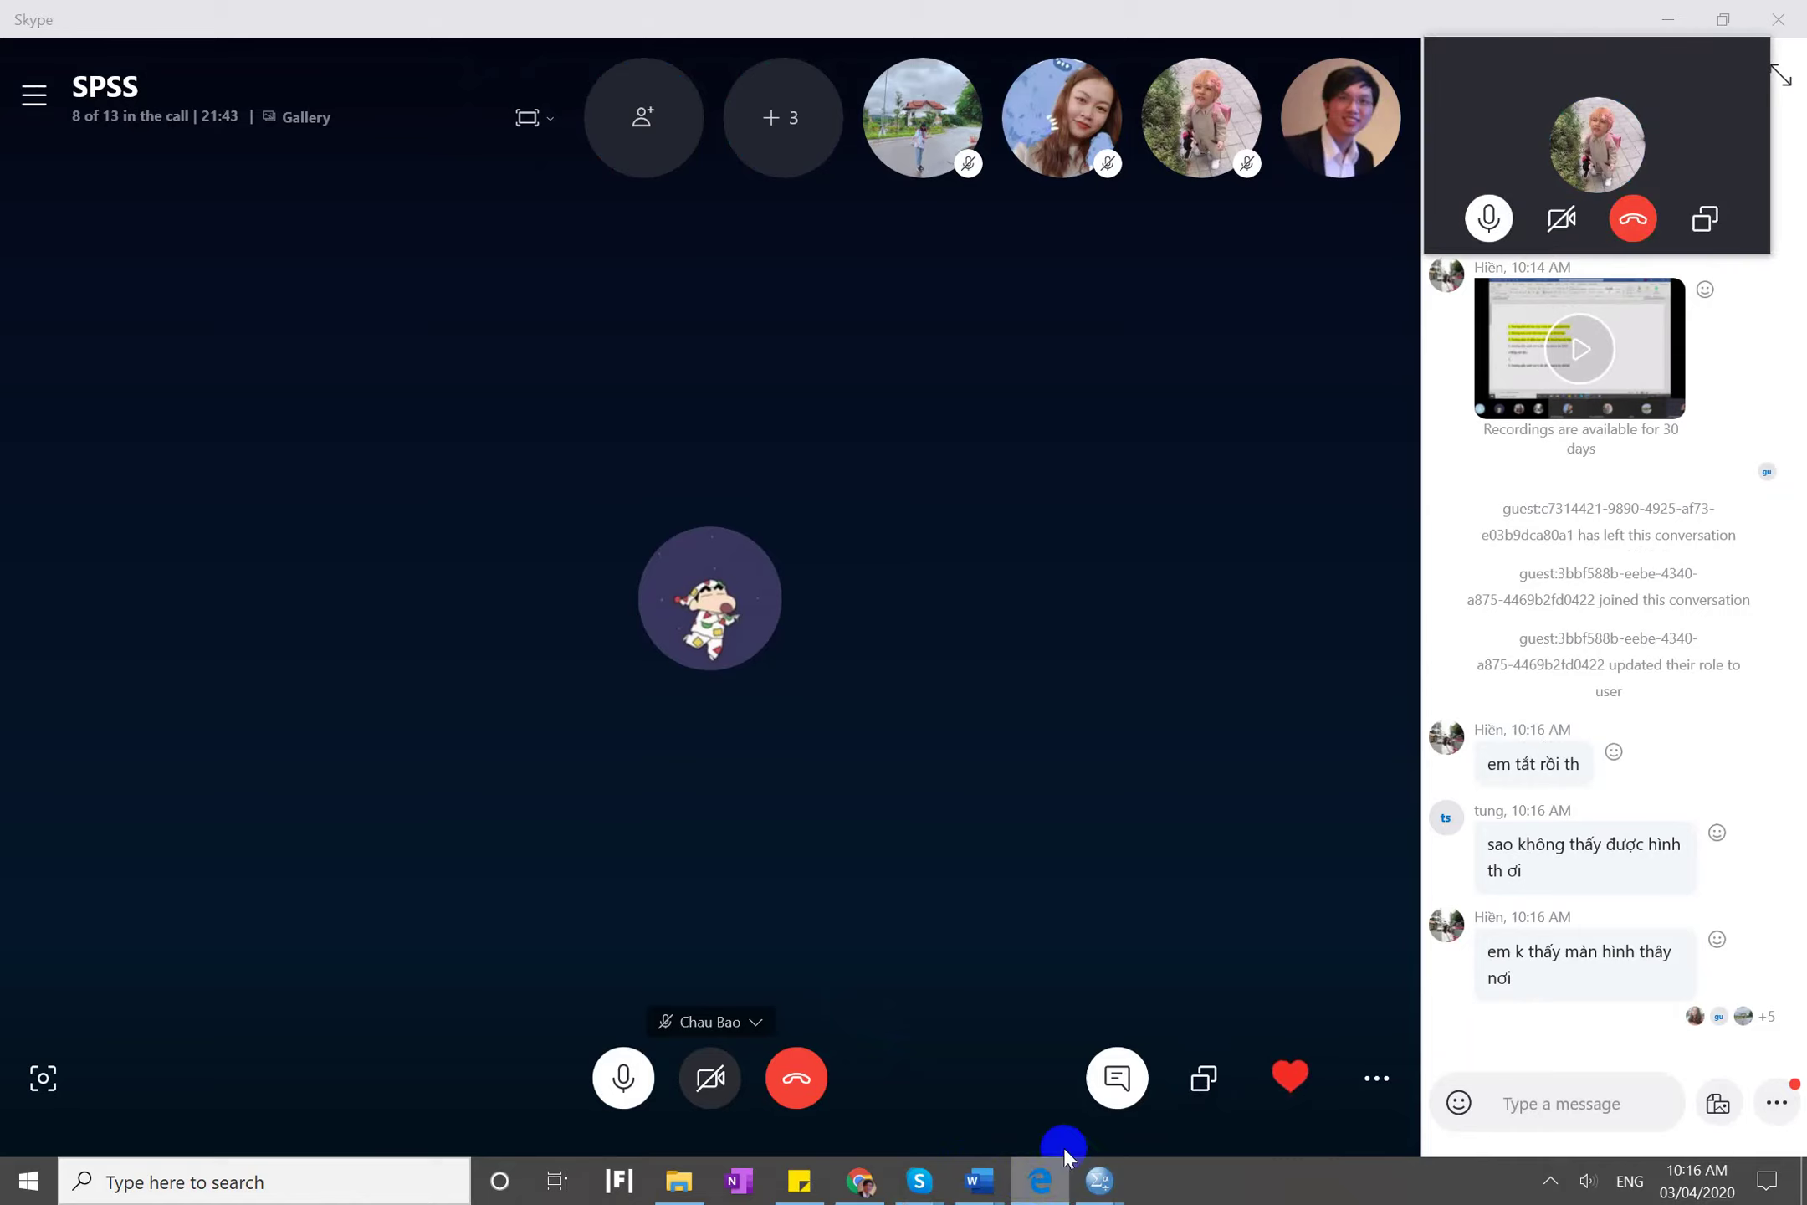
{"action": "left_click", "coordinate": [1710, 228]}
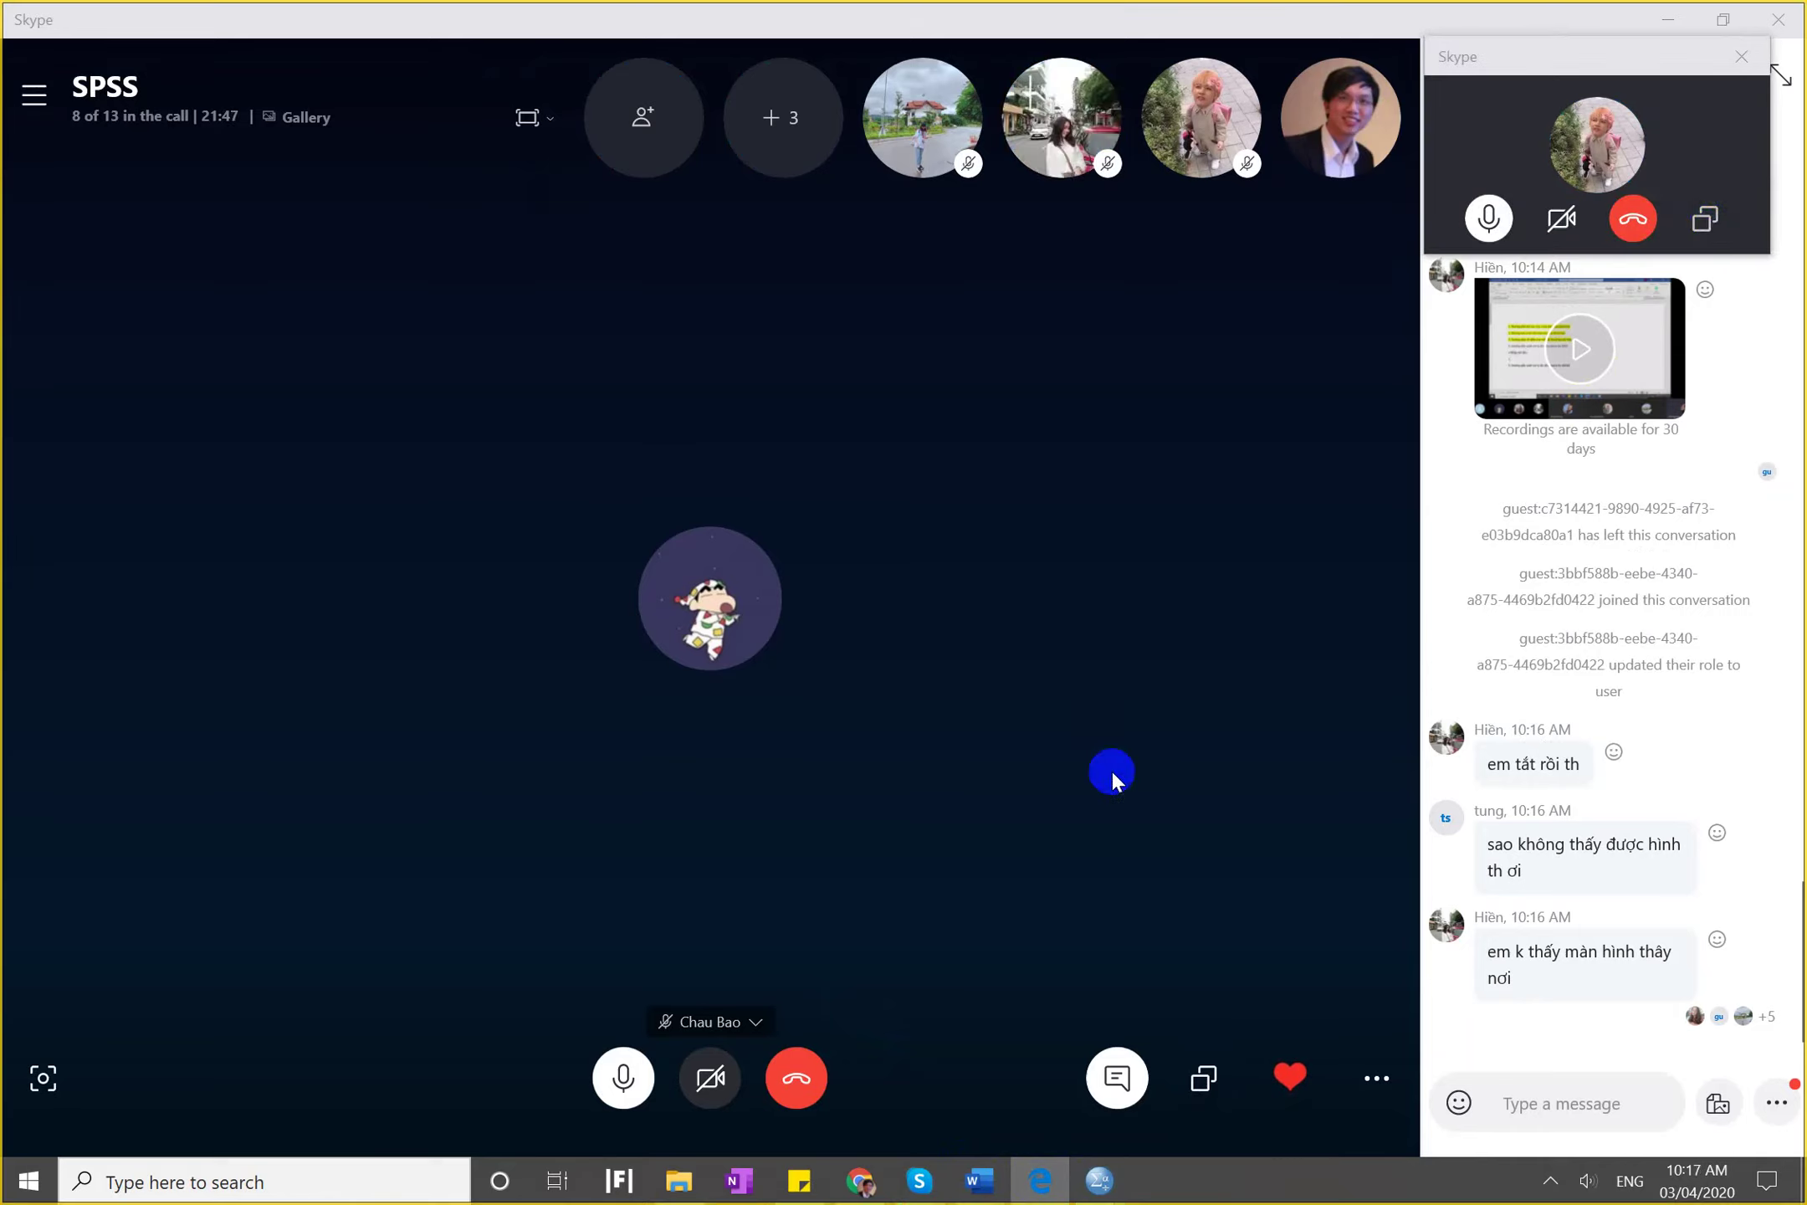
{"action": "left_click", "coordinate": [1074, 770]}
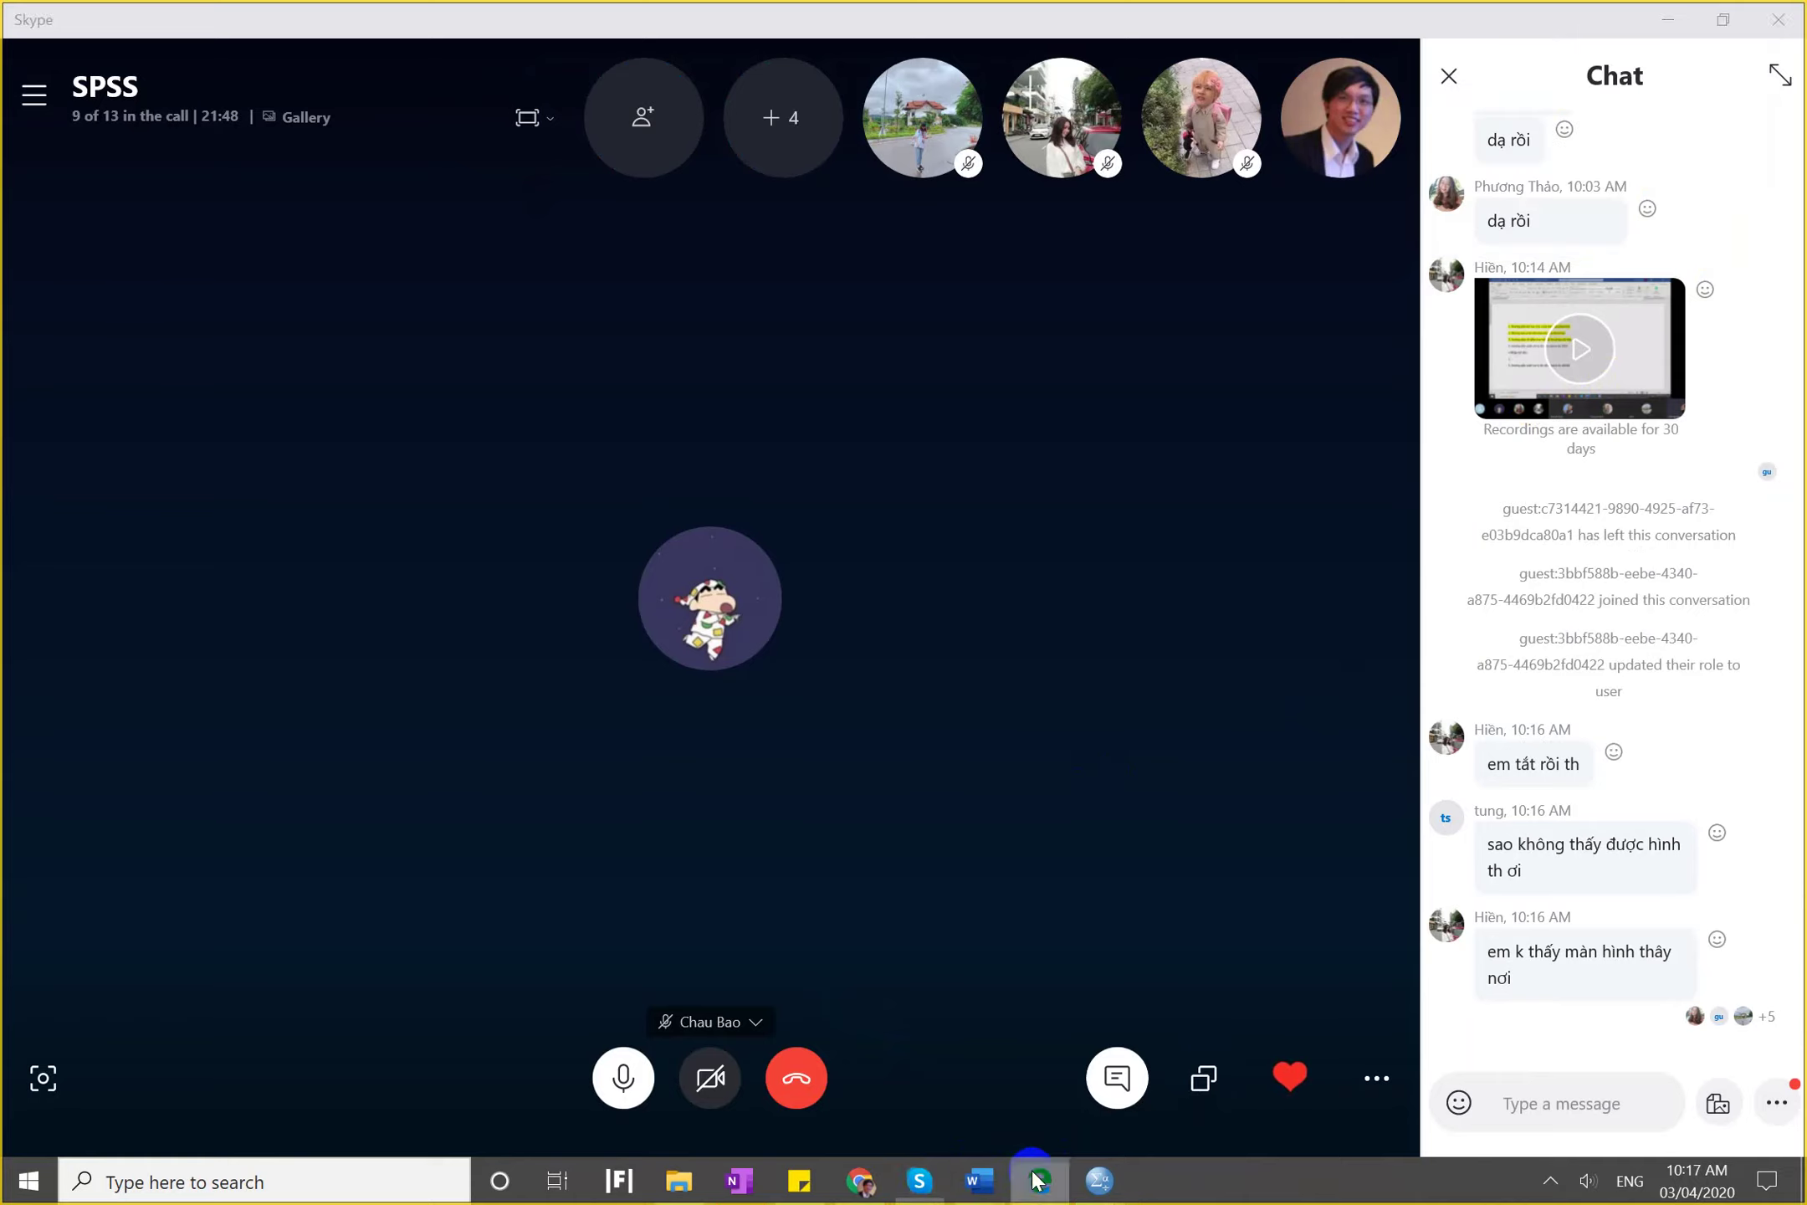
{"action": "left_click", "coordinate": [1037, 1180]}
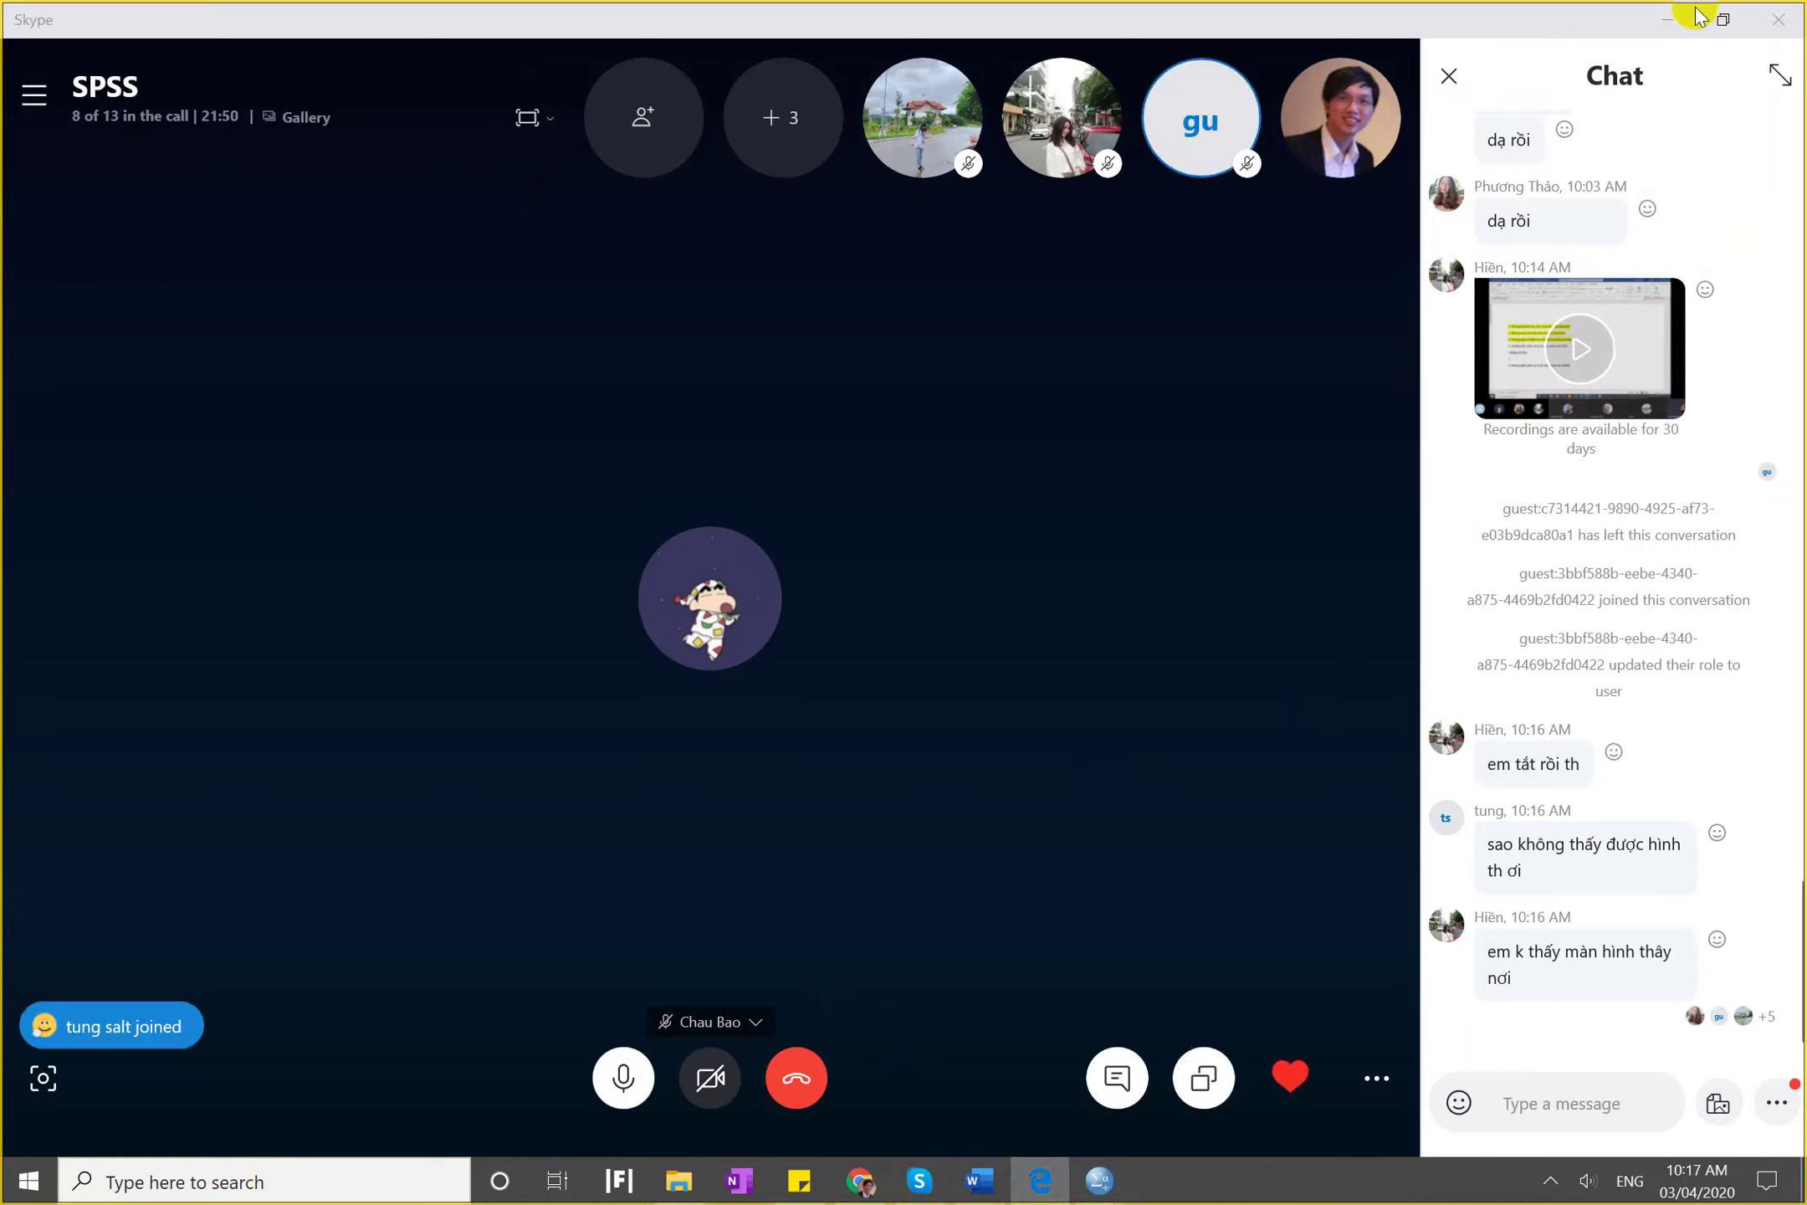
{"action": "left_click", "coordinate": [1666, 18]}
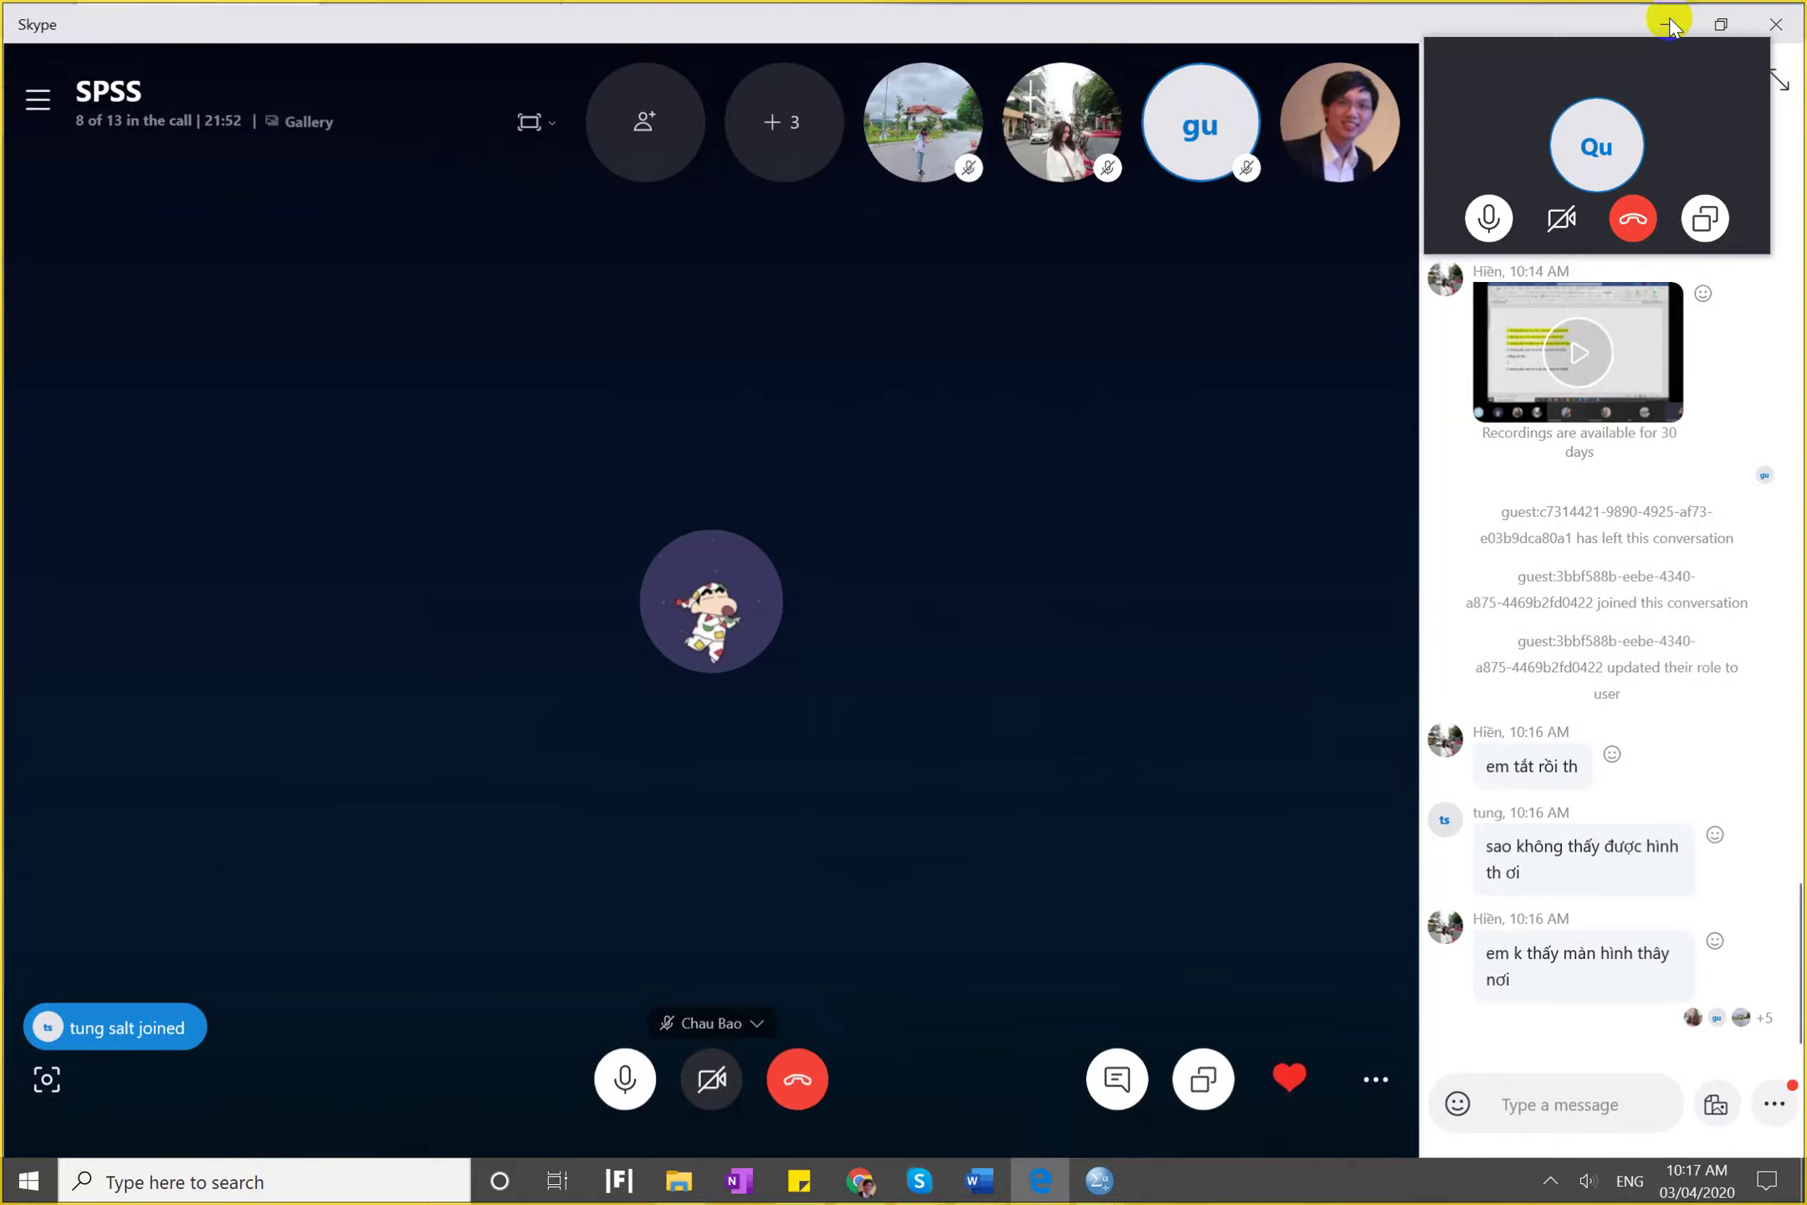
{"action": "left_click", "coordinate": [1669, 23]}
Switch from the PDF slides to the Untitled2 data editor in SPSS and bring up the Word questionnaire beside it.
{"action": "scroll", "coordinate": [1346, 595], "scroll_direction": "down", "scroll_amount": 5}
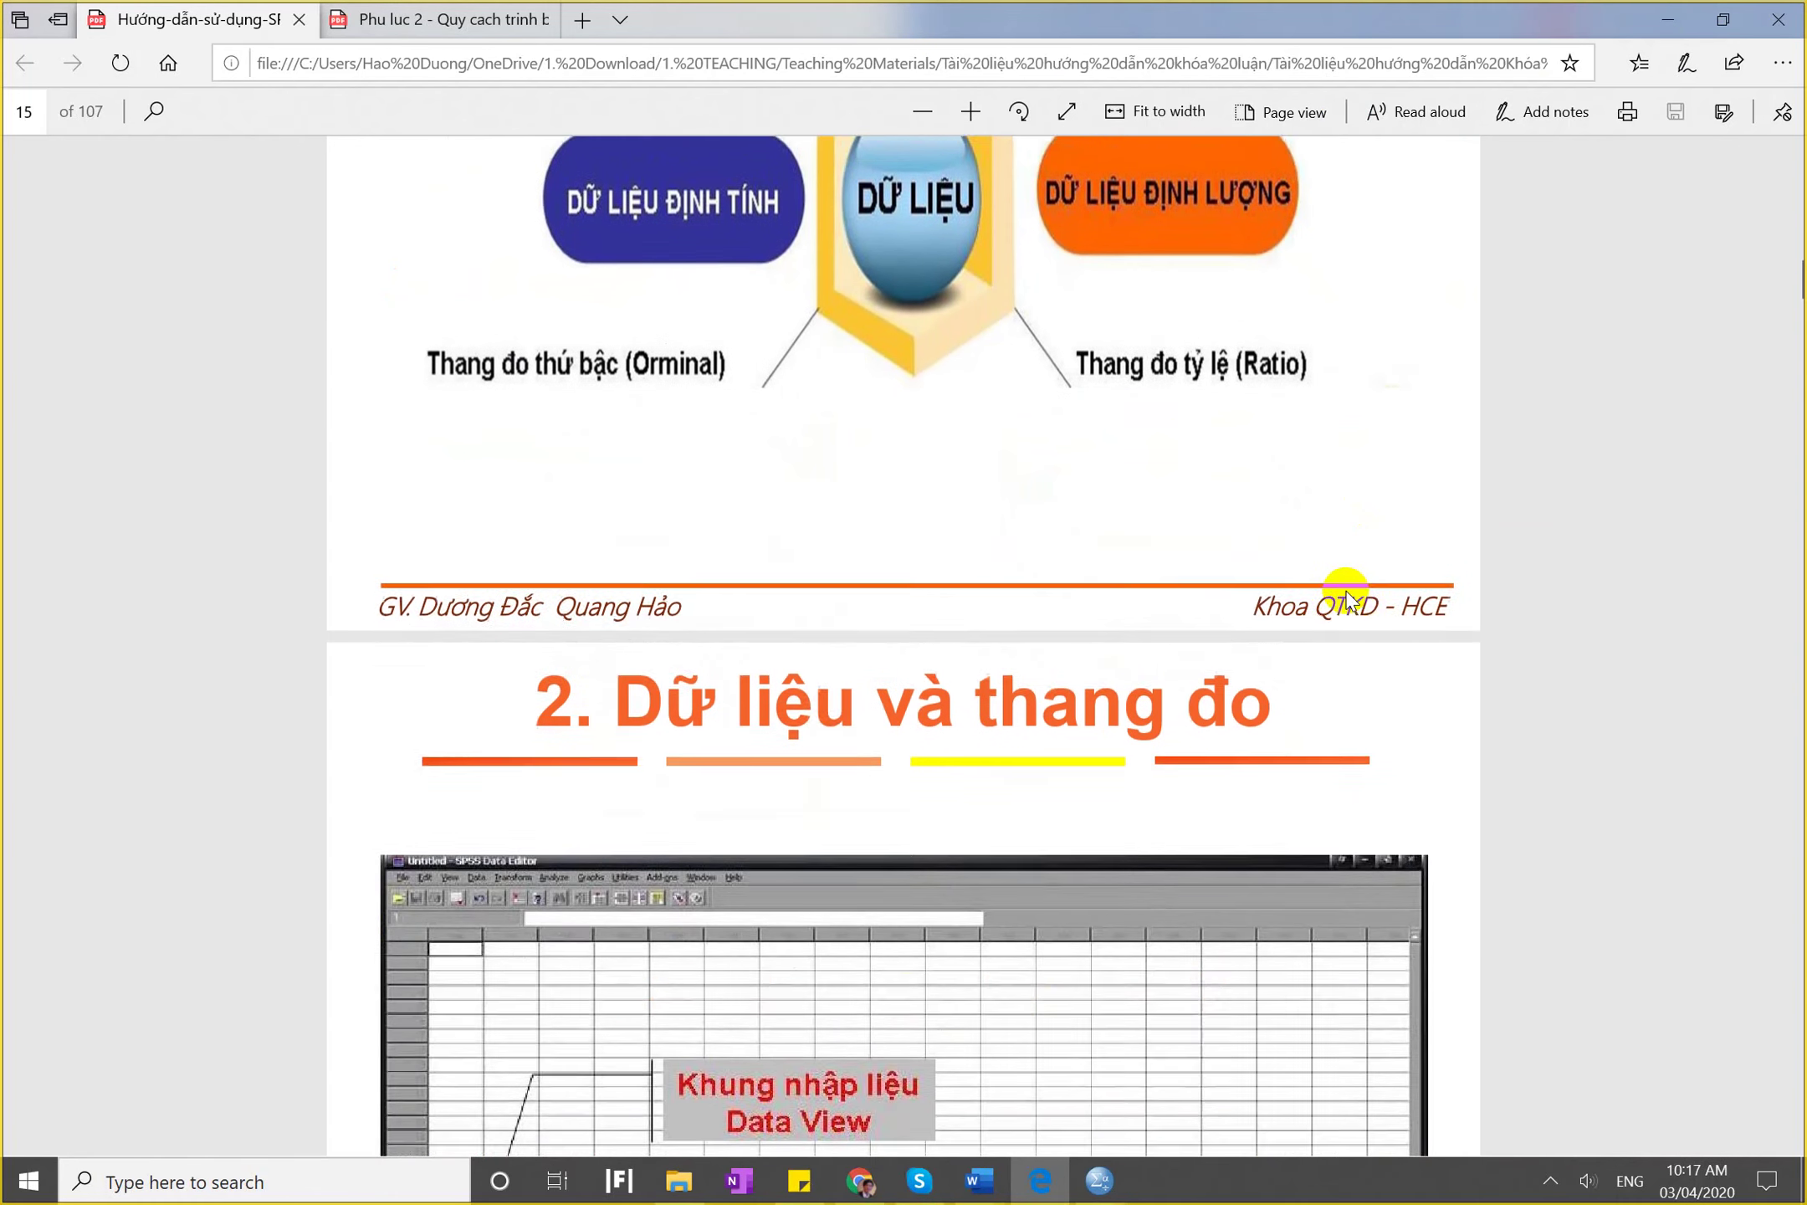
{"action": "scroll", "coordinate": [1344, 590], "scroll_direction": "up", "scroll_amount": 7}
{"action": "scroll", "coordinate": [1347, 596], "scroll_direction": "down", "scroll_amount": 5}
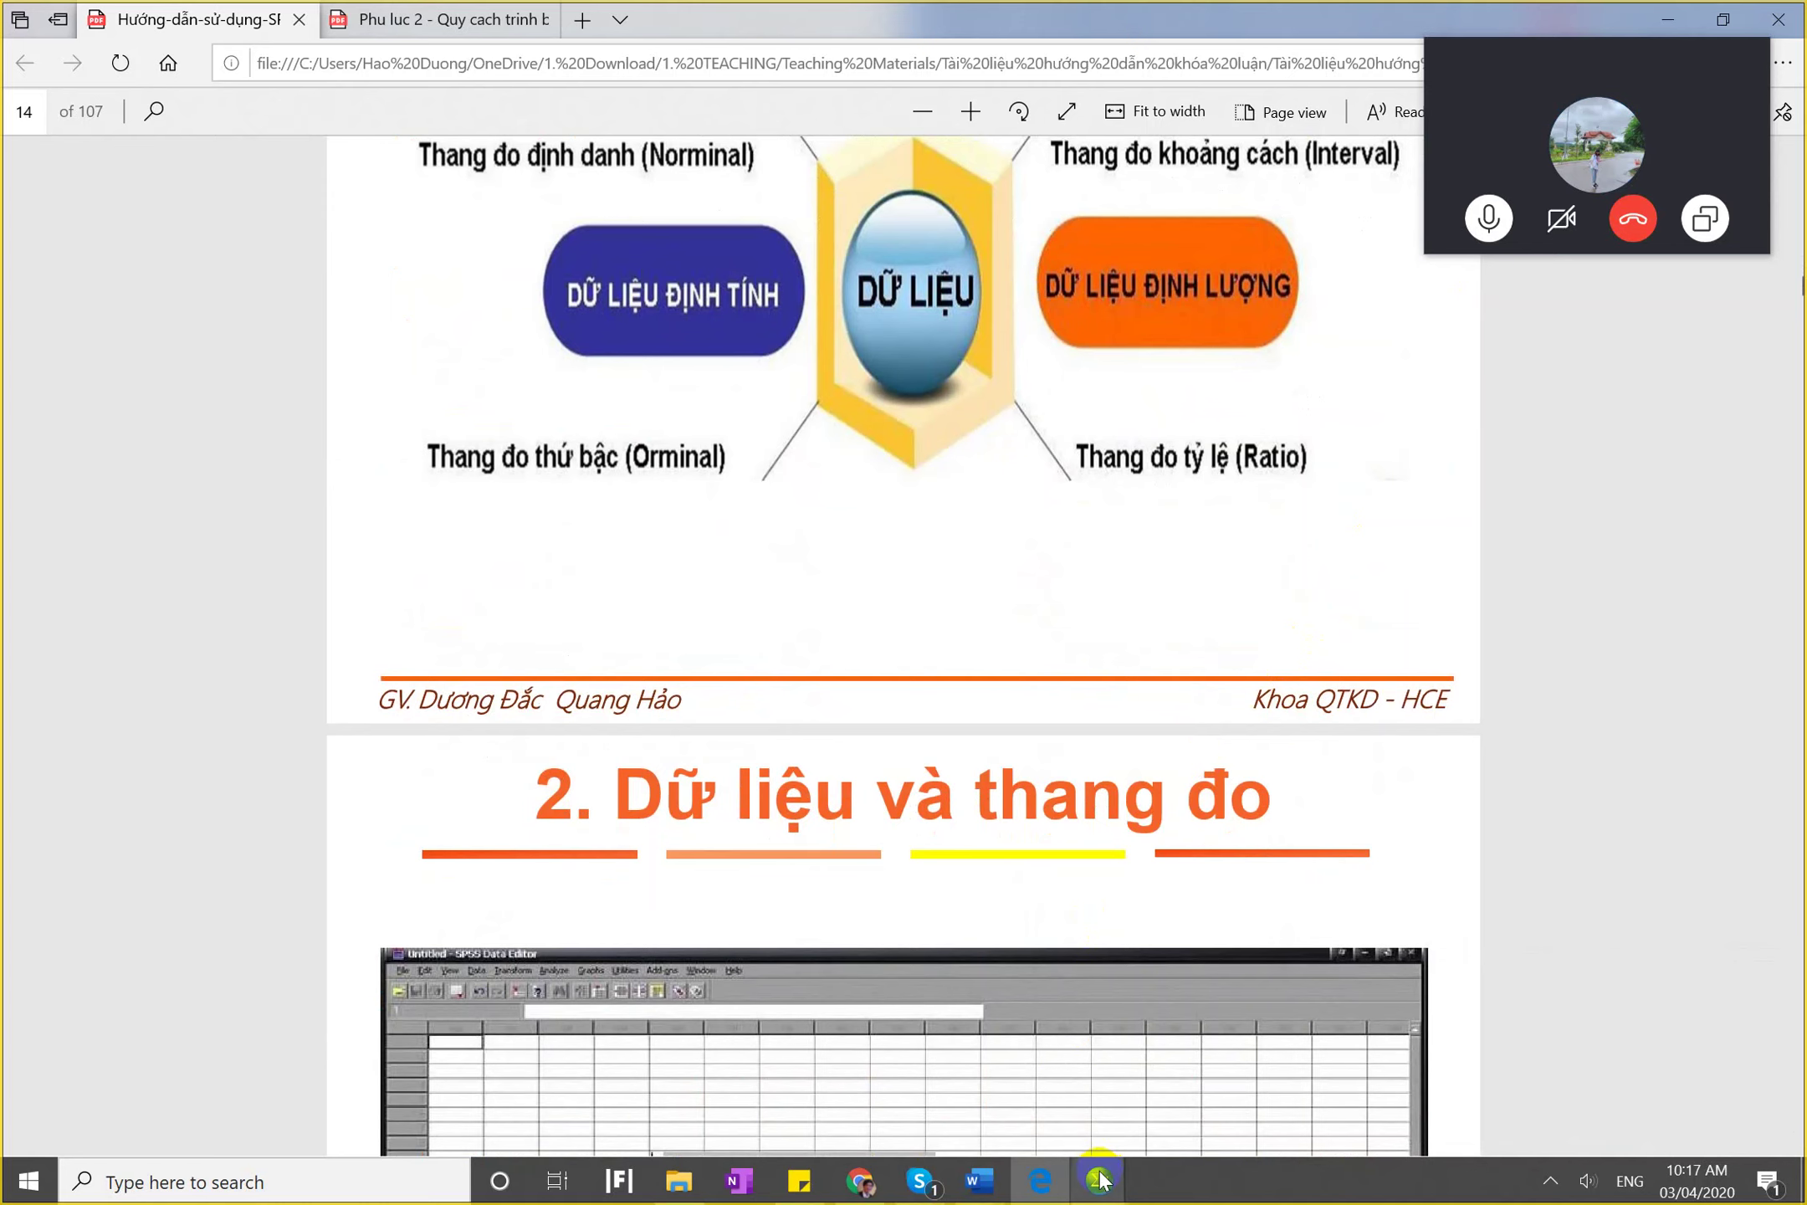
{"action": "mouse_move", "coordinate": [1101, 1179]}
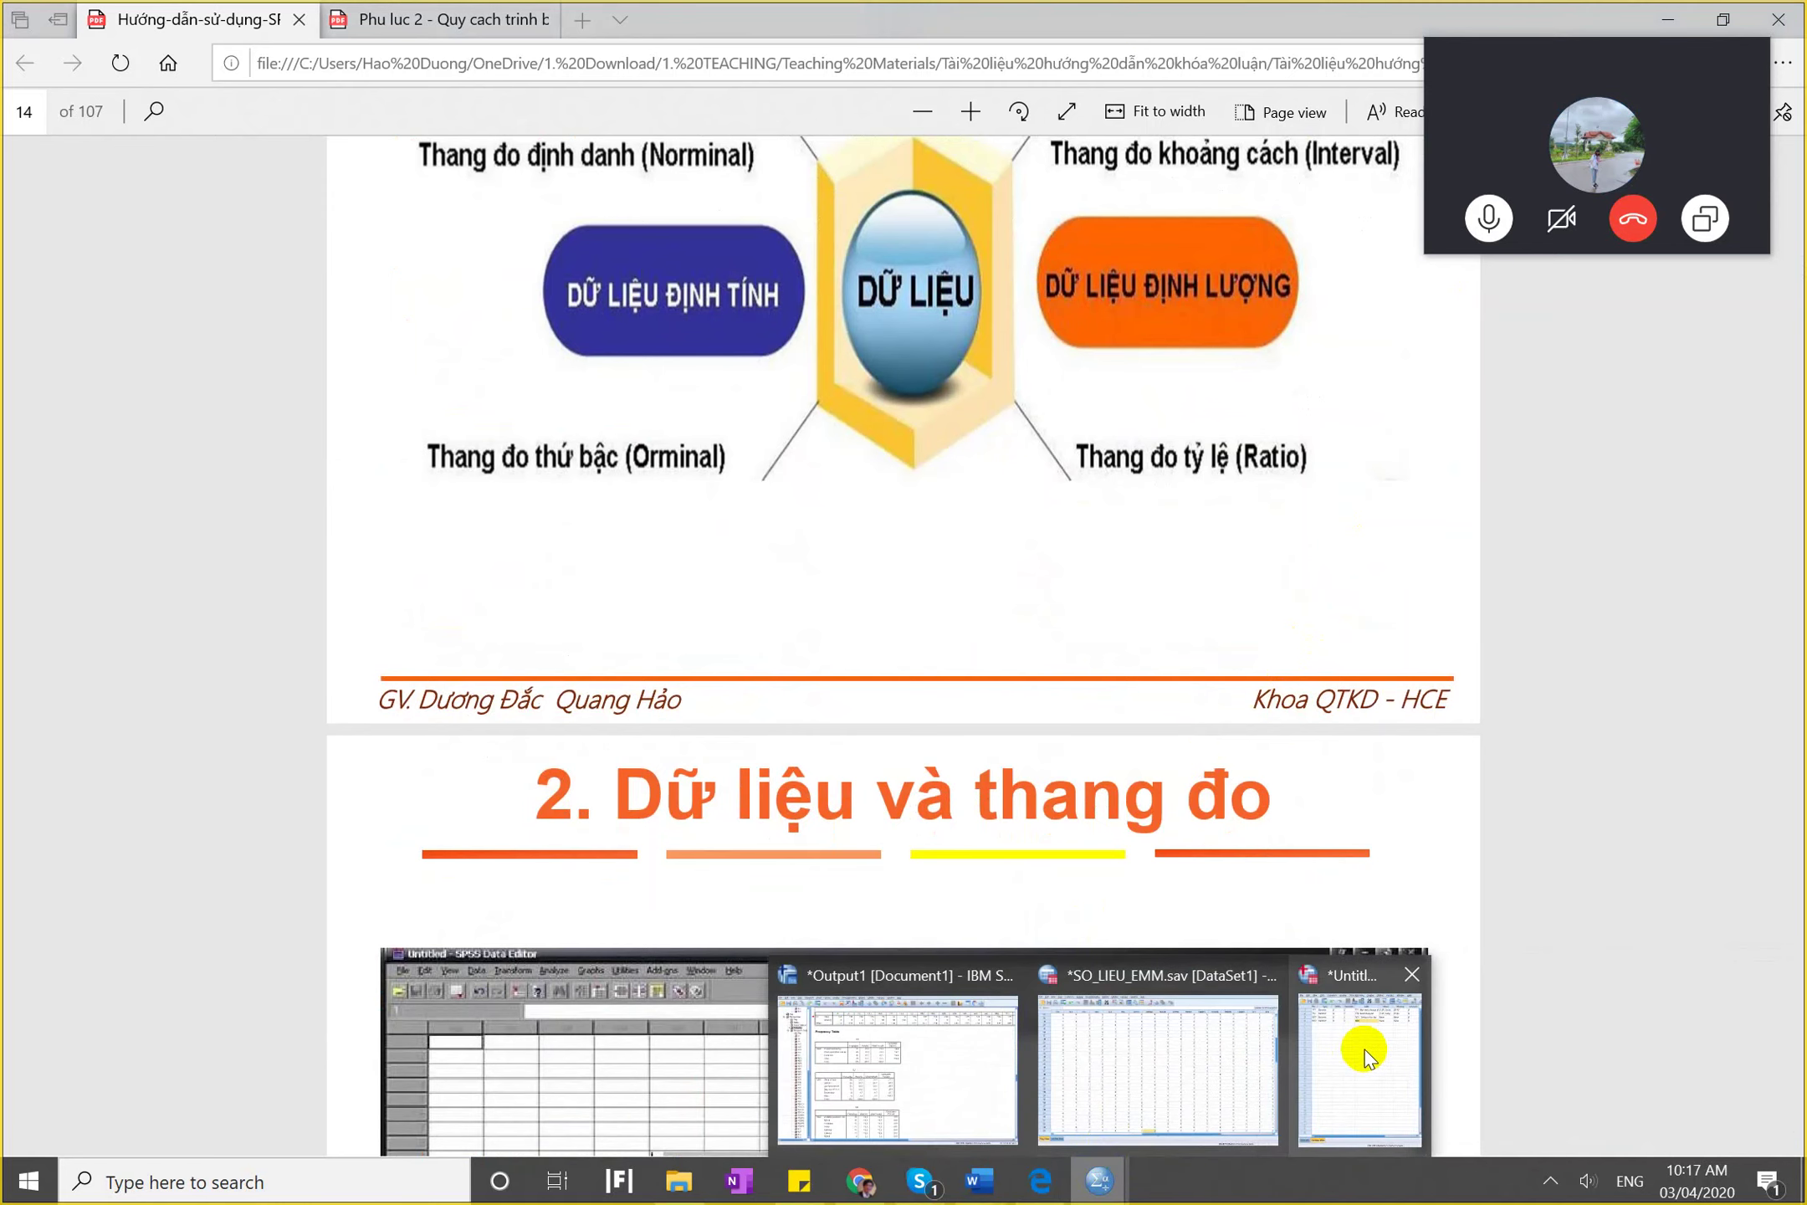
{"action": "left_click", "coordinate": [1323, 1022]}
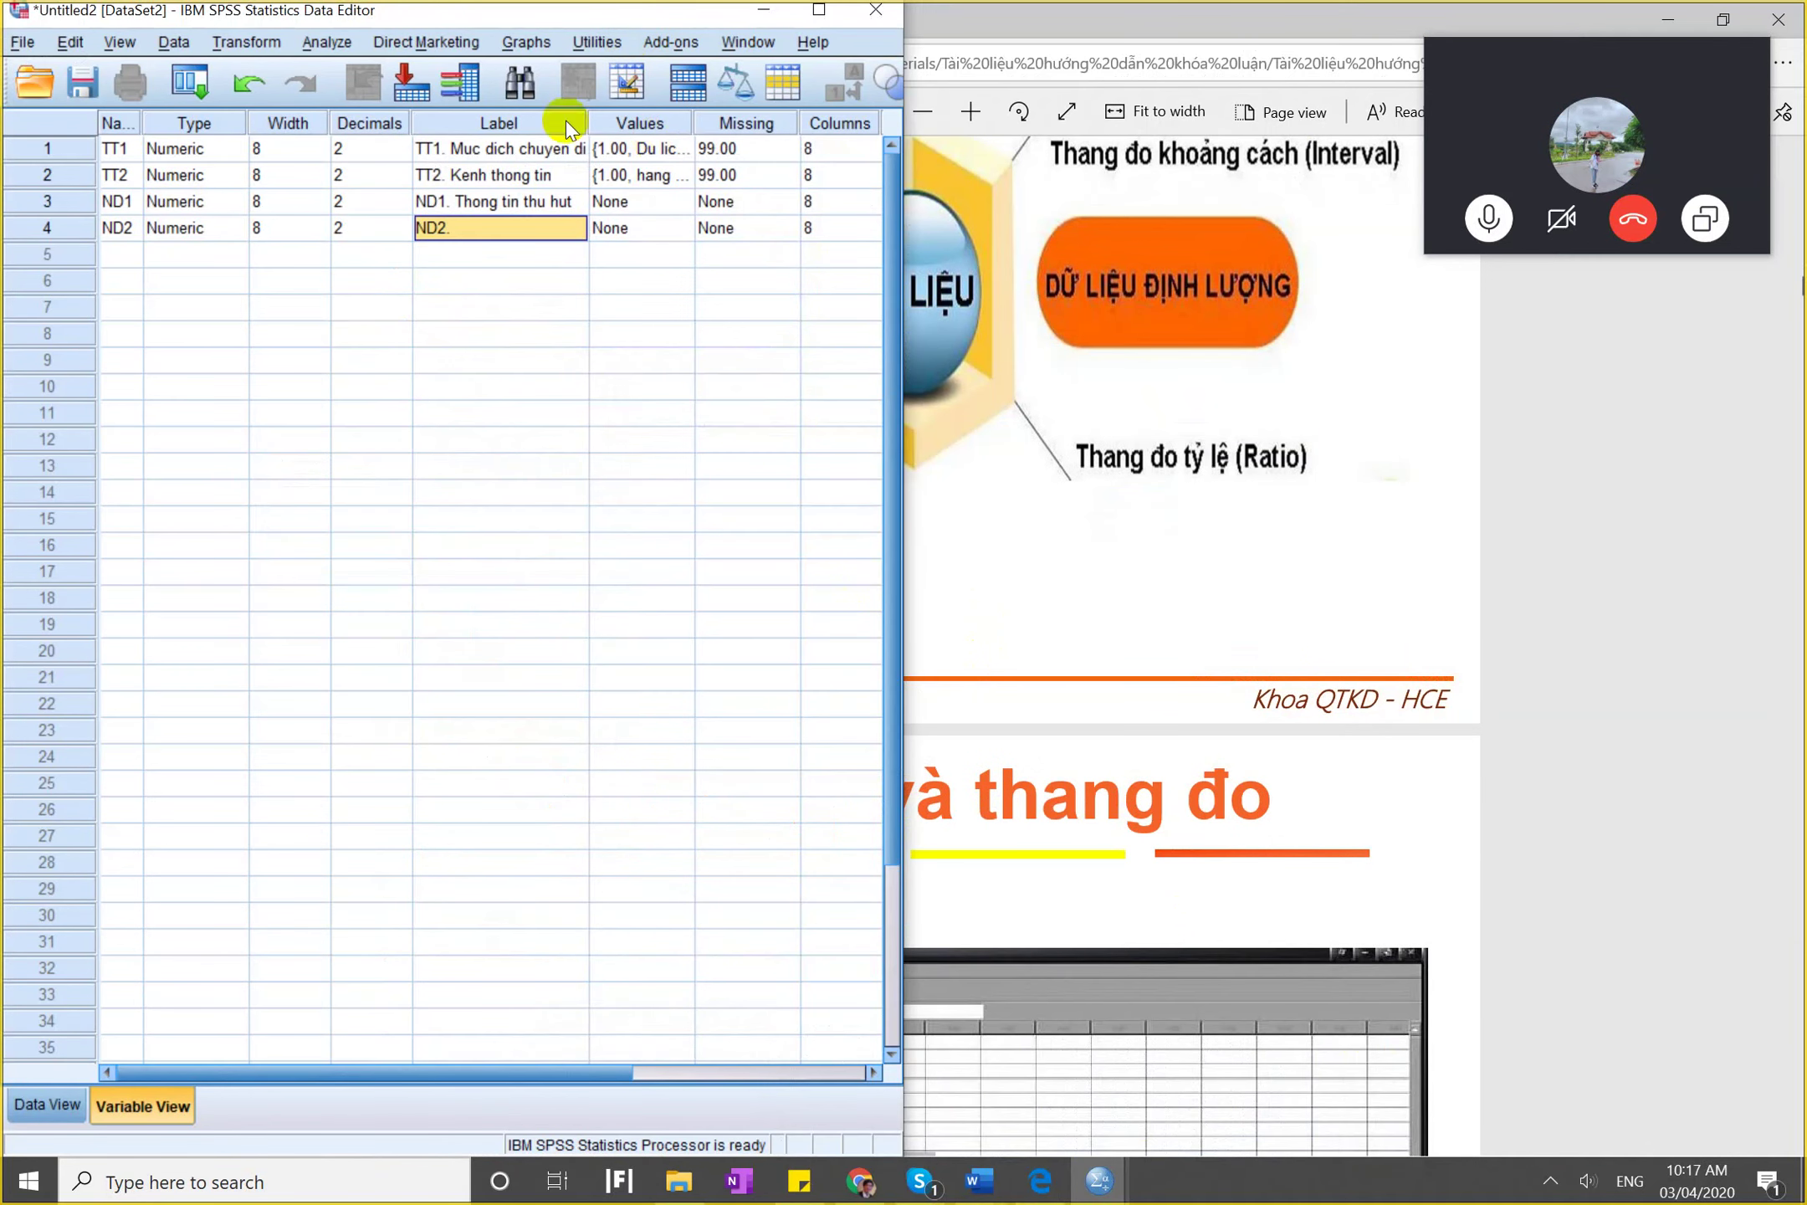
{"action": "left_click", "coordinate": [499, 230]}
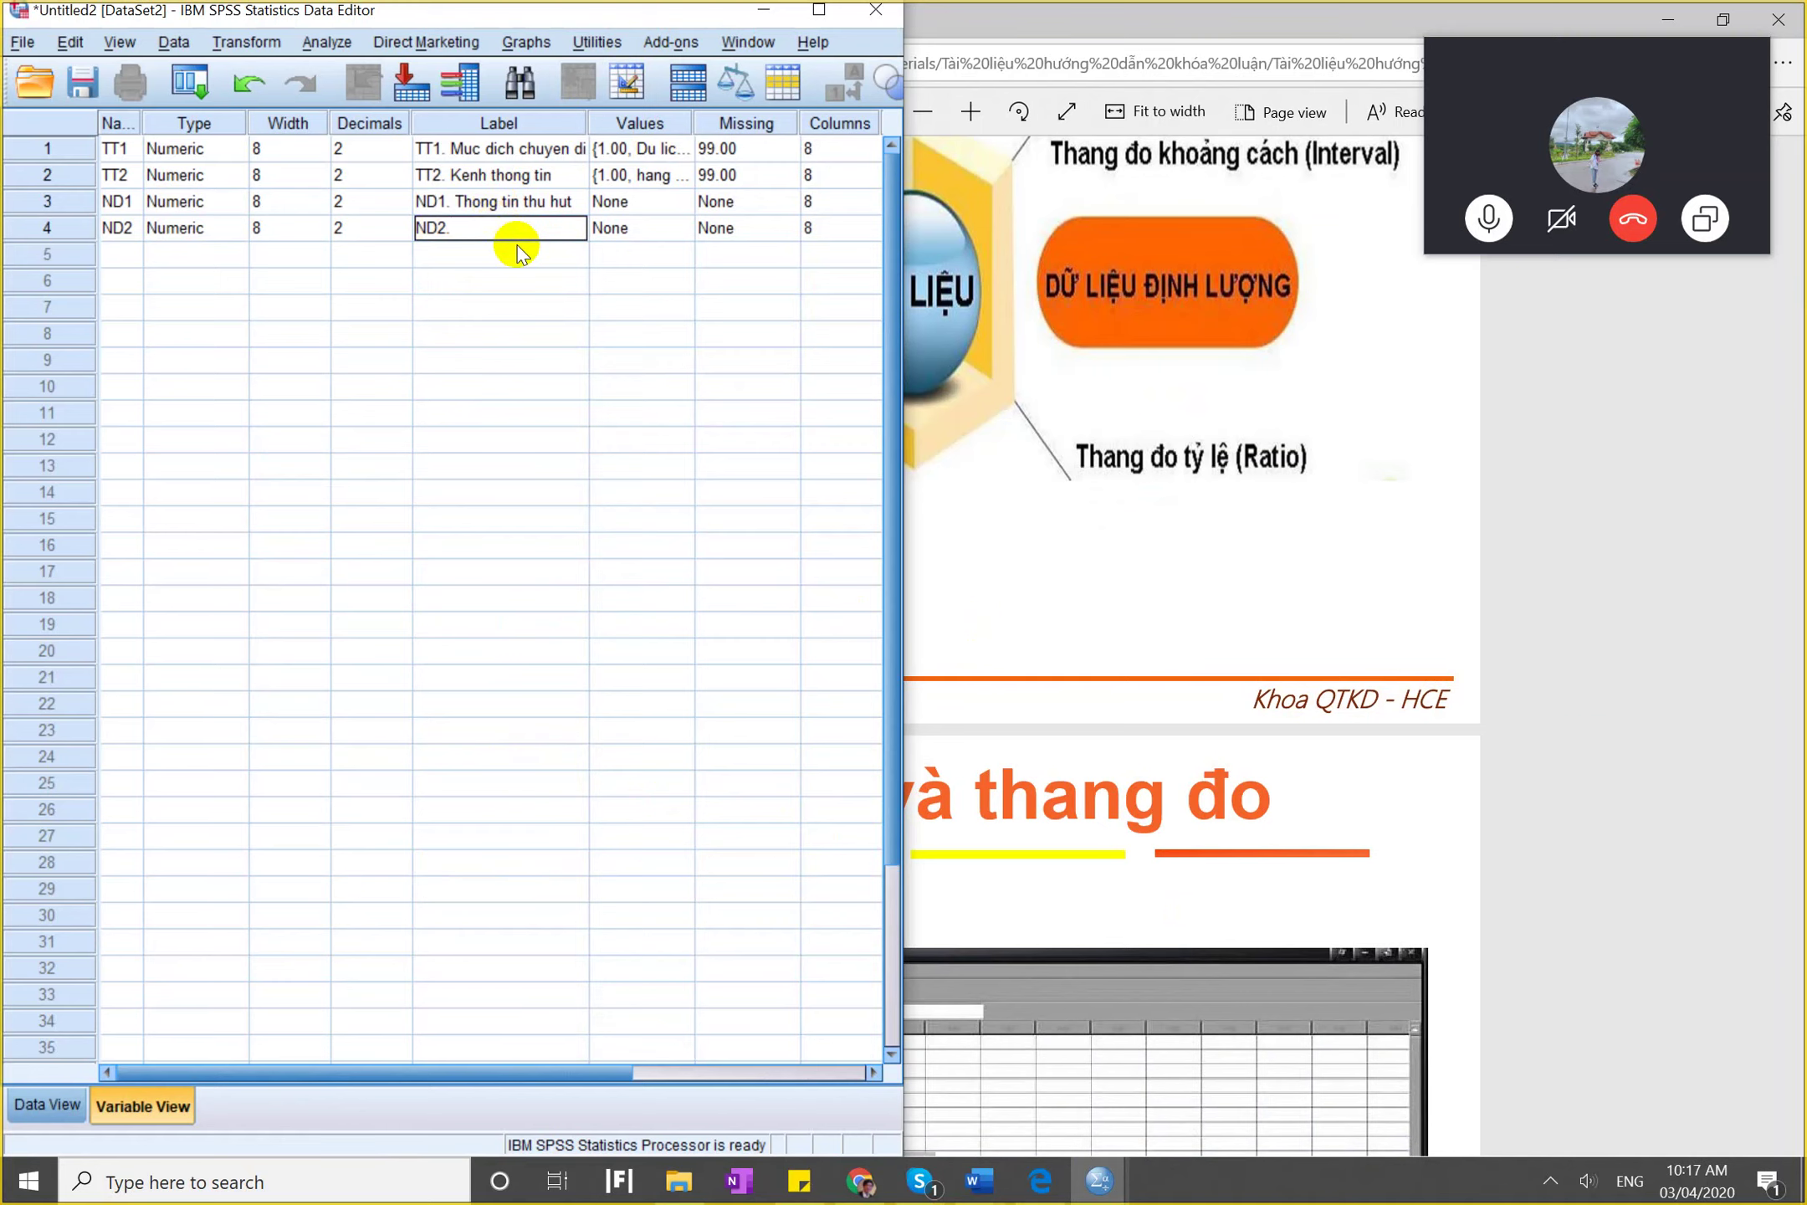
{"action": "left_click", "coordinate": [977, 1179]}
{"action": "left_click", "coordinate": [970, 1100]}
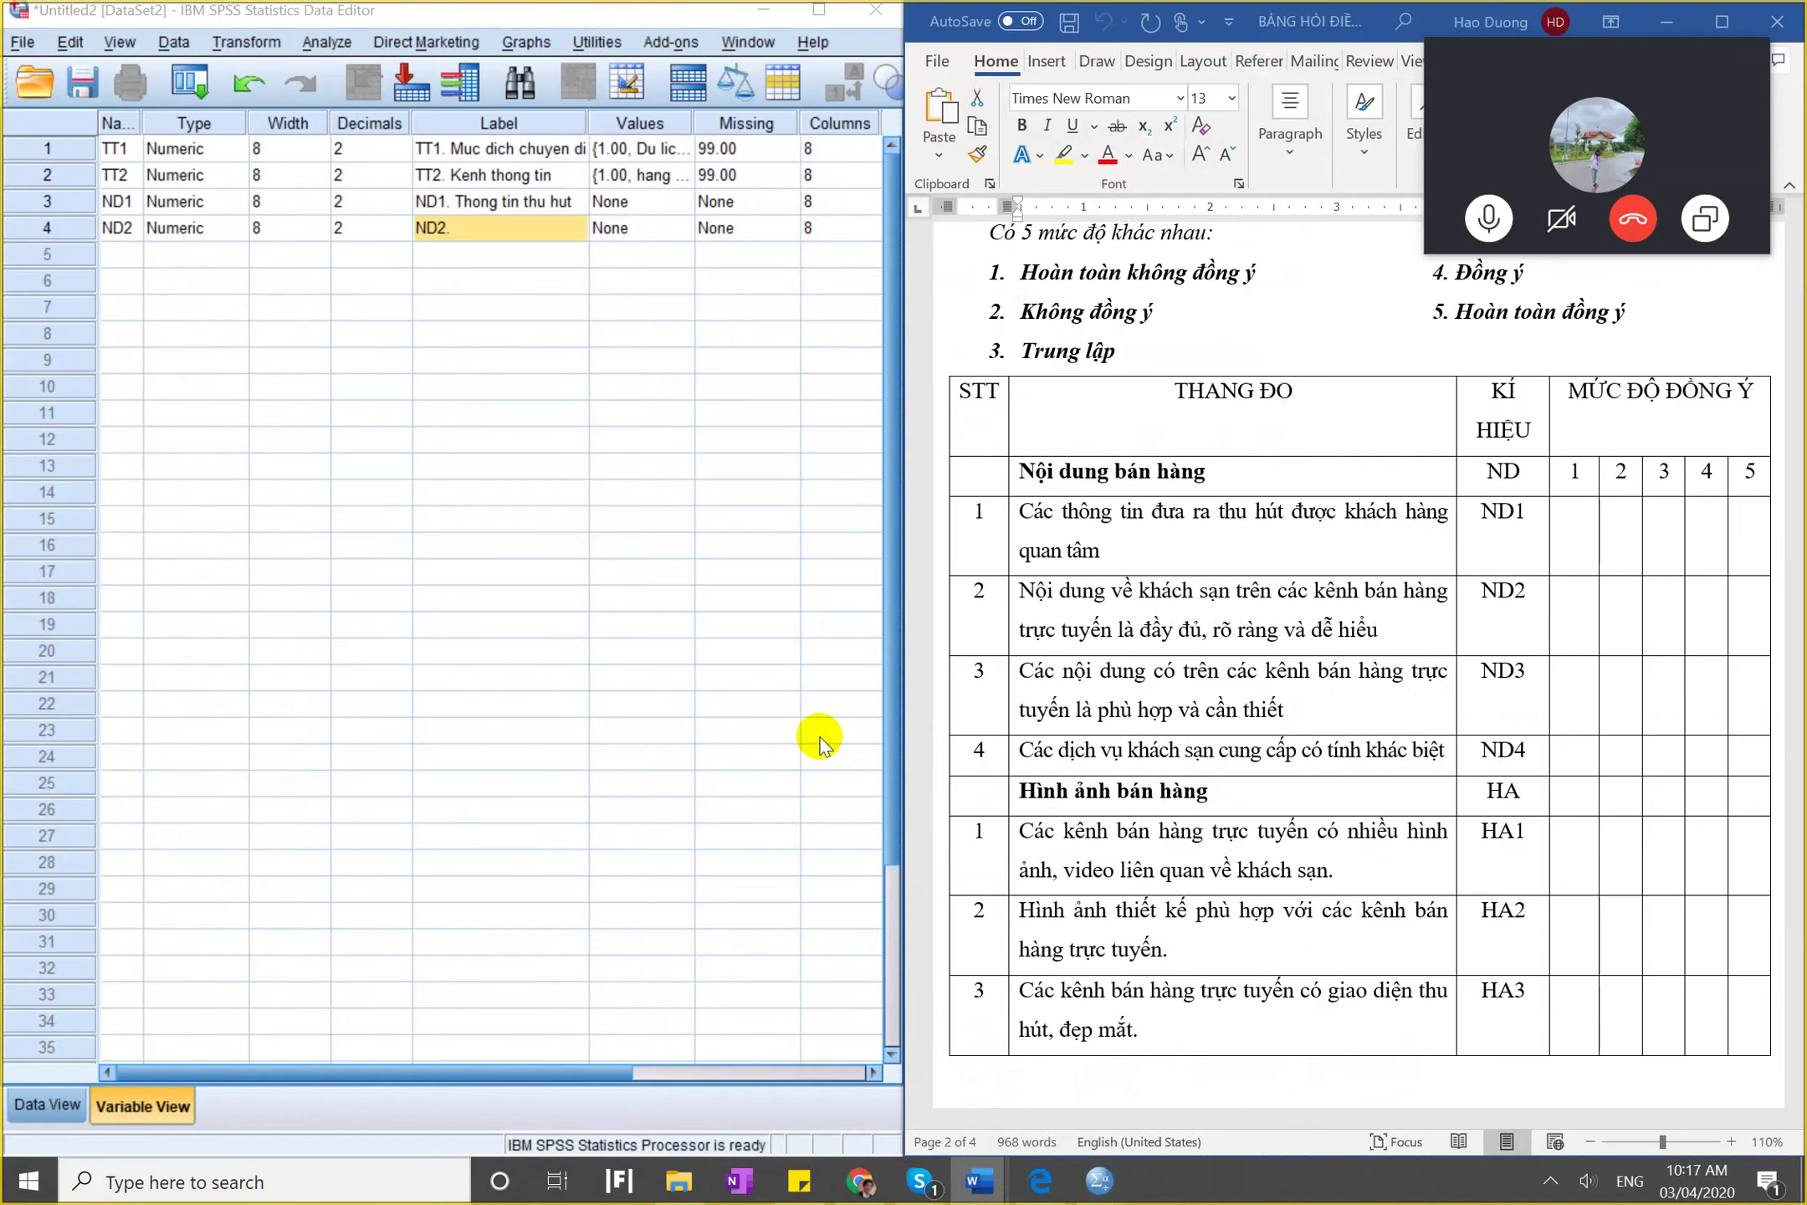
Add the note "(có thể chọn nhiều lựa chọn)" after question 3 in Part I of the Word questionnaire.
{"action": "scroll", "coordinate": [1159, 530], "scroll_direction": "up", "scroll_amount": 12}
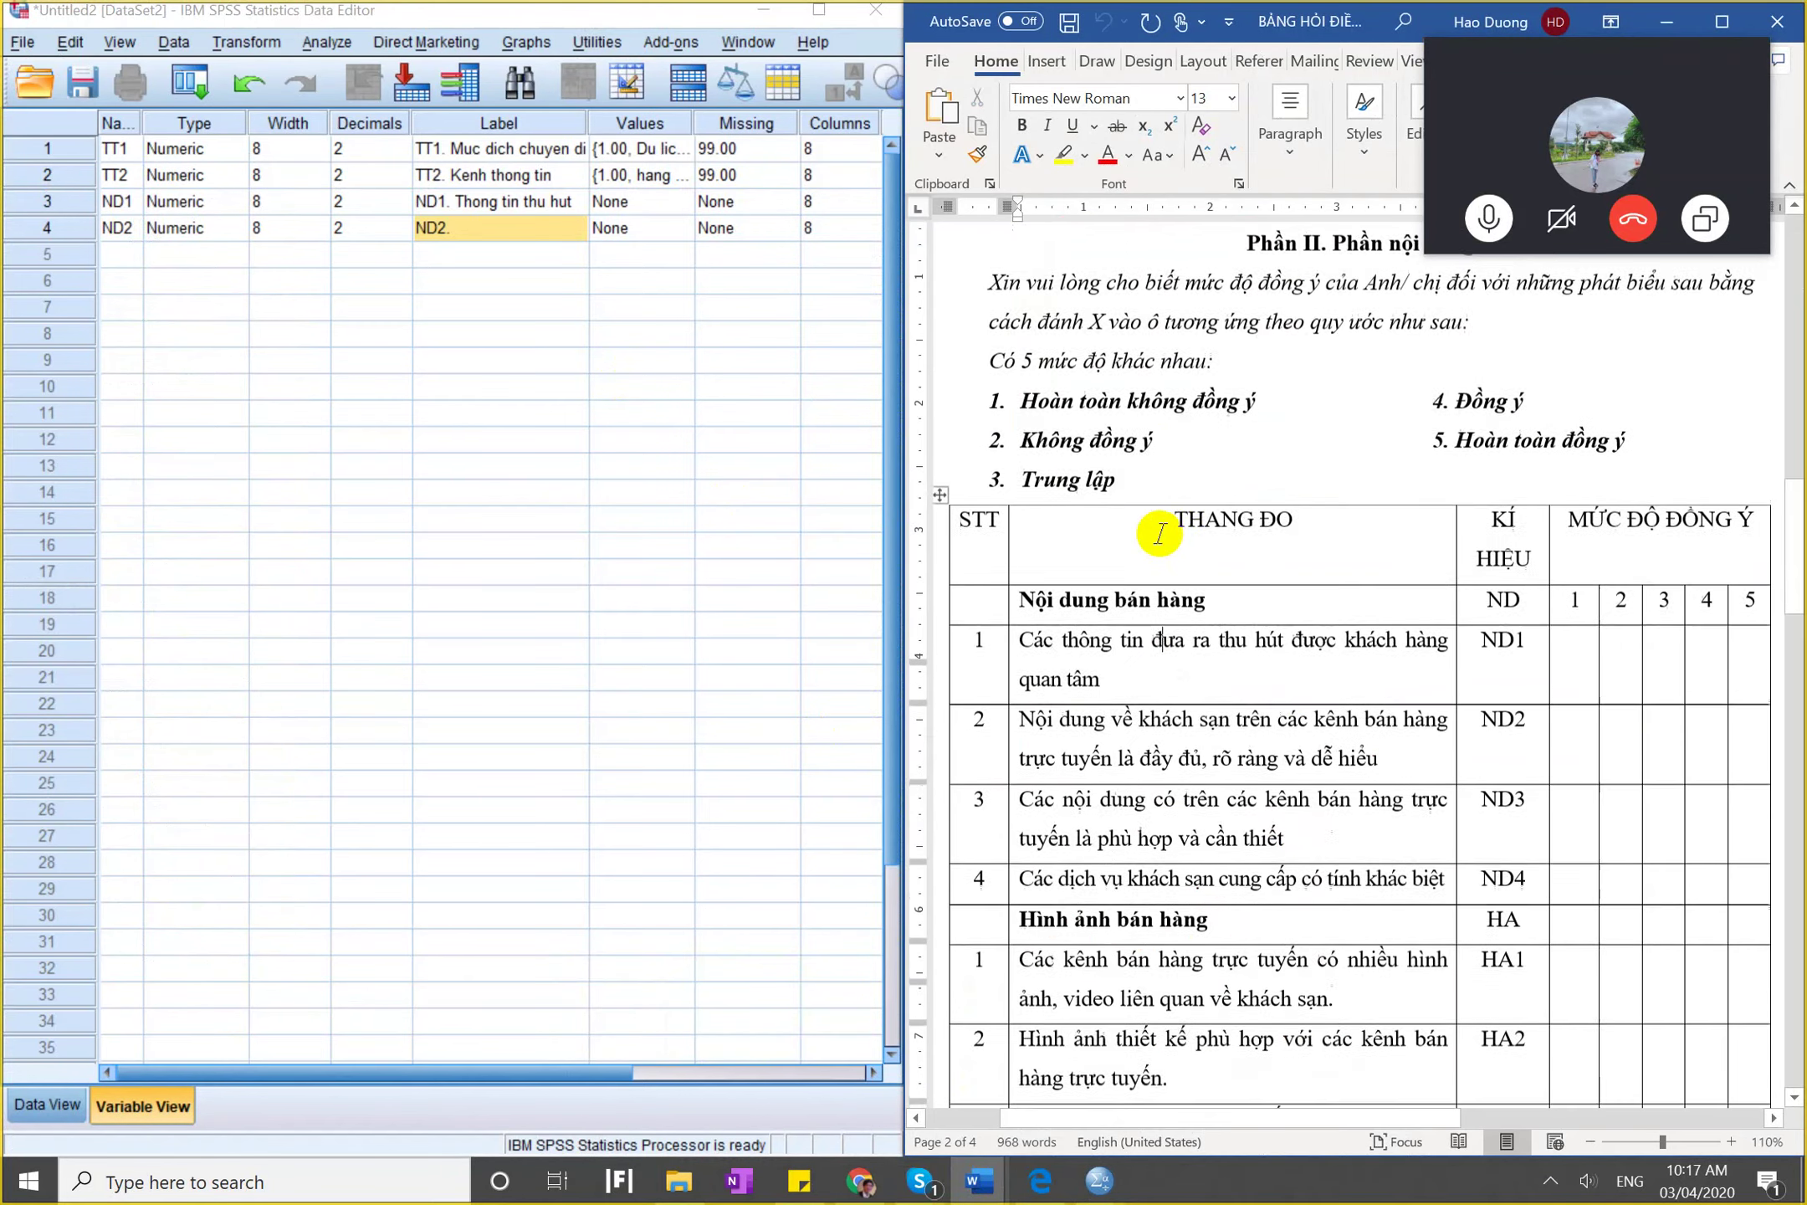
{"action": "scroll", "coordinate": [1159, 530], "scroll_direction": "up", "scroll_amount": 5}
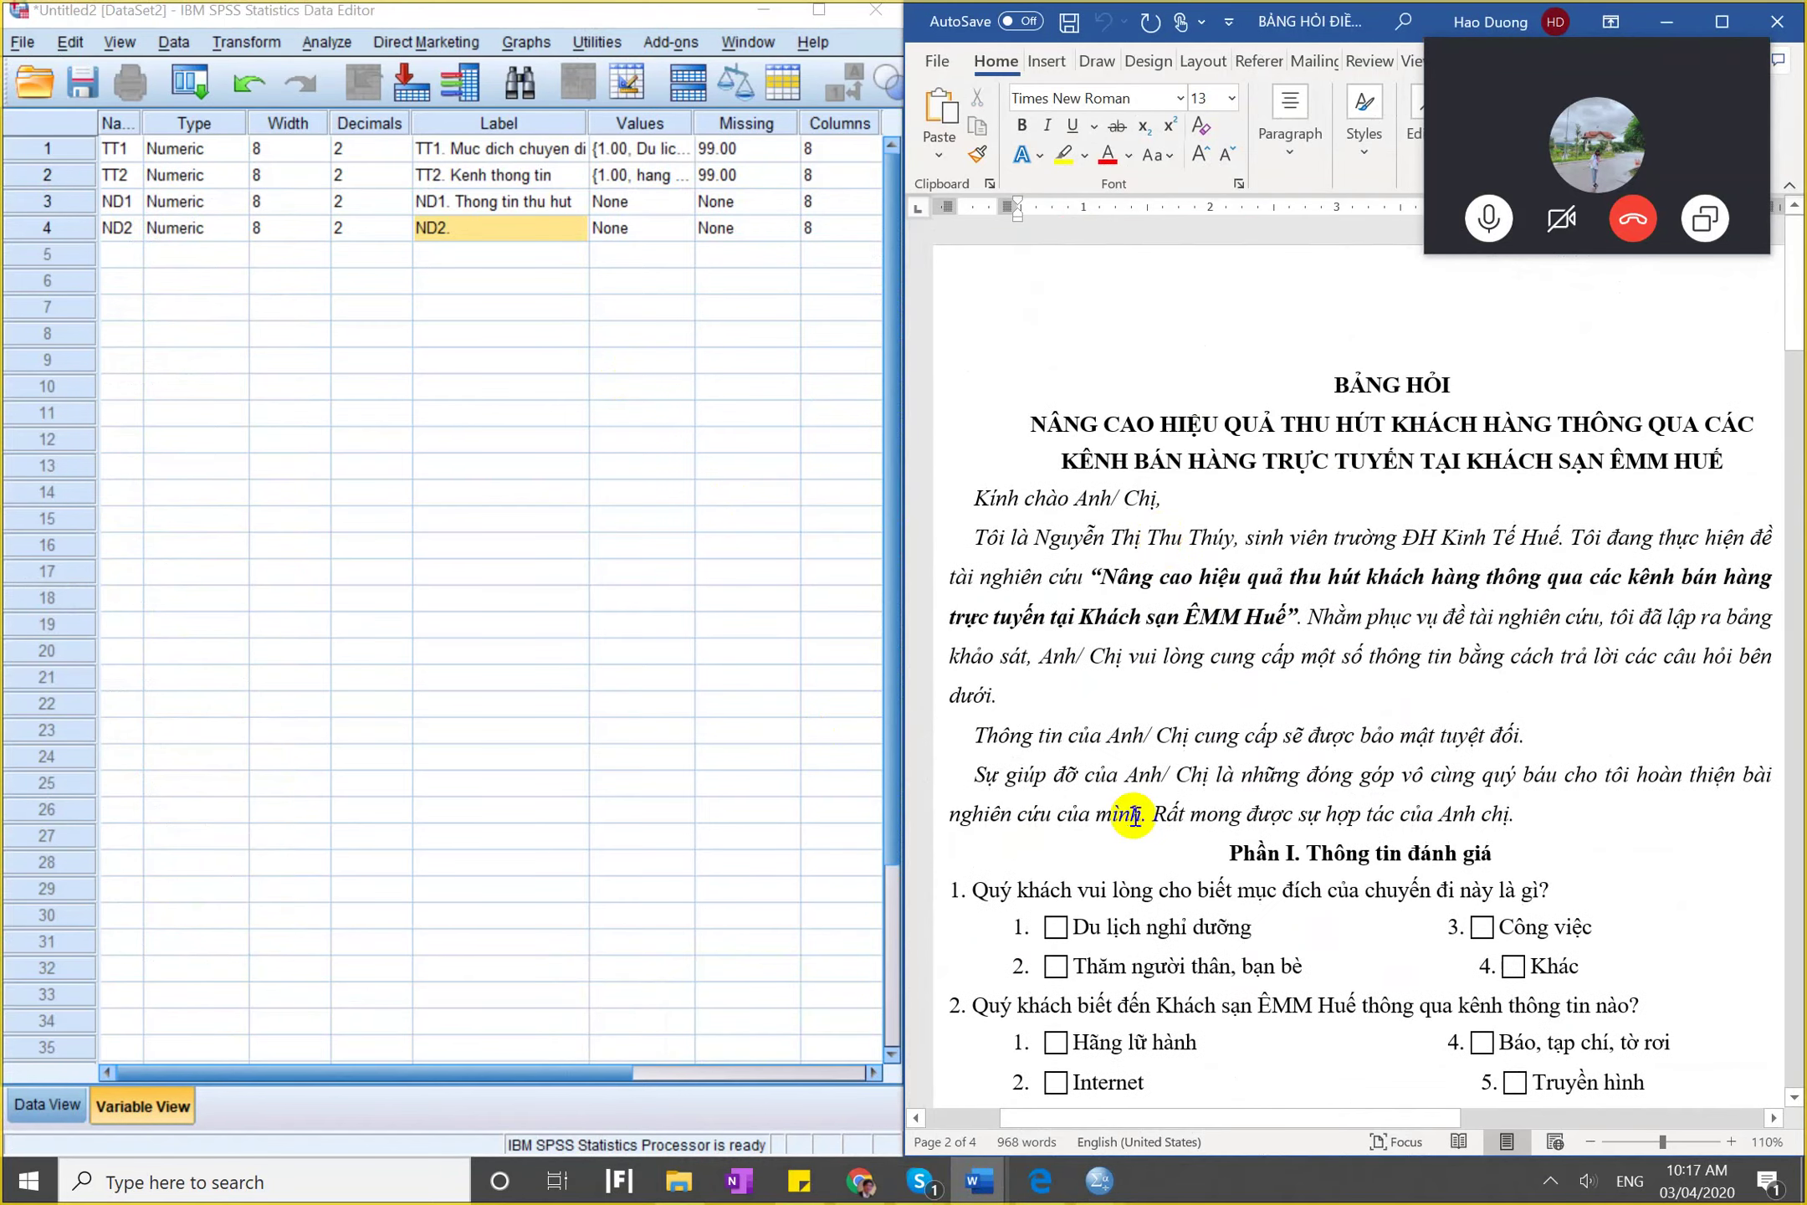
{"action": "scroll", "coordinate": [1142, 786], "scroll_direction": "down", "scroll_amount": 6}
{"action": "left_click", "coordinate": [622, 464]}
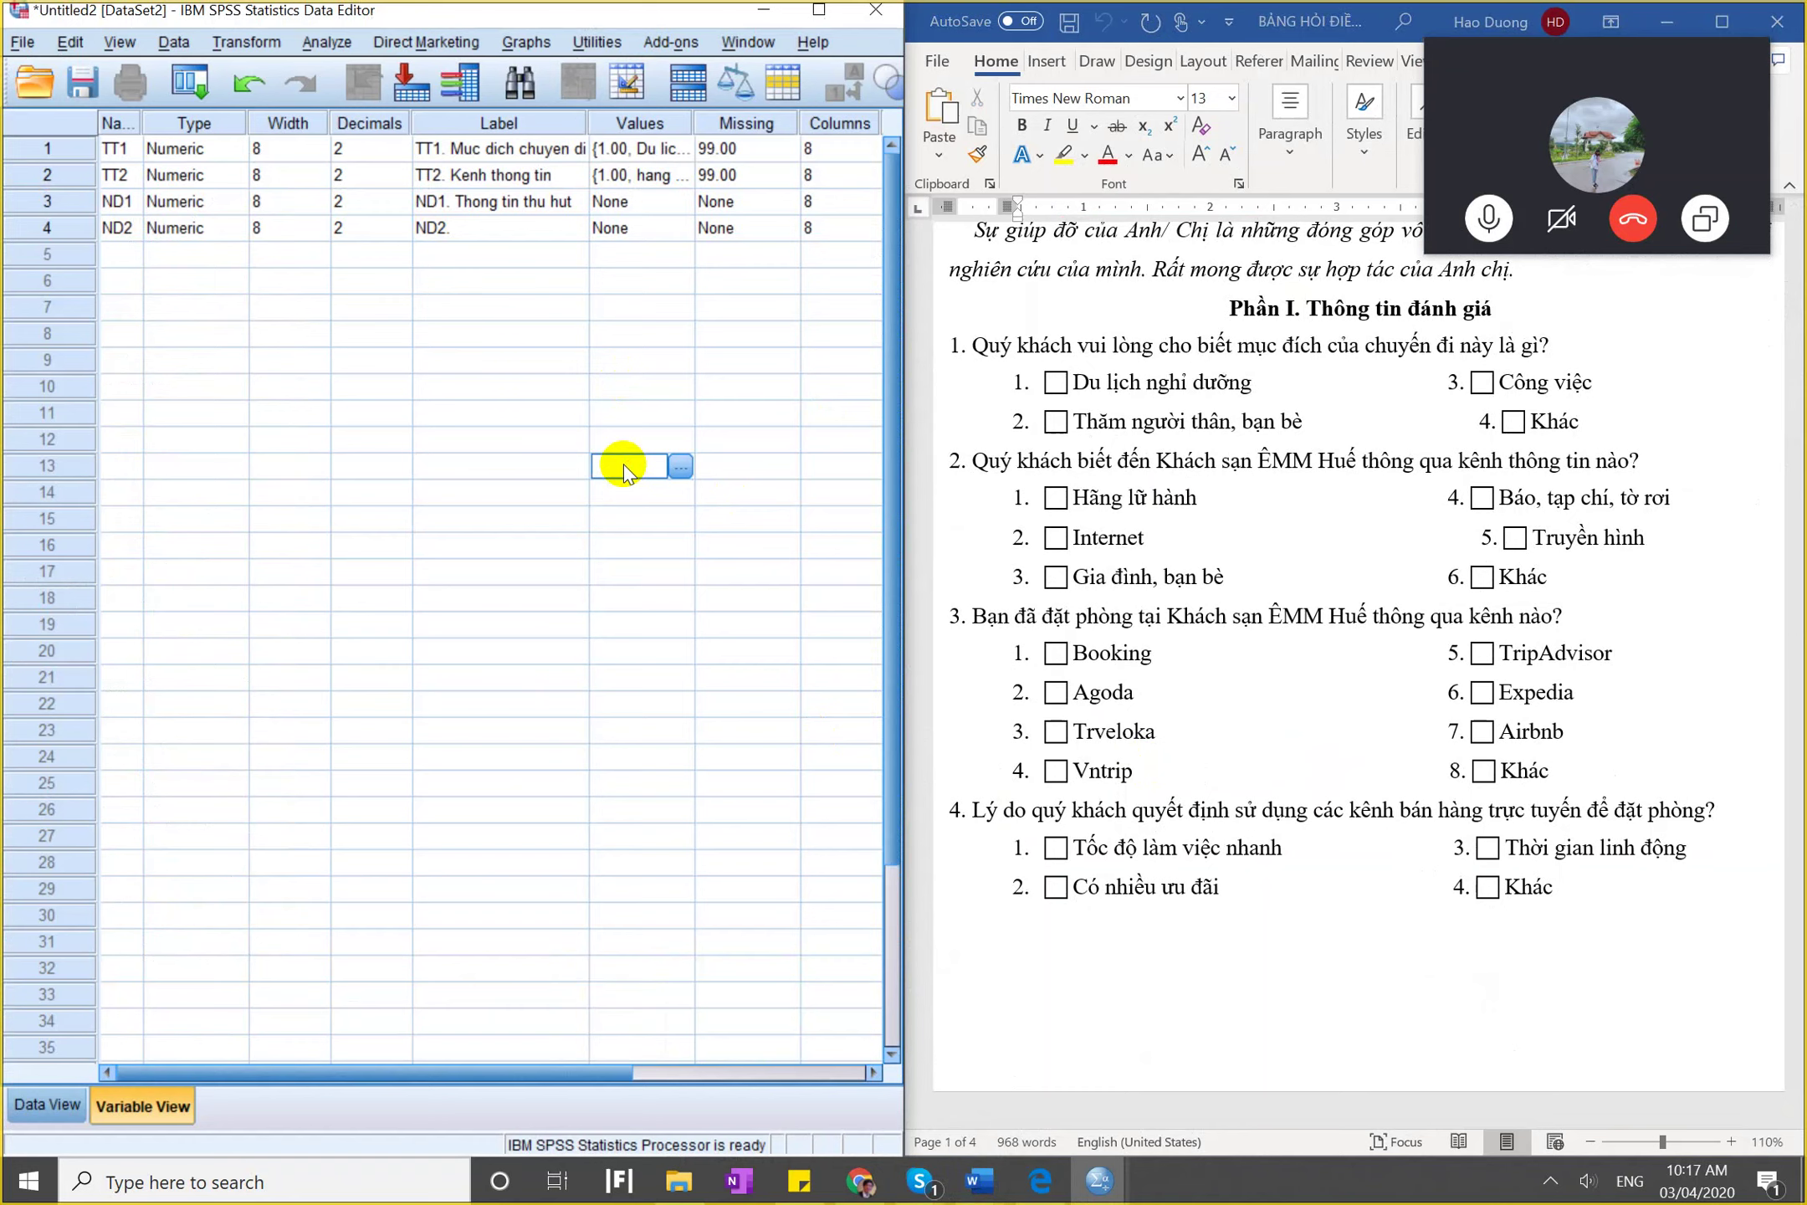
{"action": "left_click", "coordinate": [453, 535]}
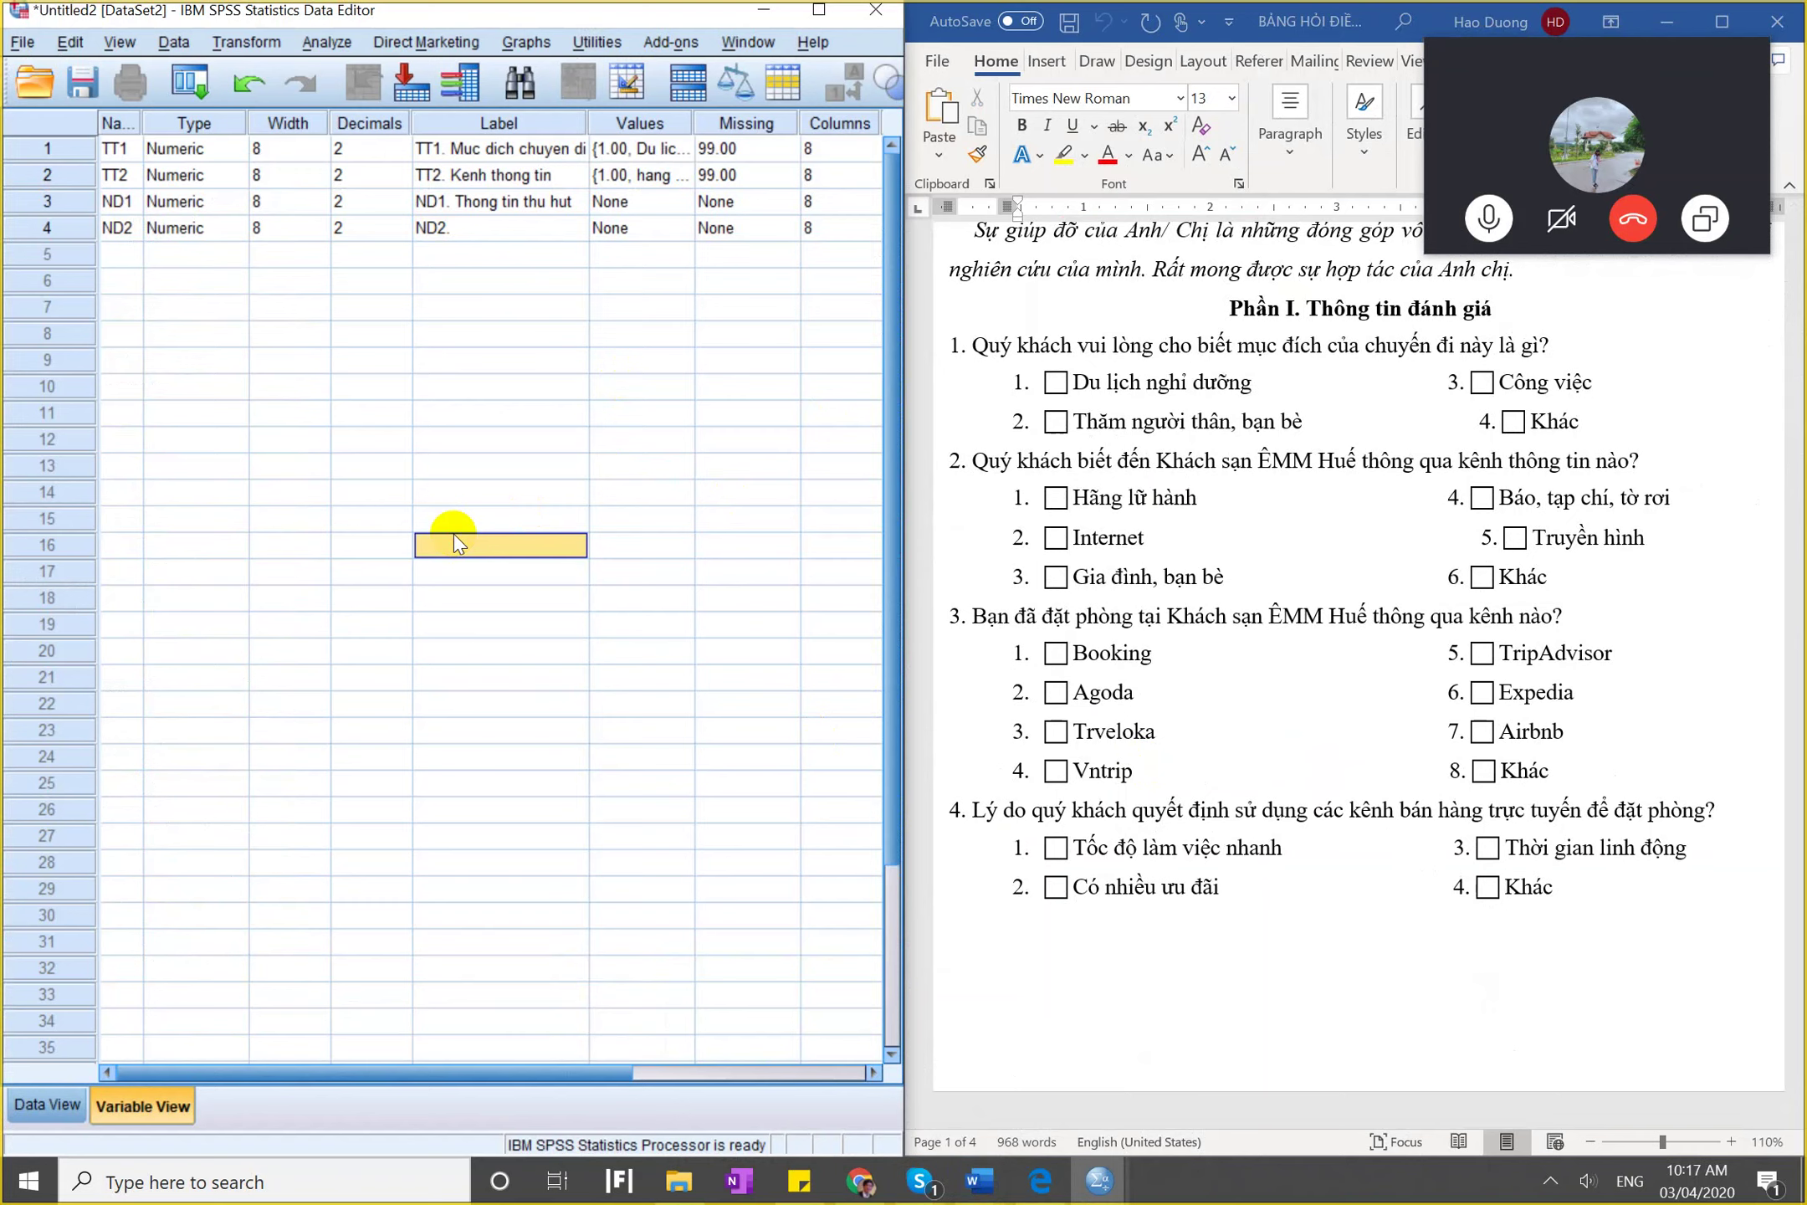
{"action": "left_click", "coordinate": [1181, 710]}
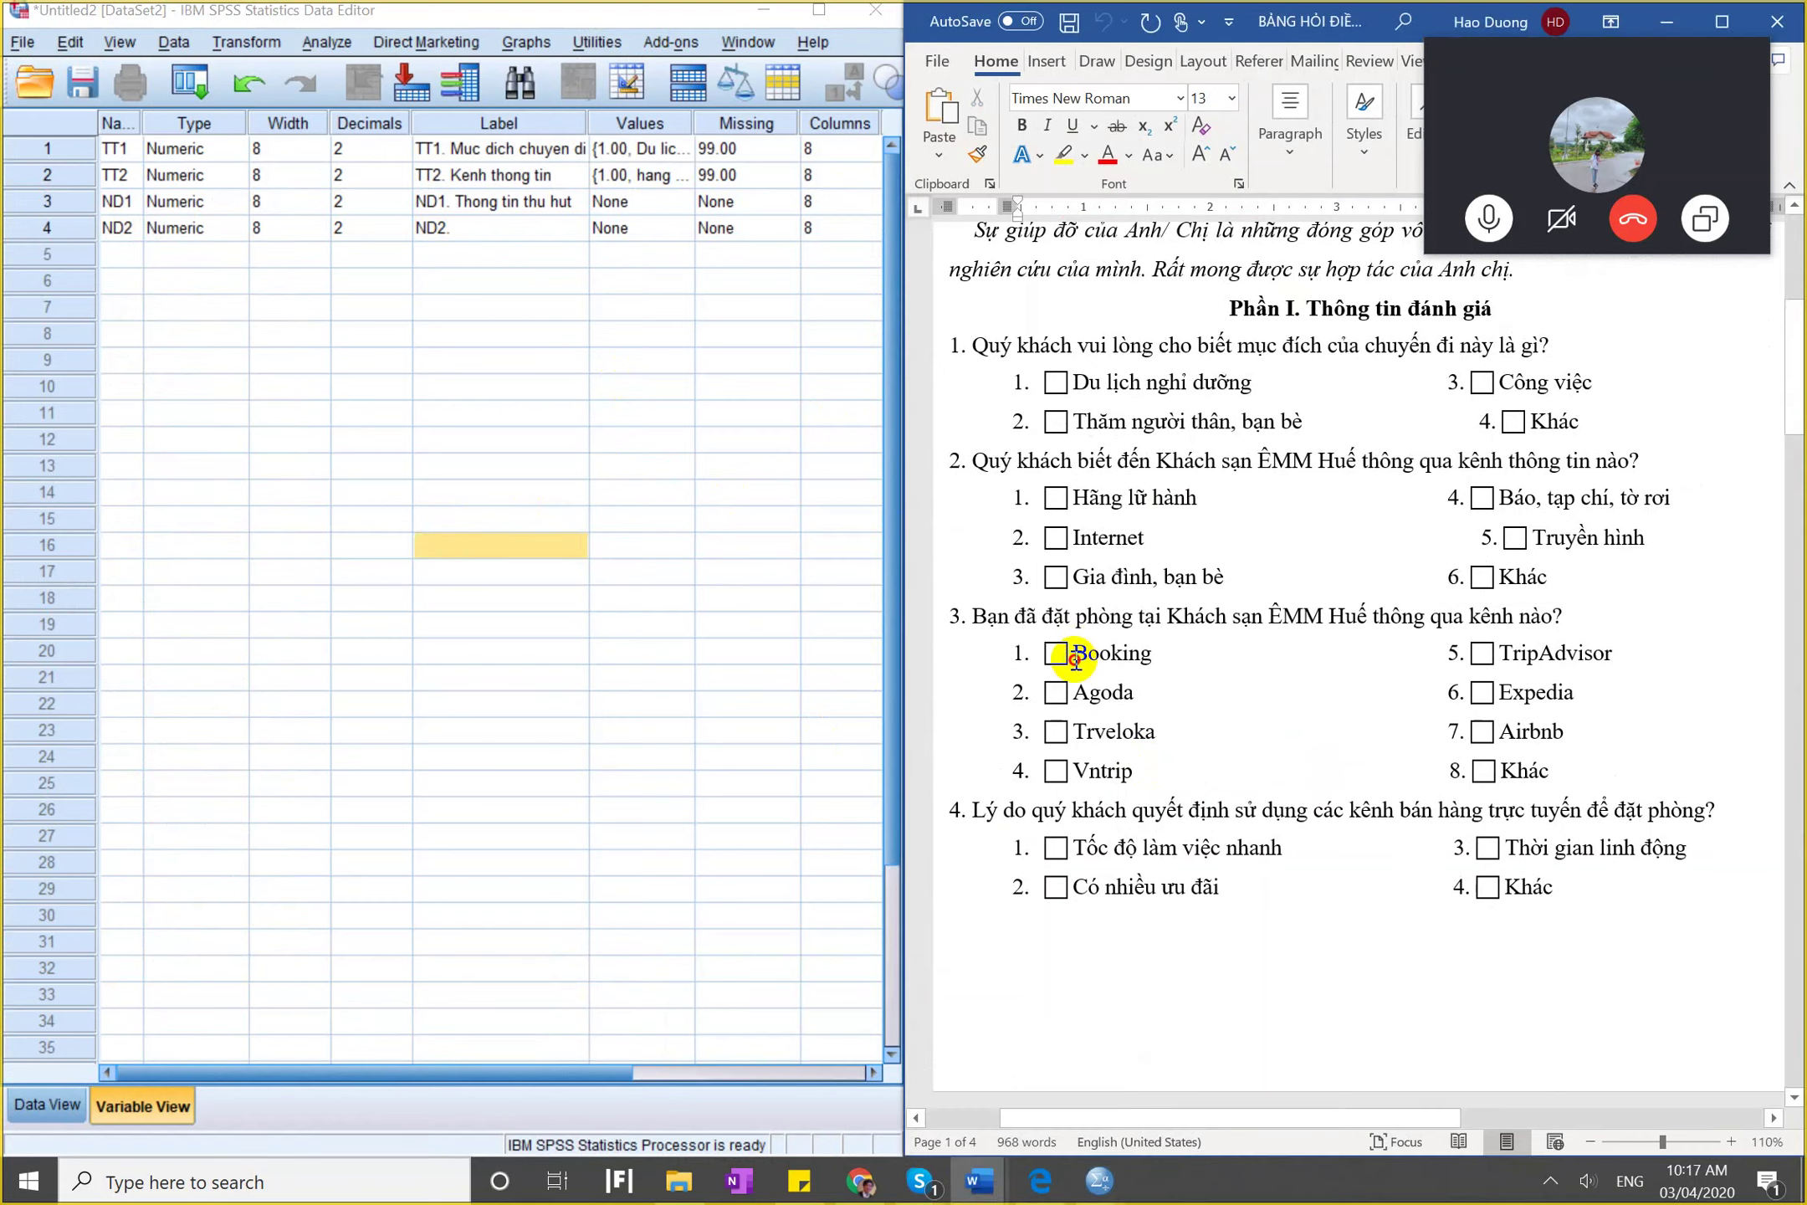
{"action": "left_click_drag", "start_coordinate": [1076, 658], "coordinate": [1125, 683]}
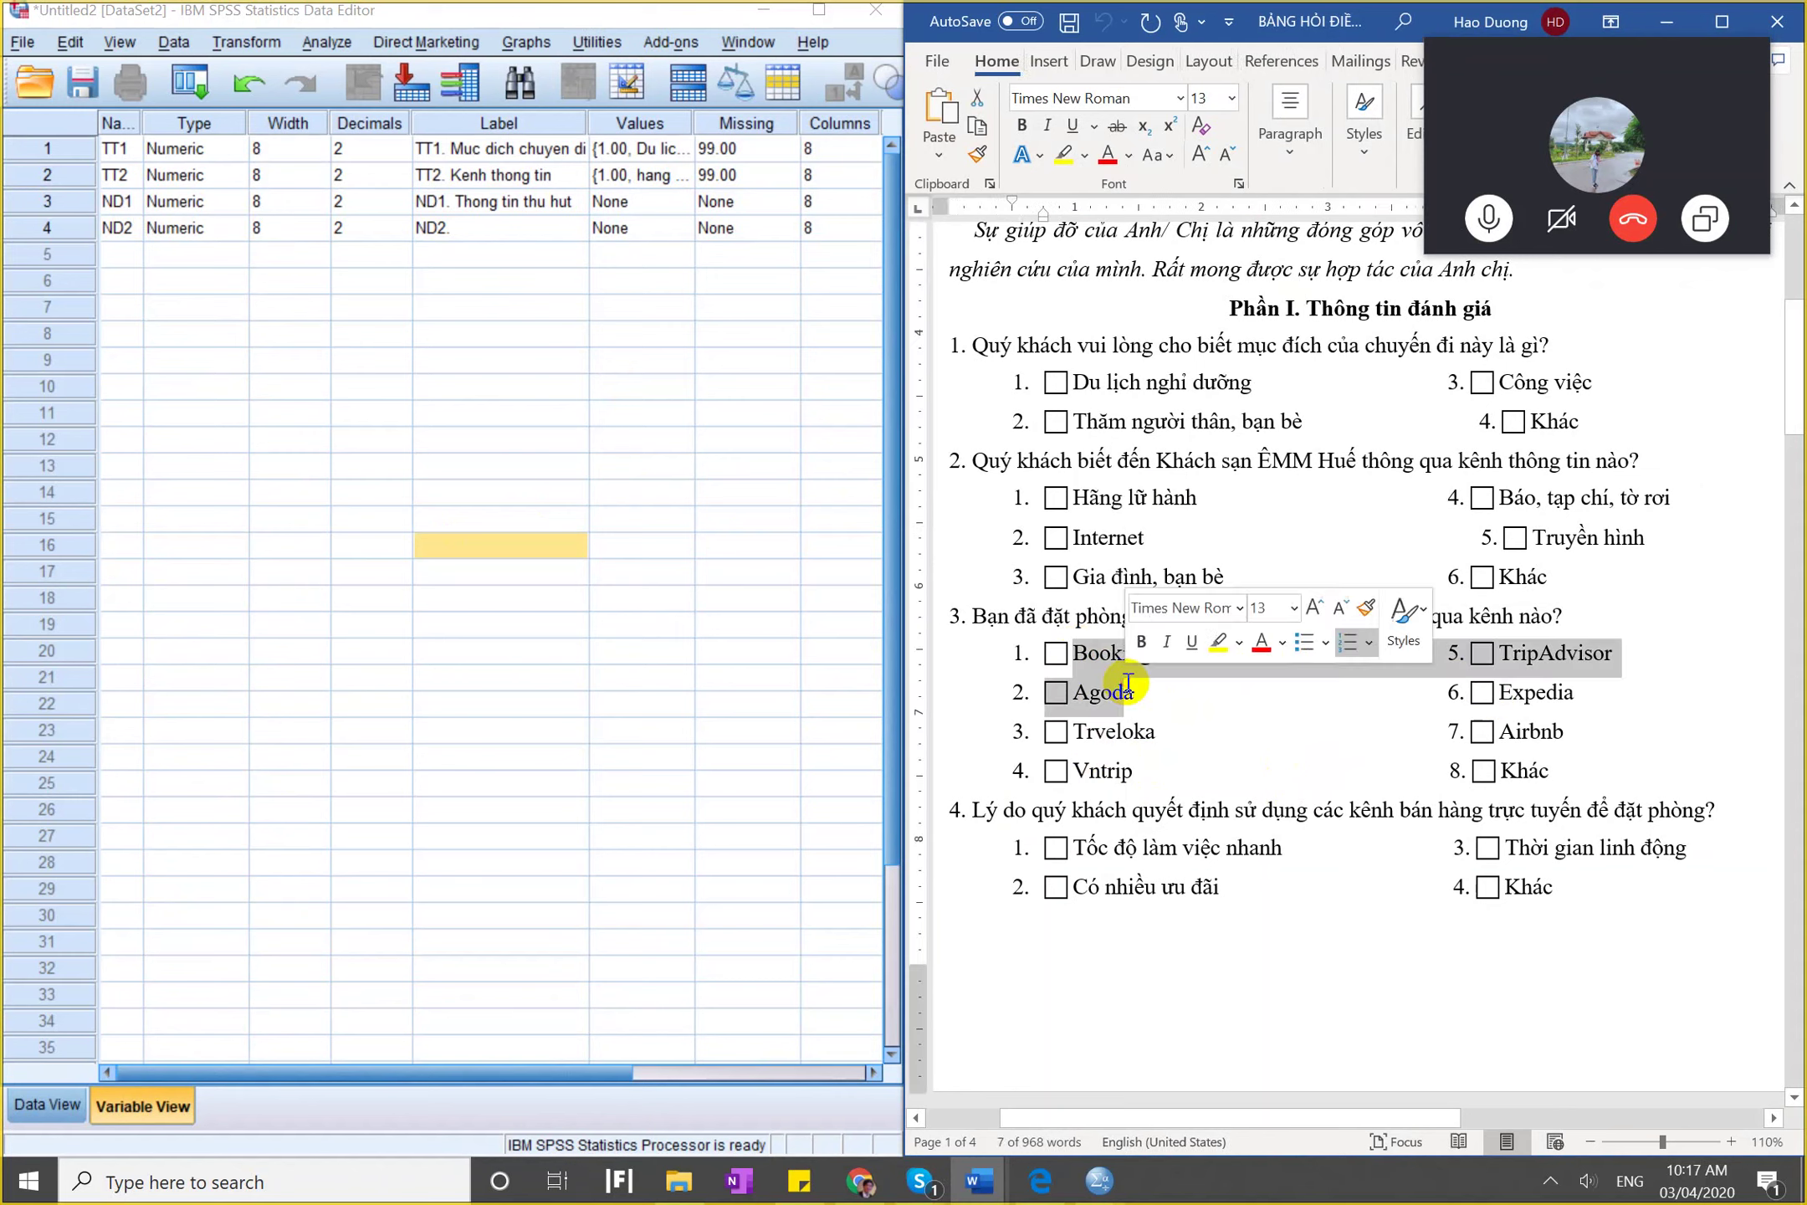
{"action": "left_click", "coordinate": [1128, 682]}
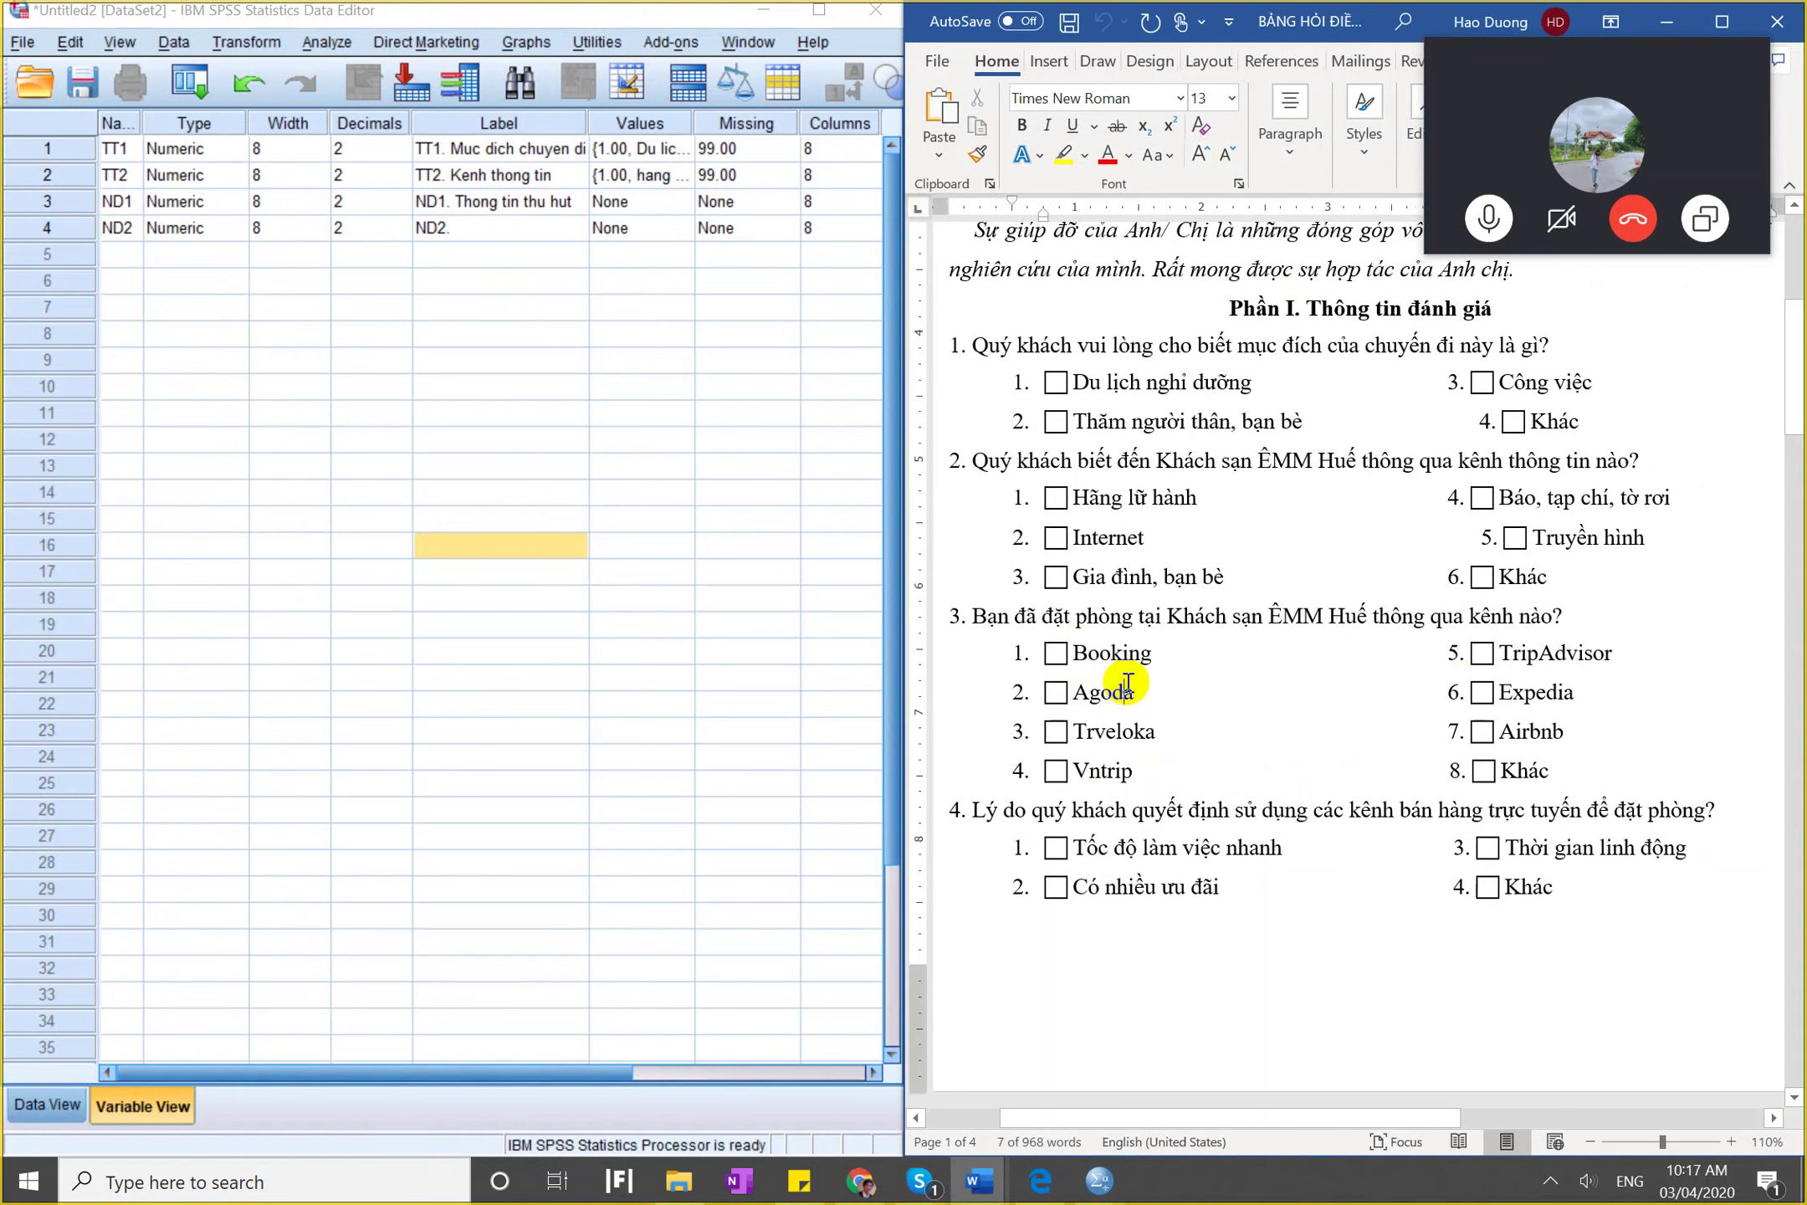
{"action": "left_click", "coordinate": [1606, 614]}
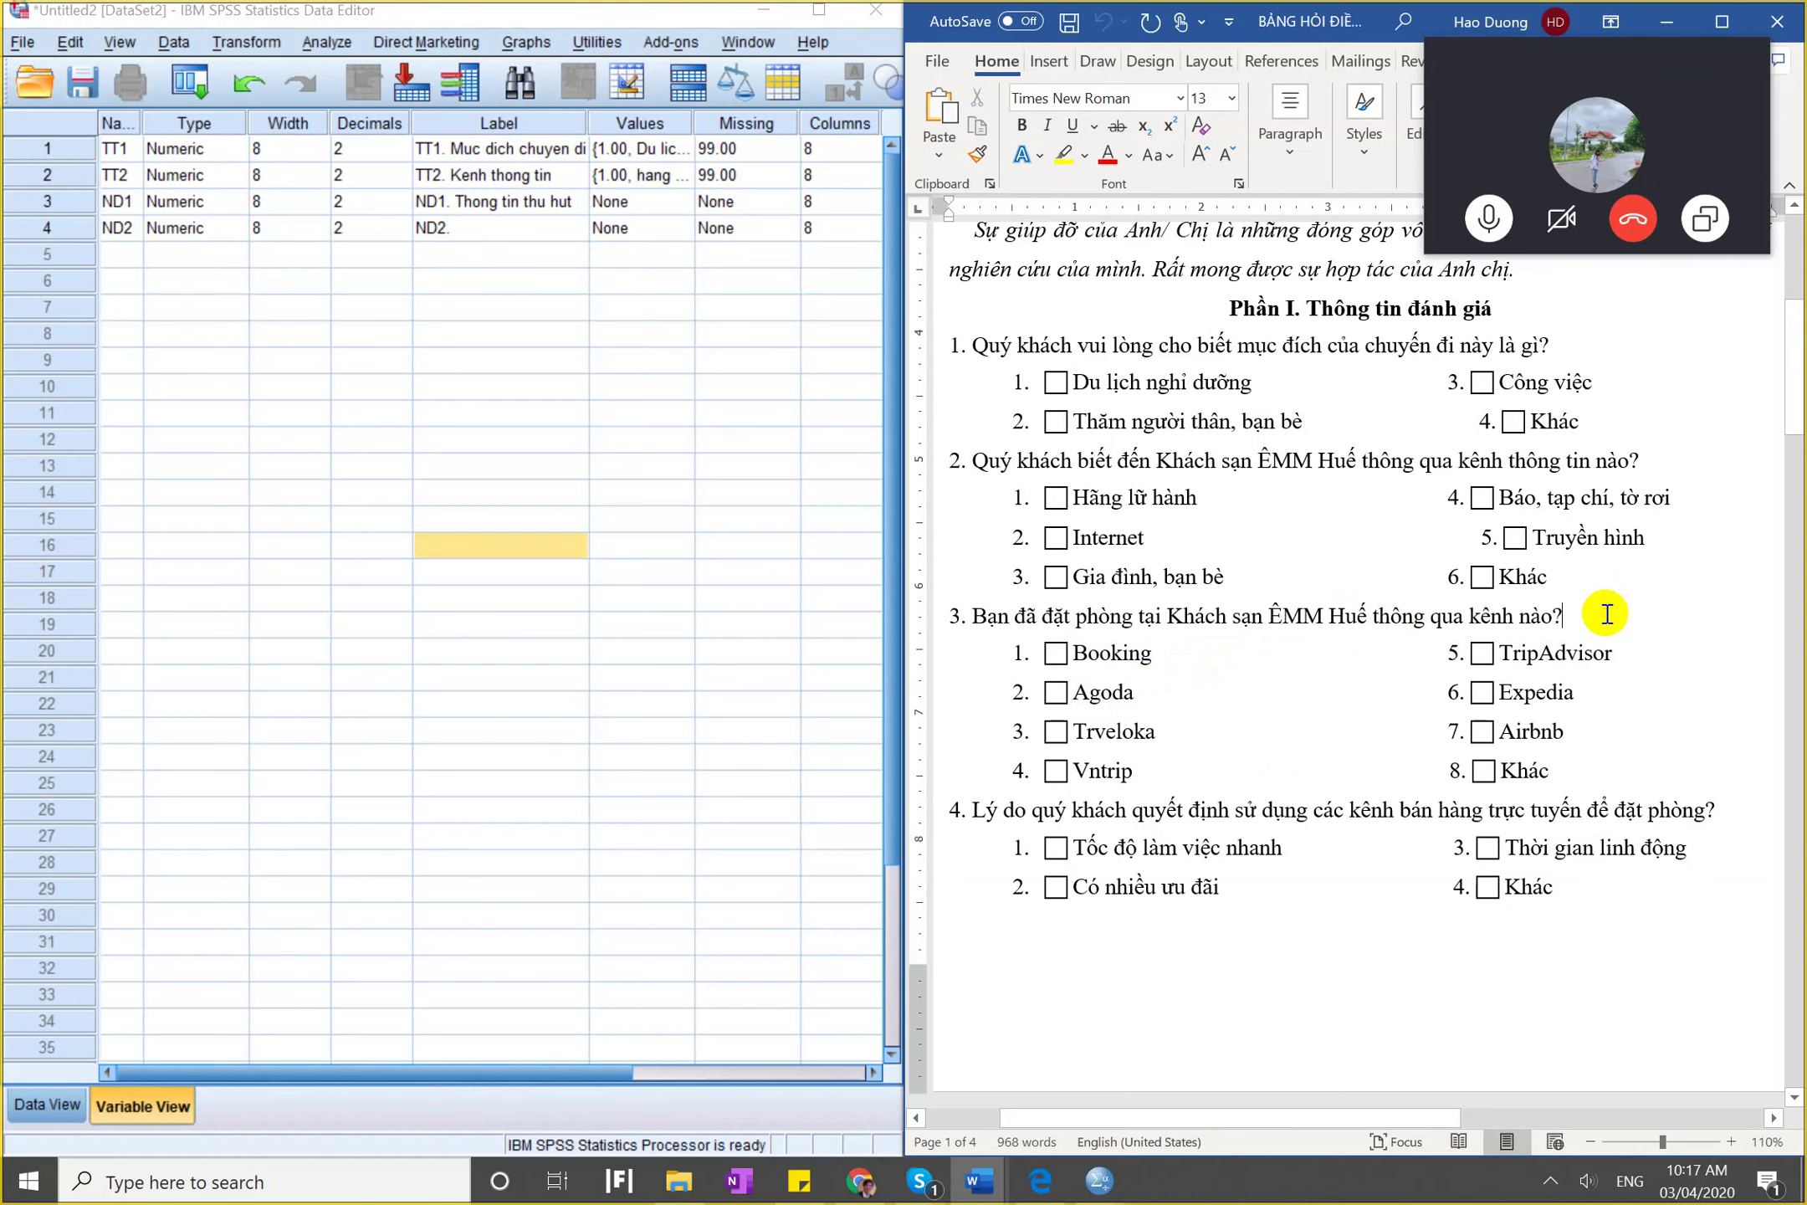
{"action": "type", "text": "(có "}
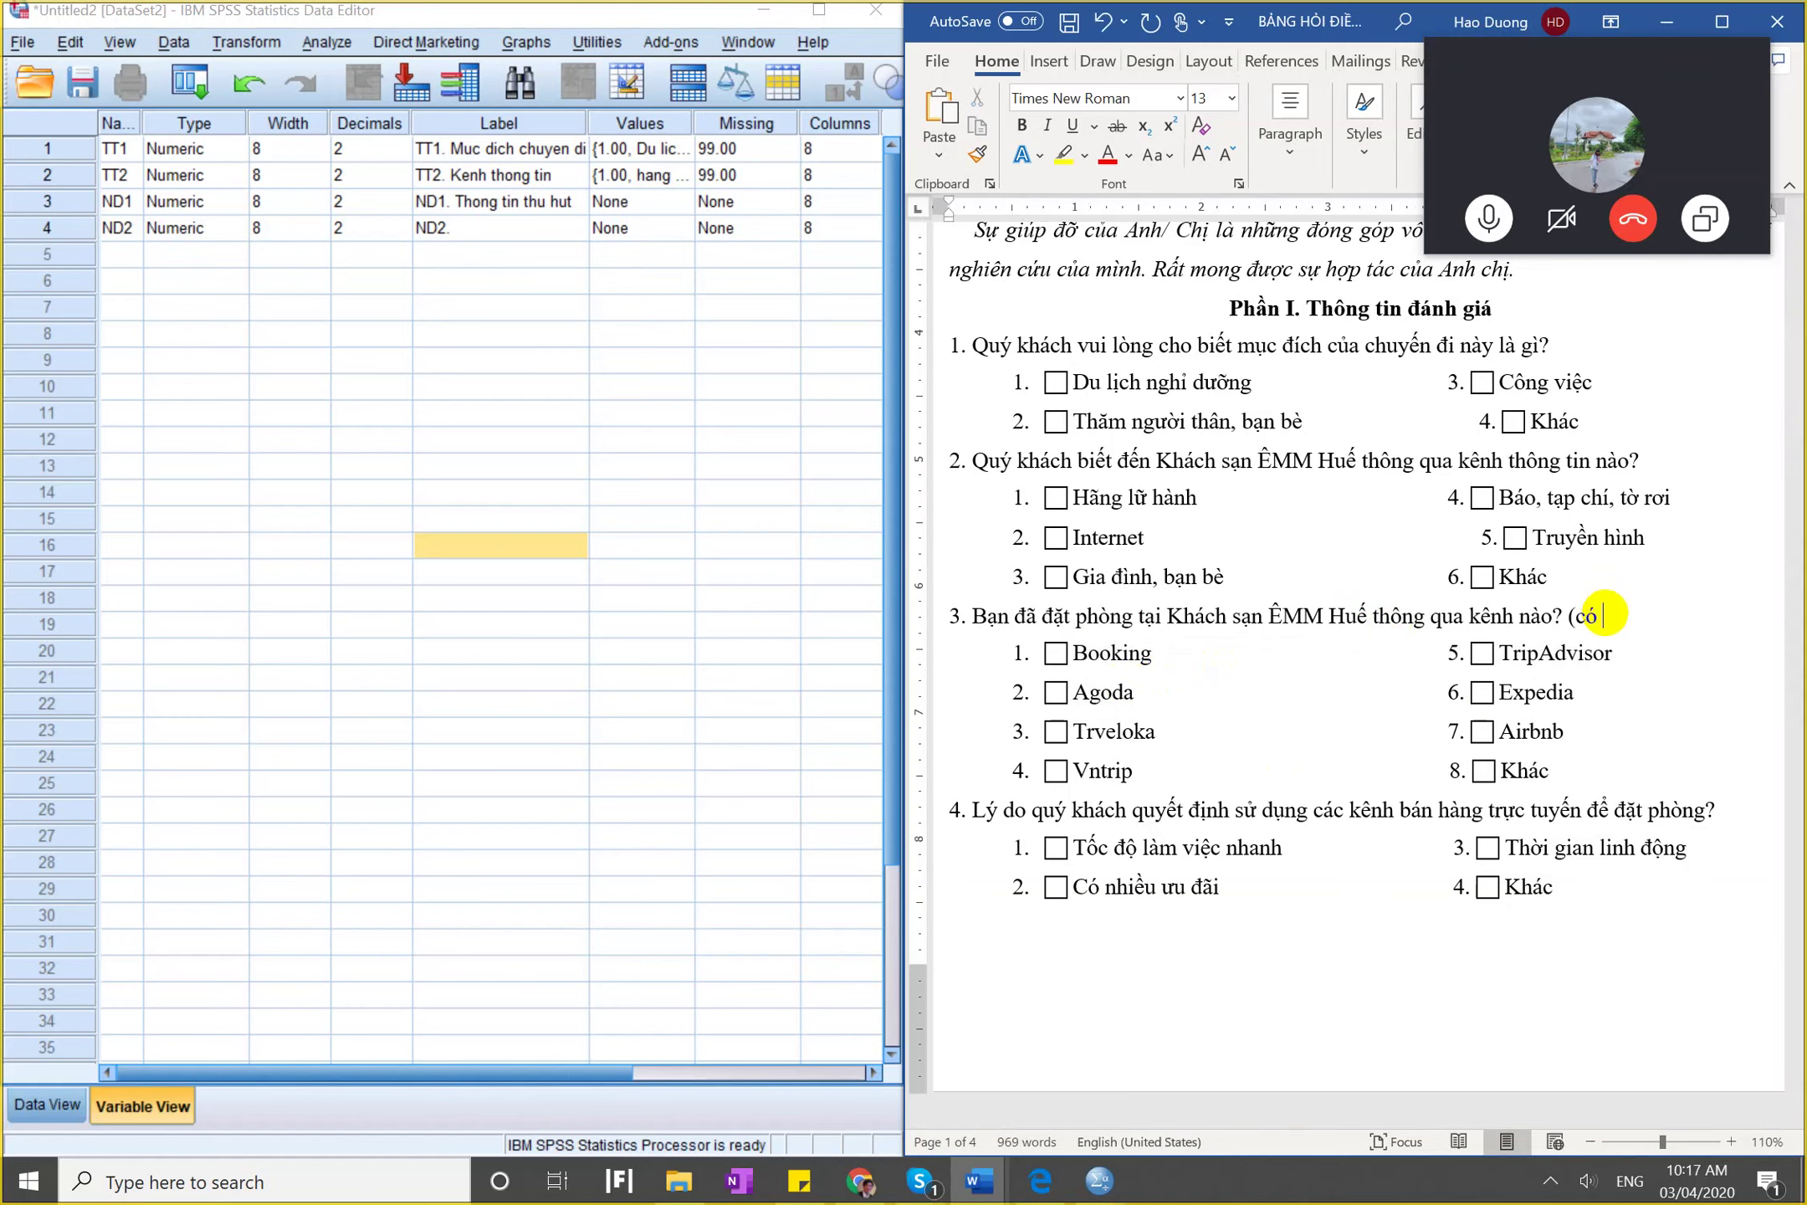
{"action": "type", "text": "thể chọn nhiê"}
{"action": "type", "text": "u lựa chọn"}
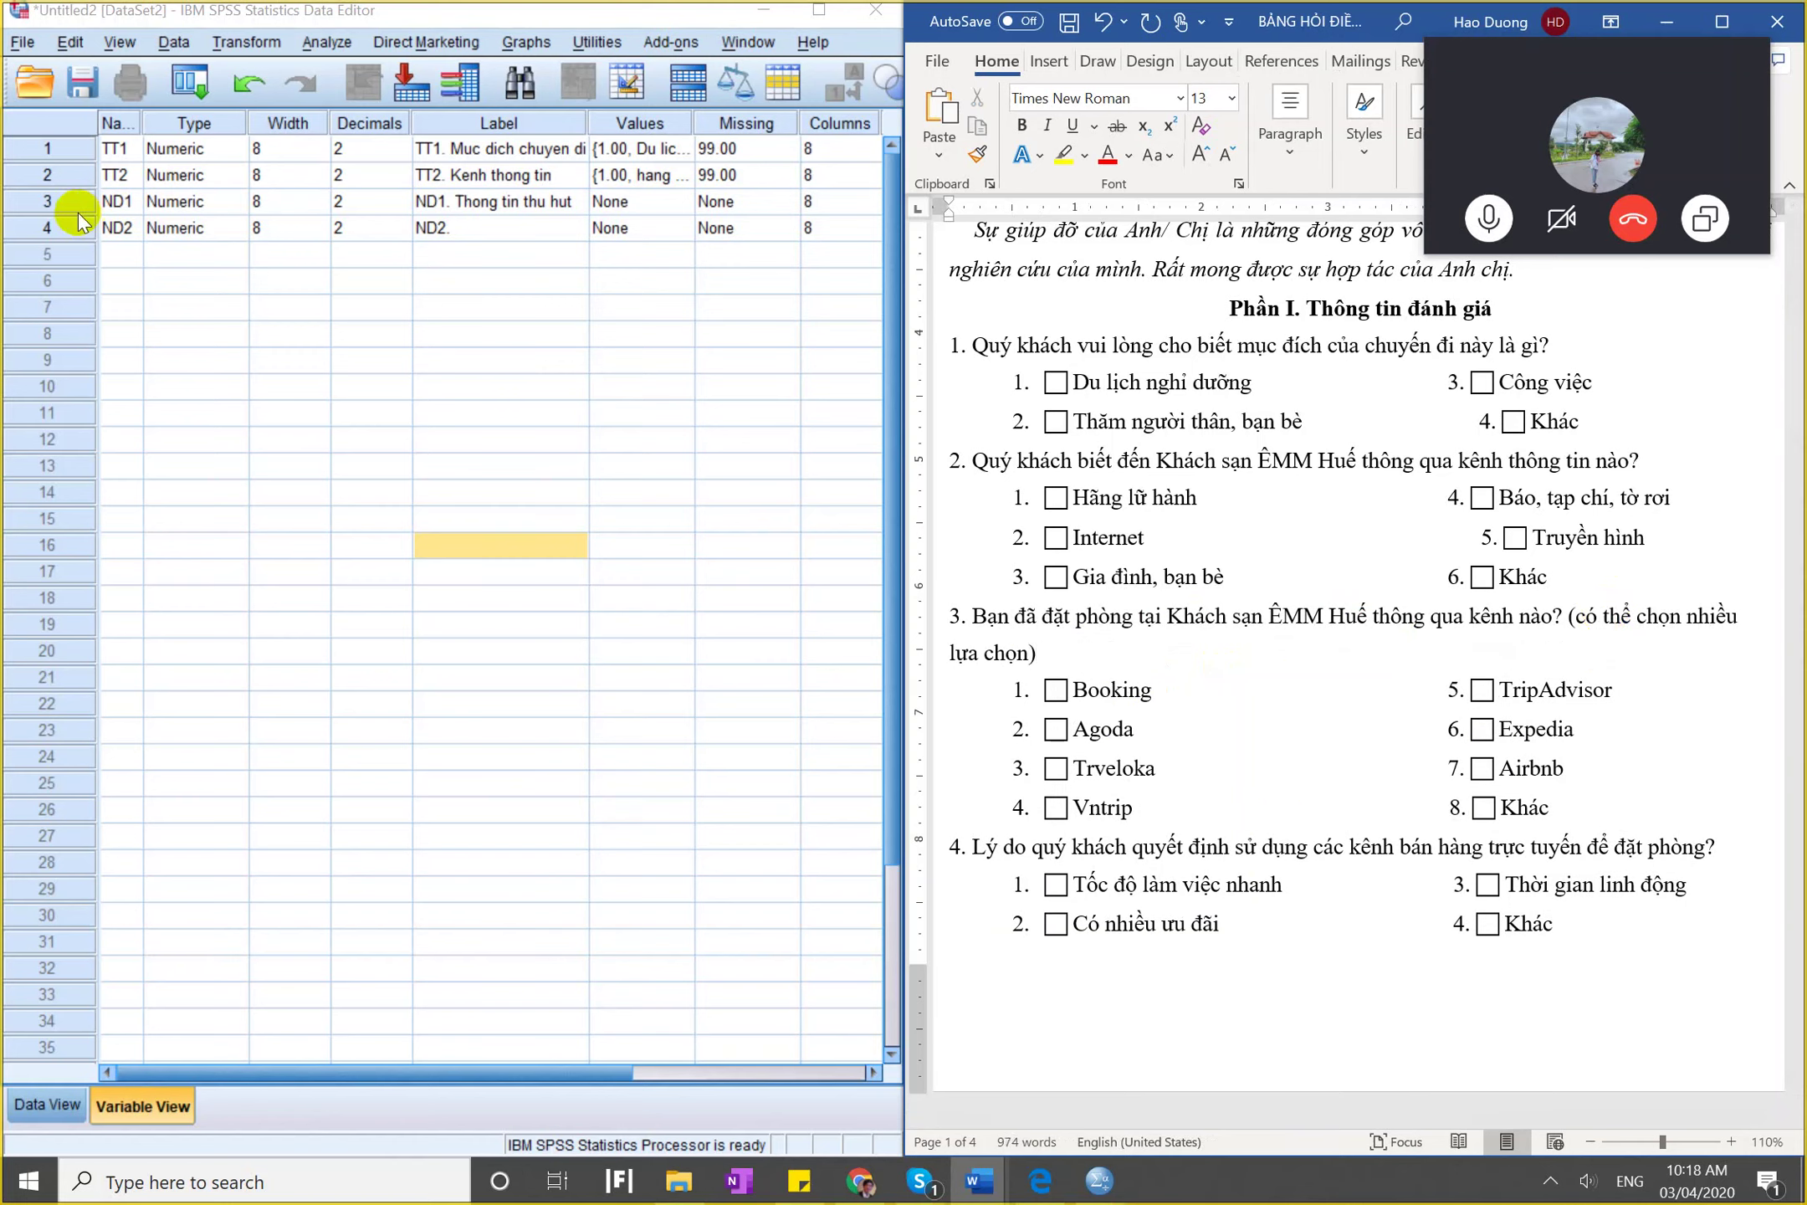
{"action": "left_click_drag", "start_coordinate": [67, 205], "coordinate": [71, 494]}
{"action": "right_click", "coordinate": [71, 492]}
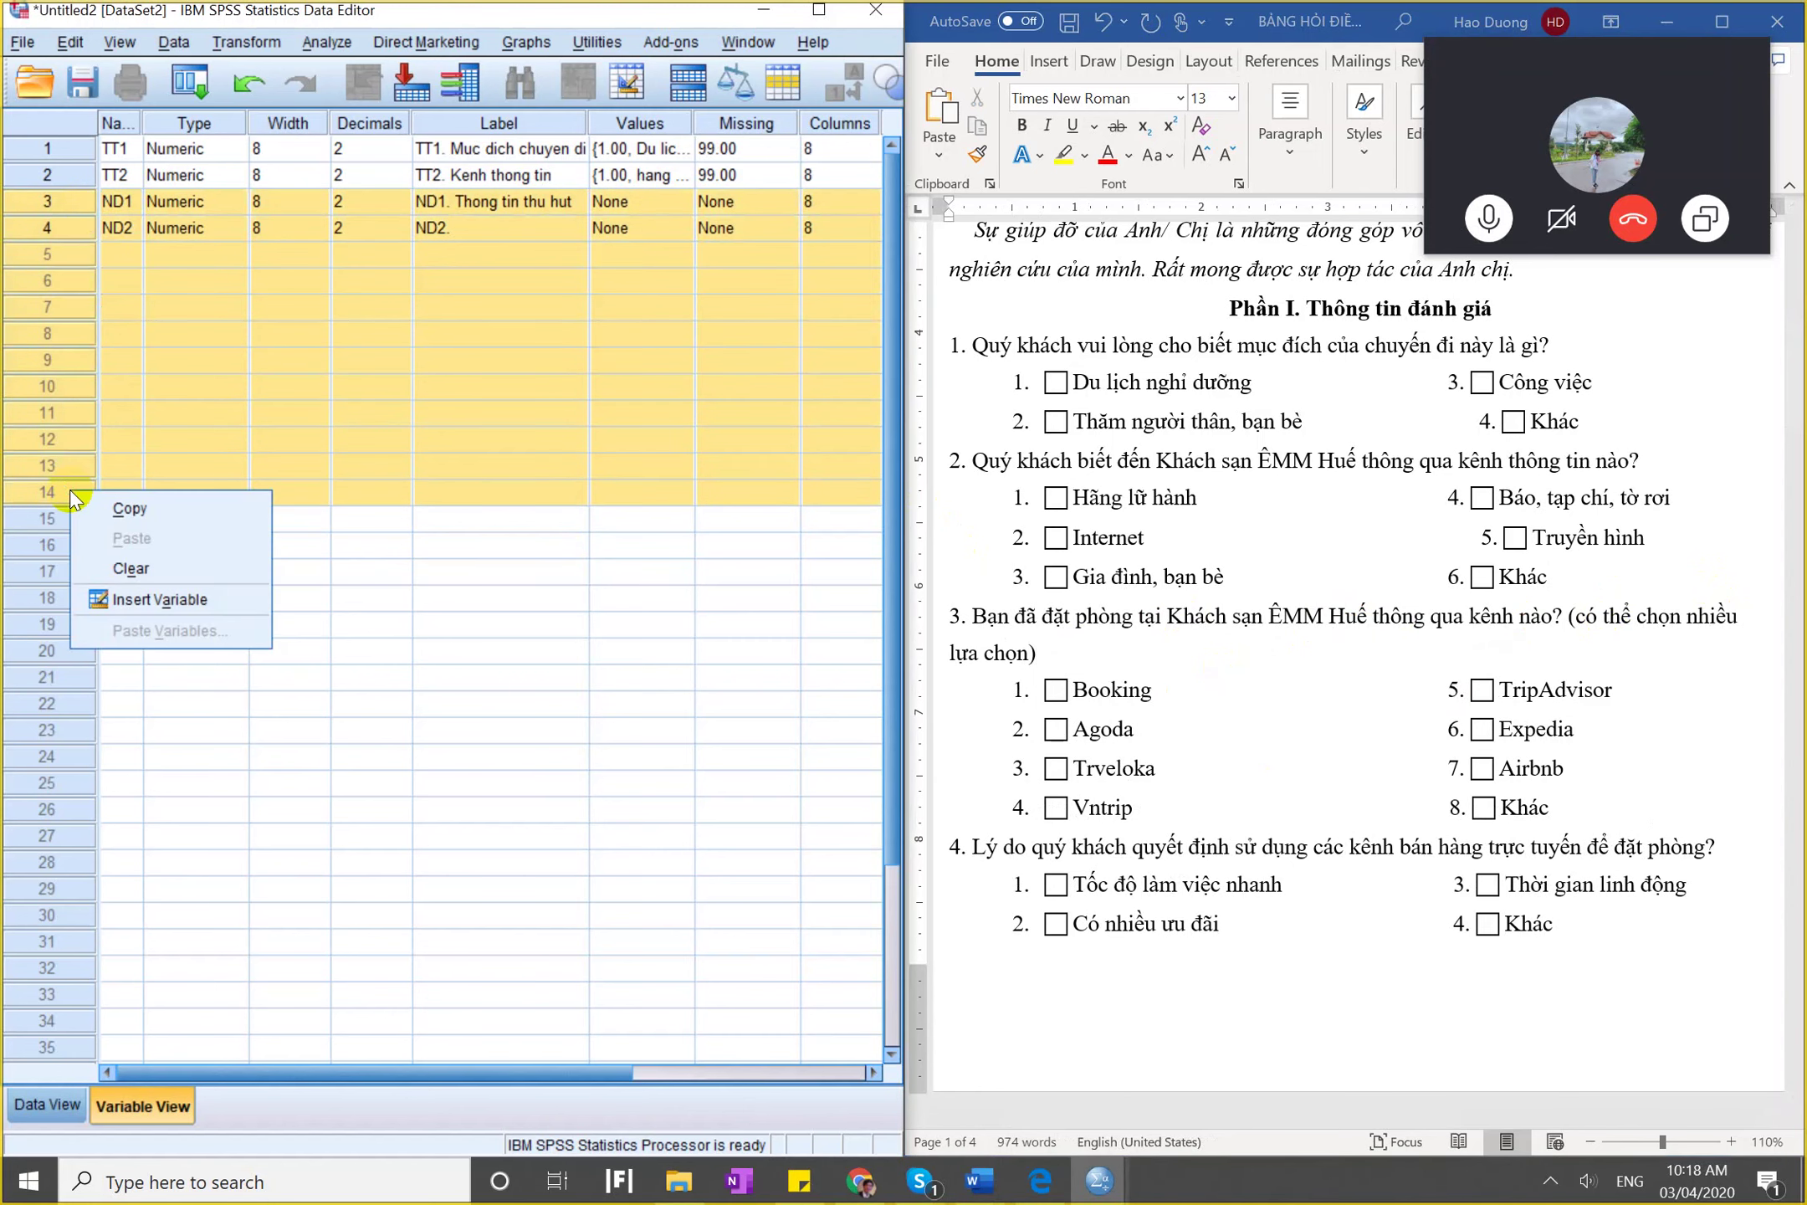
{"action": "left_click", "coordinate": [155, 599]}
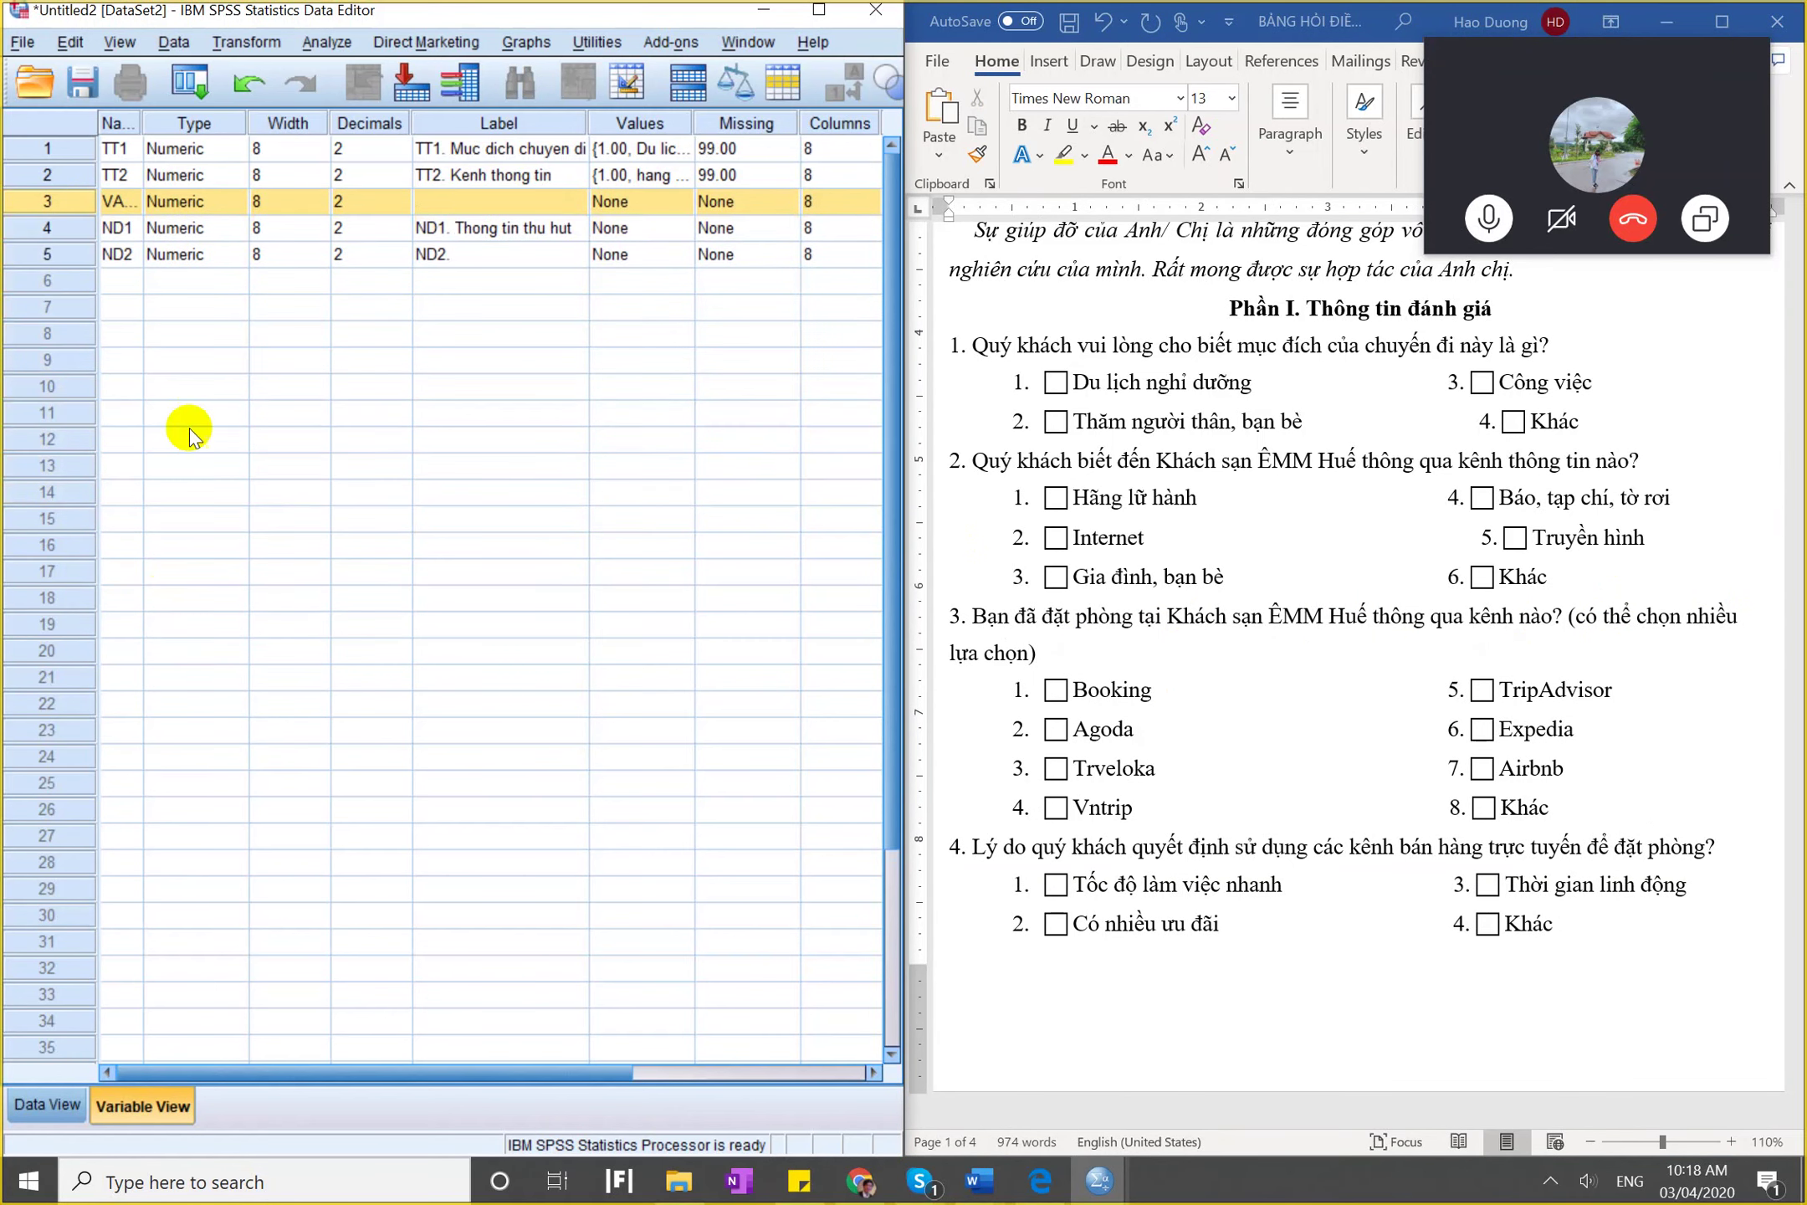
{"action": "right_click", "coordinate": [77, 203]}
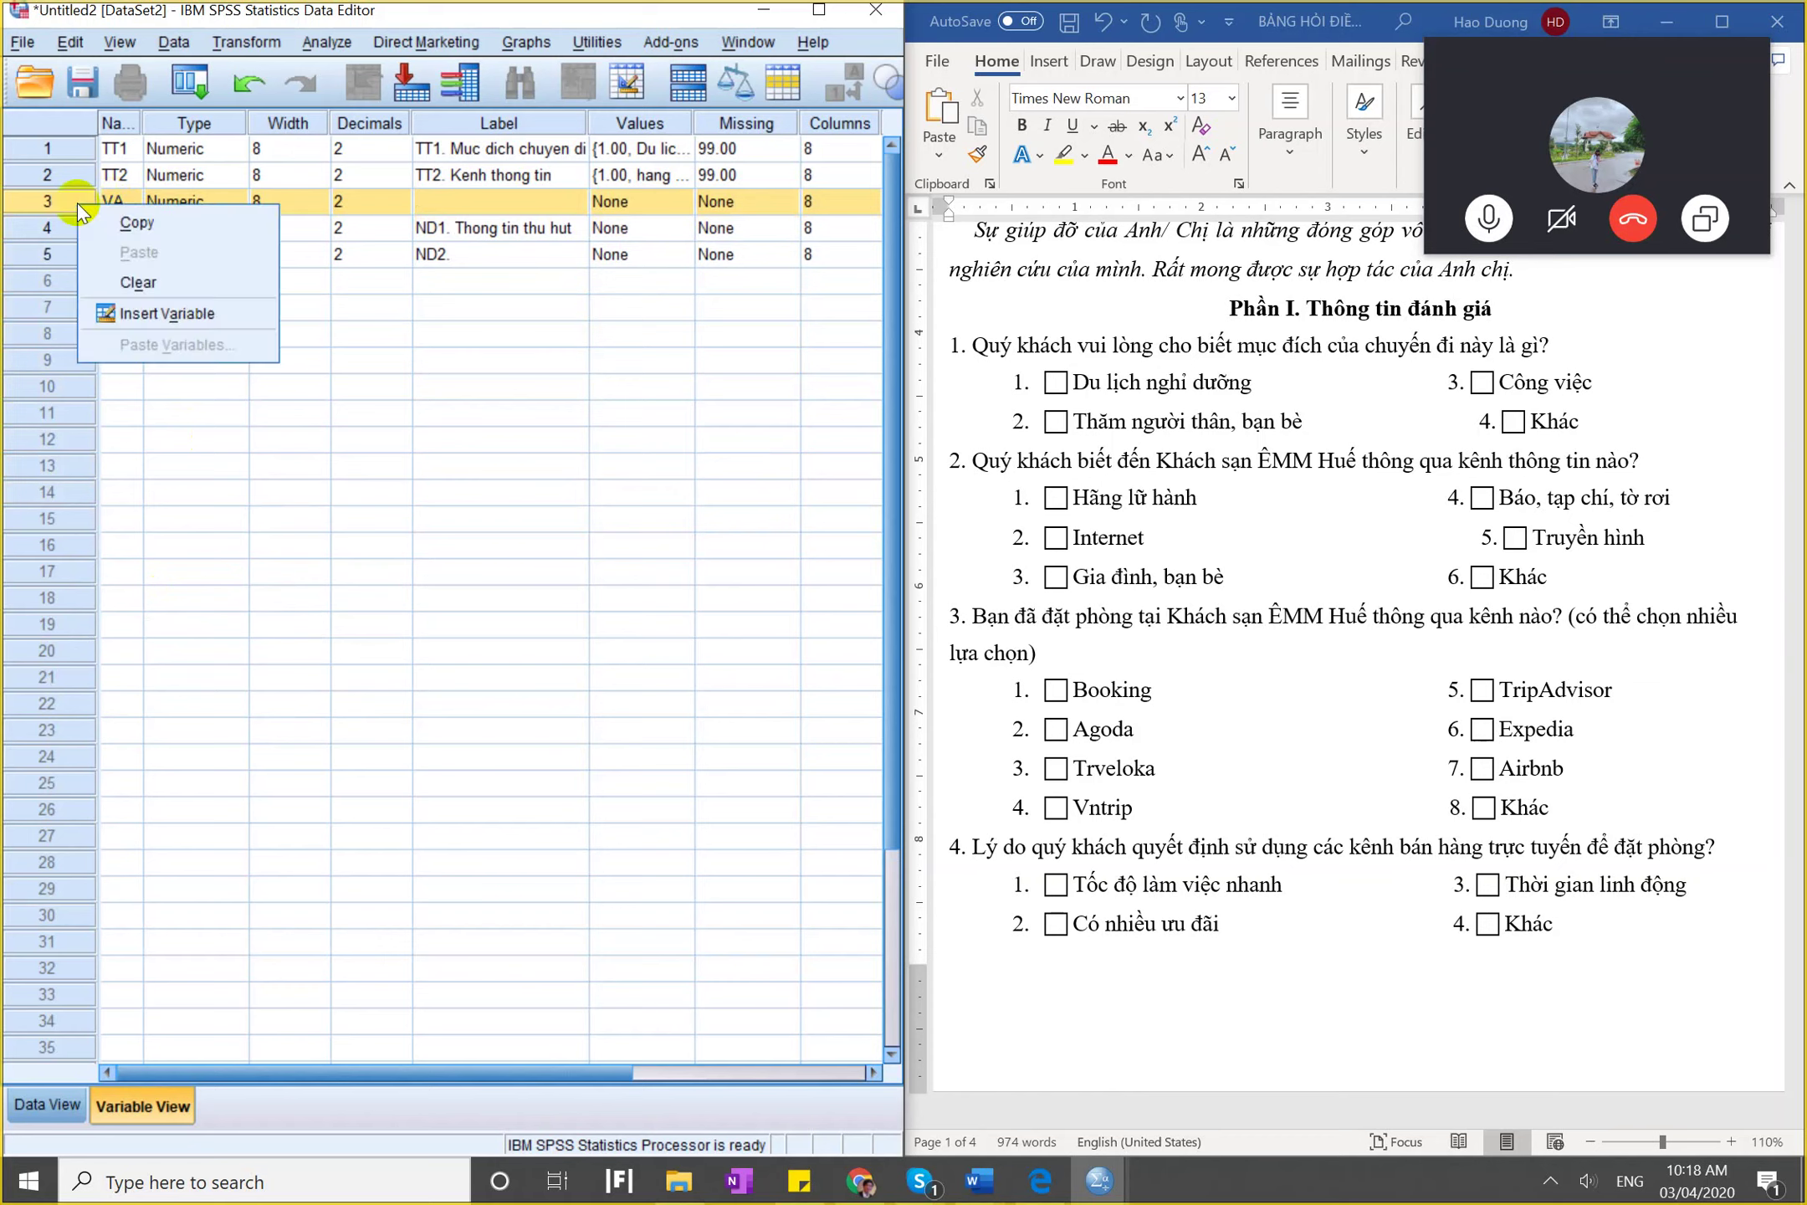
{"action": "left_click", "coordinate": [157, 299]}
Create the variable TT3.1 in row 18 with the label "TT3.1. Dat phong qua Agoda".
{"action": "left_click", "coordinate": [118, 607]}
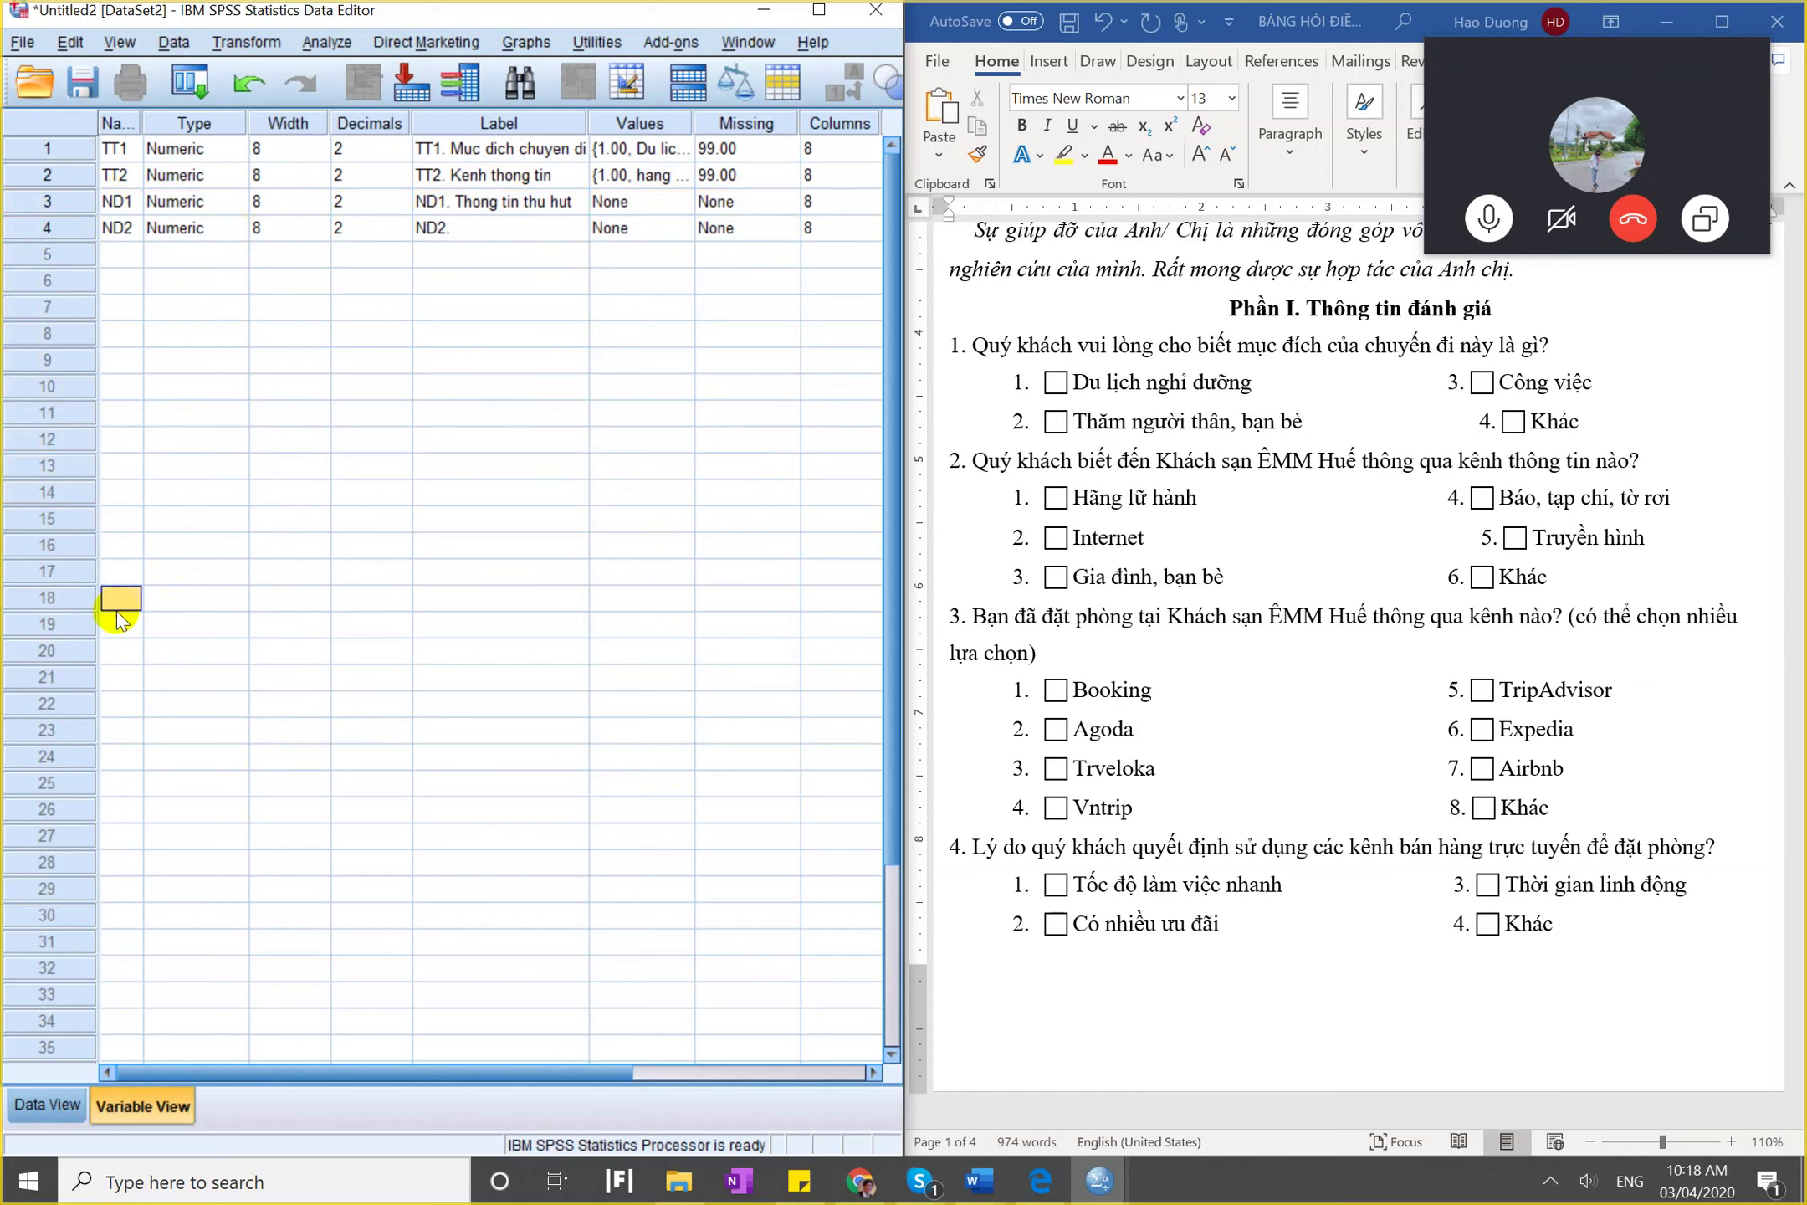
{"action": "type", "text": "TT3.1"}
{"action": "key", "text": "Return"}
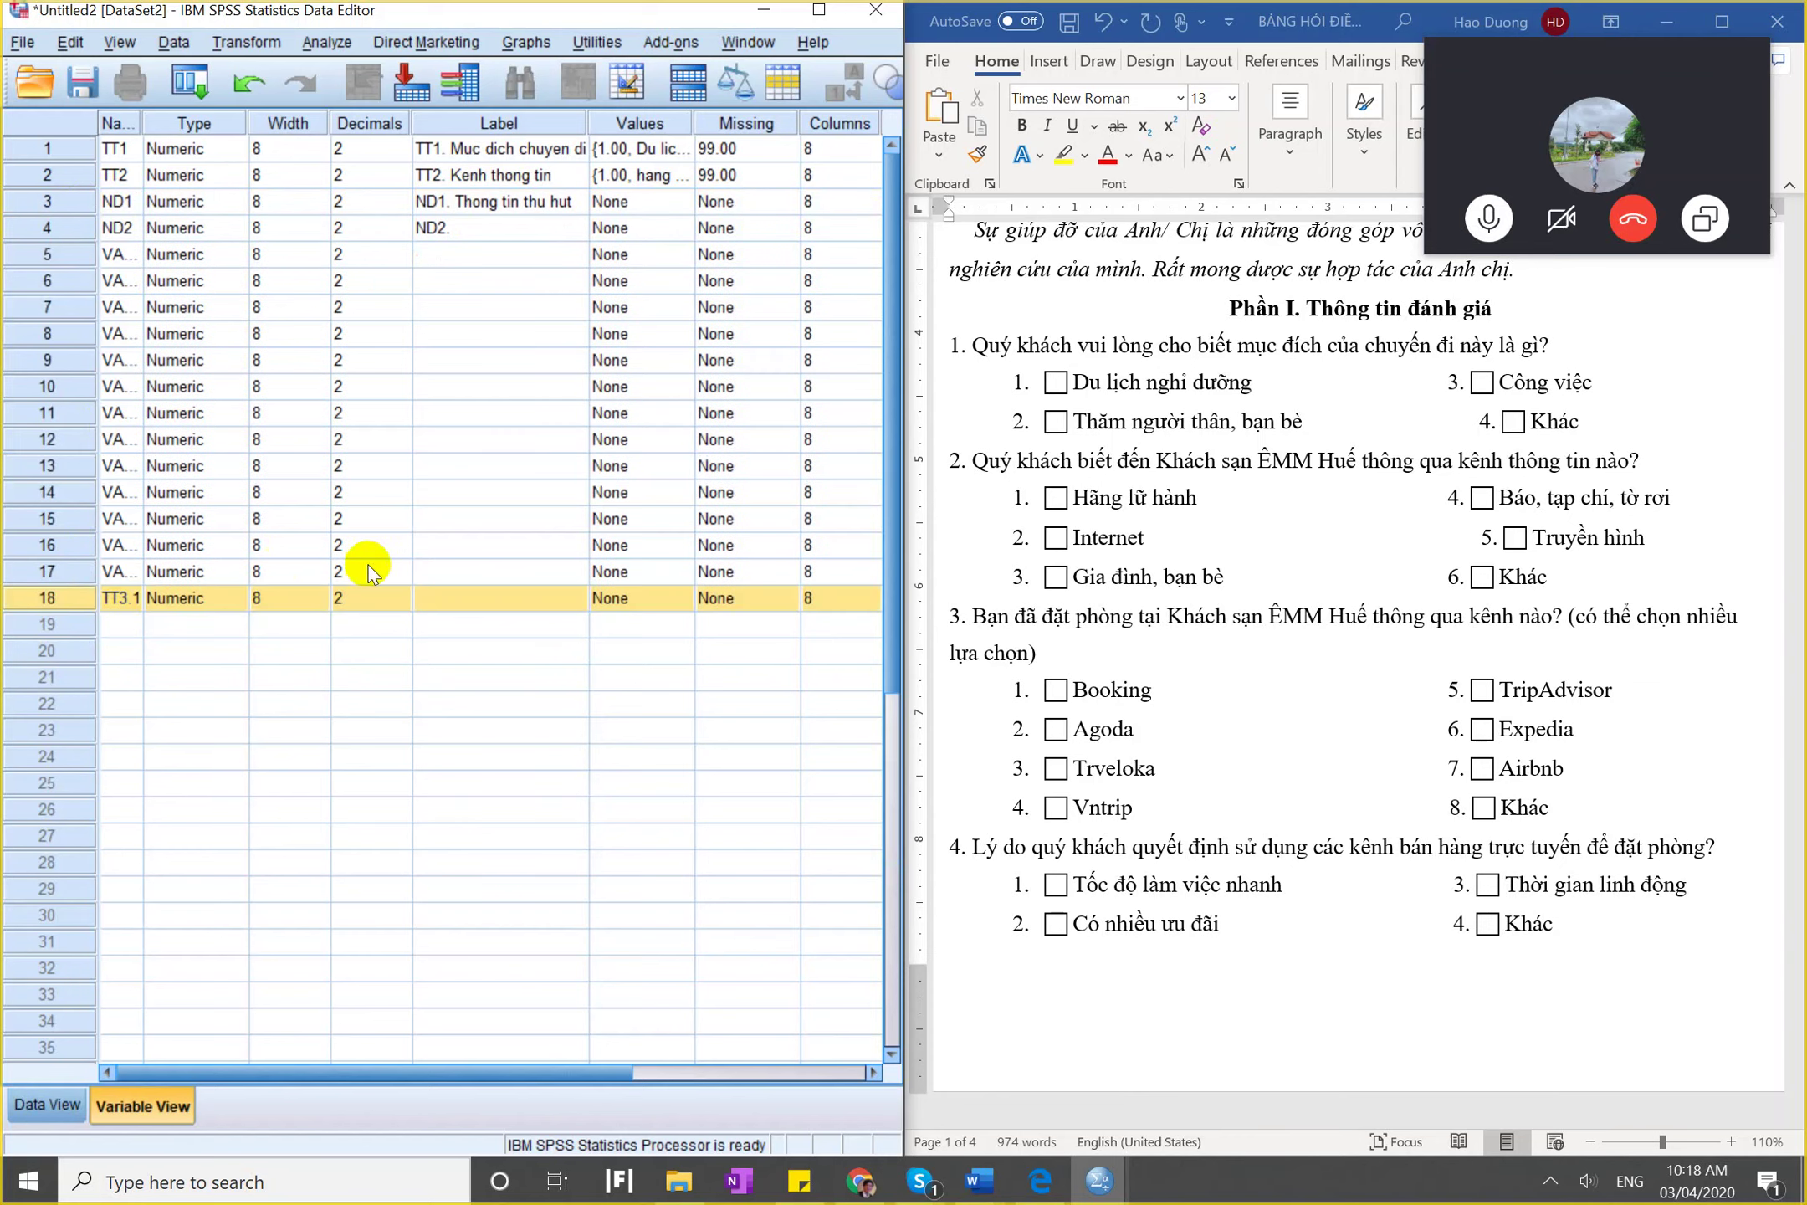
{"action": "left_click", "coordinate": [489, 599]}
{"action": "type", "text": "TT3.1. Dat"}
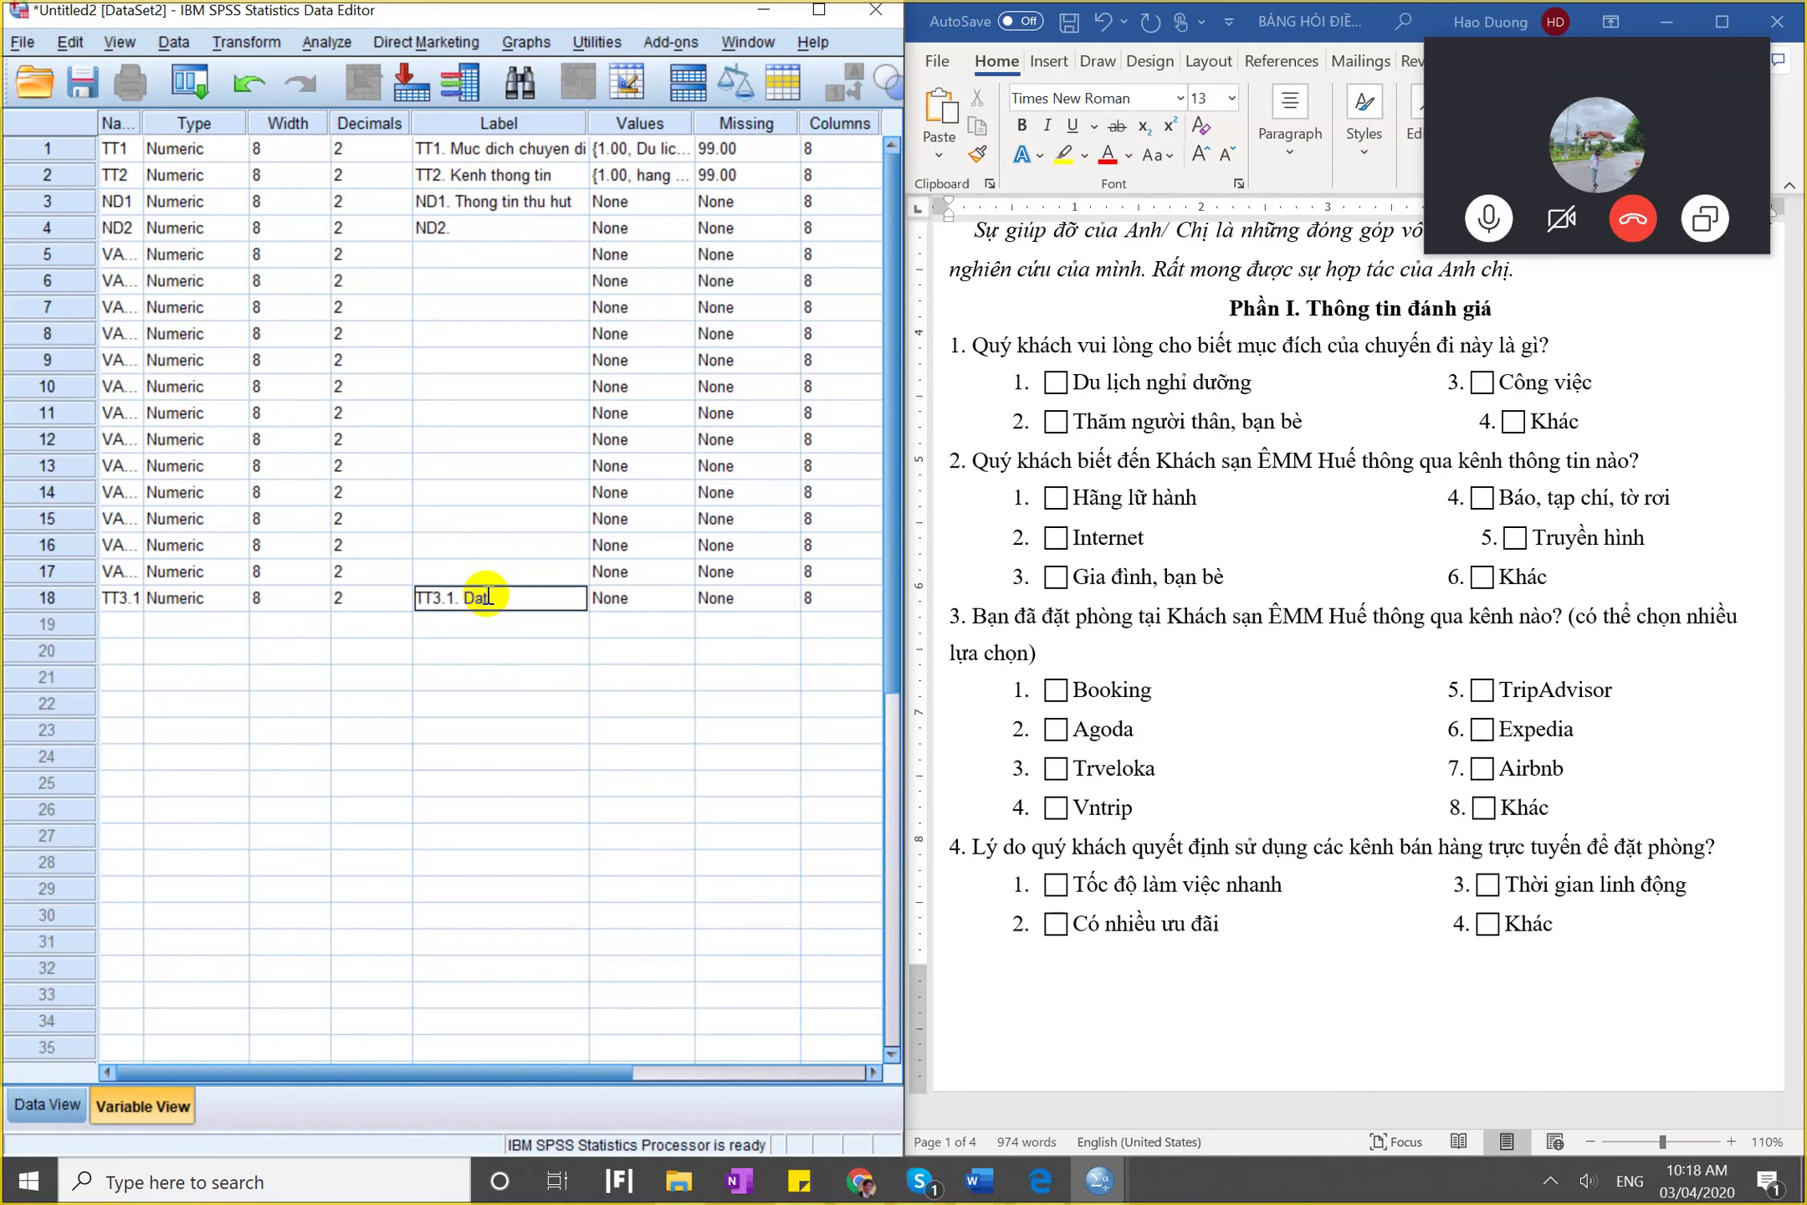
{"action": "type", "text": "phong qua Agoda"}
{"action": "key", "text": "Return"}
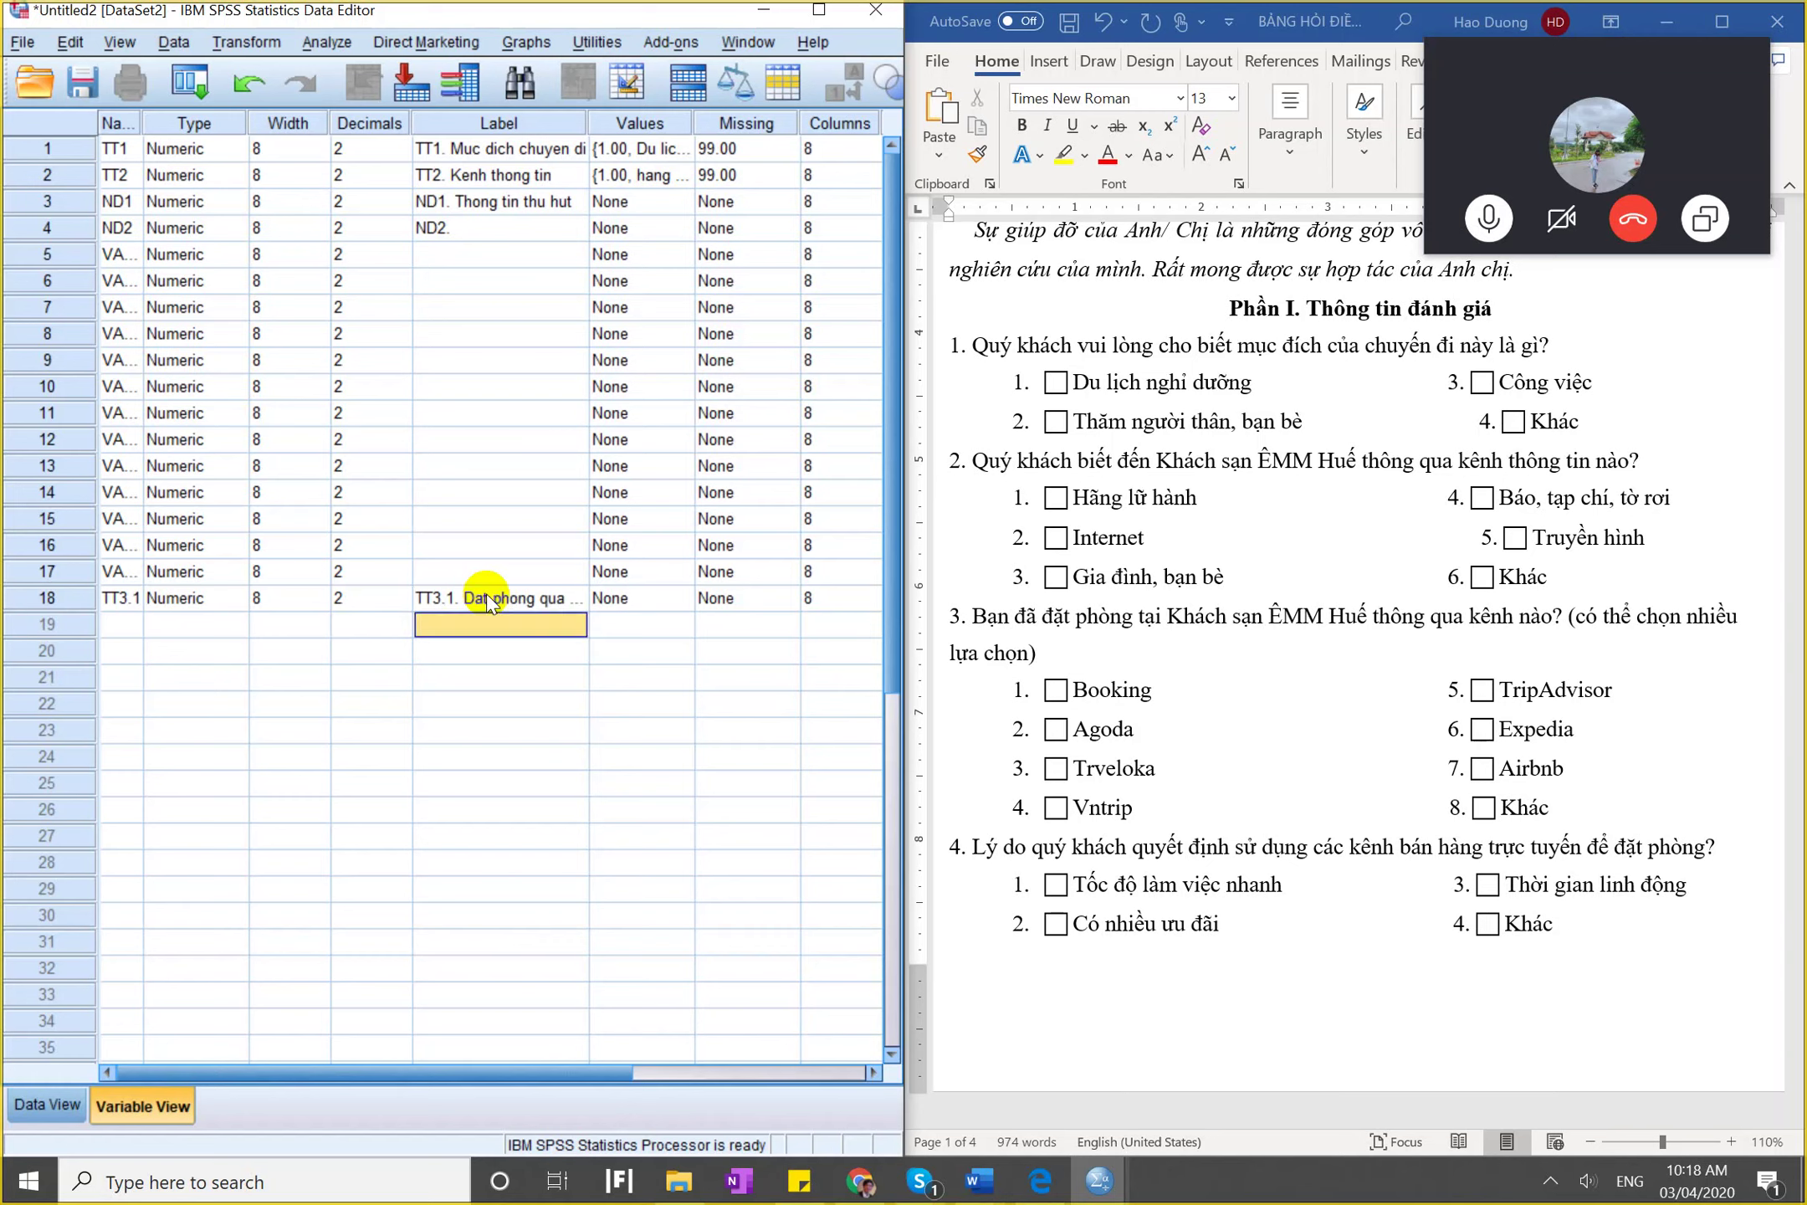
Create a variable named TT3.2 in row 19, directly below TT3.1.
{"action": "key", "text": "Left"}
{"action": "key", "text": "Left"}
{"action": "key", "text": "Left"}
{"action": "key", "text": "Left"}
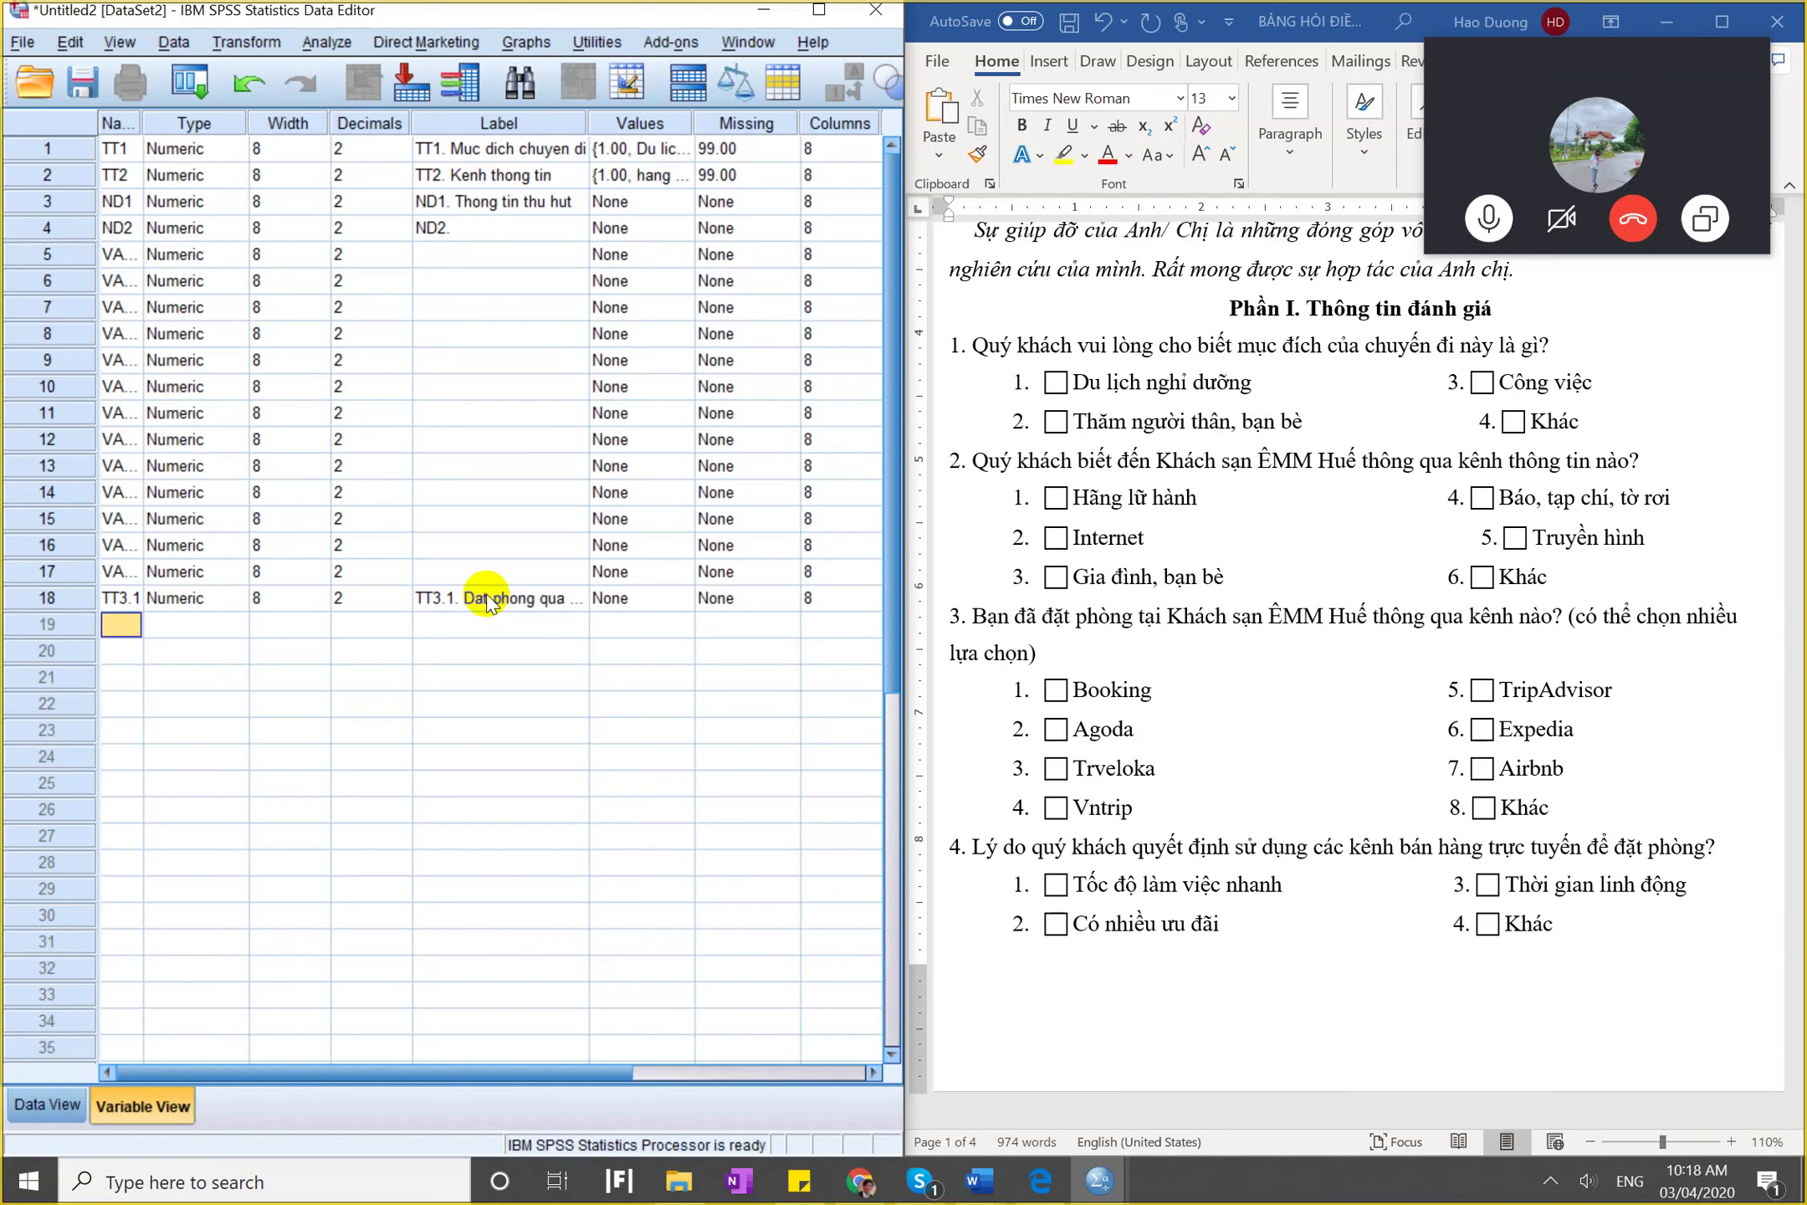
{"action": "type", "text": "TT3.1"}
{"action": "key", "text": "BackSpace"}
{"action": "type", "text": "2"}
{"action": "key", "text": "Tab"}
{"action": "key", "text": "End"}
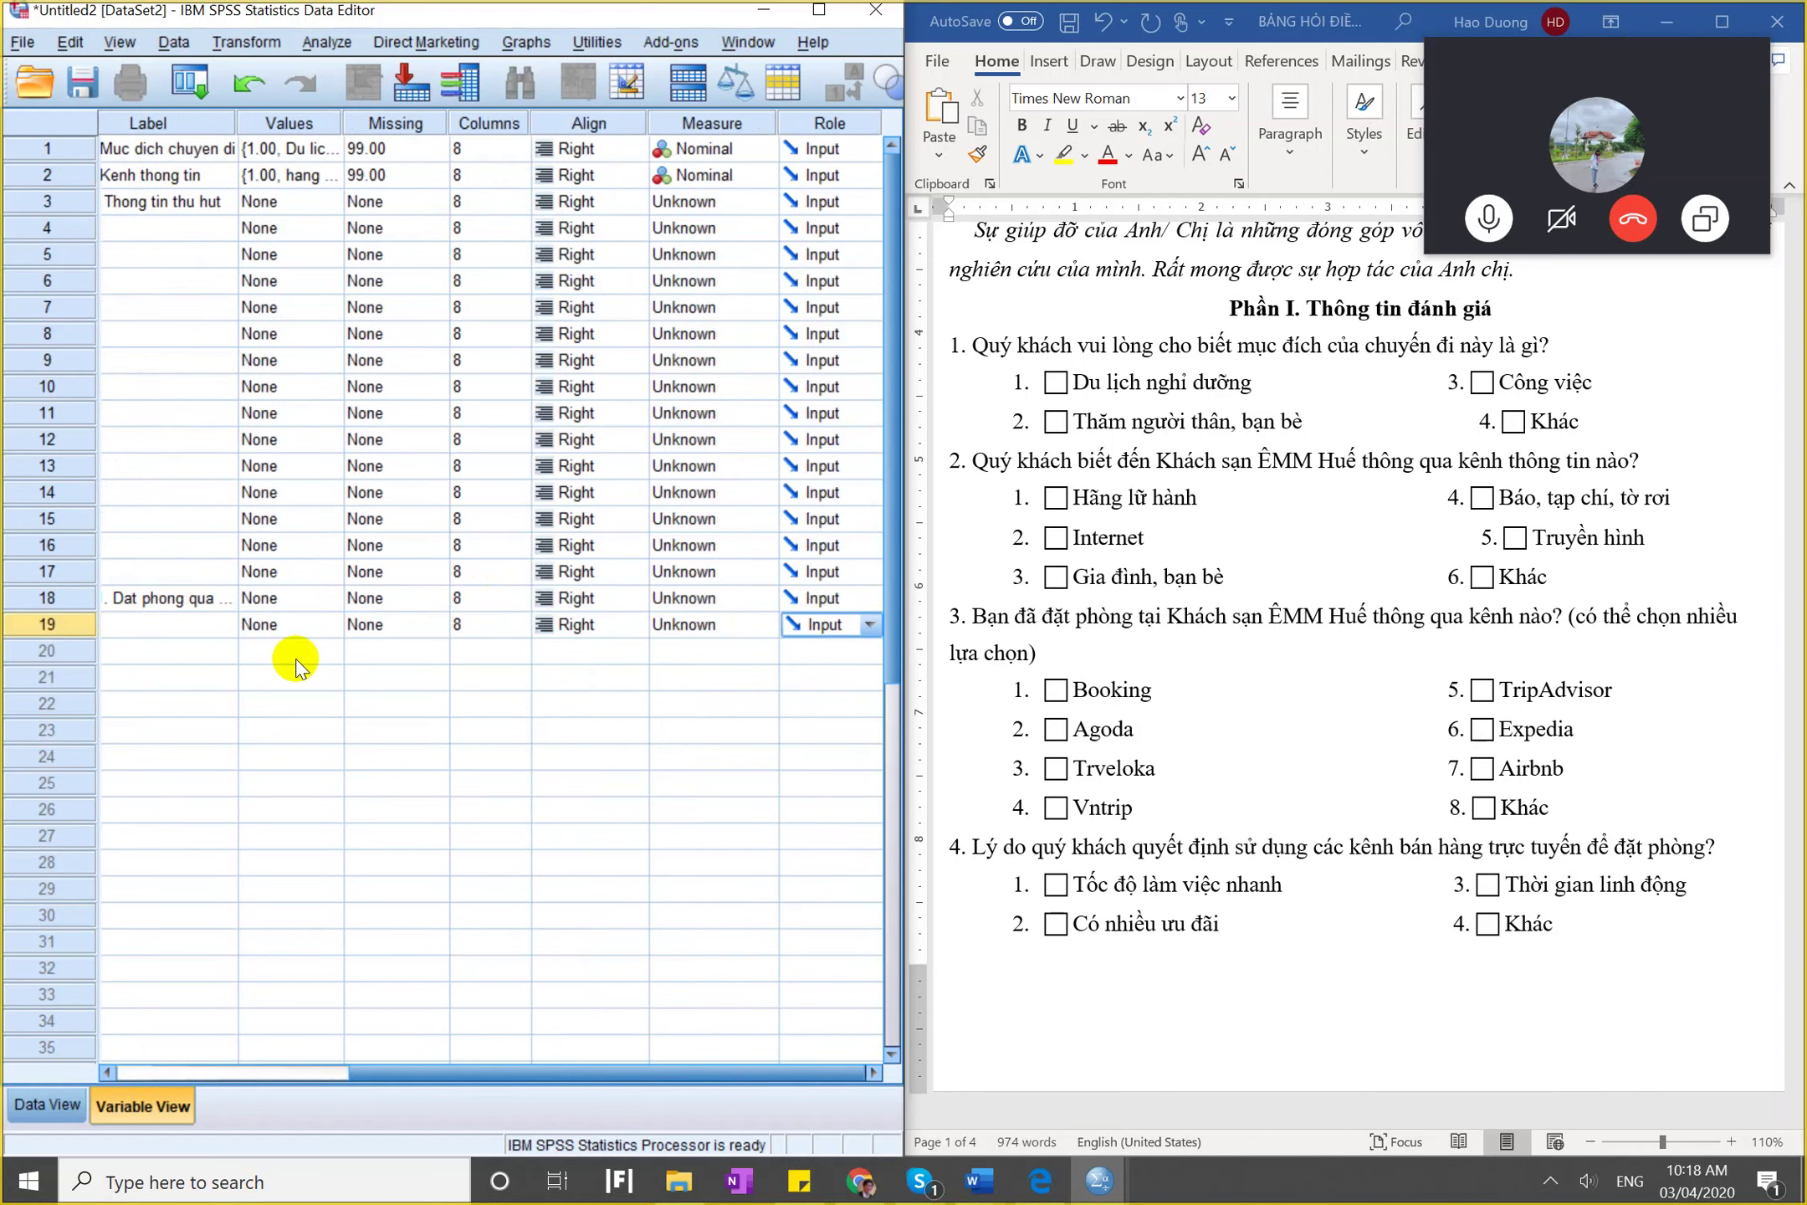
Label the TT3.2 variable "TT3.2. Dat phong qua booking".
{"action": "left_click", "coordinate": [154, 629]}
{"action": "type", "text": "TT3.2."}
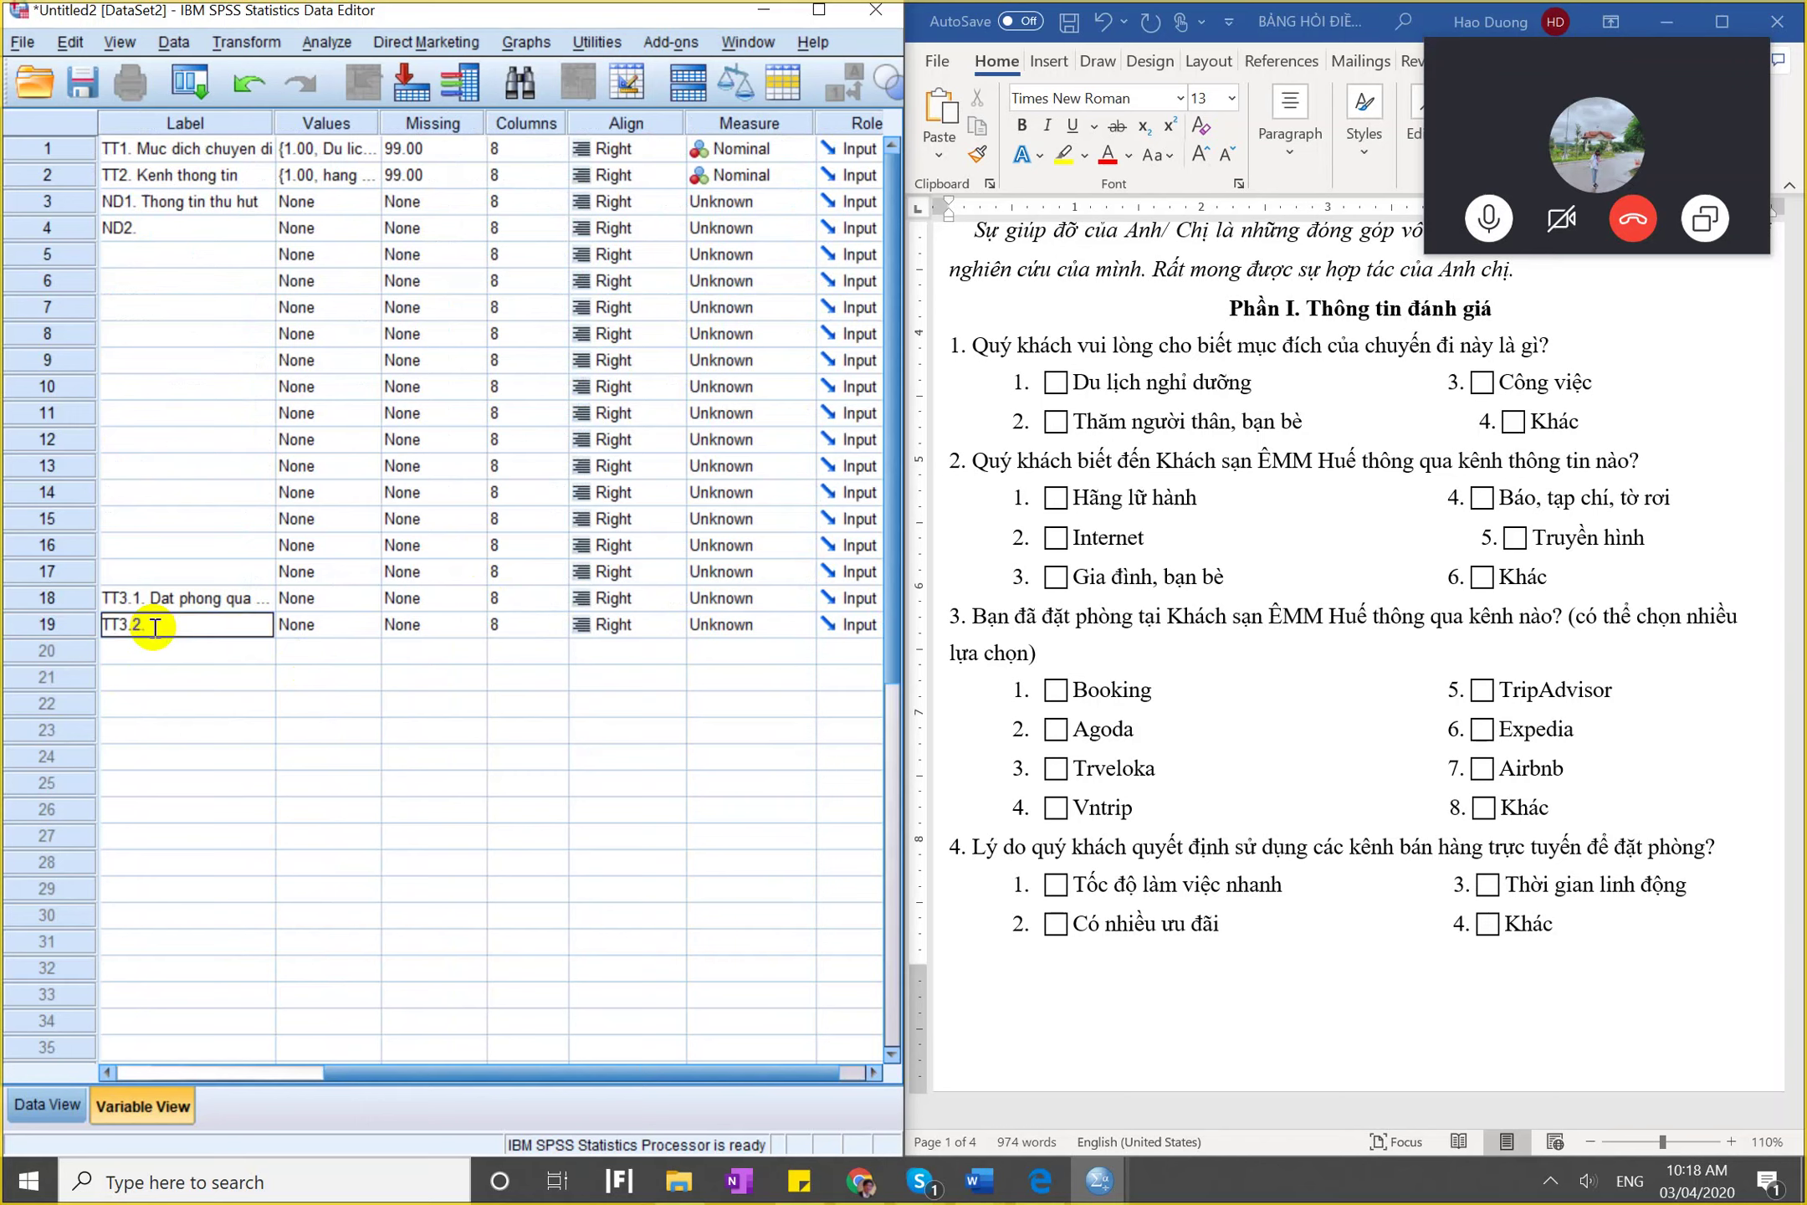
{"action": "type", "text": " Dat phong"}
{"action": "type", "text": " qua bô"}
{"action": "type", "text": "oking"}
{"action": "key", "text": "Return"}
{"action": "left_click", "coordinate": [345, 608]}
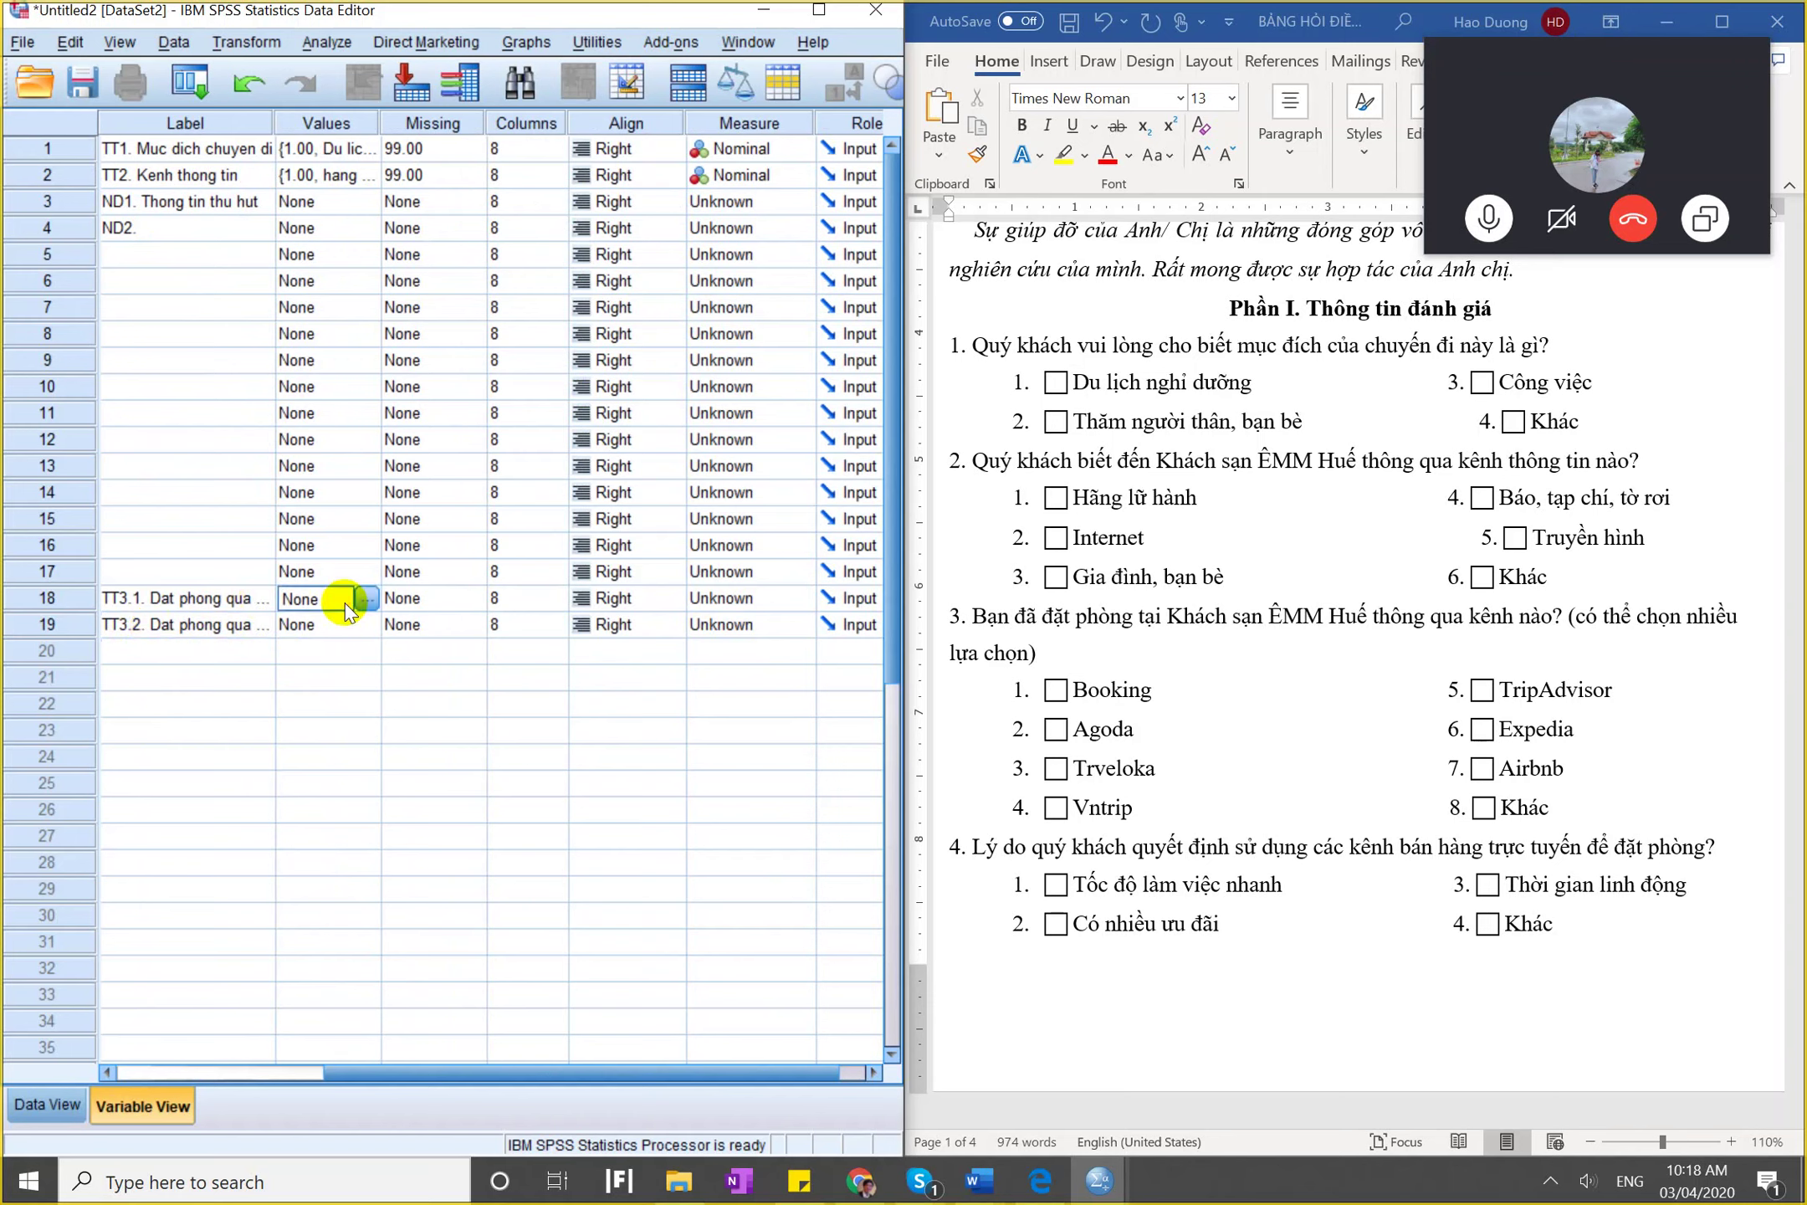
{"action": "left_click", "coordinate": [368, 599]}
{"action": "type", "text": "1"}
{"action": "key", "text": "Tab"}
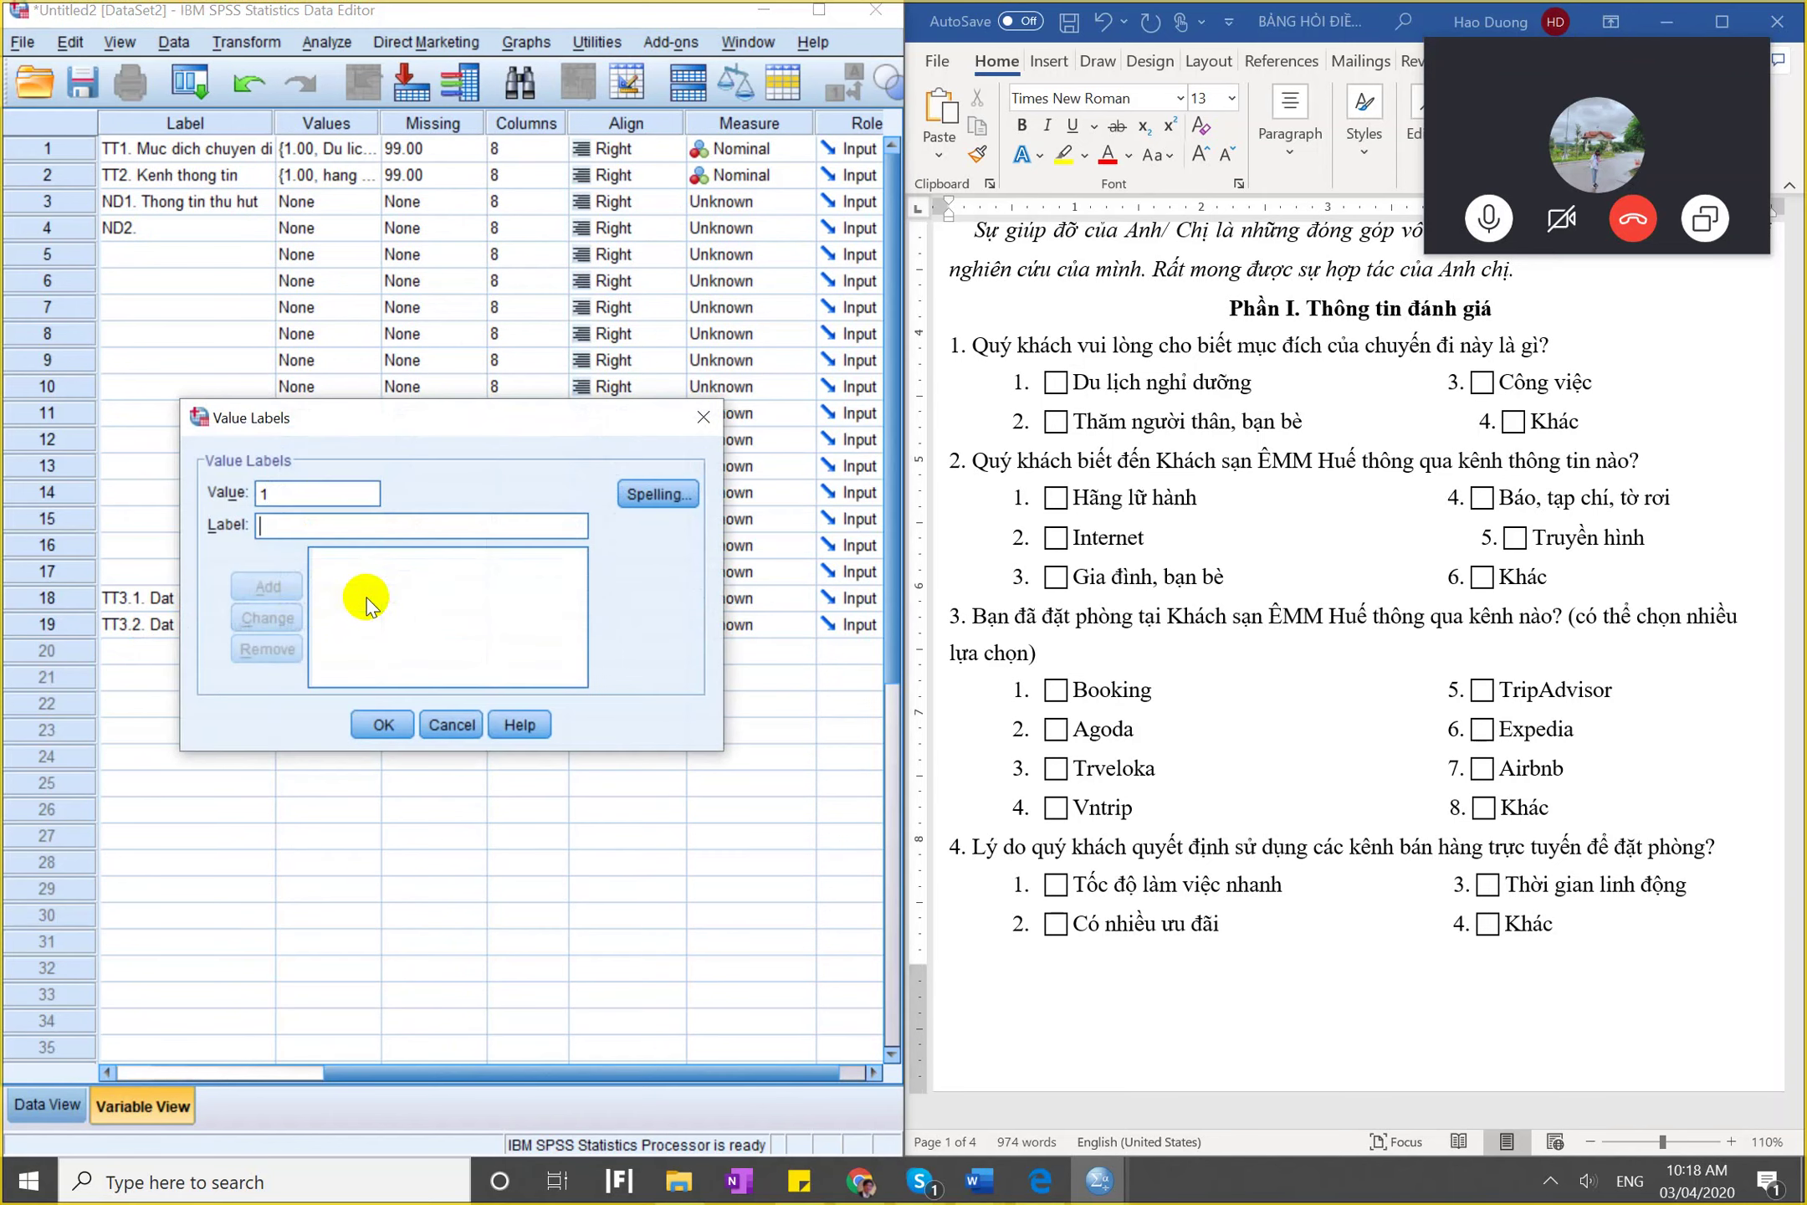
{"action": "type", "text": "Dung"}
{"action": "key", "text": "Return"}
{"action": "type", "text": "2"}
{"action": "key", "text": "Tab"}
{"action": "type", "text": "Sai"}
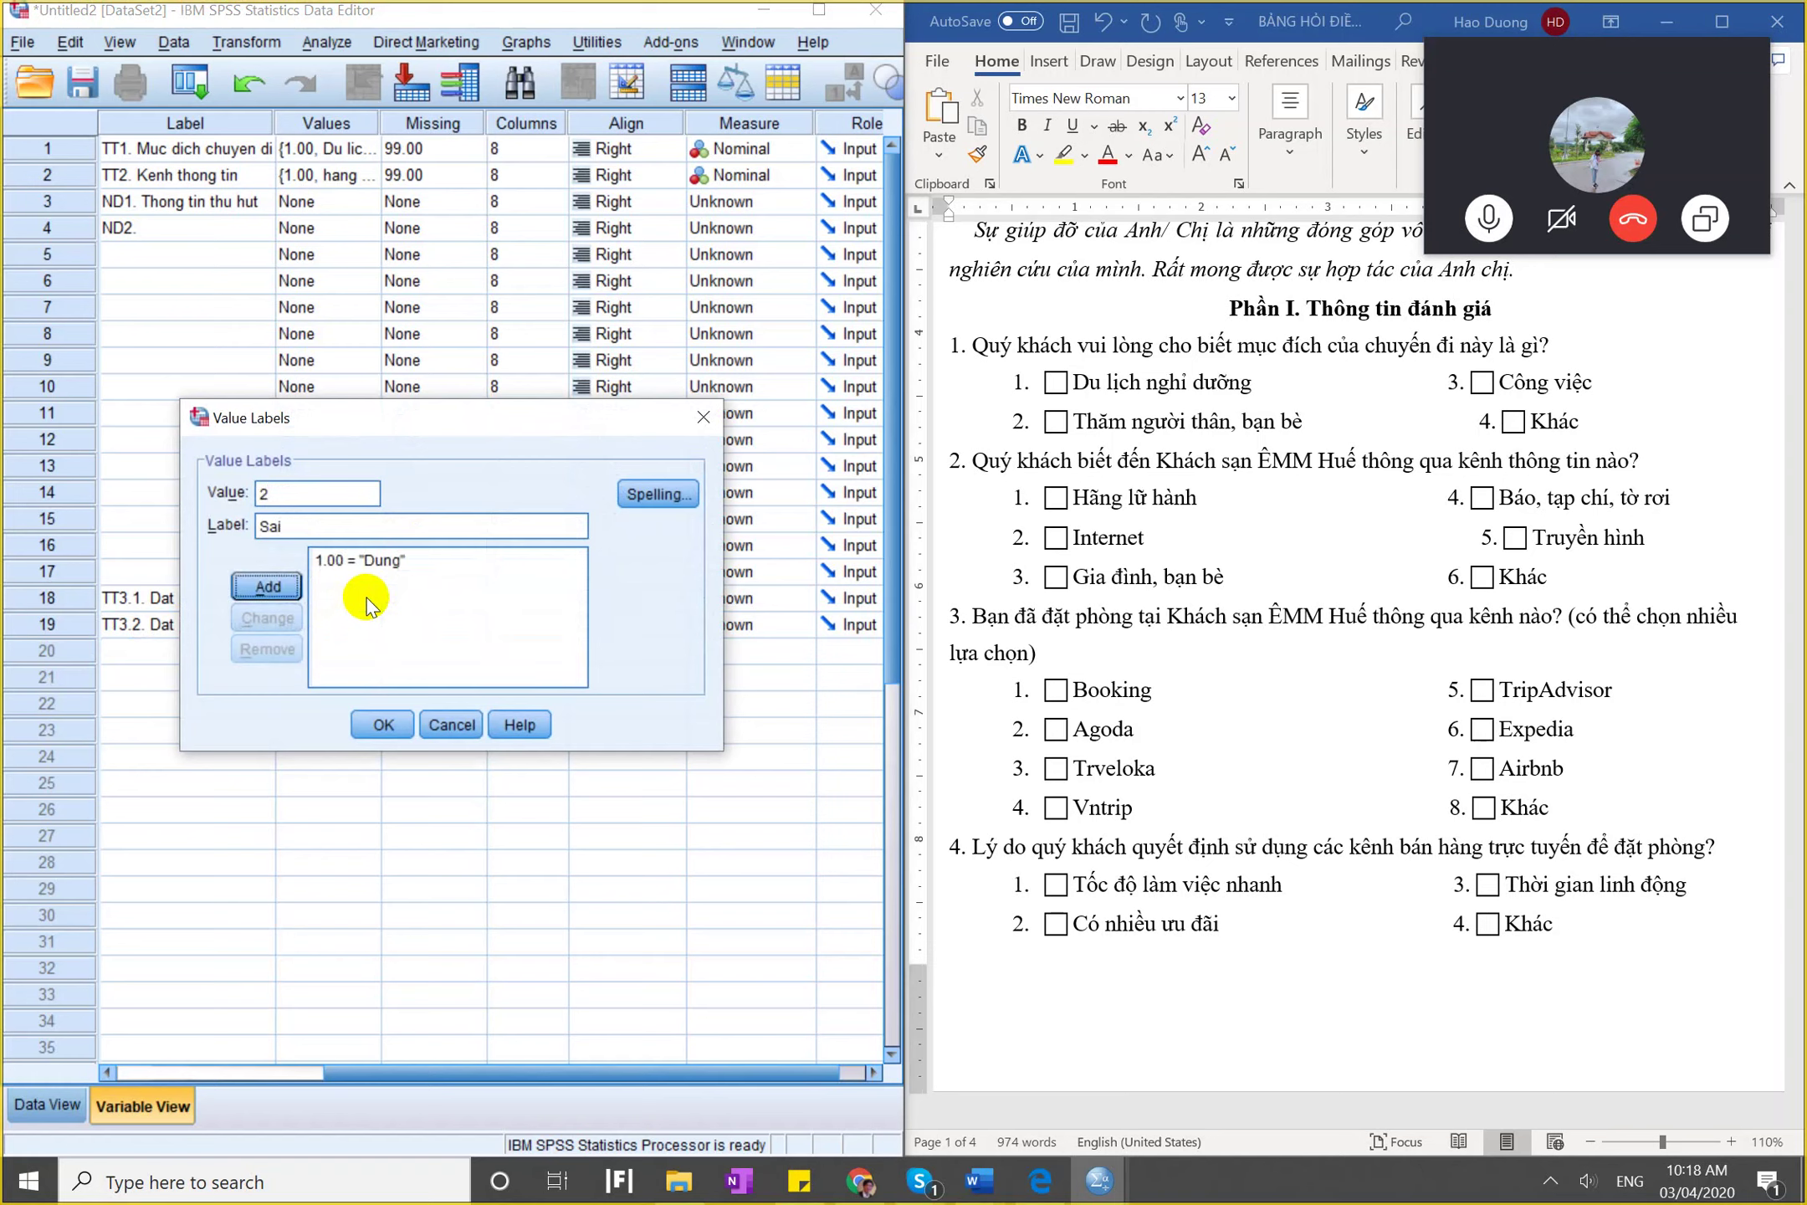
{"action": "key", "text": "Return"}
{"action": "type", "text": "99"}
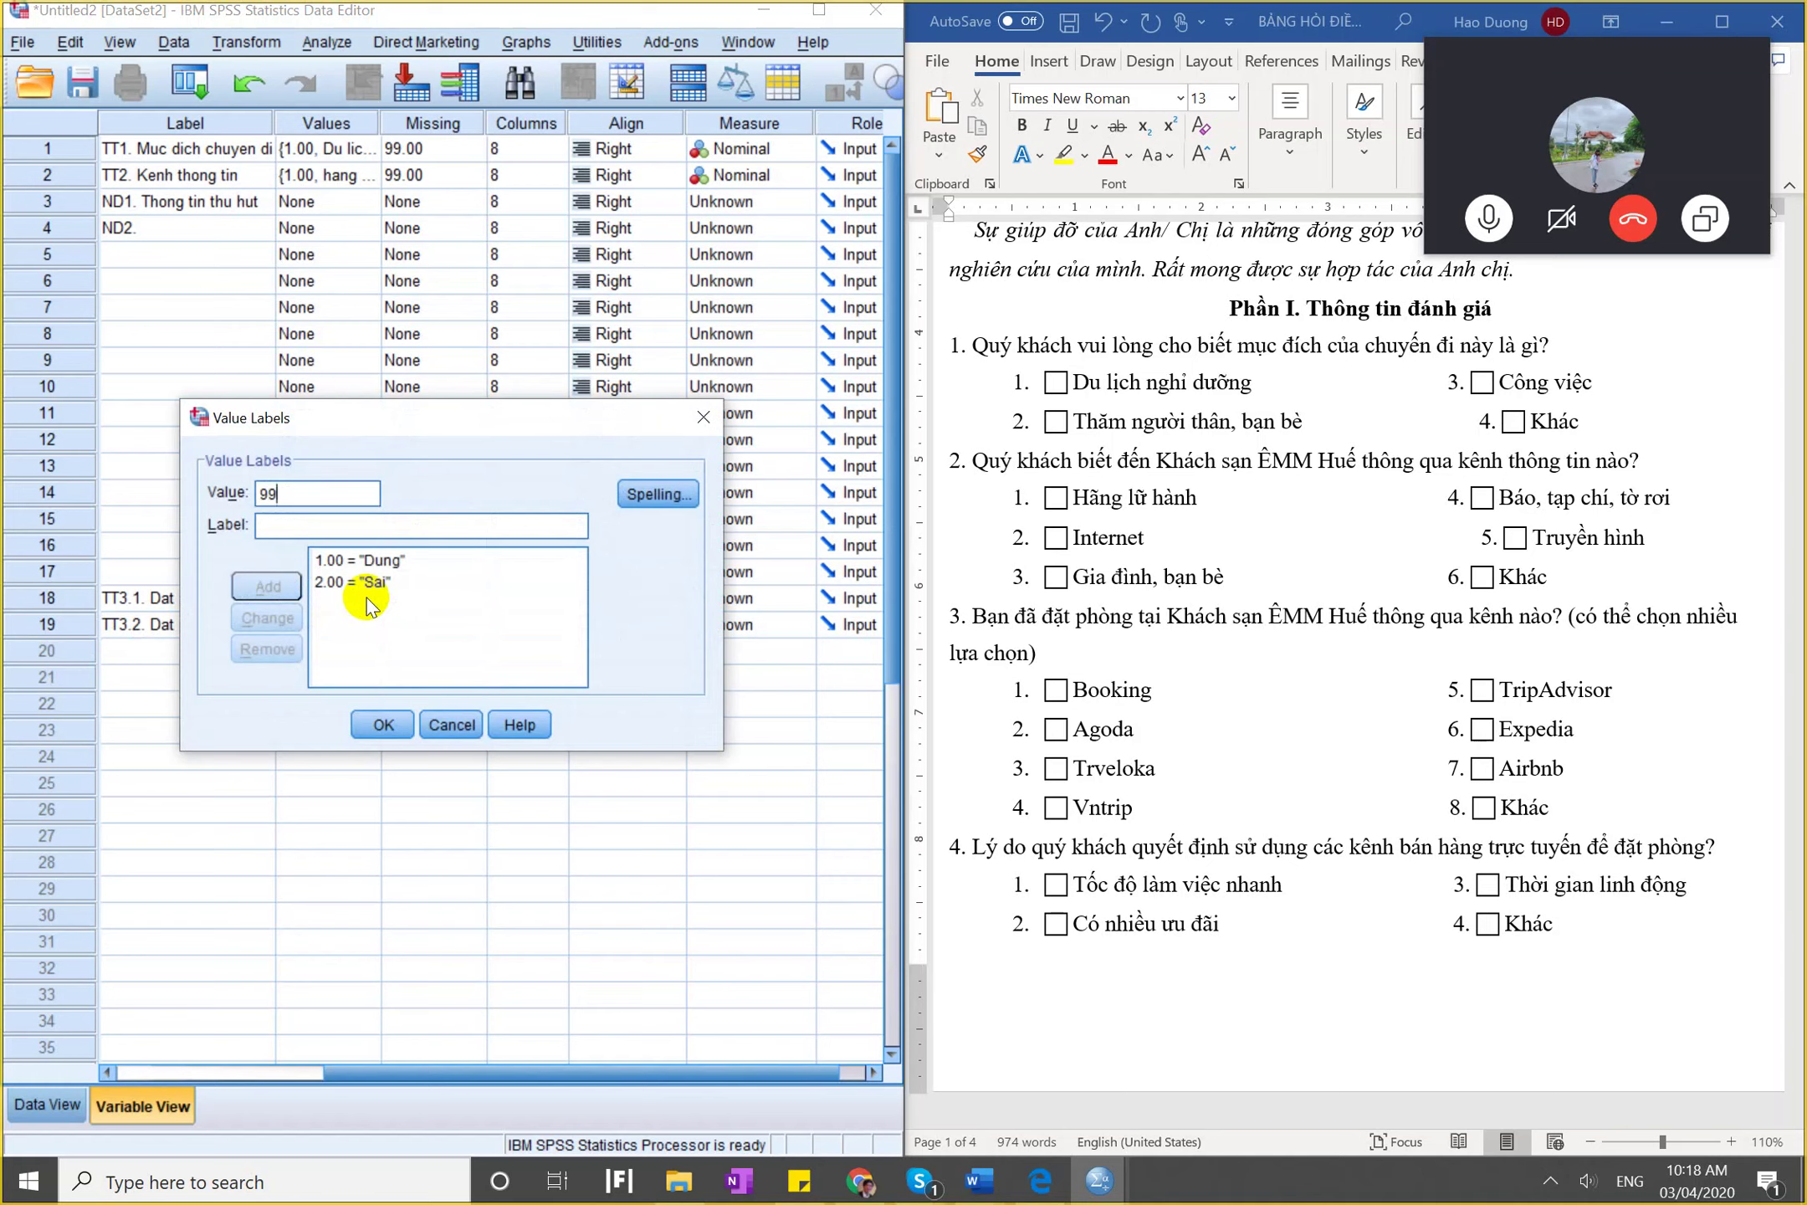
{"action": "key", "text": "Tab"}
{"action": "type", "text": "khong tra"}
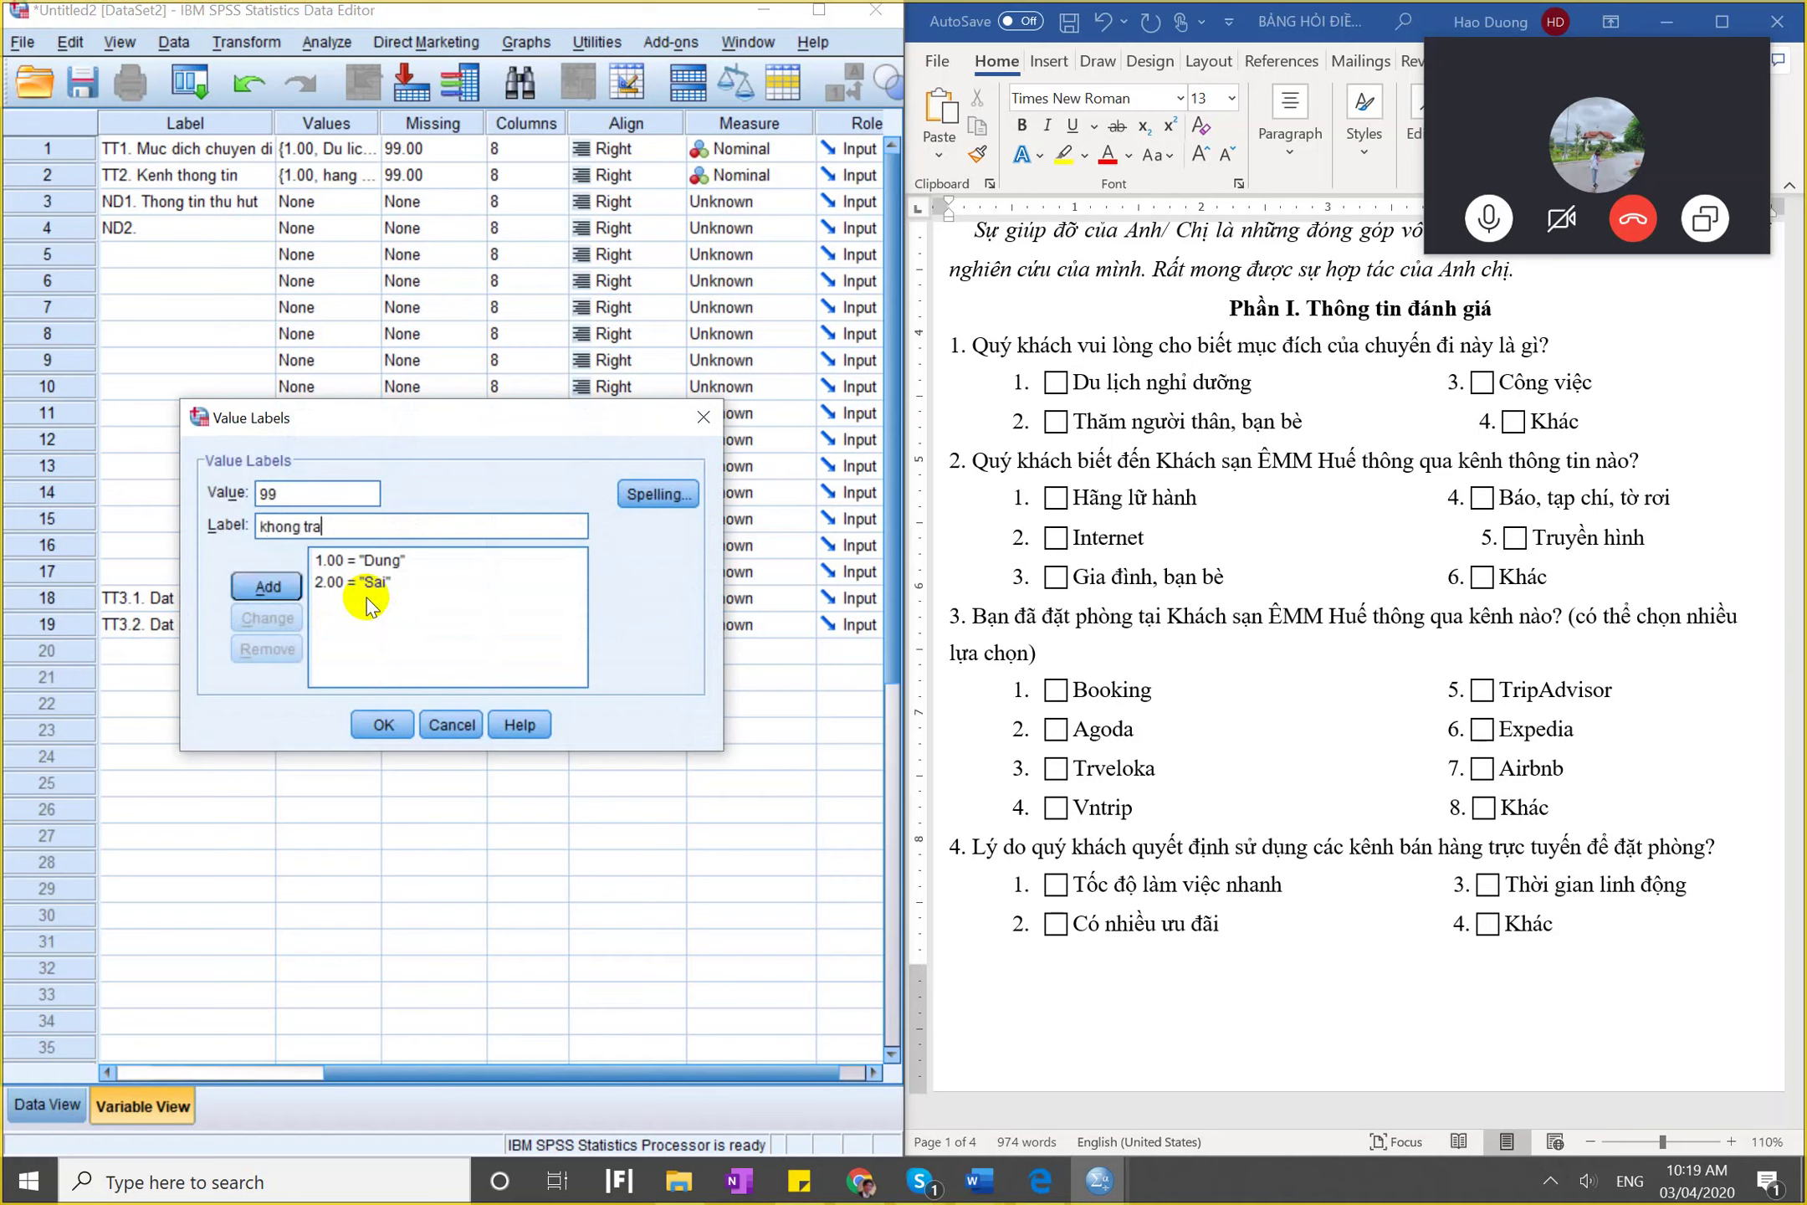
{"action": "type", "text": " loi"}
{"action": "key", "text": "Return"}
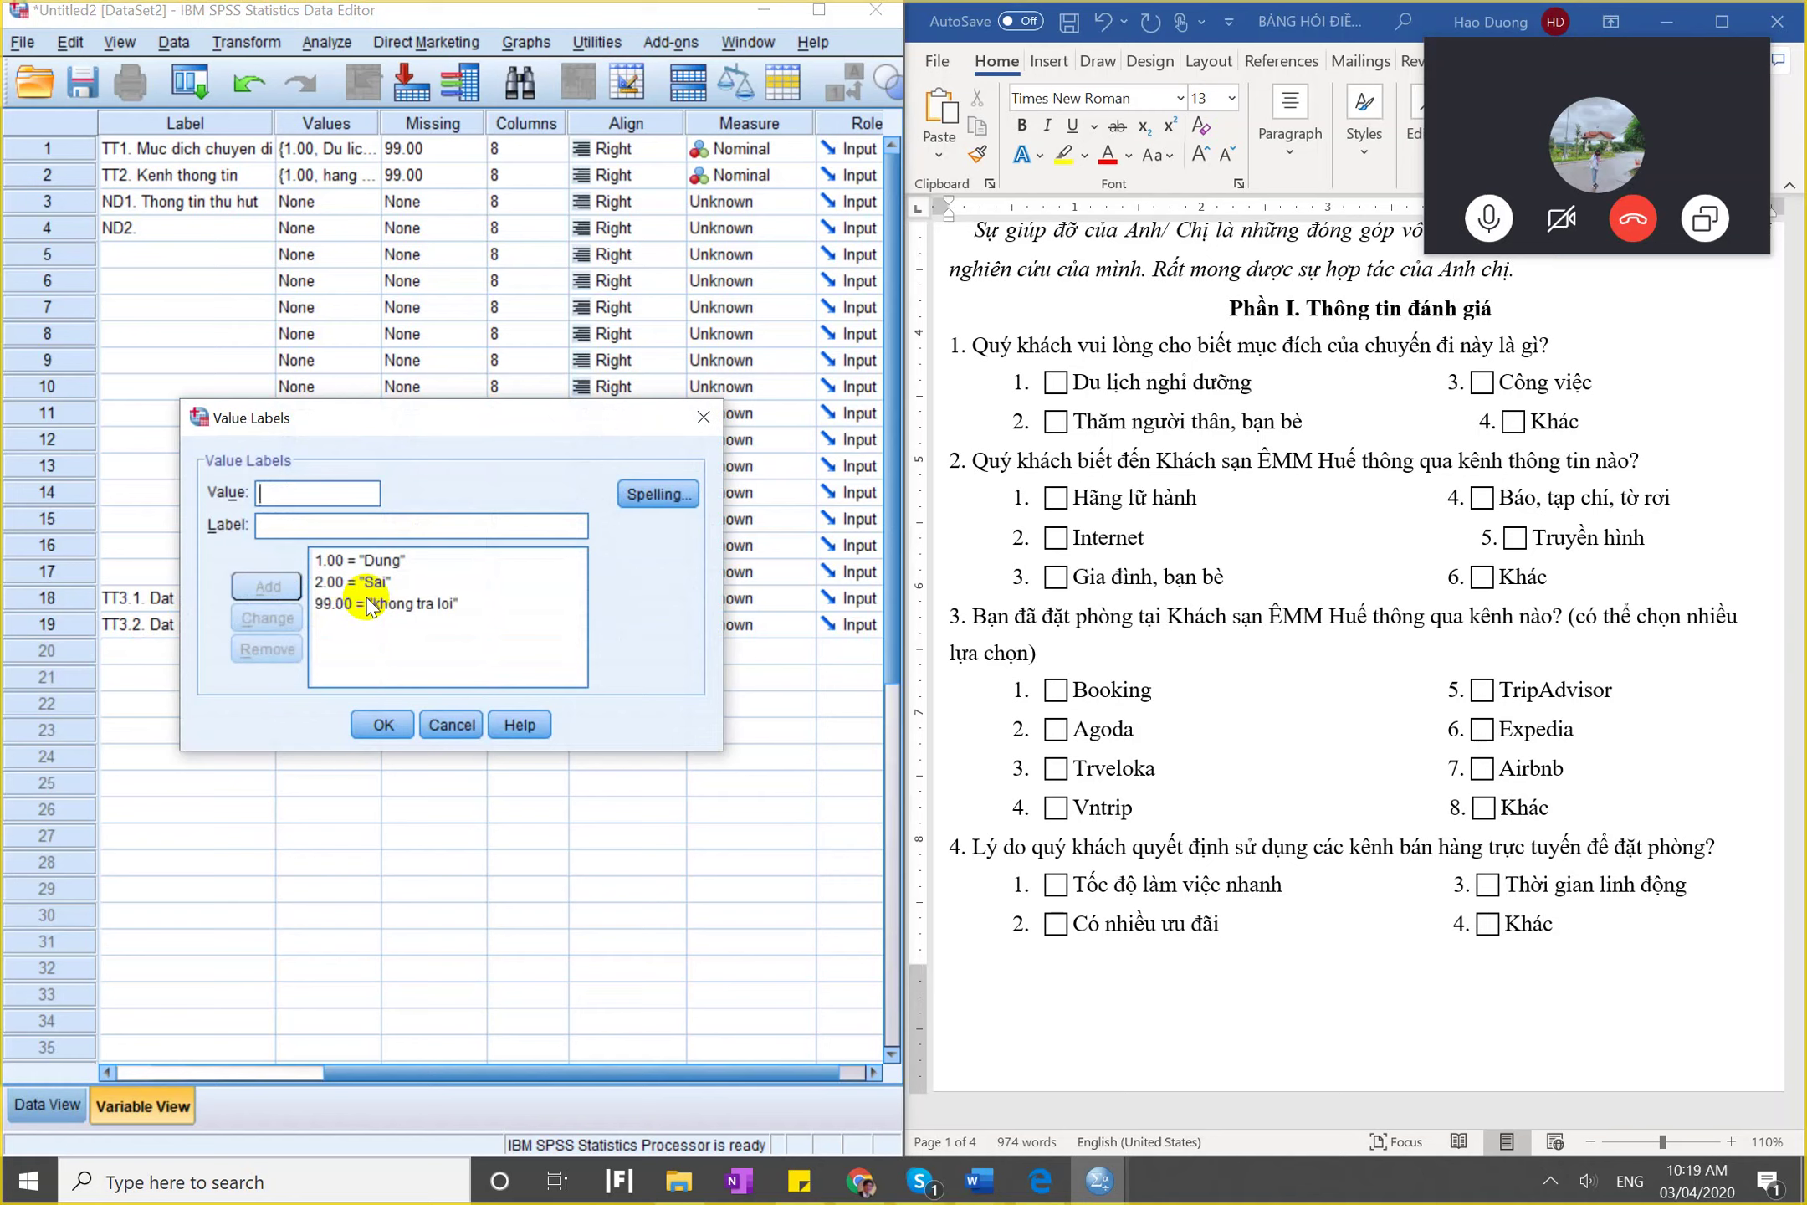
{"action": "left_click", "coordinate": [451, 725]}
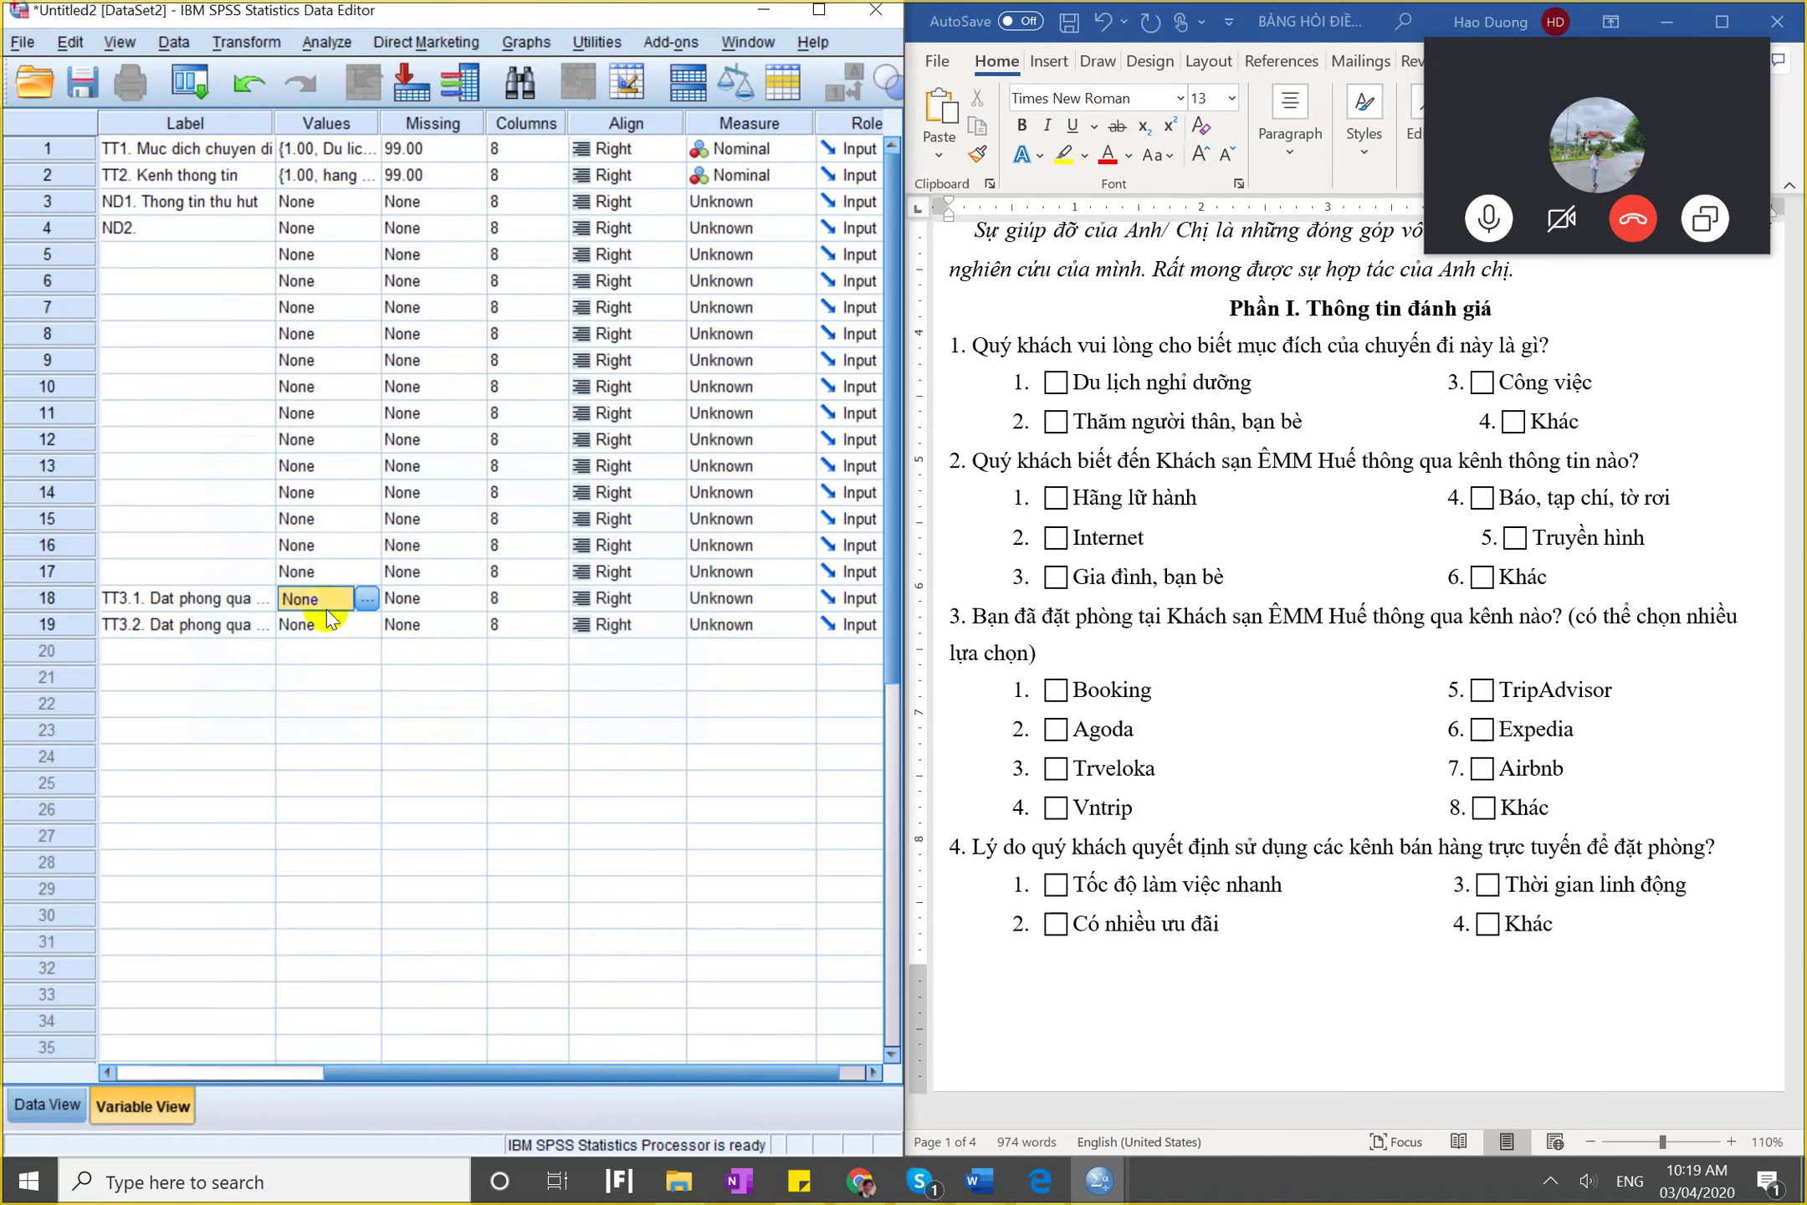
Add the value labels 1 = "dung" and 2 = "sai" to the TT3.1 variable.
{"action": "left_click", "coordinate": [350, 728]}
{"action": "left_click", "coordinate": [365, 601]}
{"action": "left_click", "coordinate": [366, 599]}
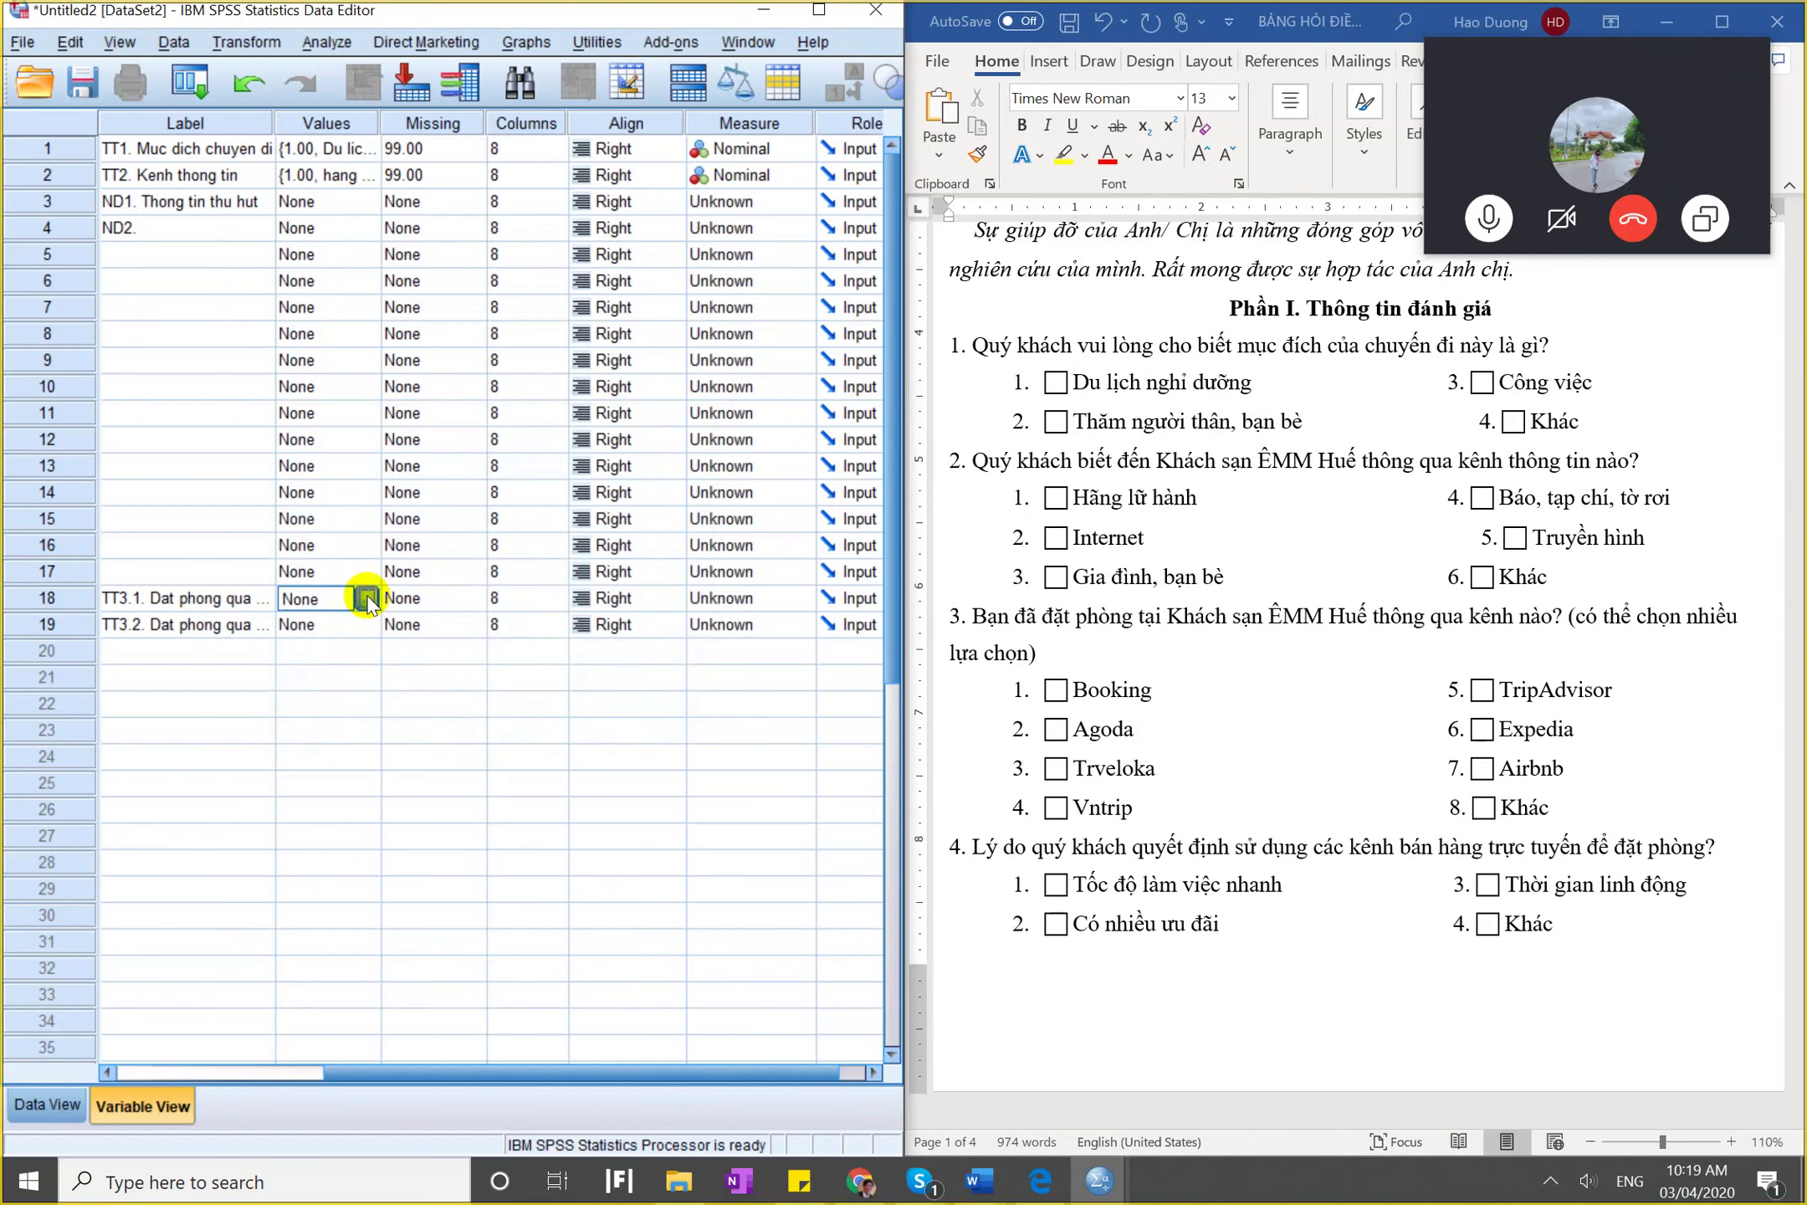
{"action": "type", "text": "1"}
{"action": "key", "text": "Tab"}
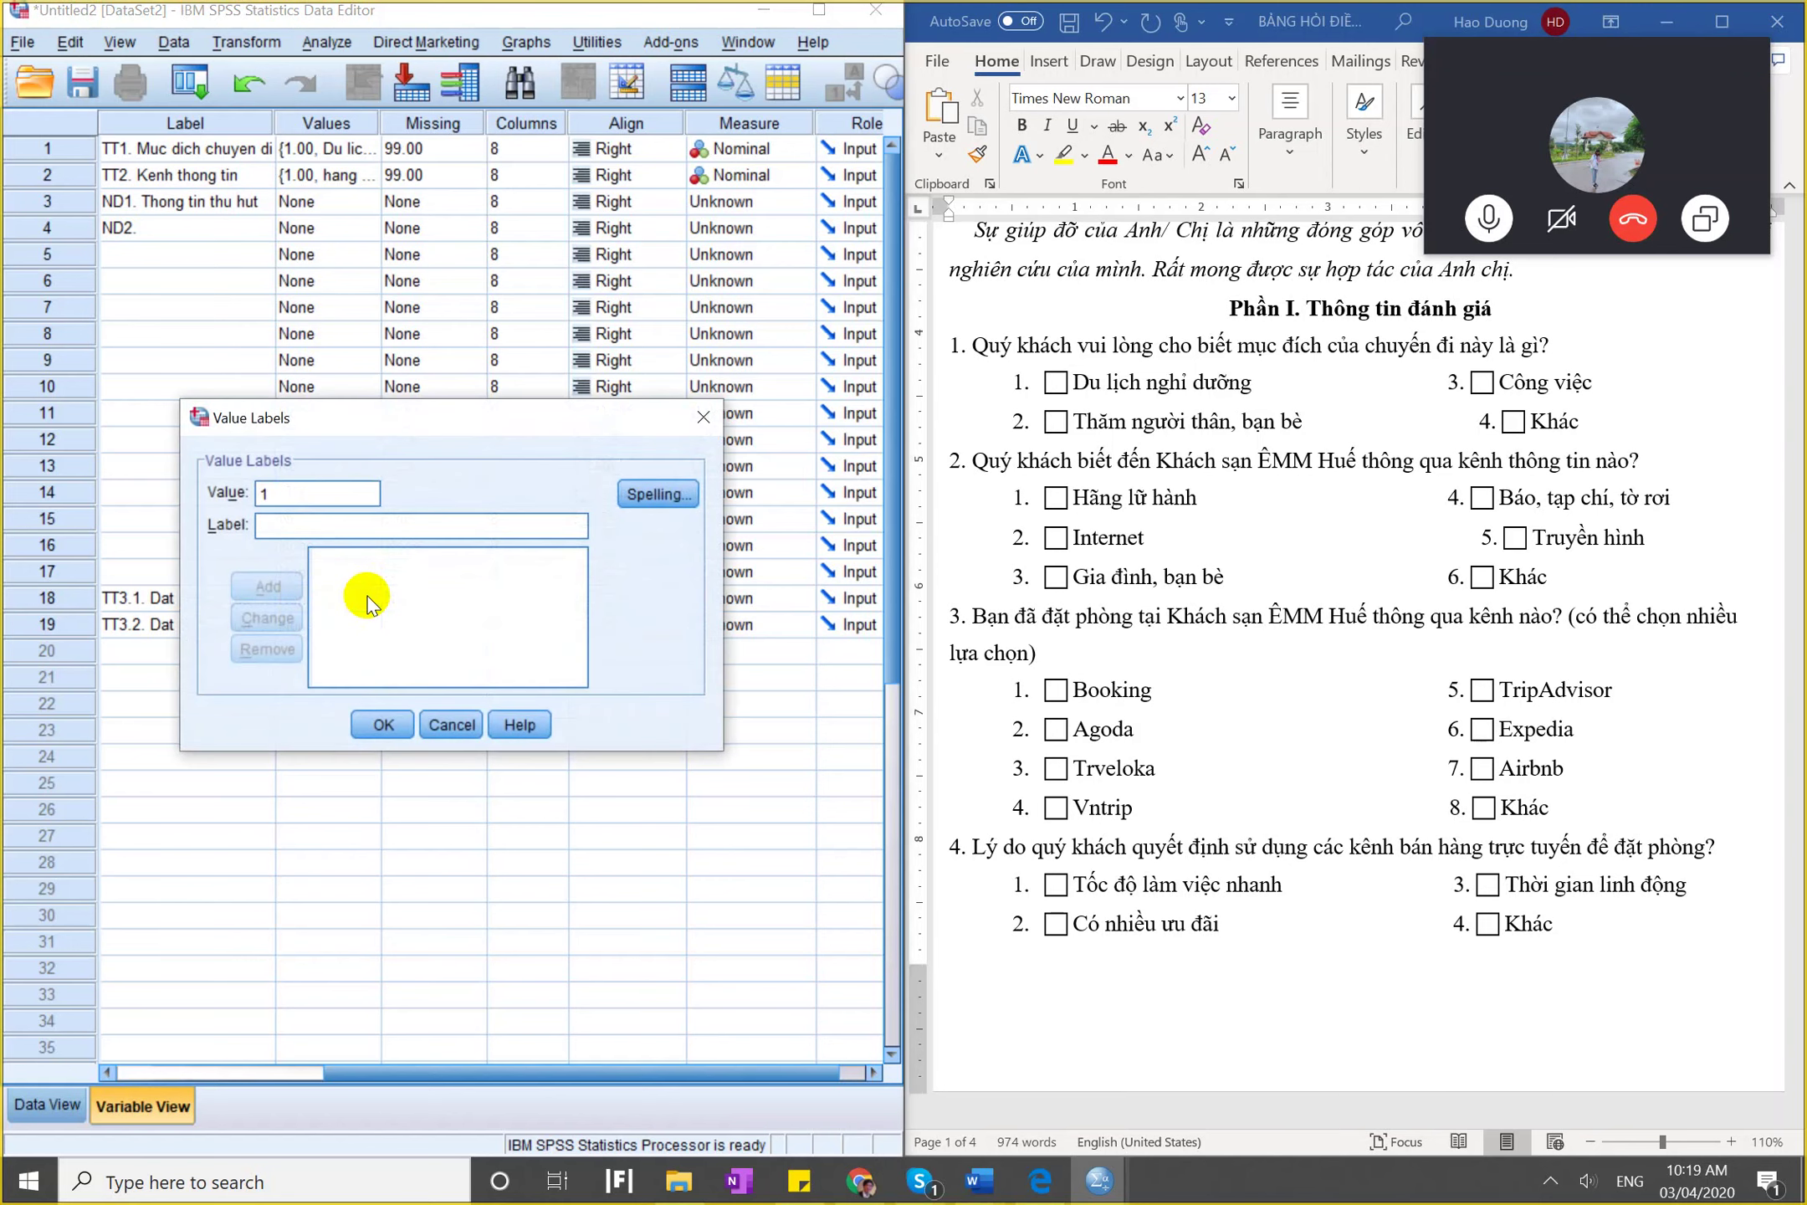
{"action": "type", "text": "dung"}
{"action": "key", "text": "alt+a"}
{"action": "type", "text": "2"}
{"action": "type", "text": "sai"}
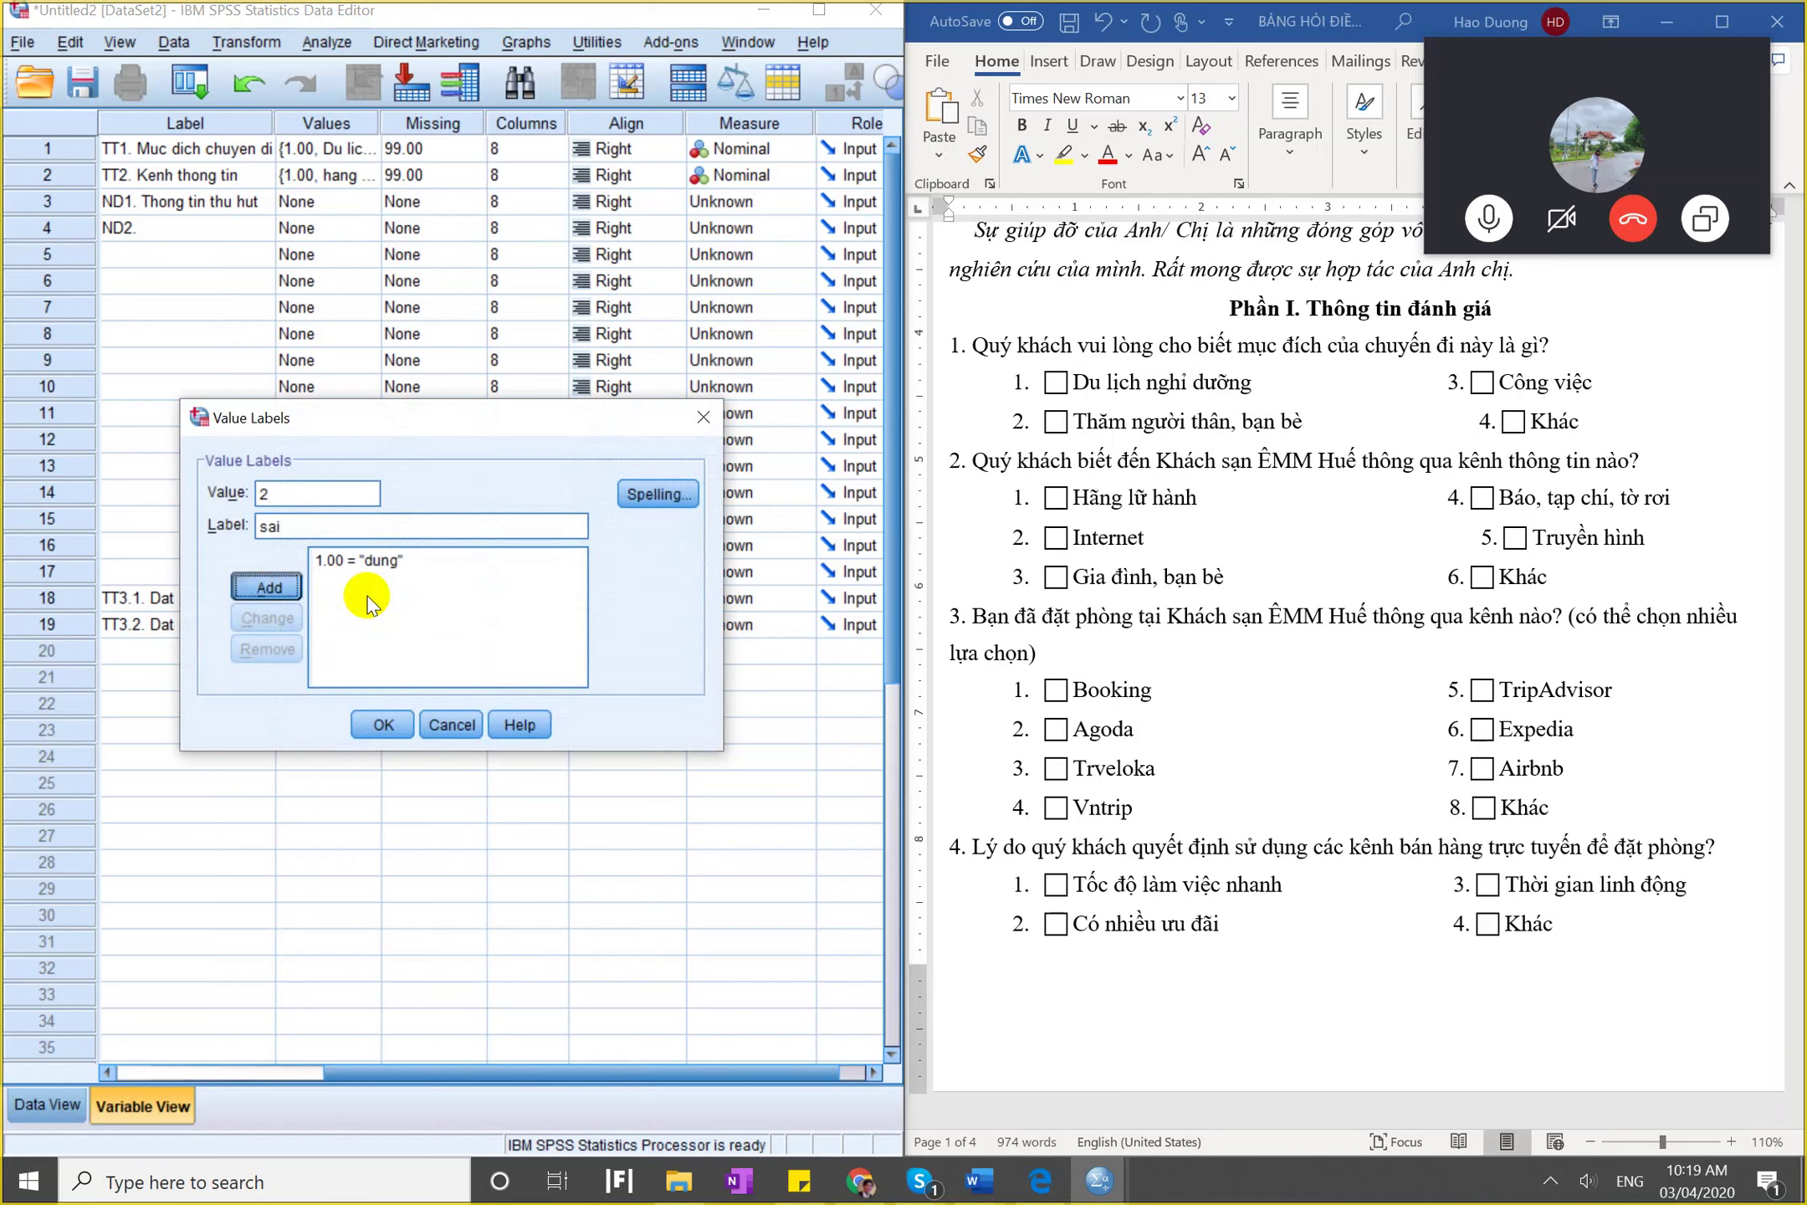
{"action": "key", "text": "alt+a"}
Add the value label 99 = "khong tra loi" to TT3.1 and accept the value labels.
{"action": "type", "text": "99"}
{"action": "key", "text": "Tab"}
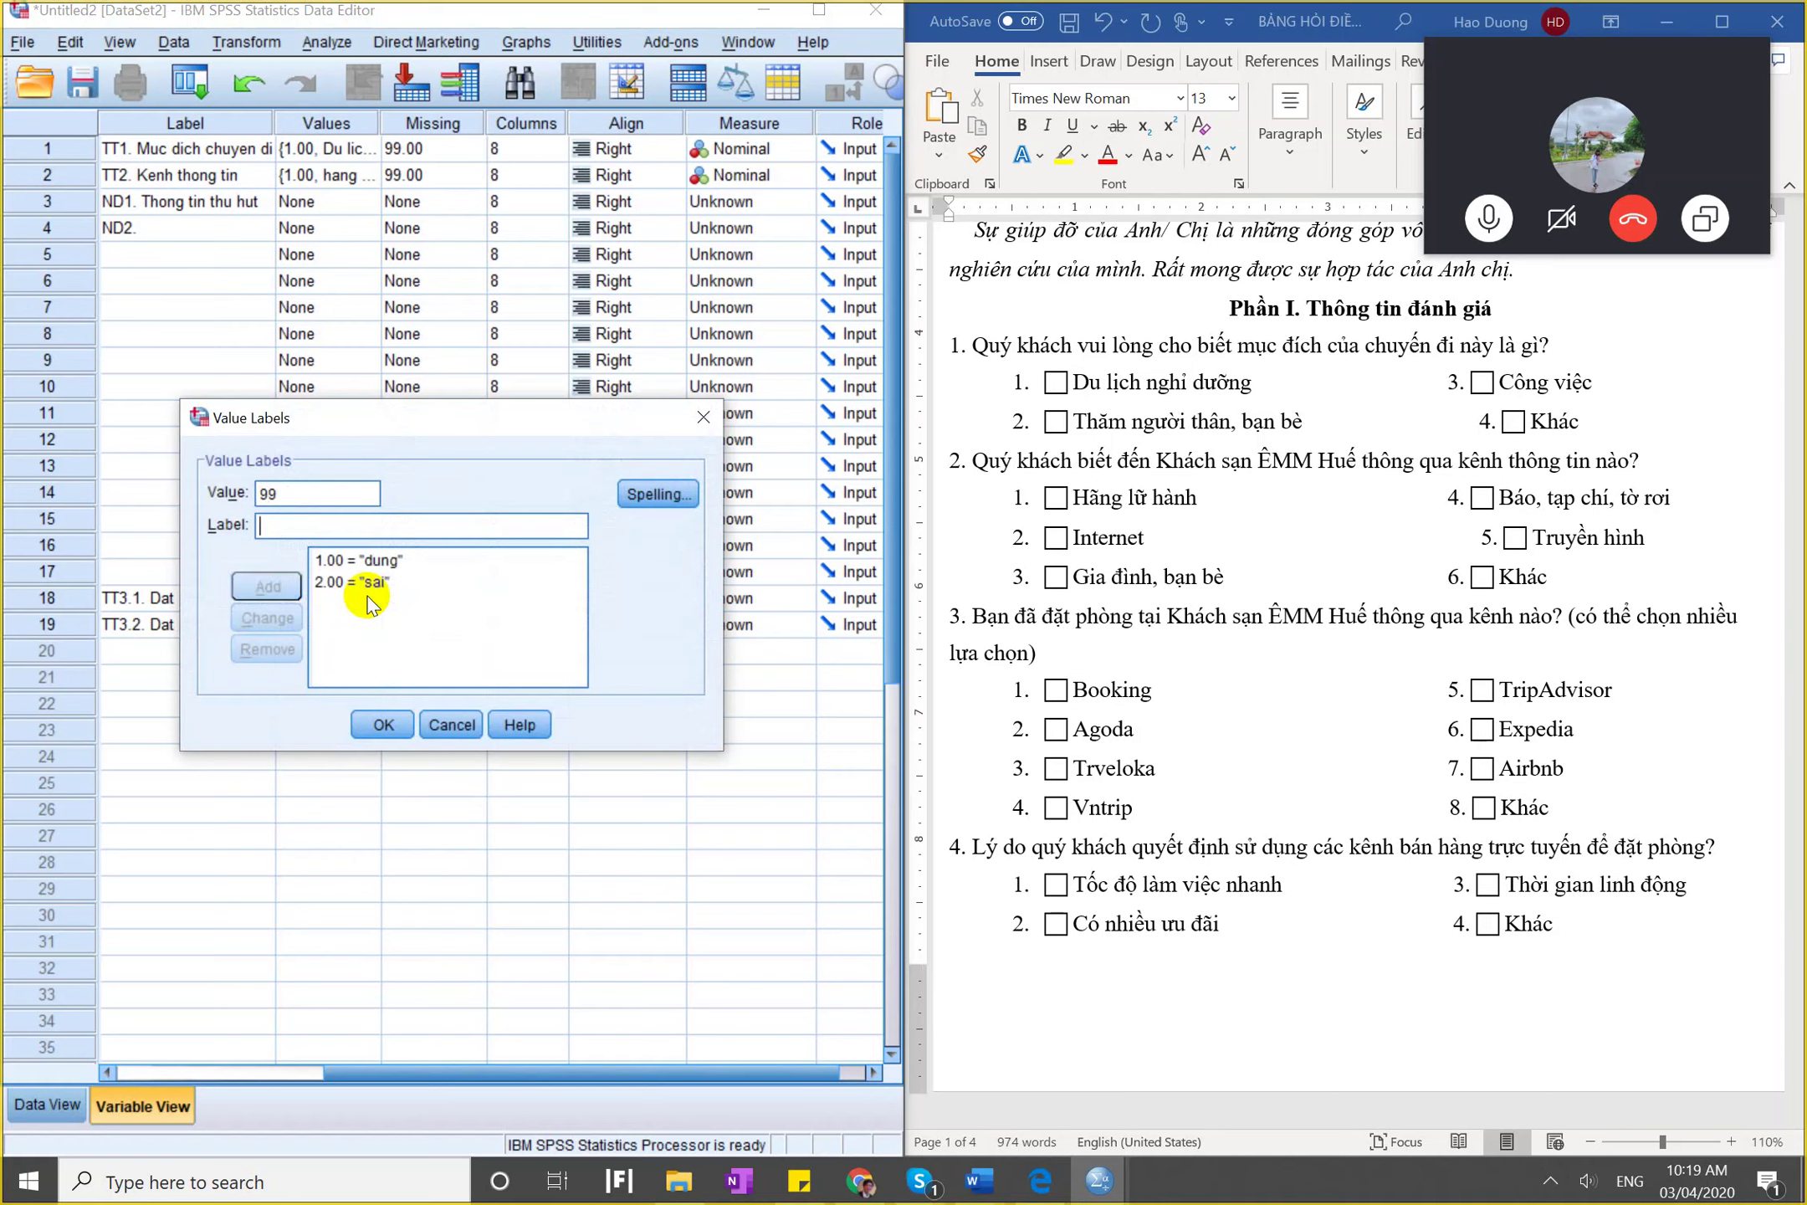
{"action": "type", "text": "khong tra l"}
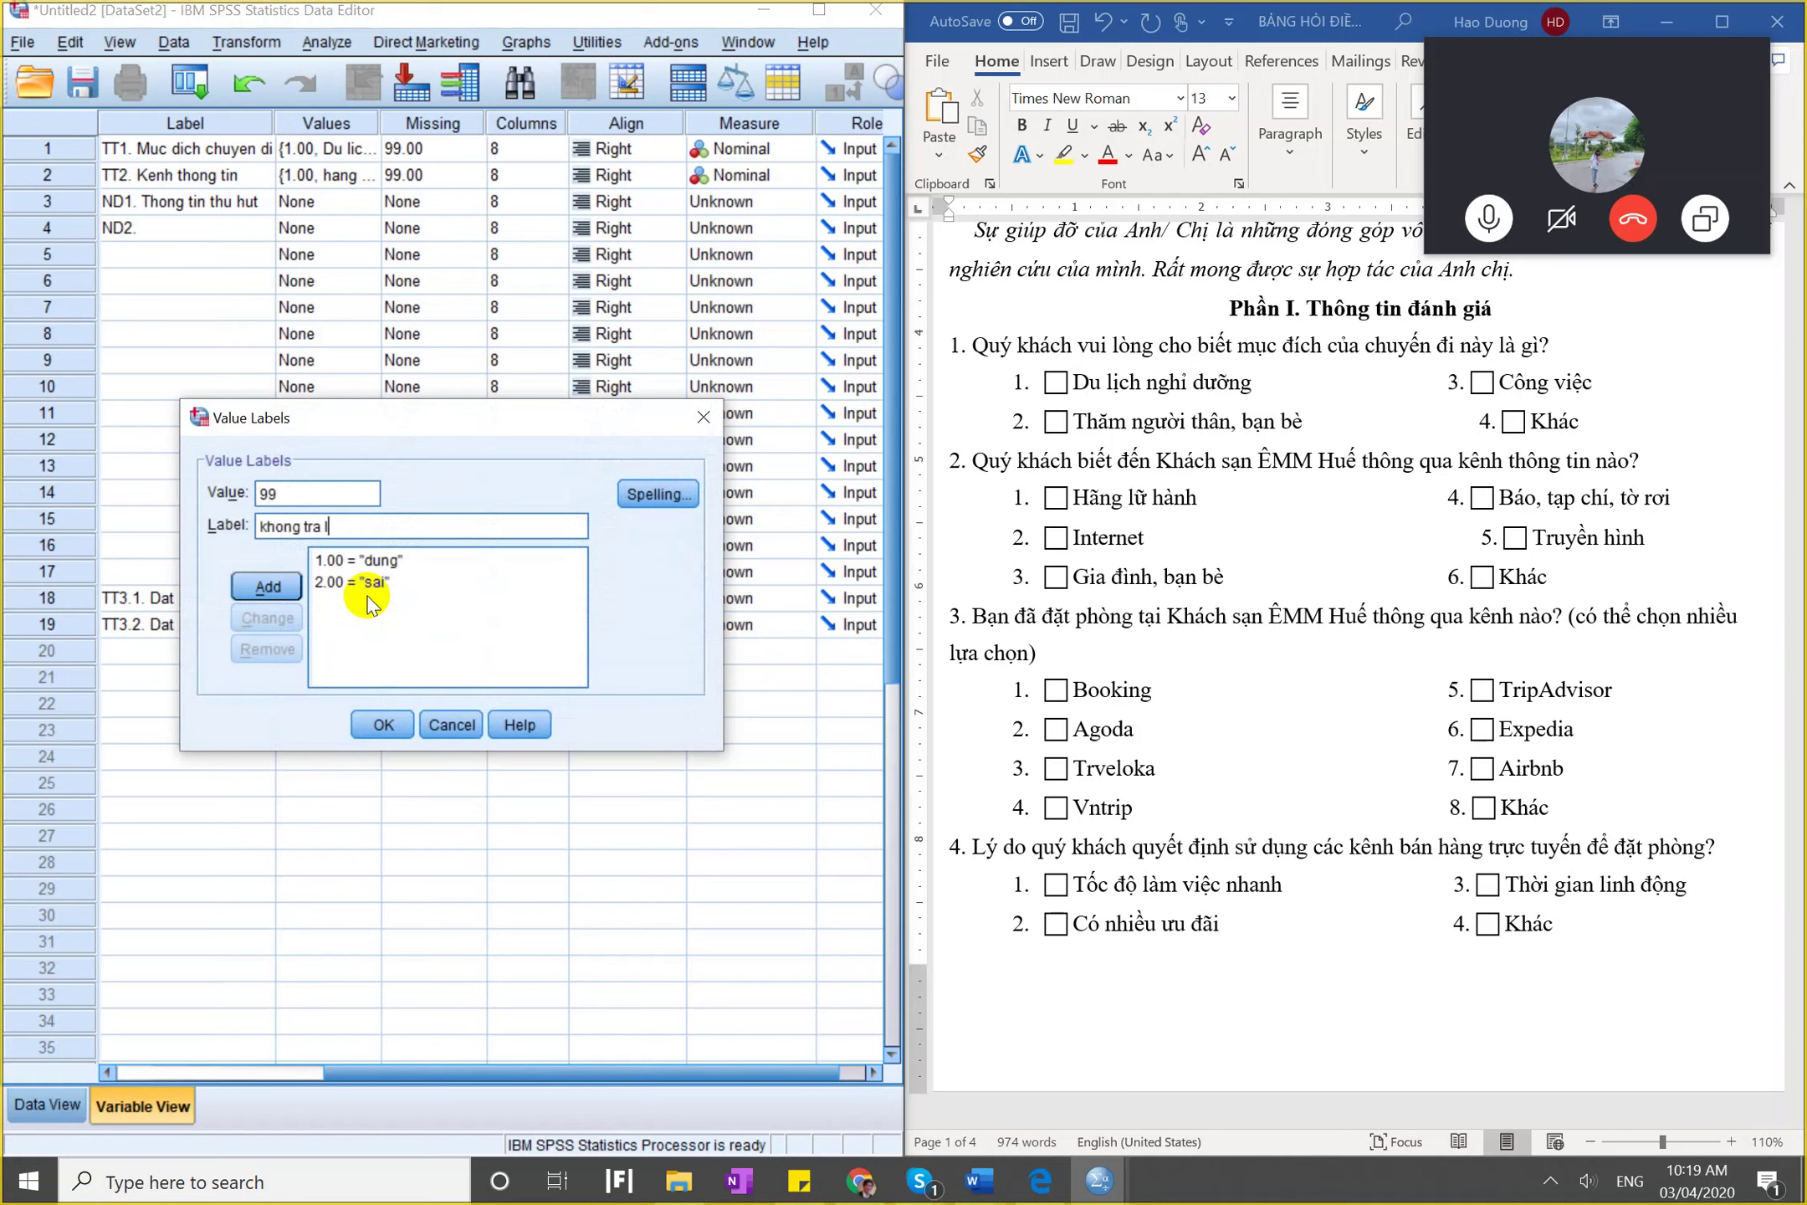
{"action": "type", "text": "oi"}
{"action": "key", "text": "alt+a"}
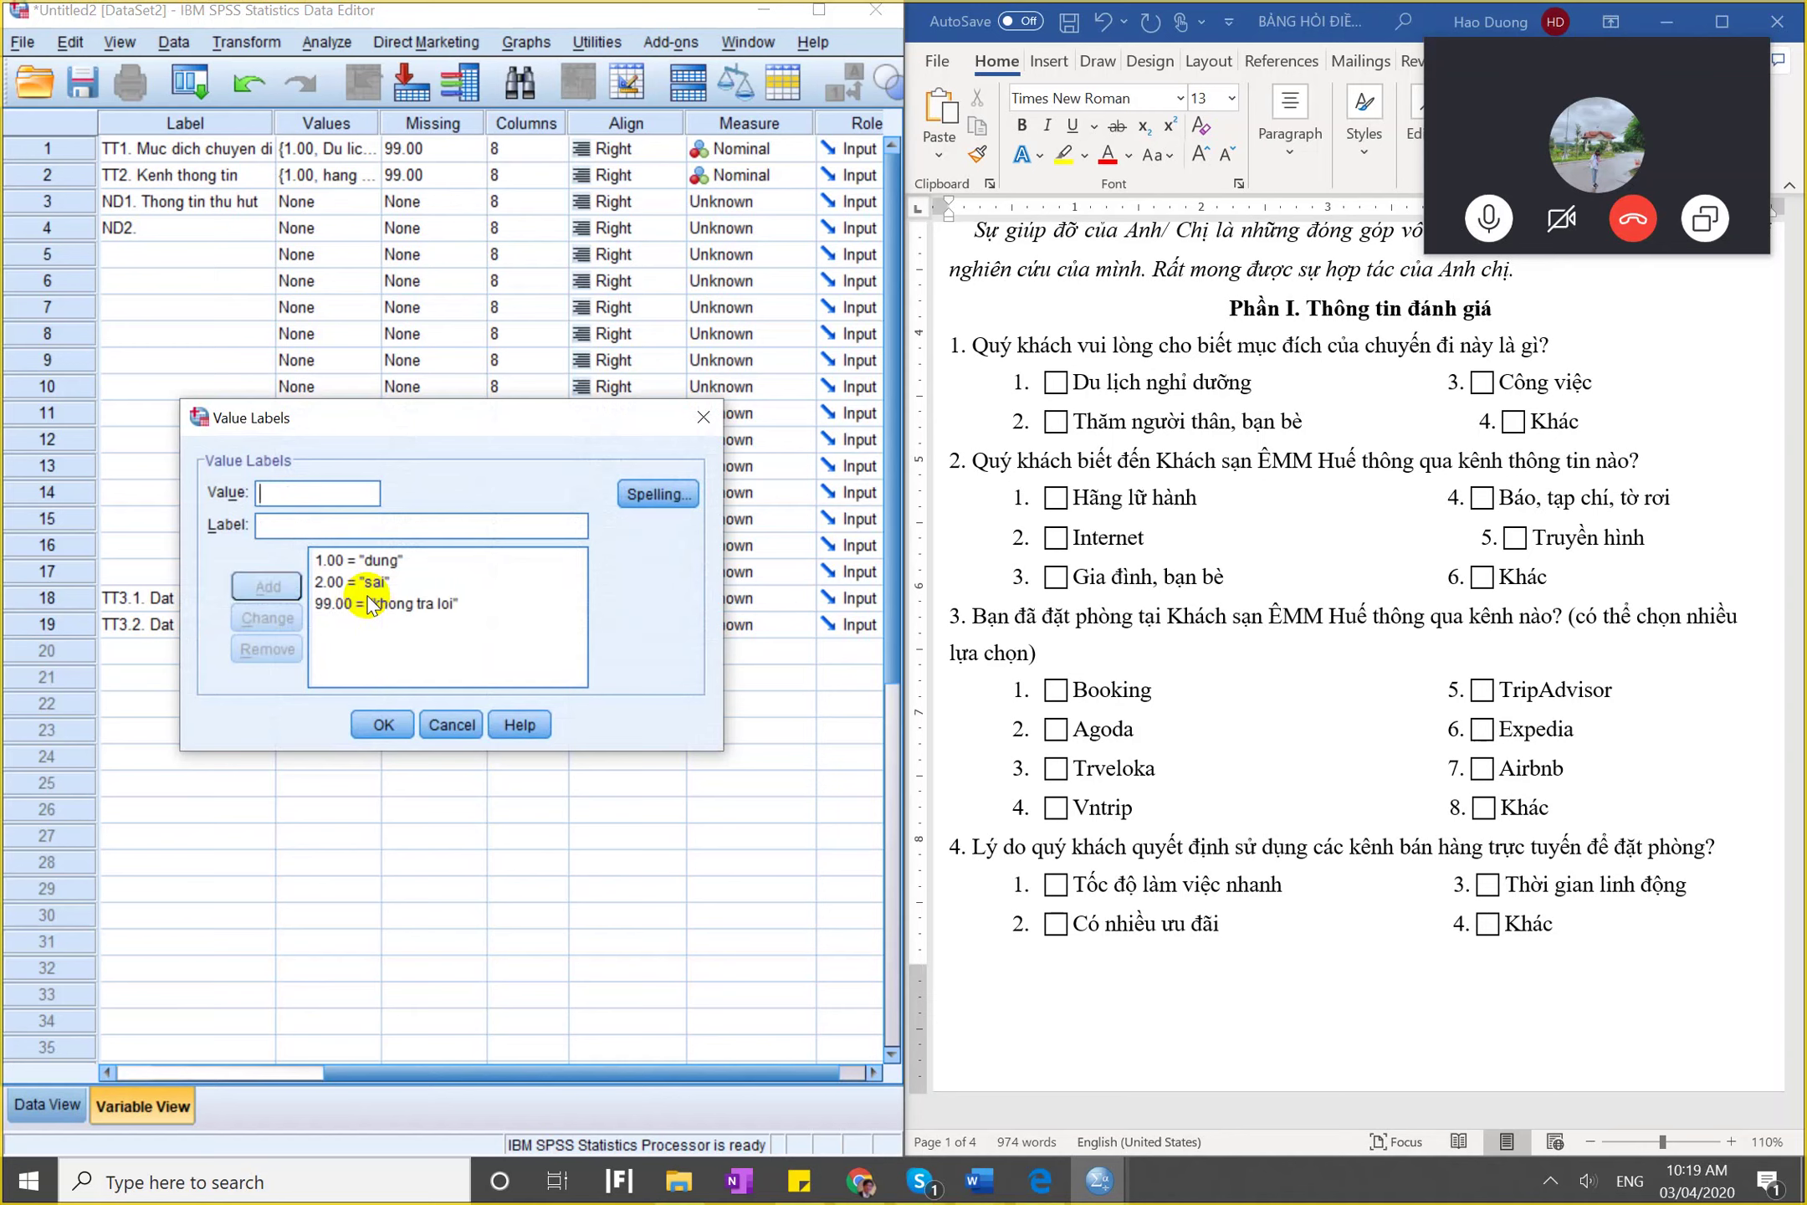
{"action": "left_click", "coordinate": [381, 724]}
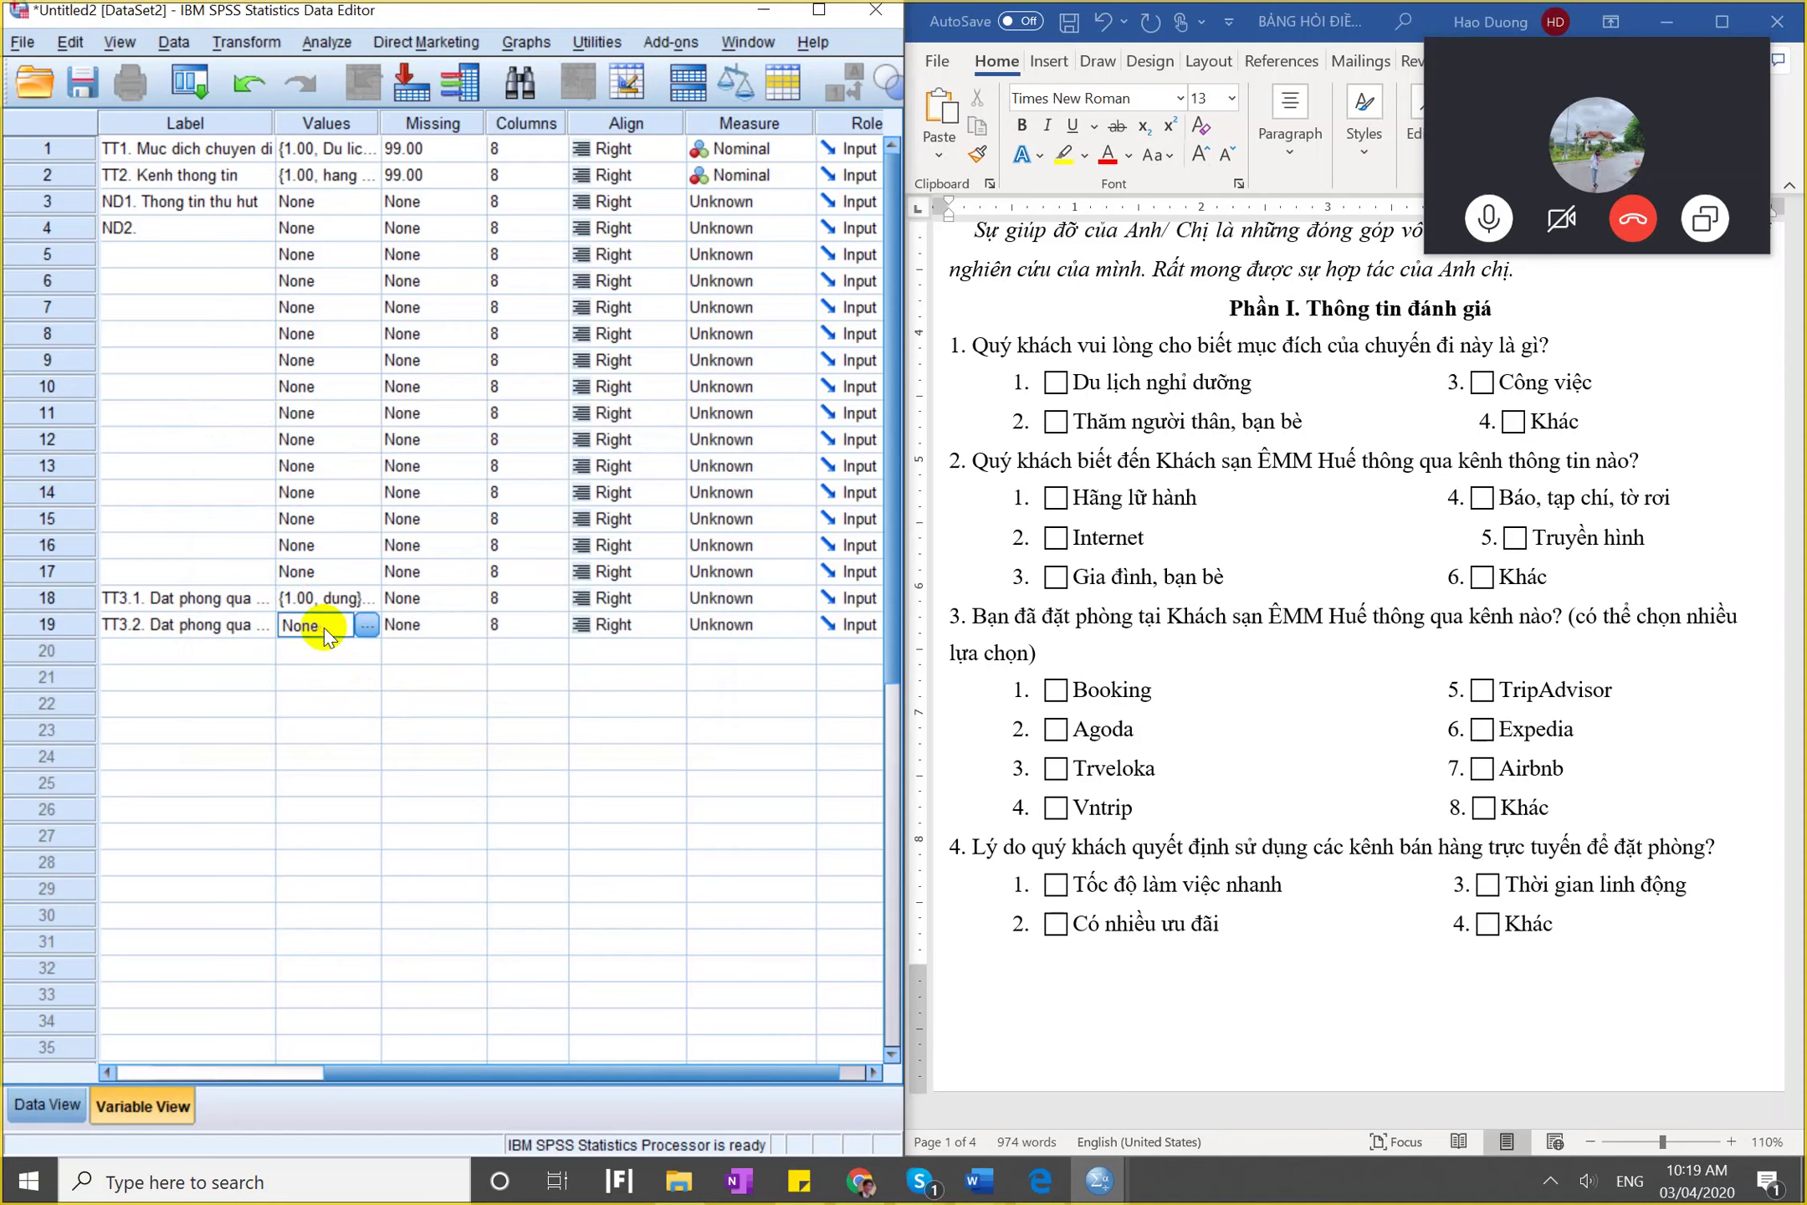
Copy the TT3.1 value labels to TT3.2 and to the variable in row 16, with the data editor maximized.
{"action": "key", "text": "ctrl+v"}
{"action": "left_click", "coordinate": [818, 10]}
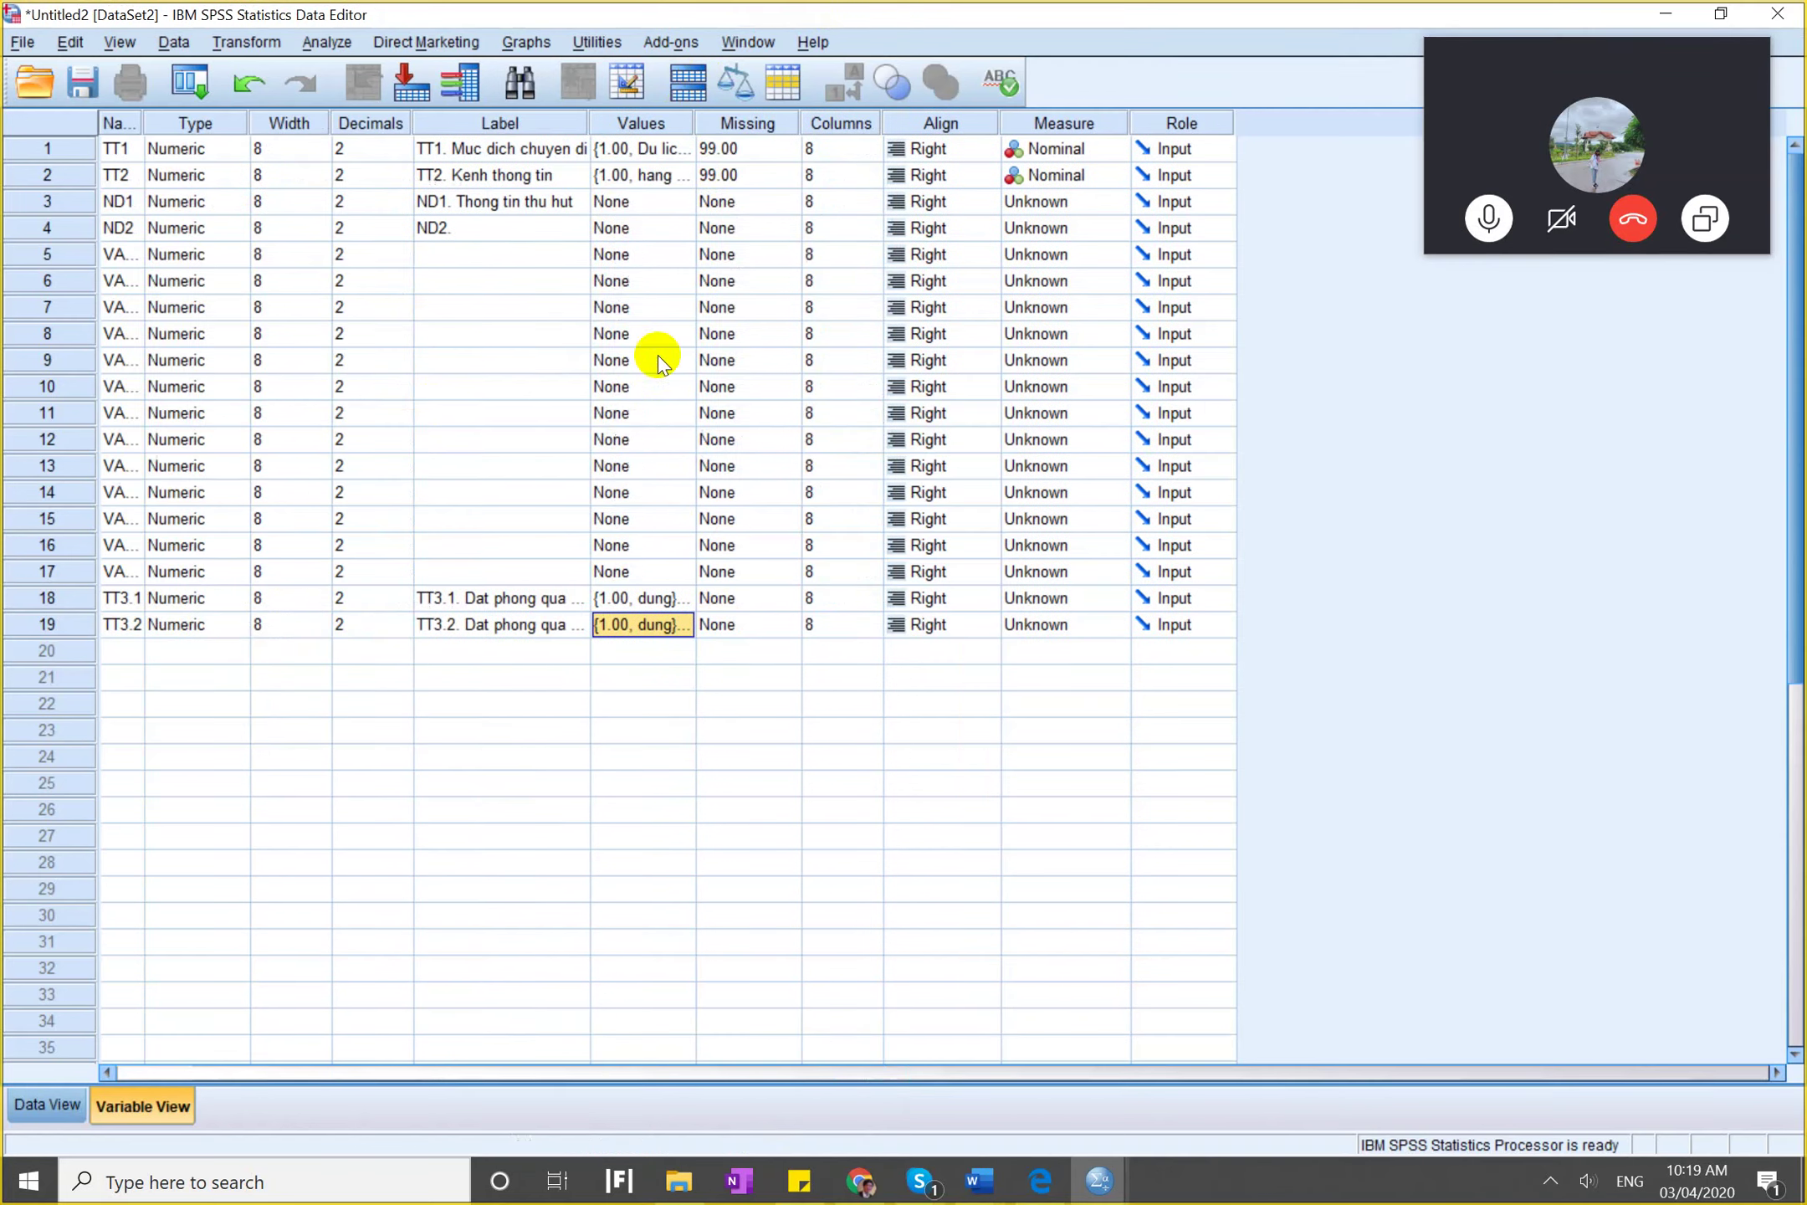
{"action": "right_click", "coordinate": [638, 623]}
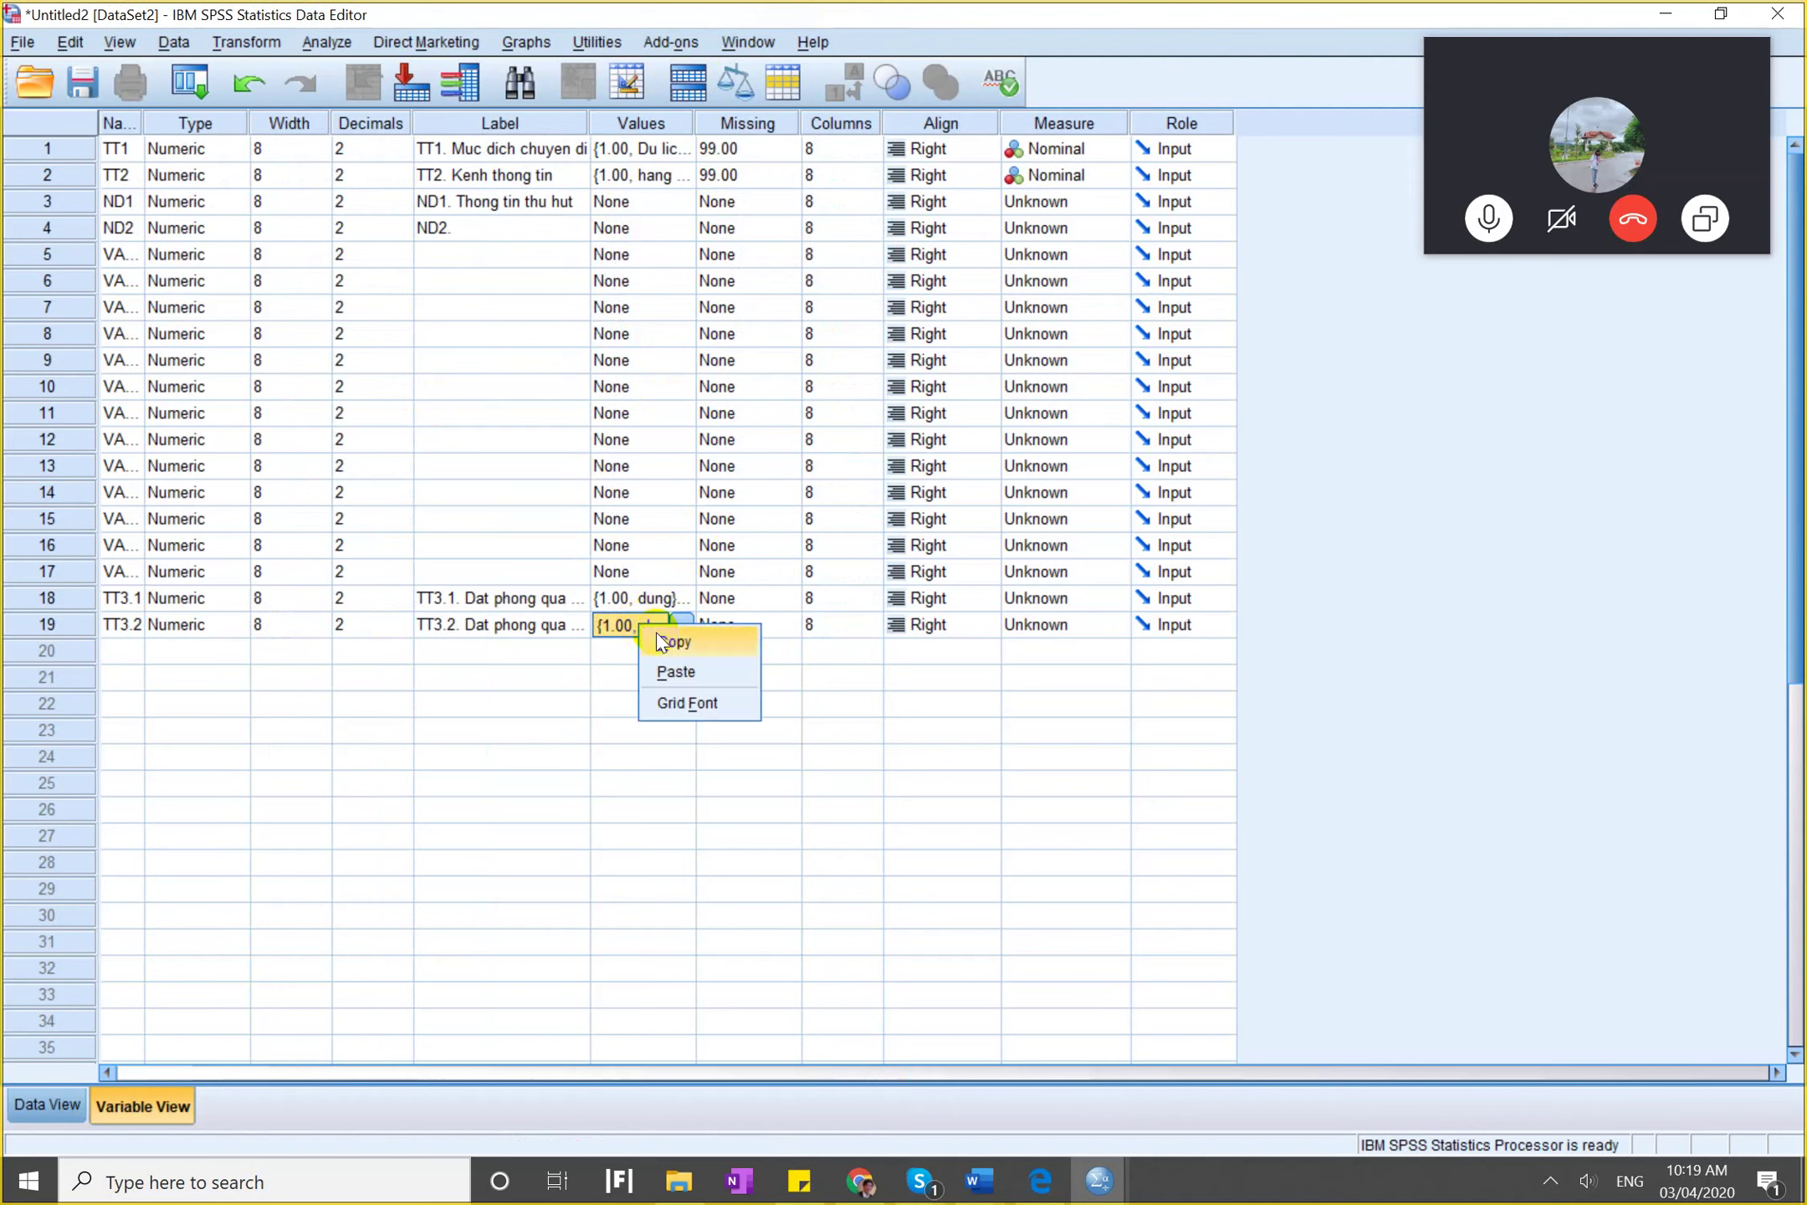
{"action": "left_click", "coordinate": [673, 642]}
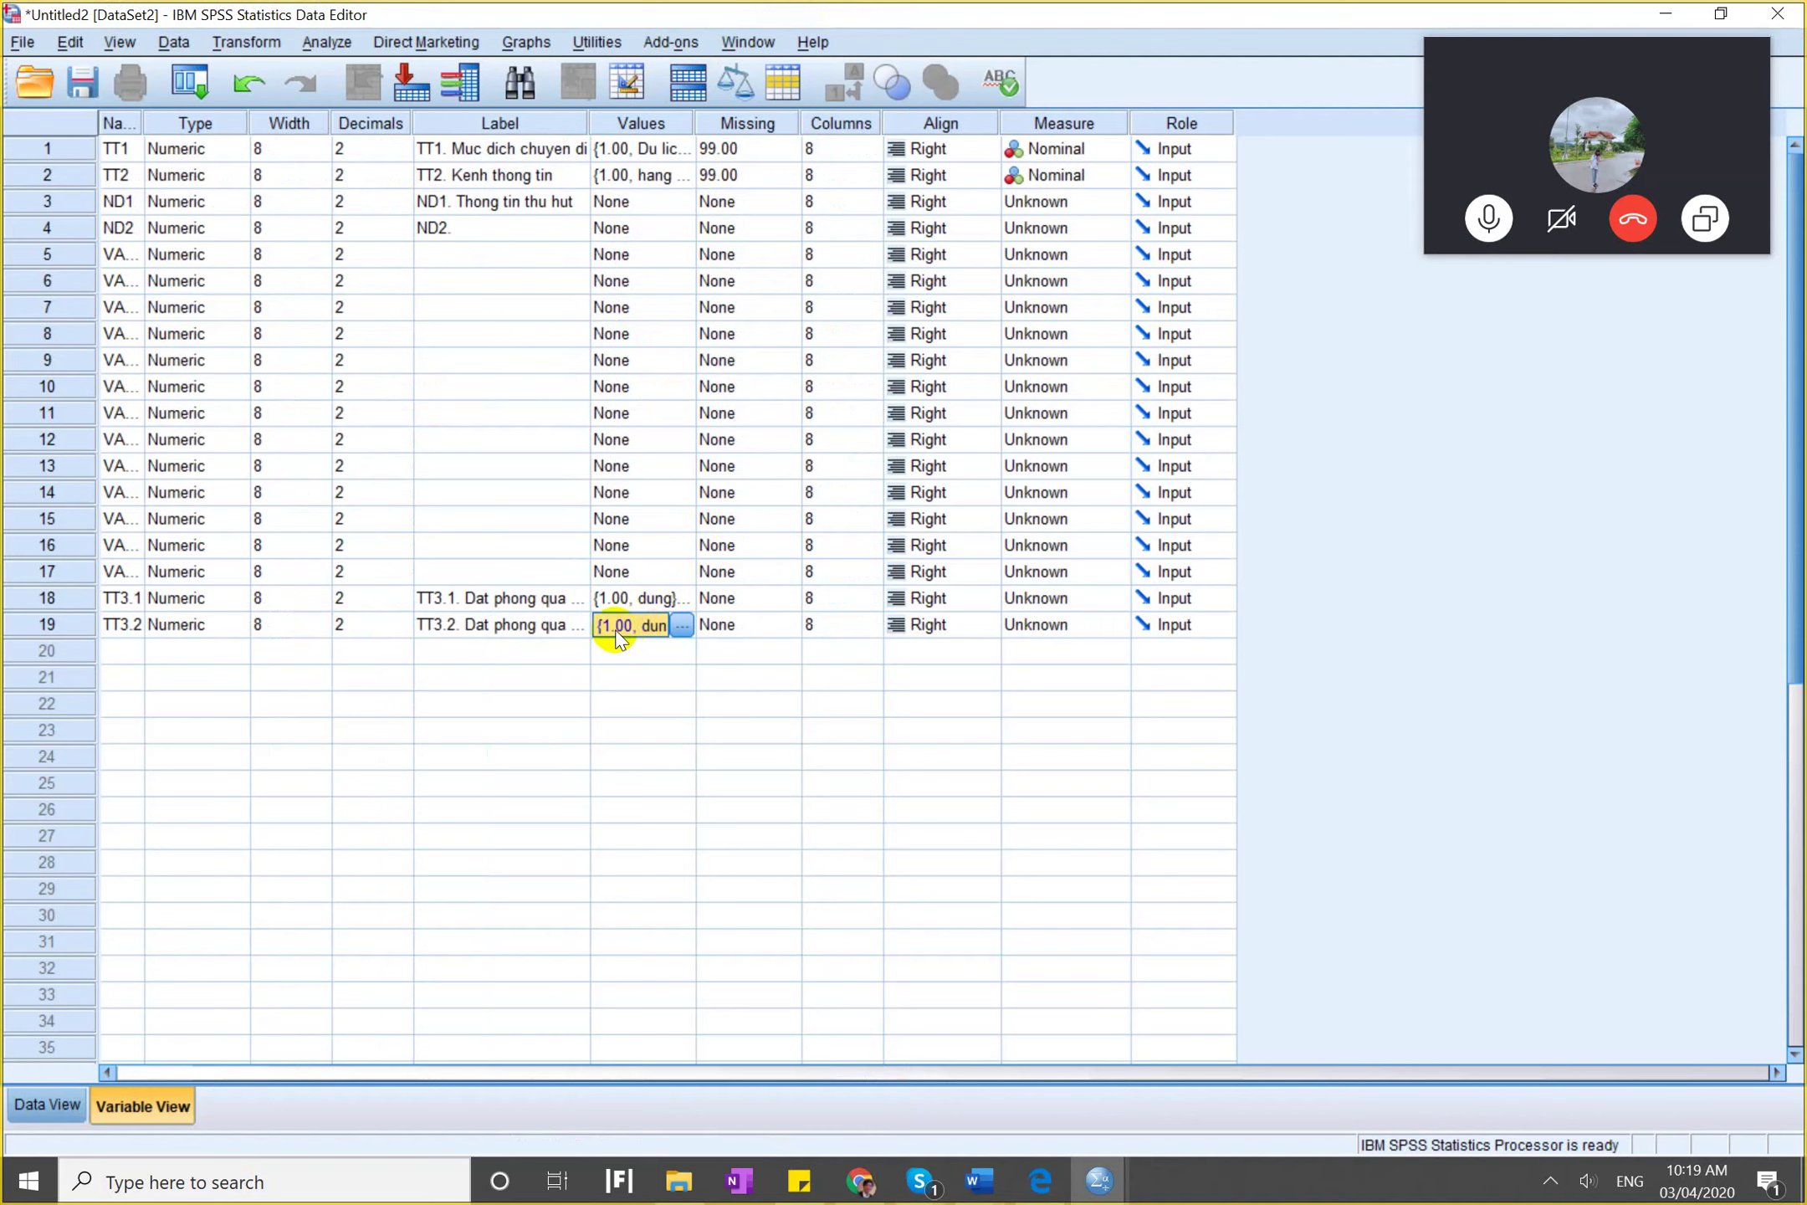
{"action": "right_click", "coordinate": [624, 549]}
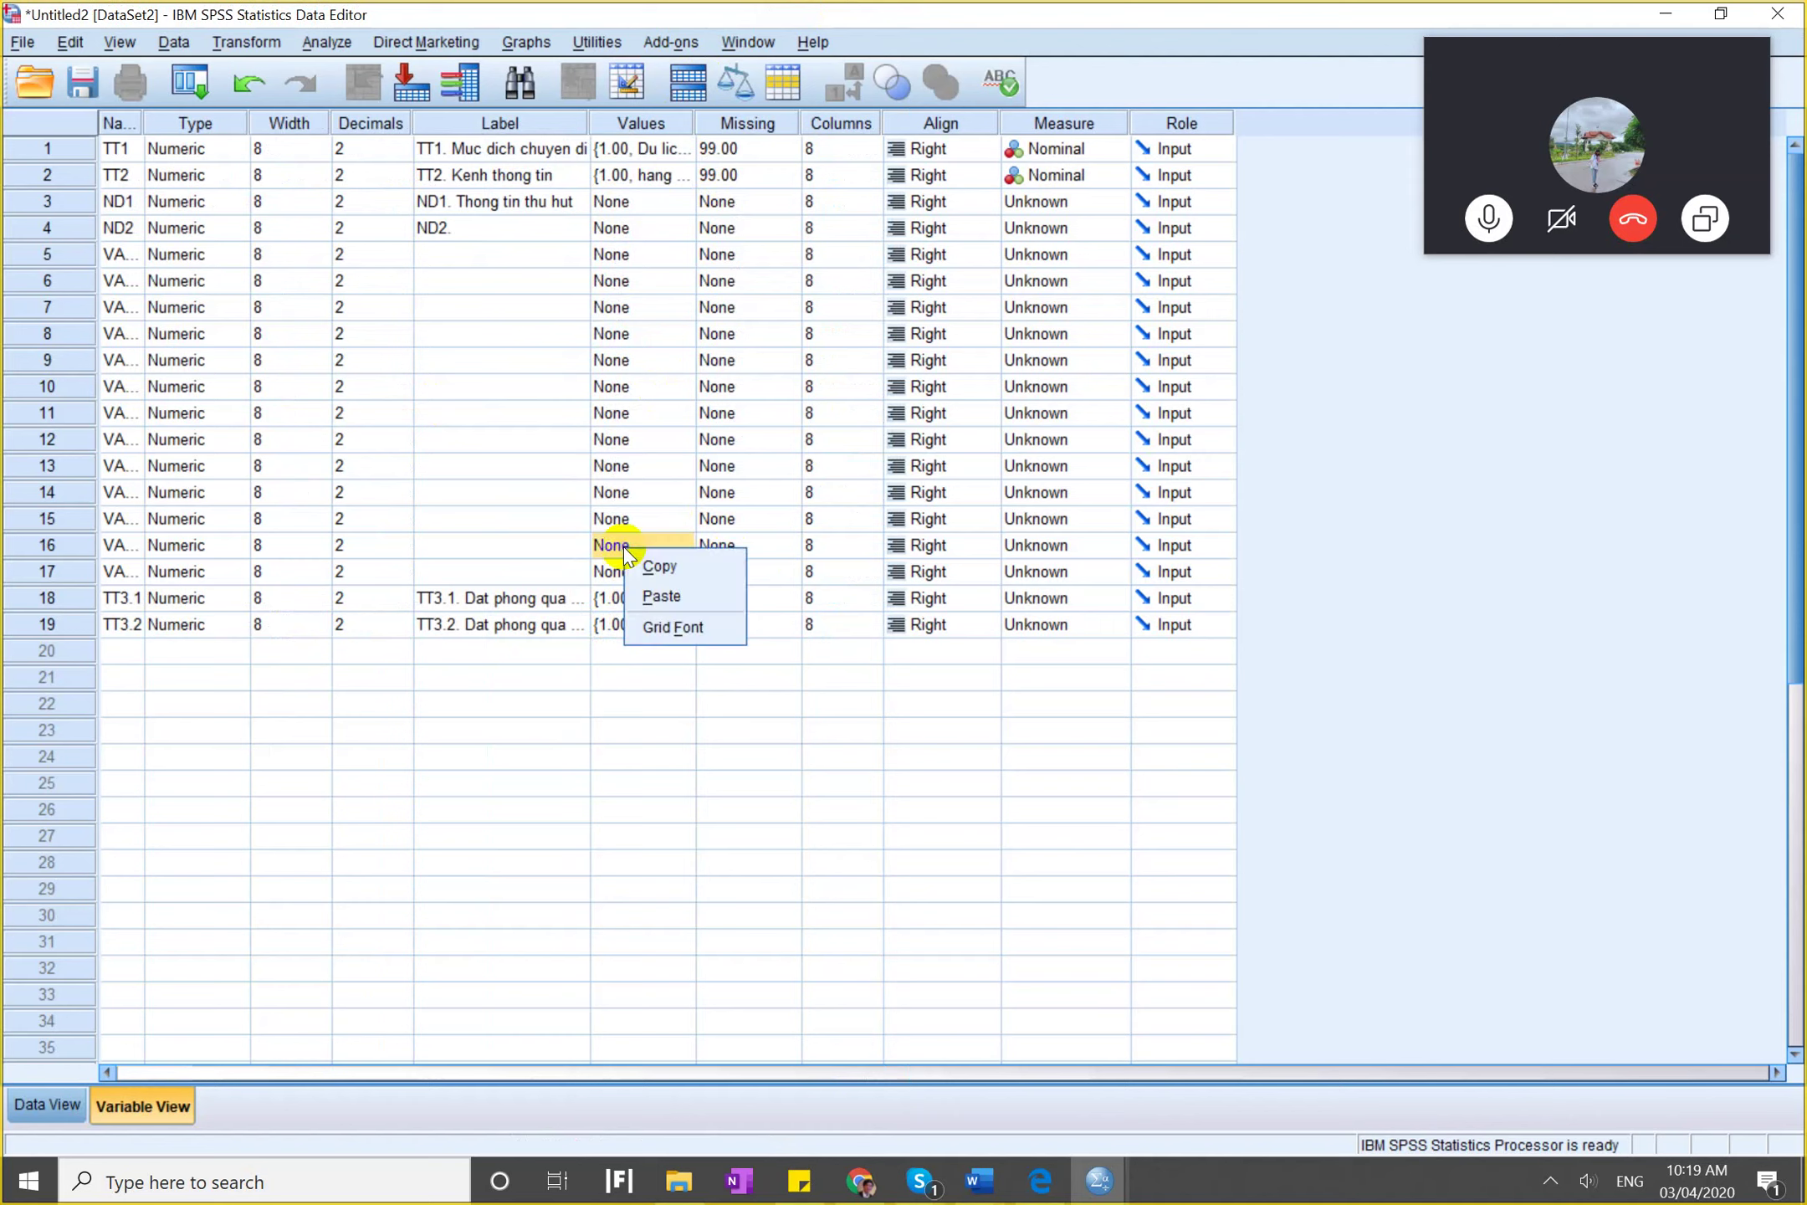
{"action": "left_click", "coordinate": [654, 597]}
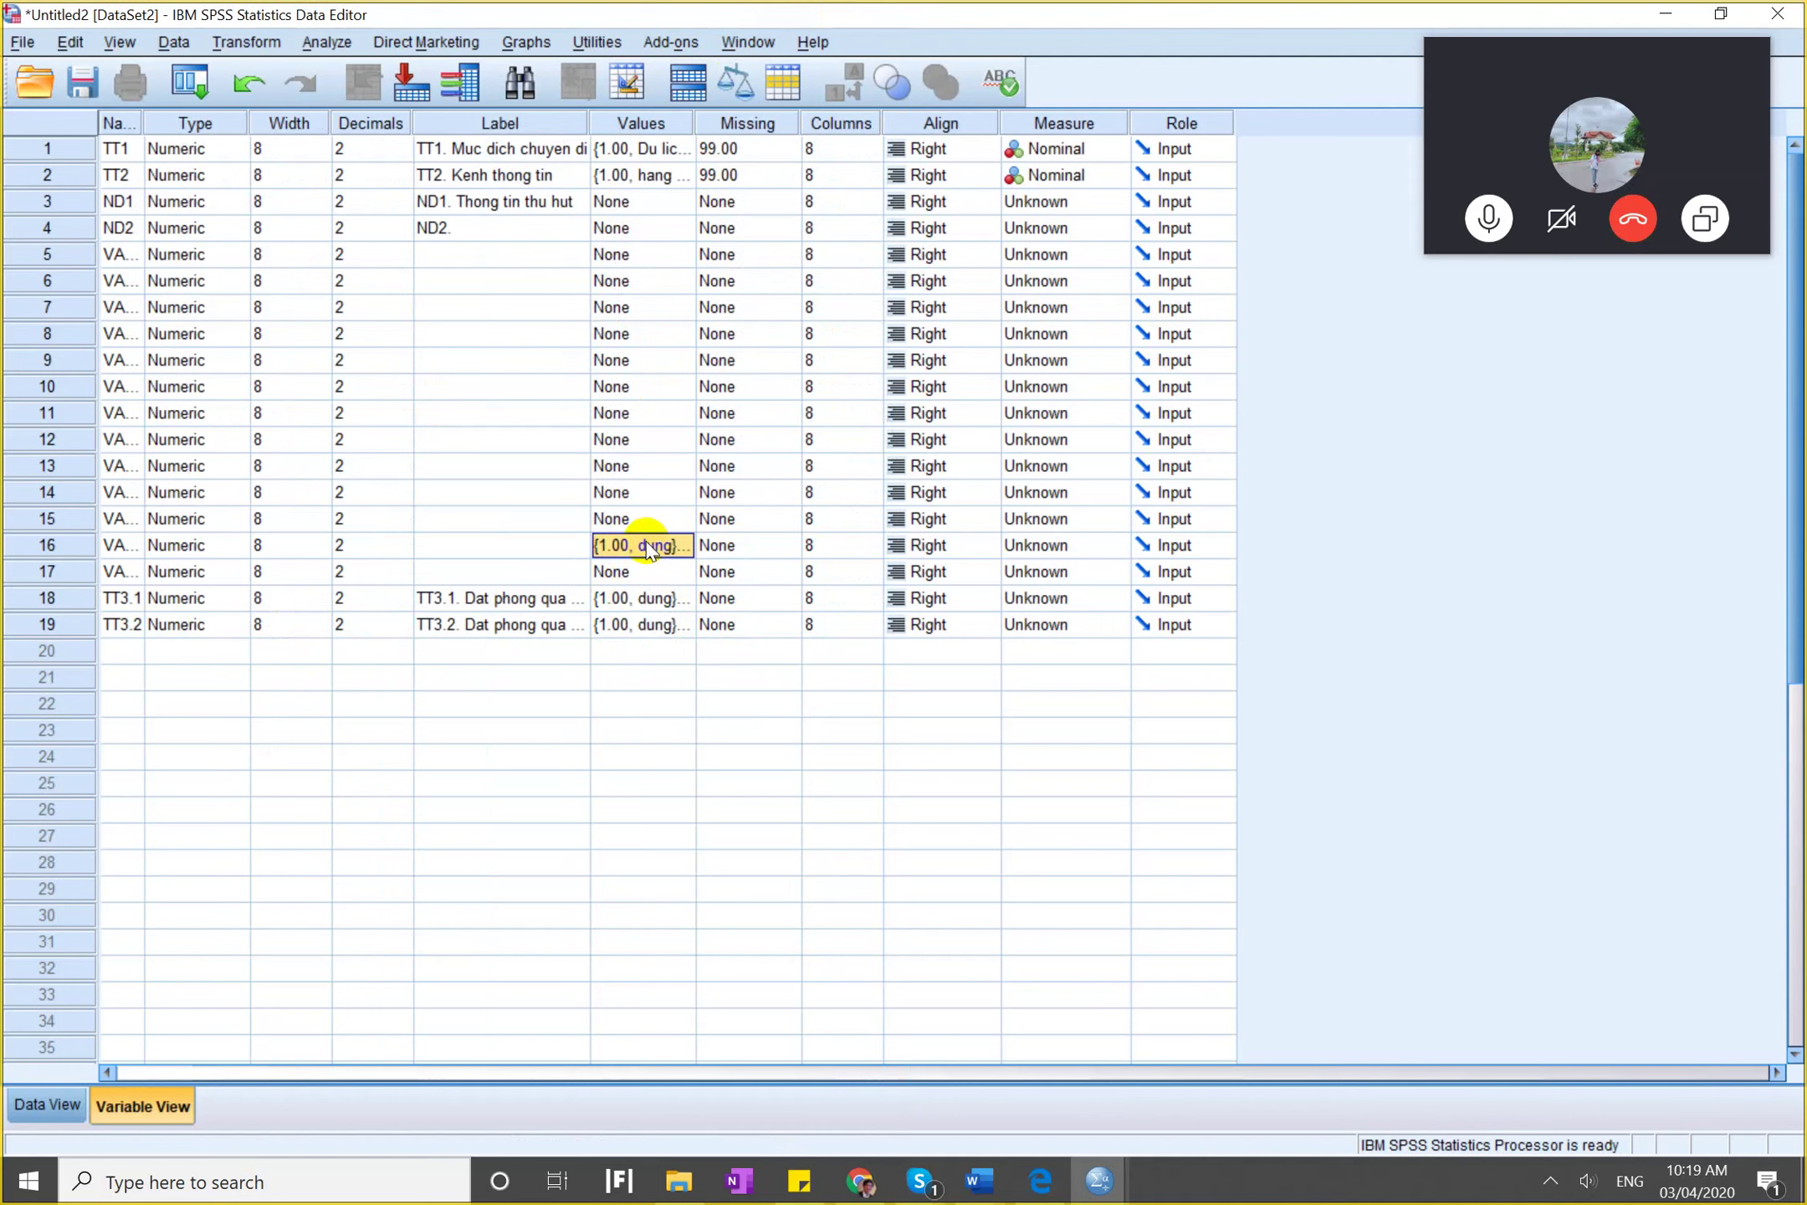
Add the value labels 1 = "Rat khong dong y" and 2 = "khong dong y" to the ND1 variable.
{"action": "left_click", "coordinate": [683, 206]}
{"action": "left_click", "coordinate": [682, 204]}
{"action": "type", "text": "1"}
{"action": "key", "text": "Tab"}
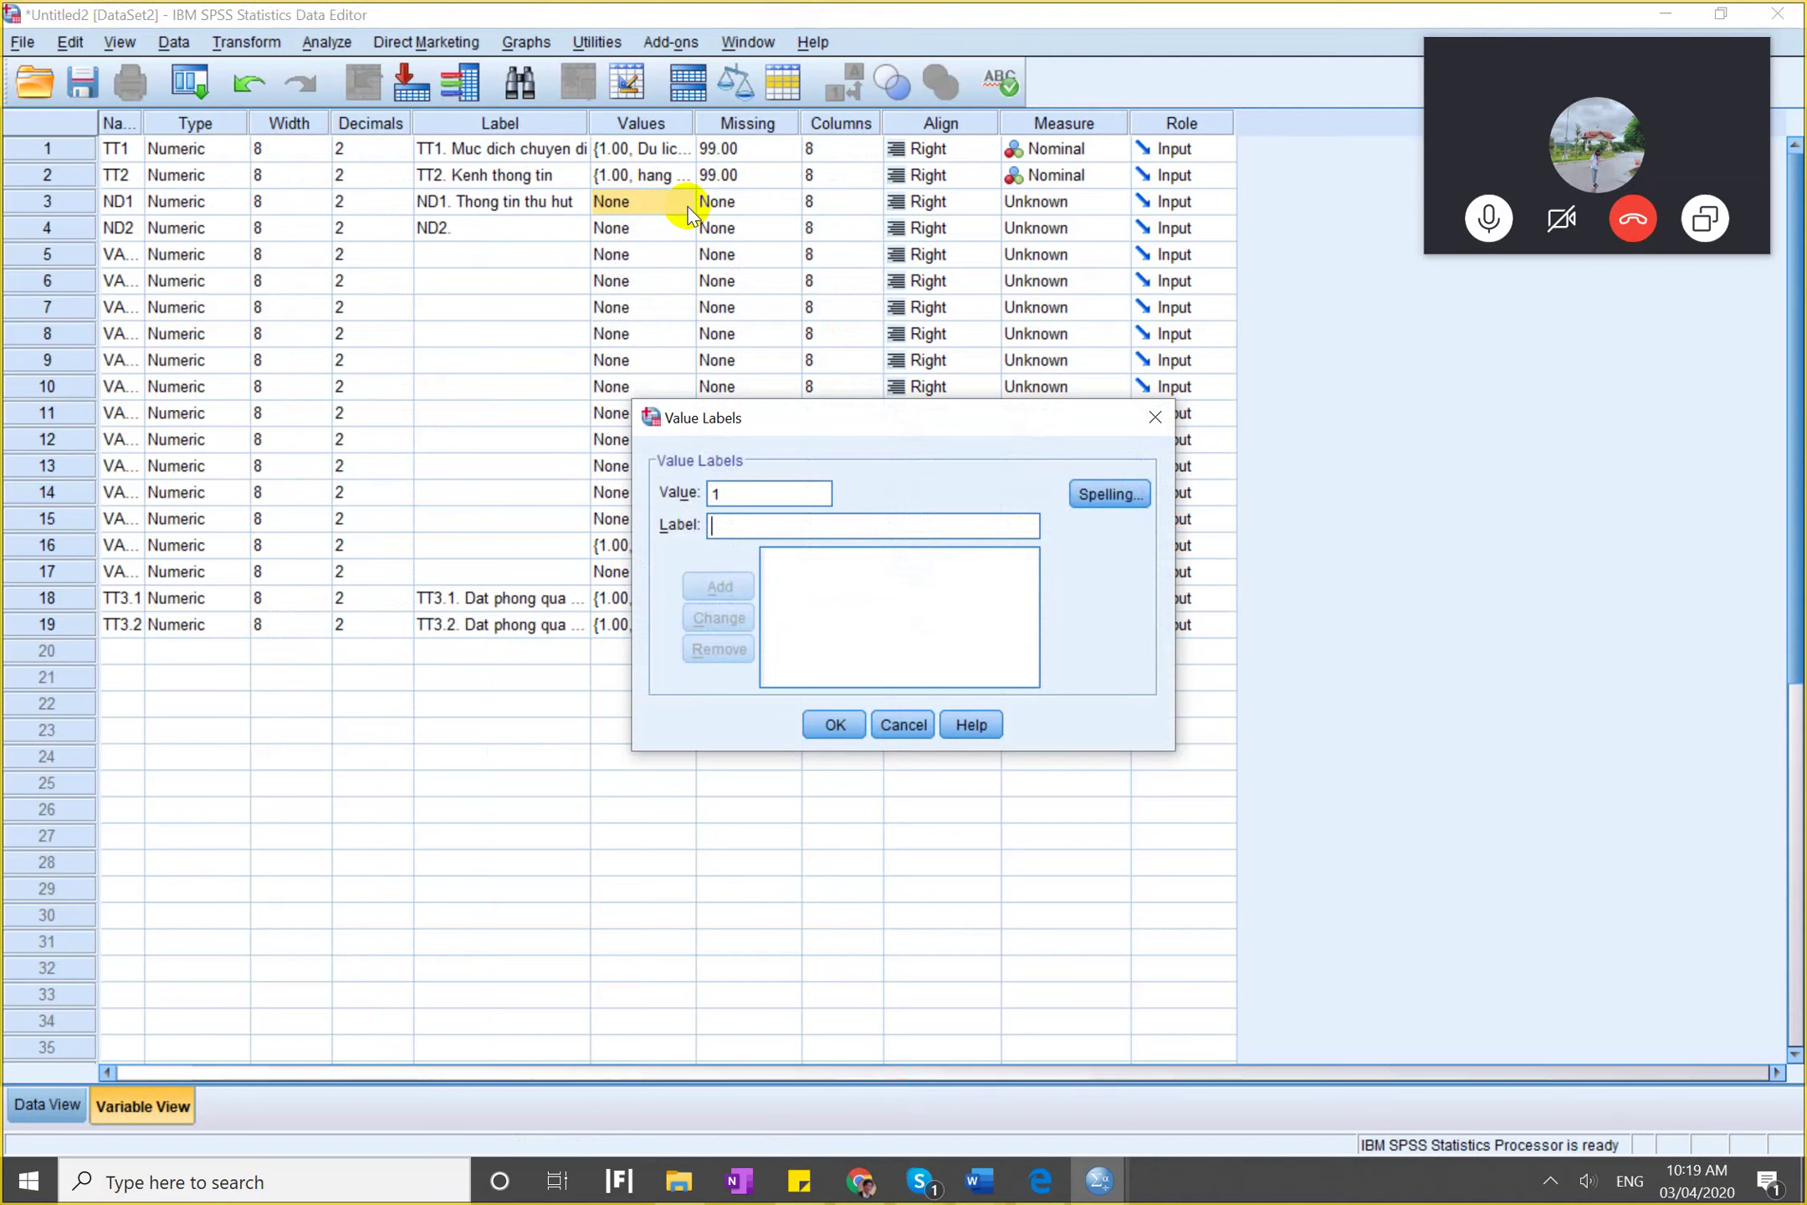
{"action": "type", "text": "Rat khong dong y"}
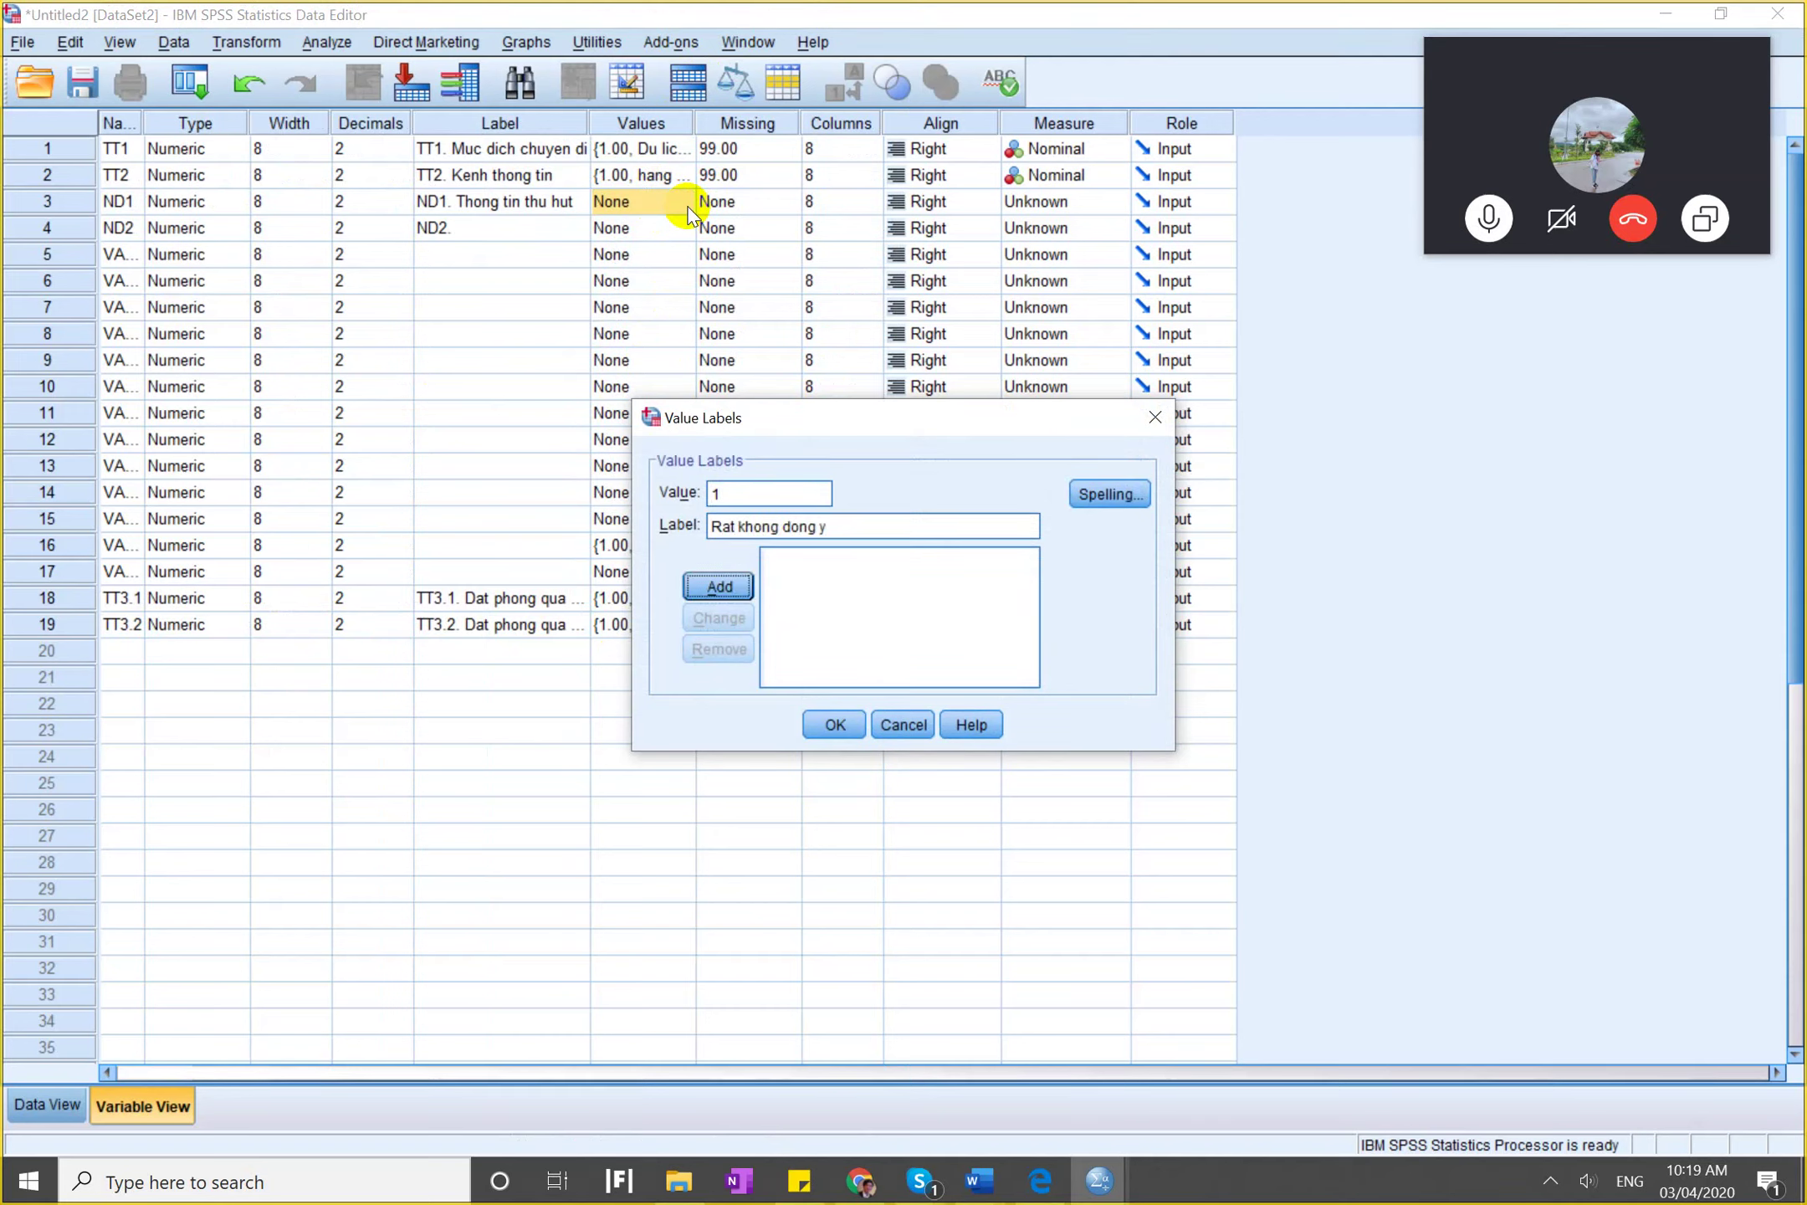
{"action": "key", "text": "Return"}
{"action": "type", "text": "2"}
{"action": "key", "text": "Tab"}
{"action": "type", "text": "khong dong y"}
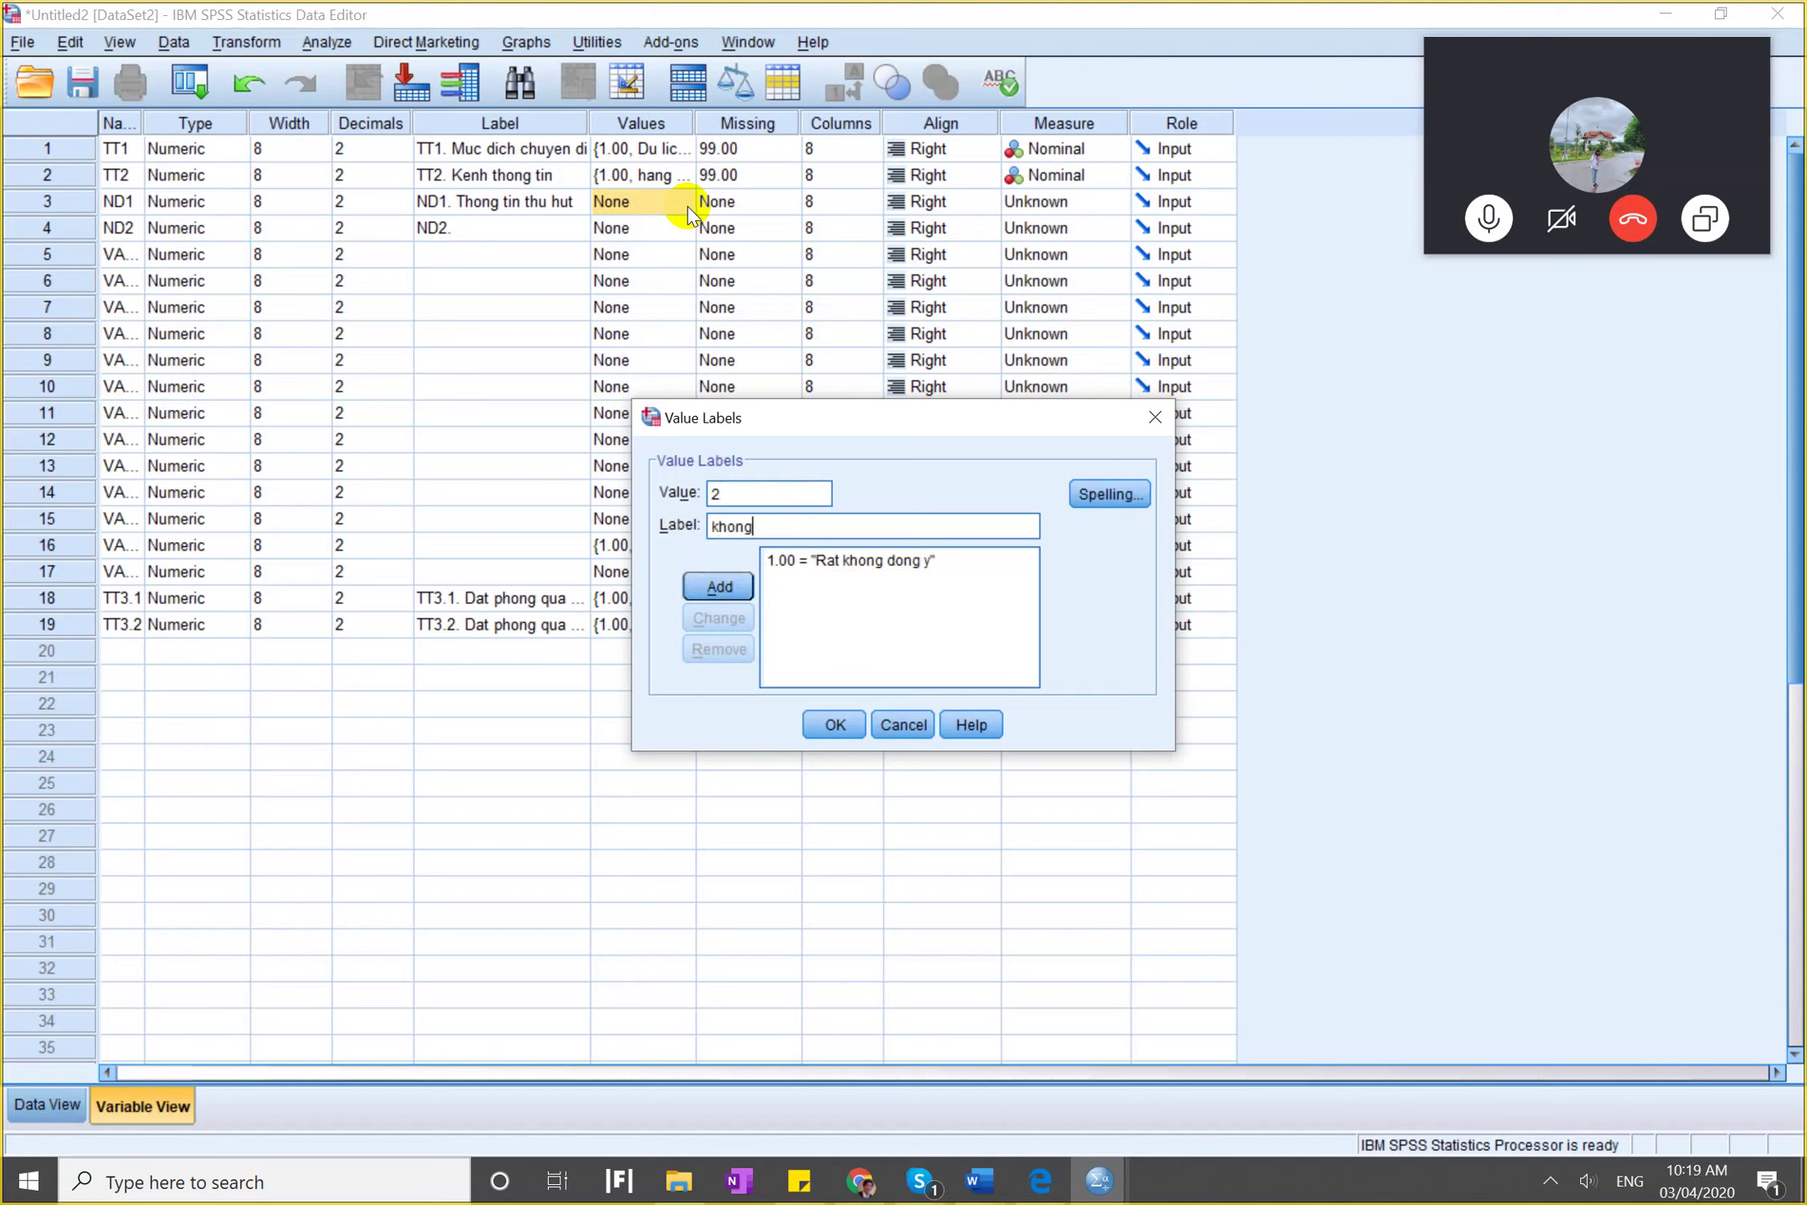
{"action": "key", "text": "Tab"}
{"action": "key", "text": "Return"}
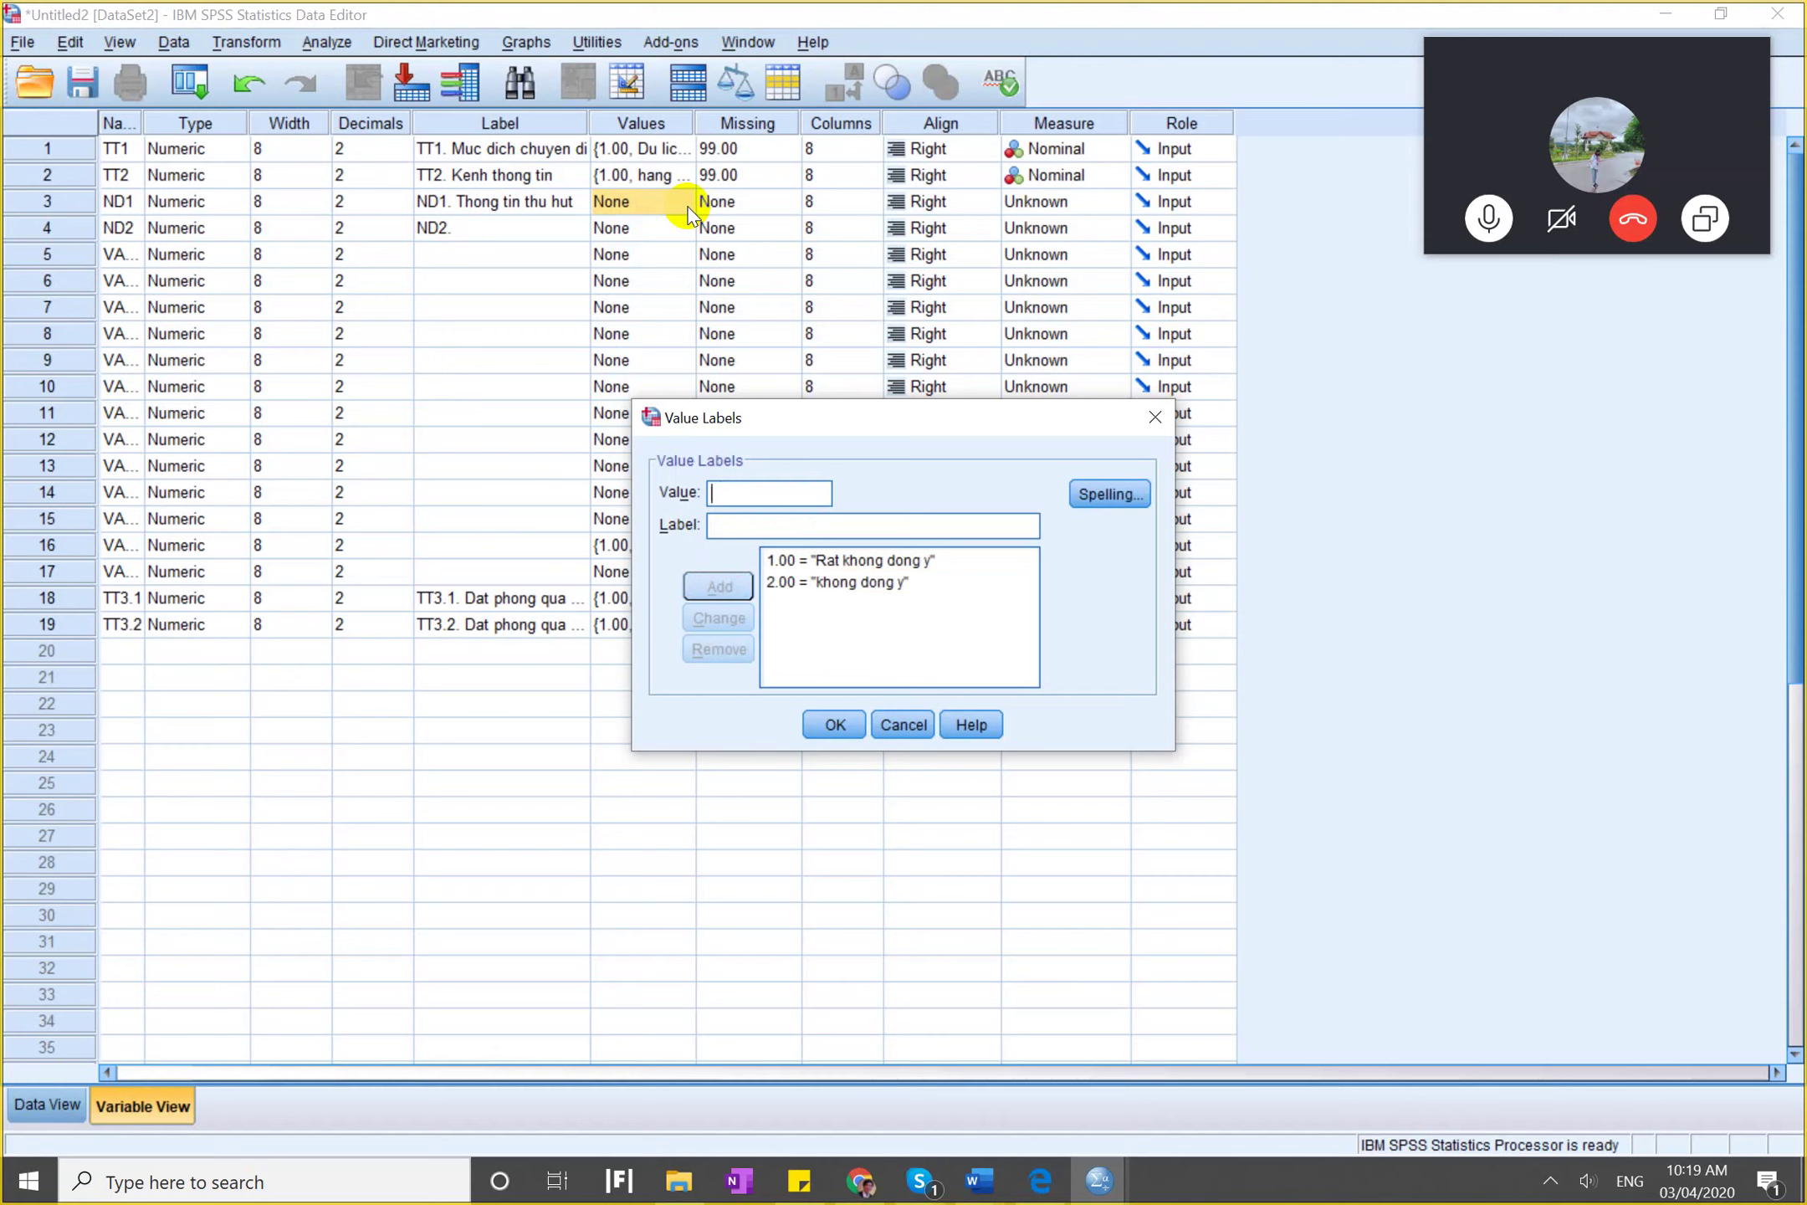
Add the value labels 3 = "trung lap" and 4 = "dong y" to the ND1 variable.
{"action": "type", "text": "3"}
{"action": "key", "text": "Tab"}
{"action": "type", "text": "trung l"}
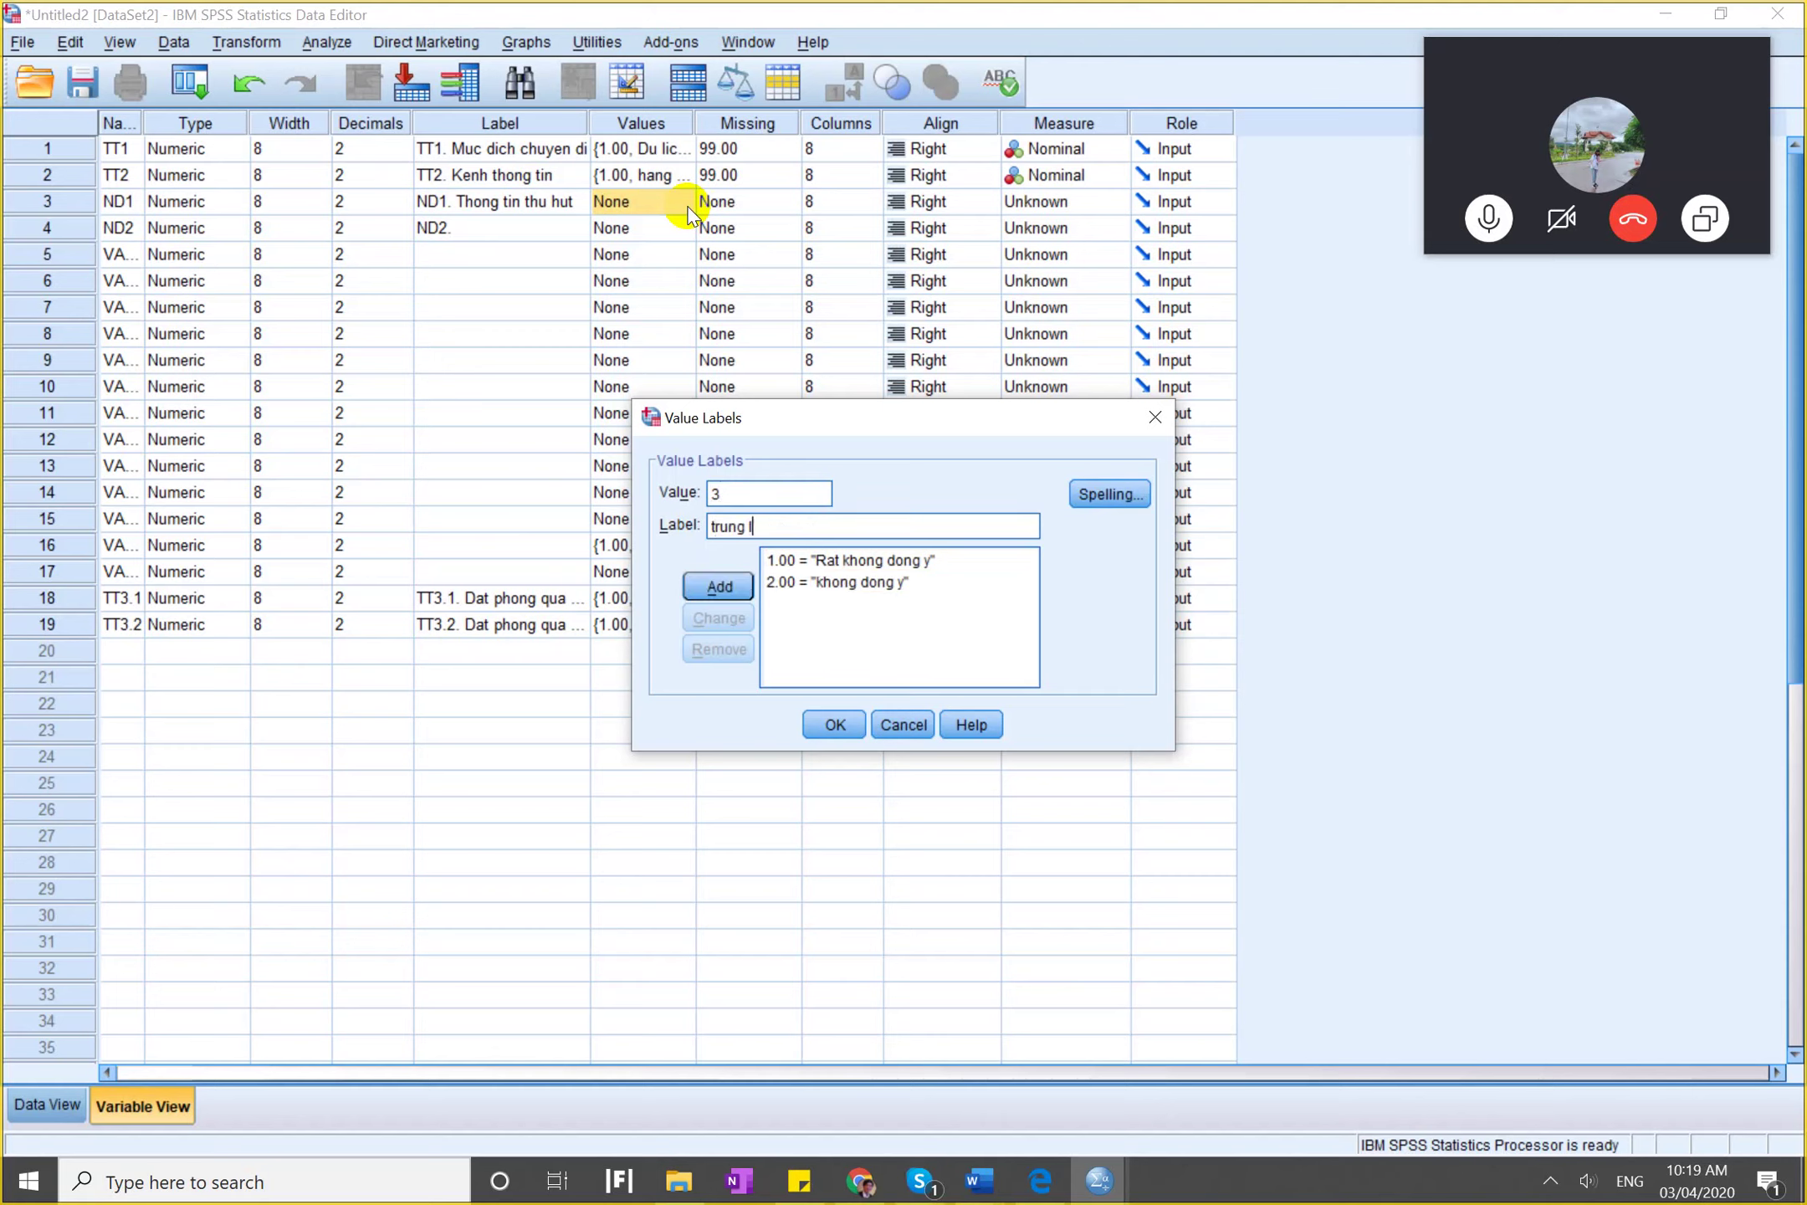
{"action": "type", "text": "ap"}
{"action": "key", "text": "Return"}
{"action": "type", "text": "4"}
{"action": "key", "text": "Tab"}
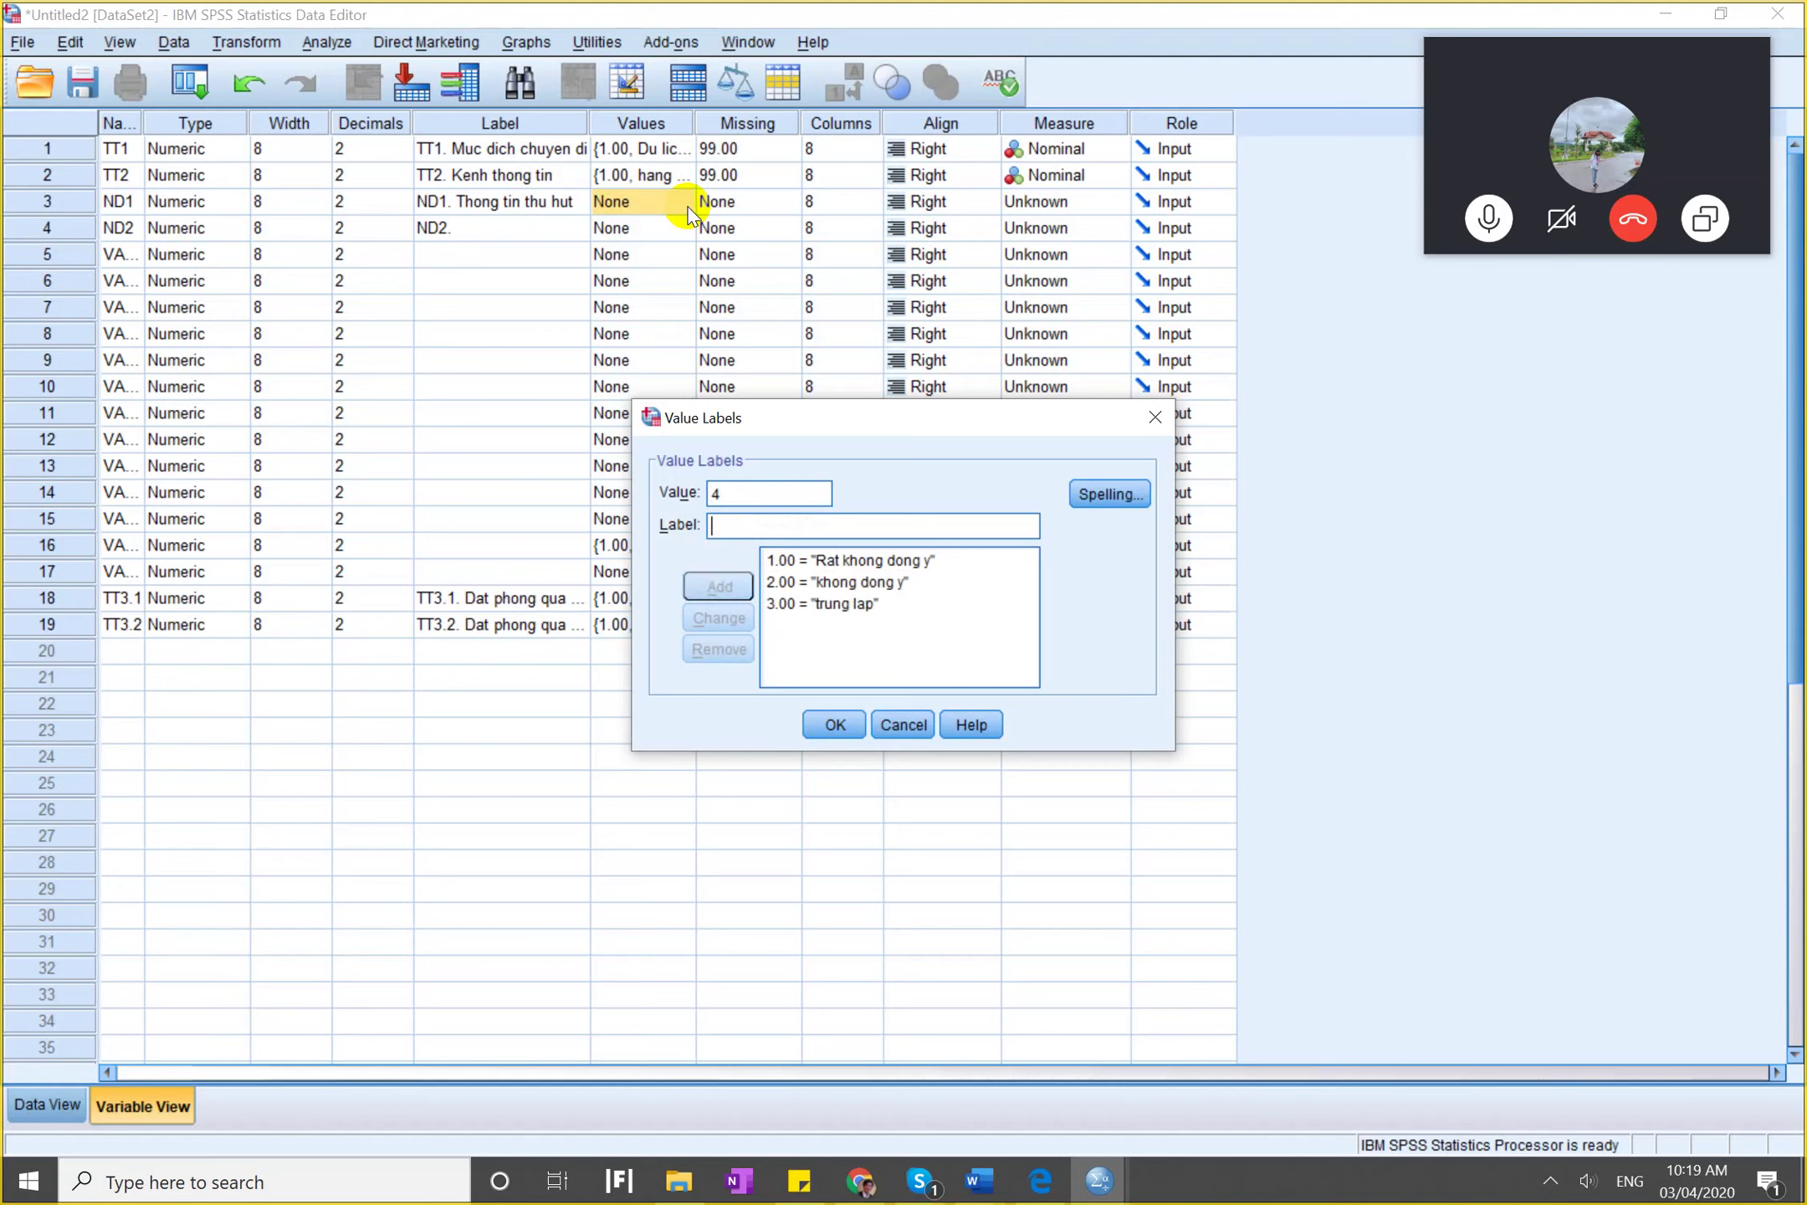
{"action": "type", "text": "dong y"}
{"action": "key", "text": "Return"}
Add the value labels 5 = "rat dong y" and 99 = "khong tra loi" to ND1 and accept the value labels.
{"action": "type", "text": "5"}
{"action": "key", "text": "Tab"}
{"action": "type", "text": "rat dong y"}
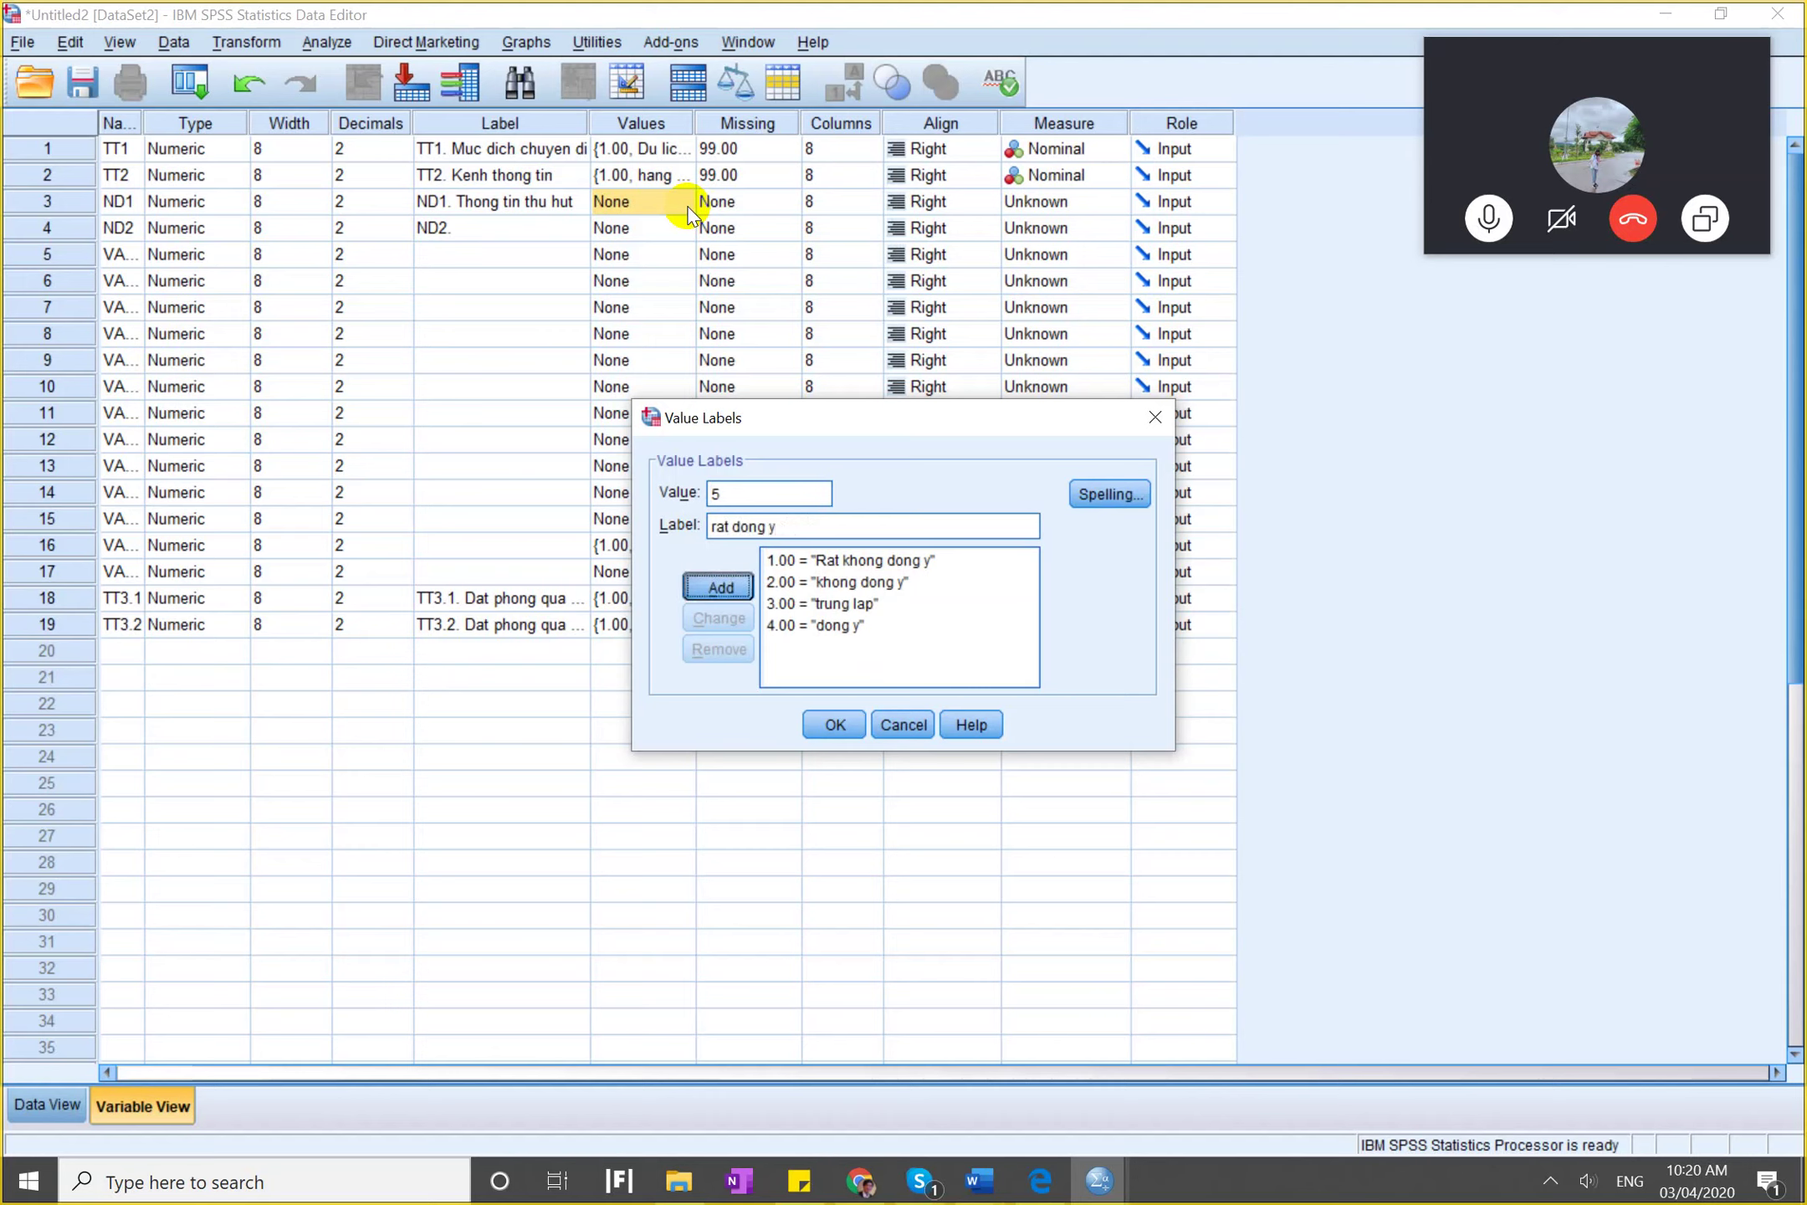
{"action": "key", "text": "Return"}
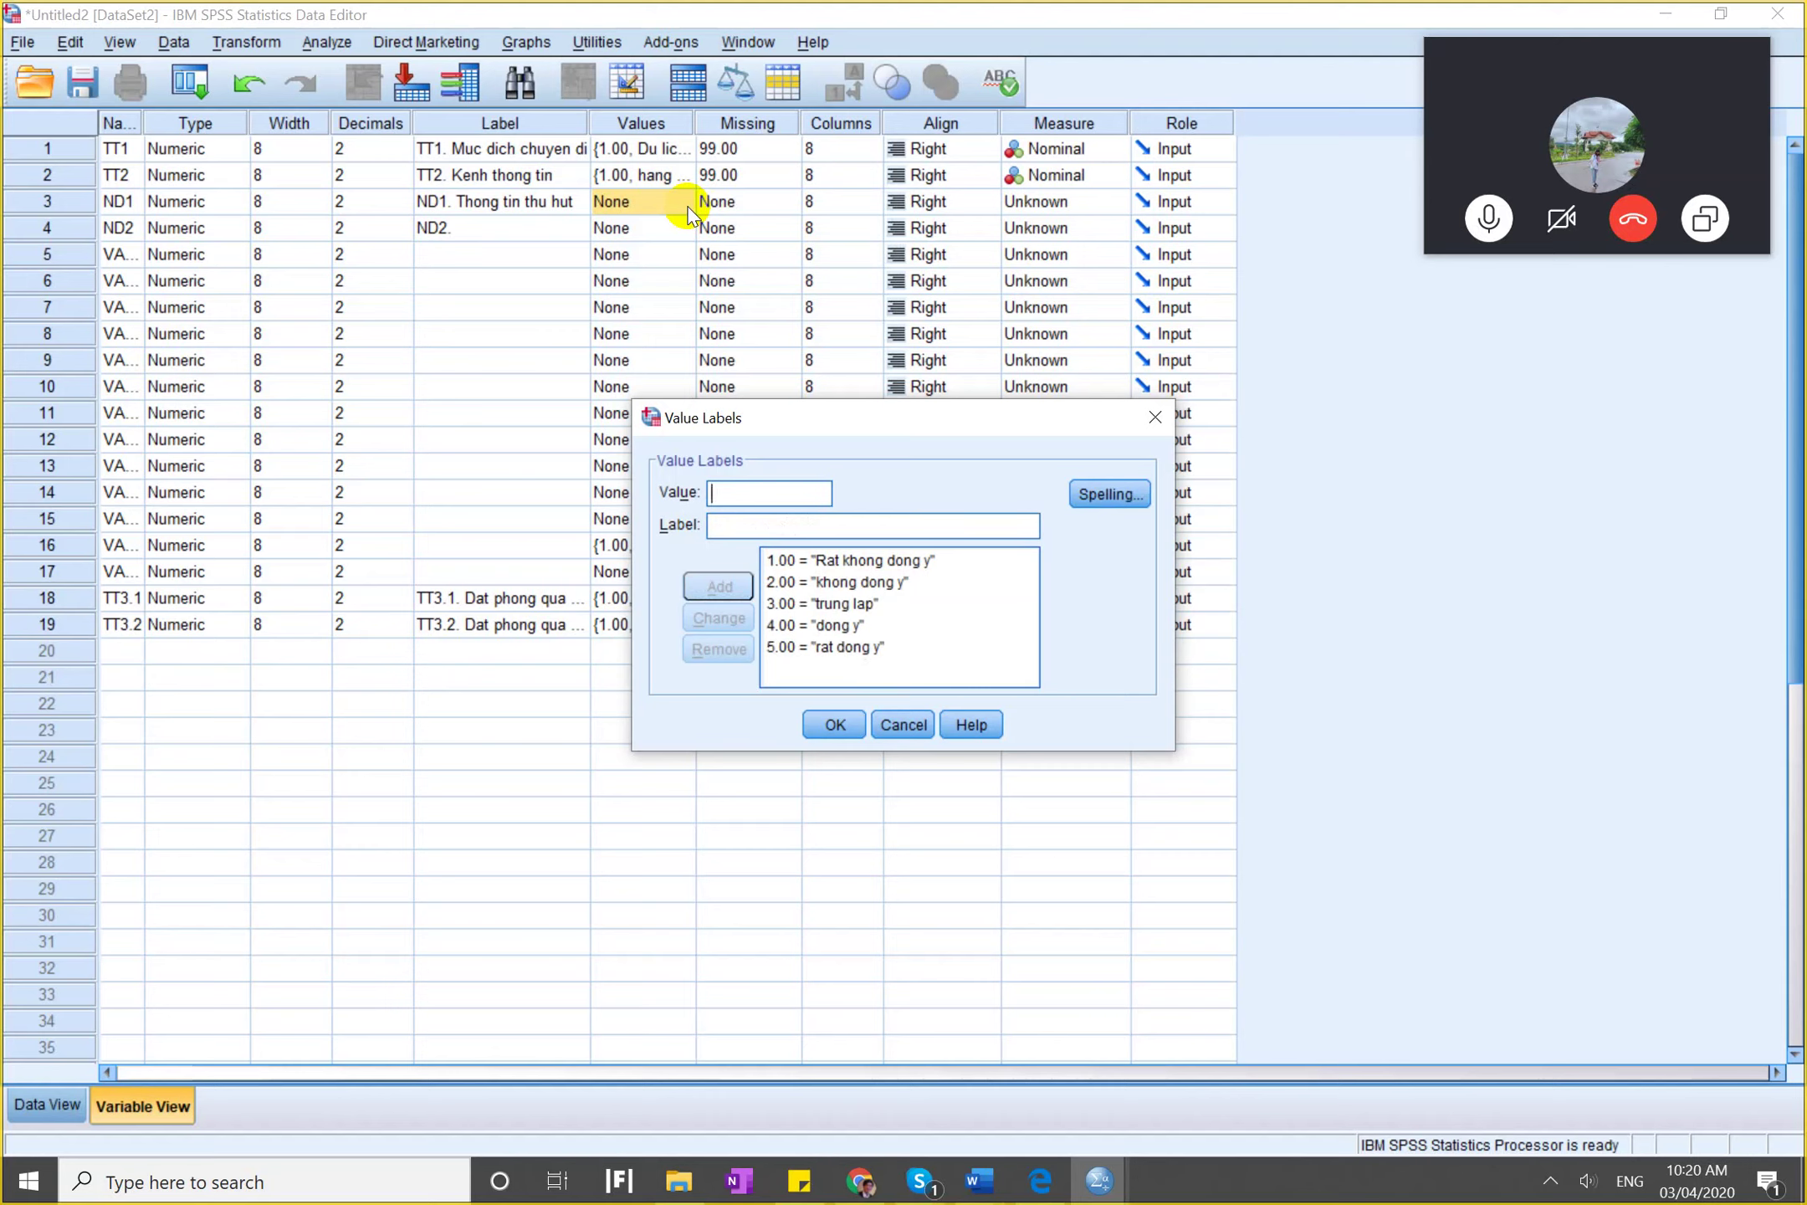
{"action": "type", "text": "99"}
{"action": "key", "text": "Tab"}
{"action": "type", "text": "khong"}
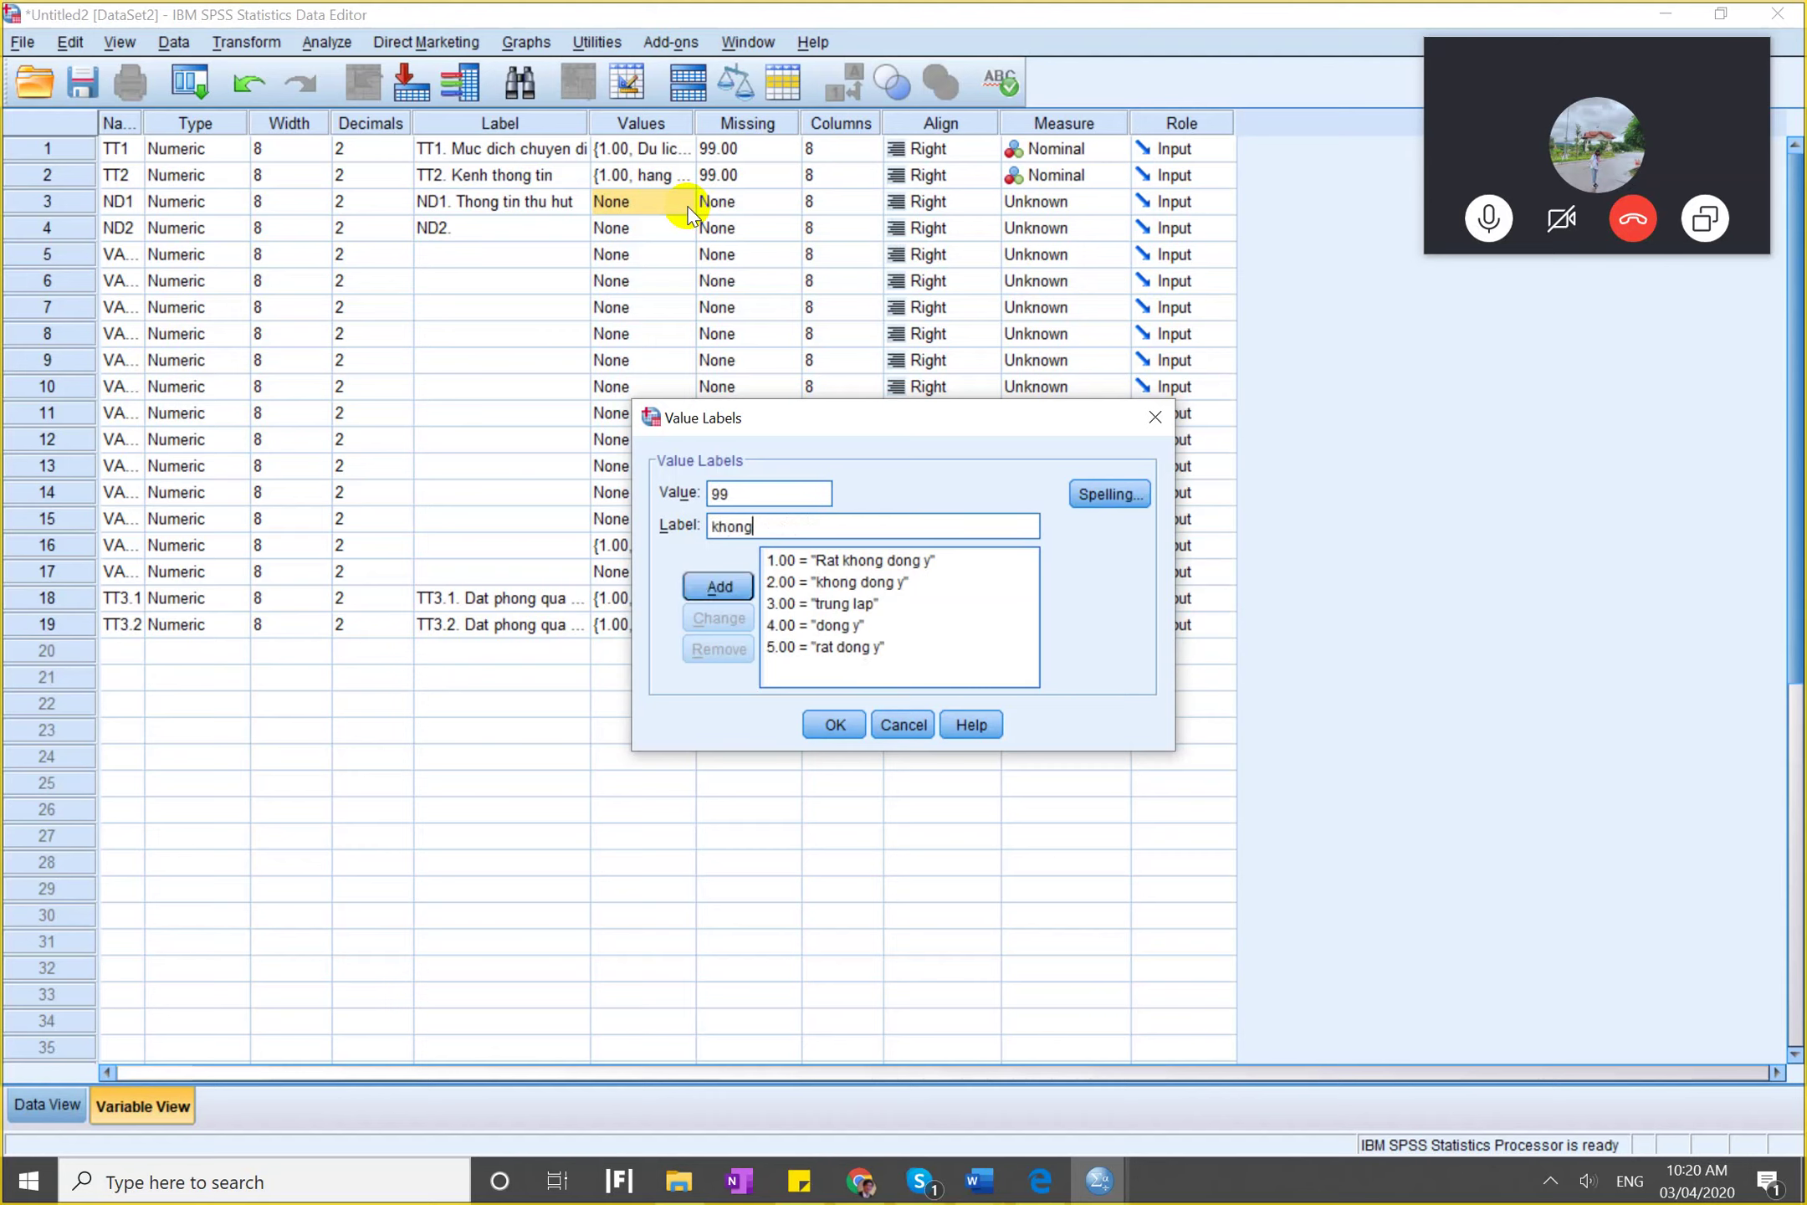
{"action": "type", "text": " tra loi"}
{"action": "key", "text": "Tab"}
{"action": "key", "text": "Return"}
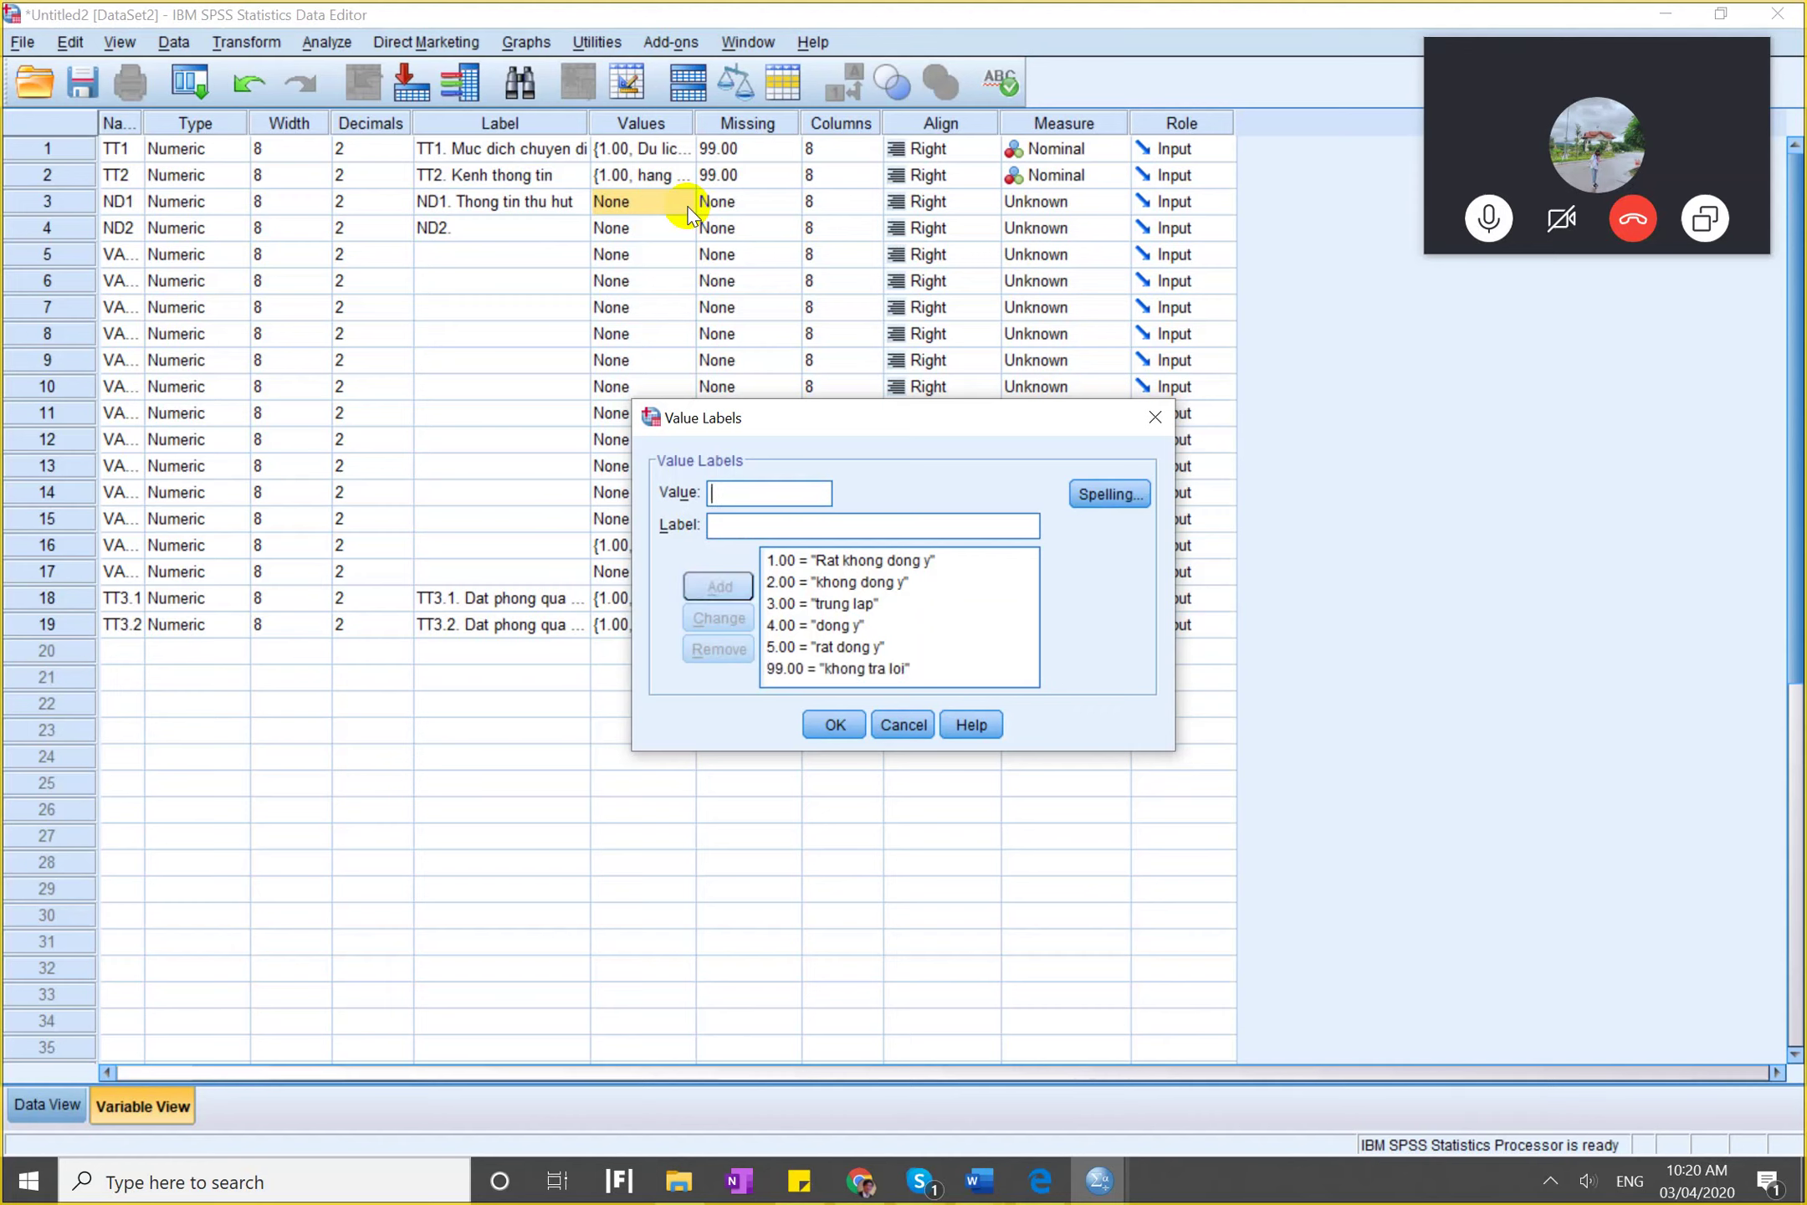
{"action": "left_click", "coordinate": [824, 725]}
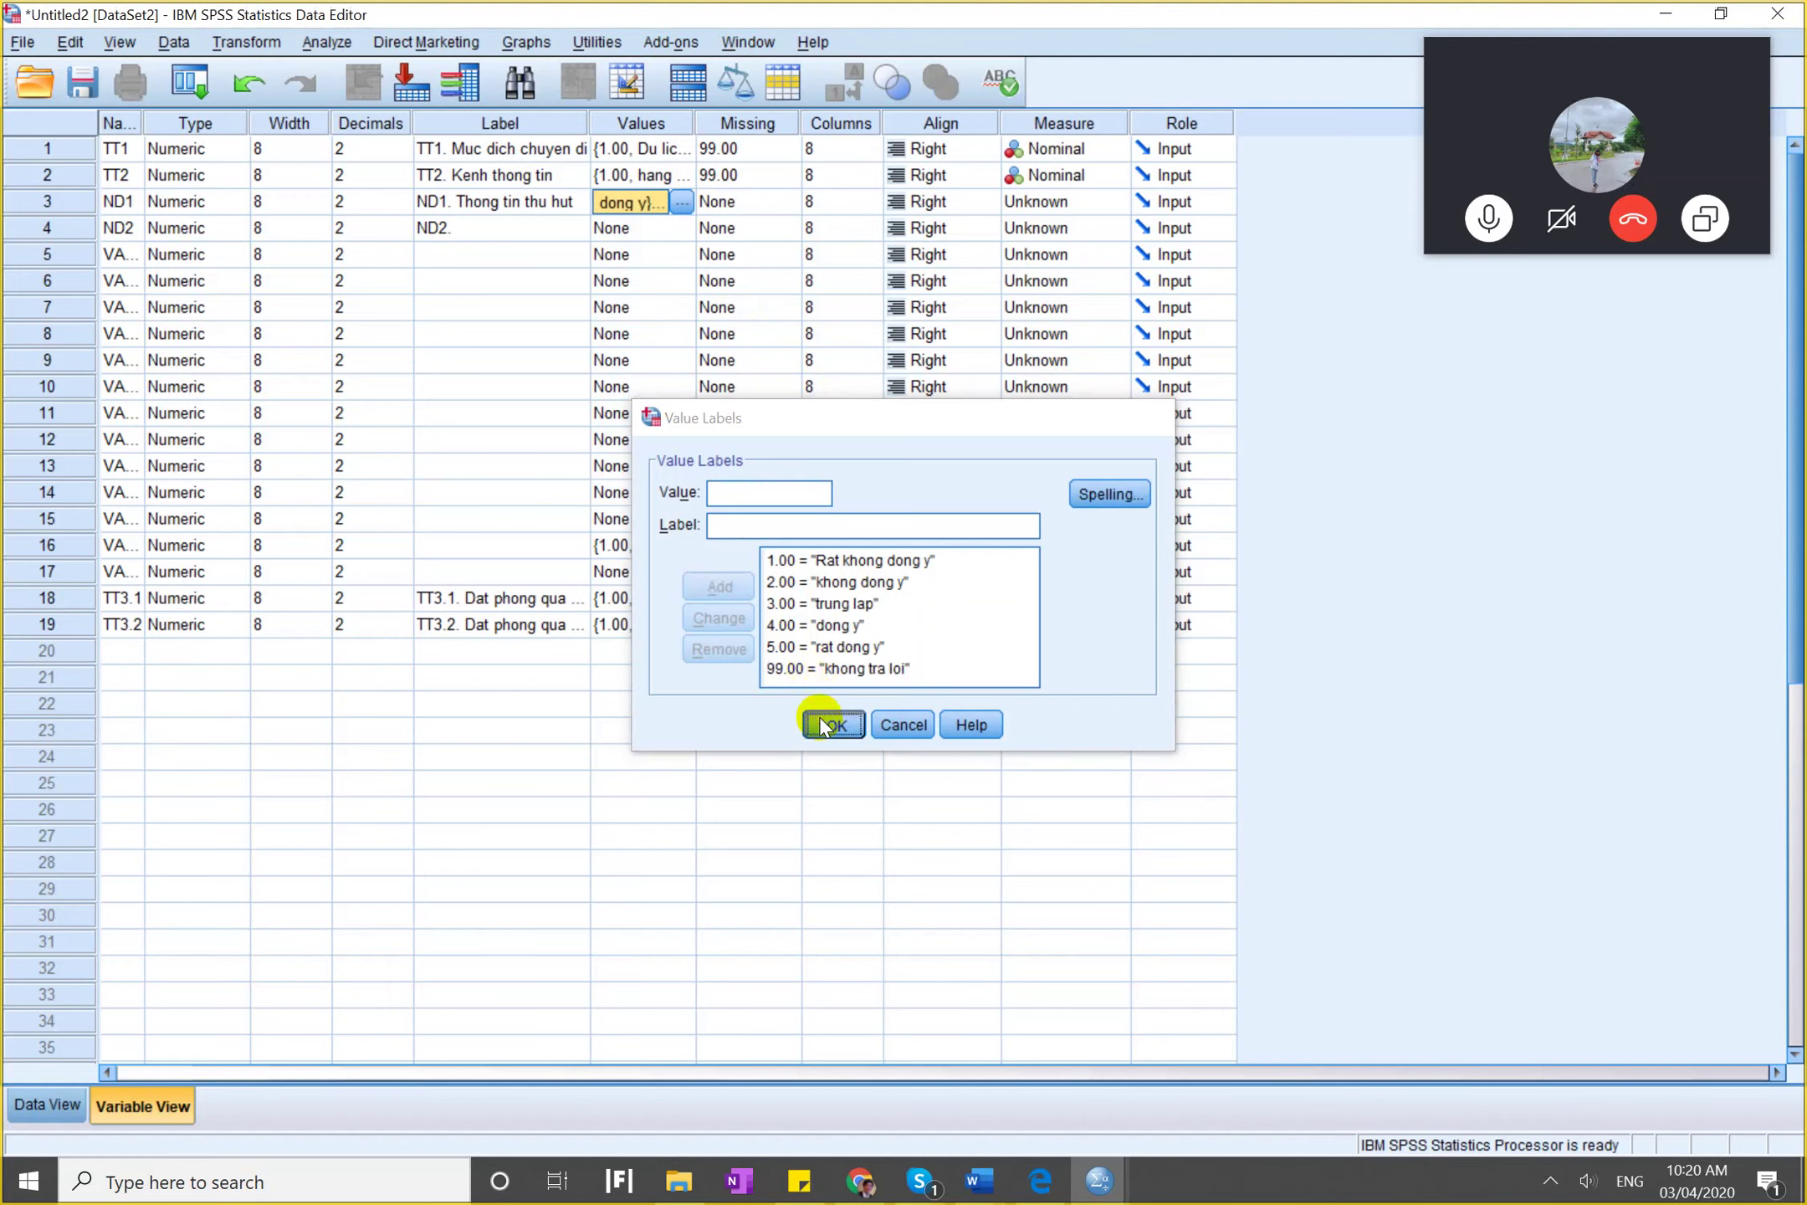
Copy the ND1 value labels to the ND2 variable.
{"action": "right_click", "coordinate": [642, 209]}
{"action": "left_click", "coordinate": [665, 219]}
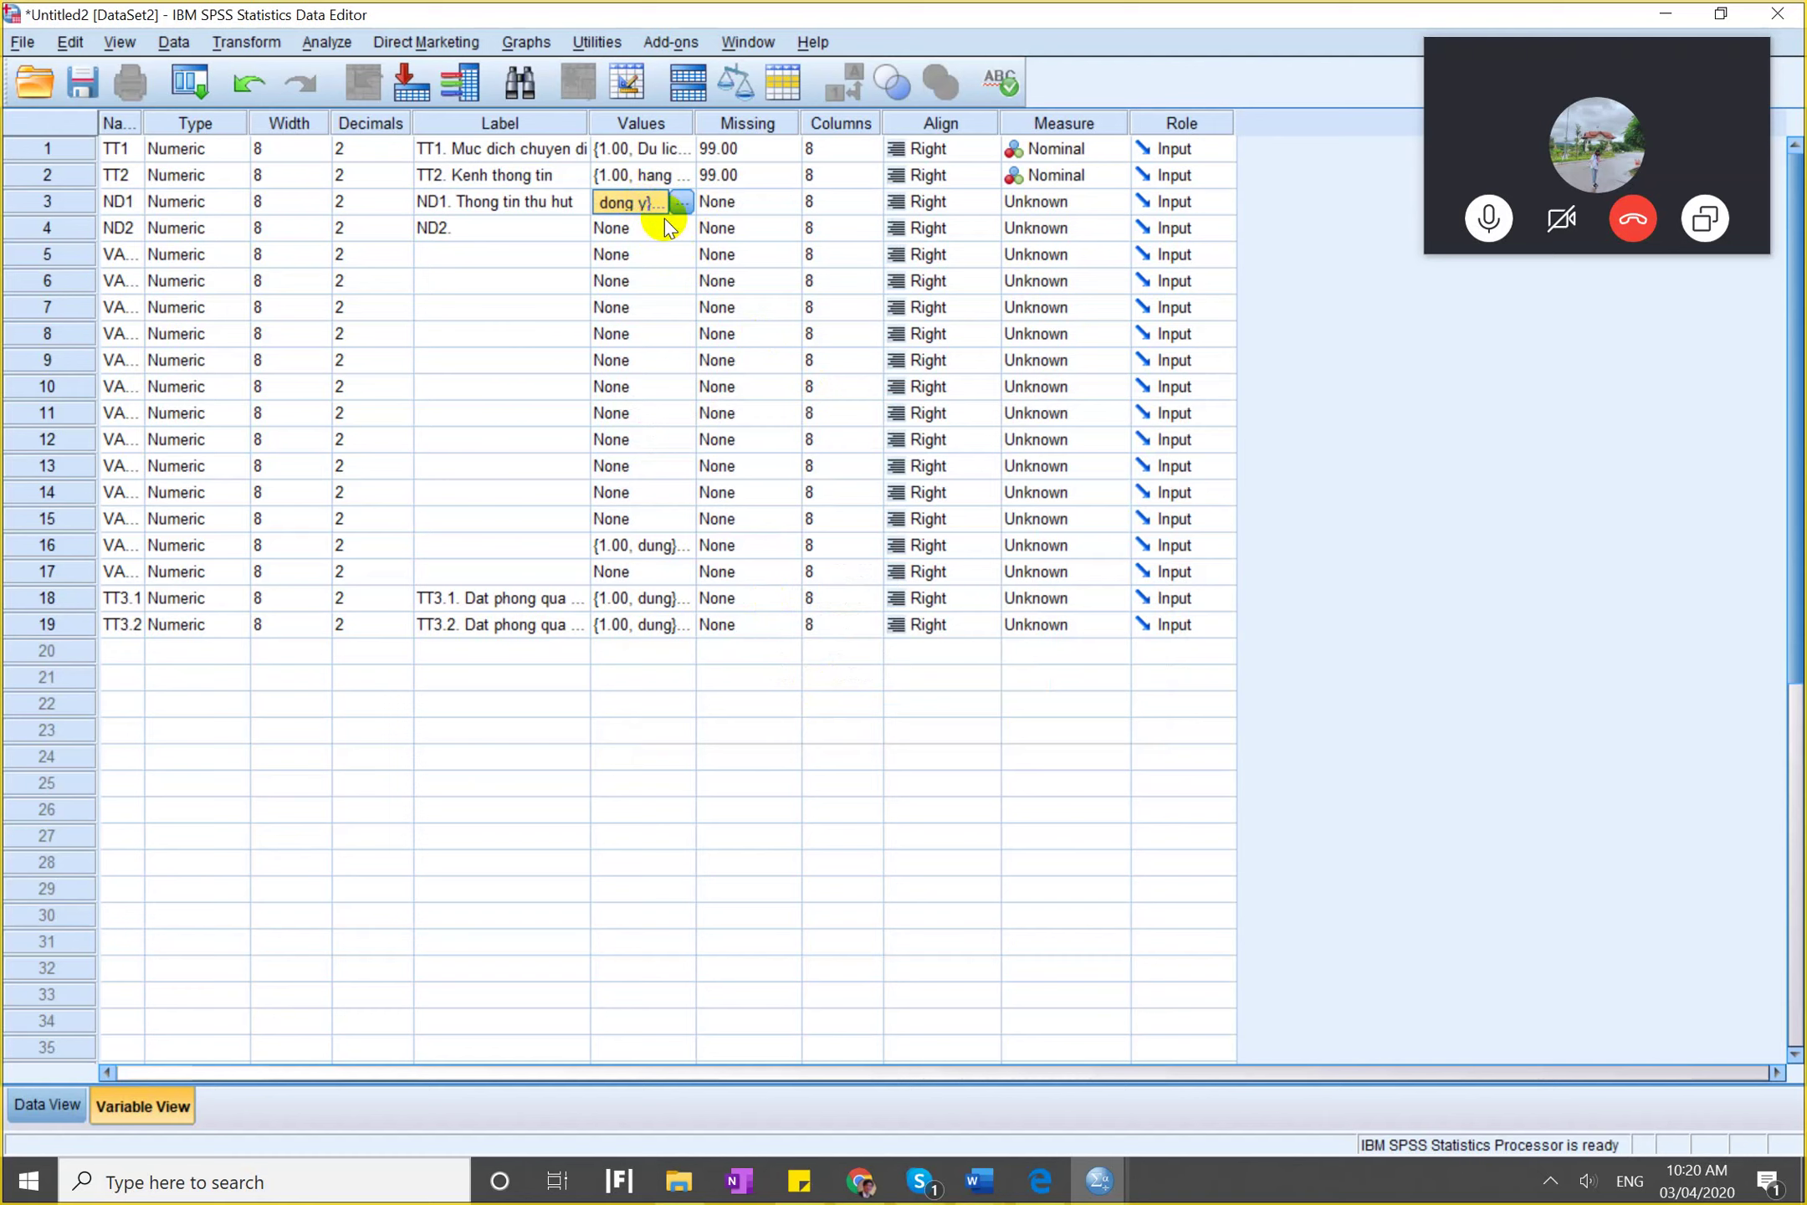
{"action": "left_click", "coordinate": [616, 233]}
{"action": "key", "text": "ctrl+v"}
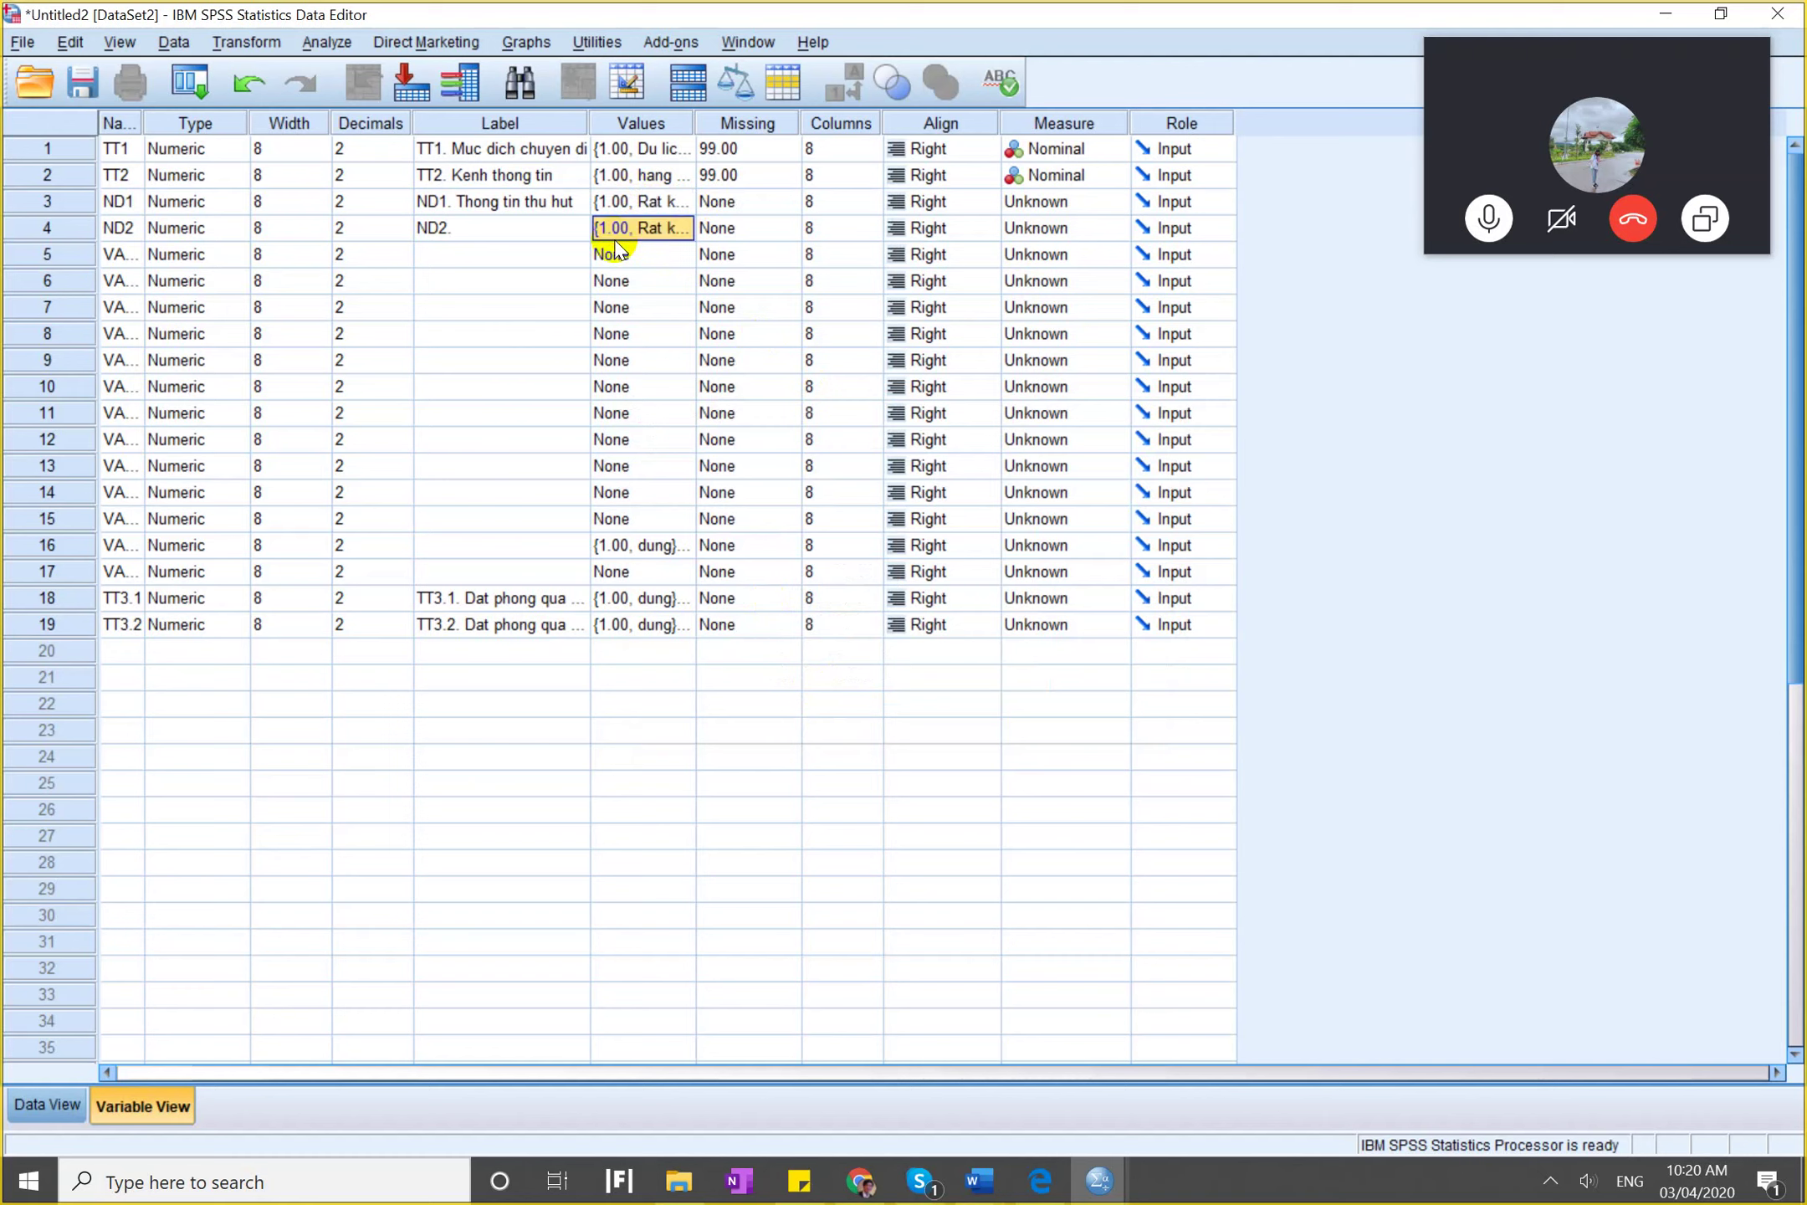
{"action": "left_click", "coordinate": [621, 281]}
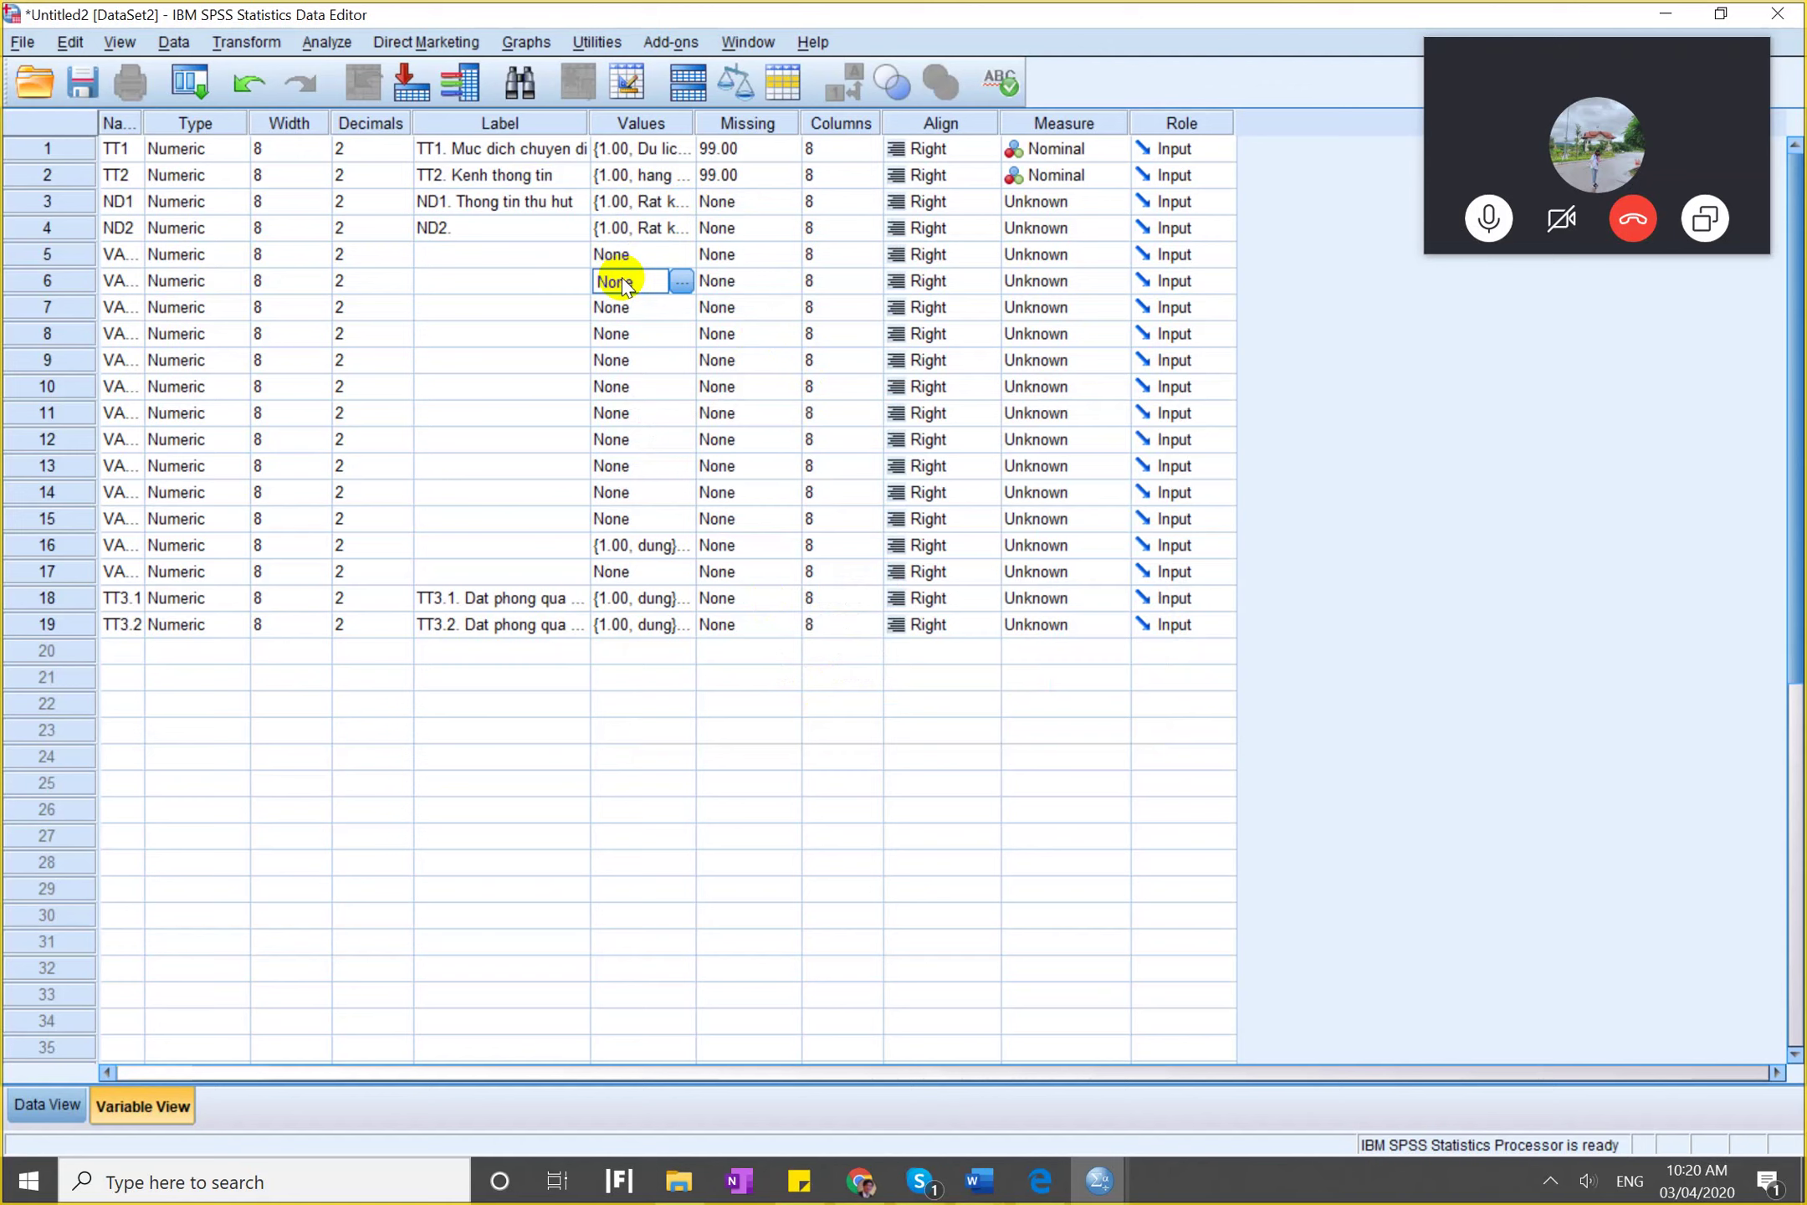
Copy the missing value 99 from TT2 to the ND1 and ND2 variables.
{"action": "left_click", "coordinate": [739, 173]}
{"action": "key", "text": "ctrl+c"}
{"action": "left_click", "coordinate": [739, 194]}
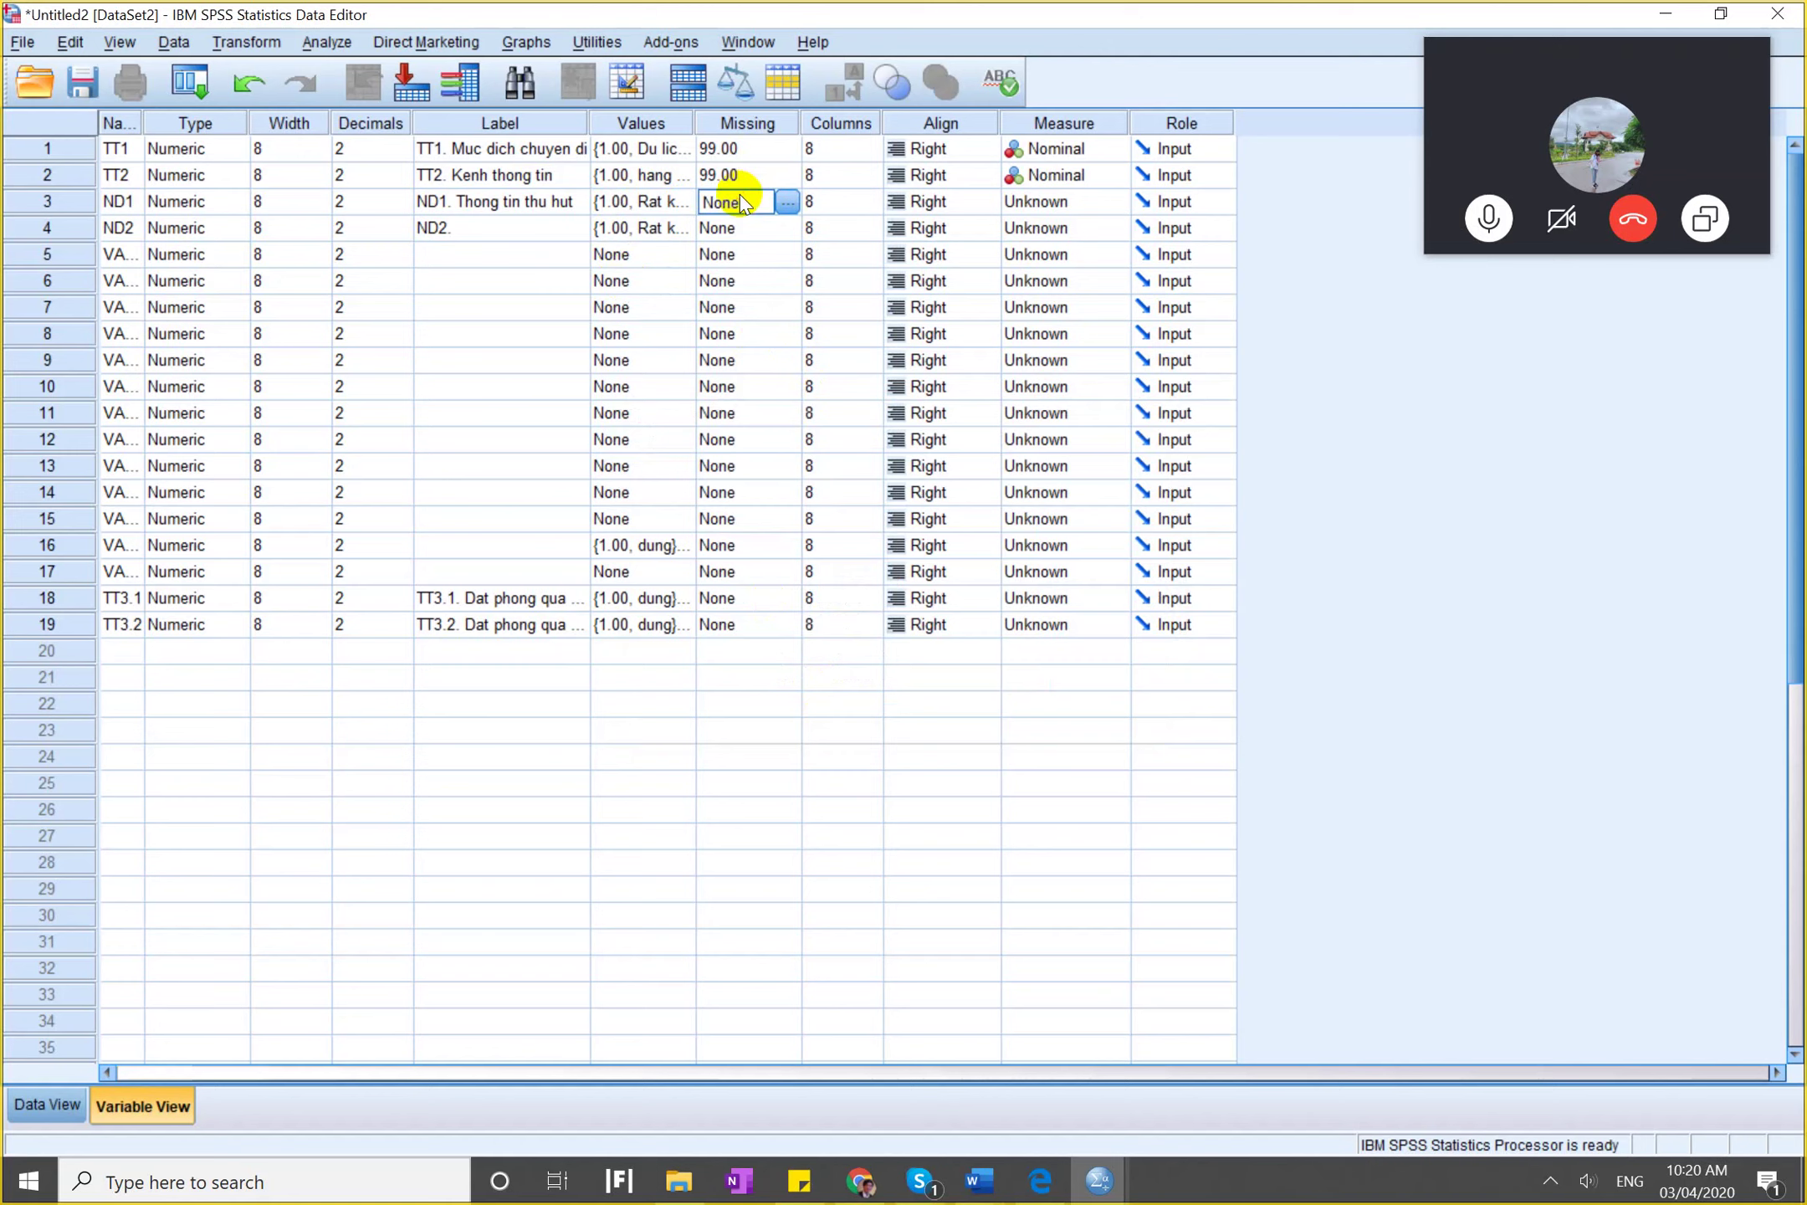
{"action": "key", "text": "ctrl+v"}
{"action": "right_click", "coordinate": [732, 228]}
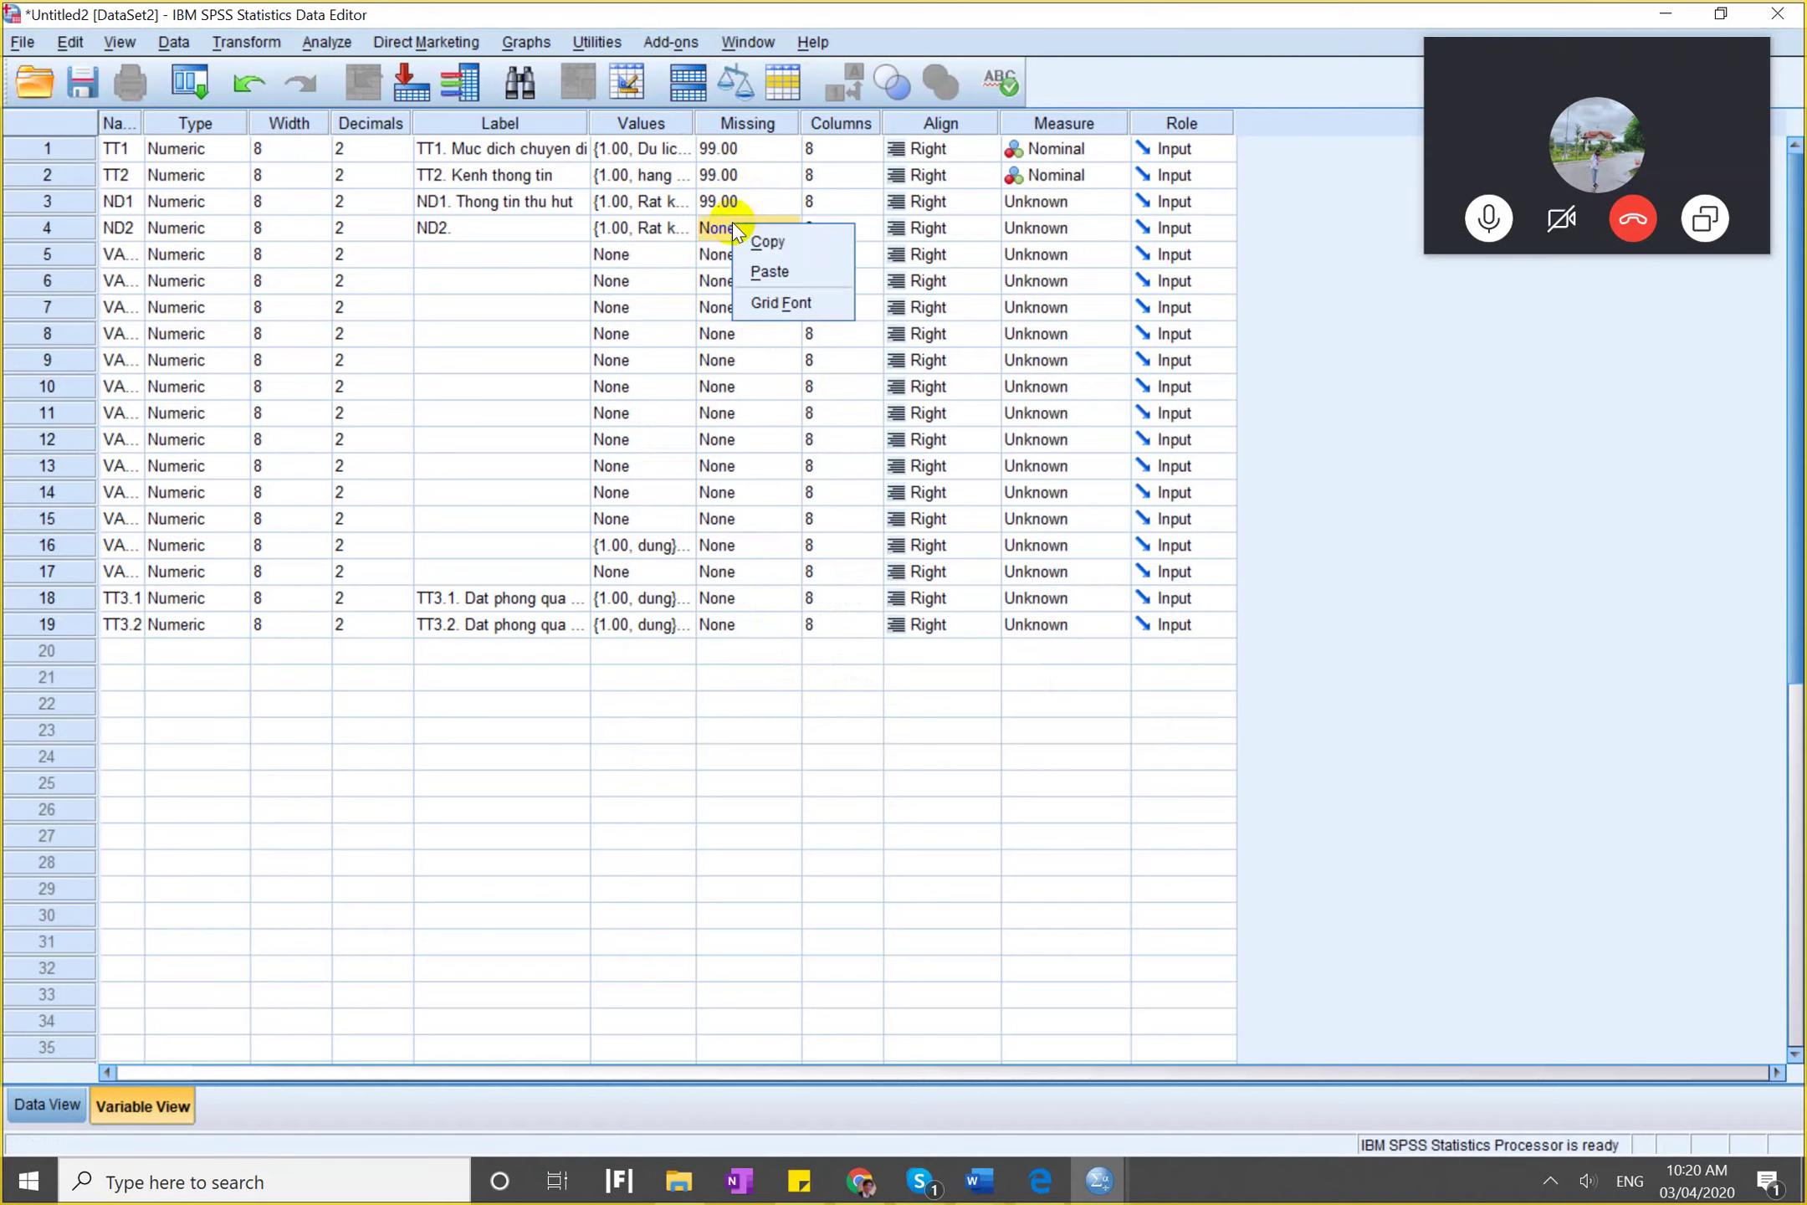
{"action": "left_click", "coordinate": [765, 264]}
Paste the missing value 99 into the variables in rows 6 through 15.
{"action": "left_click", "coordinate": [714, 283]}
{"action": "right_click", "coordinate": [713, 282]}
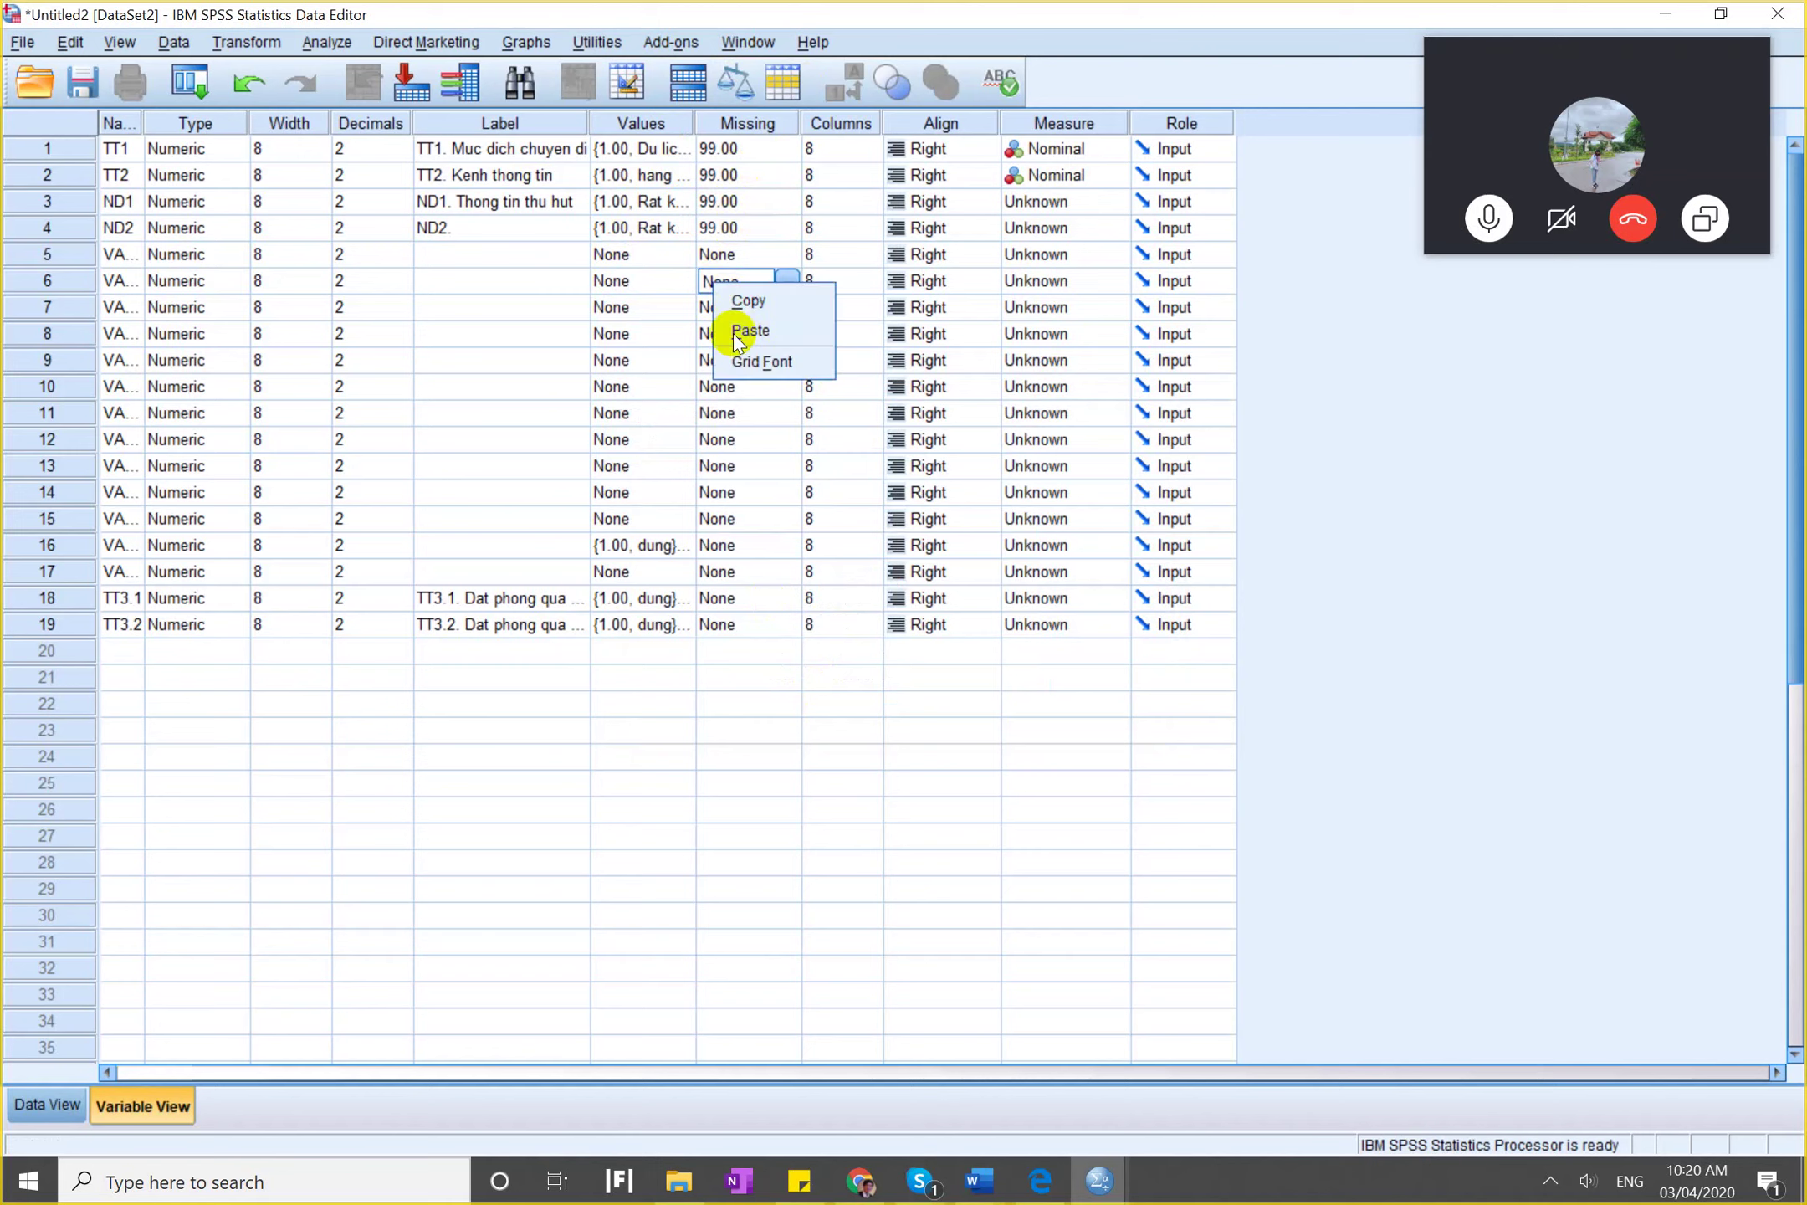
{"action": "left_click", "coordinate": [742, 333]}
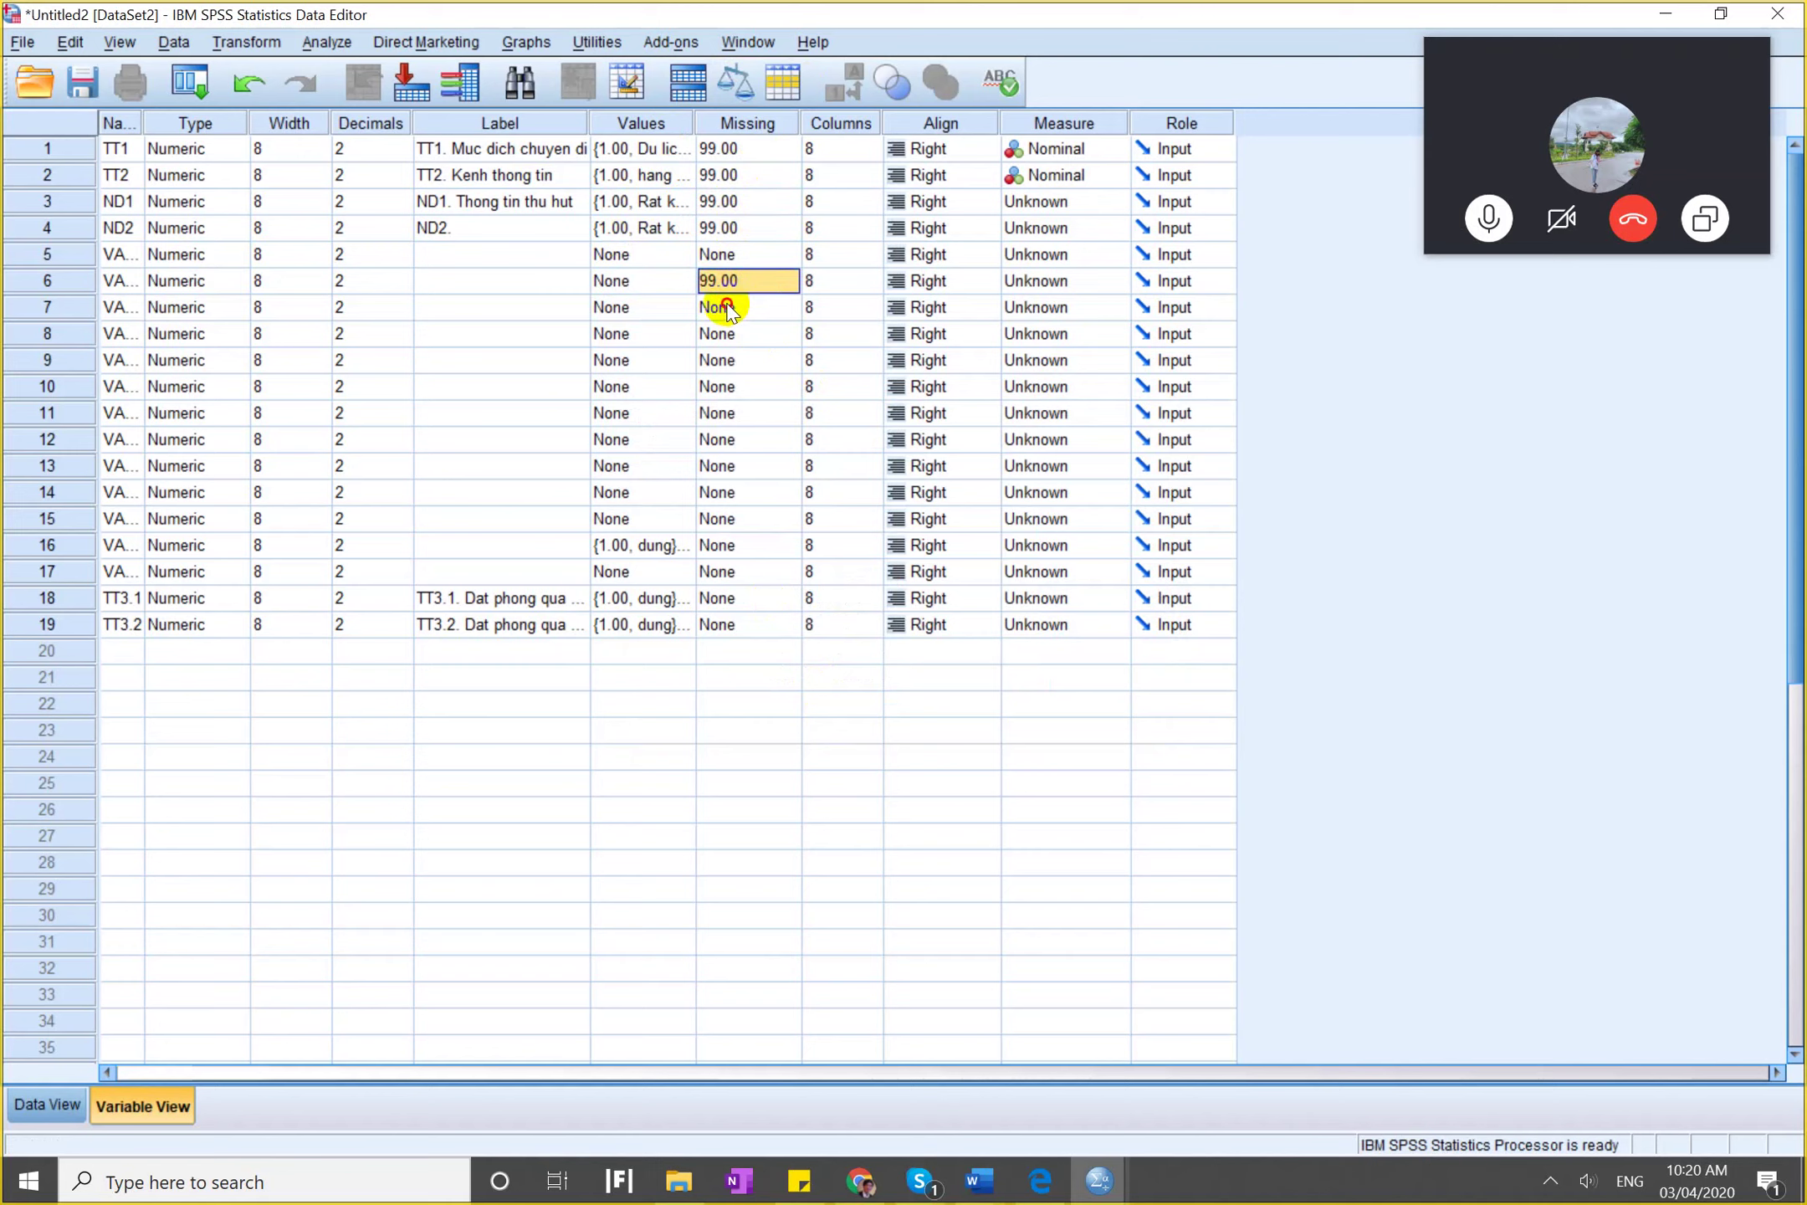
{"action": "left_click_drag", "start_coordinate": [726, 308], "coordinate": [723, 521]}
{"action": "right_click", "coordinate": [722, 521]}
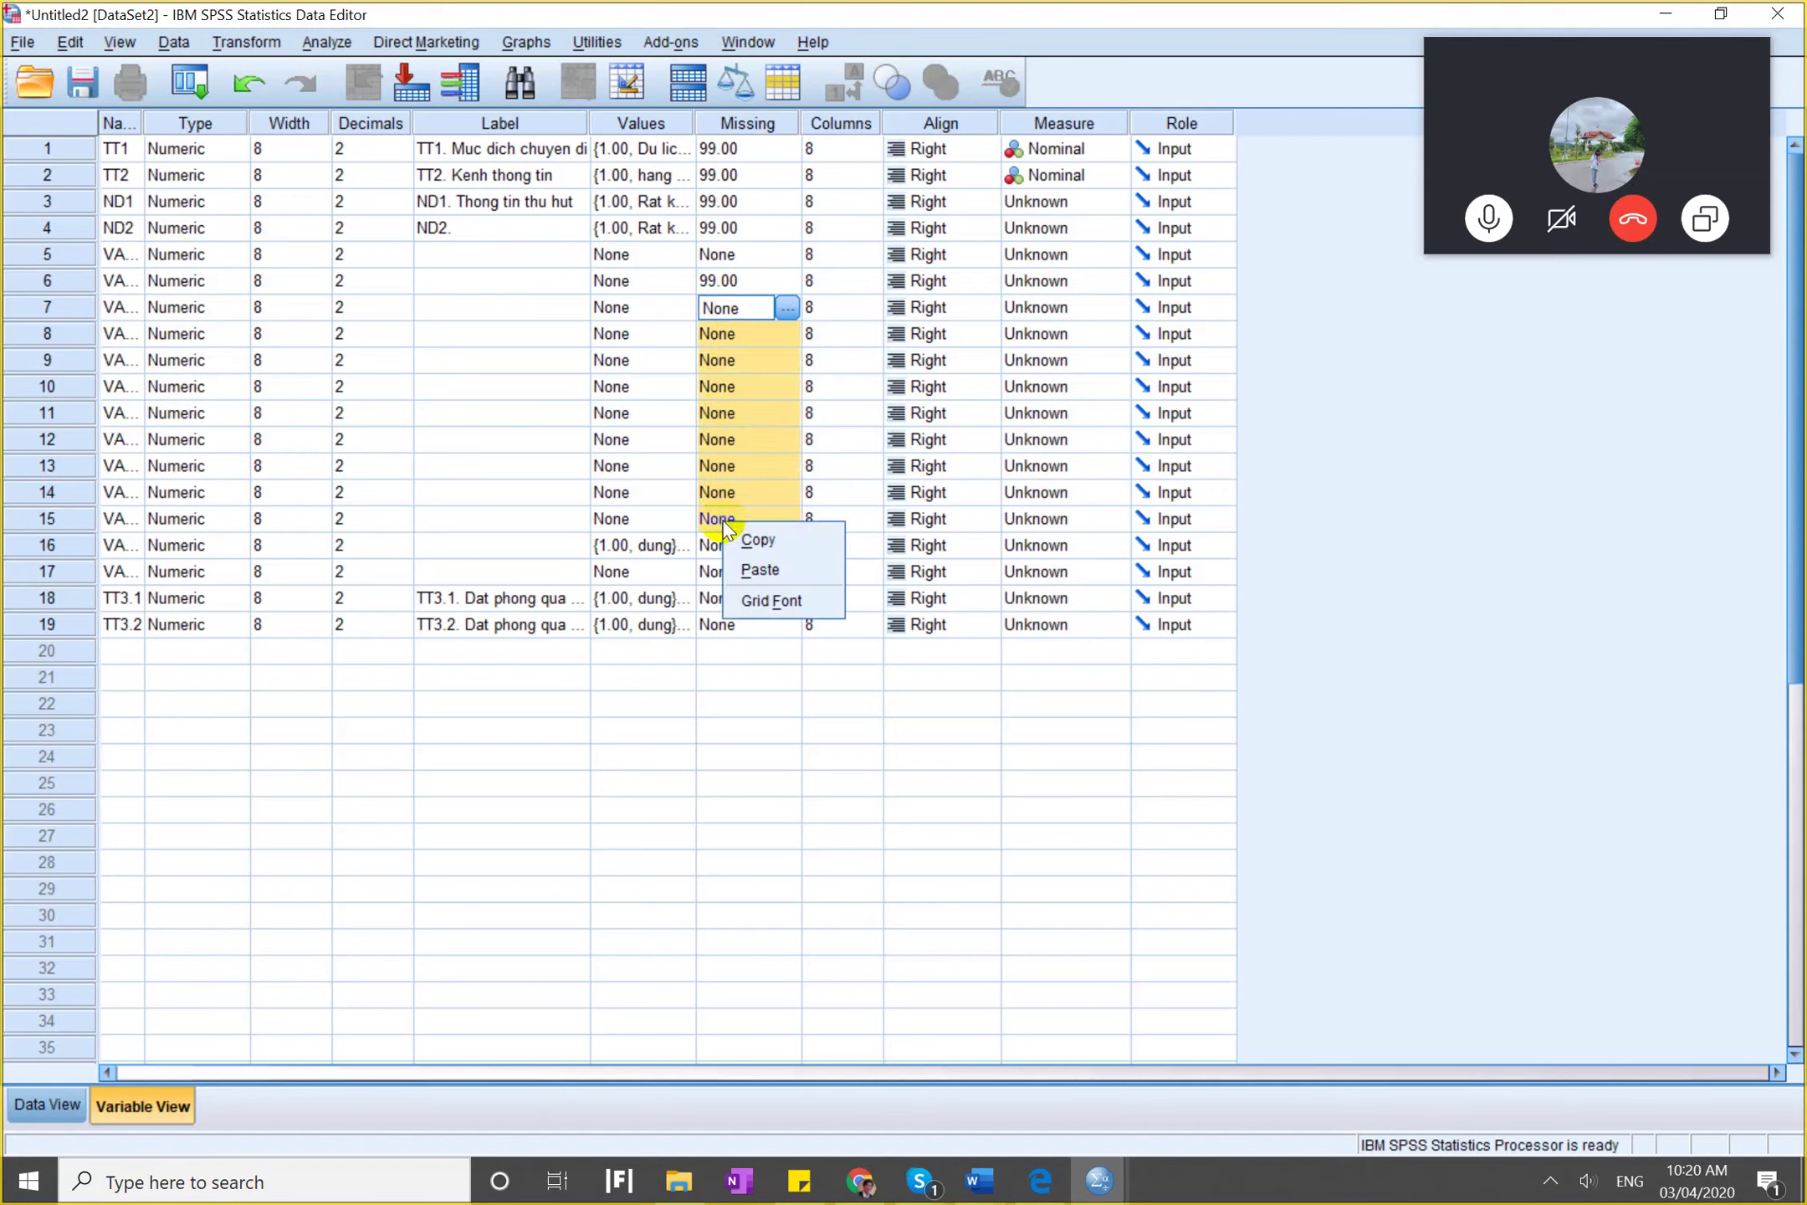
{"action": "left_click", "coordinate": [775, 574]}
{"action": "left_click", "coordinate": [768, 578]}
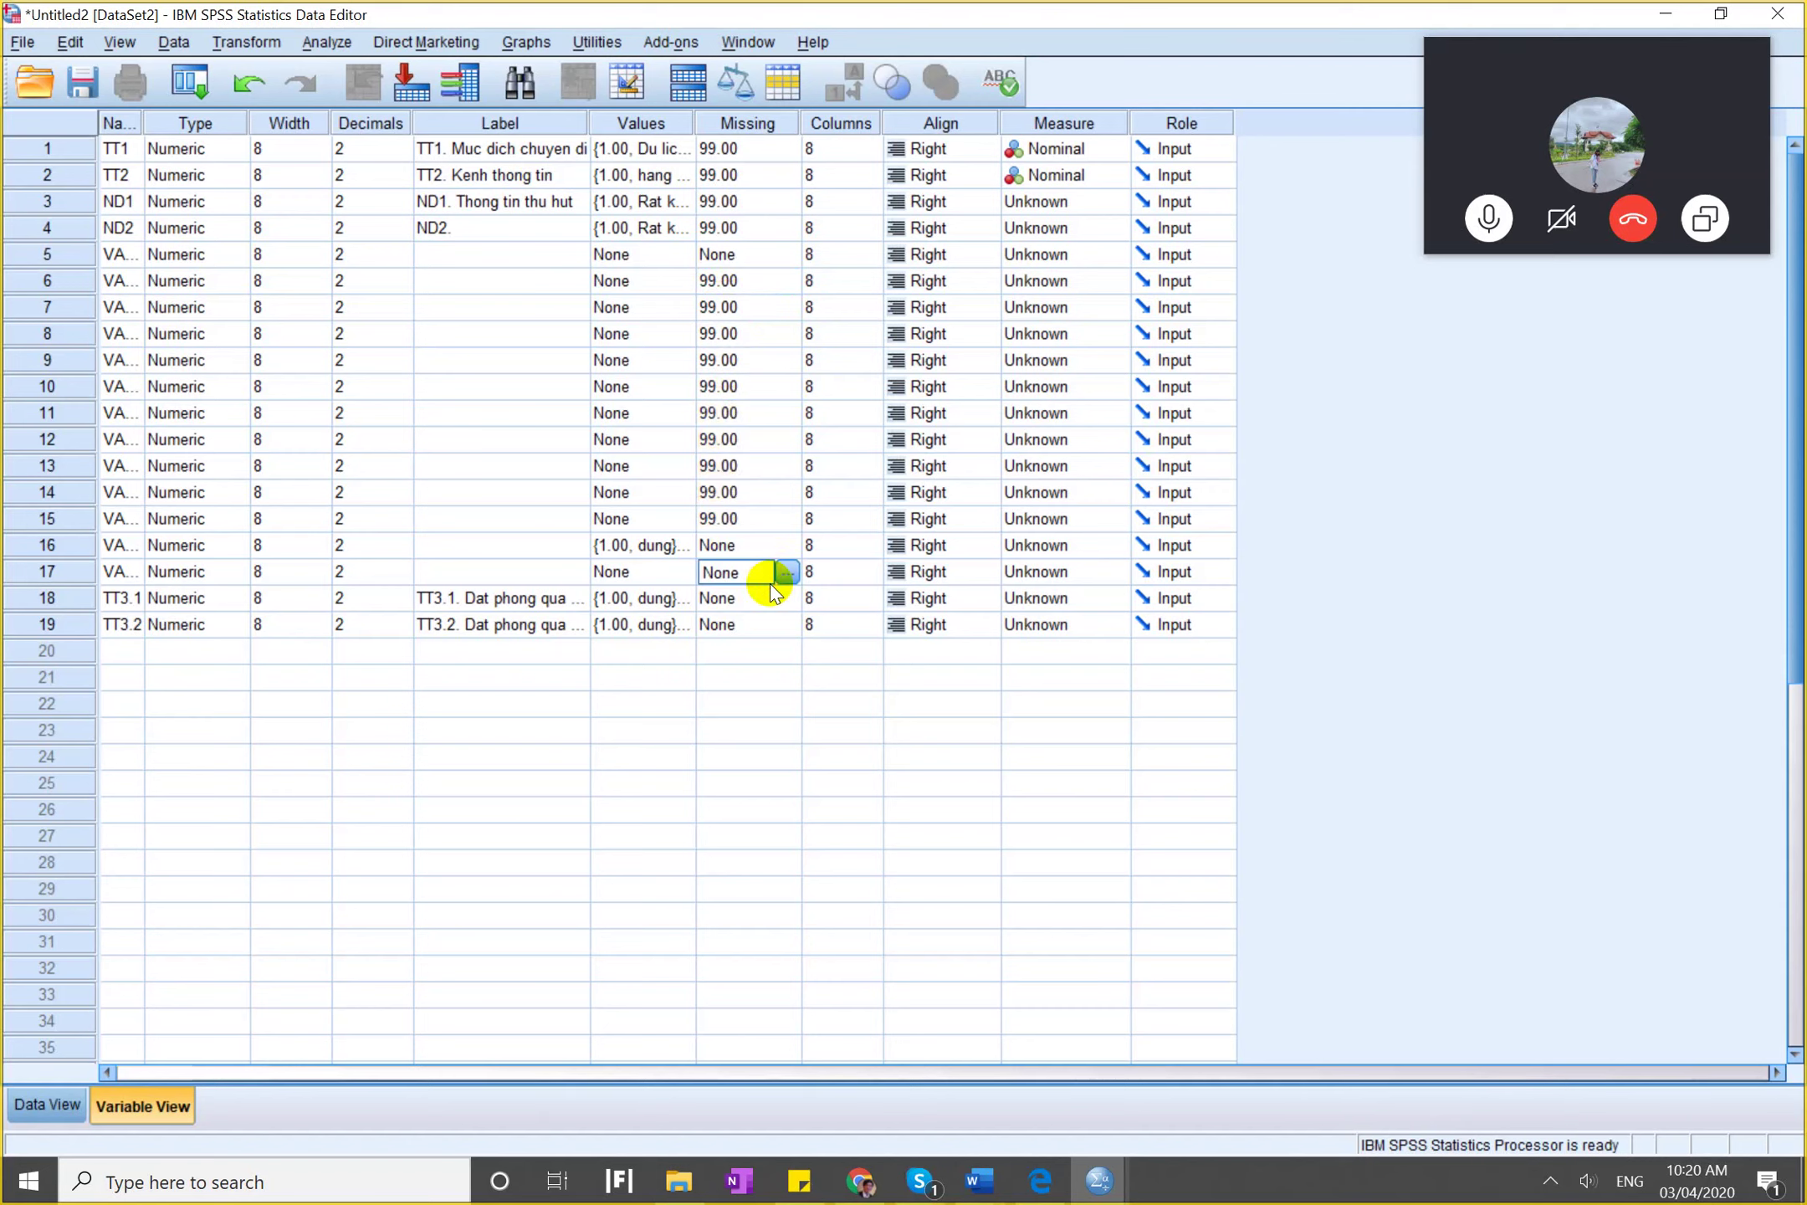
Copy the value labels of ND1 and ND2 to the variables in rows 5 and 6.
{"action": "left_click_drag", "start_coordinate": [637, 201], "coordinate": [638, 233]}
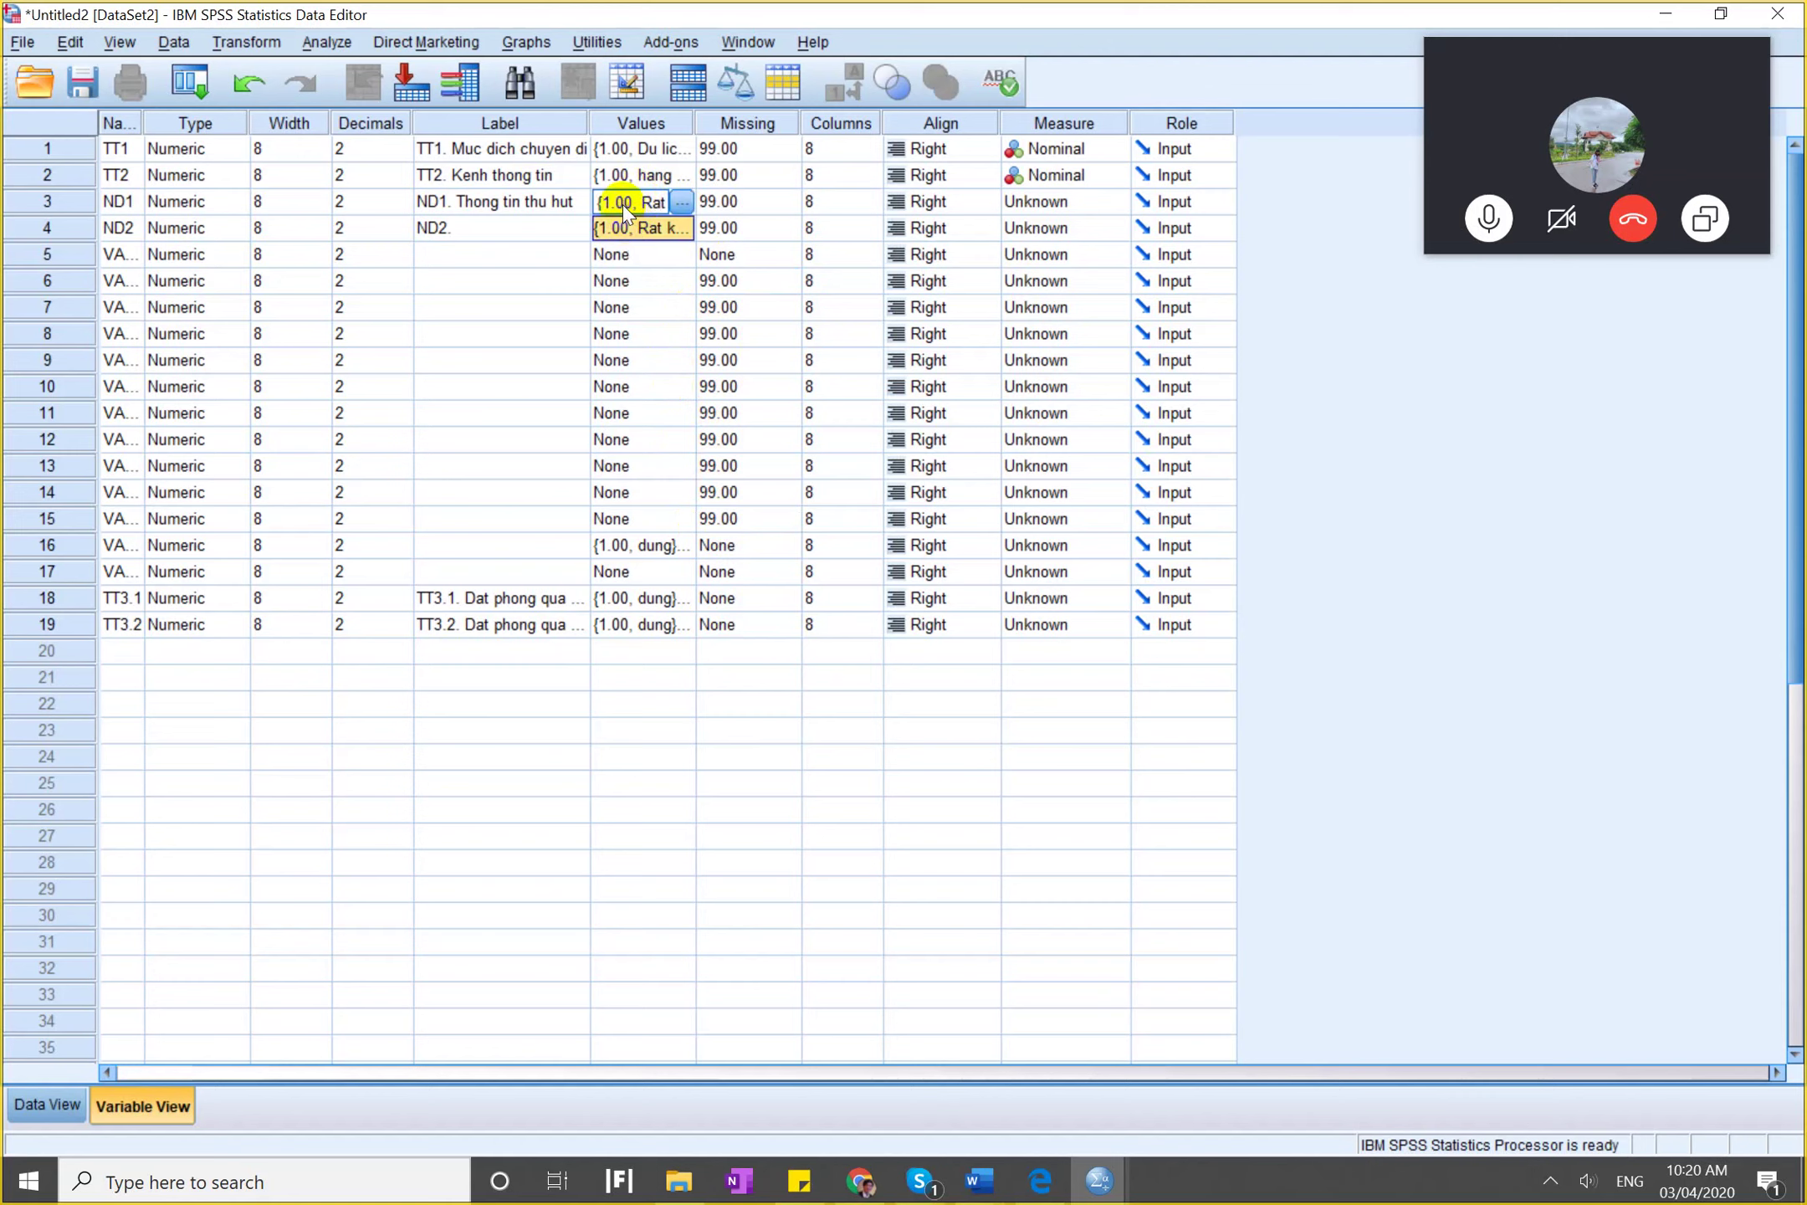
{"action": "left_click_drag", "start_coordinate": [636, 253], "coordinate": [631, 428]}
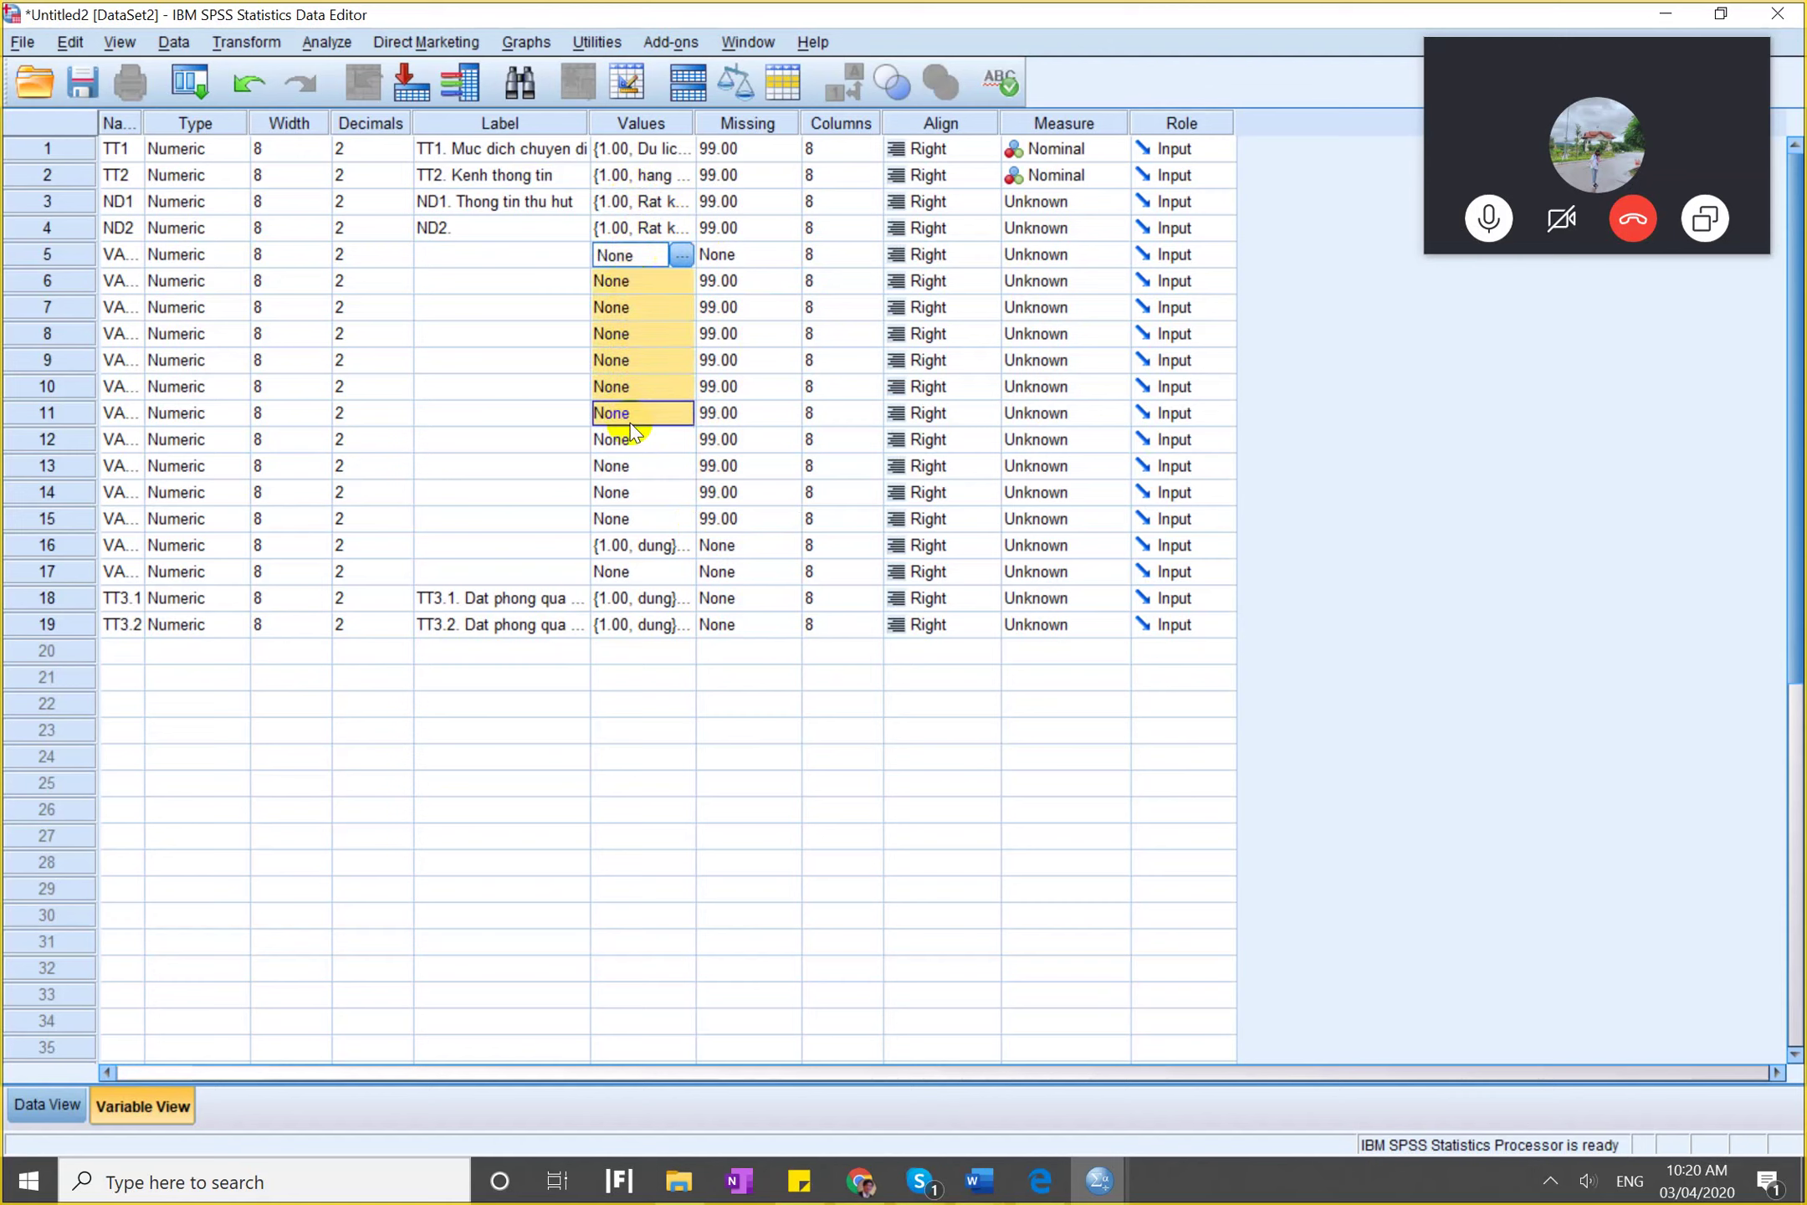
{"action": "right_click", "coordinate": [632, 429]}
{"action": "left_click", "coordinate": [660, 469]}
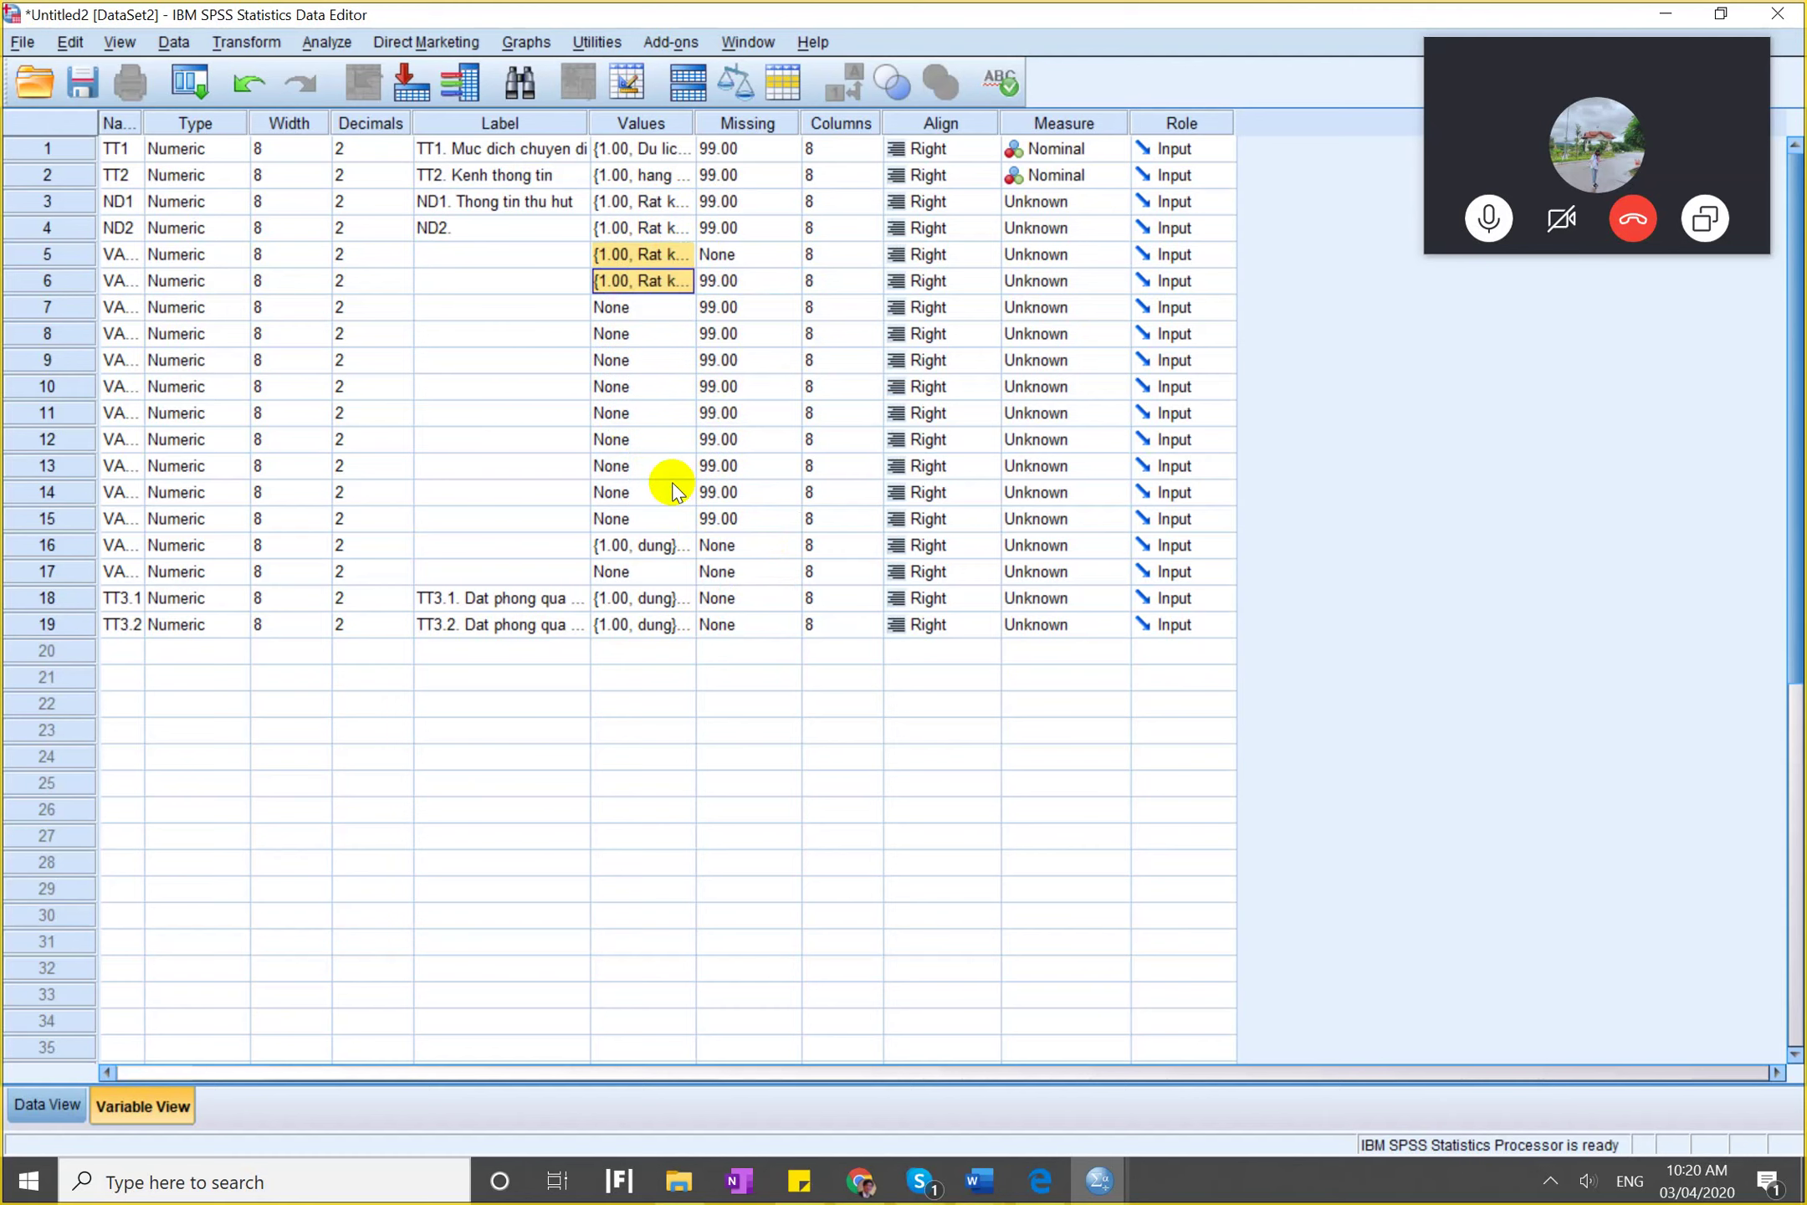
{"action": "left_click", "coordinate": [643, 418]}
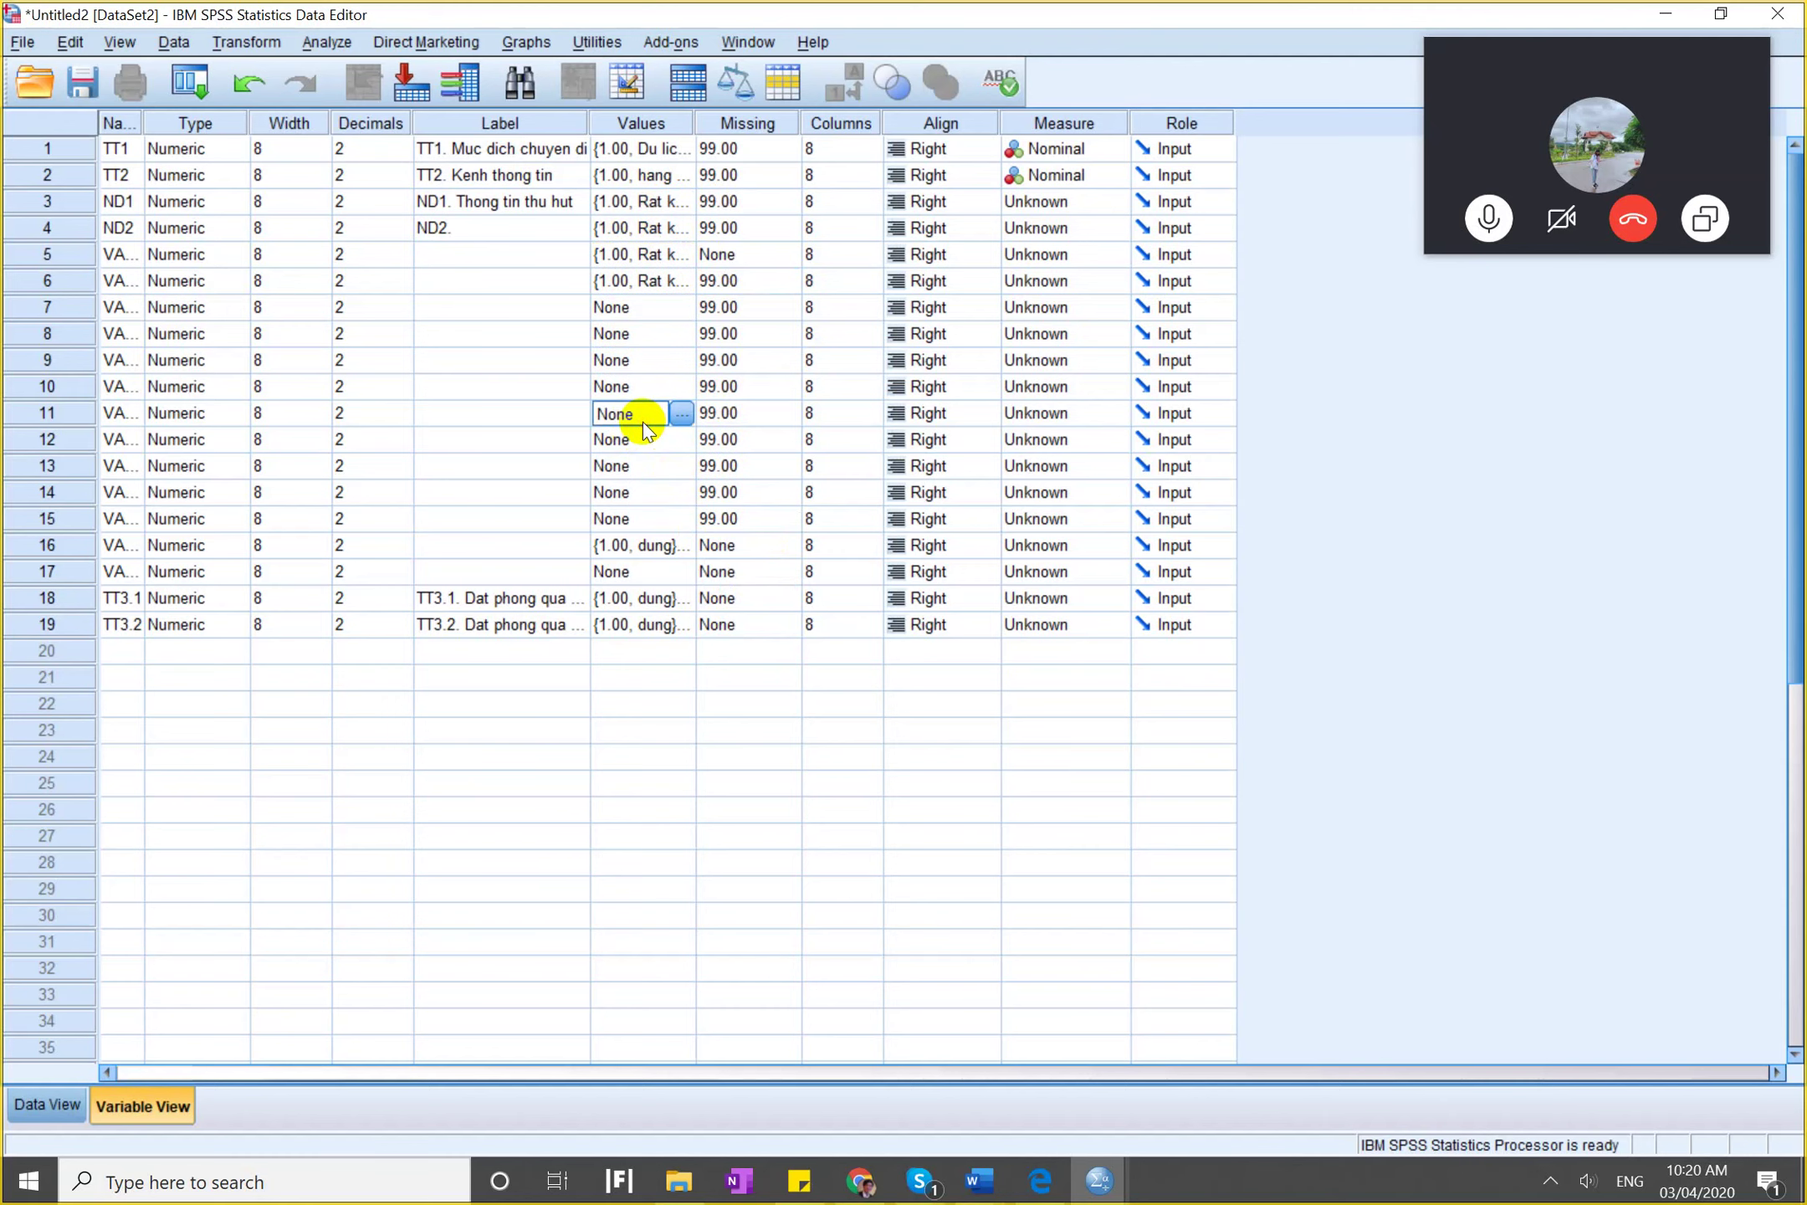
Place the data editor side by side with the Word questionnaire and select the TT3.1 label.
{"action": "left_click", "coordinate": [665, 624]}
{"action": "key", "text": "super+Left"}
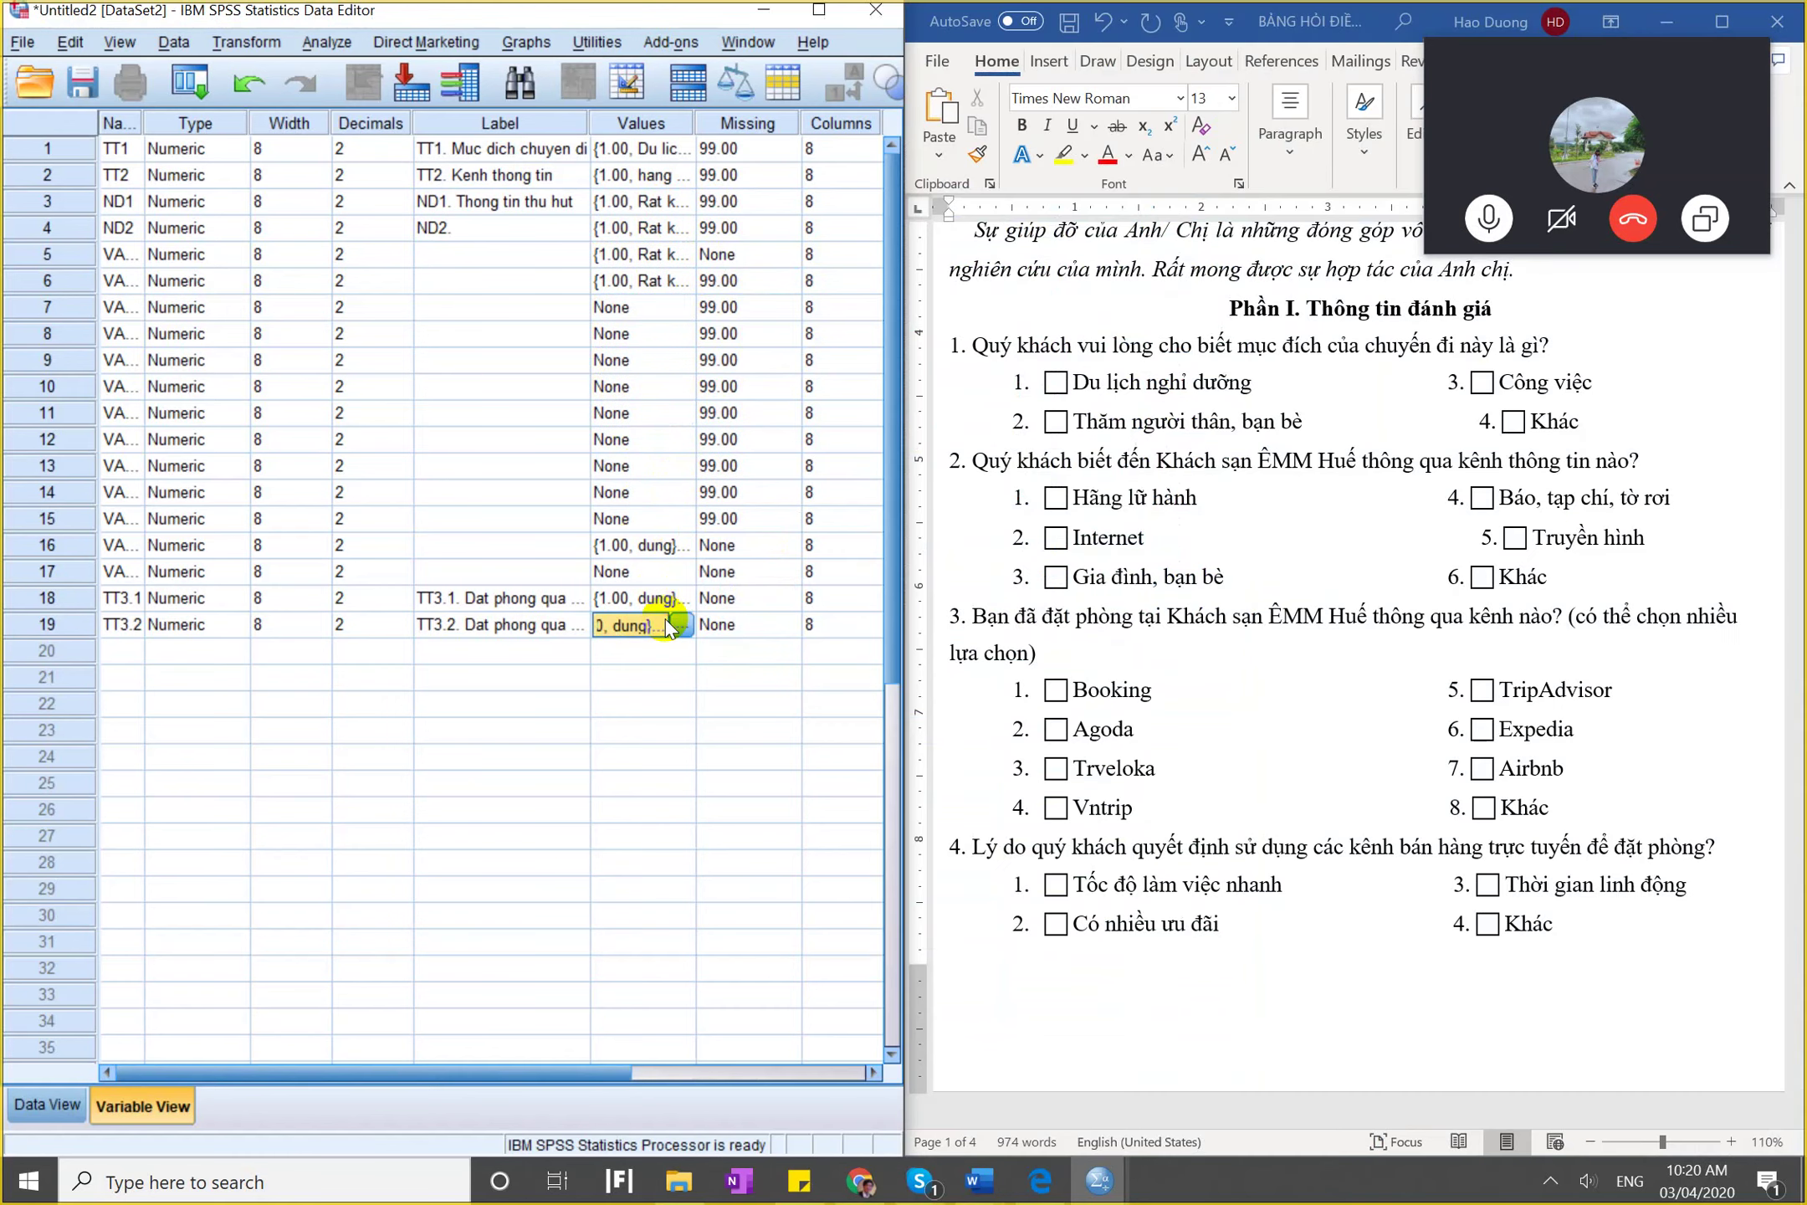
{"action": "left_click", "coordinate": [469, 600]}
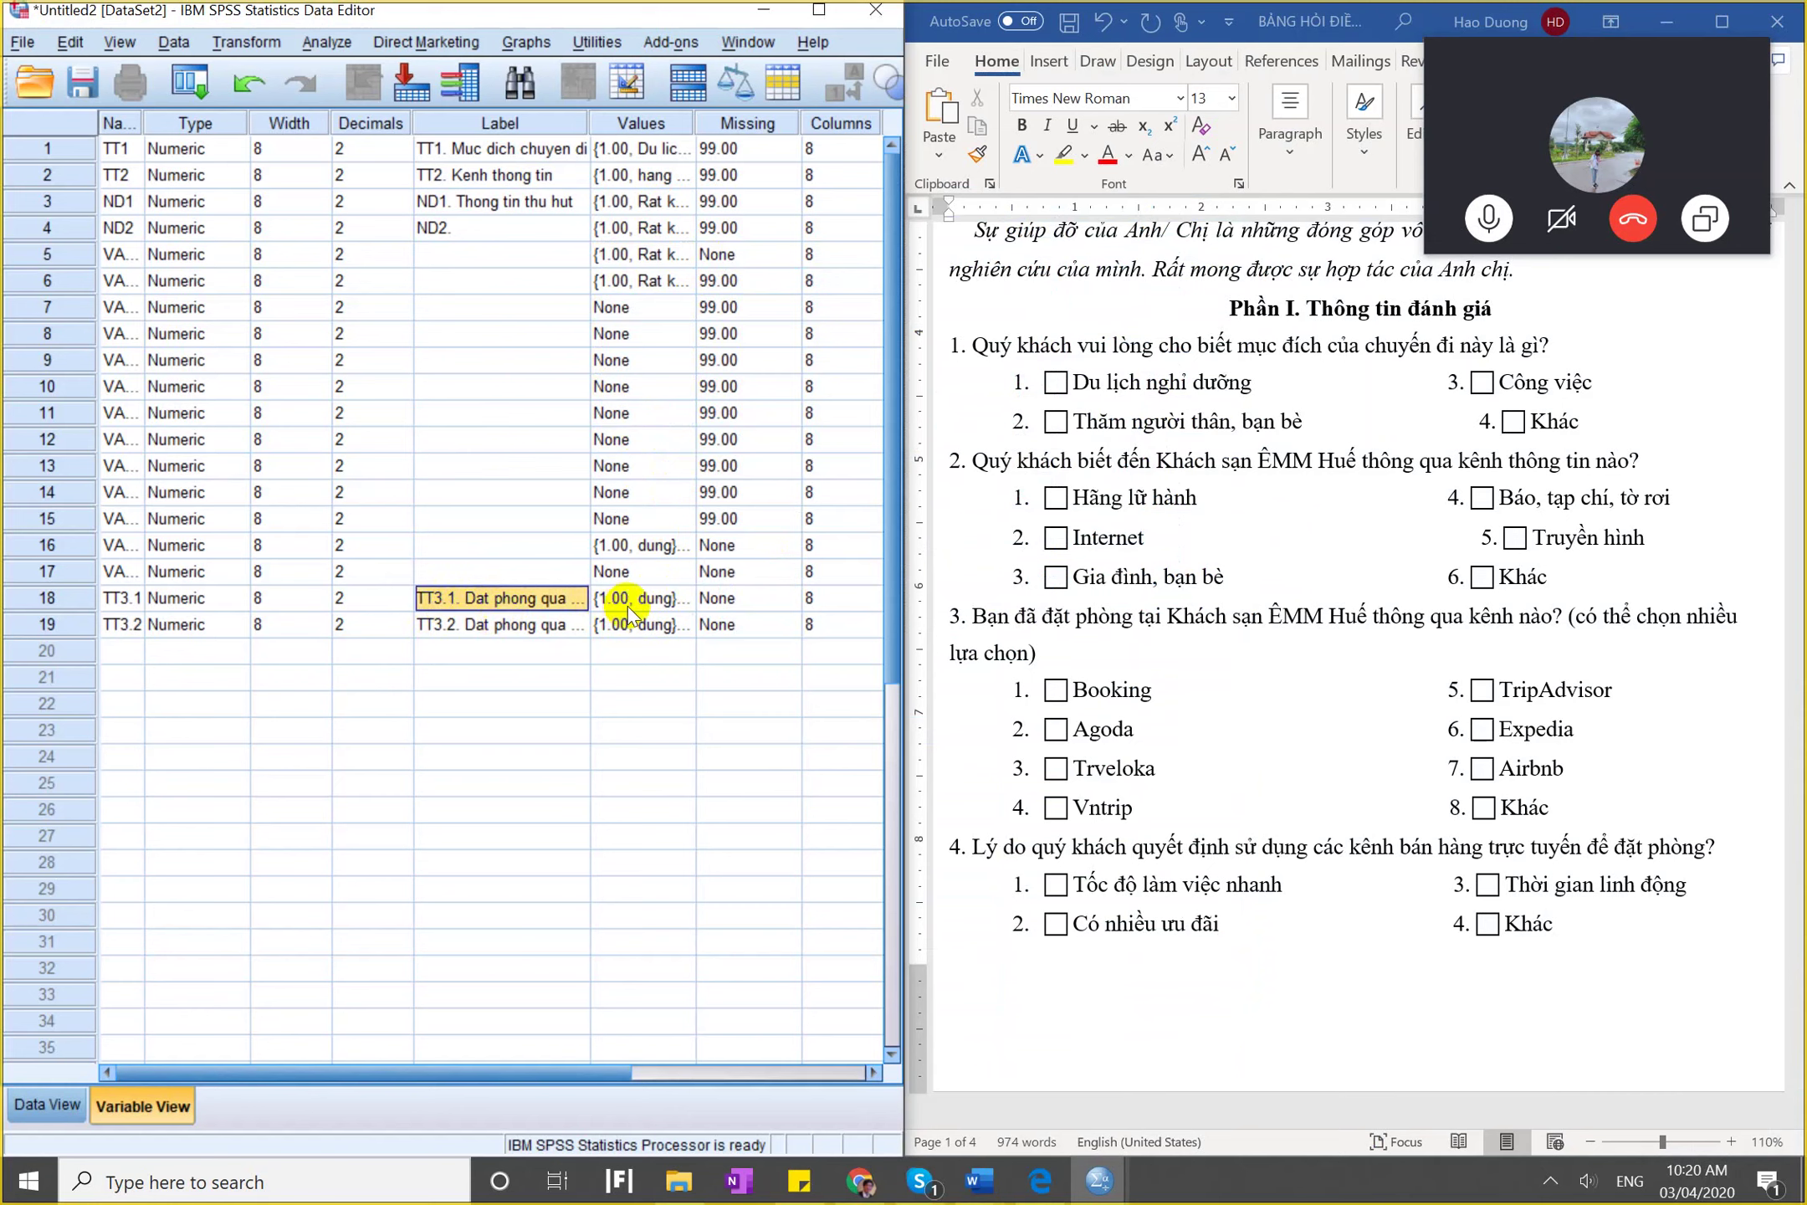
Copy the missing value 99 from the variable in row 15 to TT3.1 and TT3.2.
{"action": "left_click", "coordinate": [735, 599]}
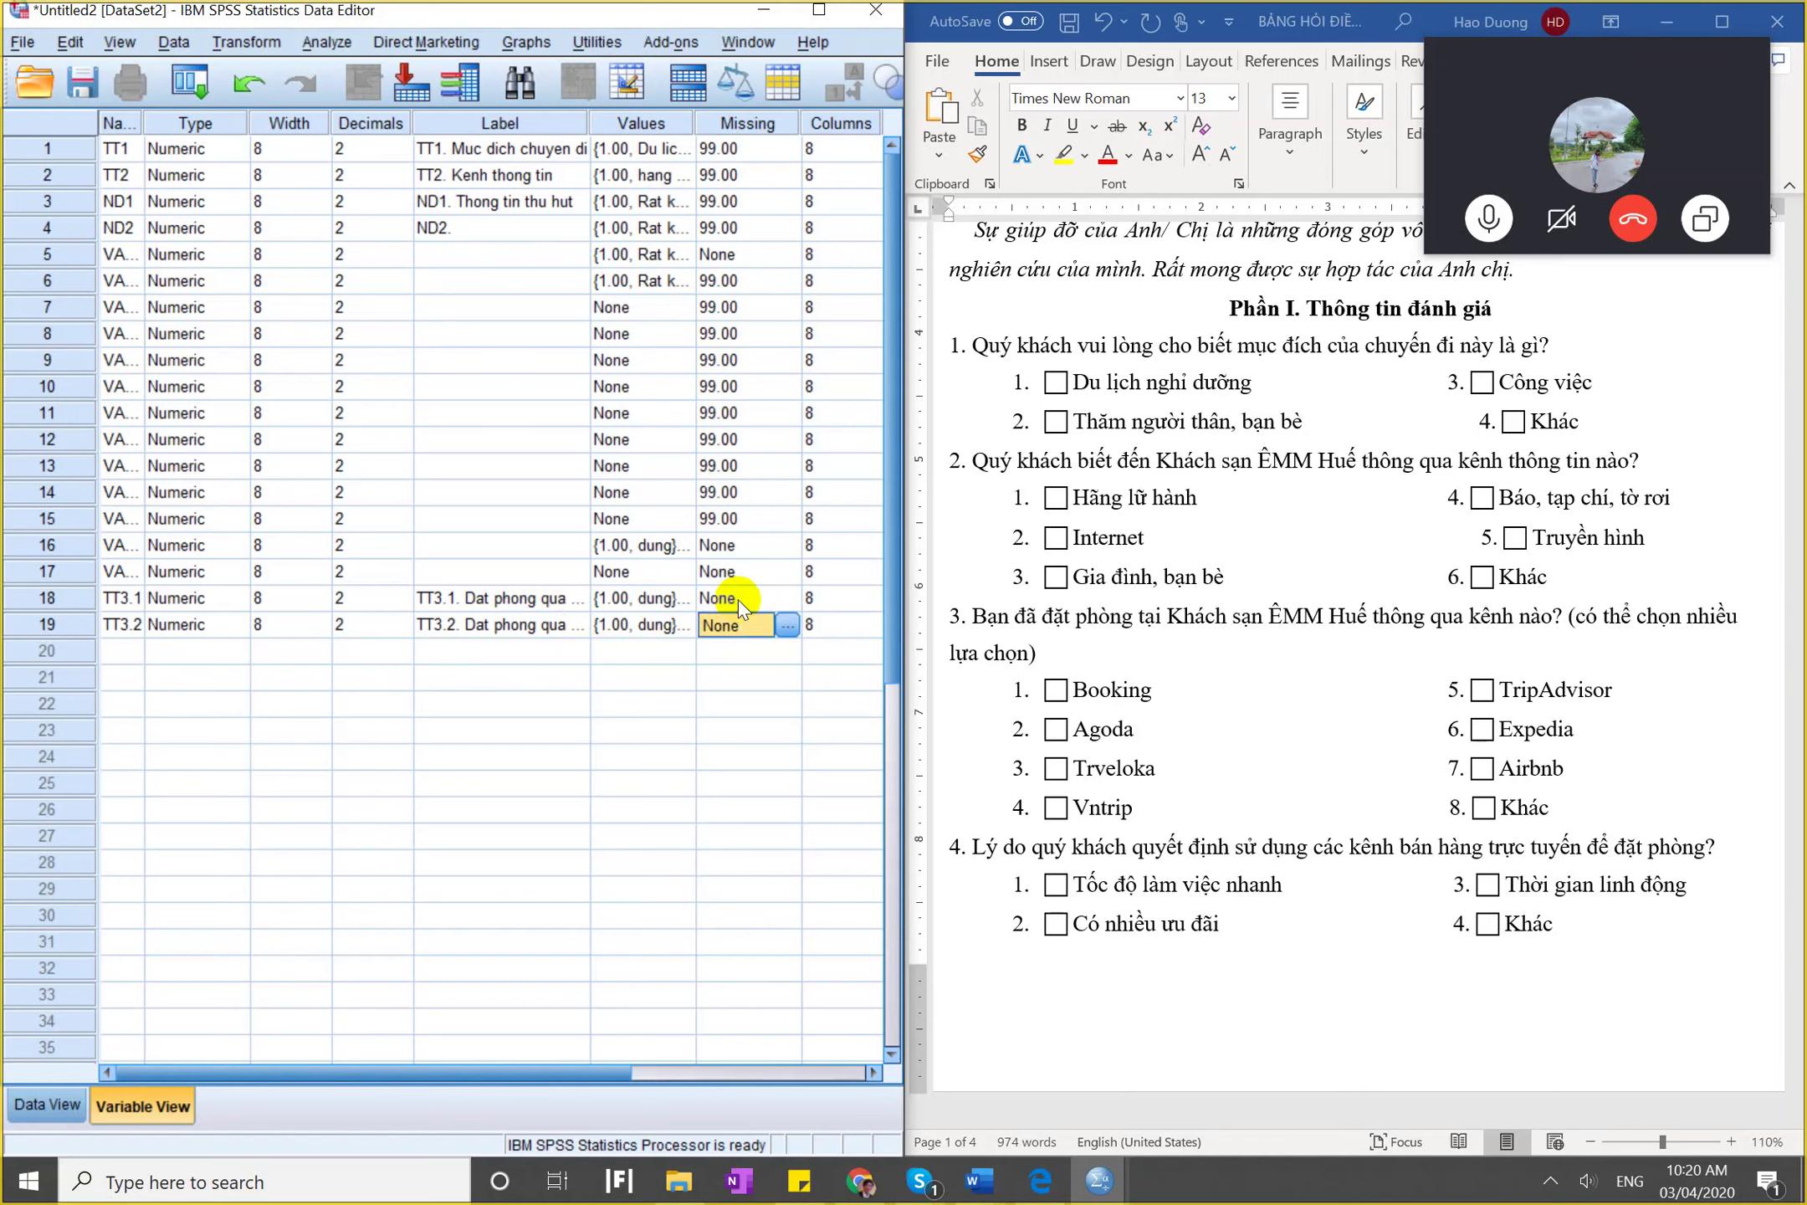
{"action": "key", "text": "Up"}
{"action": "key", "text": "Up"}
{"action": "key", "text": "Up"}
{"action": "key", "text": "ctrl+c"}
{"action": "key", "text": "Down"}
{"action": "key", "text": "Down"}
{"action": "key", "text": "Down"}
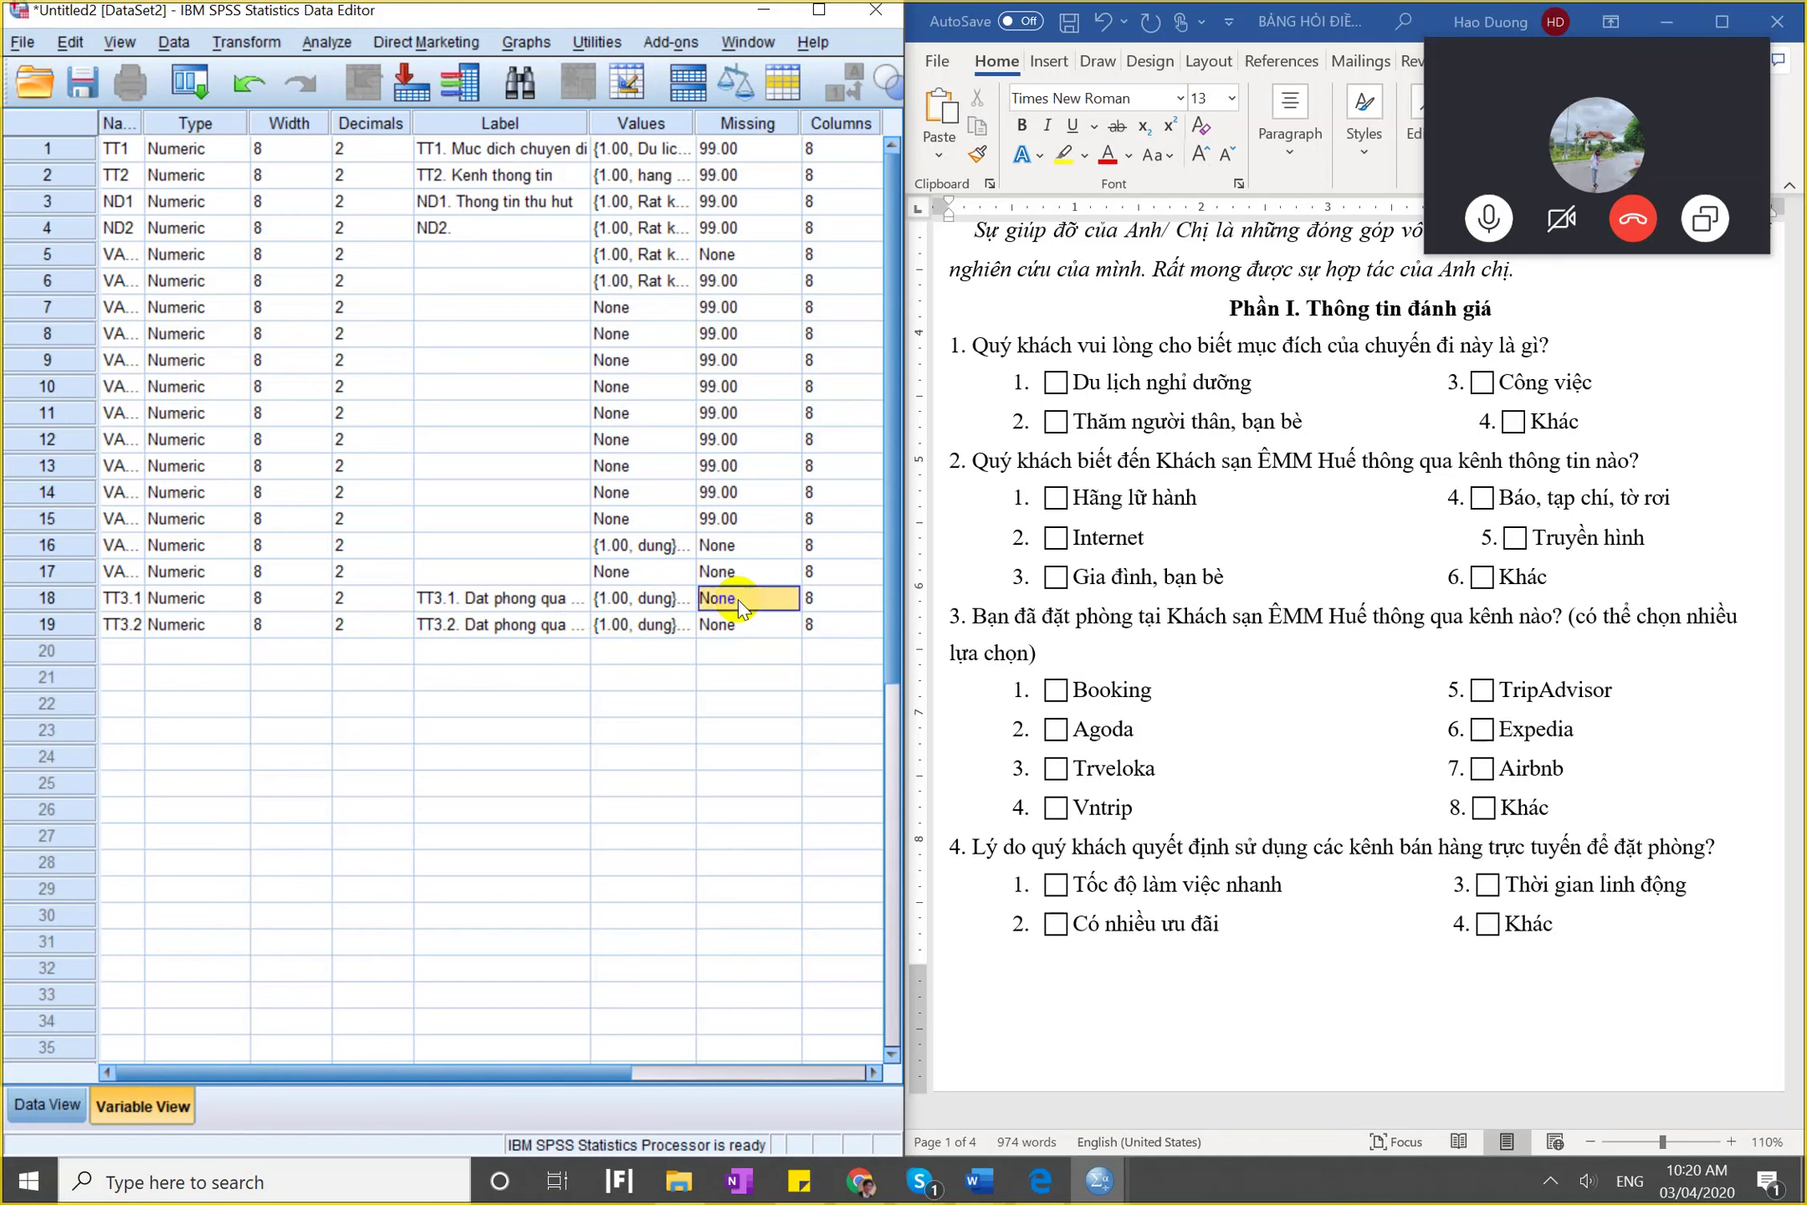
{"action": "key", "text": "ctrl+v"}
{"action": "key", "text": "Down"}
{"action": "key", "text": "ctrl+v"}
{"action": "key", "text": "Down"}
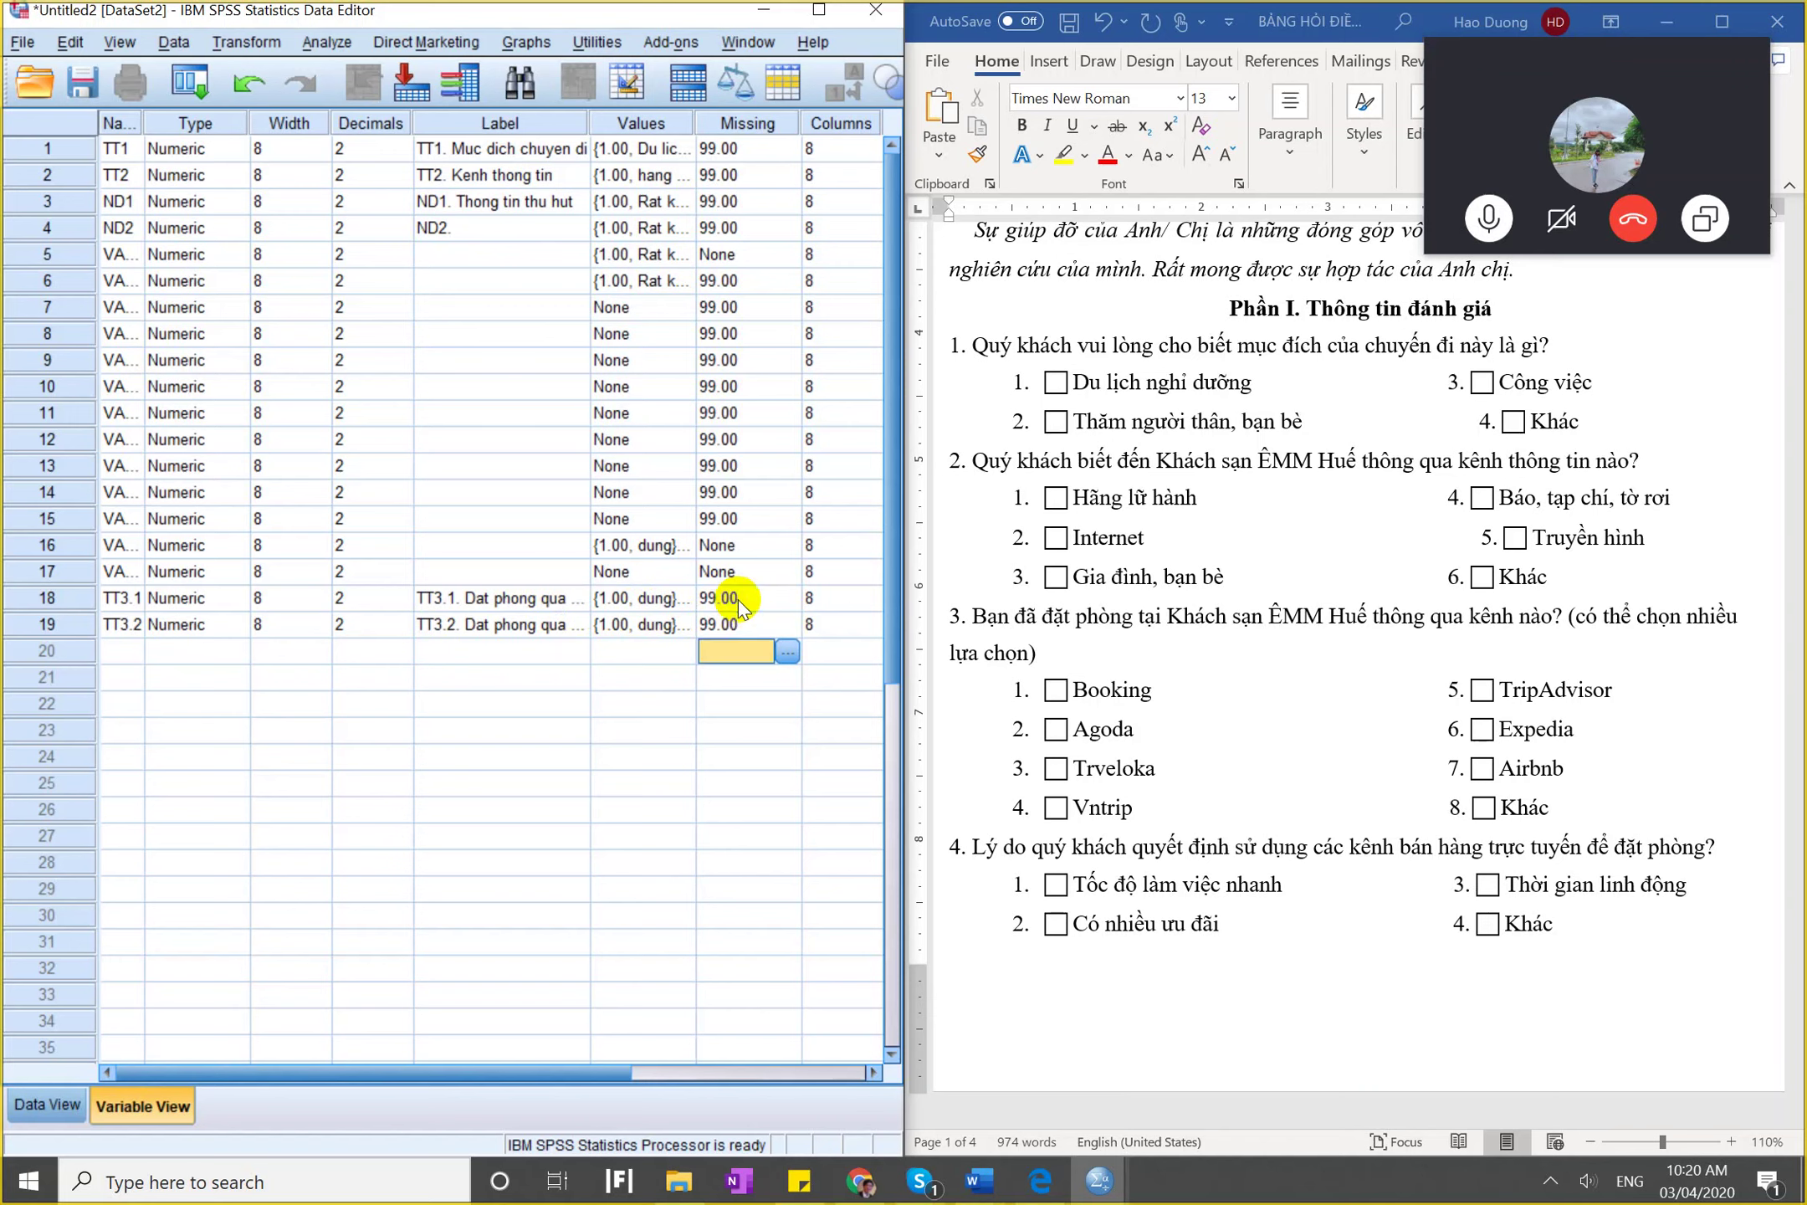
Jump from the TT1 definition to its data column and maximize the data editor.
{"action": "left_click", "coordinate": [581, 445]}
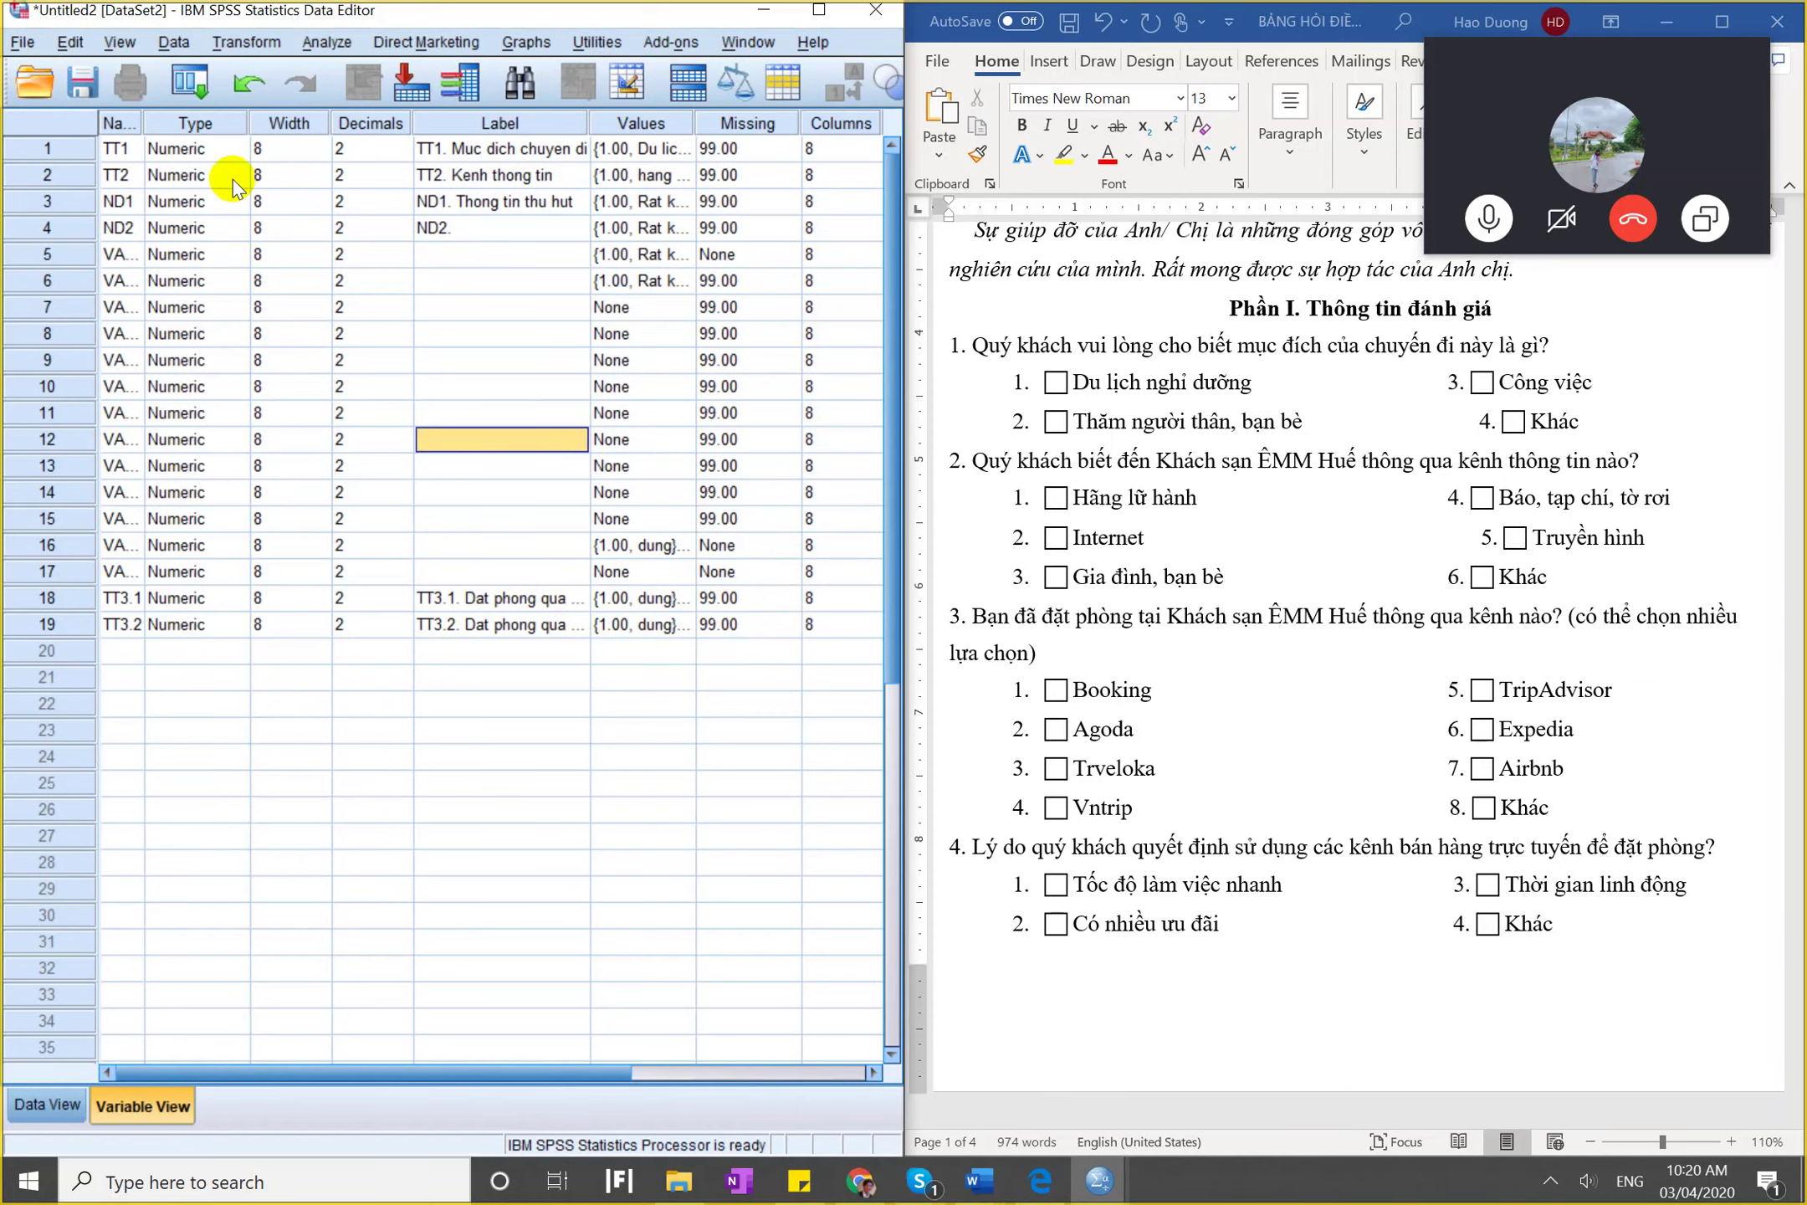
{"action": "double_click", "coordinate": [39, 155]}
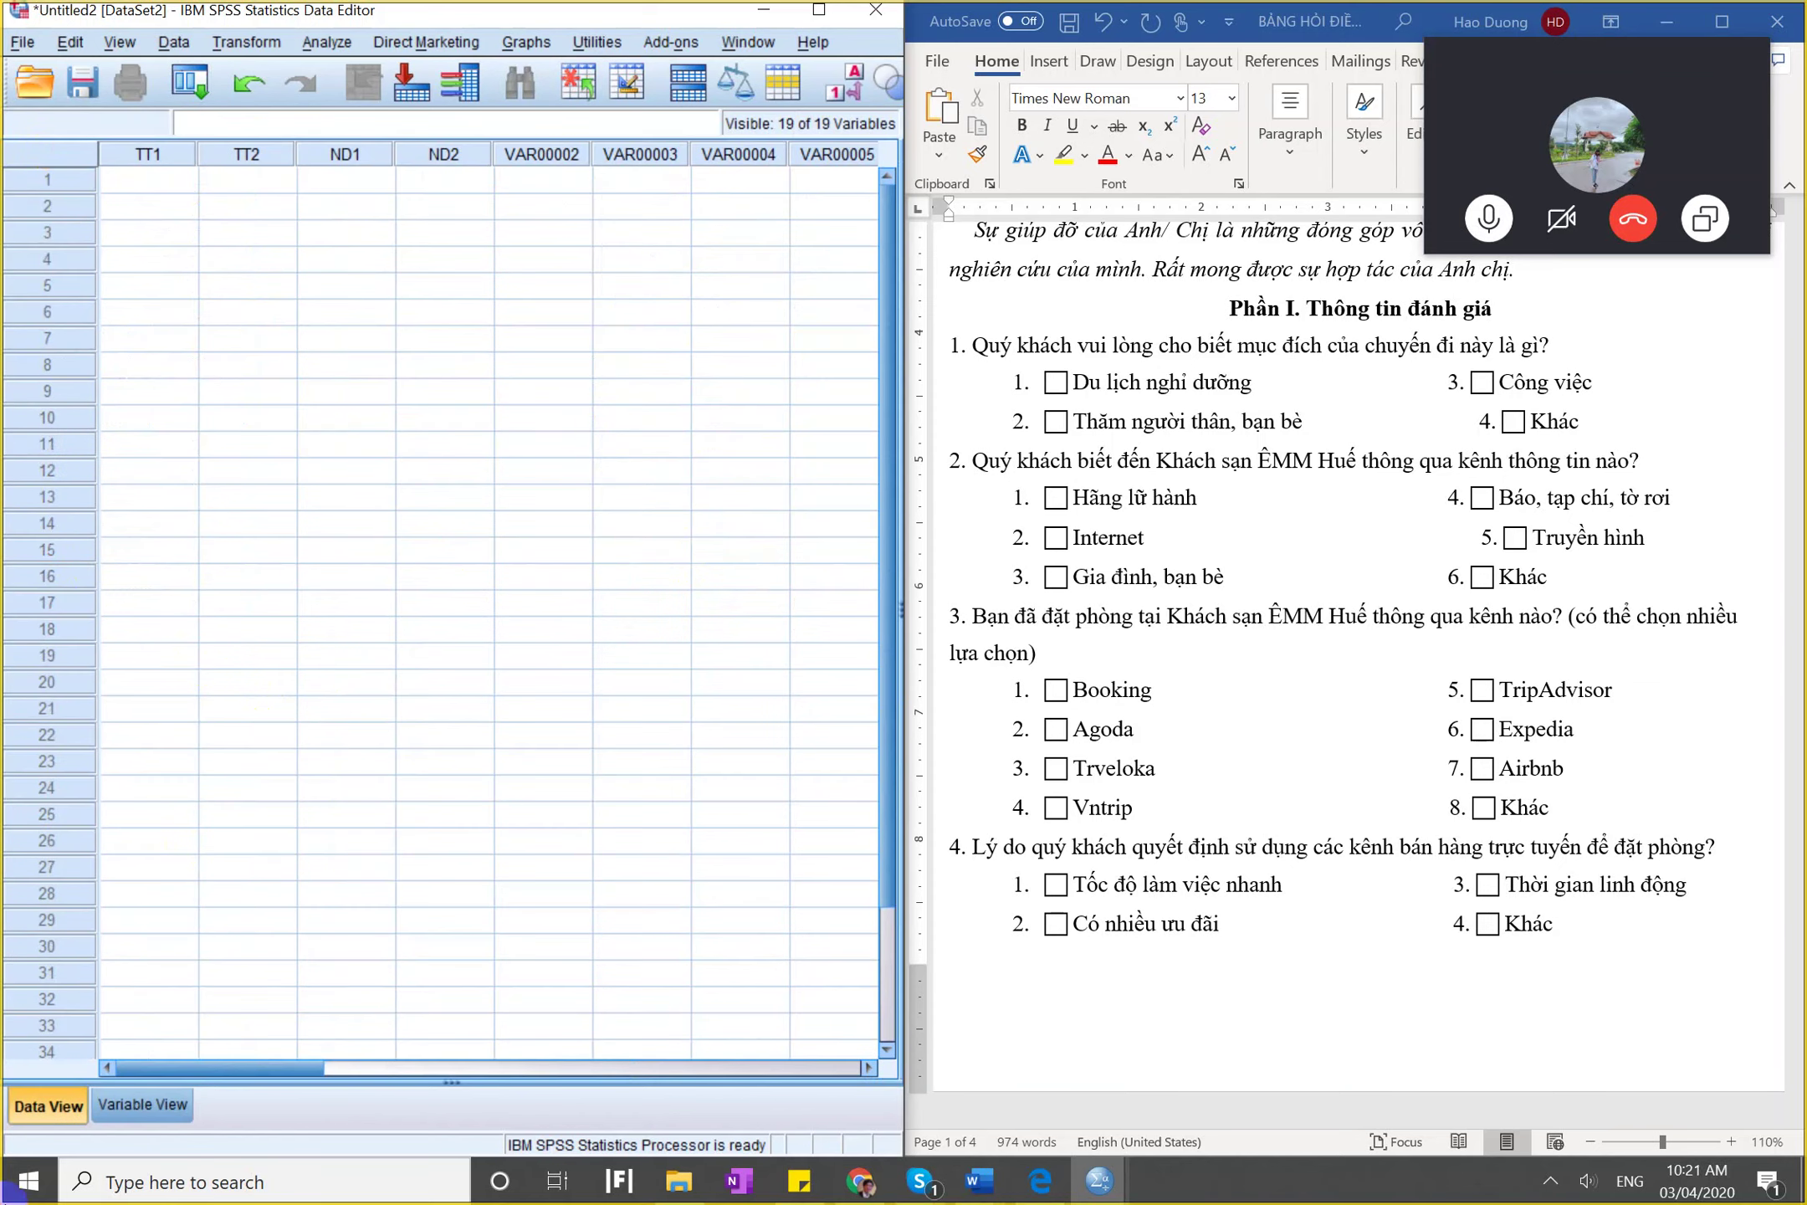
{"action": "left_click", "coordinate": [818, 10]}
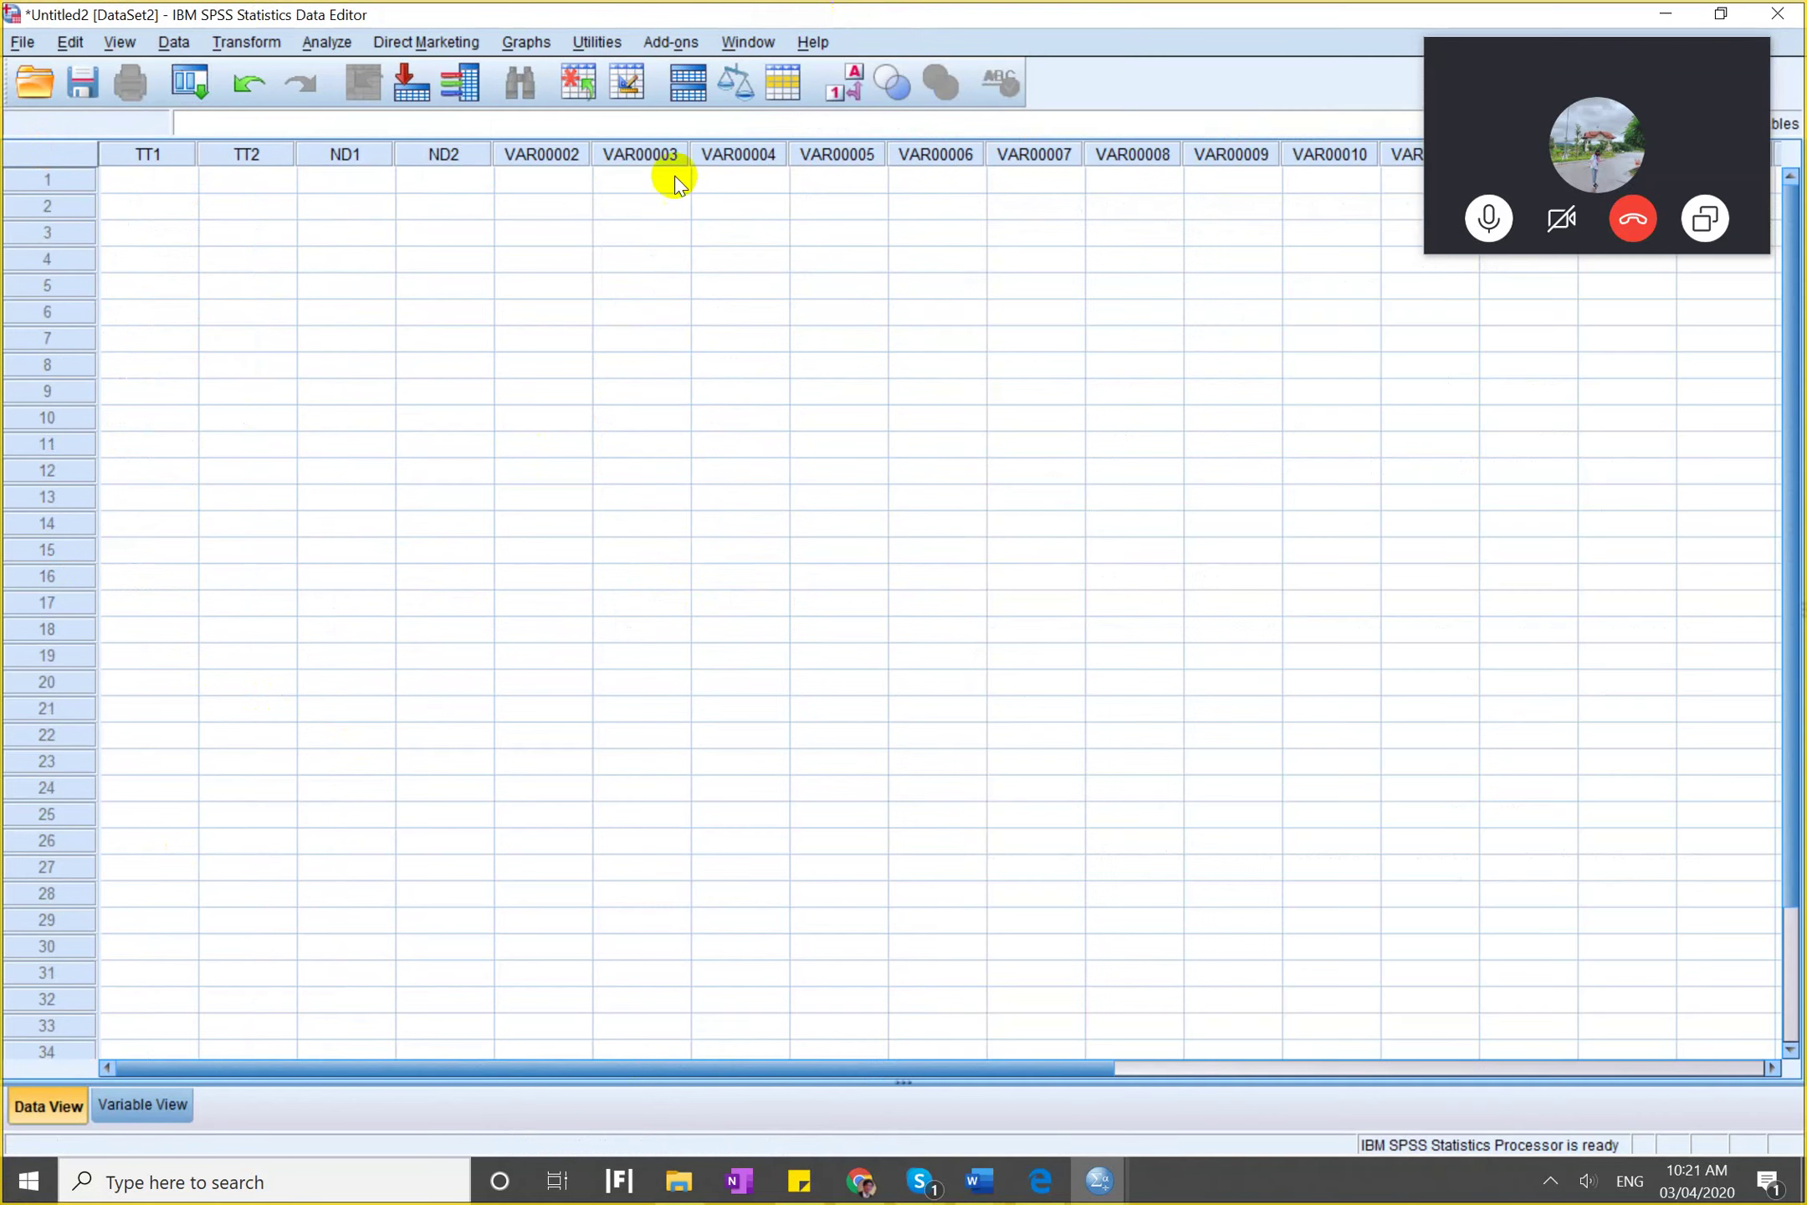
Compare the variable definitions with the TT1, TT2, ND1 and ND2 columns in the data view.
{"action": "left_click", "coordinate": [133, 1106]}
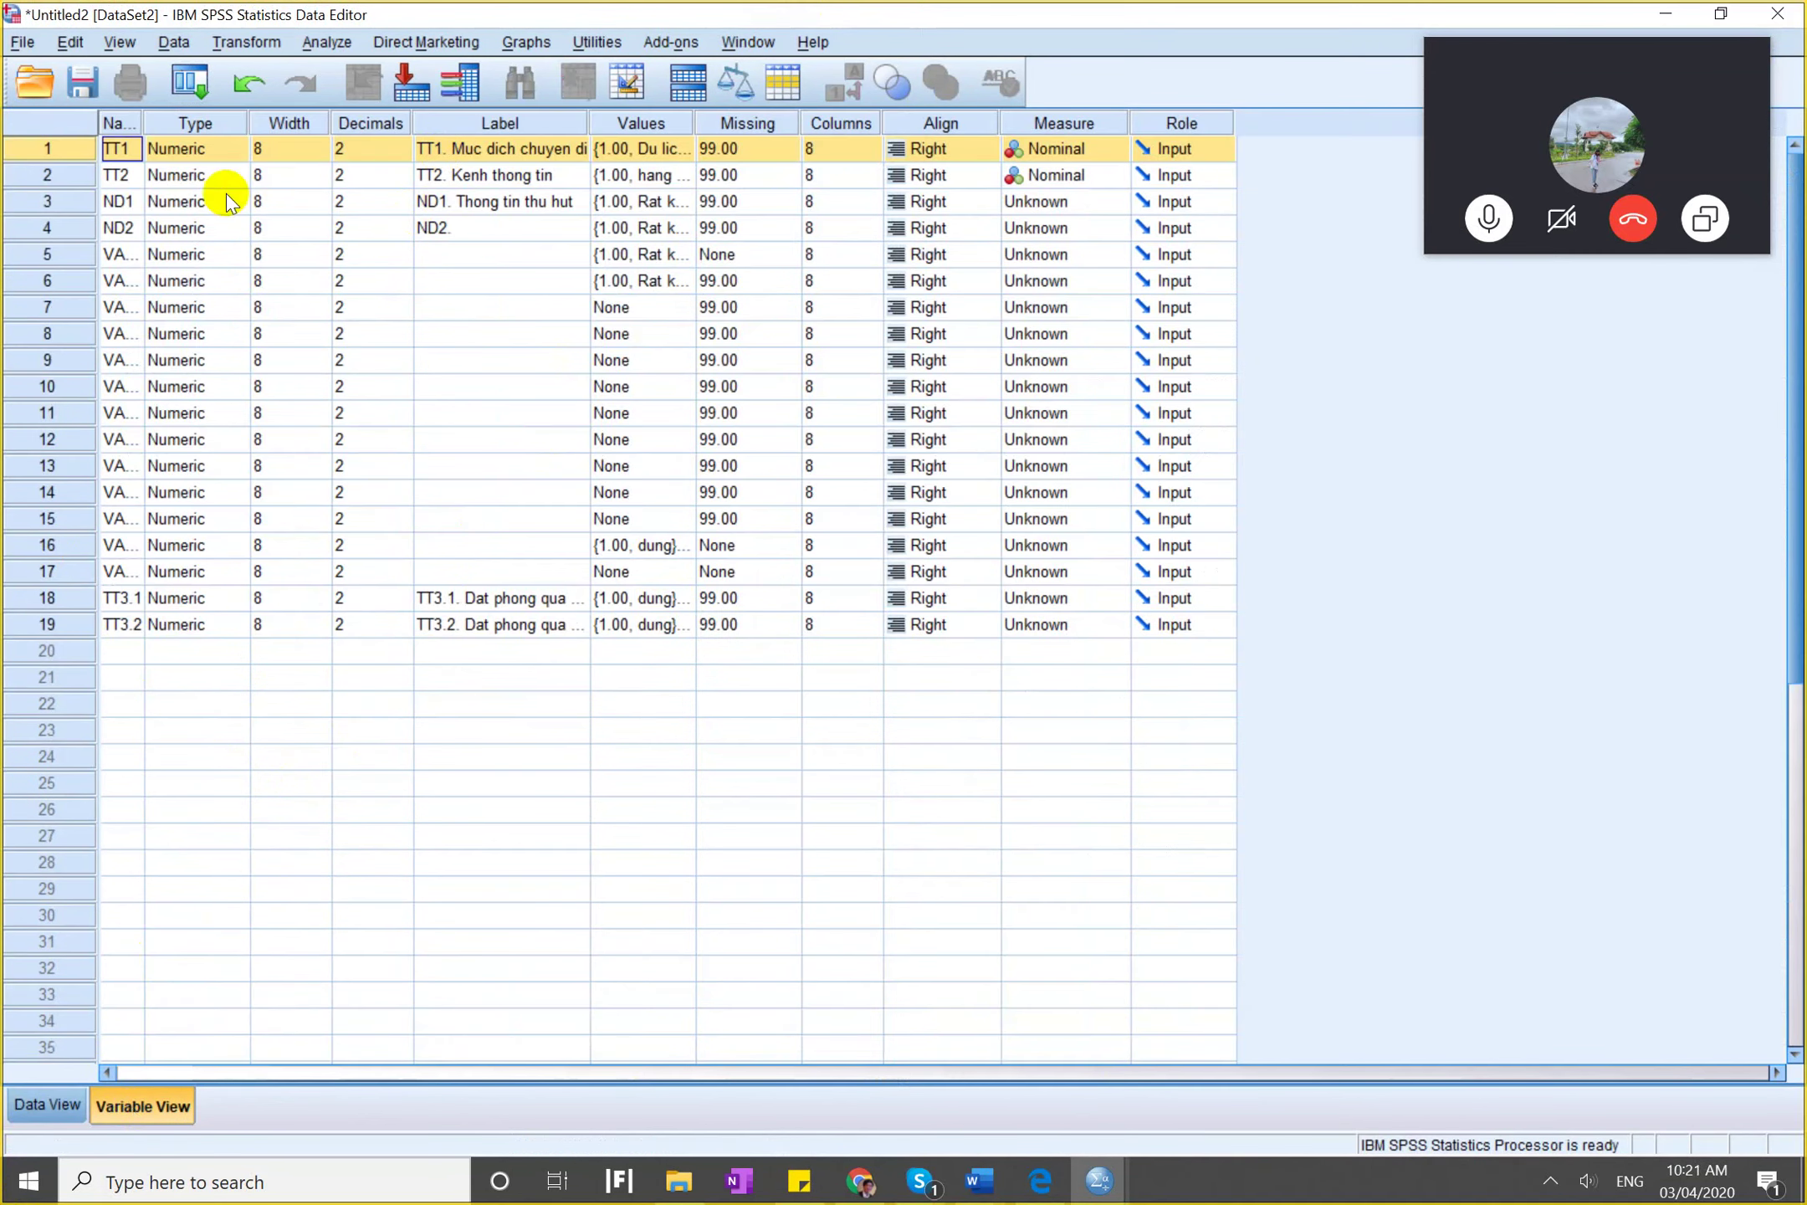
{"action": "left_click", "coordinate": [37, 1107]}
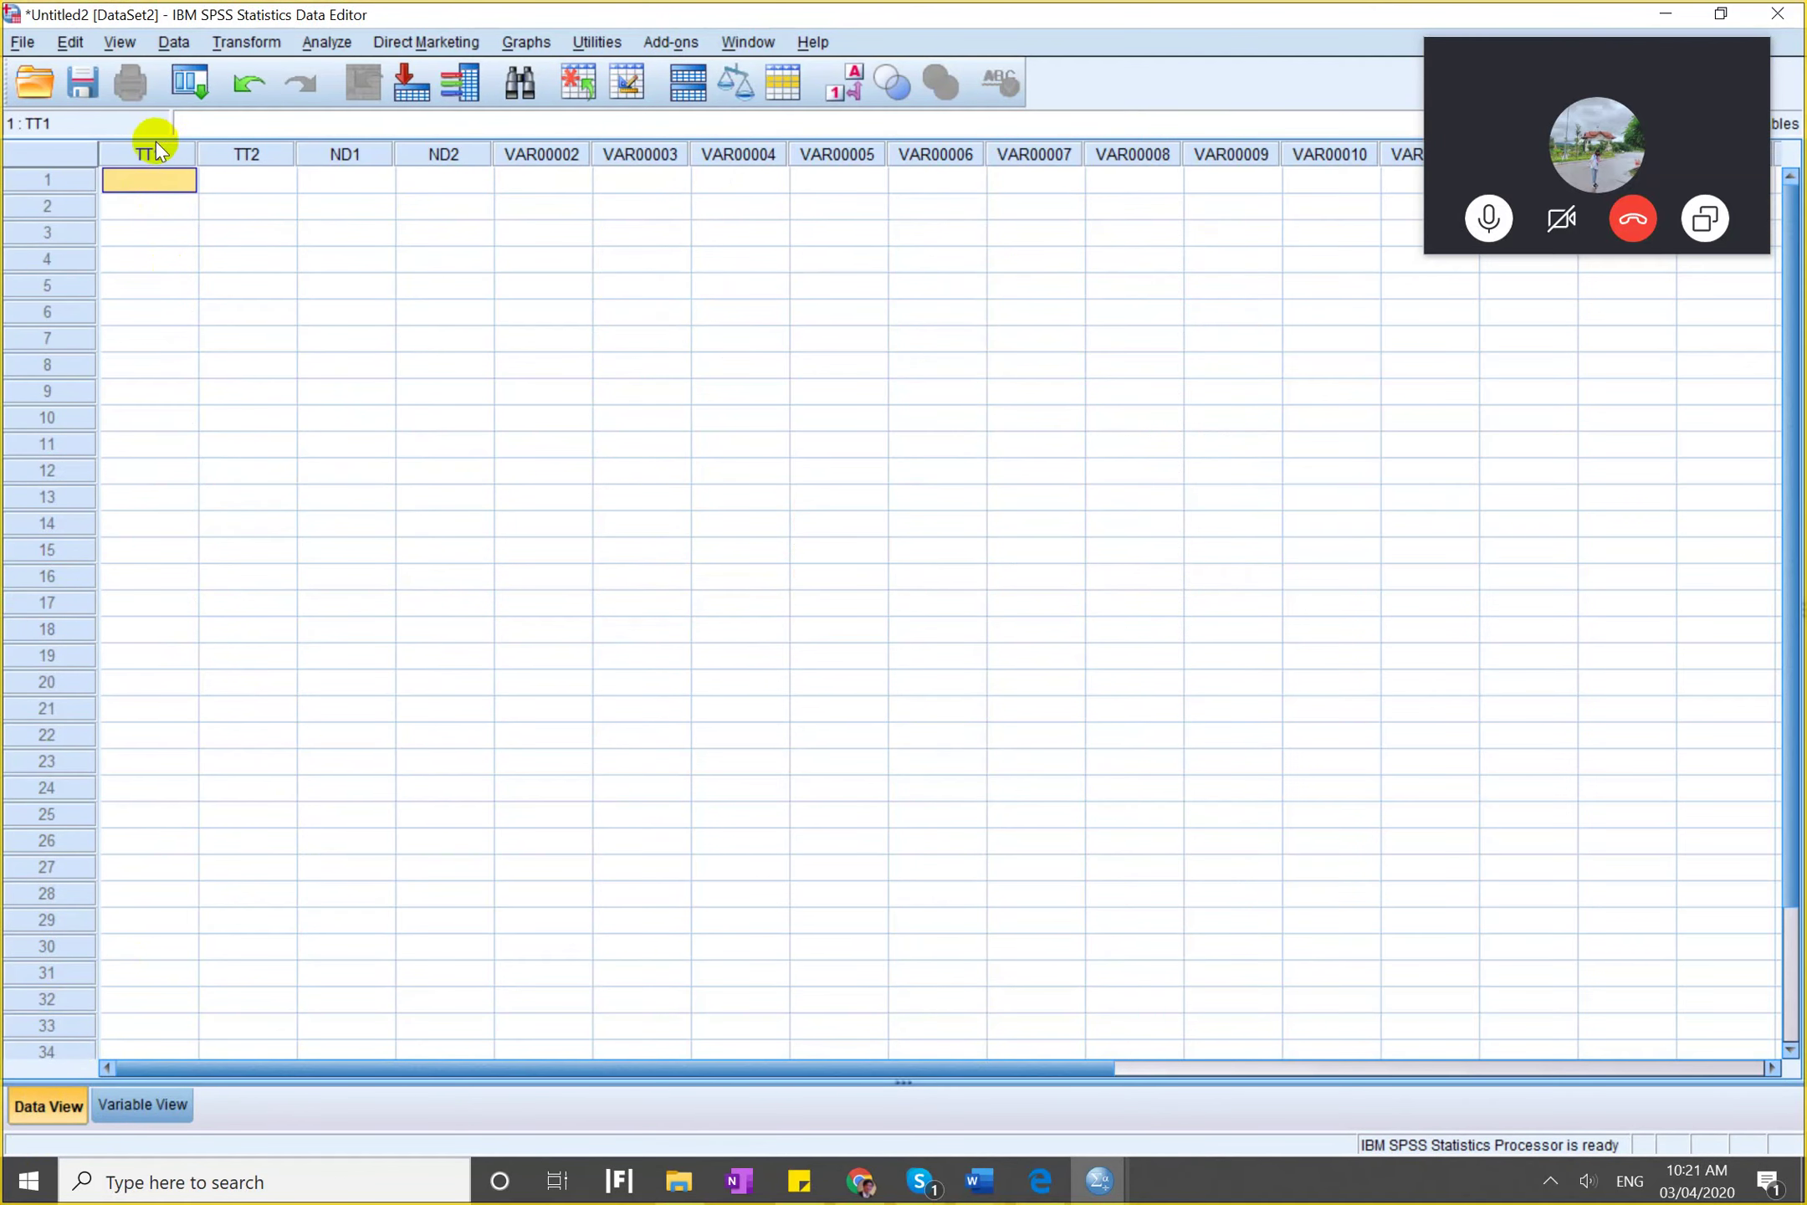
{"action": "left_click", "coordinate": [156, 149]}
{"action": "left_click", "coordinate": [230, 152]}
{"action": "left_click", "coordinate": [364, 153]}
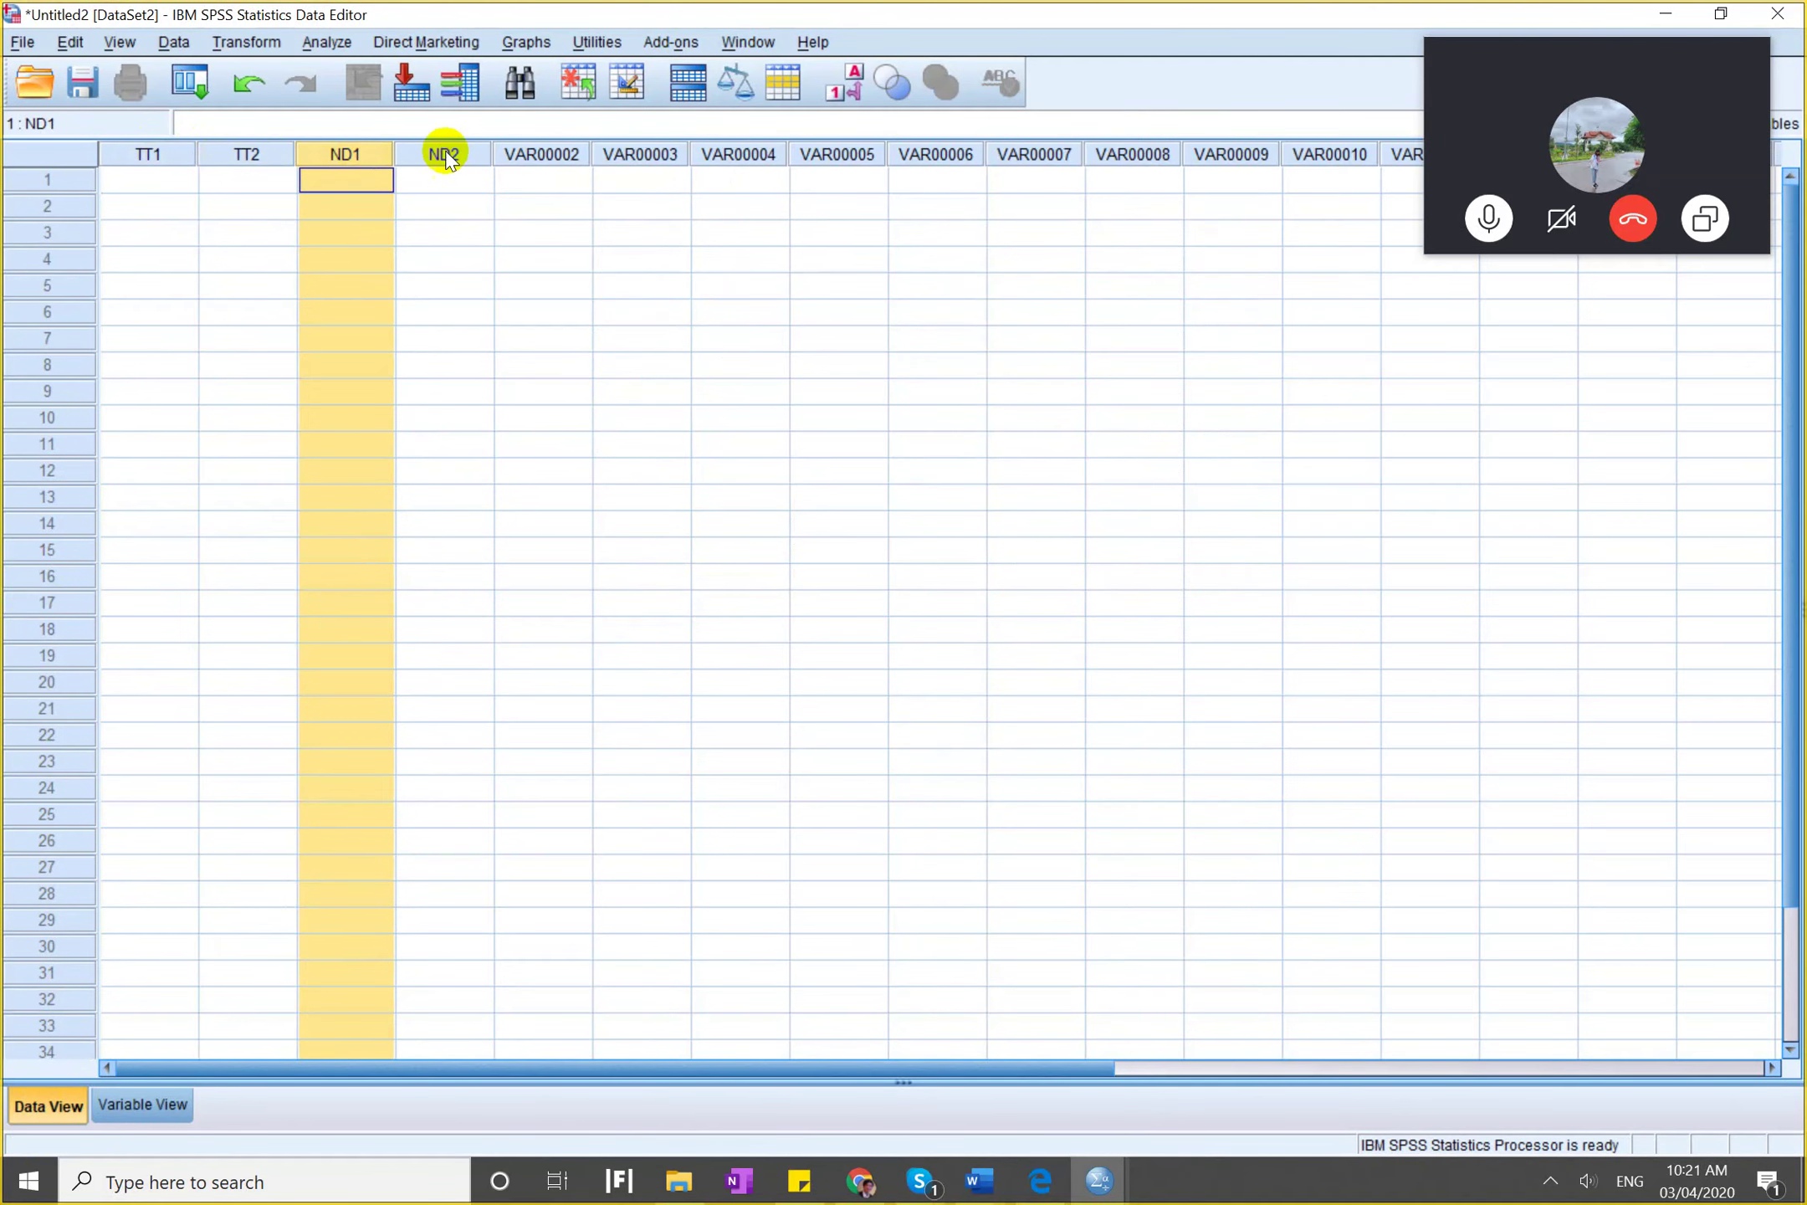
{"action": "left_click", "coordinate": [446, 155]}
{"action": "left_click", "coordinate": [335, 263]}
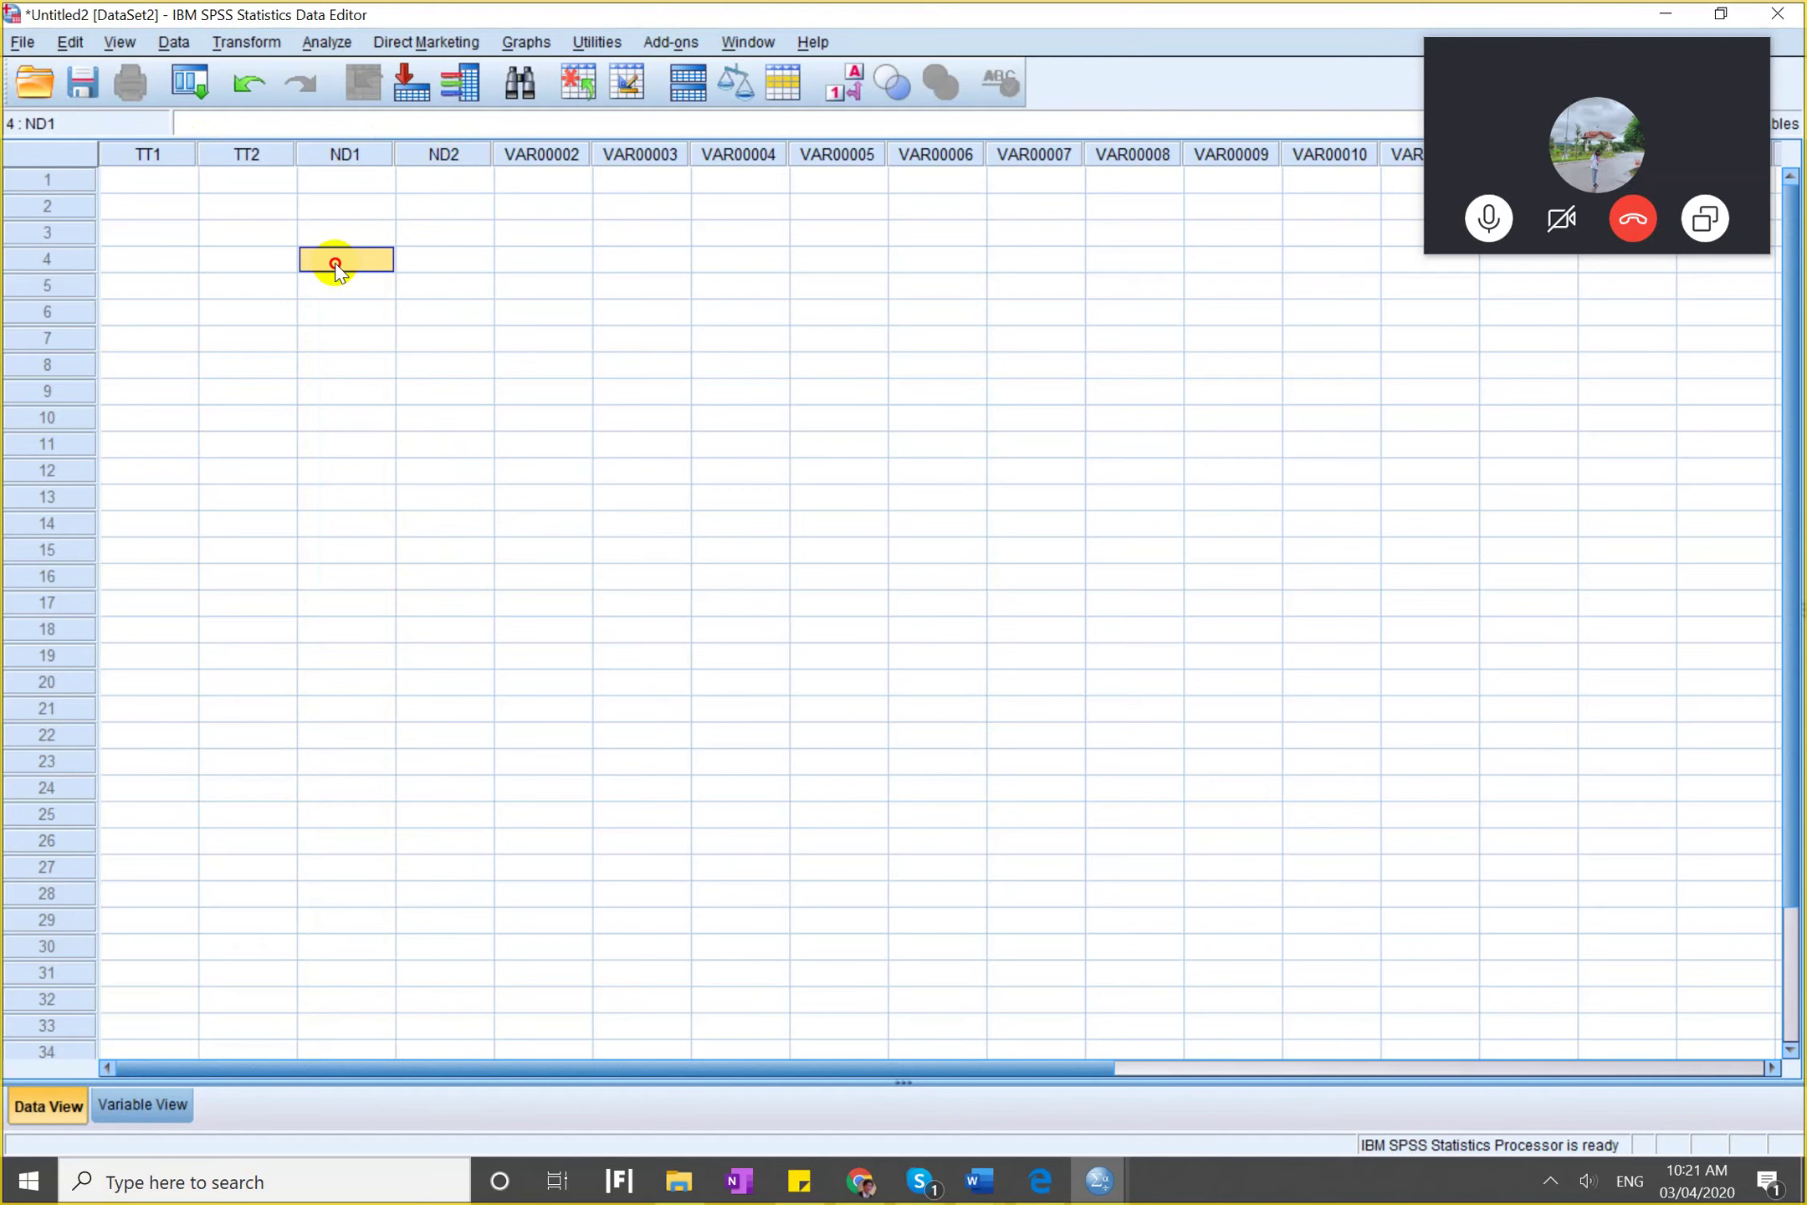
Return to the variable definitions and copy the whole TT1 variable.
{"action": "left_click", "coordinate": [130, 1105]}
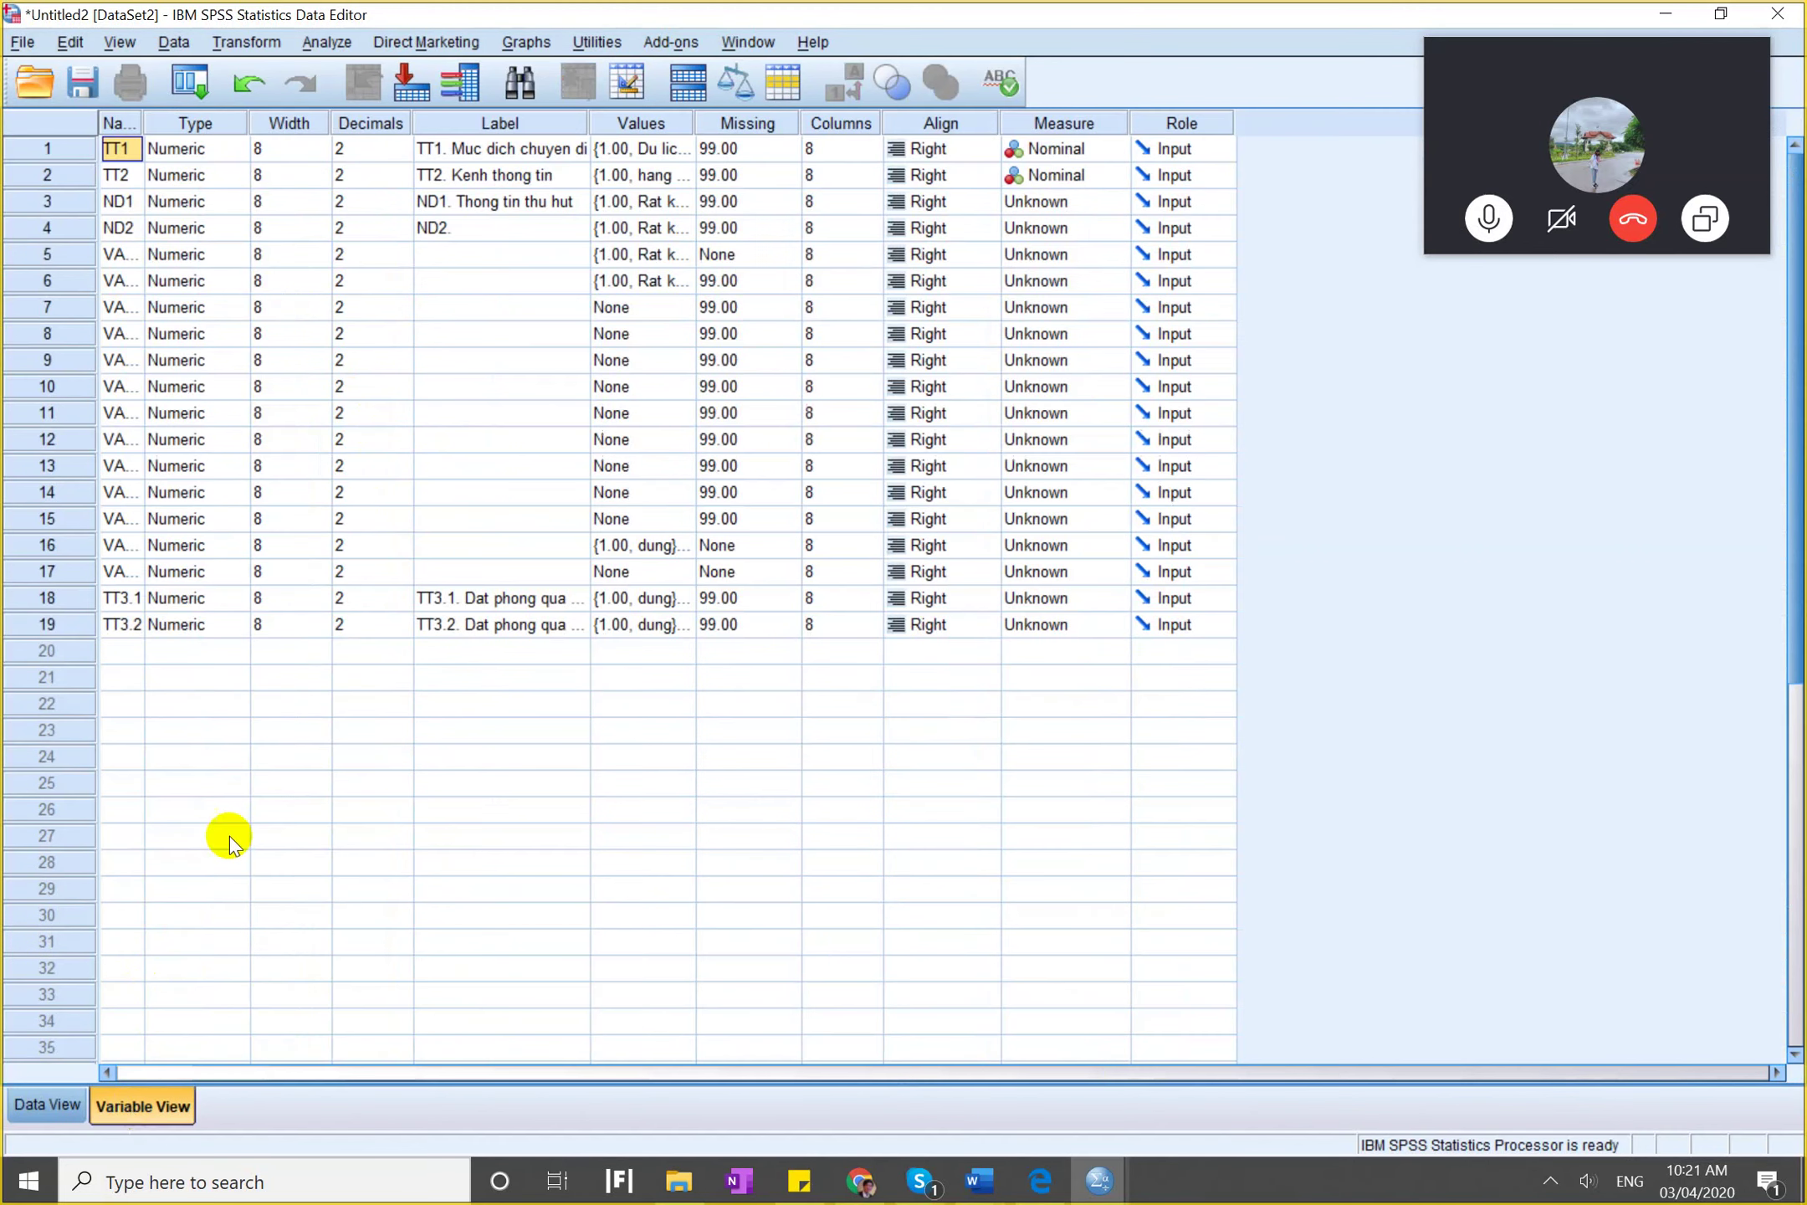
{"action": "right_click", "coordinate": [62, 135]}
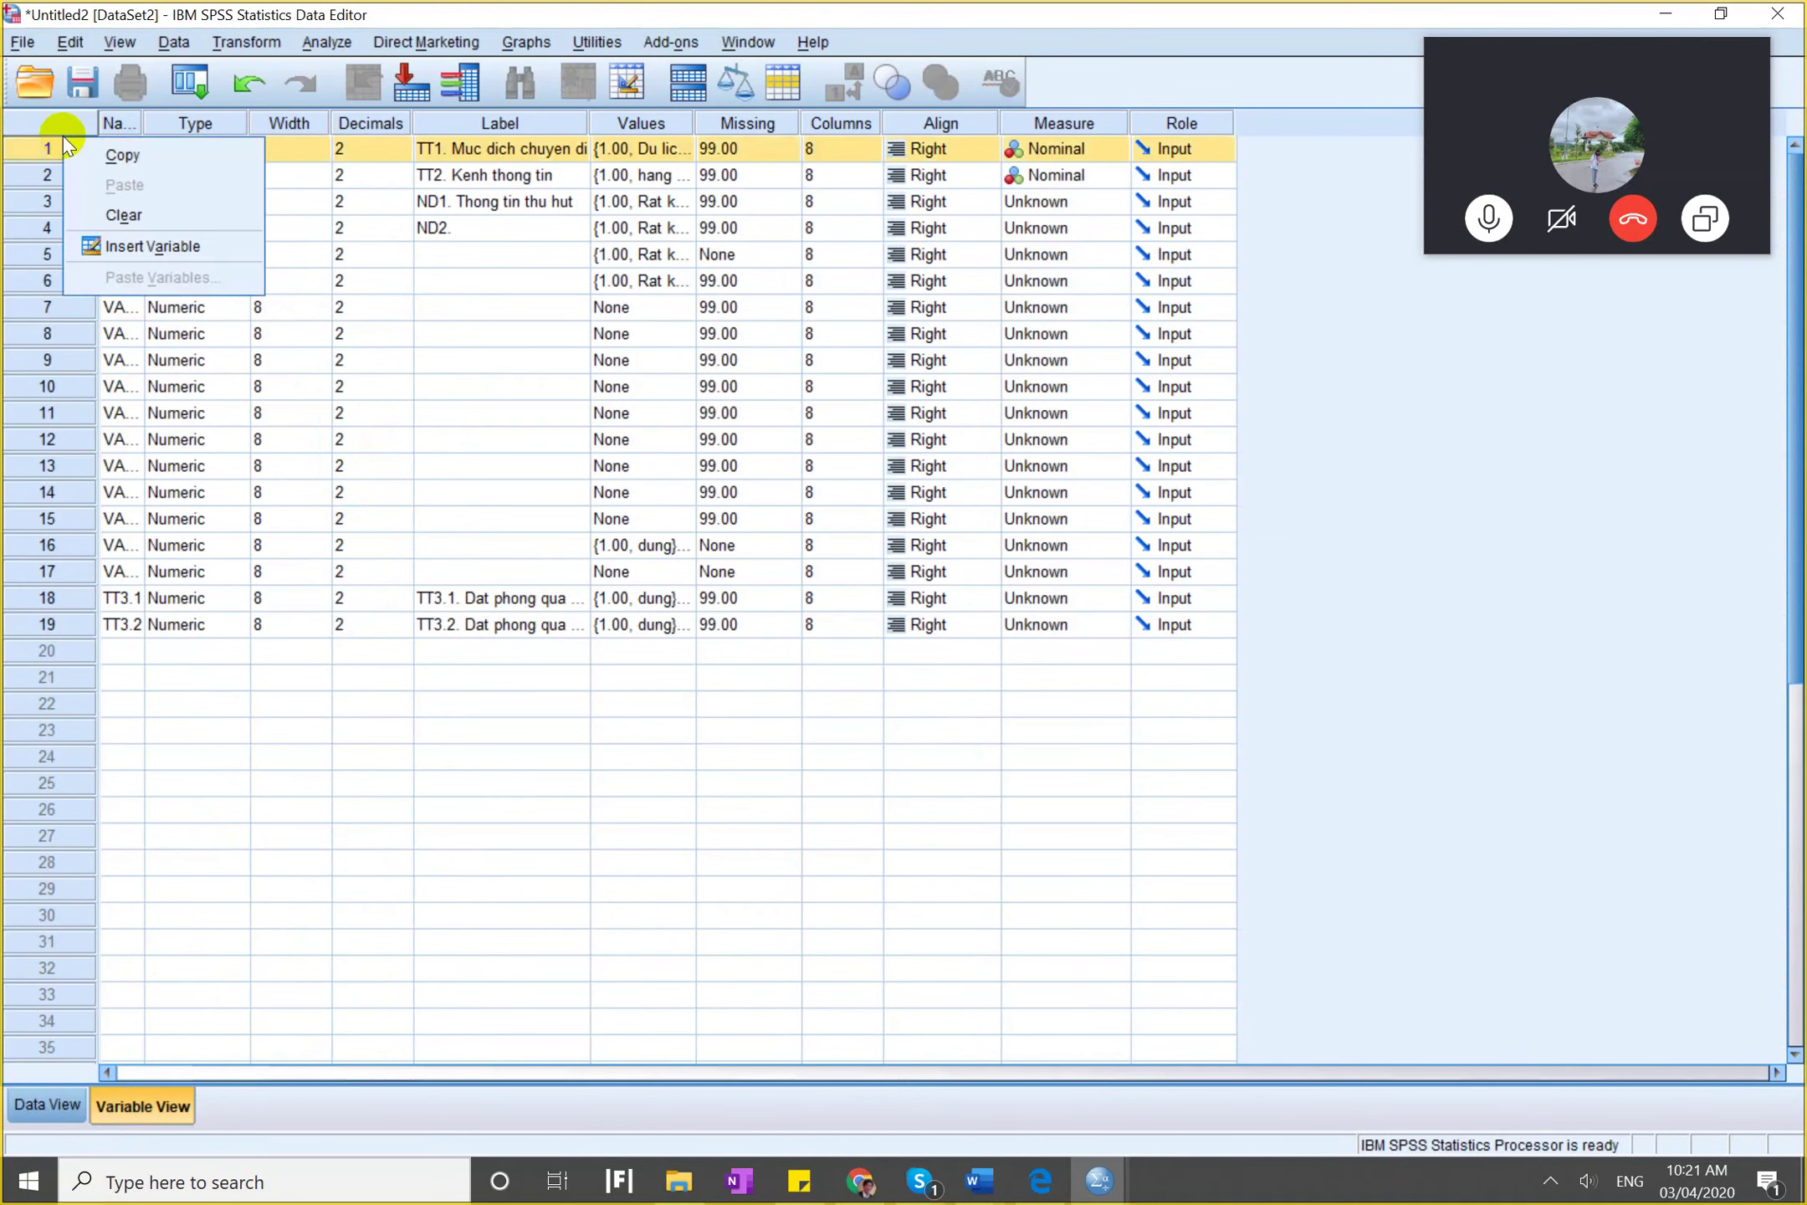
{"action": "left_click", "coordinate": [94, 156]}
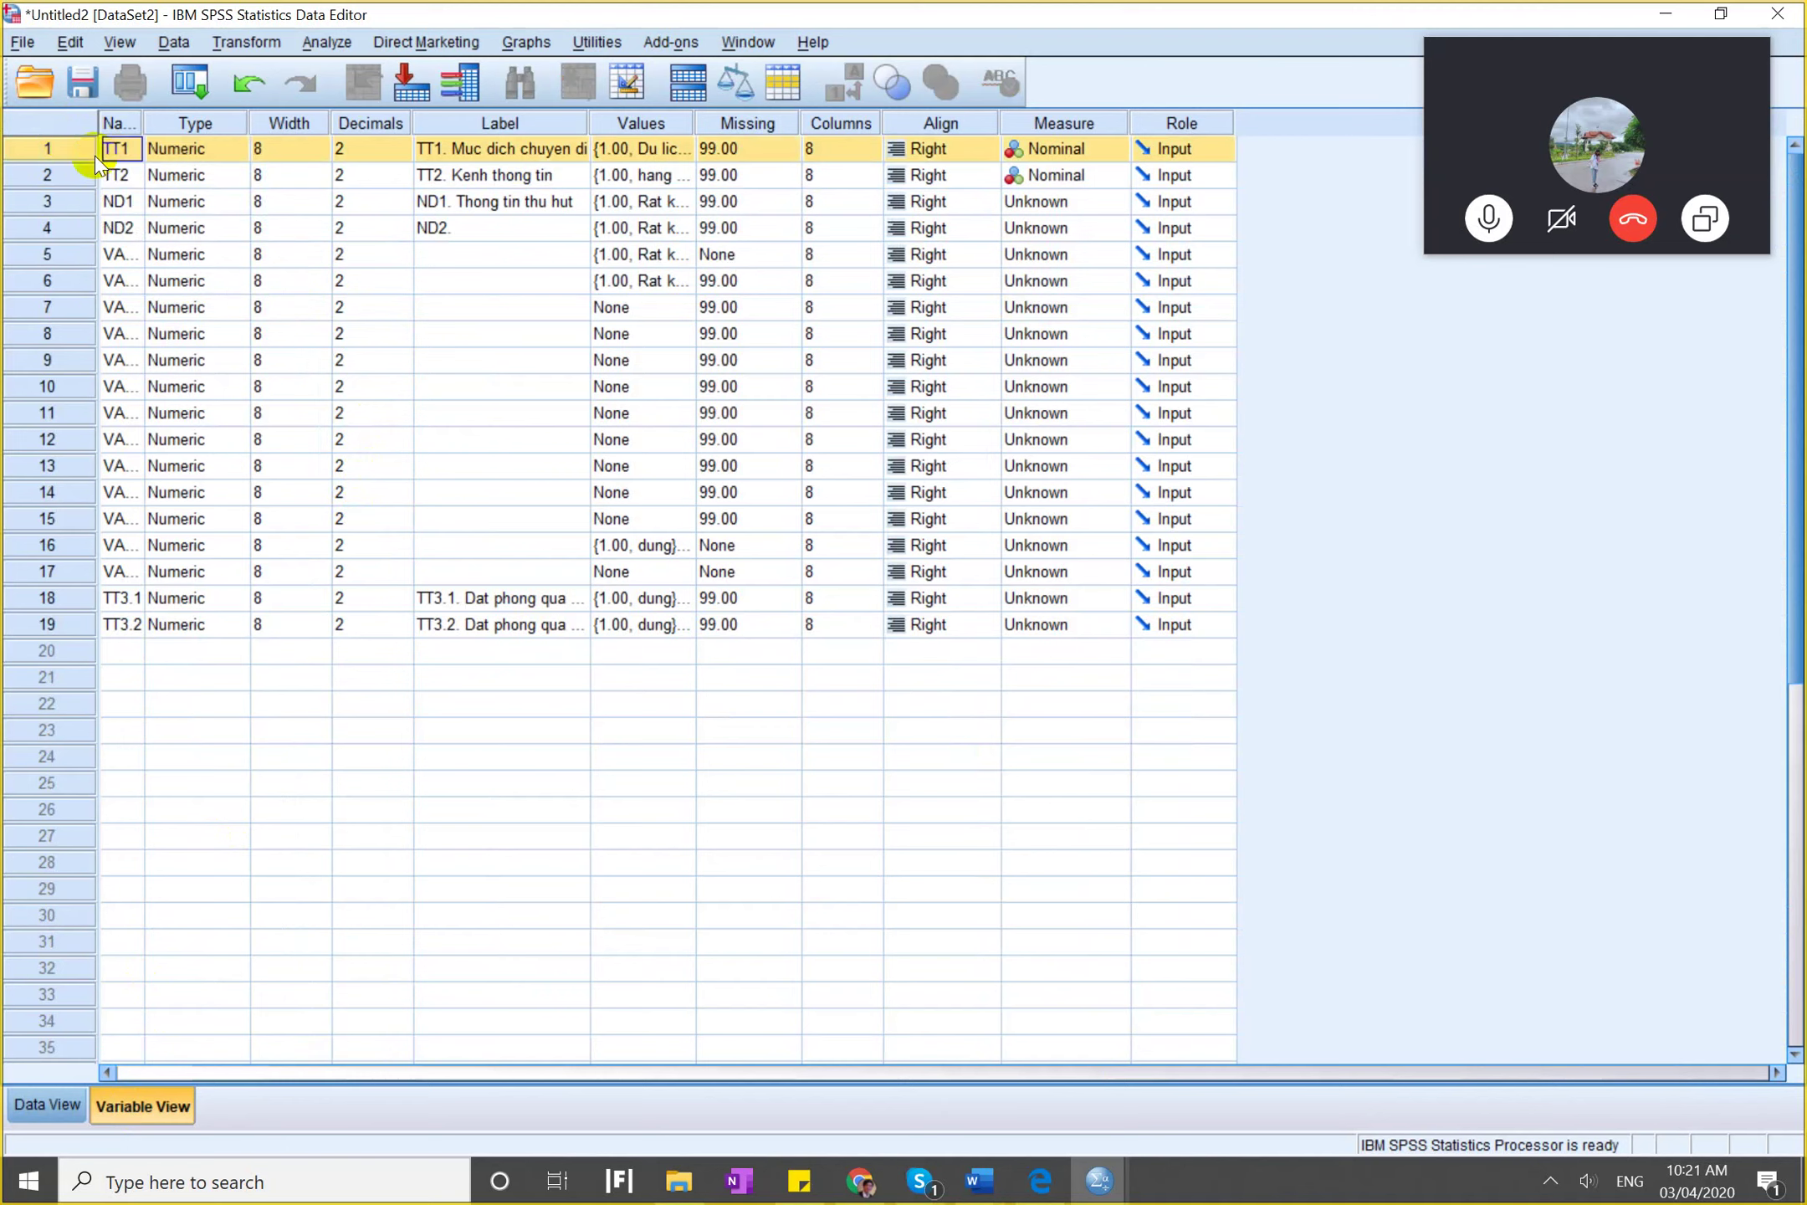
Insert a new variable above TT1, name it C0 and give it the label STT.
{"action": "right_click", "coordinate": [94, 155]}
{"action": "left_click", "coordinate": [144, 264]}
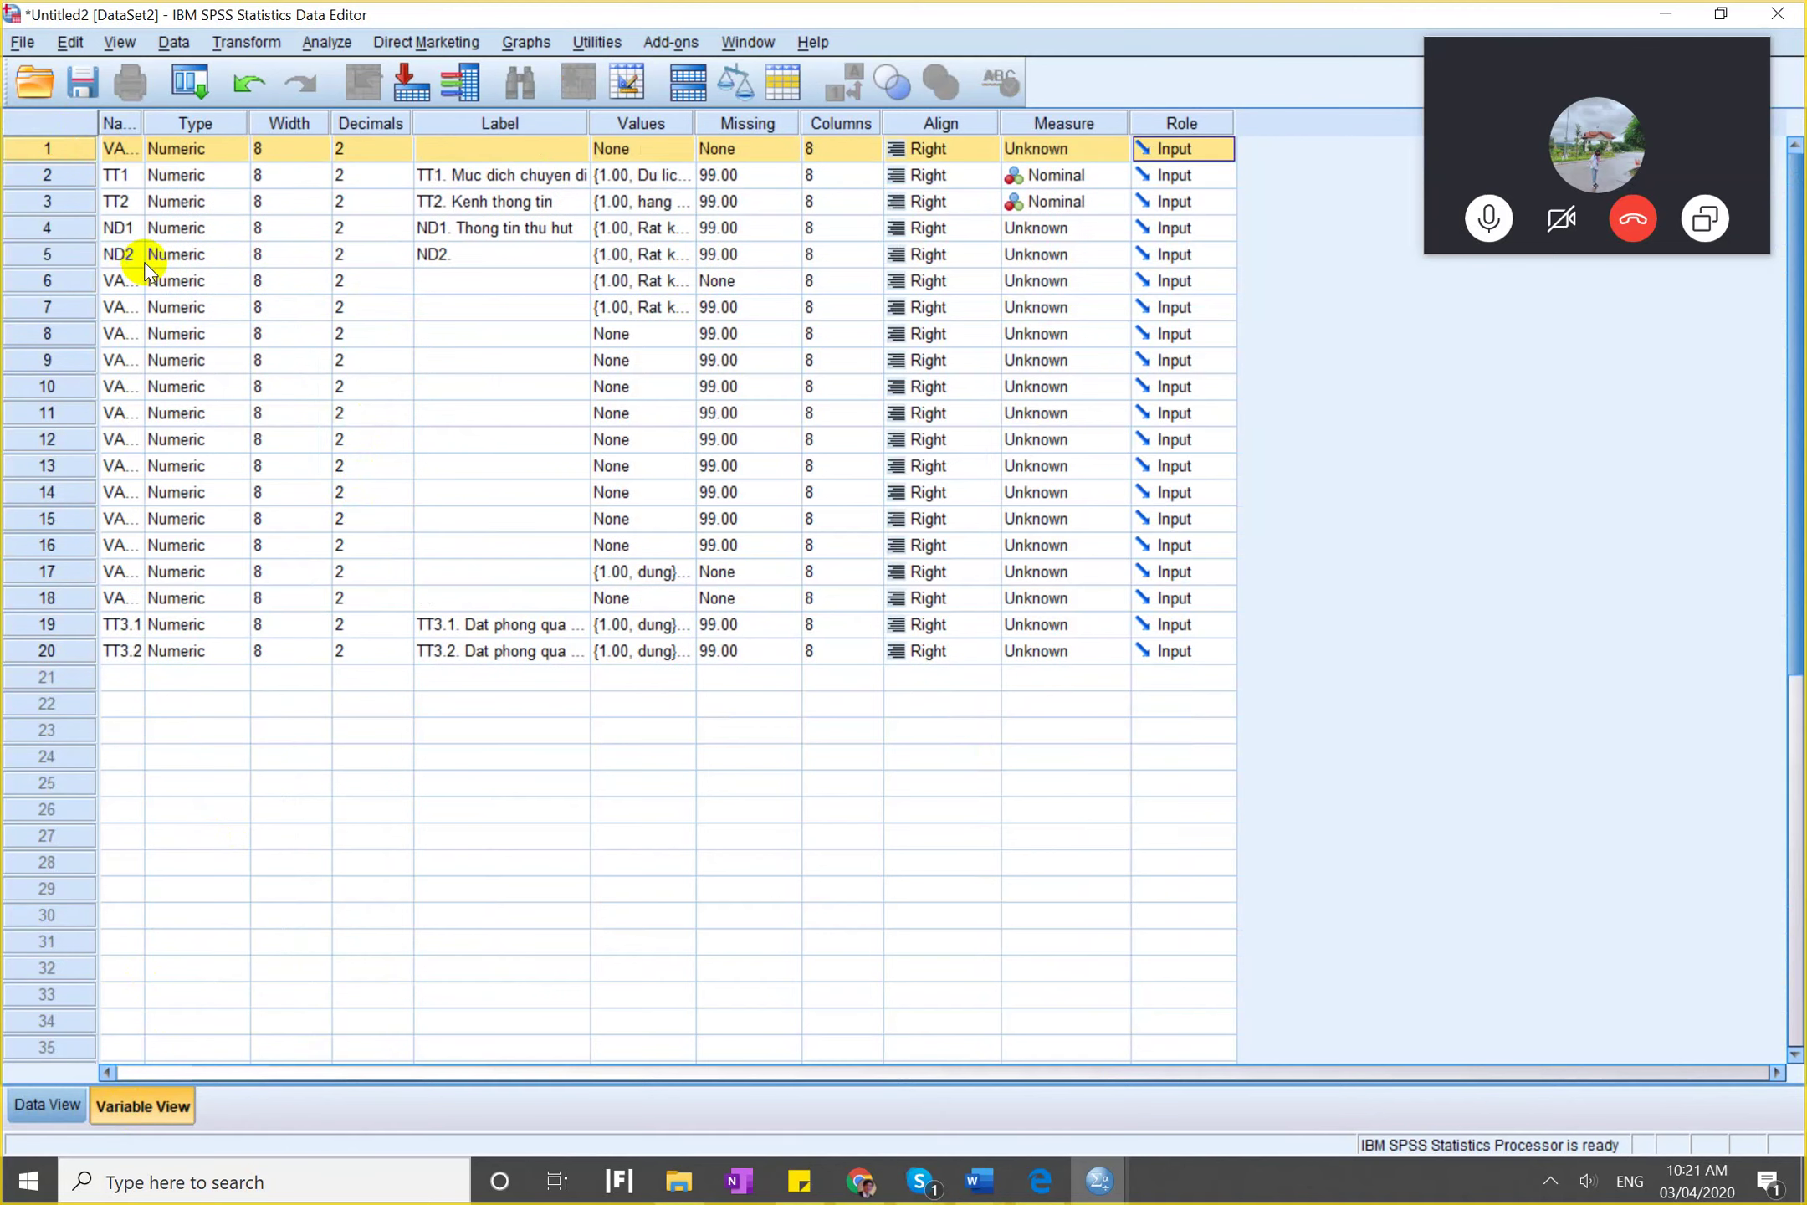
{"action": "left_click", "coordinate": [121, 149]}
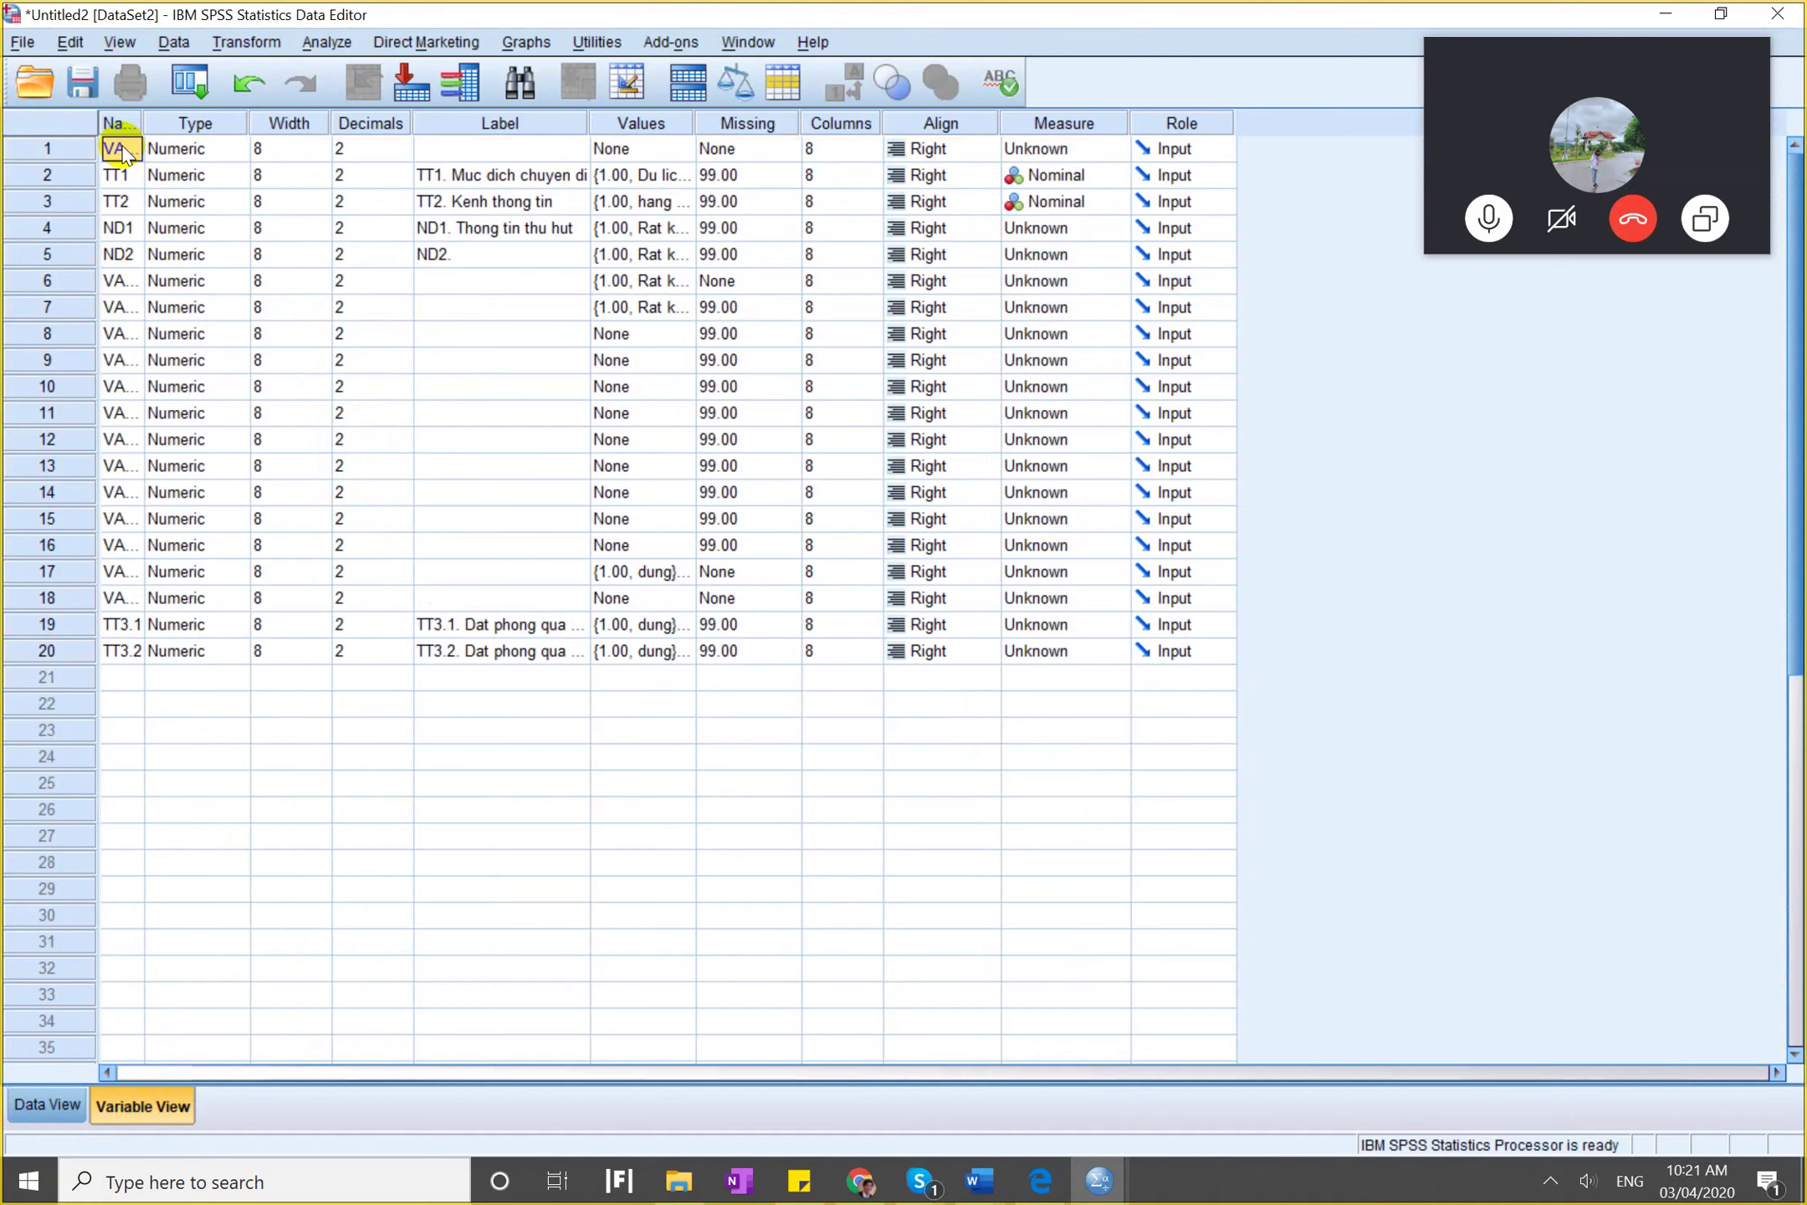
{"action": "type", "text": "C0"}
{"action": "key", "text": "Tab"}
{"action": "key", "text": "Tab"}
{"action": "key", "text": "Tab"}
{"action": "key", "text": "Tab"}
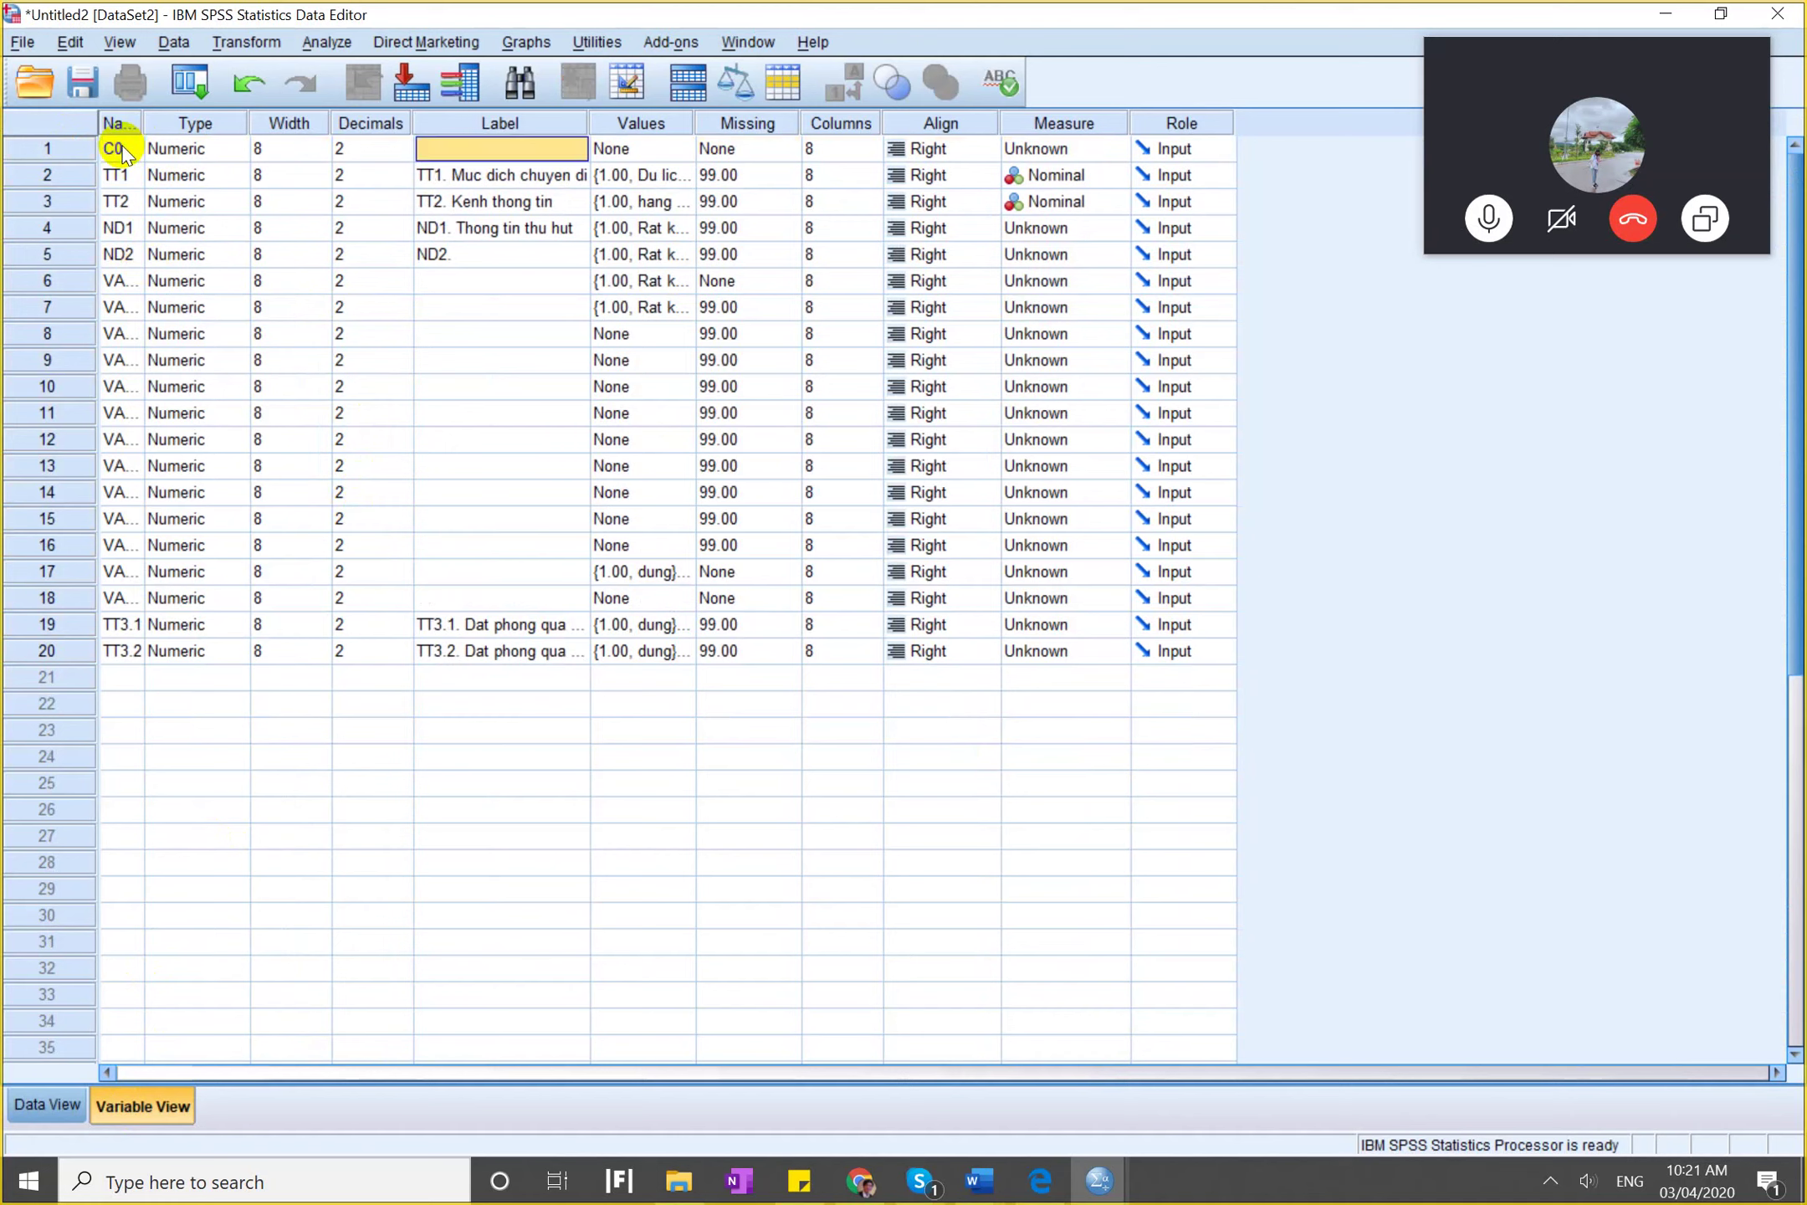
{"action": "type", "text": "STT"}
{"action": "key", "text": "Return"}
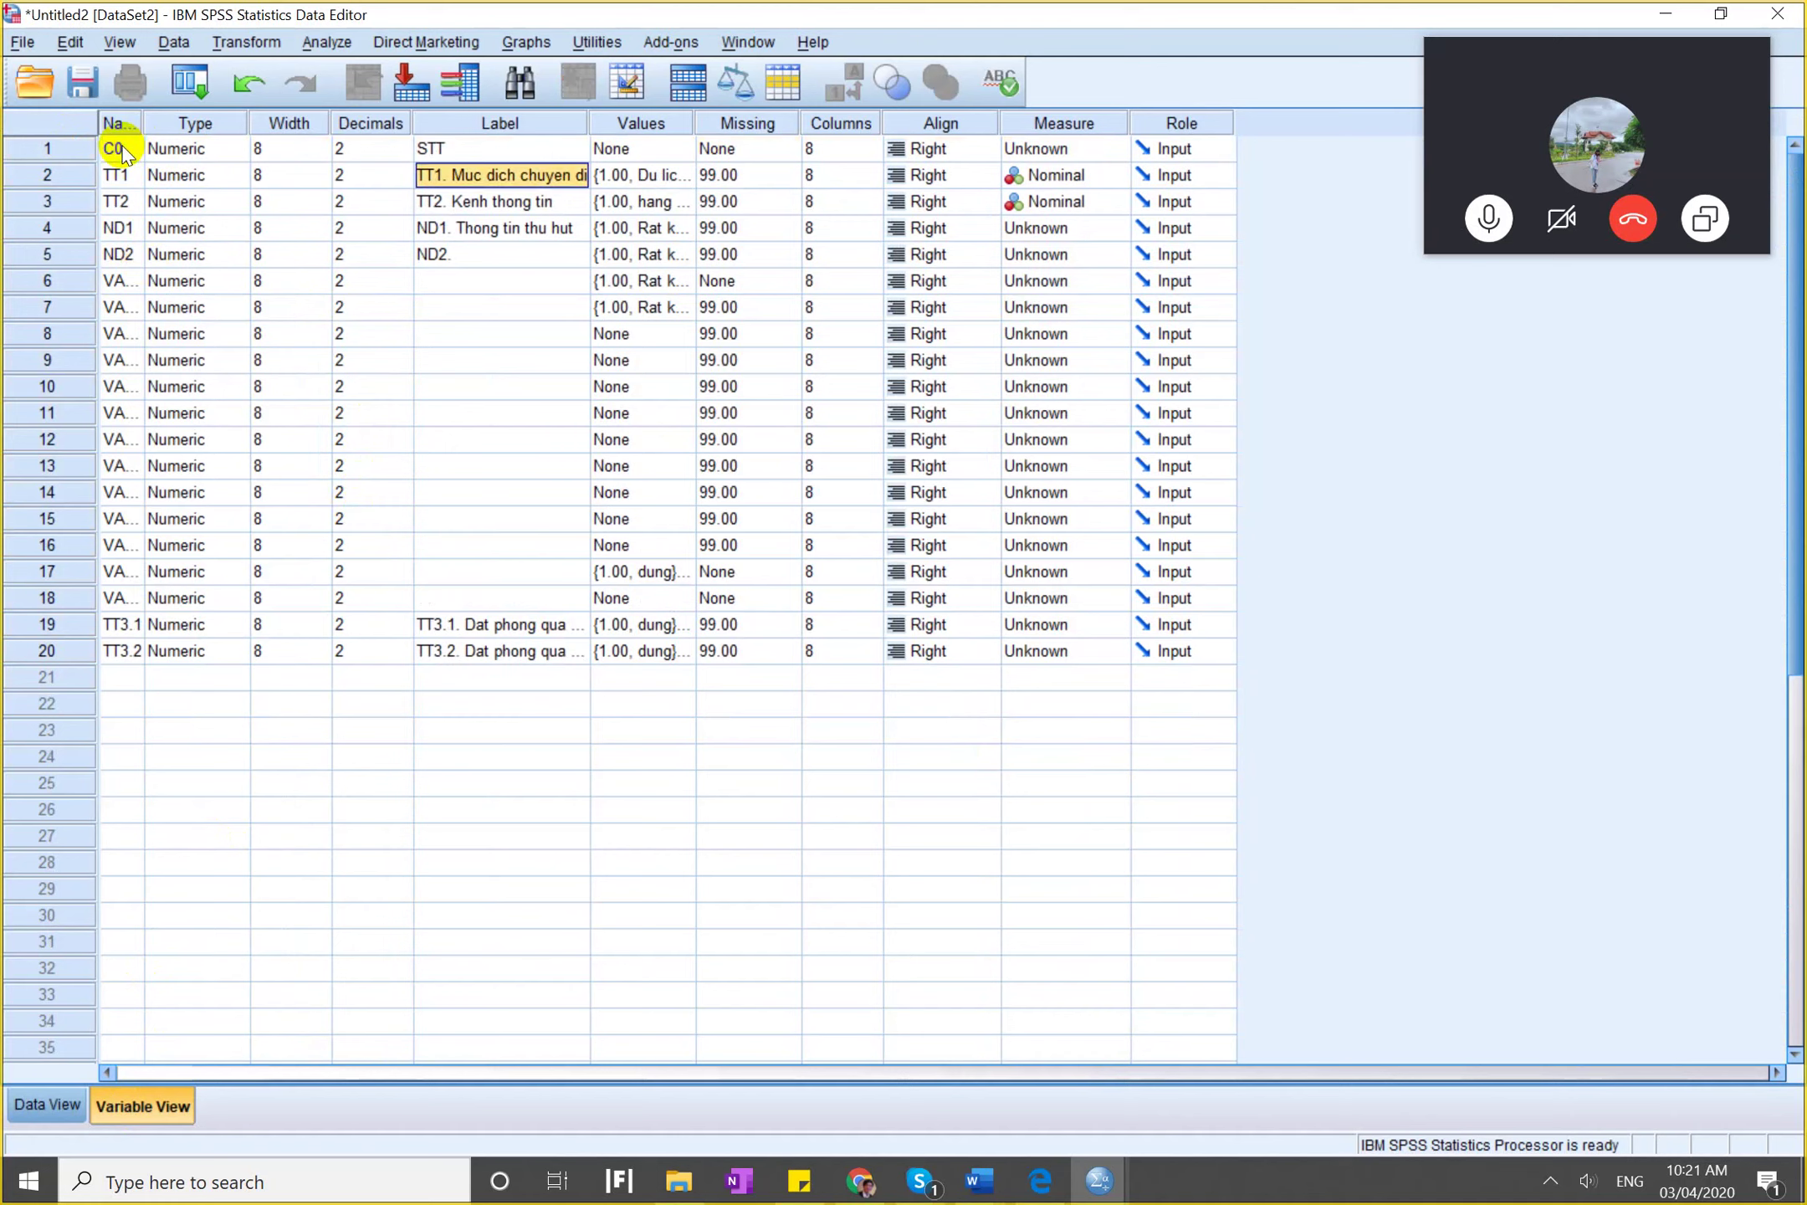
In the data view, number the first six cases 1 to 6 in the C0 column.
{"action": "left_click", "coordinate": [43, 1102]}
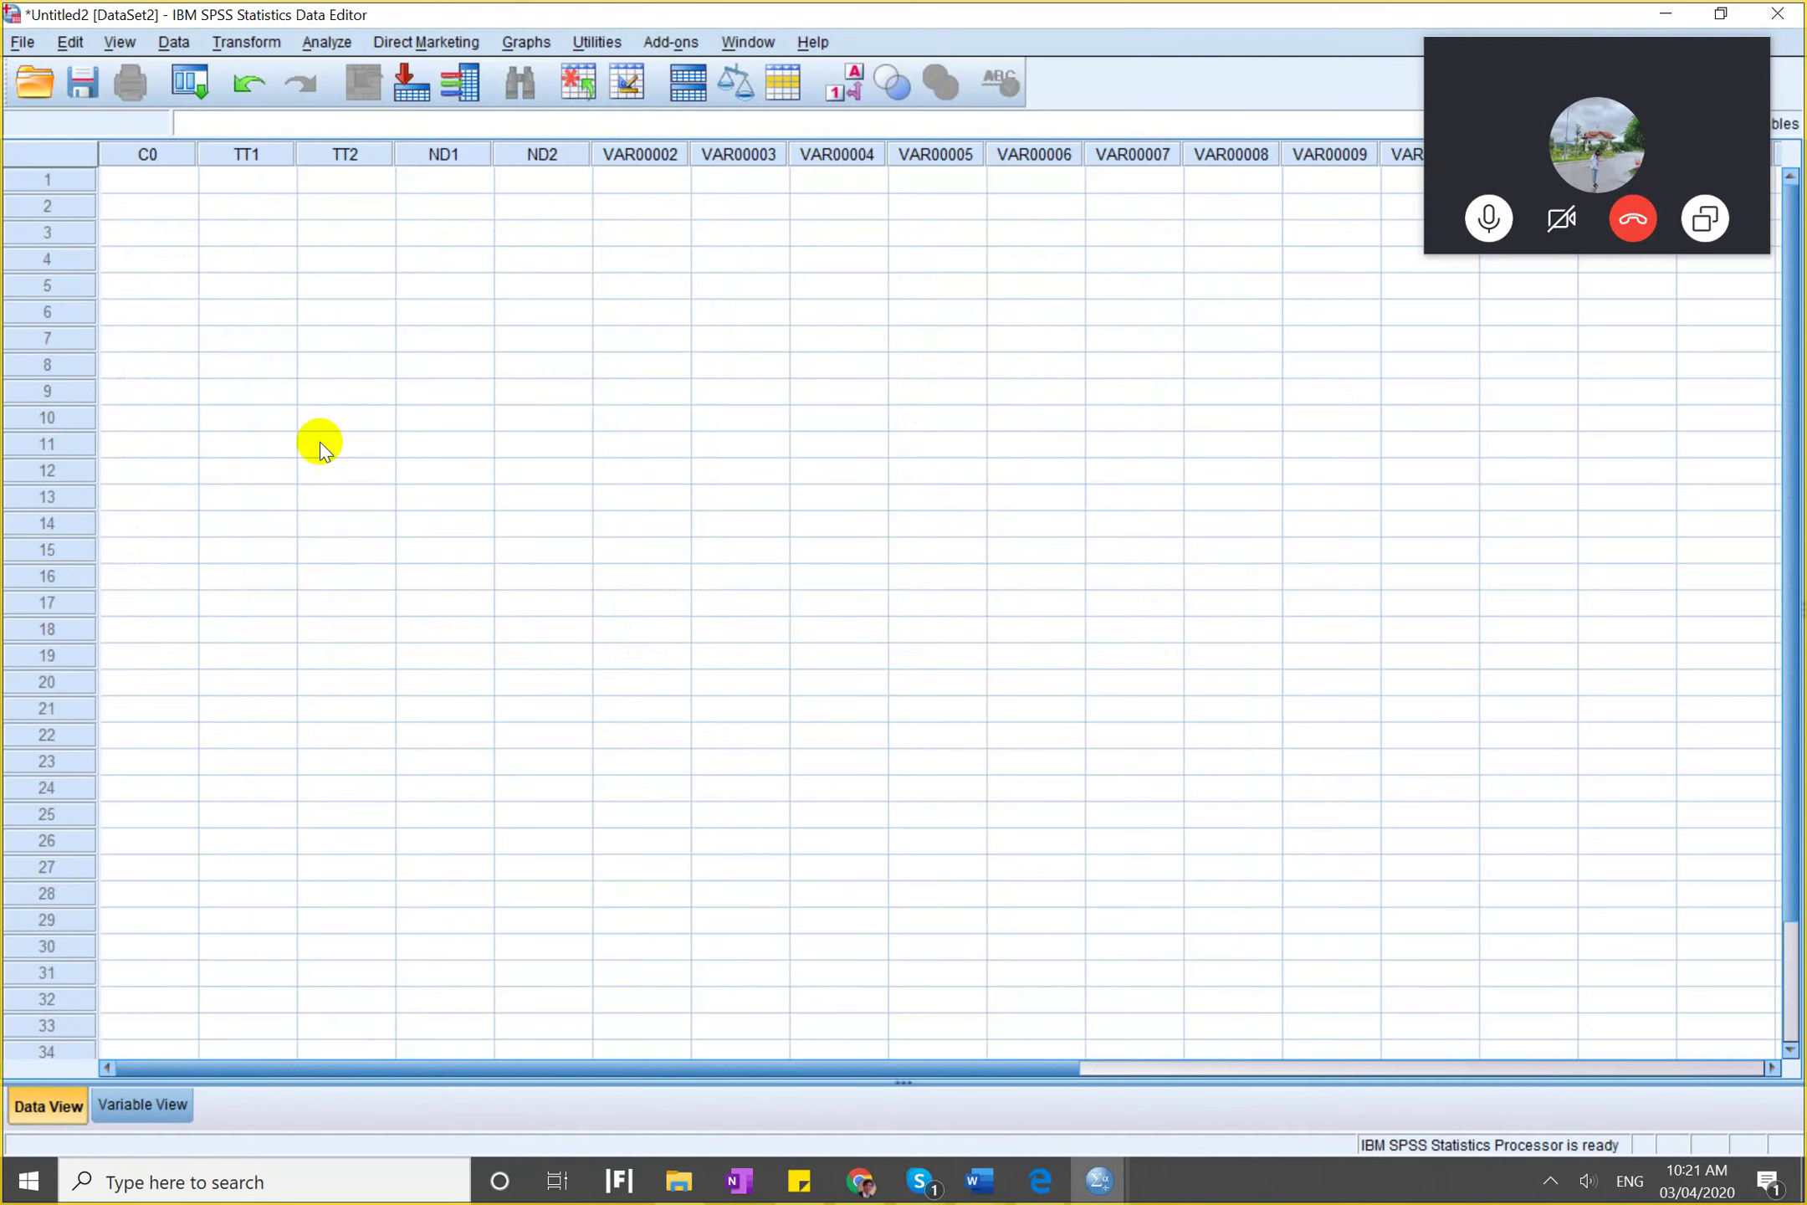
{"action": "left_click", "coordinate": [156, 183]}
{"action": "key", "text": "Return"}
{"action": "key", "text": "Return"}
{"action": "key", "text": "Return"}
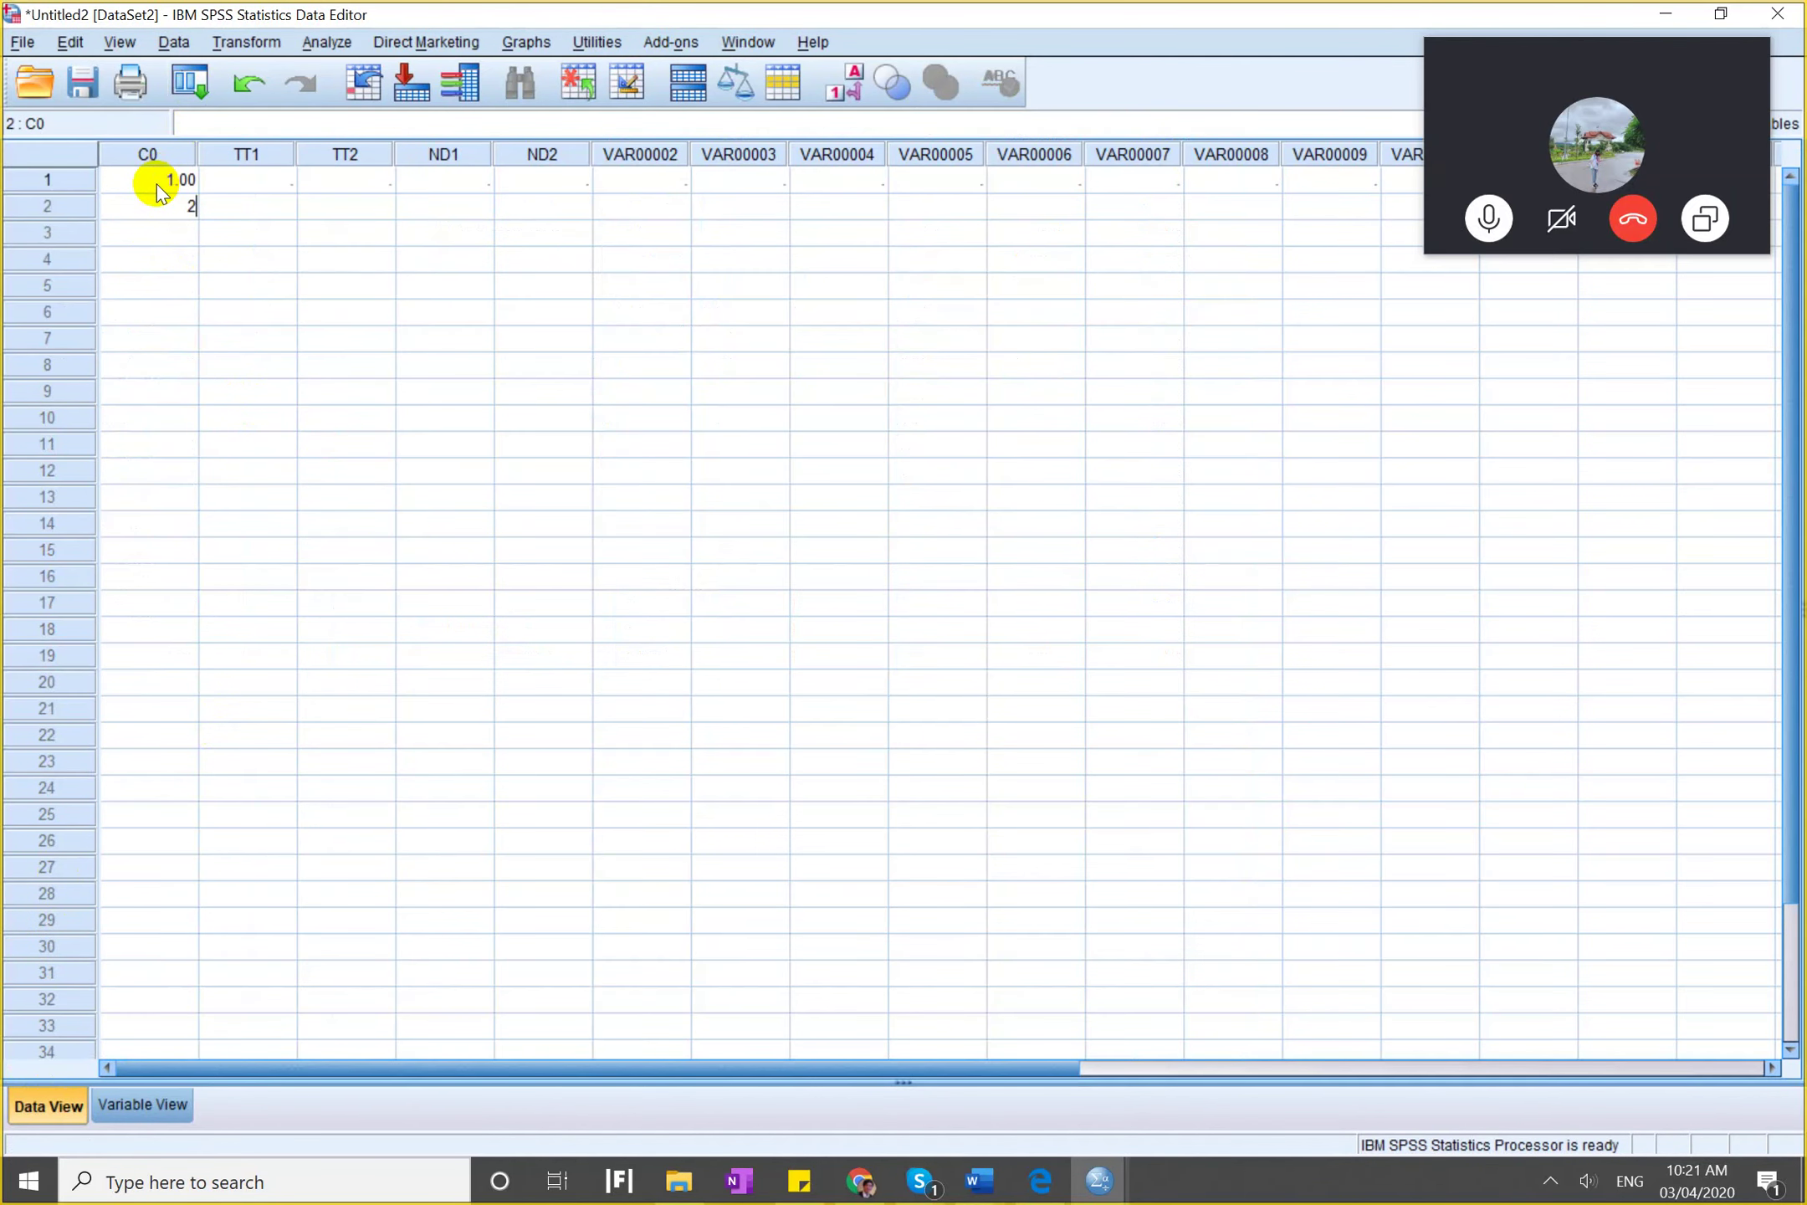
{"action": "type", "text": "4"}
{"action": "key", "text": "Return"}
{"action": "type", "text": "5"}
{"action": "key", "text": "Return"}
{"action": "type", "text": "6"}
{"action": "key", "text": "Return"}
{"action": "key", "text": "Return"}
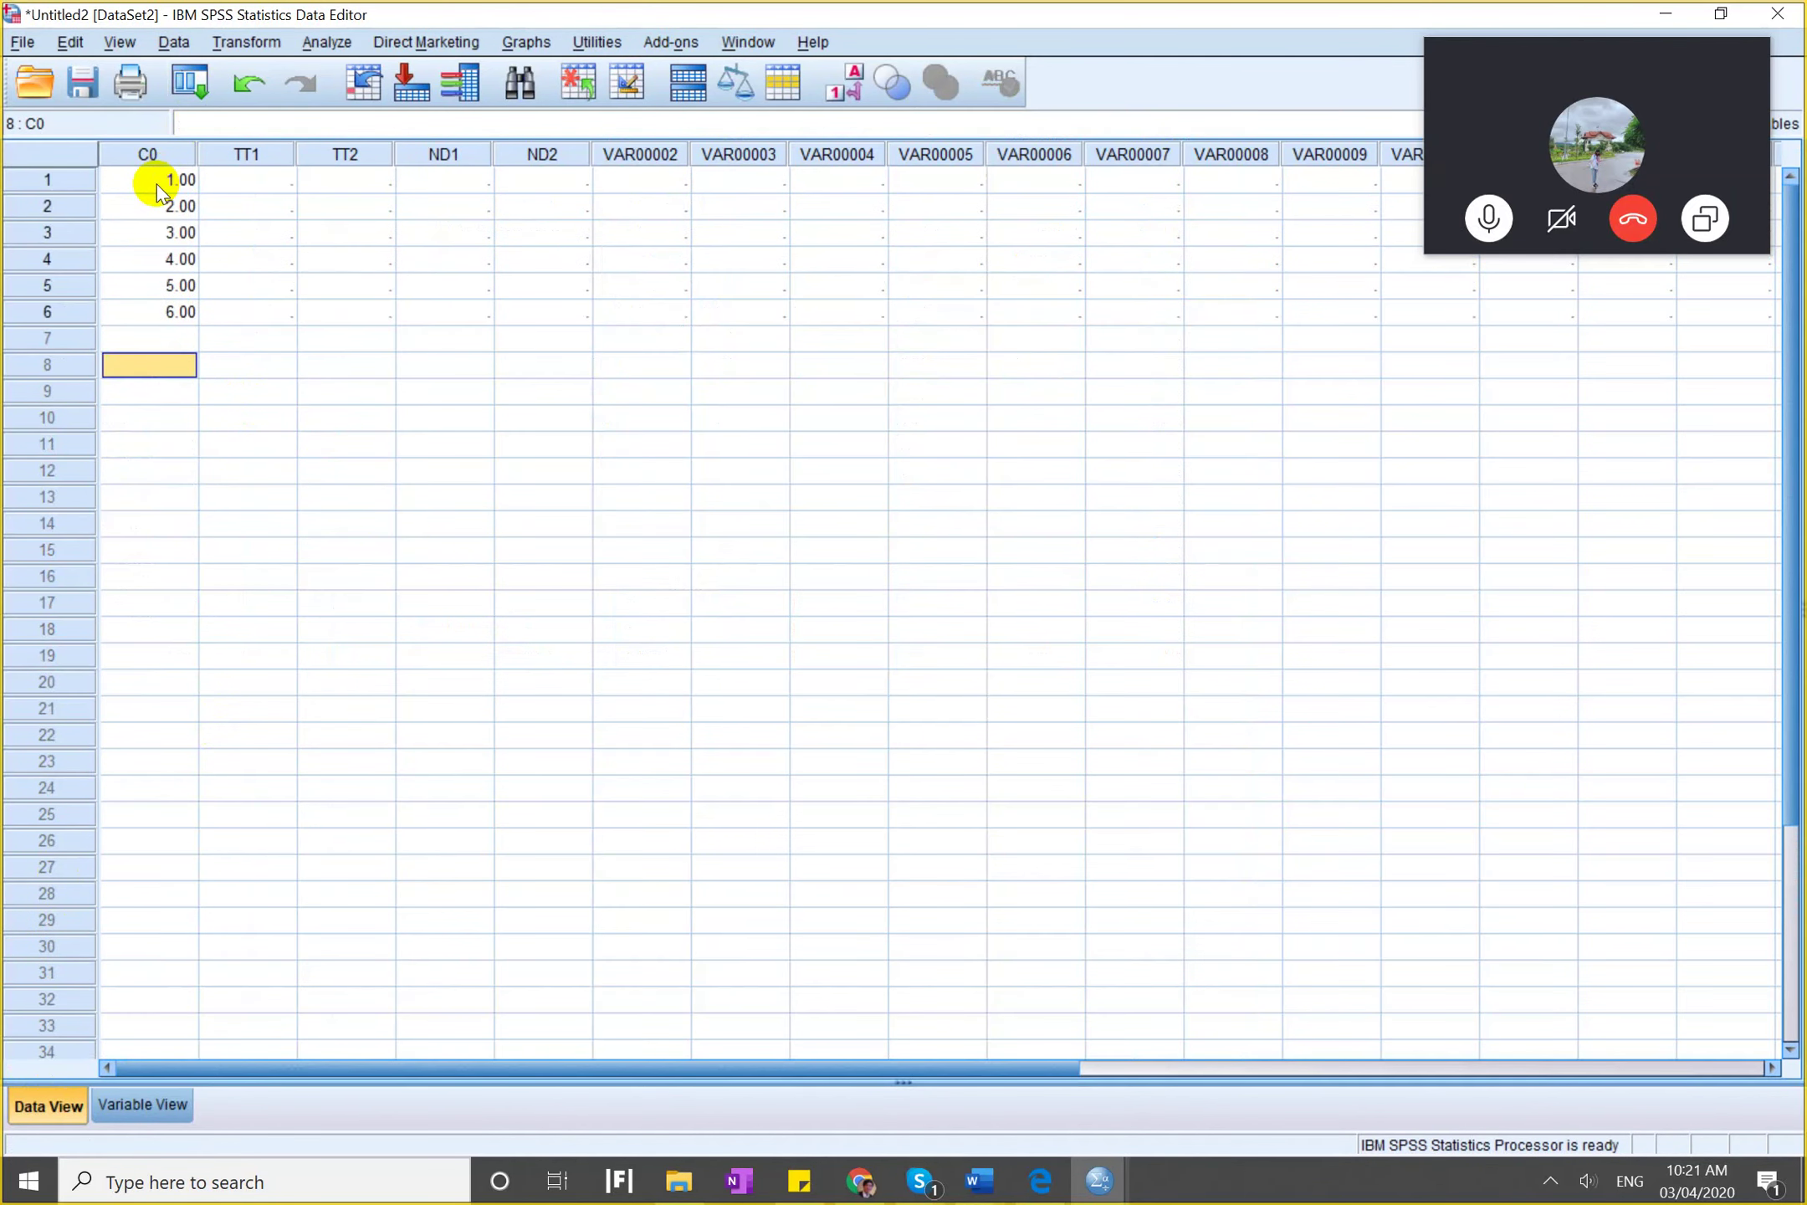
{"action": "key", "text": "Up"}
{"action": "key", "text": "Up"}
{"action": "left_click", "coordinate": [157, 184]}
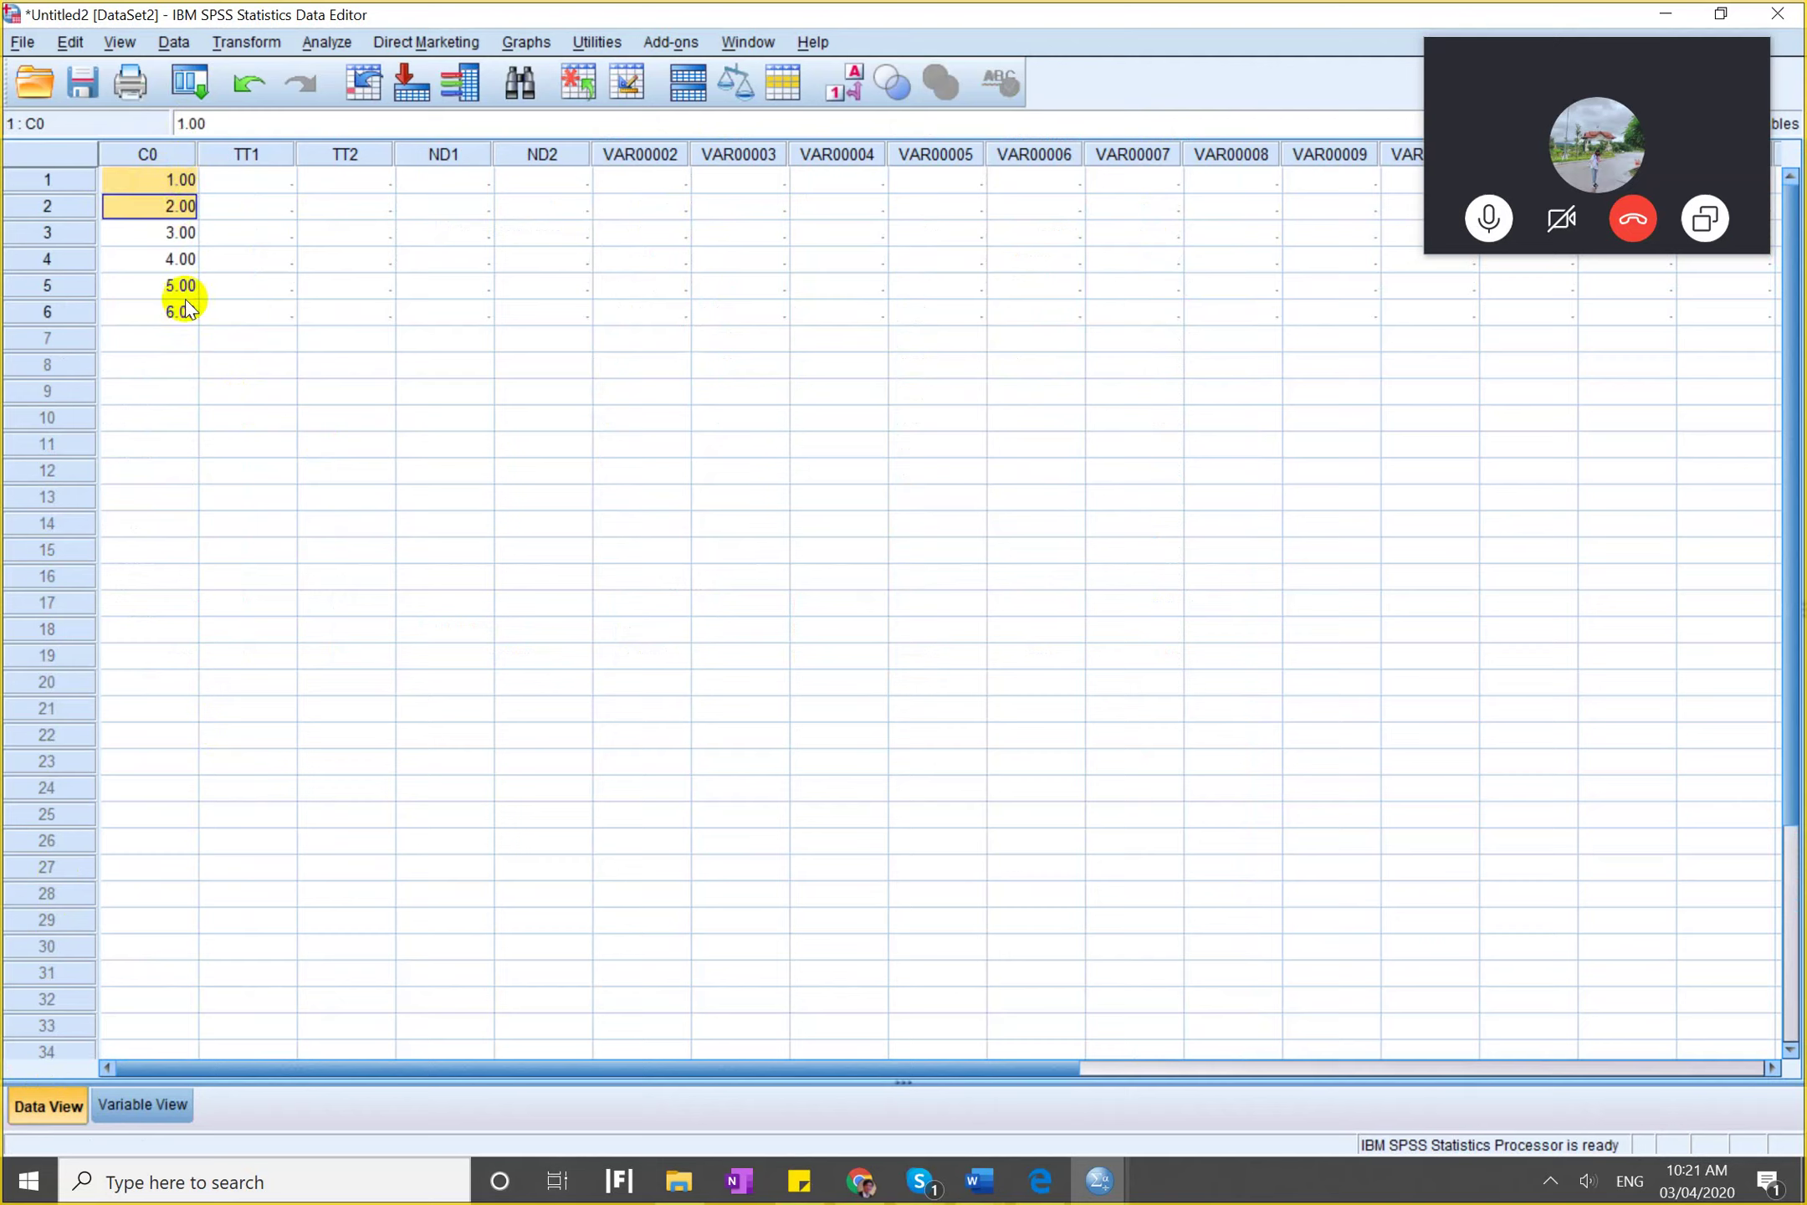
{"action": "scroll", "coordinate": [213, 593], "scroll_direction": "down", "scroll_amount": 3}
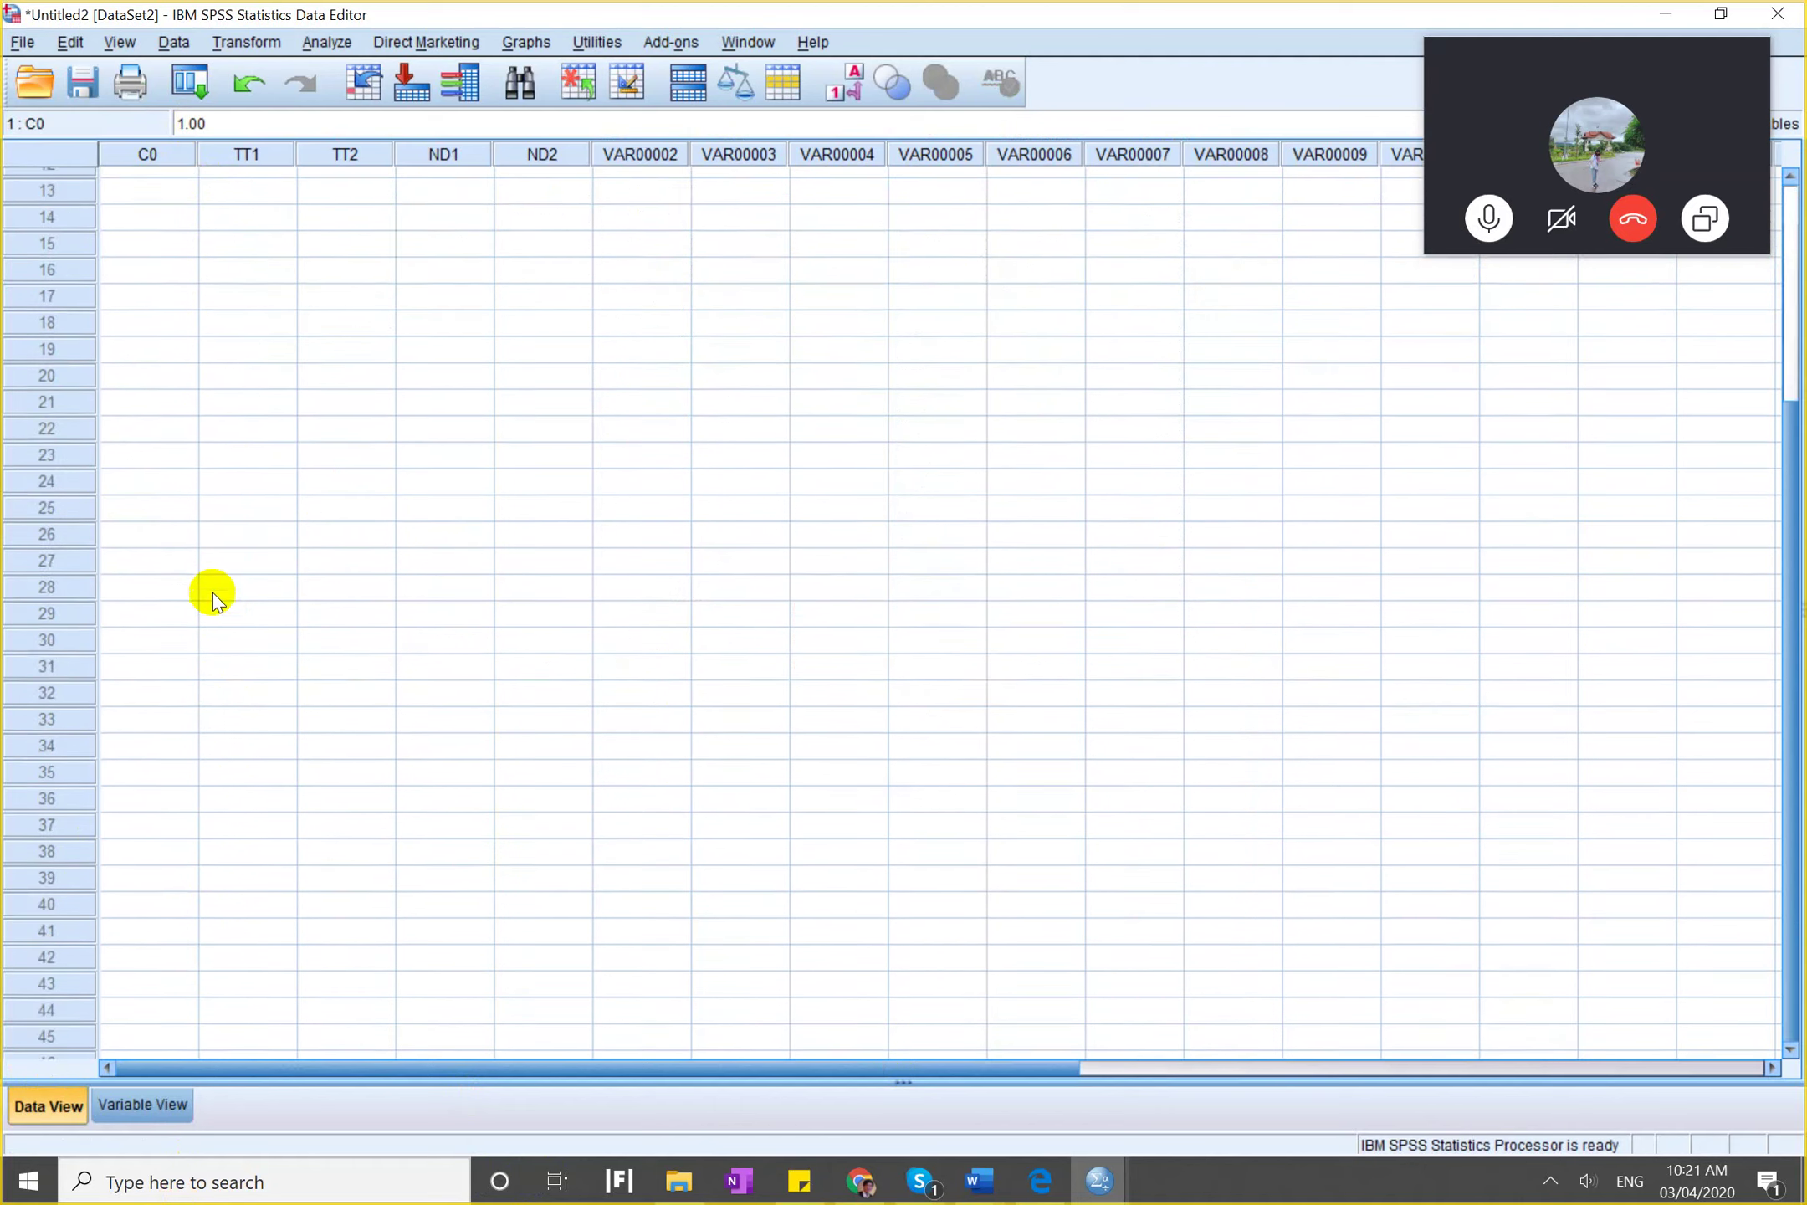
{"action": "scroll", "coordinate": [213, 593], "scroll_direction": "up", "scroll_amount": 3}
{"action": "left_click", "coordinate": [409, 237]}
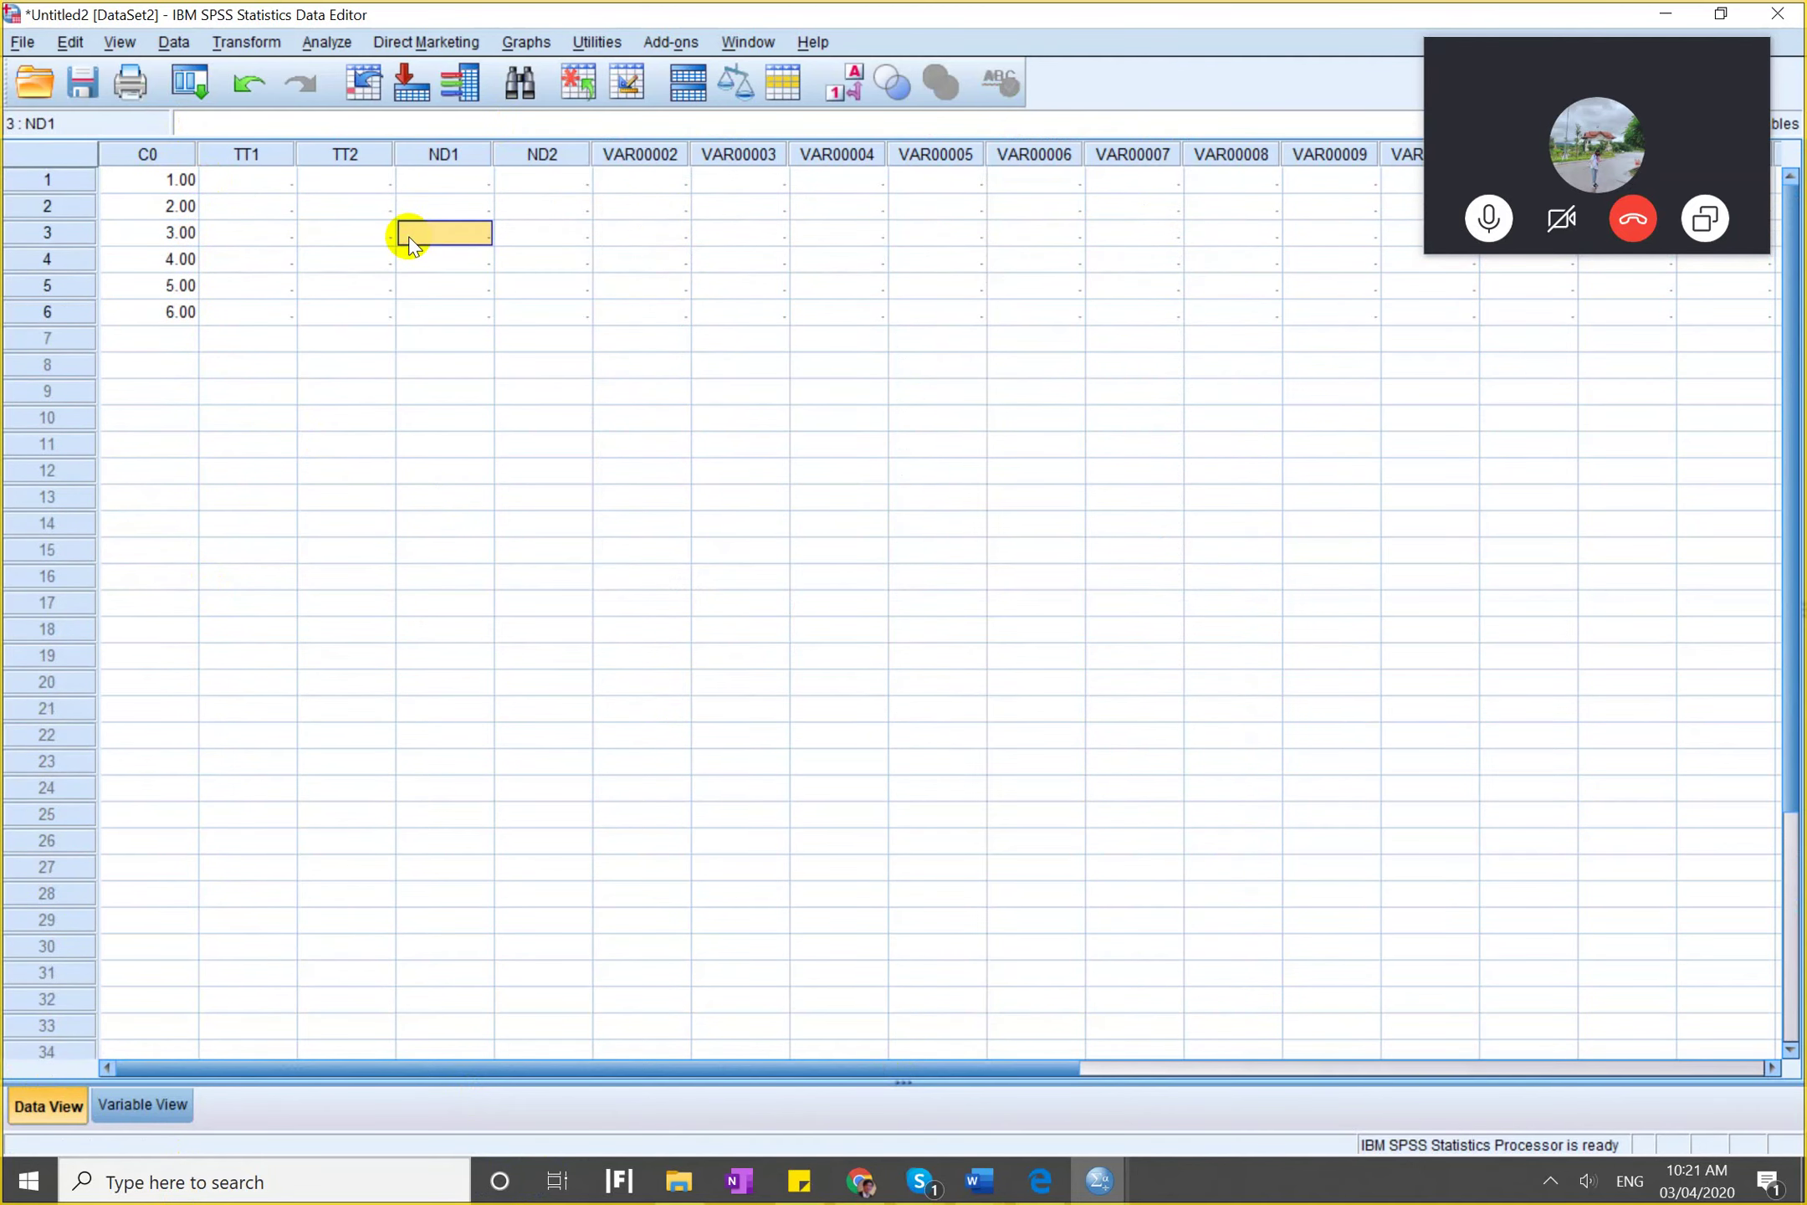
Close the untitled dataset without saving its changes, and show the variable definitions of SO_LIEU_EMM.sav.
{"action": "left_click", "coordinate": [1777, 14]}
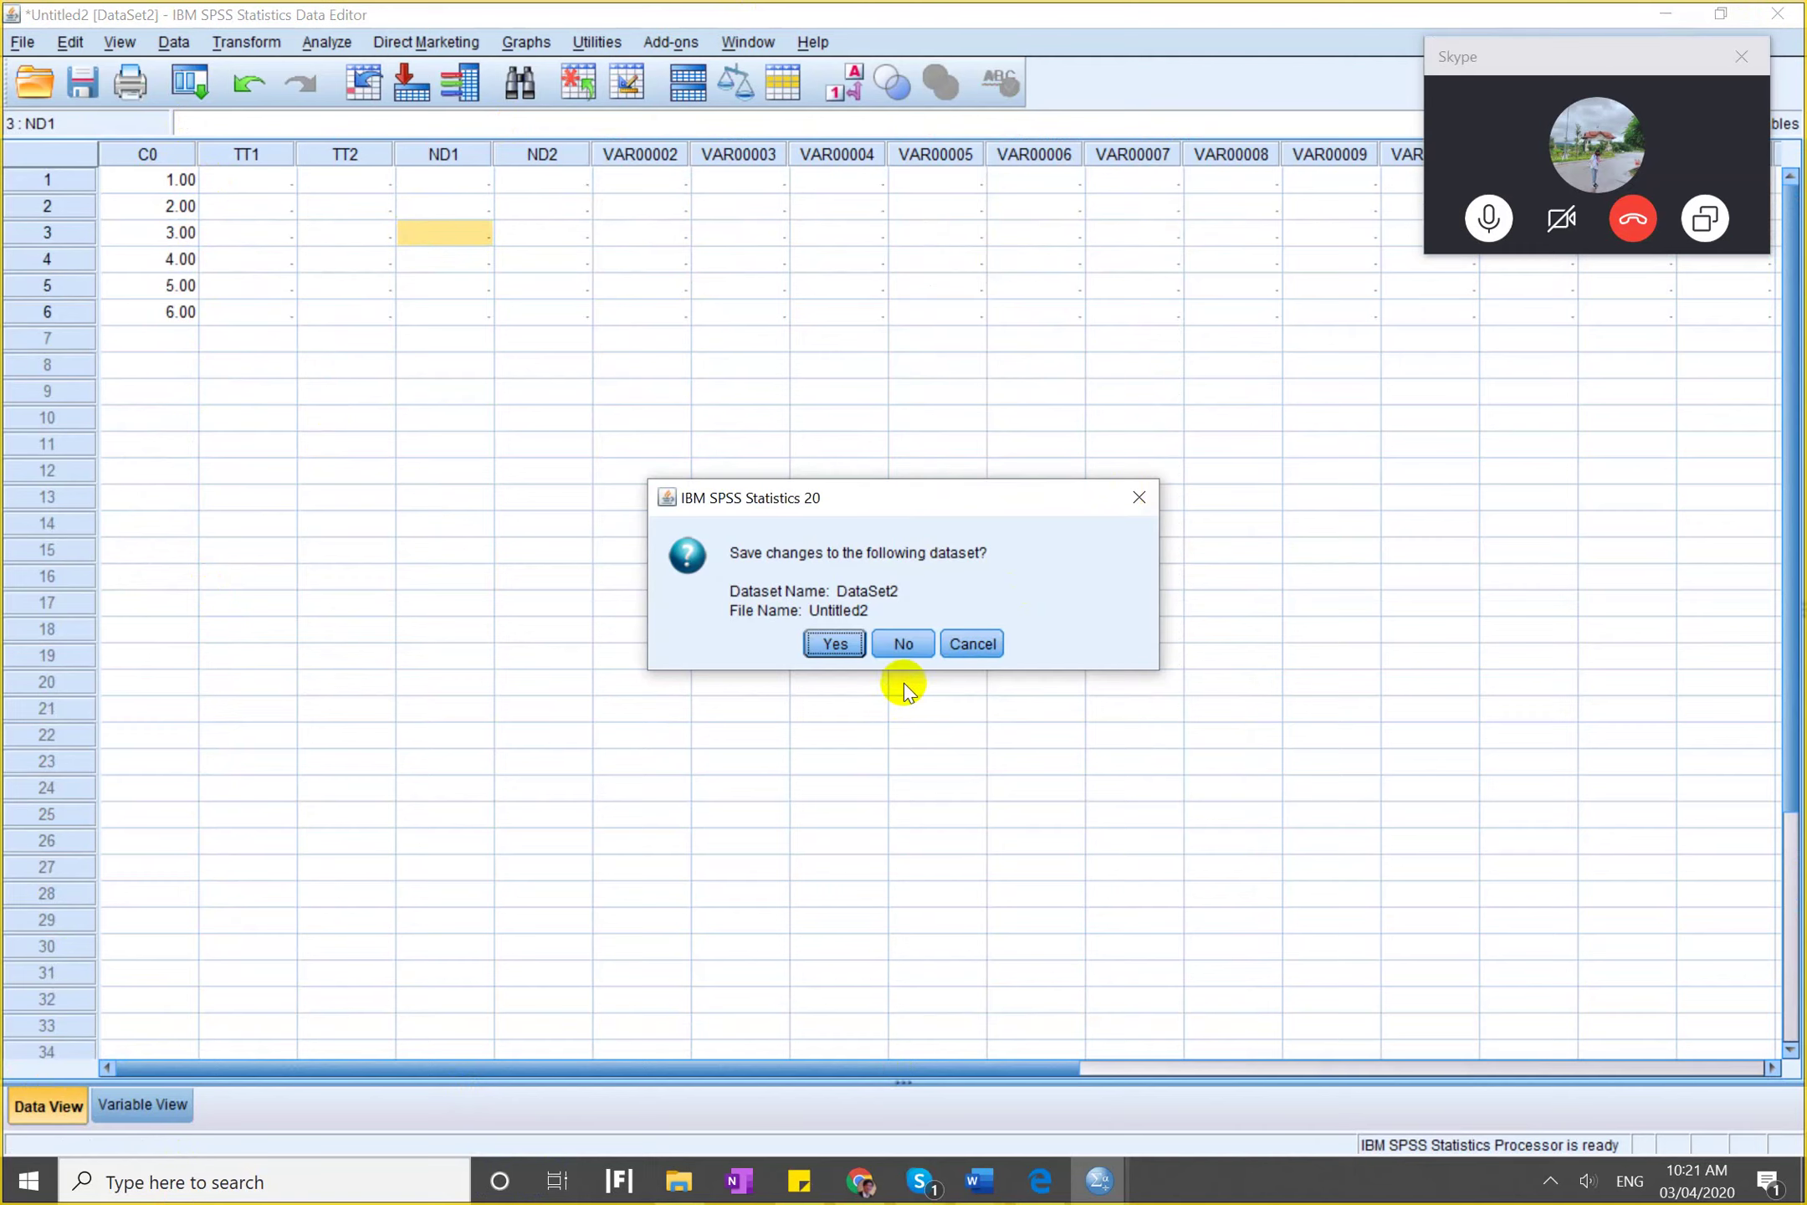
{"action": "left_click", "coordinate": [910, 645]}
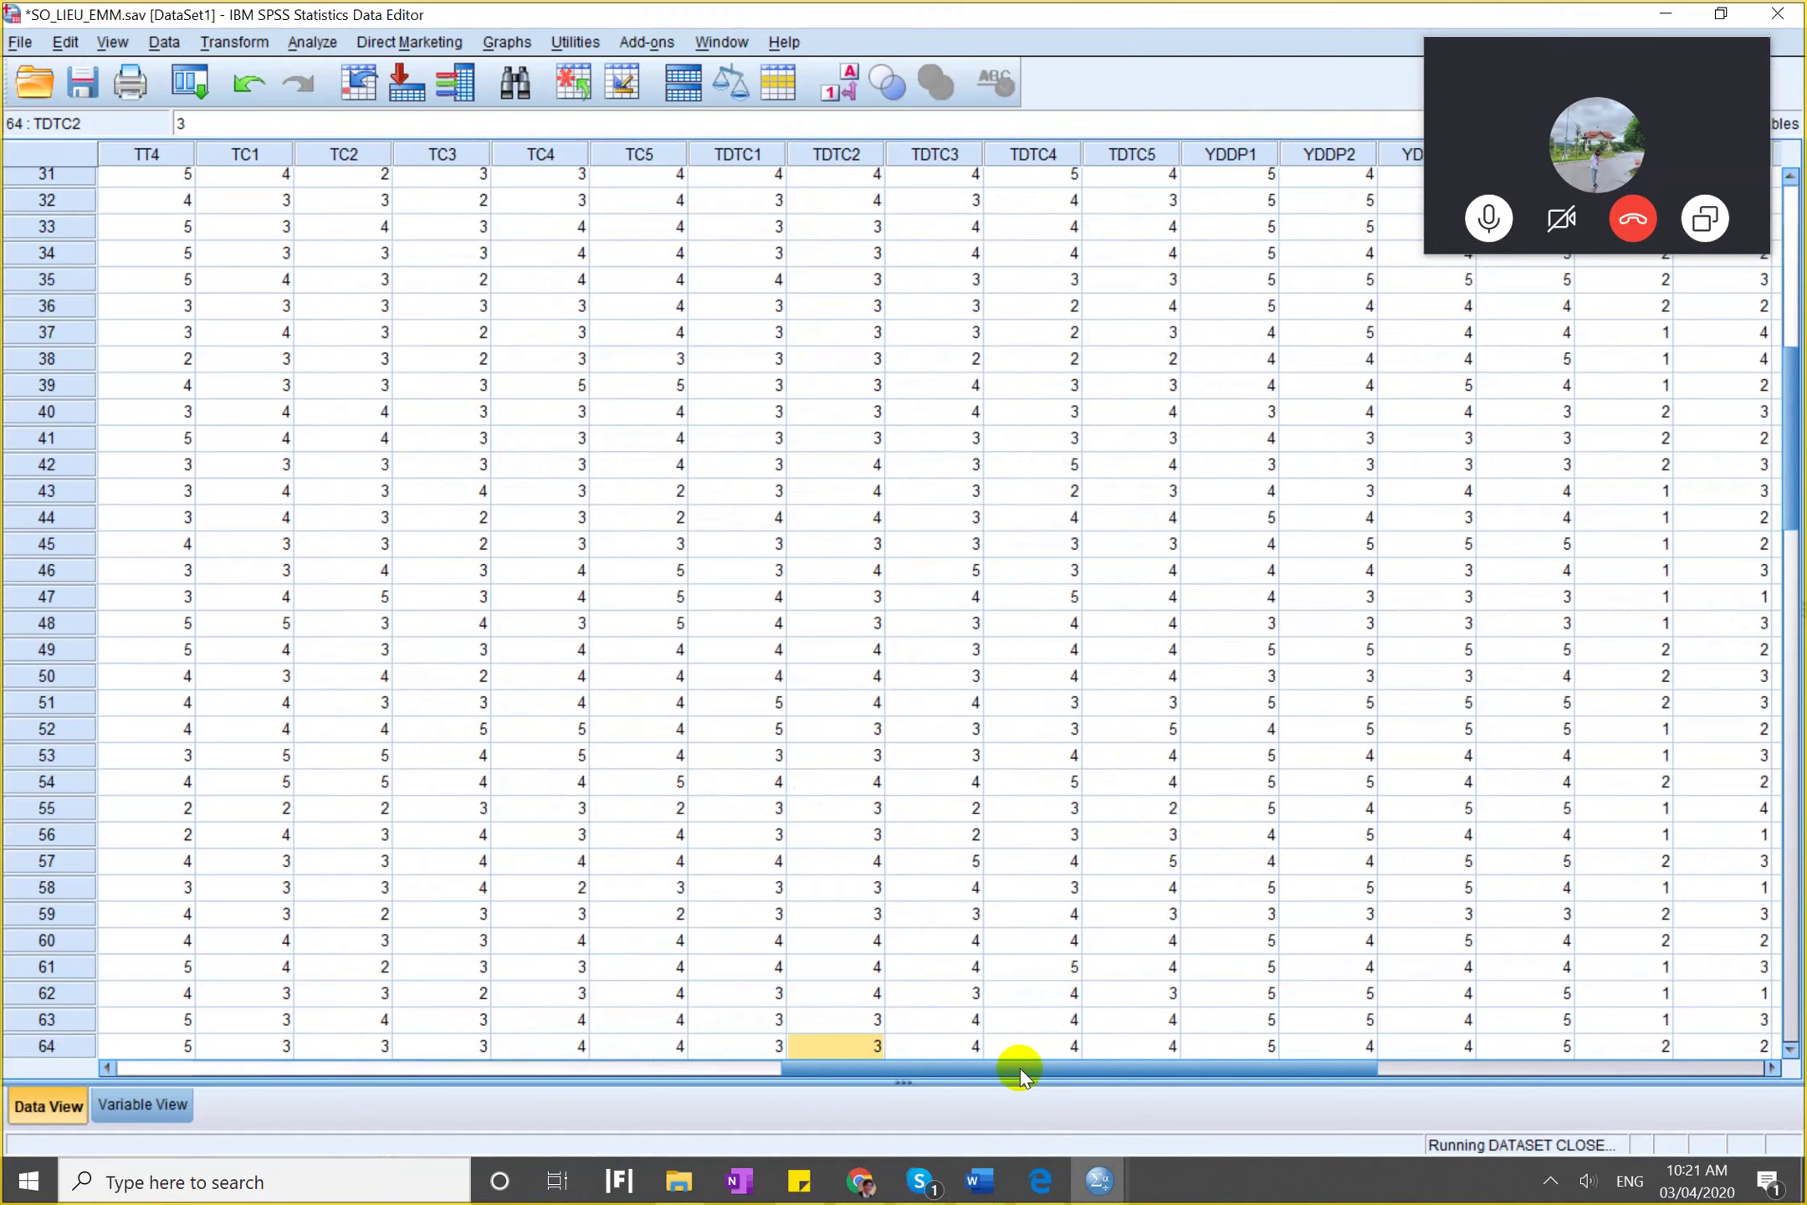
{"action": "left_click", "coordinate": [1098, 1180]}
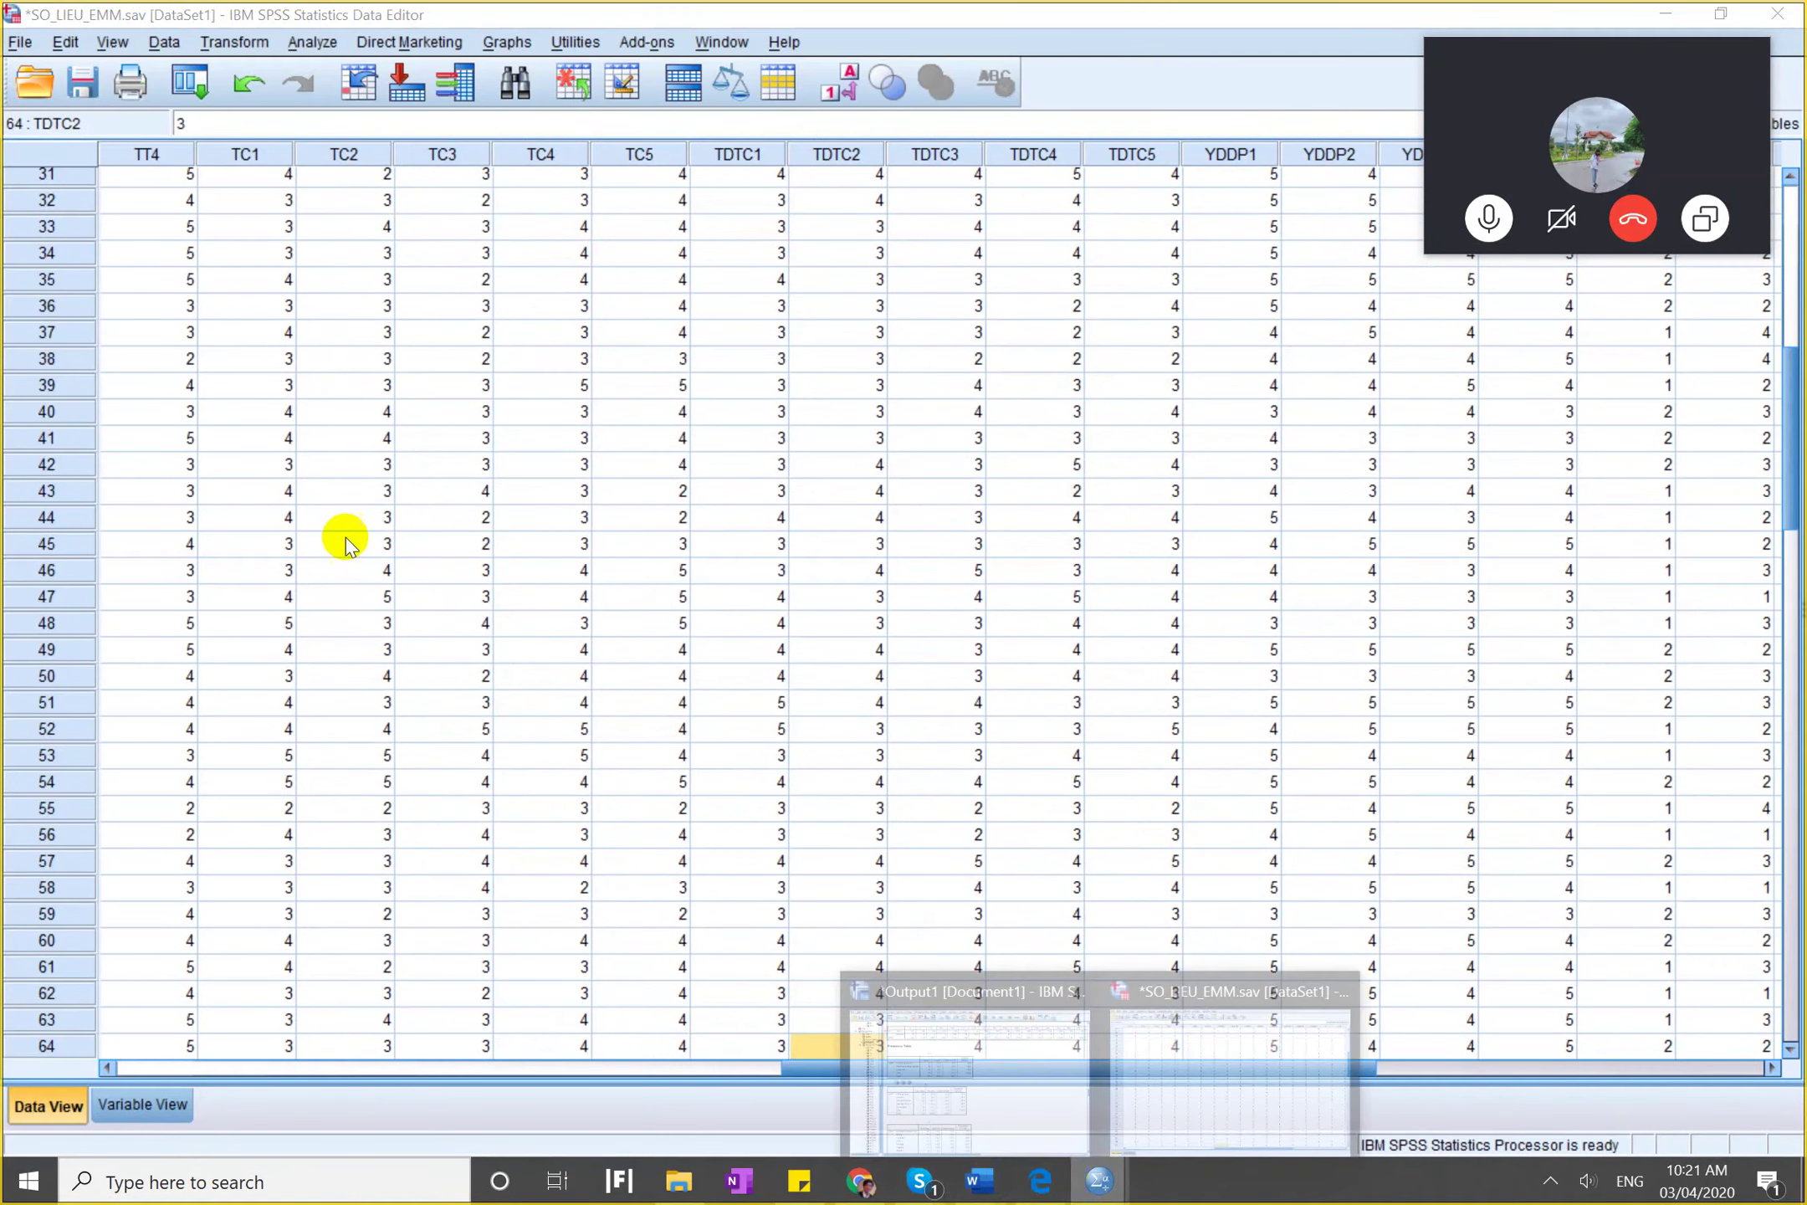
{"action": "left_click", "coordinate": [142, 1104]}
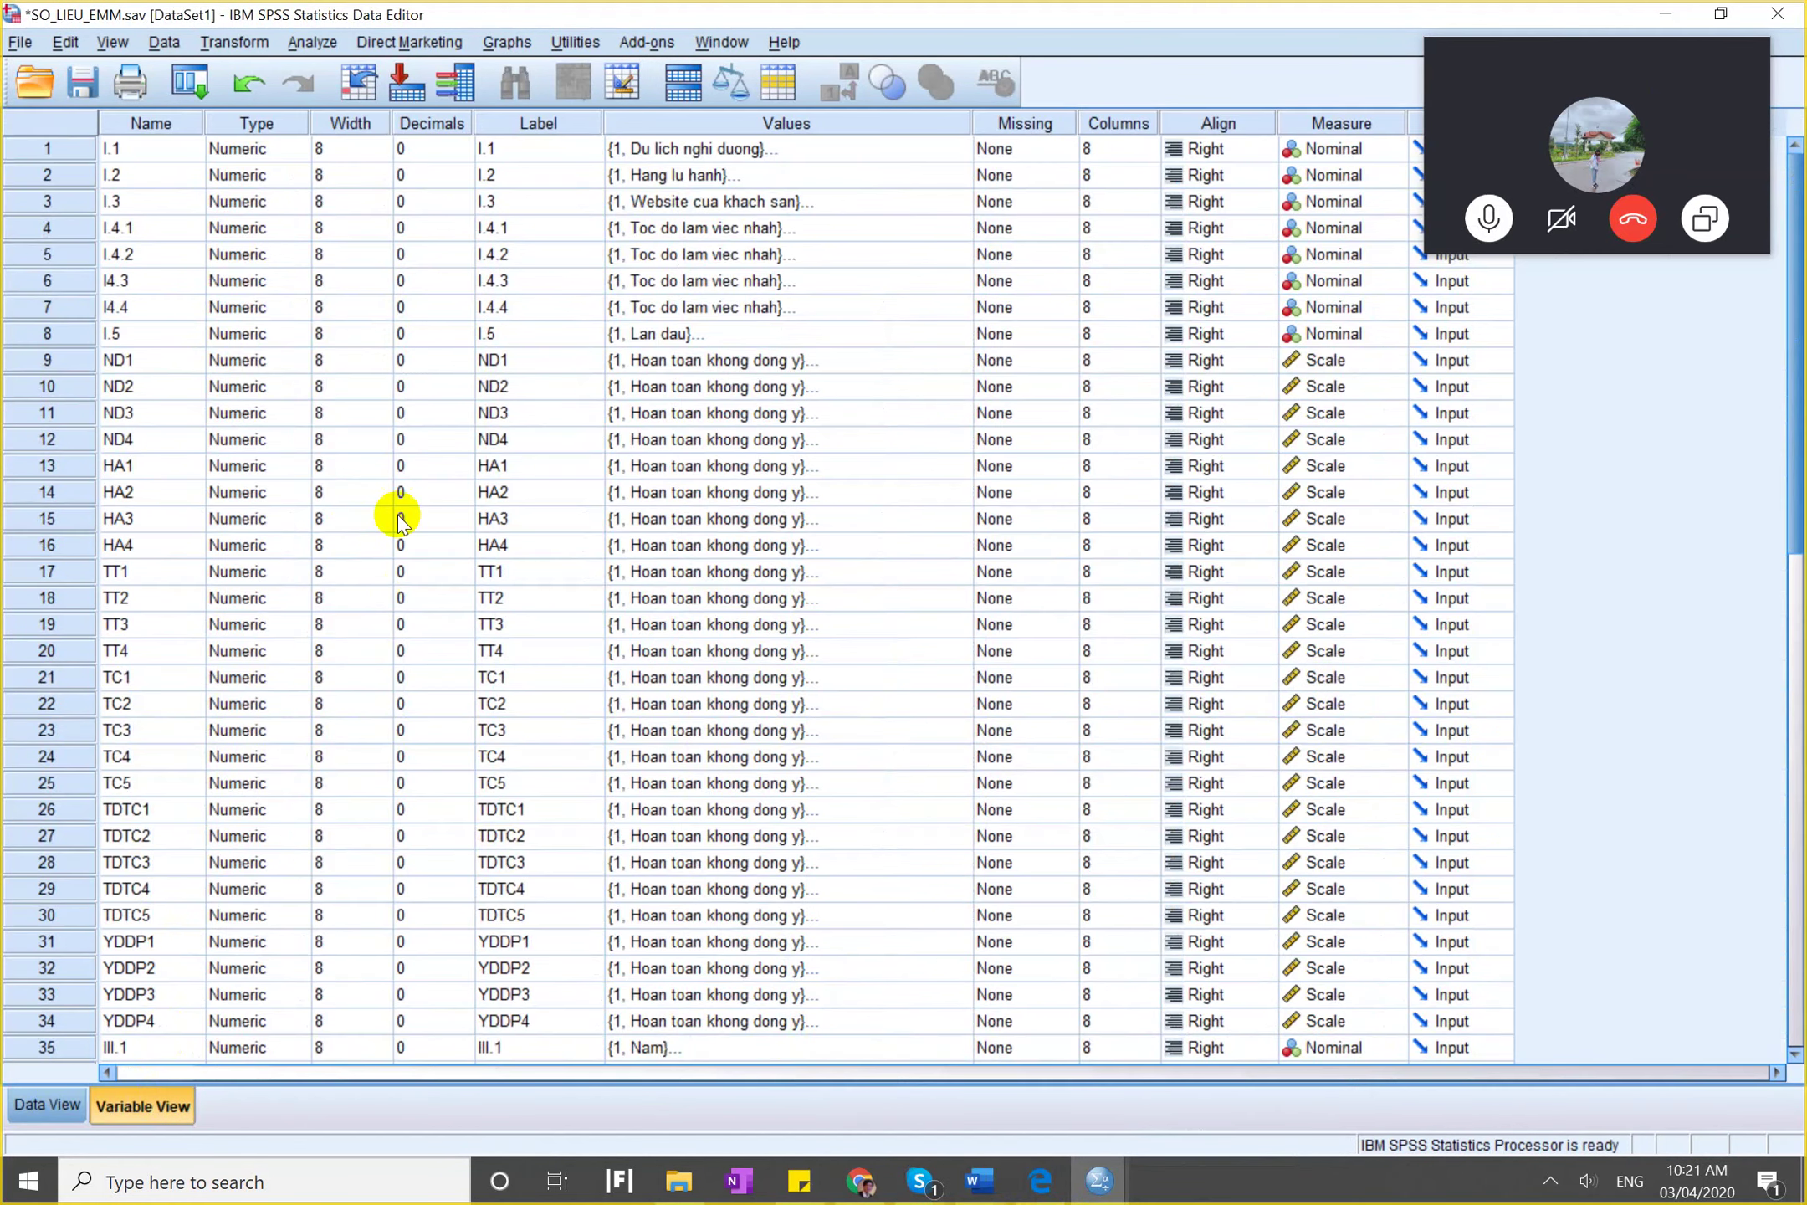
Examine the value labels and missing value settings of all variables in the SO_LIEU_EMM dataset.
{"action": "scroll", "coordinate": [397, 514], "scroll_direction": "down", "scroll_amount": 10}
{"action": "scroll", "coordinate": [397, 513], "scroll_direction": "up", "scroll_amount": 10}
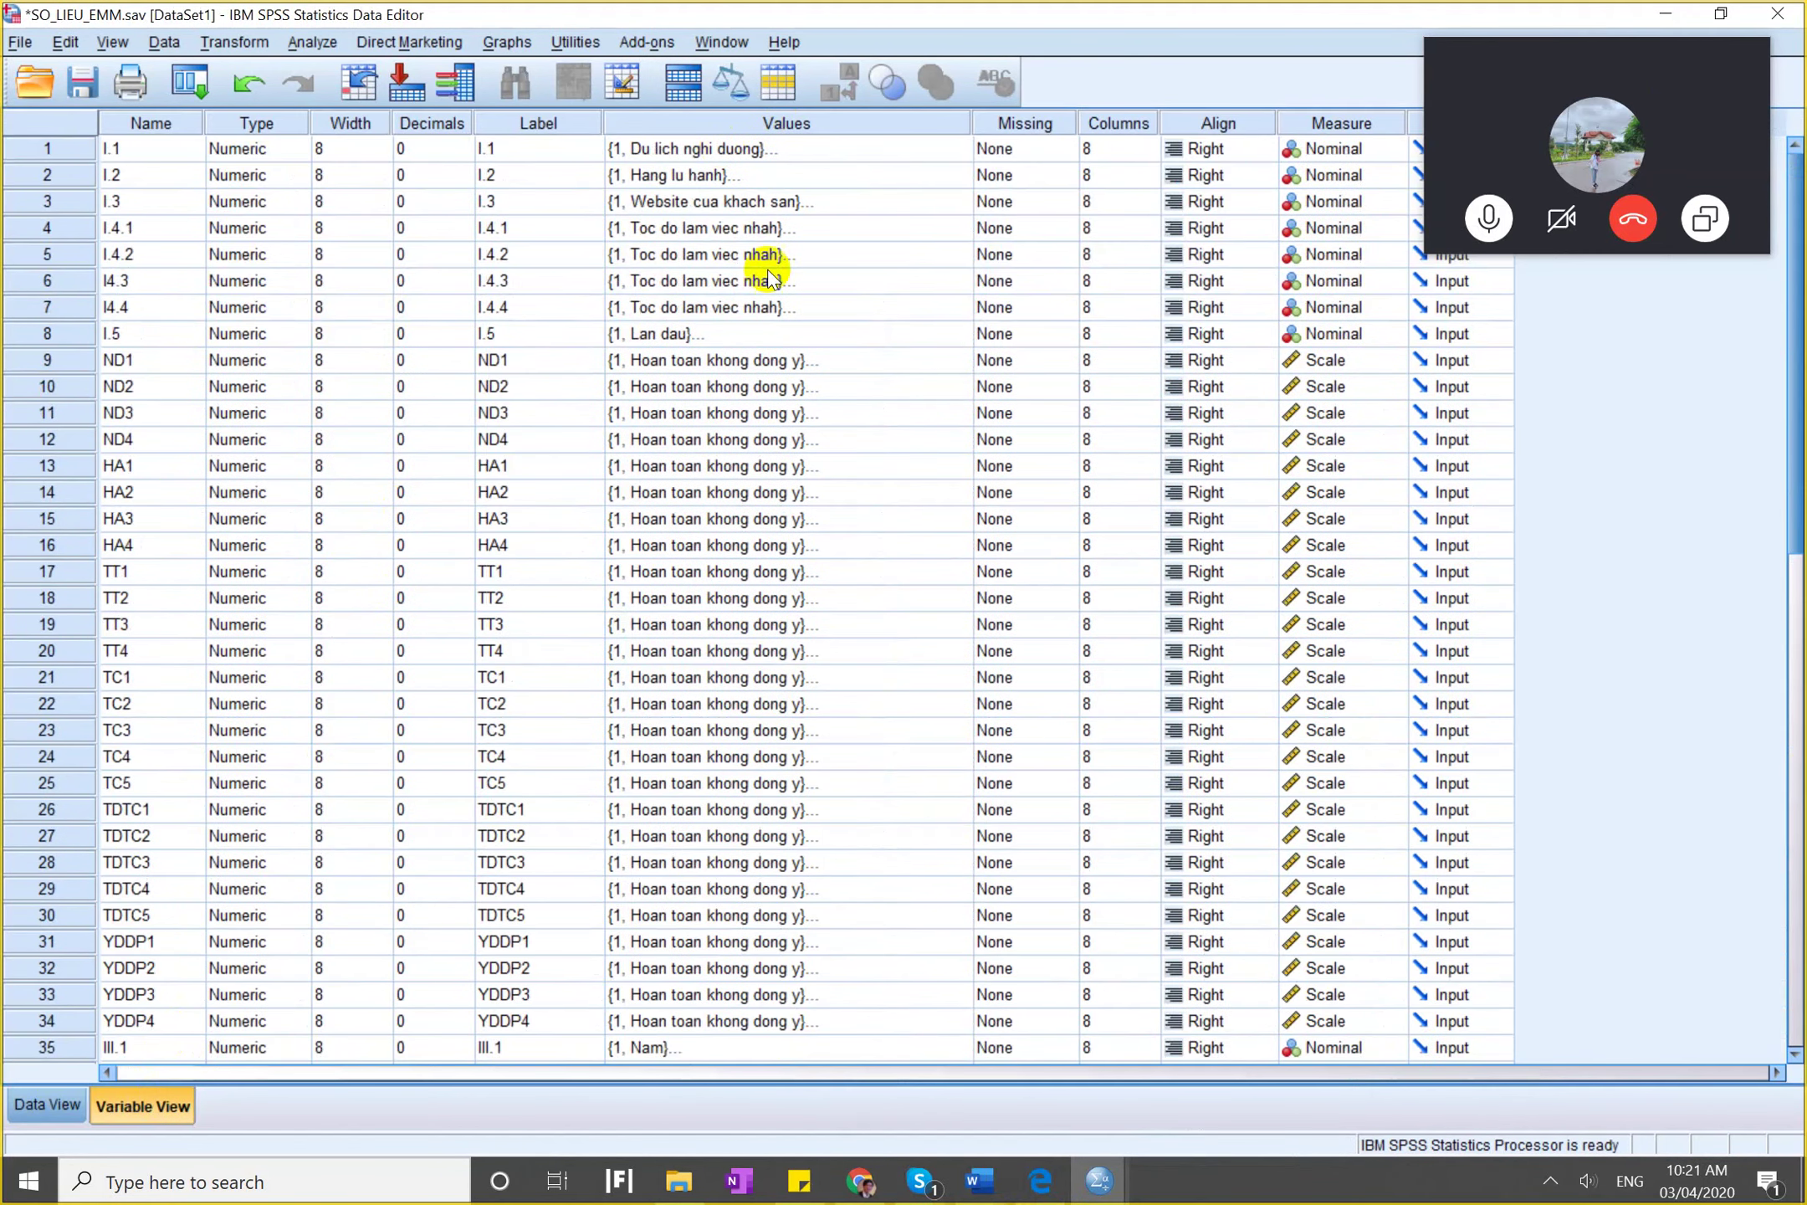
{"action": "left_click", "coordinate": [736, 545]}
{"action": "left_click", "coordinate": [1040, 229]}
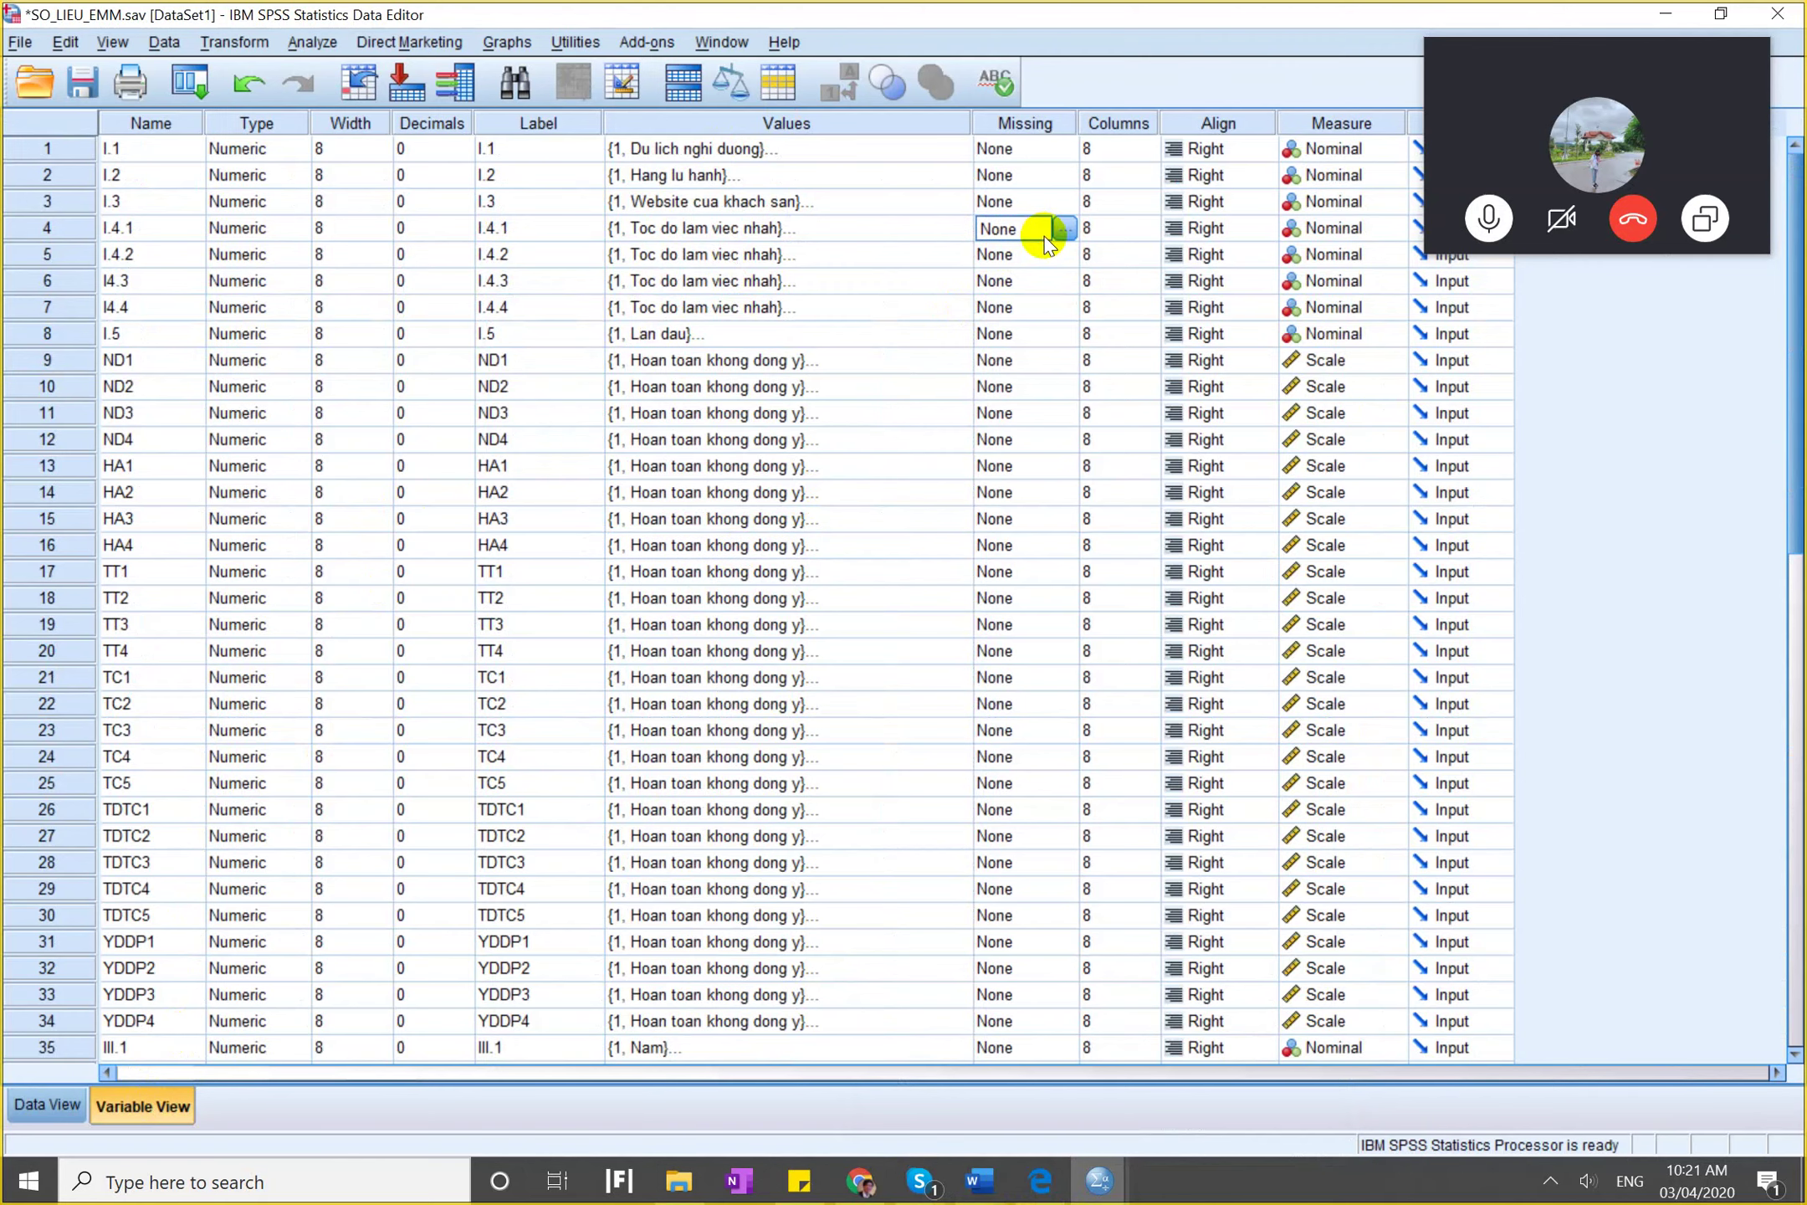
{"action": "left_click", "coordinate": [1027, 466]}
{"action": "left_click", "coordinate": [1024, 688]}
{"action": "scroll", "coordinate": [1028, 693], "scroll_direction": "down", "scroll_amount": 10}
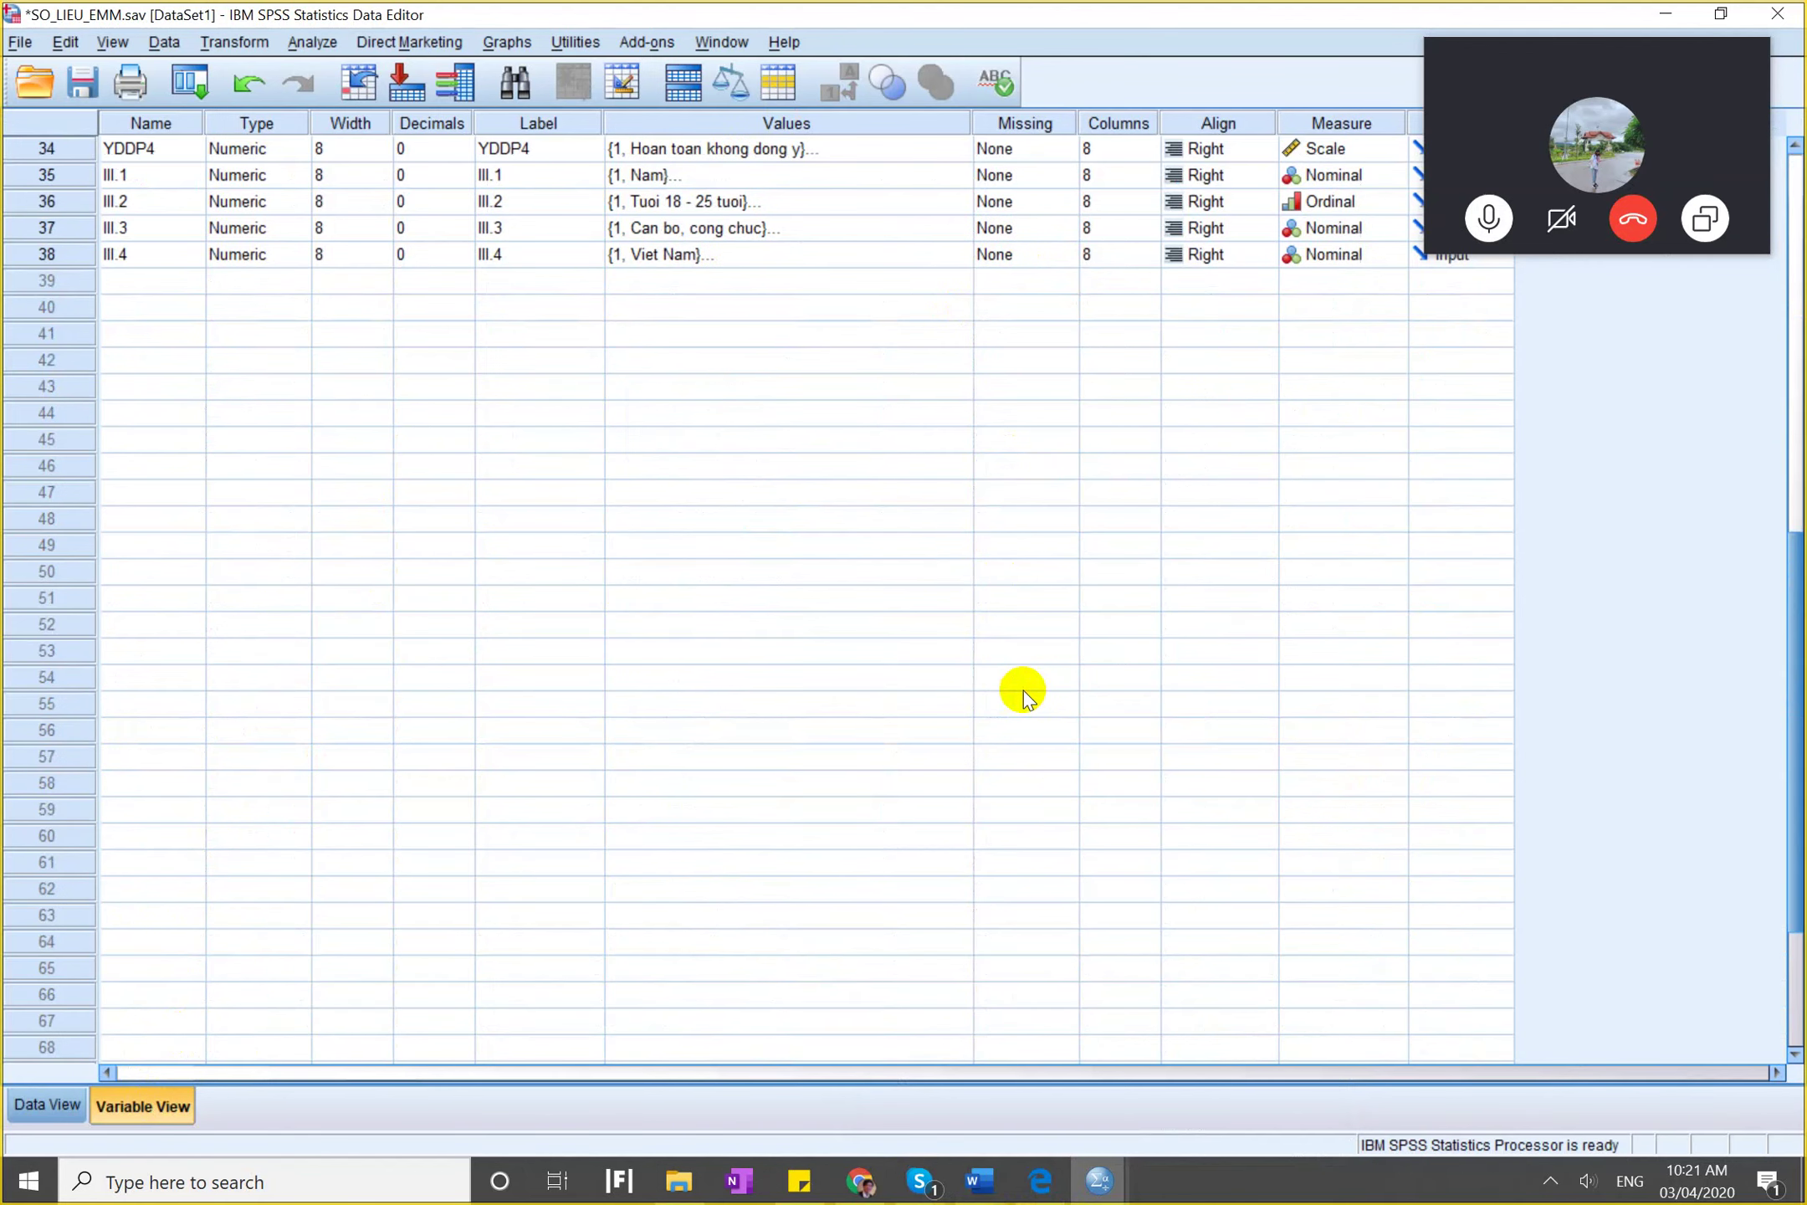
{"action": "scroll", "coordinate": [1028, 694], "scroll_direction": "up", "scroll_amount": 10}
{"action": "left_click", "coordinate": [748, 458]}
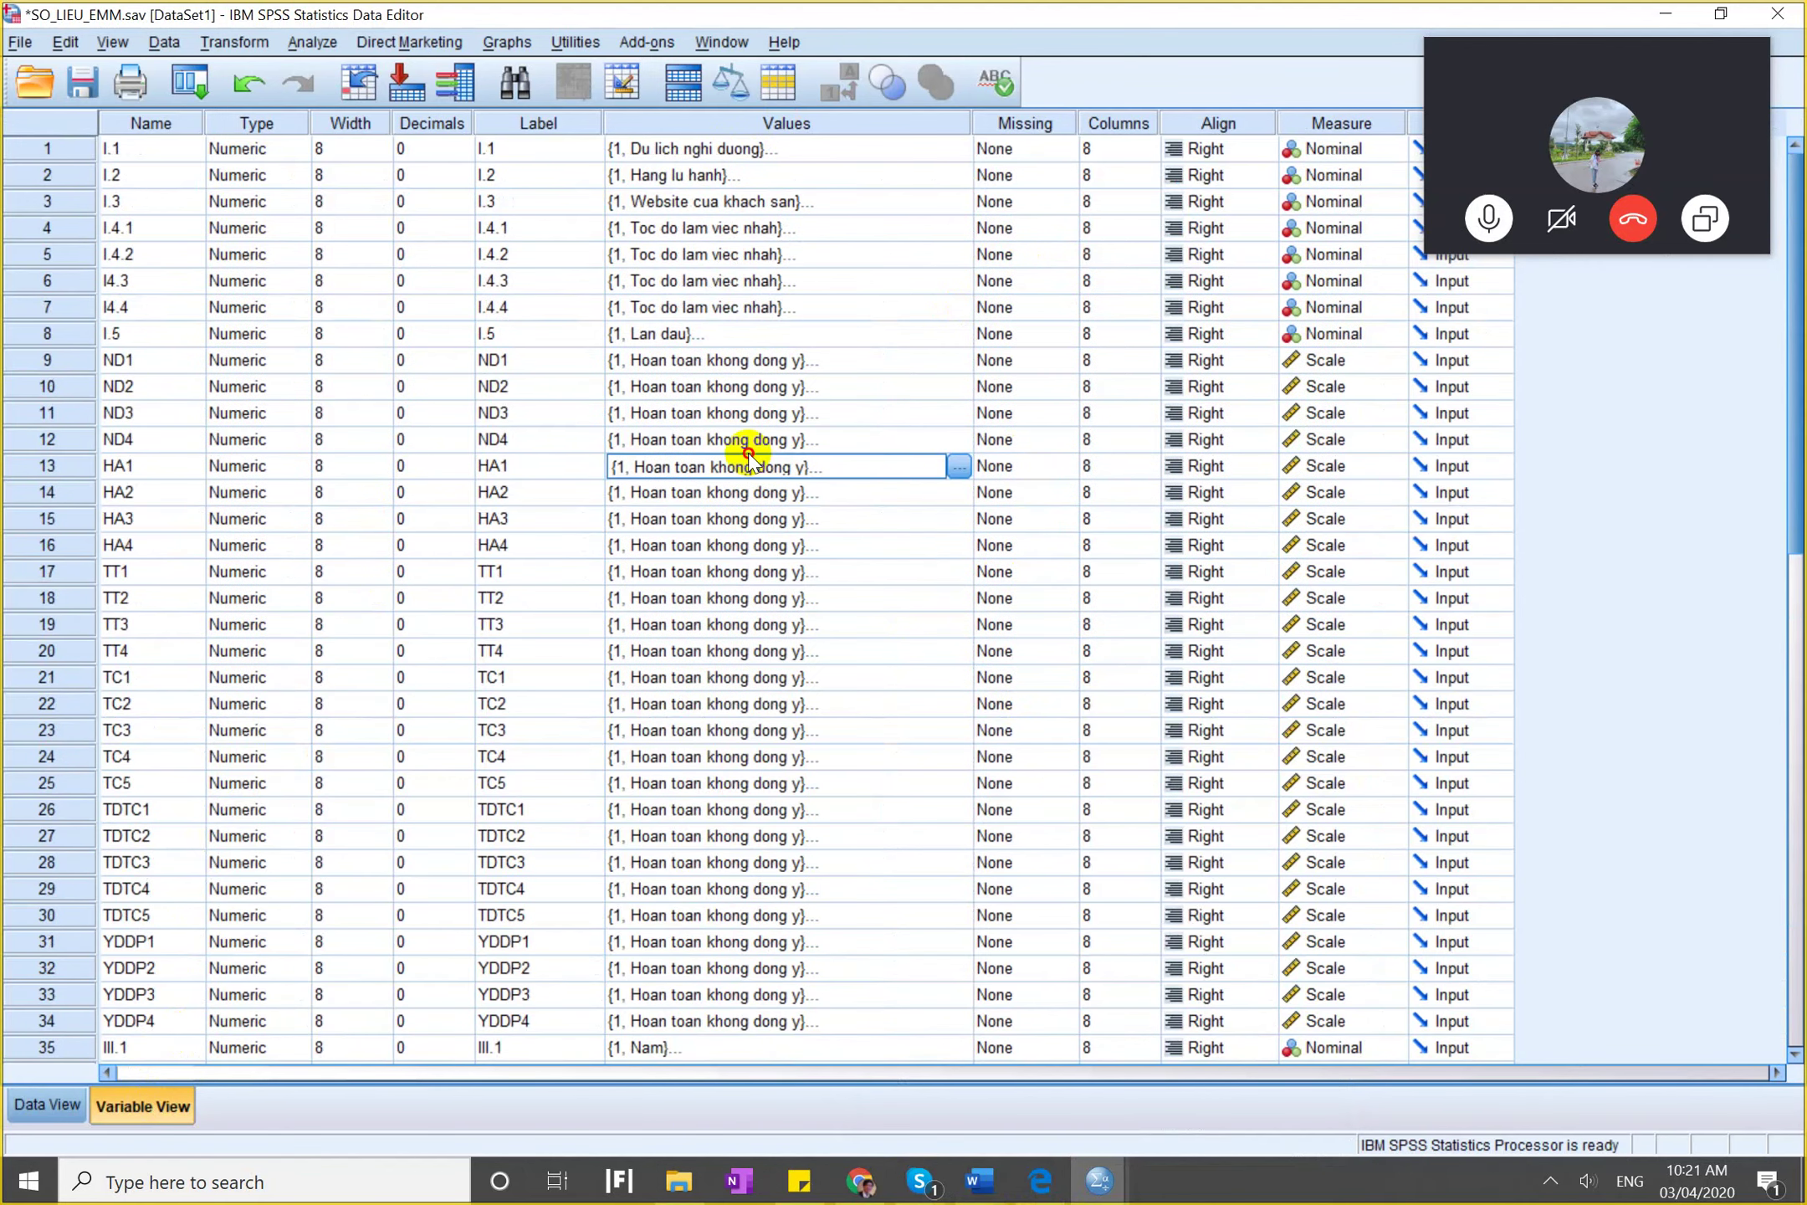
{"action": "left_click", "coordinate": [695, 576]}
Review the variable labels from ND1 down to the end of the variable list.
{"action": "left_click", "coordinate": [517, 361]}
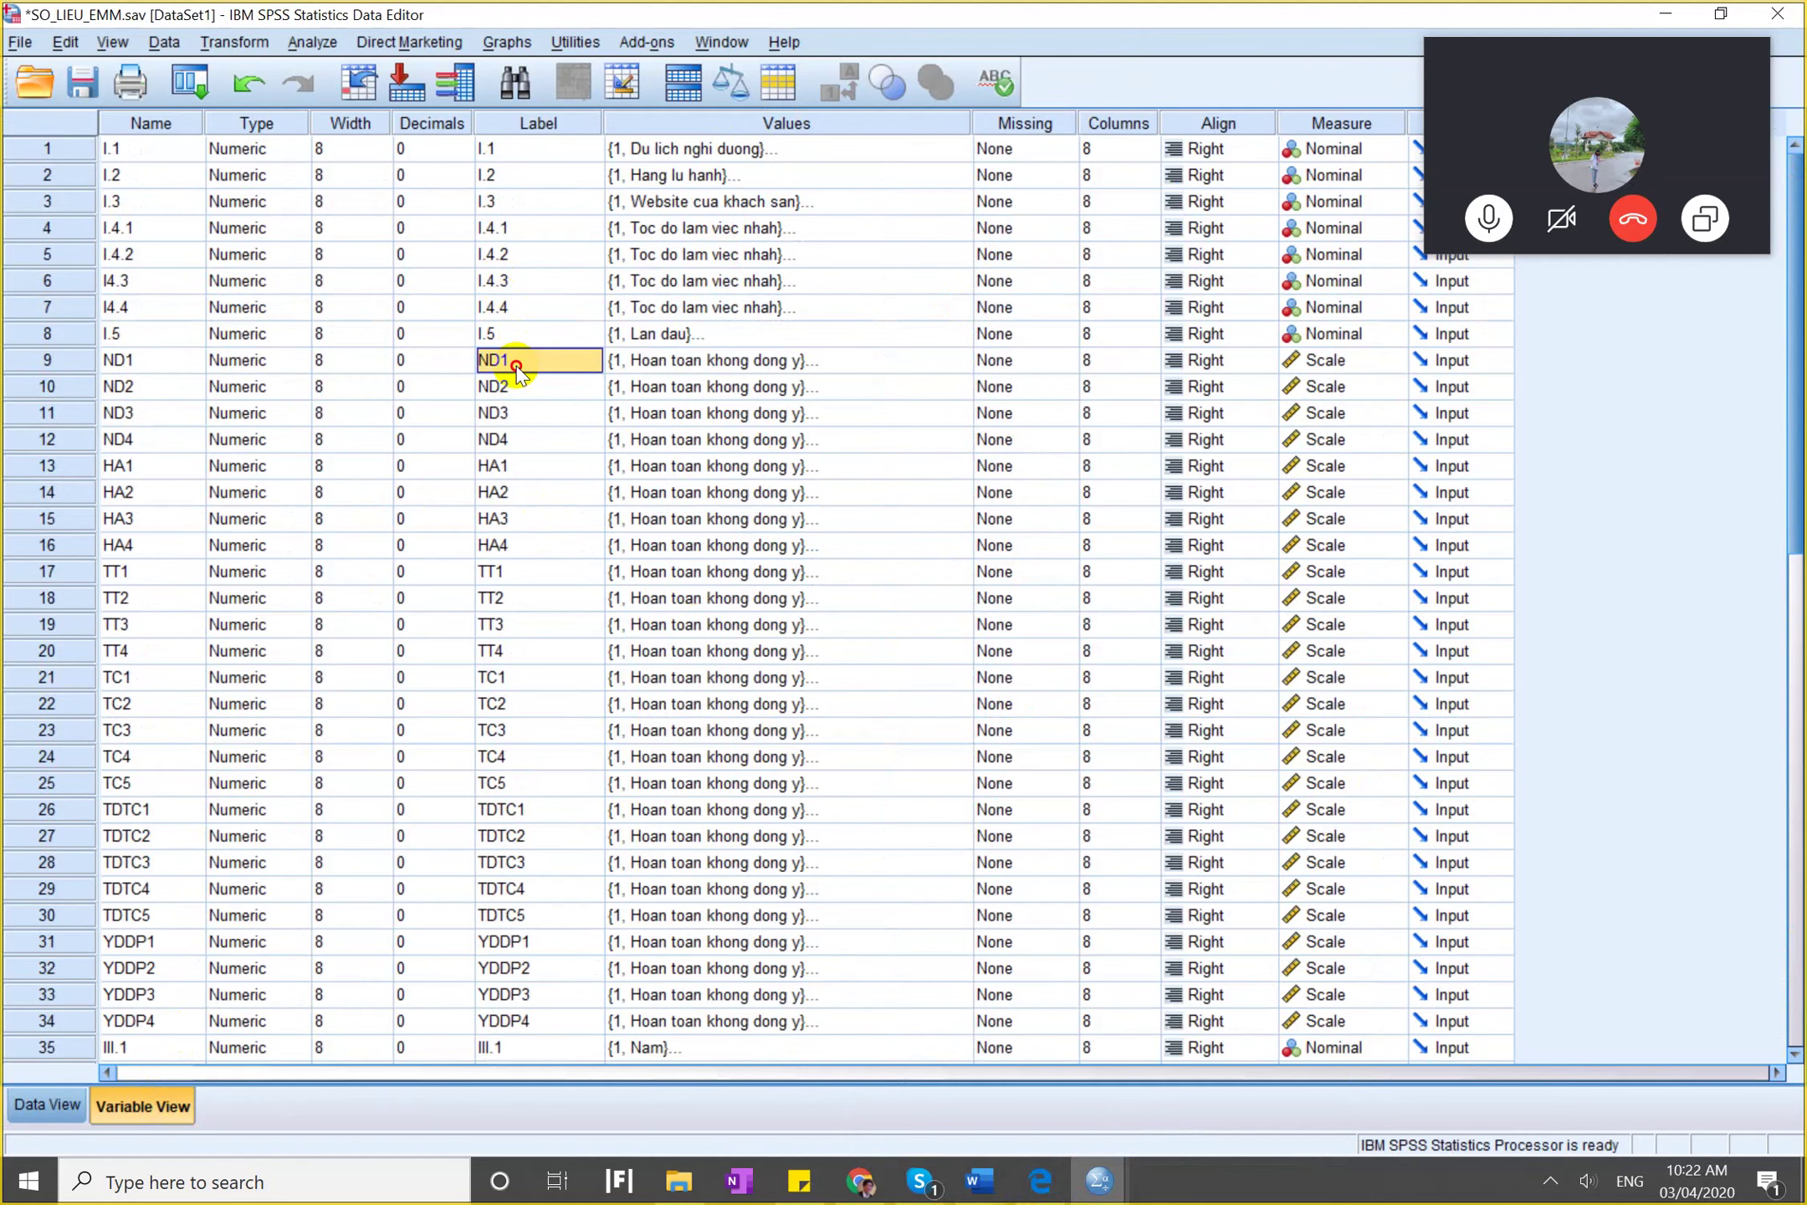
{"action": "key", "text": "shift+Down"}
{"action": "key", "text": "shift+Down"}
{"action": "key", "text": "shift+Down"}
{"action": "key", "text": "shift+Down"}
{"action": "key", "text": "shift+Down"}
{"action": "key", "text": "shift+Down"}
{"action": "key", "text": "shift+Down"}
{"action": "key", "text": "shift+Down"}
{"action": "key", "text": "shift+Down"}
{"action": "key", "text": "shift+Down"}
{"action": "key", "text": "shift+Down"}
{"action": "key", "text": "shift+Down"}
{"action": "key", "text": "shift+Down"}
{"action": "key", "text": "shift+Down"}
{"action": "key", "text": "shift+Down"}
{"action": "key", "text": "shift+Down"}
{"action": "key", "text": "shift+Down"}
{"action": "key", "text": "shift+Down"}
{"action": "key", "text": "shift+Down"}
{"action": "key", "text": "shift+Down"}
{"action": "key", "text": "shift+Down"}
{"action": "key", "text": "shift+Down"}
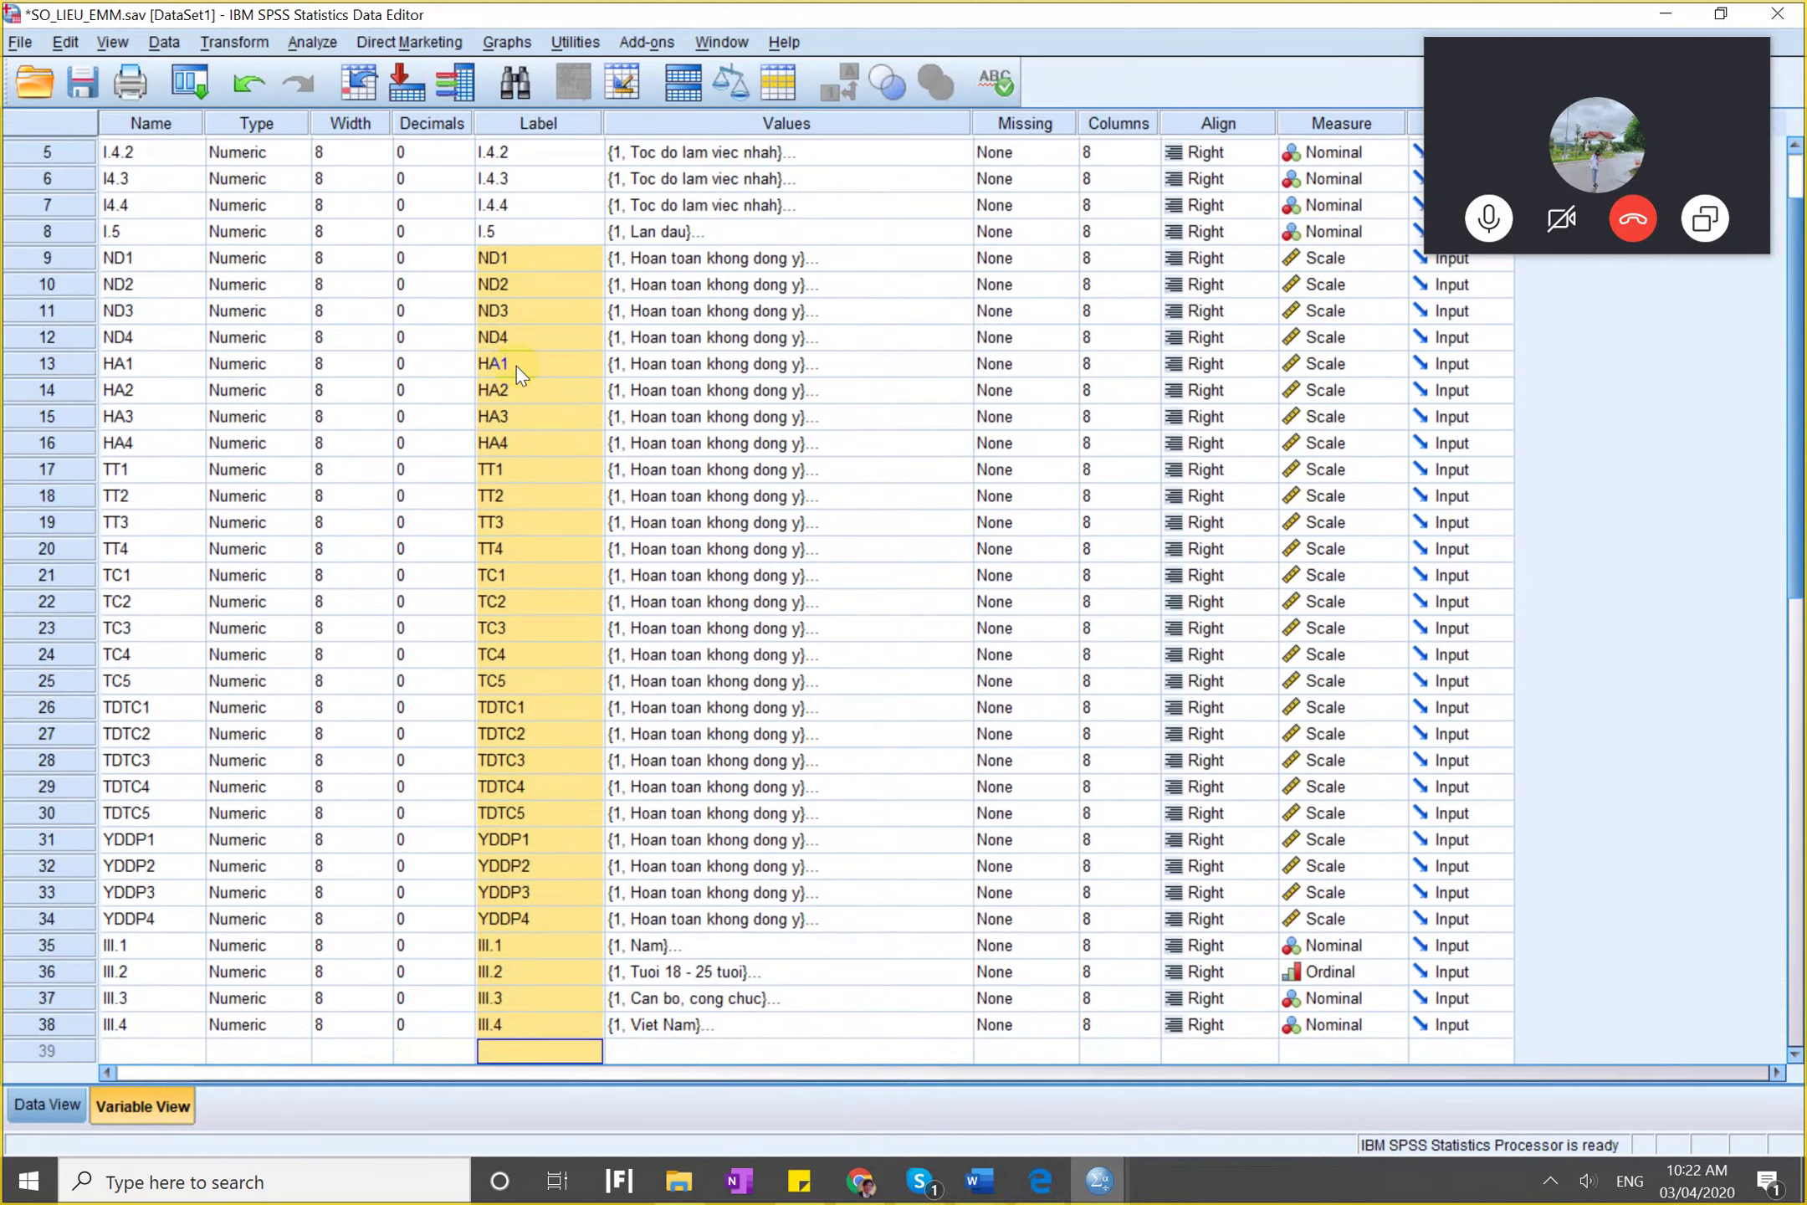
{"action": "scroll", "coordinate": [515, 389], "scroll_direction": "up", "scroll_amount": 1}
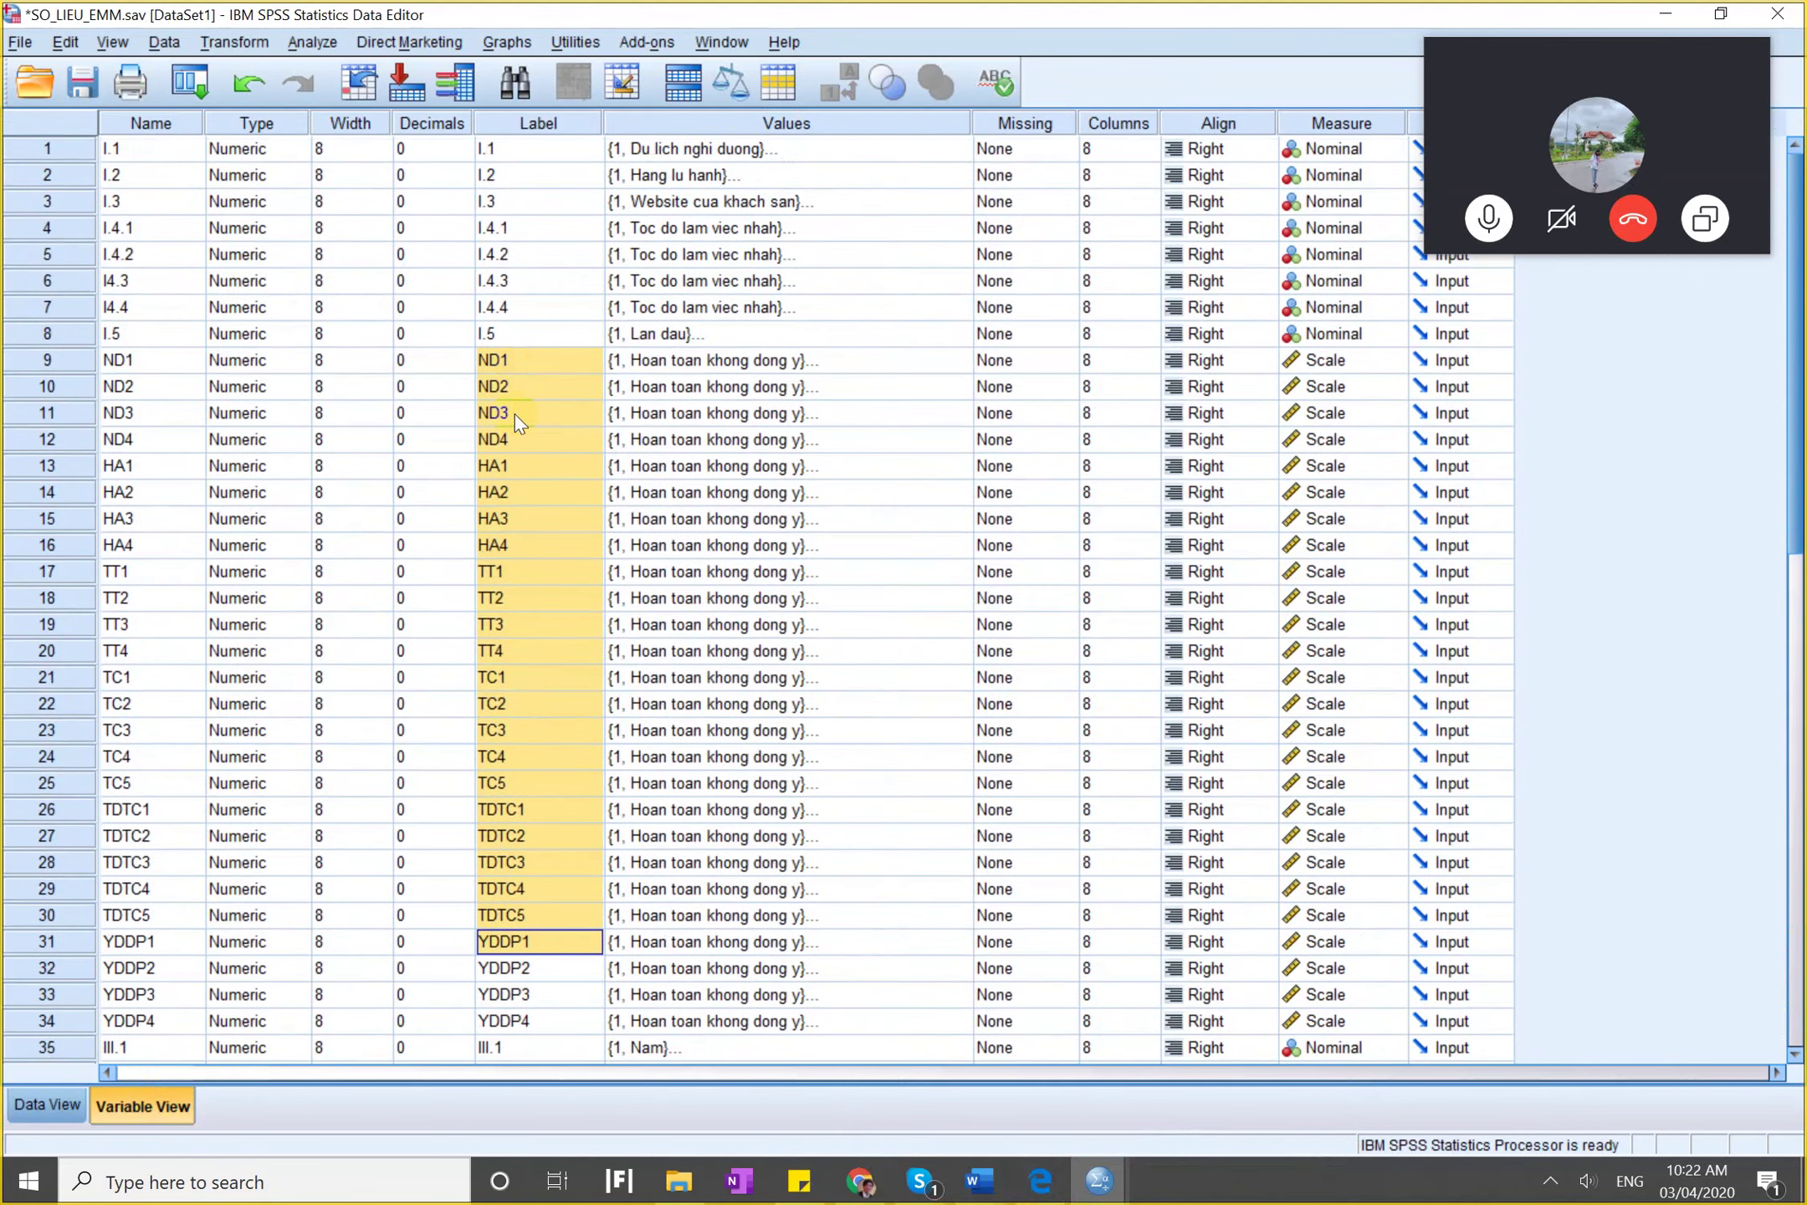
{"action": "left_click", "coordinate": [514, 453]}
{"action": "left_click", "coordinate": [533, 650]}
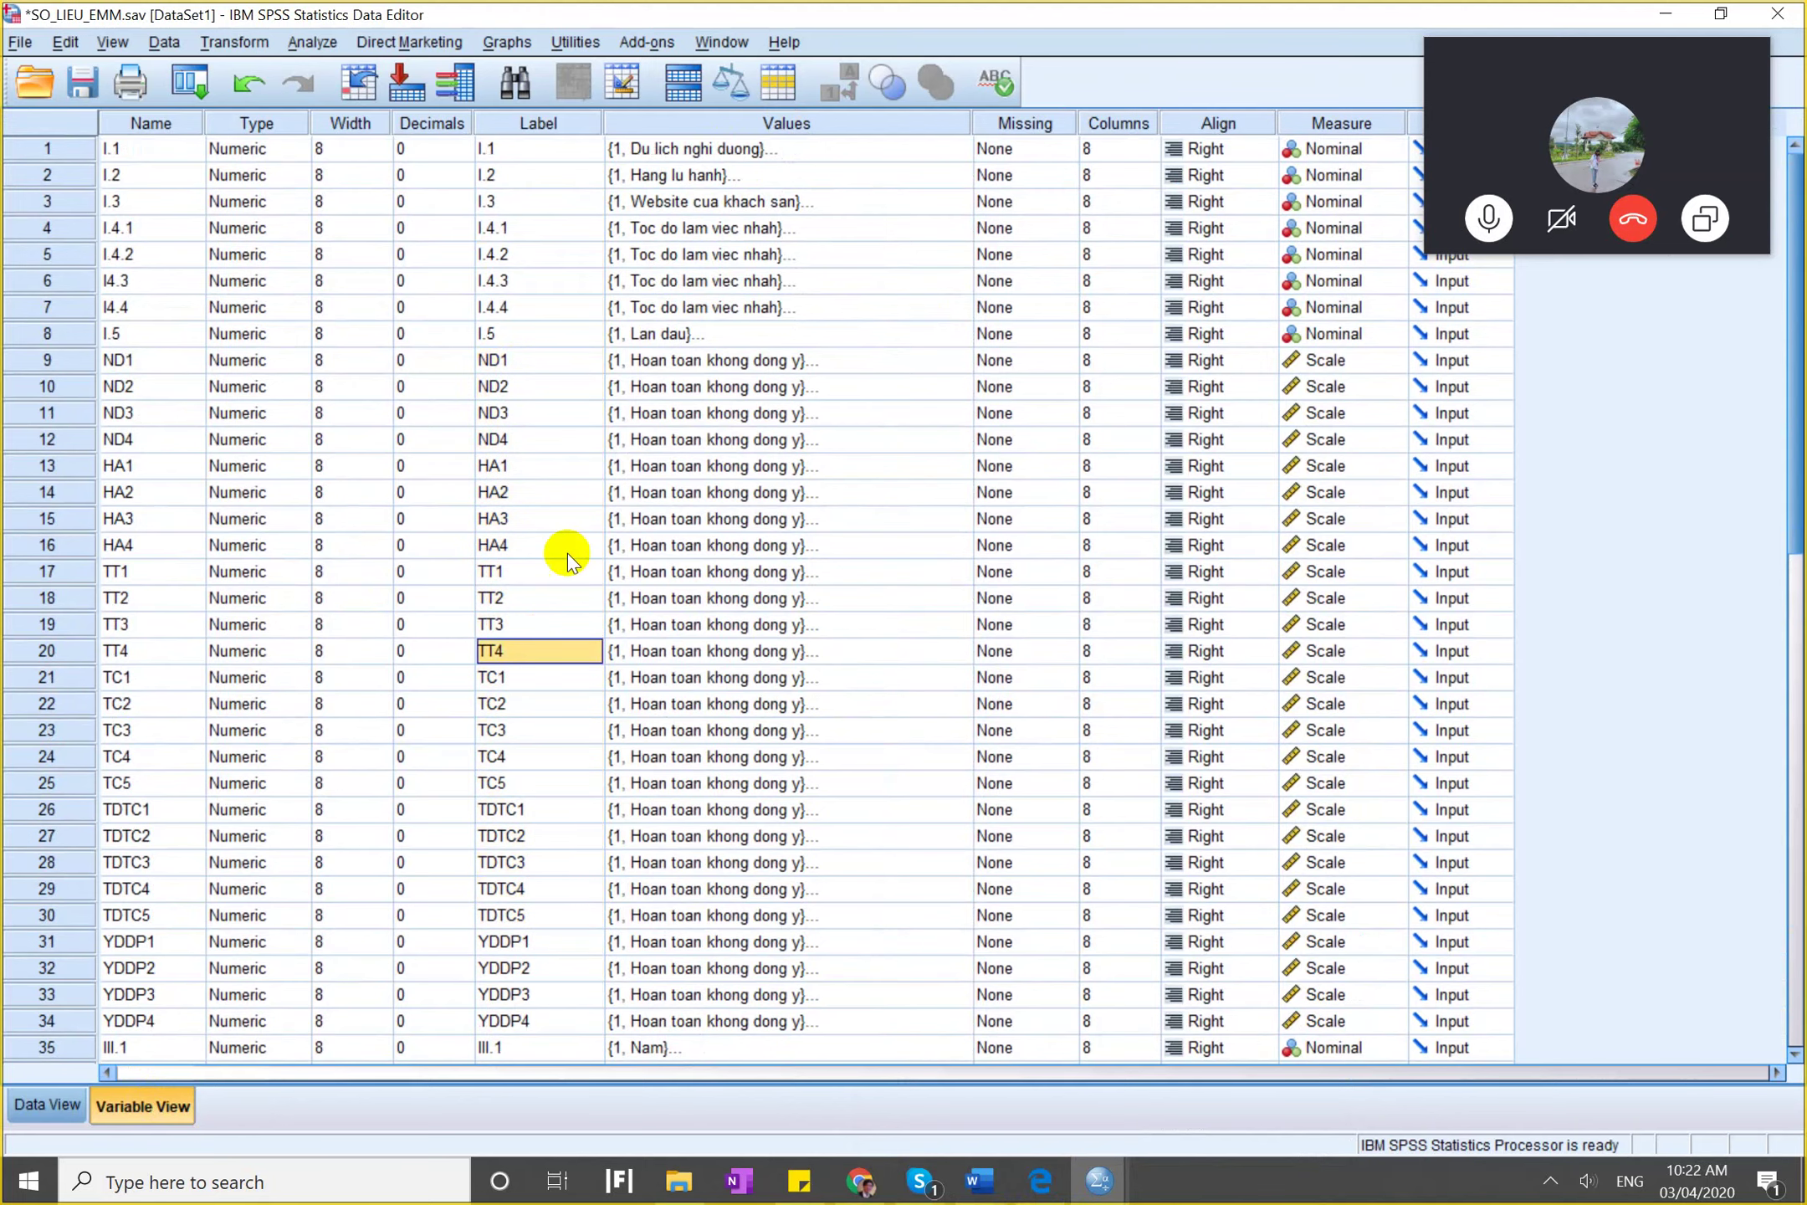
Go to the recorded data and look through the cases back up to the first row.
{"action": "left_click", "coordinate": [45, 1104]}
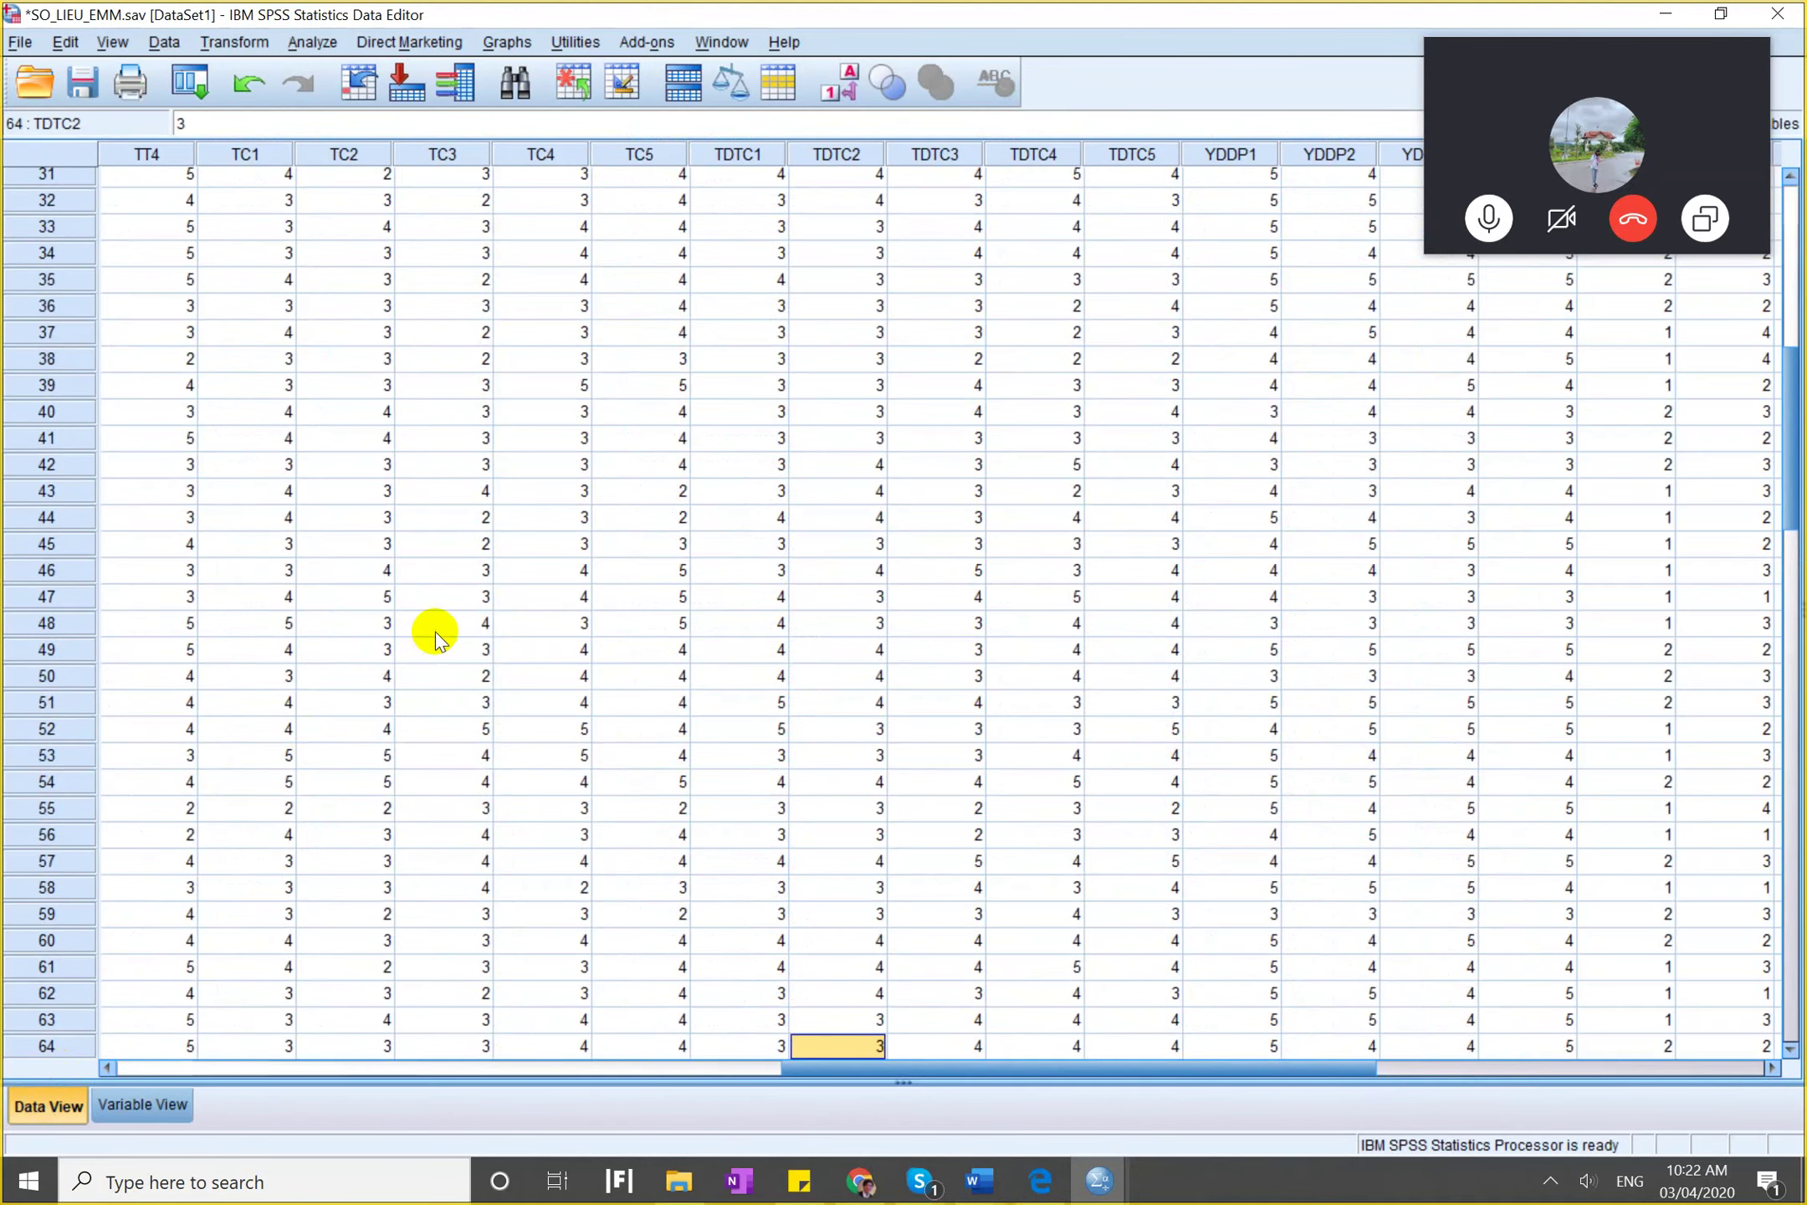
{"action": "scroll", "coordinate": [435, 629], "scroll_direction": "down", "scroll_amount": 20}
{"action": "scroll", "coordinate": [436, 632], "scroll_direction": "up", "scroll_amount": 7}
{"action": "scroll", "coordinate": [433, 632], "scroll_direction": "up", "scroll_amount": 20}
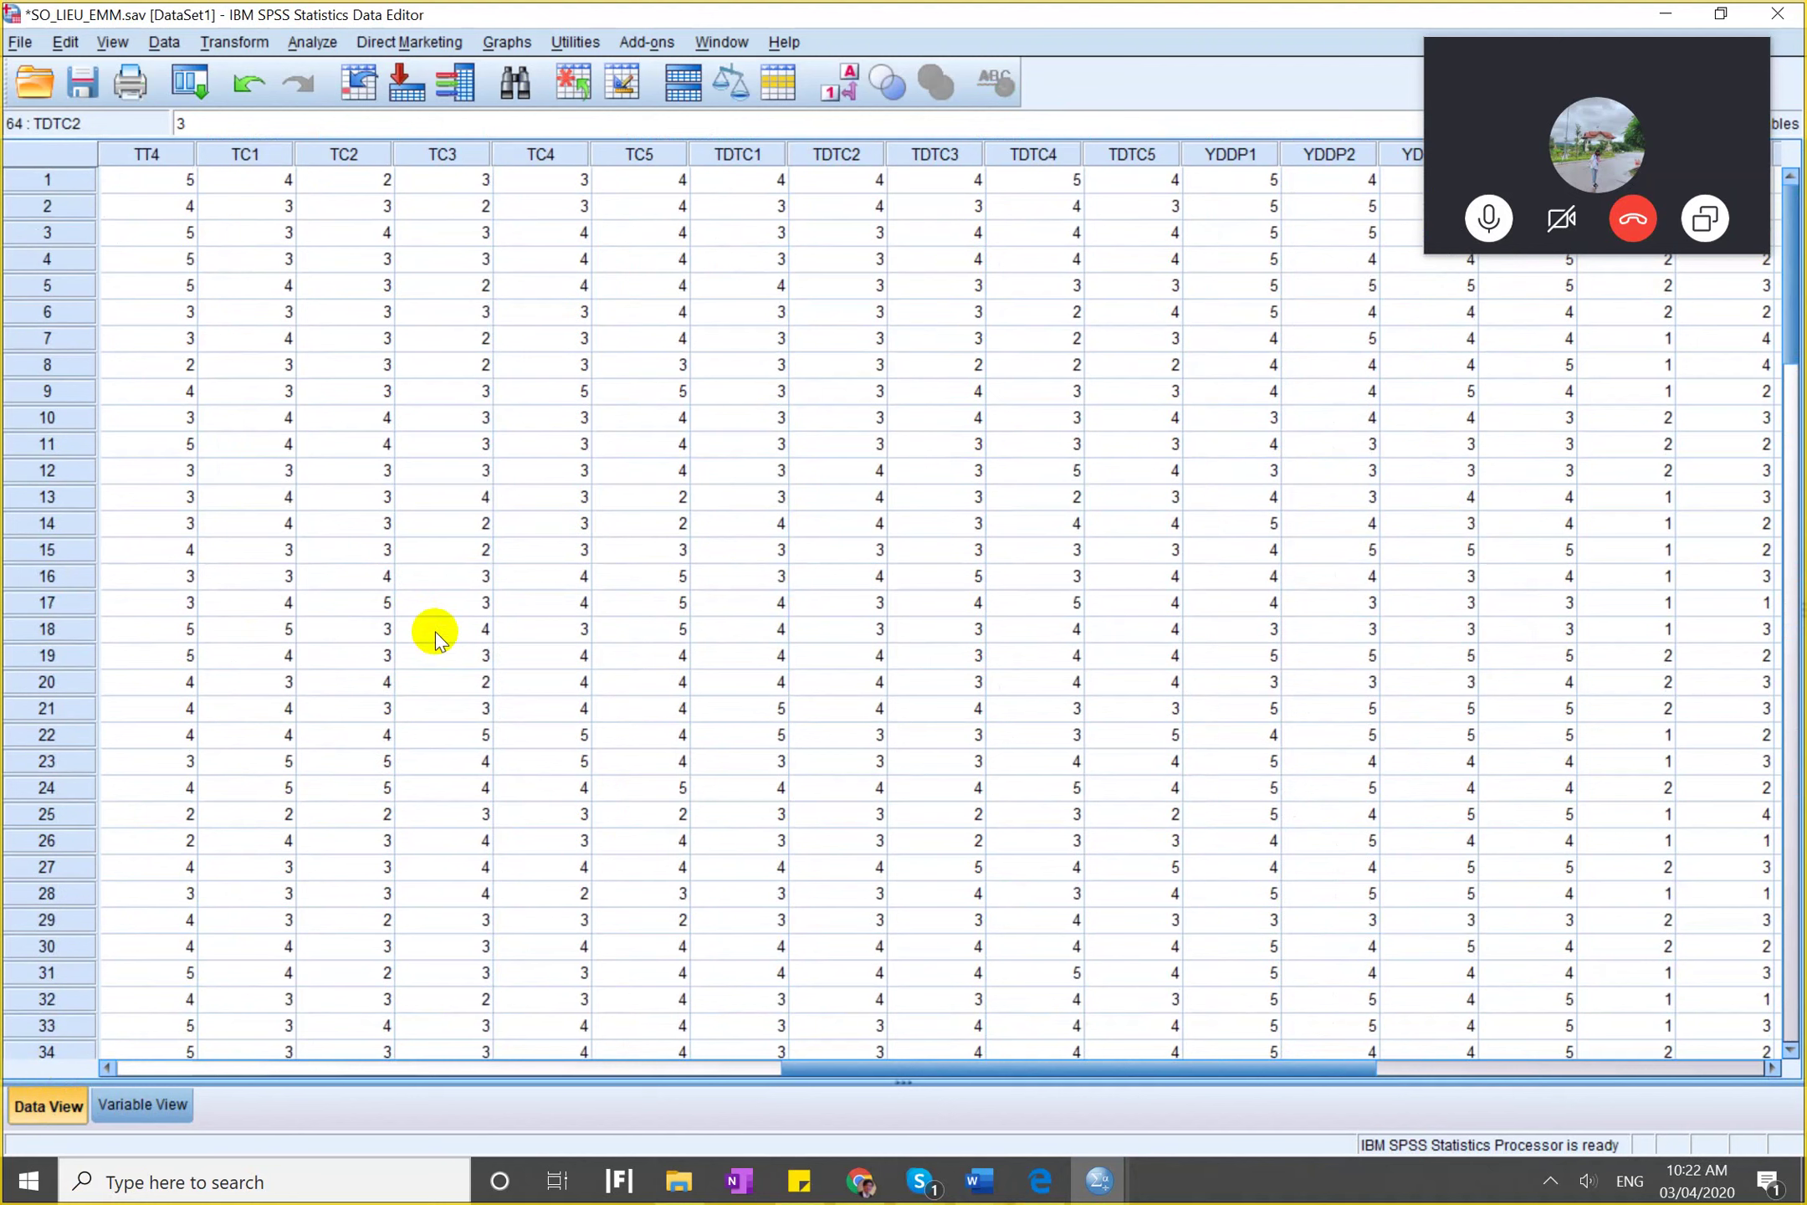
{"action": "left_click", "coordinate": [492, 390]}
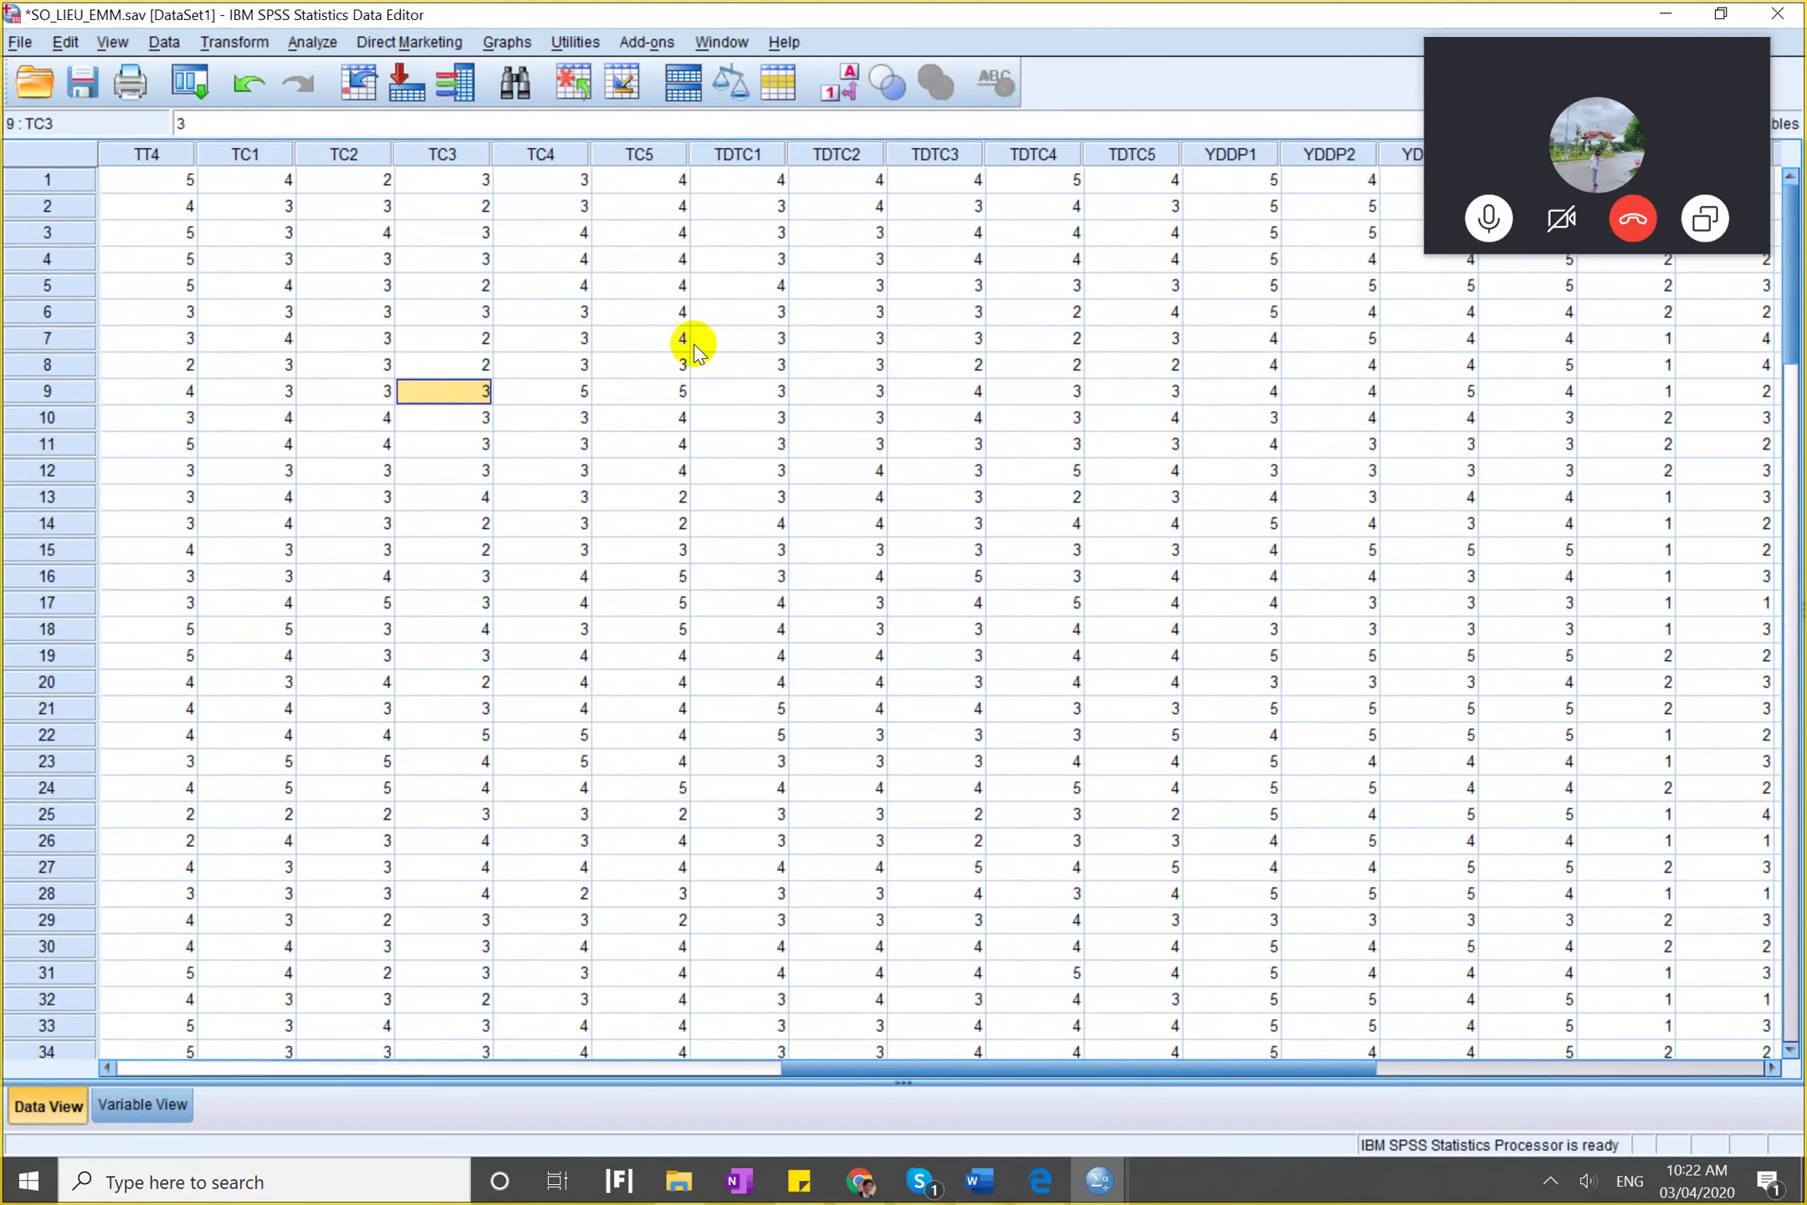
Look across the variable columns of case 6, past III.4 and back to TT1.
{"action": "left_click", "coordinate": [1251, 306]}
{"action": "key", "text": "Right"}
{"action": "key", "text": "Right"}
{"action": "key", "text": "Right"}
{"action": "key", "text": "Right"}
{"action": "key", "text": "Right"}
{"action": "key", "text": "Right"}
{"action": "key", "text": "Right"}
{"action": "key", "text": "Right"}
{"action": "key", "text": "Right"}
{"action": "key", "text": "Right"}
{"action": "key", "text": "Right"}
{"action": "key", "text": "Right"}
{"action": "key", "text": "Right"}
{"action": "key", "text": "Right"}
{"action": "key", "text": "Right"}
{"action": "key", "text": "Right"}
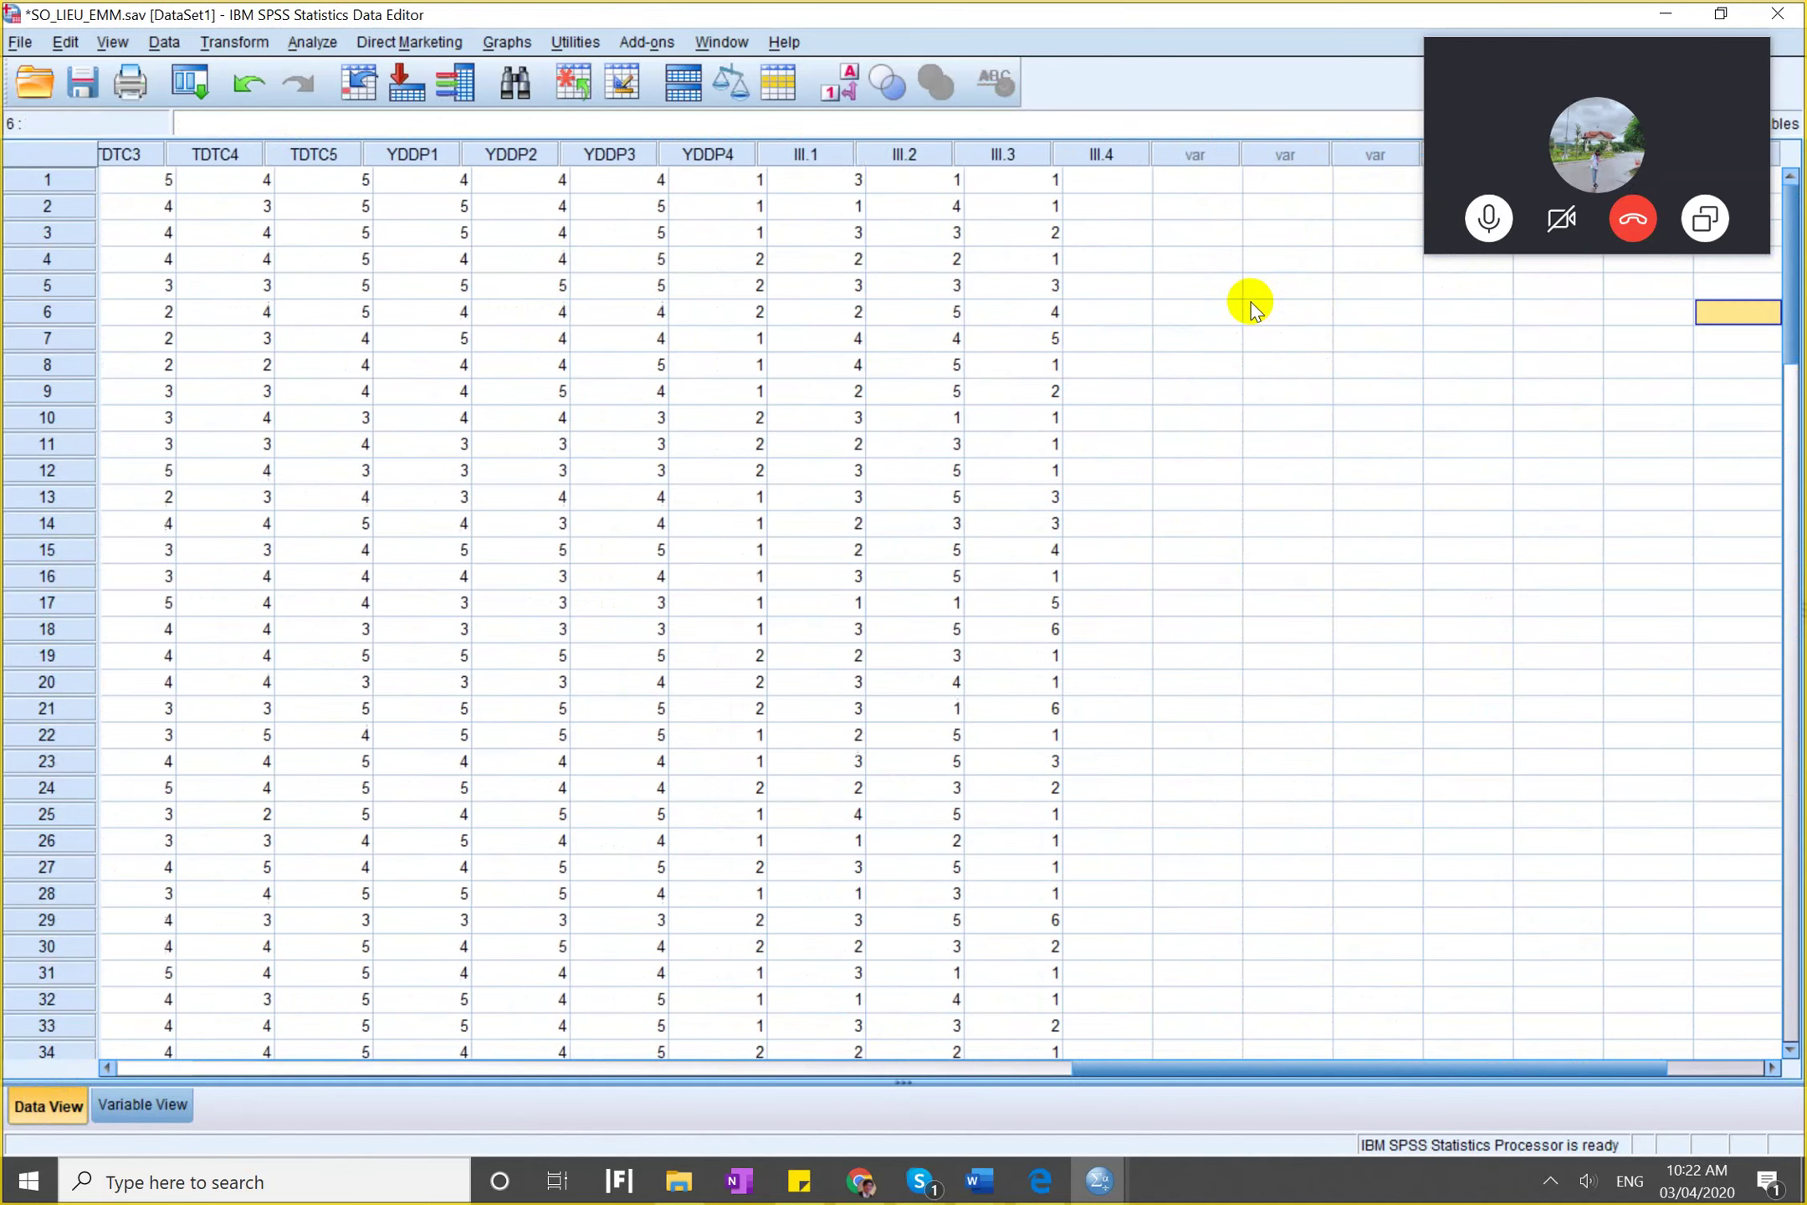
{"action": "key", "text": "Left"}
{"action": "key", "text": "Left"}
{"action": "key", "text": "Left"}
{"action": "key", "text": "Left"}
{"action": "key", "text": "Left"}
{"action": "key", "text": "Left"}
{"action": "key", "text": "Left"}
{"action": "key", "text": "Left"}
{"action": "key", "text": "Left"}
{"action": "key", "text": "Left"}
{"action": "key", "text": "Left"}
{"action": "key", "text": "Left"}
{"action": "key", "text": "Left"}
{"action": "key", "text": "Left"}
{"action": "key", "text": "Left"}
{"action": "key", "text": "Left"}
{"action": "key", "text": "Left"}
{"action": "key", "text": "Left"}
{"action": "key", "text": "Left"}
{"action": "key", "text": "Left"}
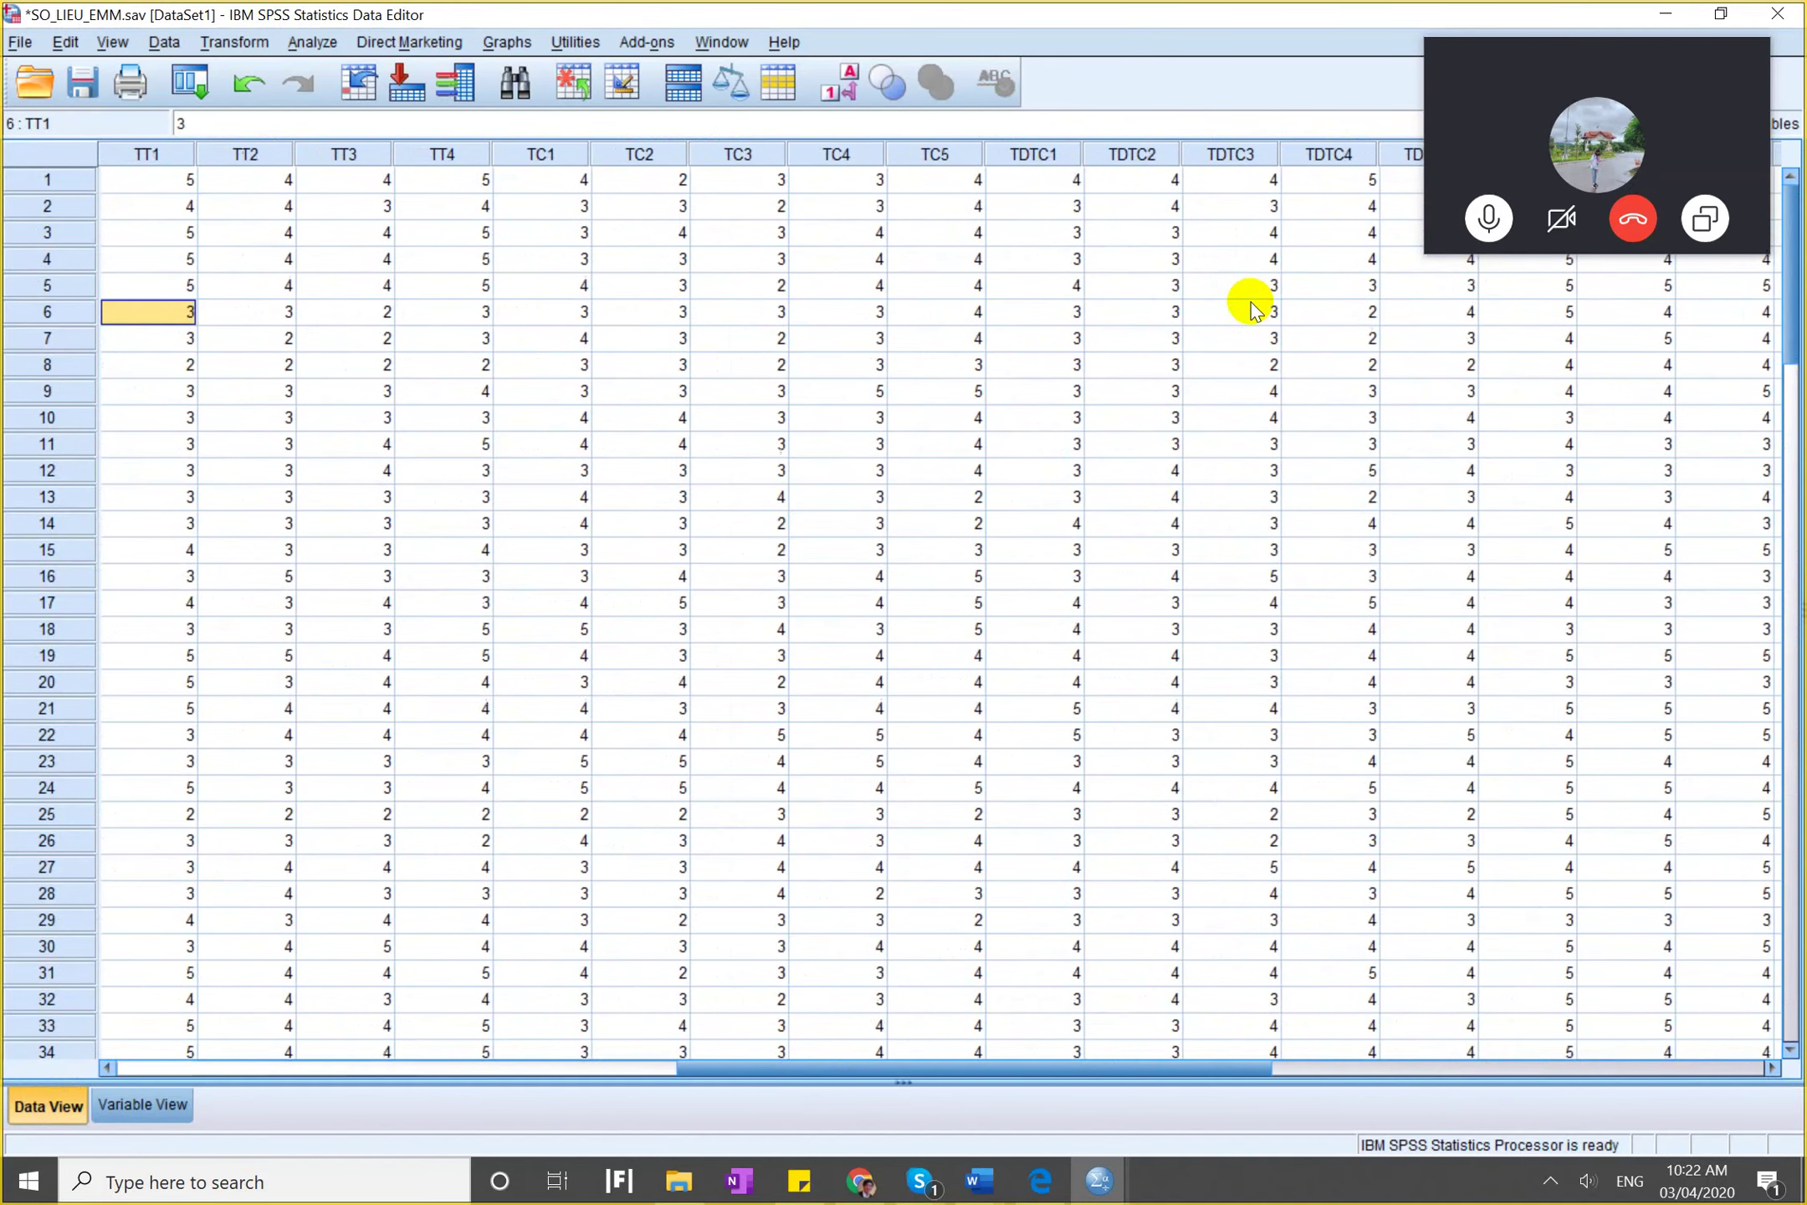
Set TDTC1 of case 12 and TC1 of case 19 to the out-of-range value 8.
{"action": "left_click", "coordinate": [1067, 480]}
{"action": "type", "text": "8"}
{"action": "key", "text": "Down"}
{"action": "key", "text": "Left"}
{"action": "key", "text": "Down"}
{"action": "key", "text": "Down"}
{"action": "key", "text": "Left"}
{"action": "key", "text": "Left"}
{"action": "key", "text": "Down"}
{"action": "key", "text": "Left"}
{"action": "key", "text": "Down"}
{"action": "key", "text": "Left"}
{"action": "key", "text": "Down"}
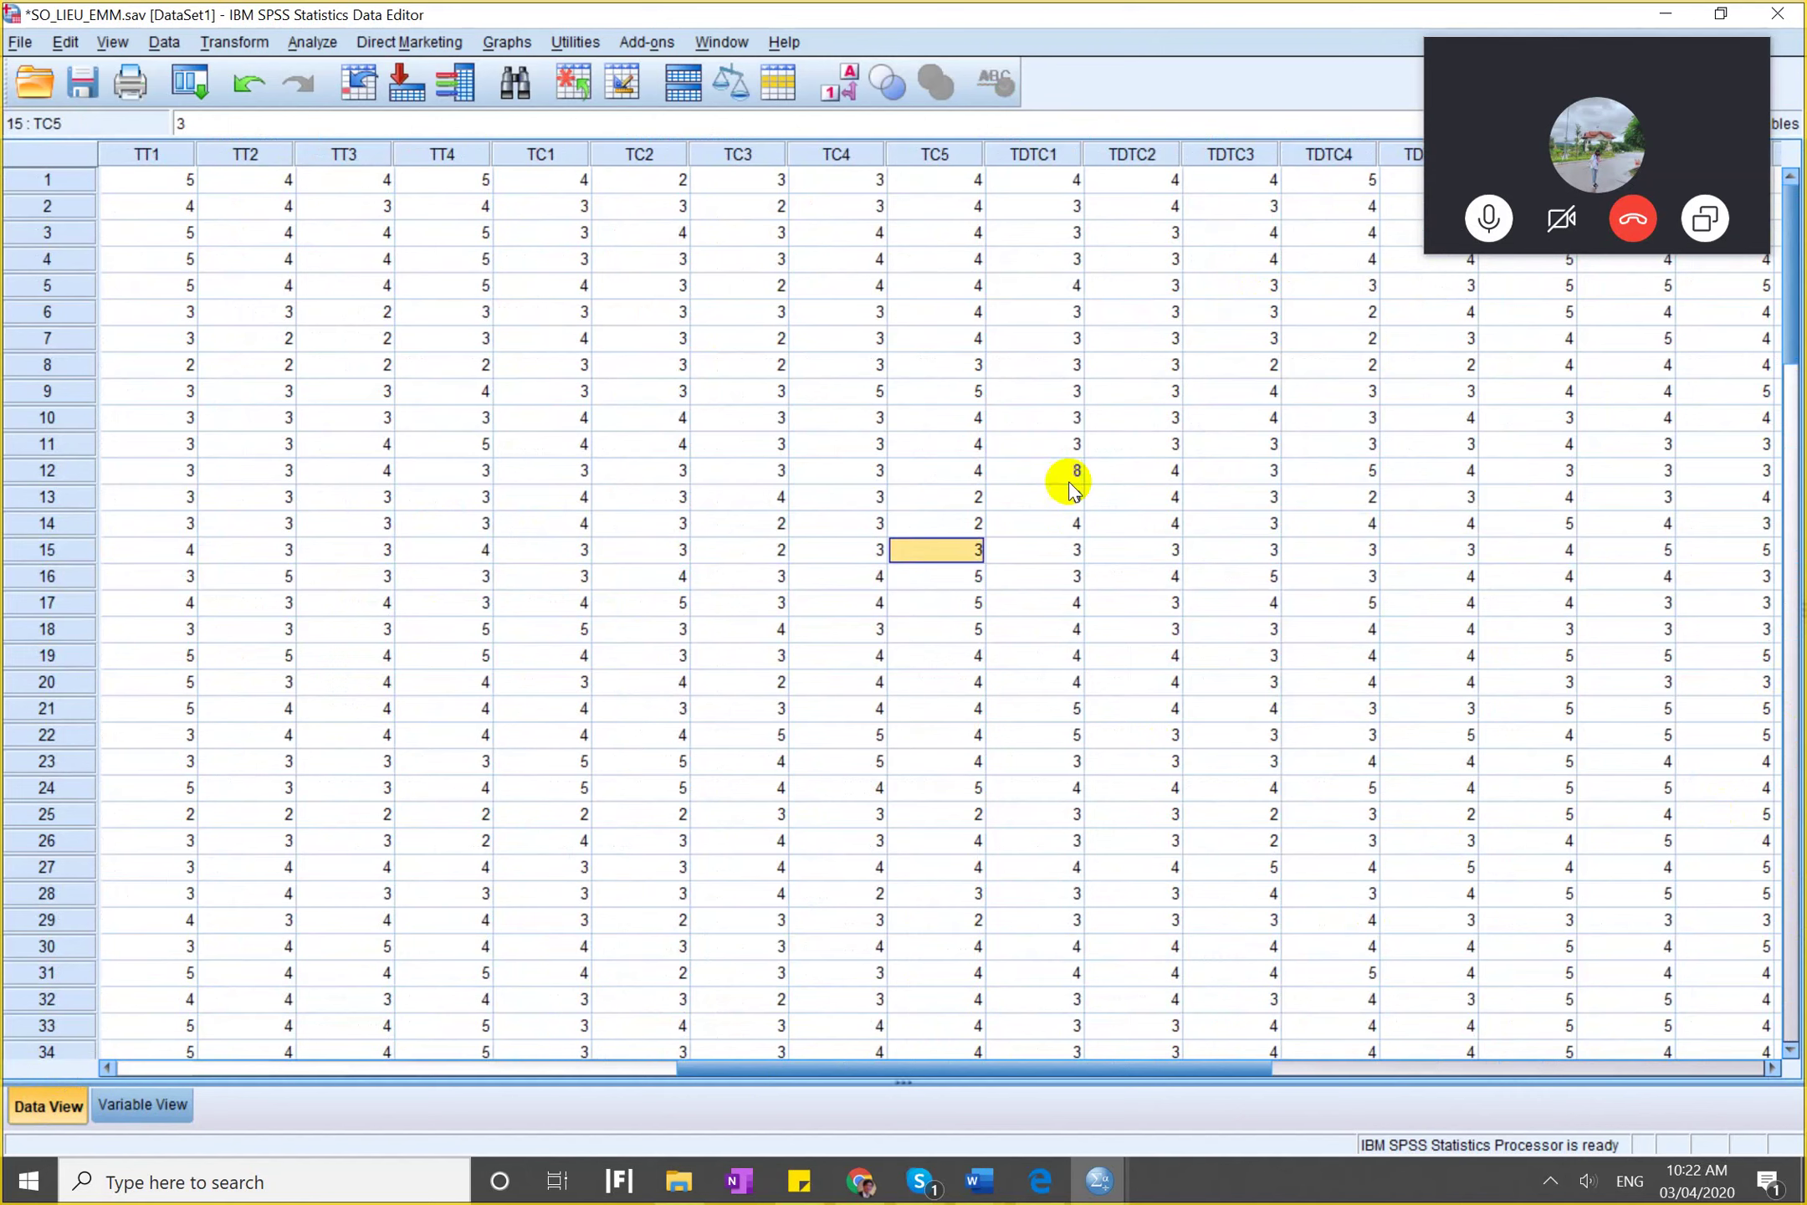
{"action": "key", "text": "Down"}
{"action": "type", "text": "8"}
{"action": "key", "text": "Down"}
Set TT1 of case 24 to the out-of-range value 88.
{"action": "key", "text": "Down"}
{"action": "key", "text": "Left"}
{"action": "key", "text": "Down"}
{"action": "key", "text": "Left"}
{"action": "key", "text": "Down"}
{"action": "key", "text": "Left"}
{"action": "key", "text": "Down"}
{"action": "key", "text": "Left"}
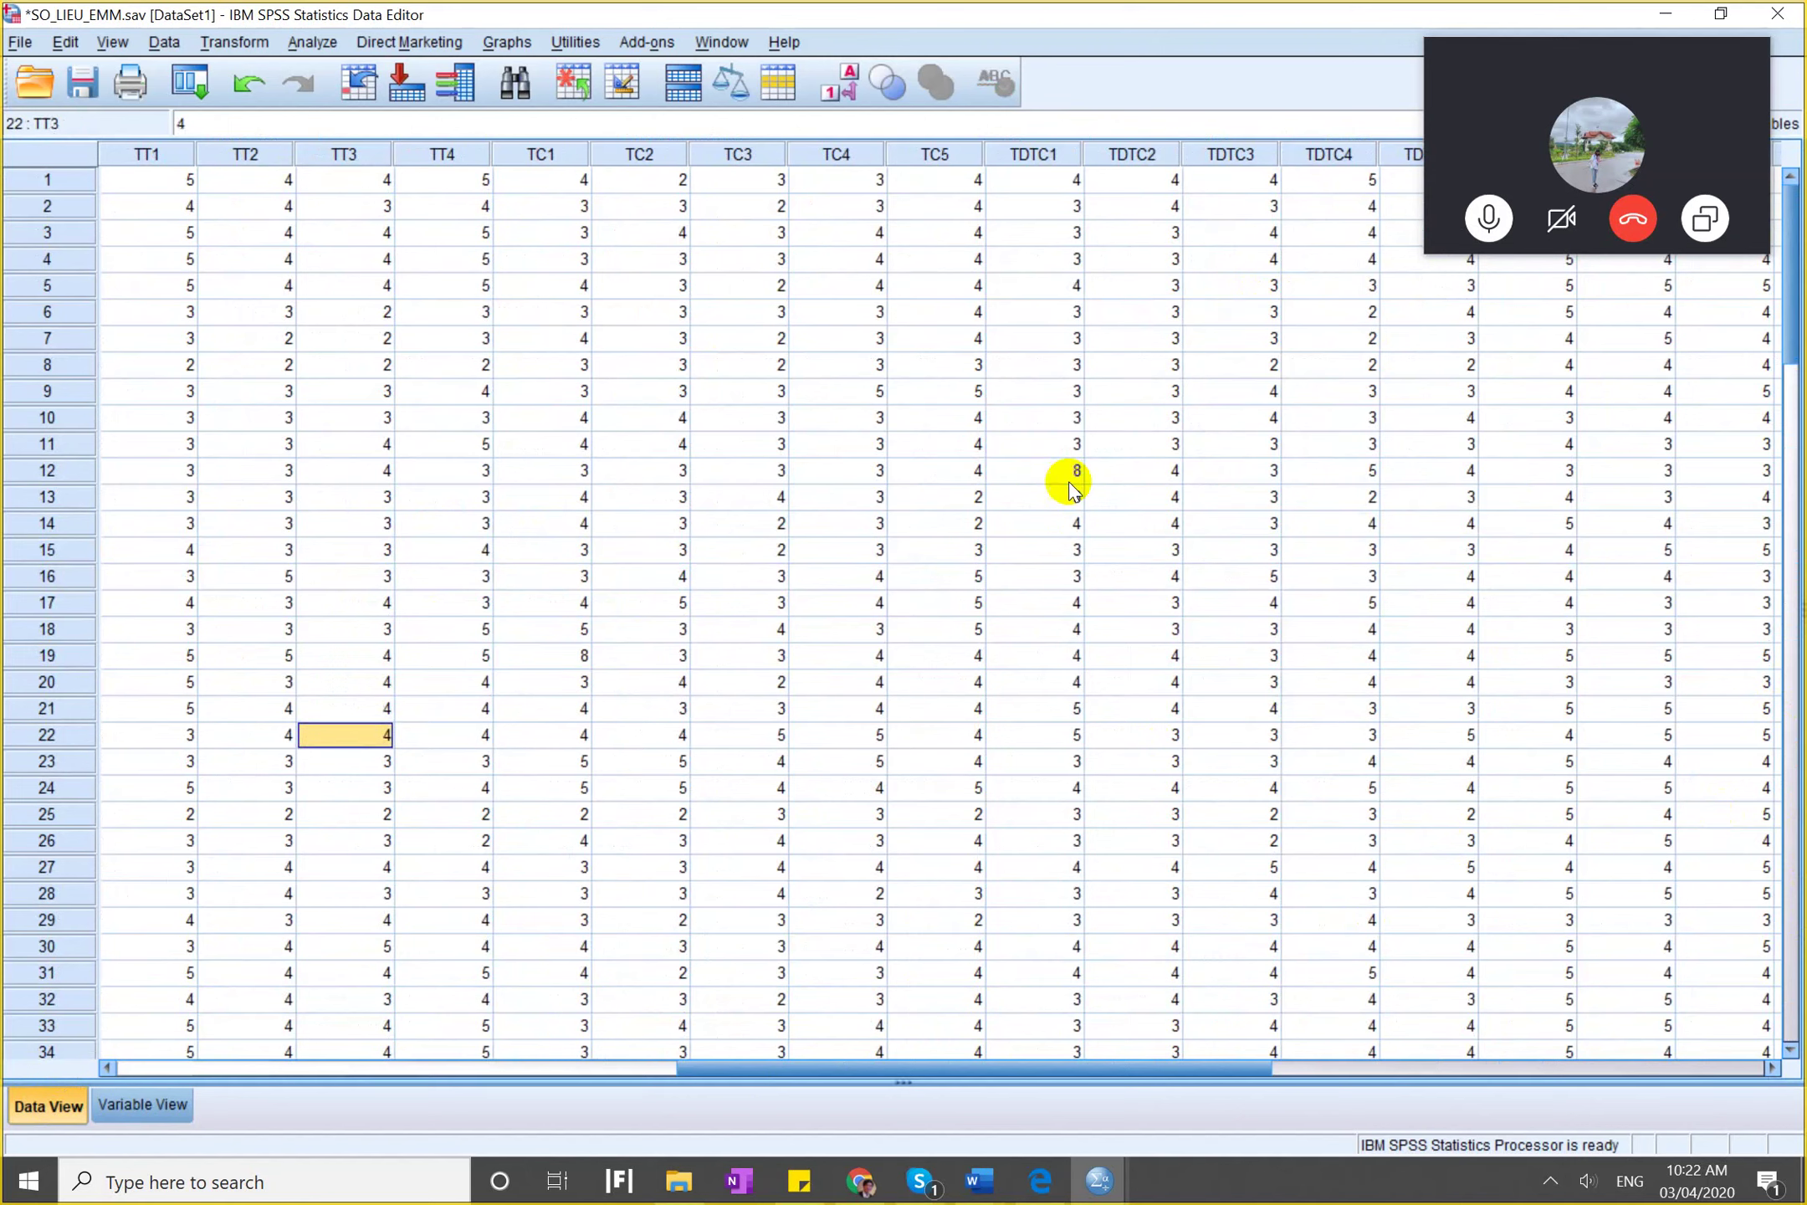
{"action": "type", "text": "88"}
{"action": "key", "text": "Down"}
{"action": "key", "text": "Down"}
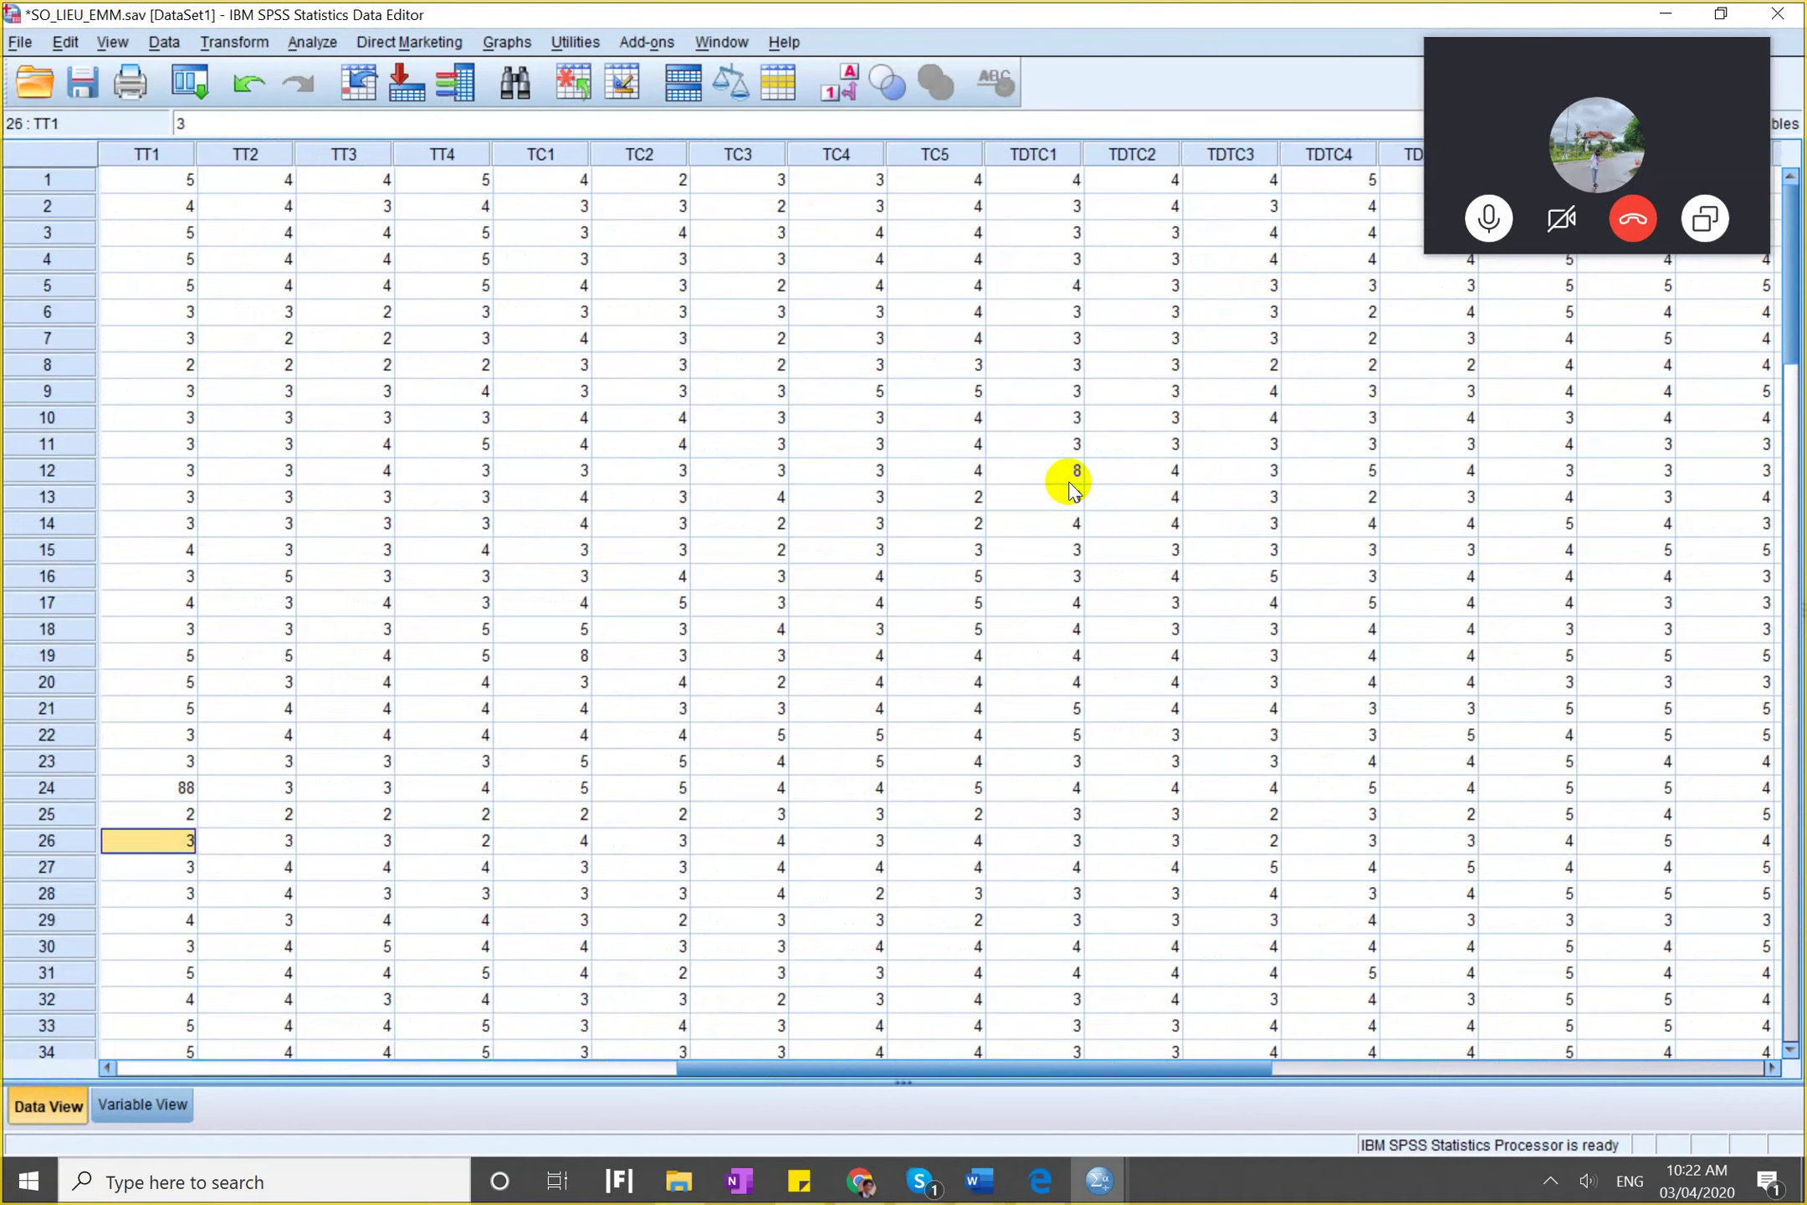
Check the rows beyond the last case and return to the first cases.
{"action": "key", "text": "Down"}
{"action": "key", "text": "Right"}
{"action": "key", "text": "Right"}
{"action": "key", "text": "Down"}
{"action": "scroll", "coordinate": [1074, 490], "scroll_direction": "down", "scroll_amount": 20}
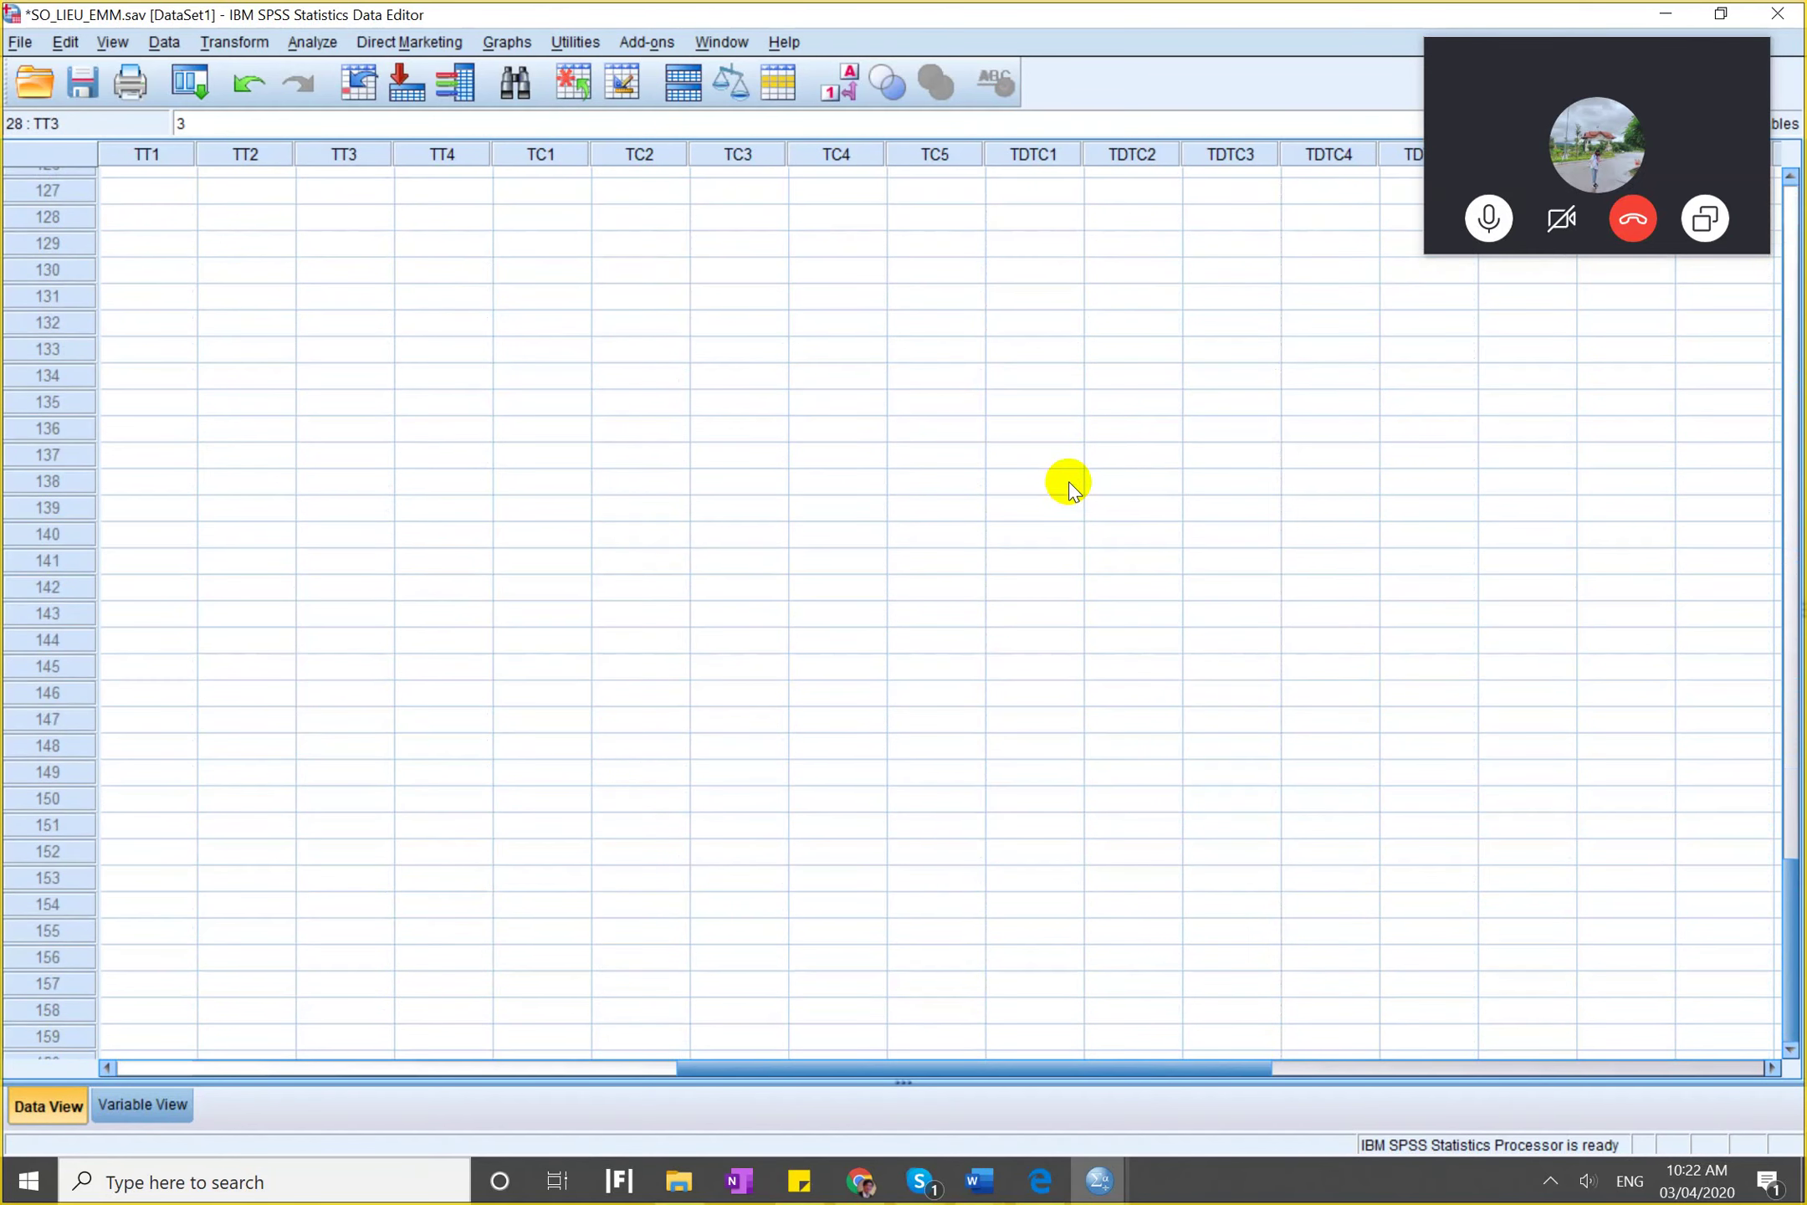
{"action": "left_click", "coordinate": [969, 590]}
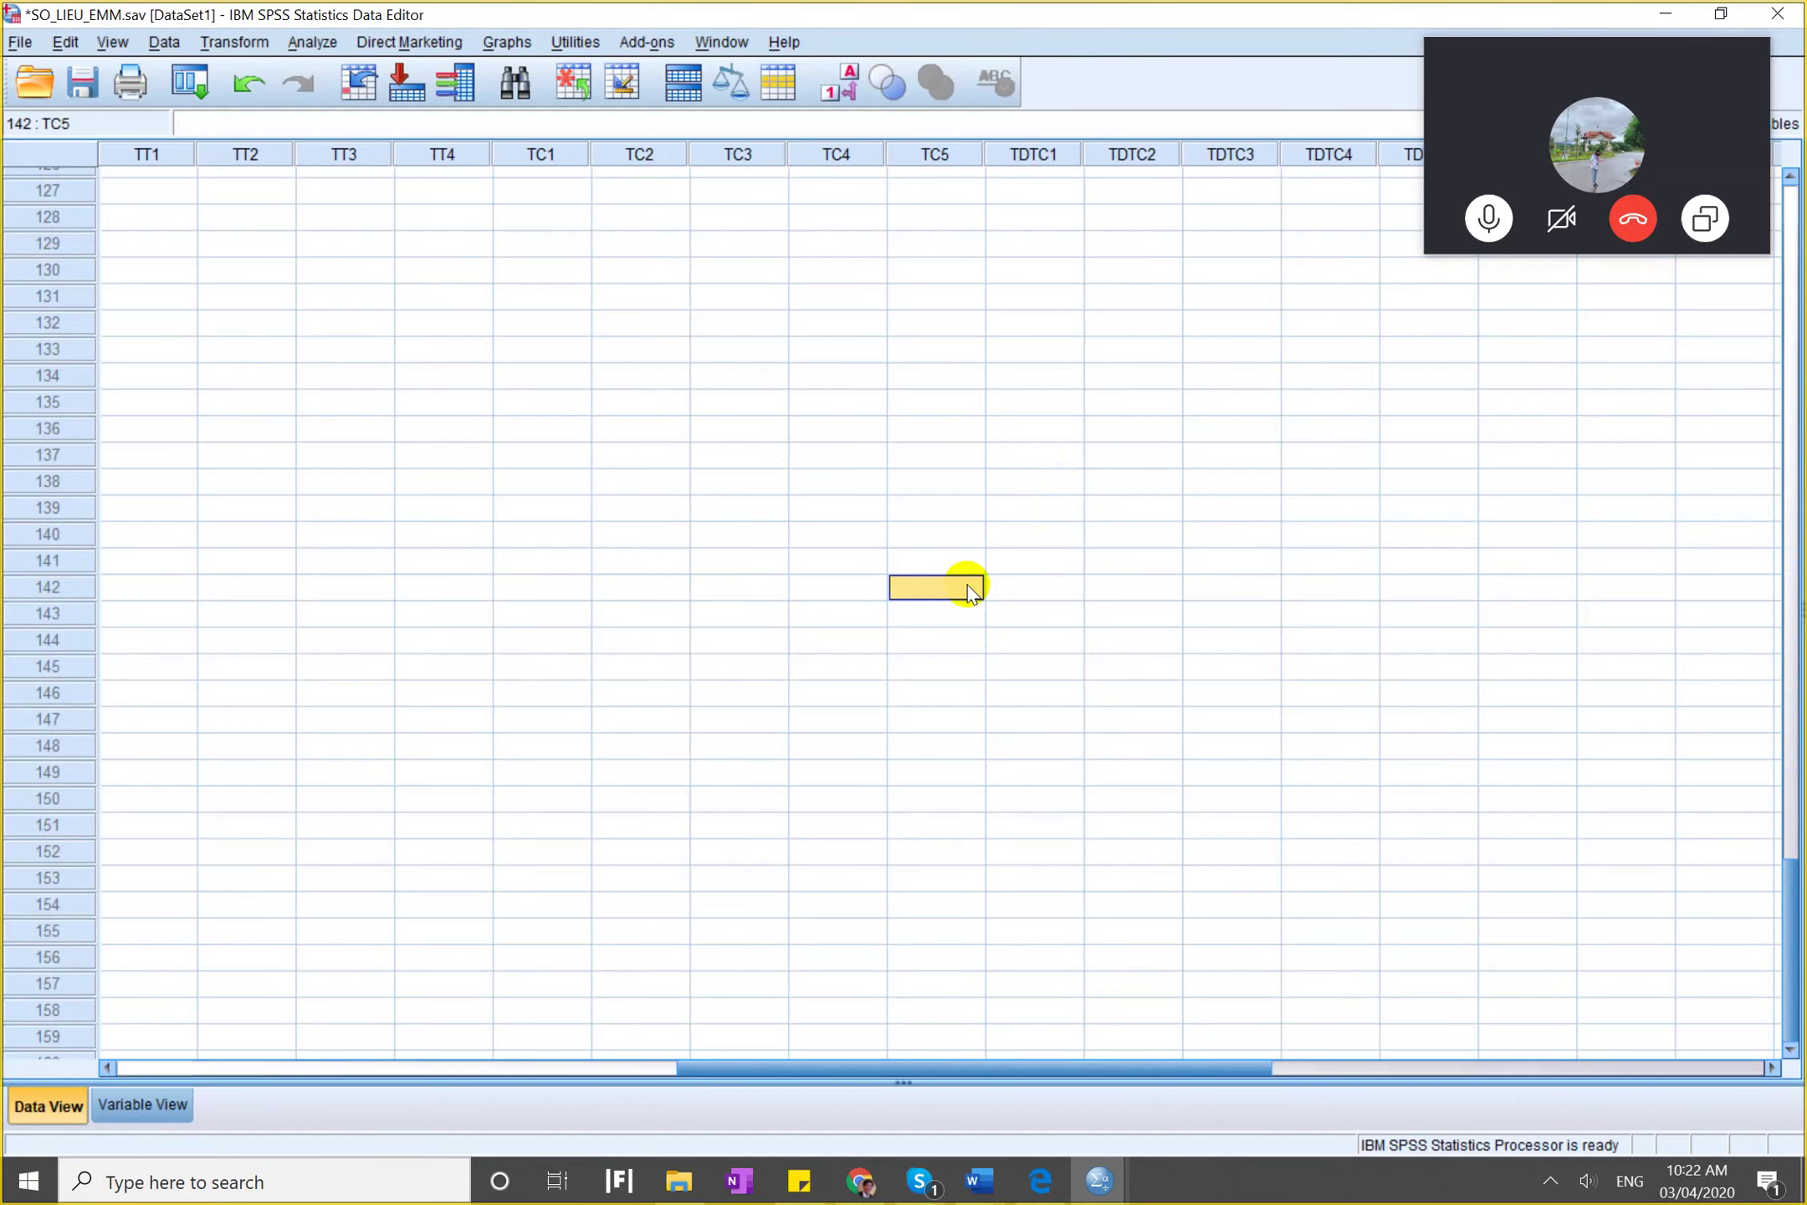
{"action": "scroll", "coordinate": [967, 590], "scroll_direction": "up", "scroll_amount": 20}
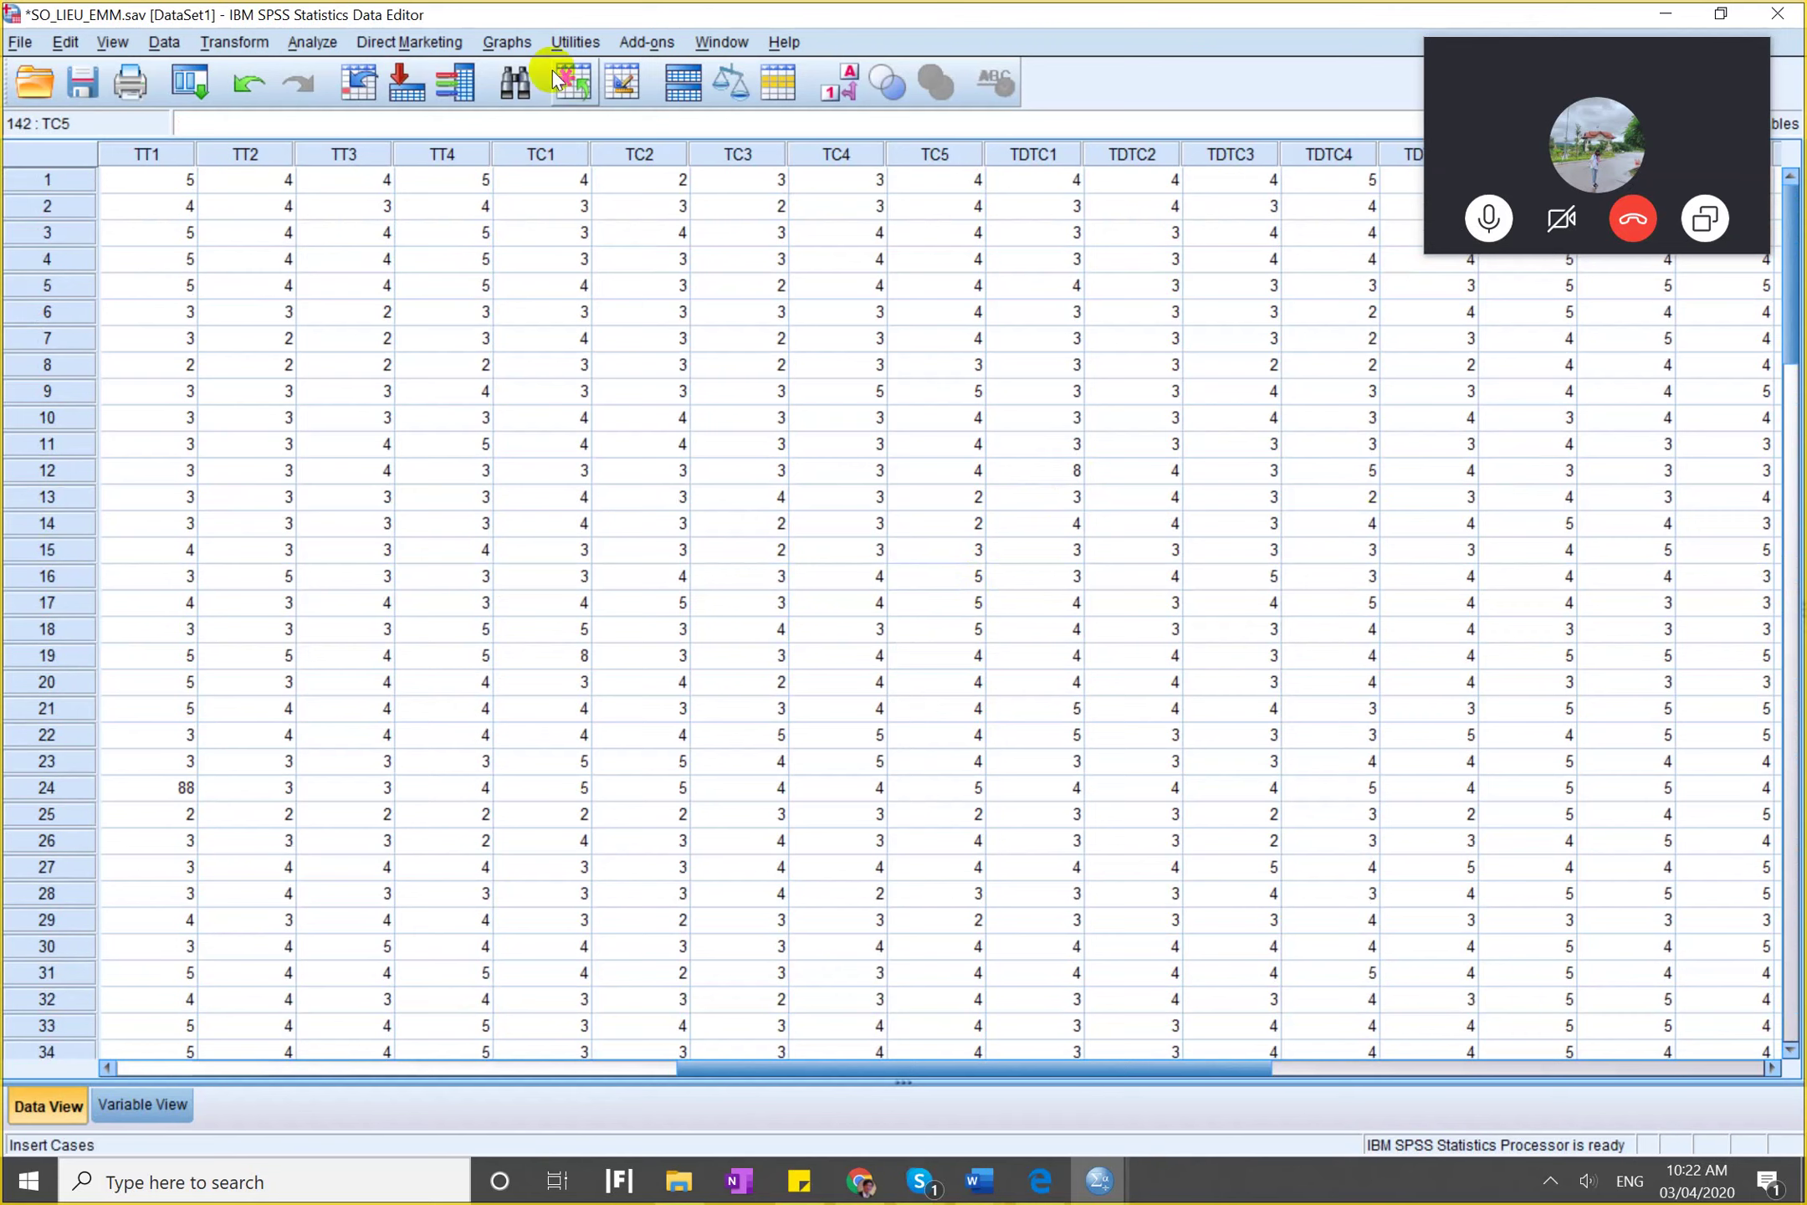
Run a Frequencies analysis with frequency tables for all the questionnaire variables from I.1 to III.4.
{"action": "left_click", "coordinate": [303, 43]}
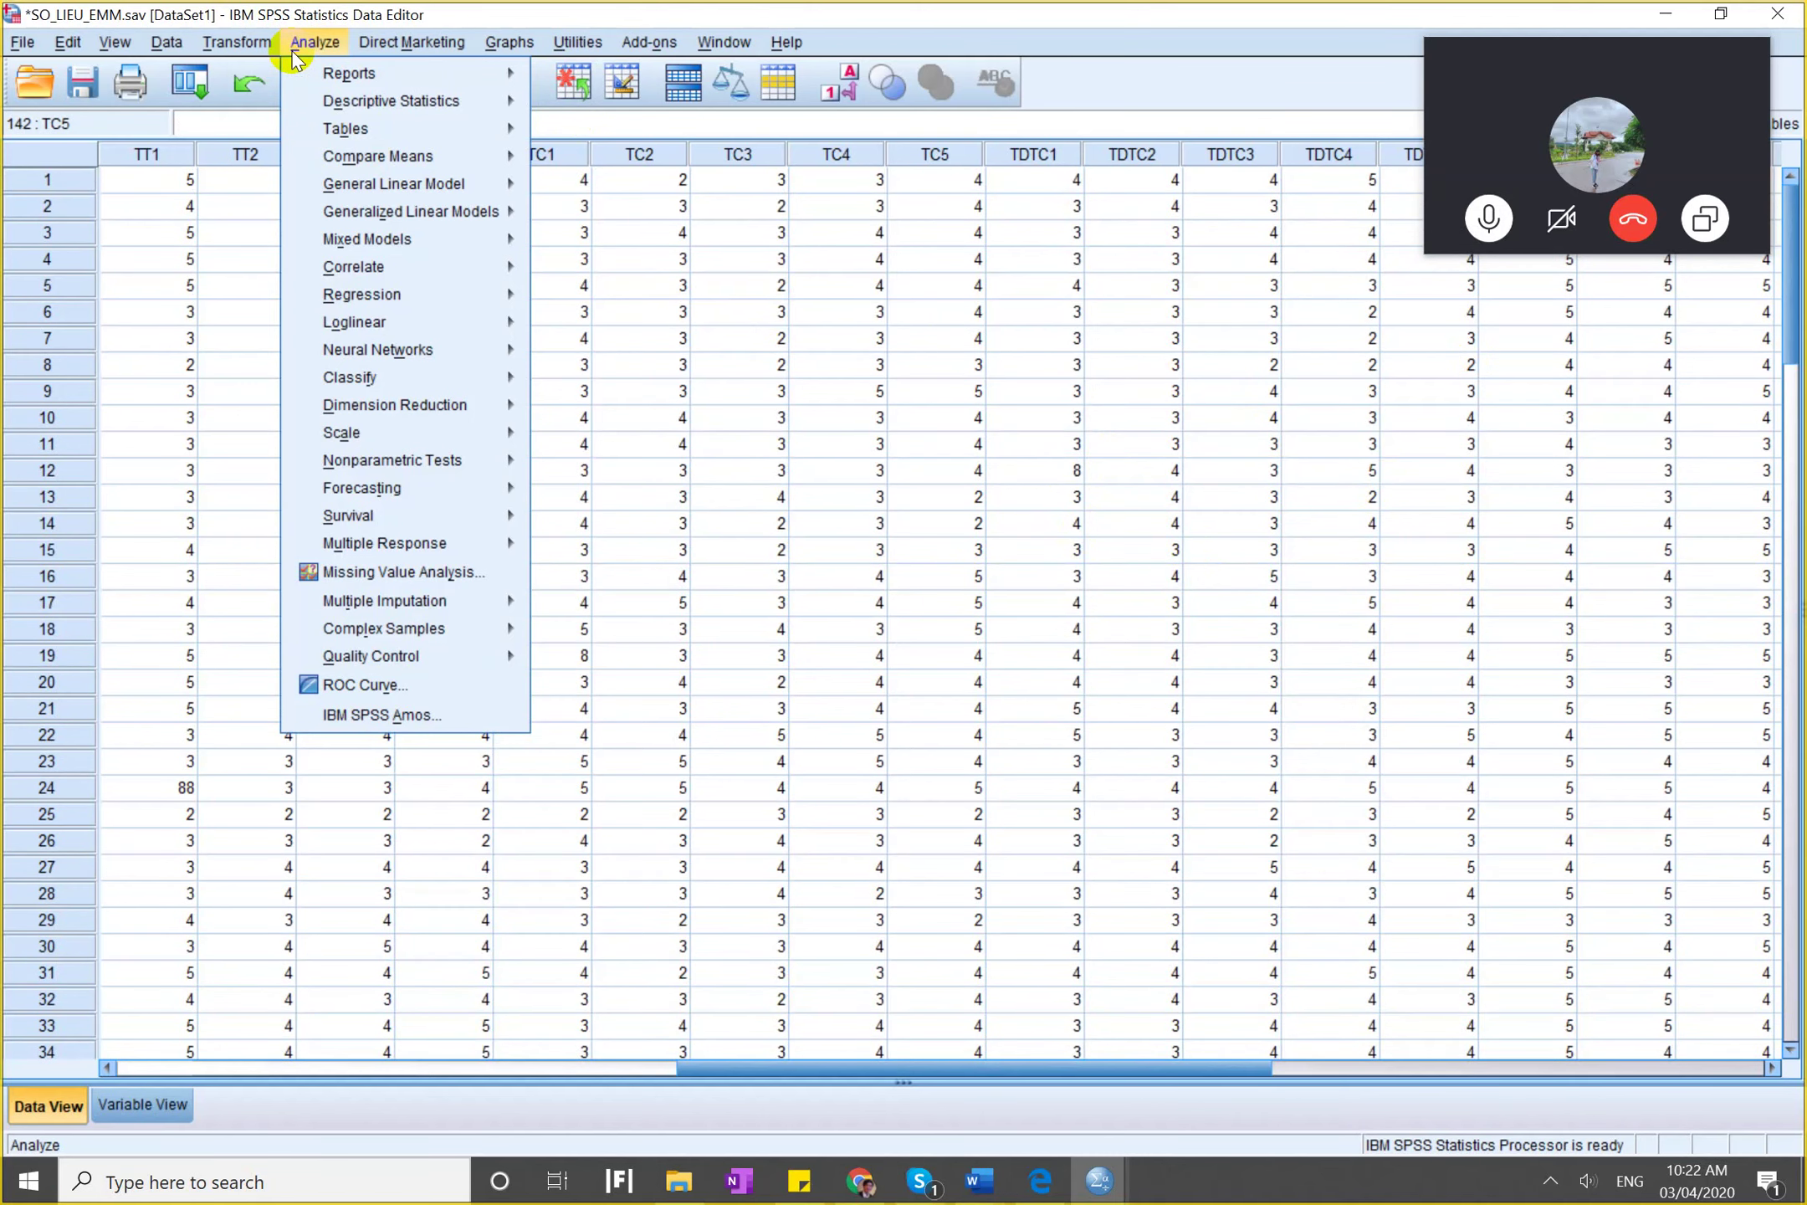
{"action": "mouse_move", "coordinate": [468, 101]}
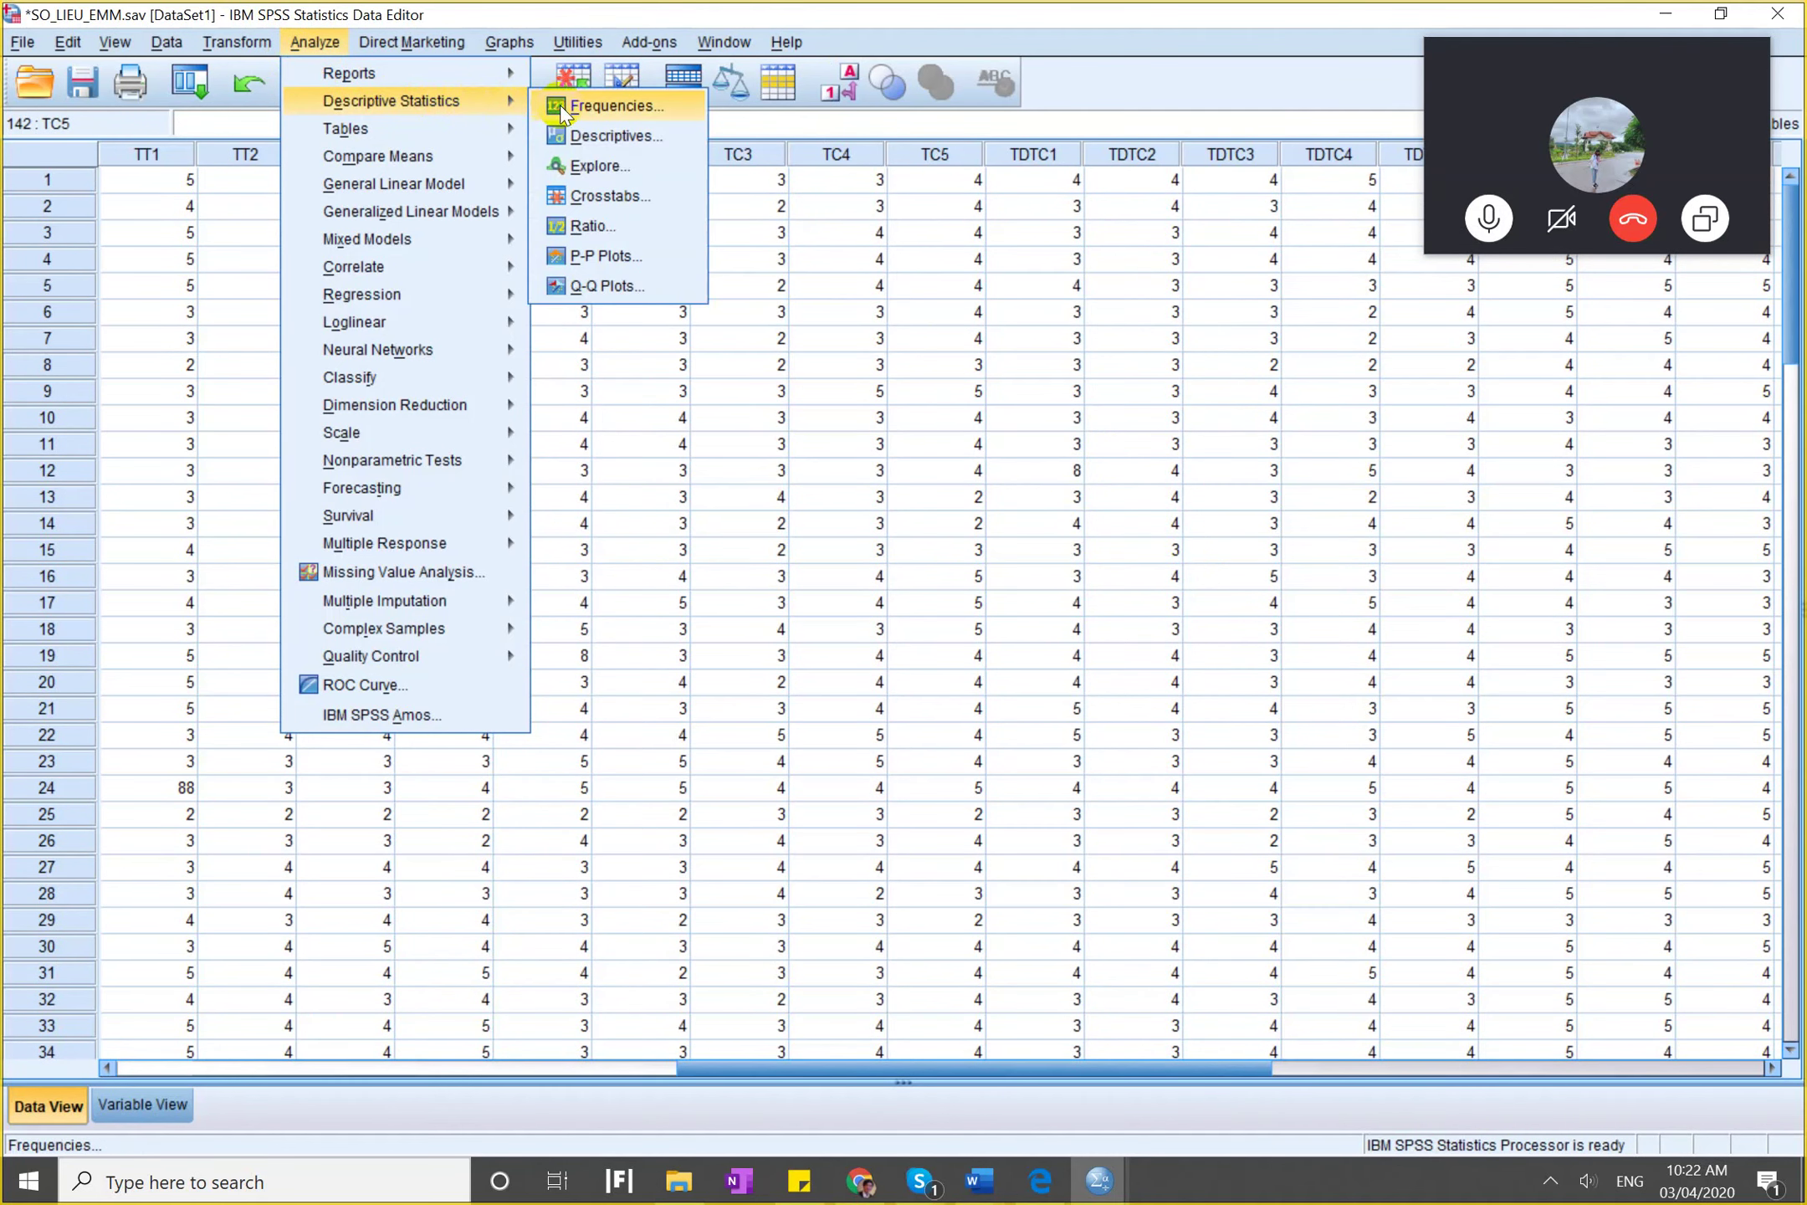
{"action": "left_click", "coordinate": [610, 105]}
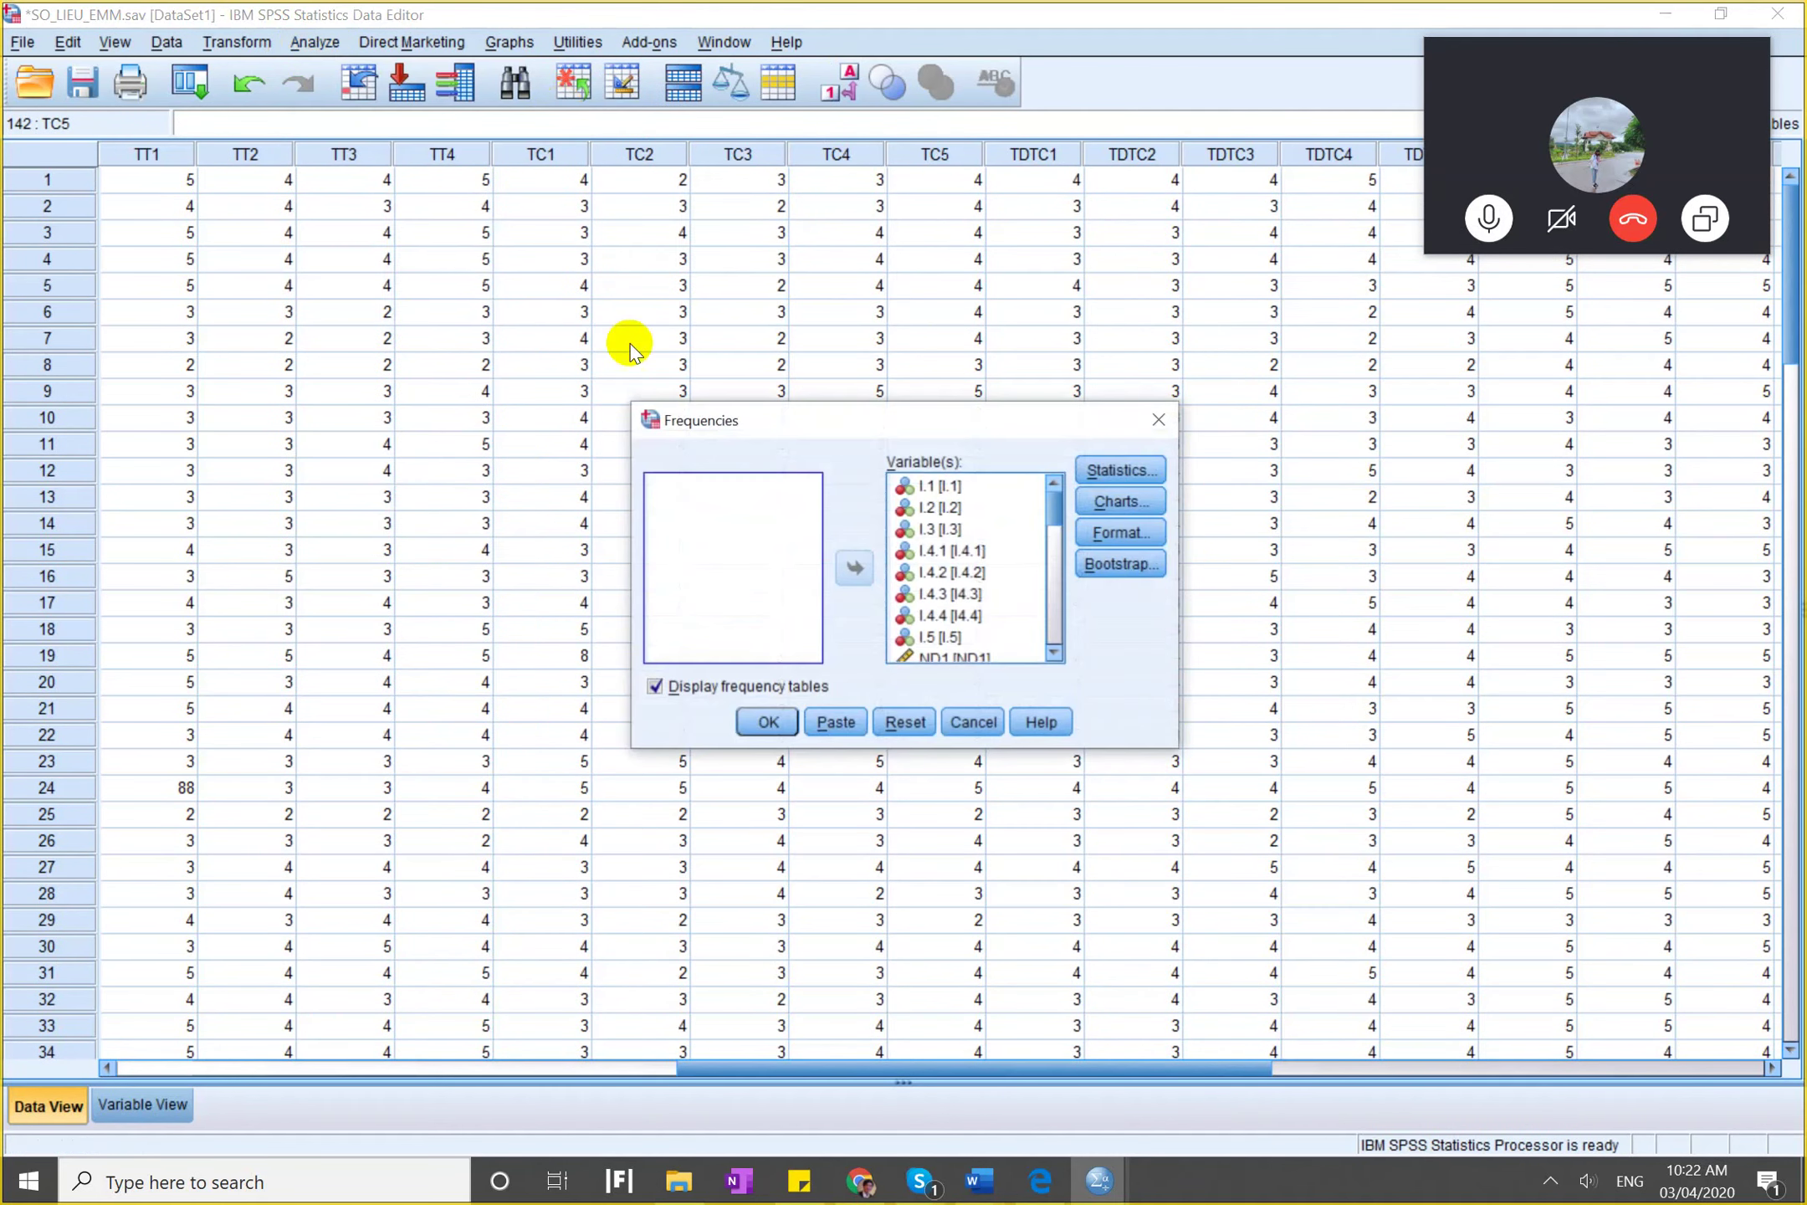
{"action": "left_click", "coordinate": [767, 722]}
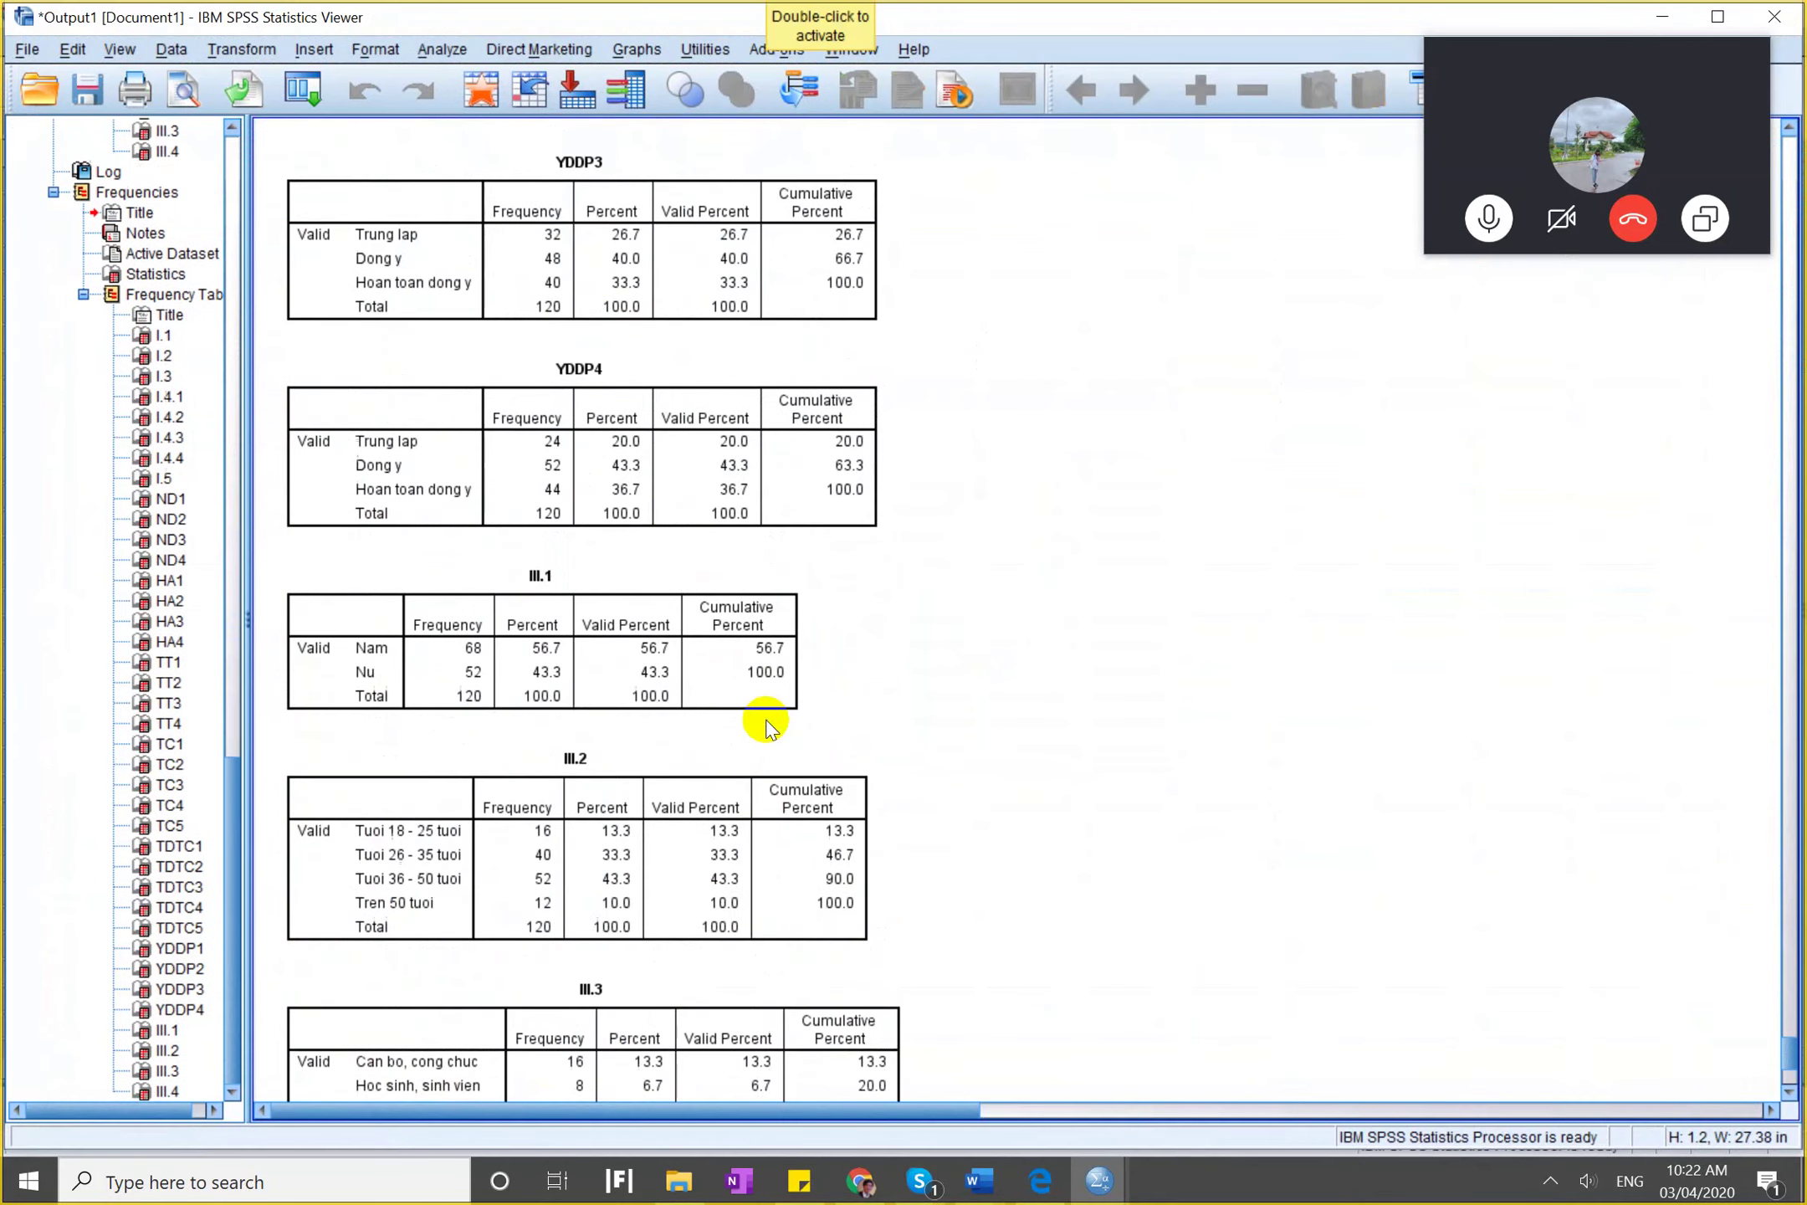
Examine the new frequency tables from I.1 onward to TT1 for codes outside the answer scale.
{"action": "scroll", "coordinate": [766, 725], "scroll_direction": "up", "scroll_amount": 15}
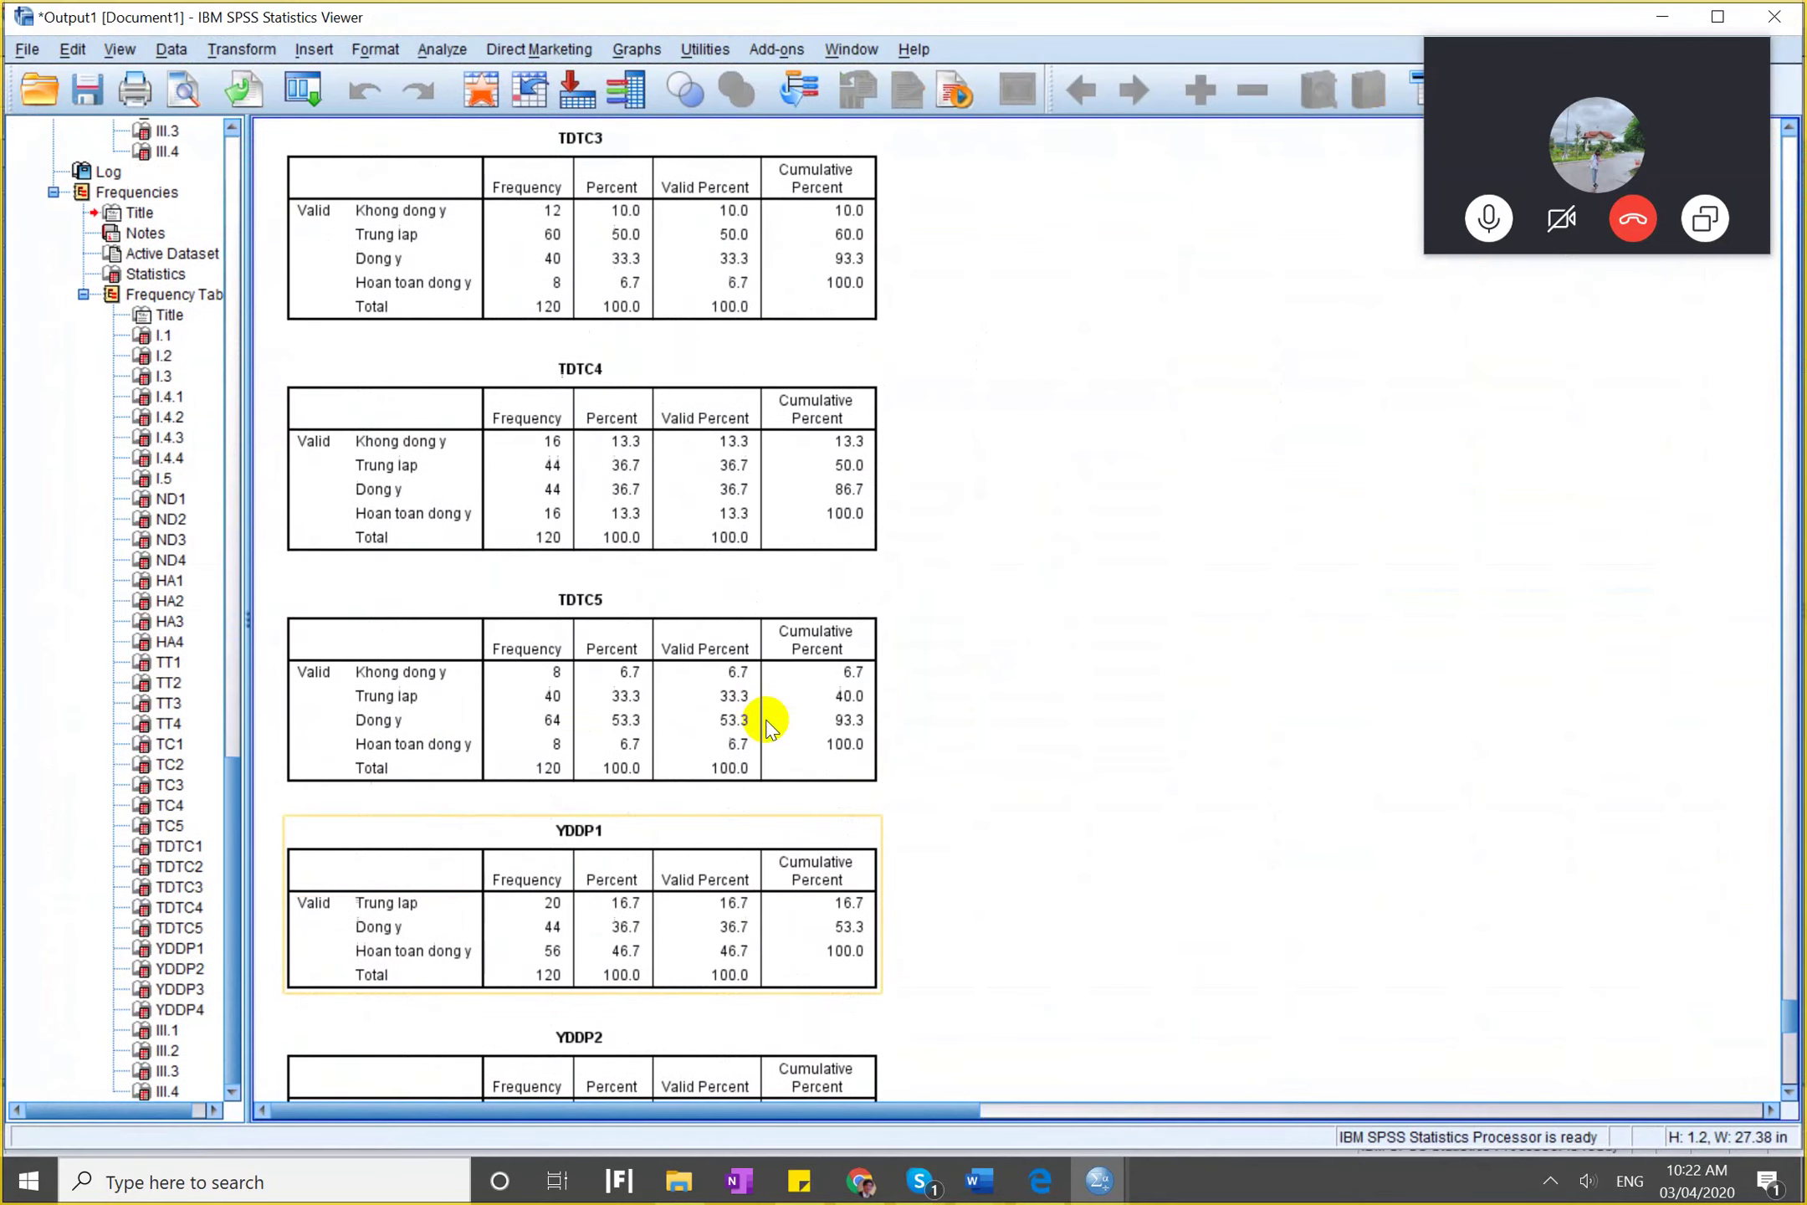
{"action": "scroll", "coordinate": [766, 726], "scroll_direction": "up", "scroll_amount": 5}
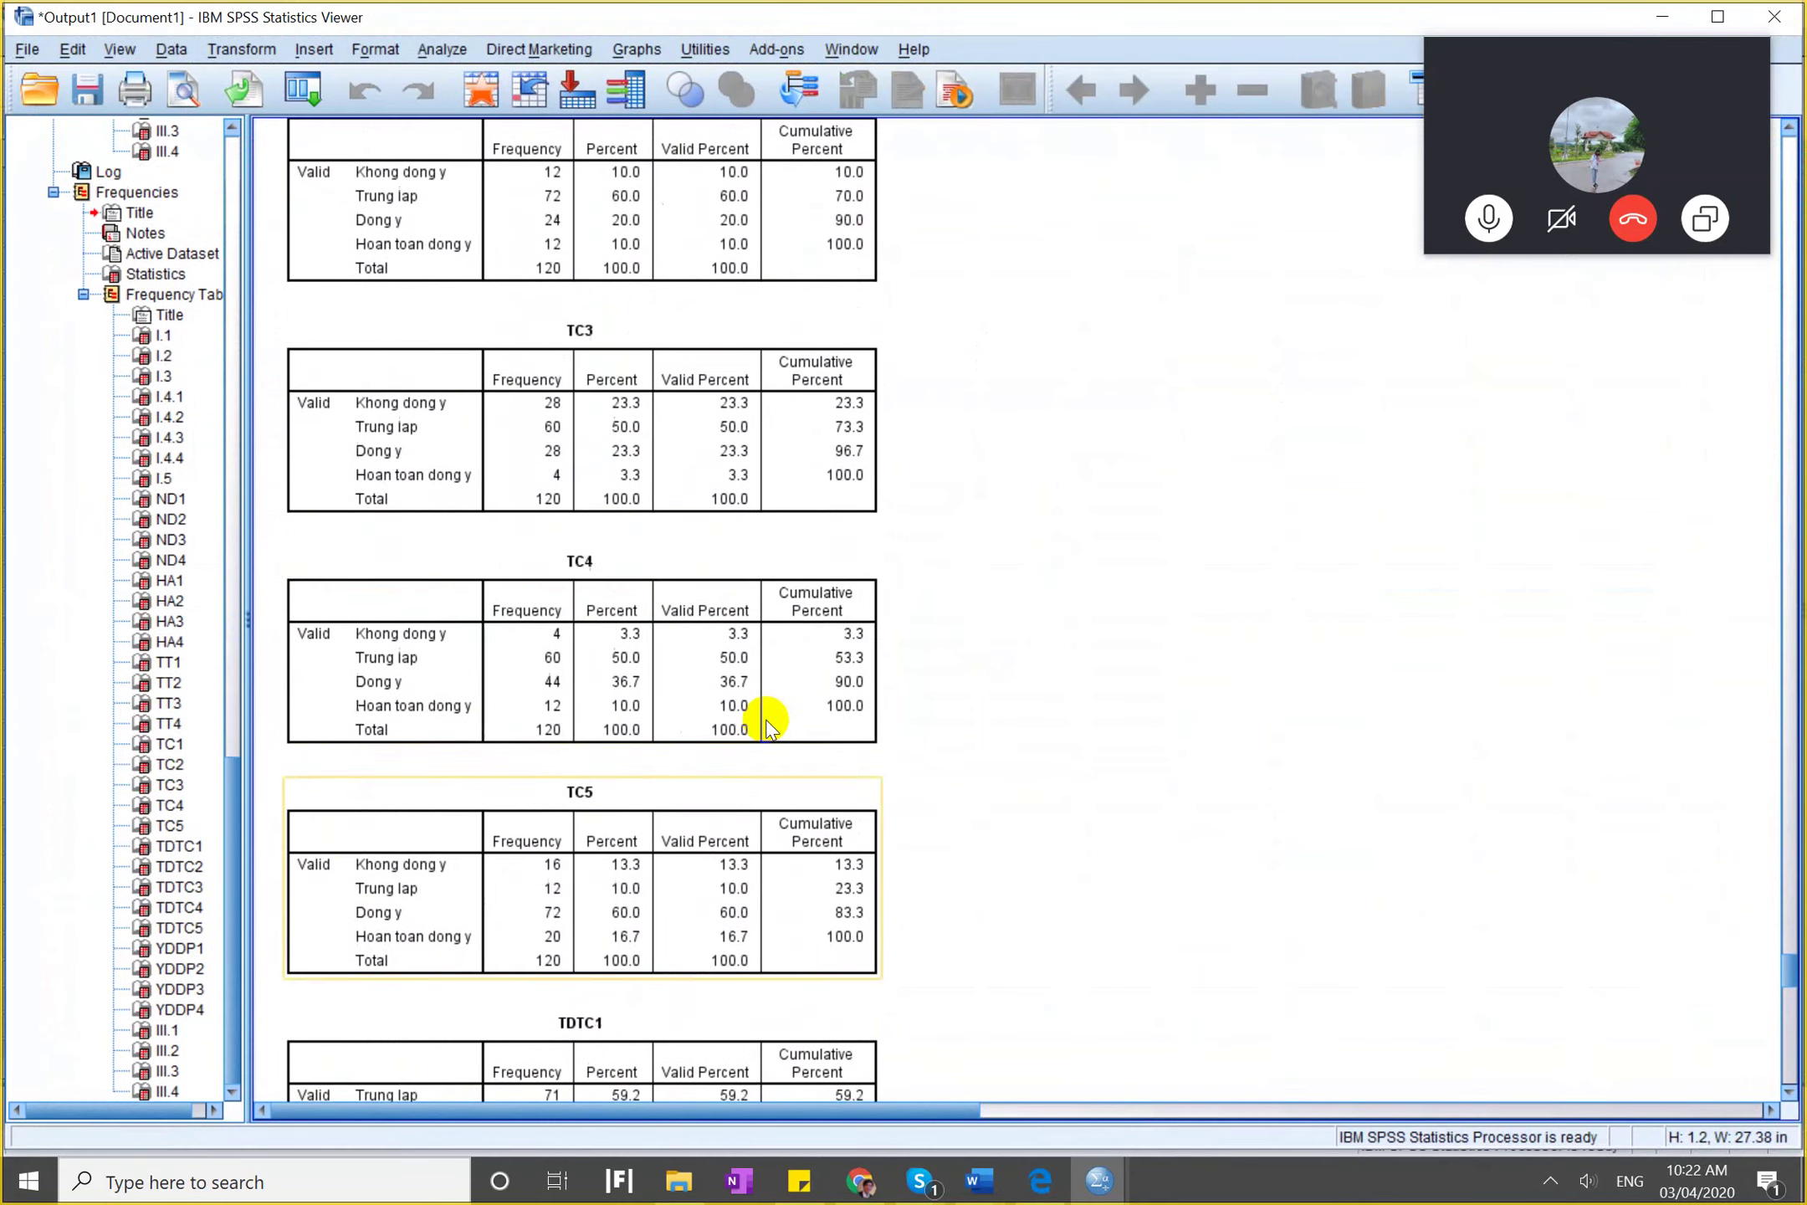
{"action": "left_click", "coordinate": [153, 276]}
{"action": "left_click", "coordinate": [608, 433]}
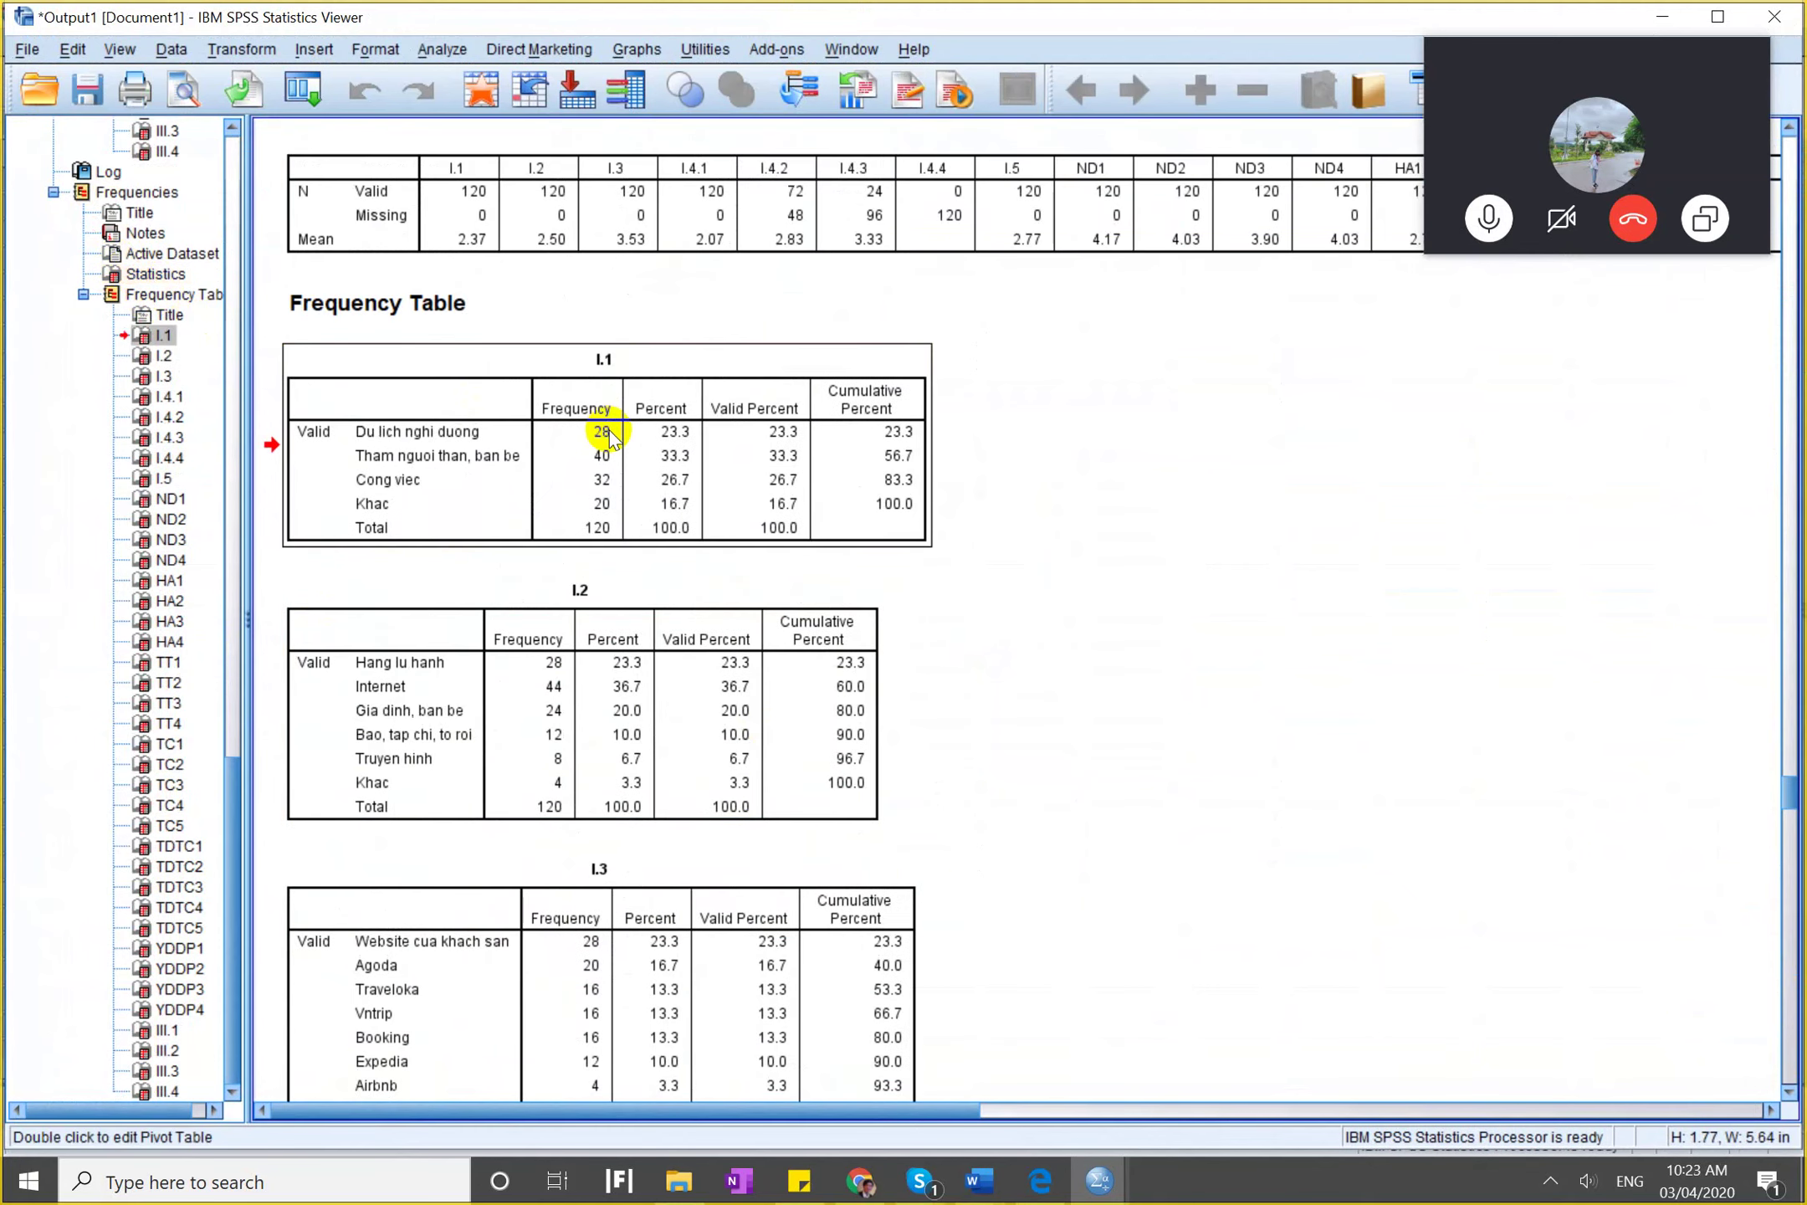
{"action": "scroll", "coordinate": [610, 435], "scroll_direction": "down", "scroll_amount": 10}
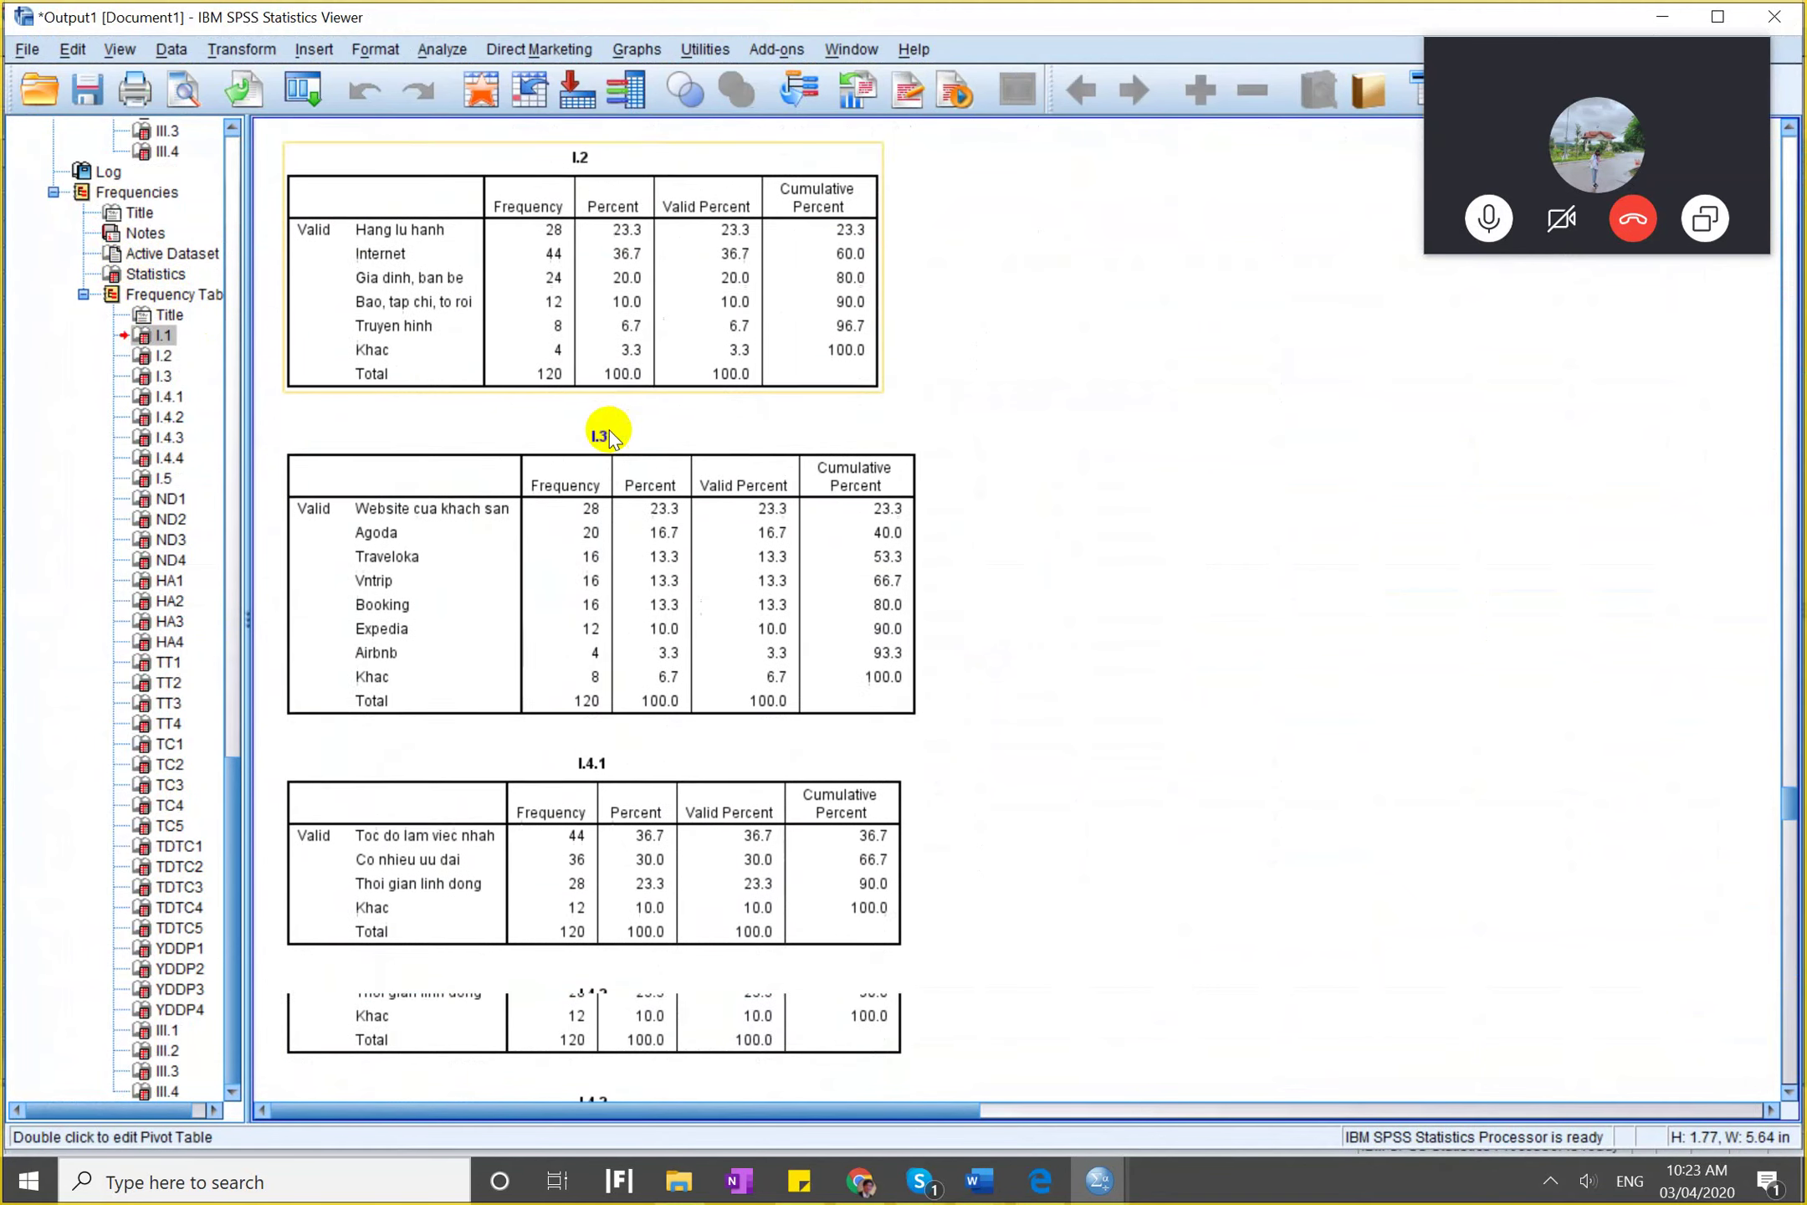
{"action": "scroll", "coordinate": [609, 430], "scroll_direction": "down", "scroll_amount": 12}
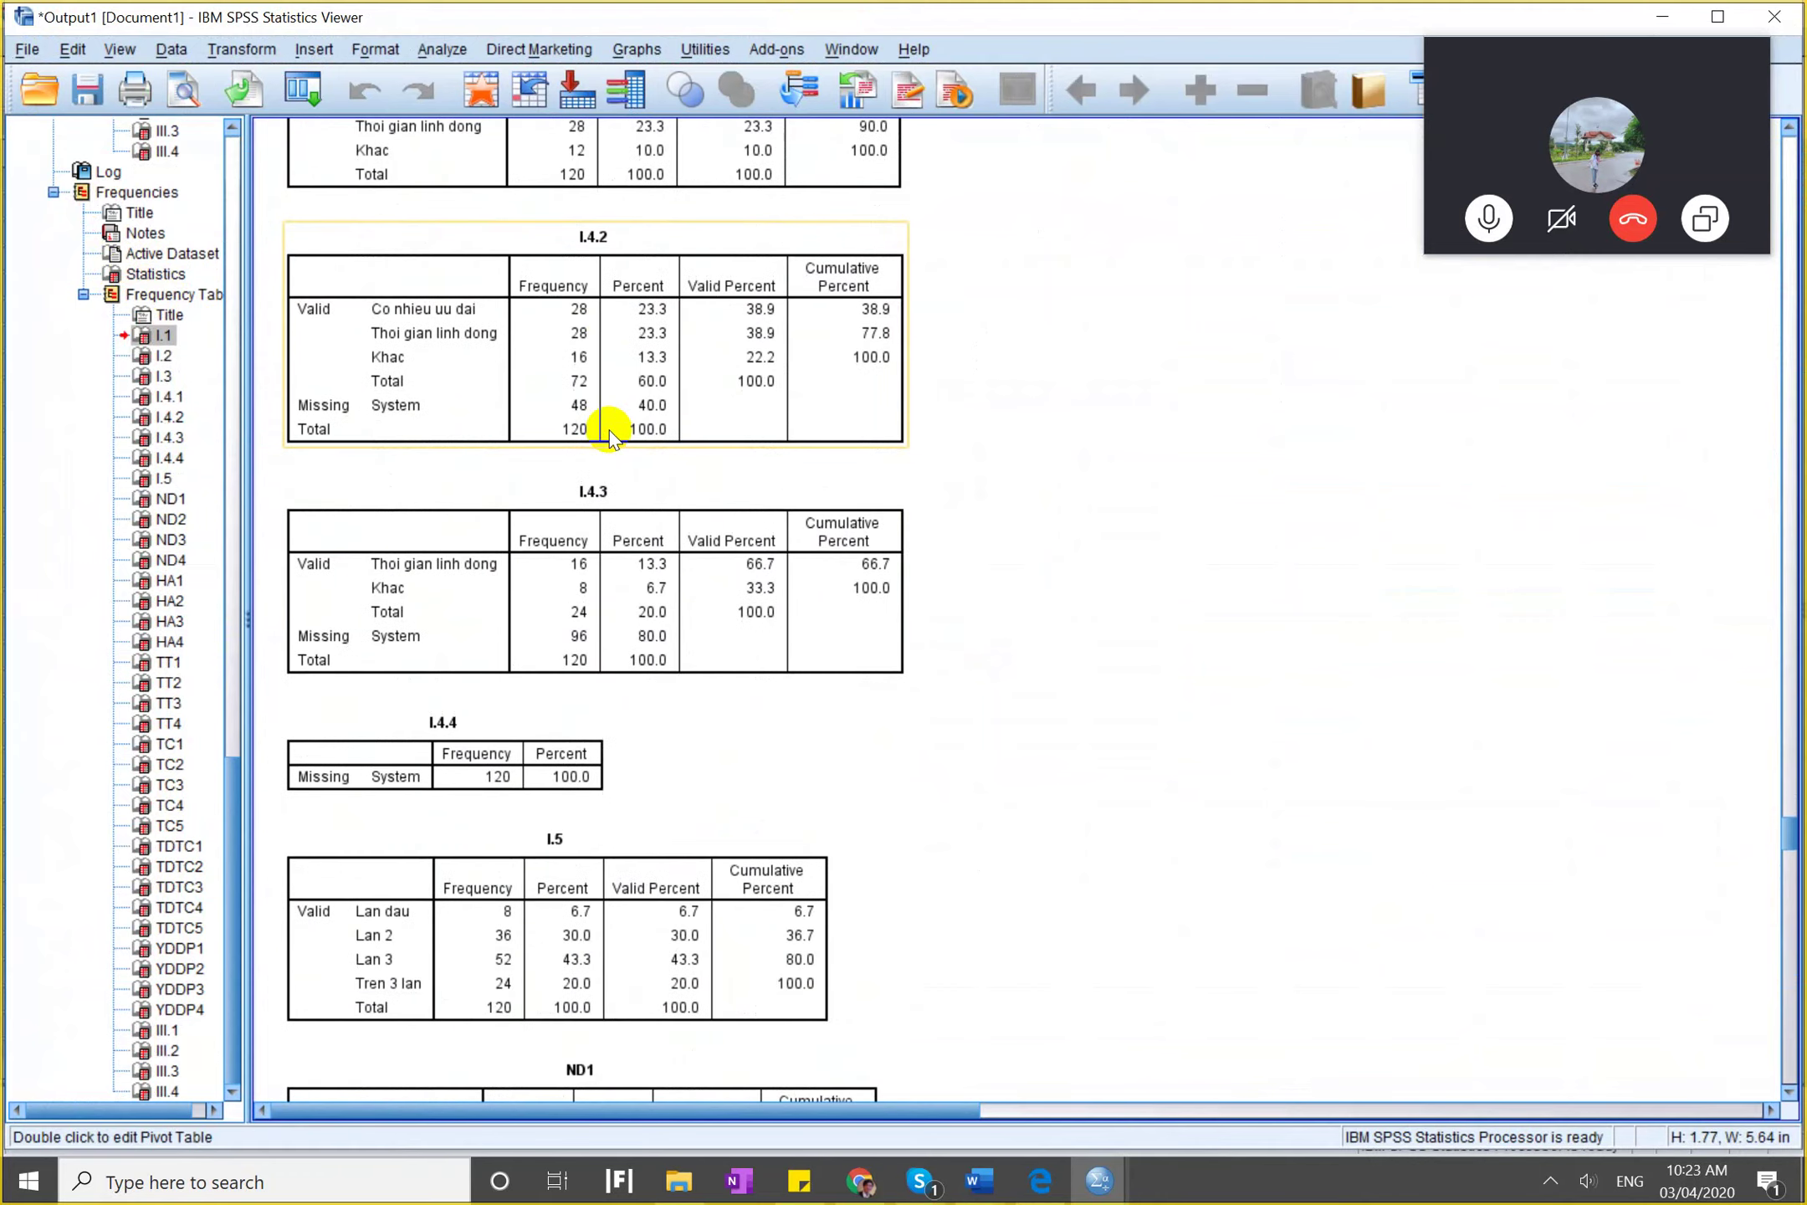
{"action": "scroll", "coordinate": [610, 435], "scroll_direction": "down", "scroll_amount": 12}
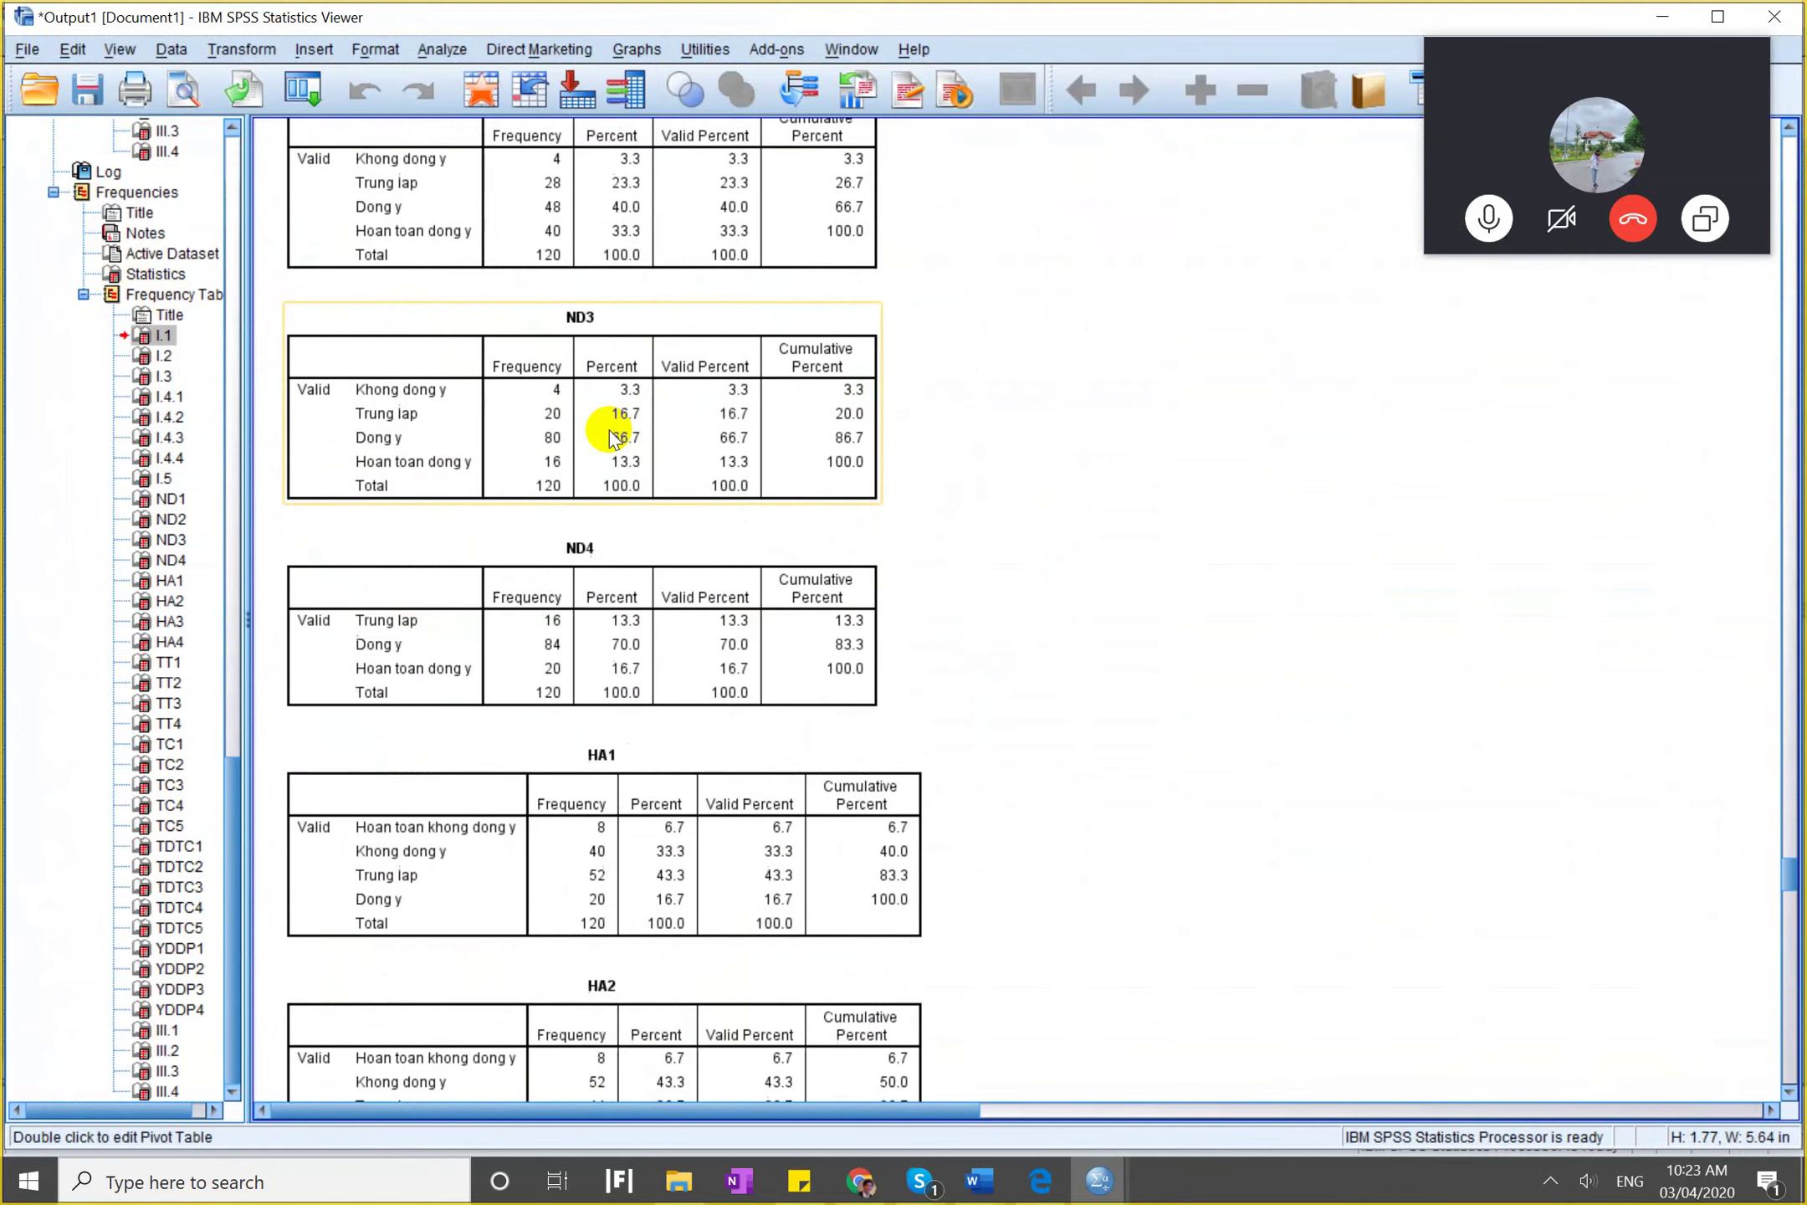
{"action": "scroll", "coordinate": [608, 430], "scroll_direction": "down", "scroll_amount": 10}
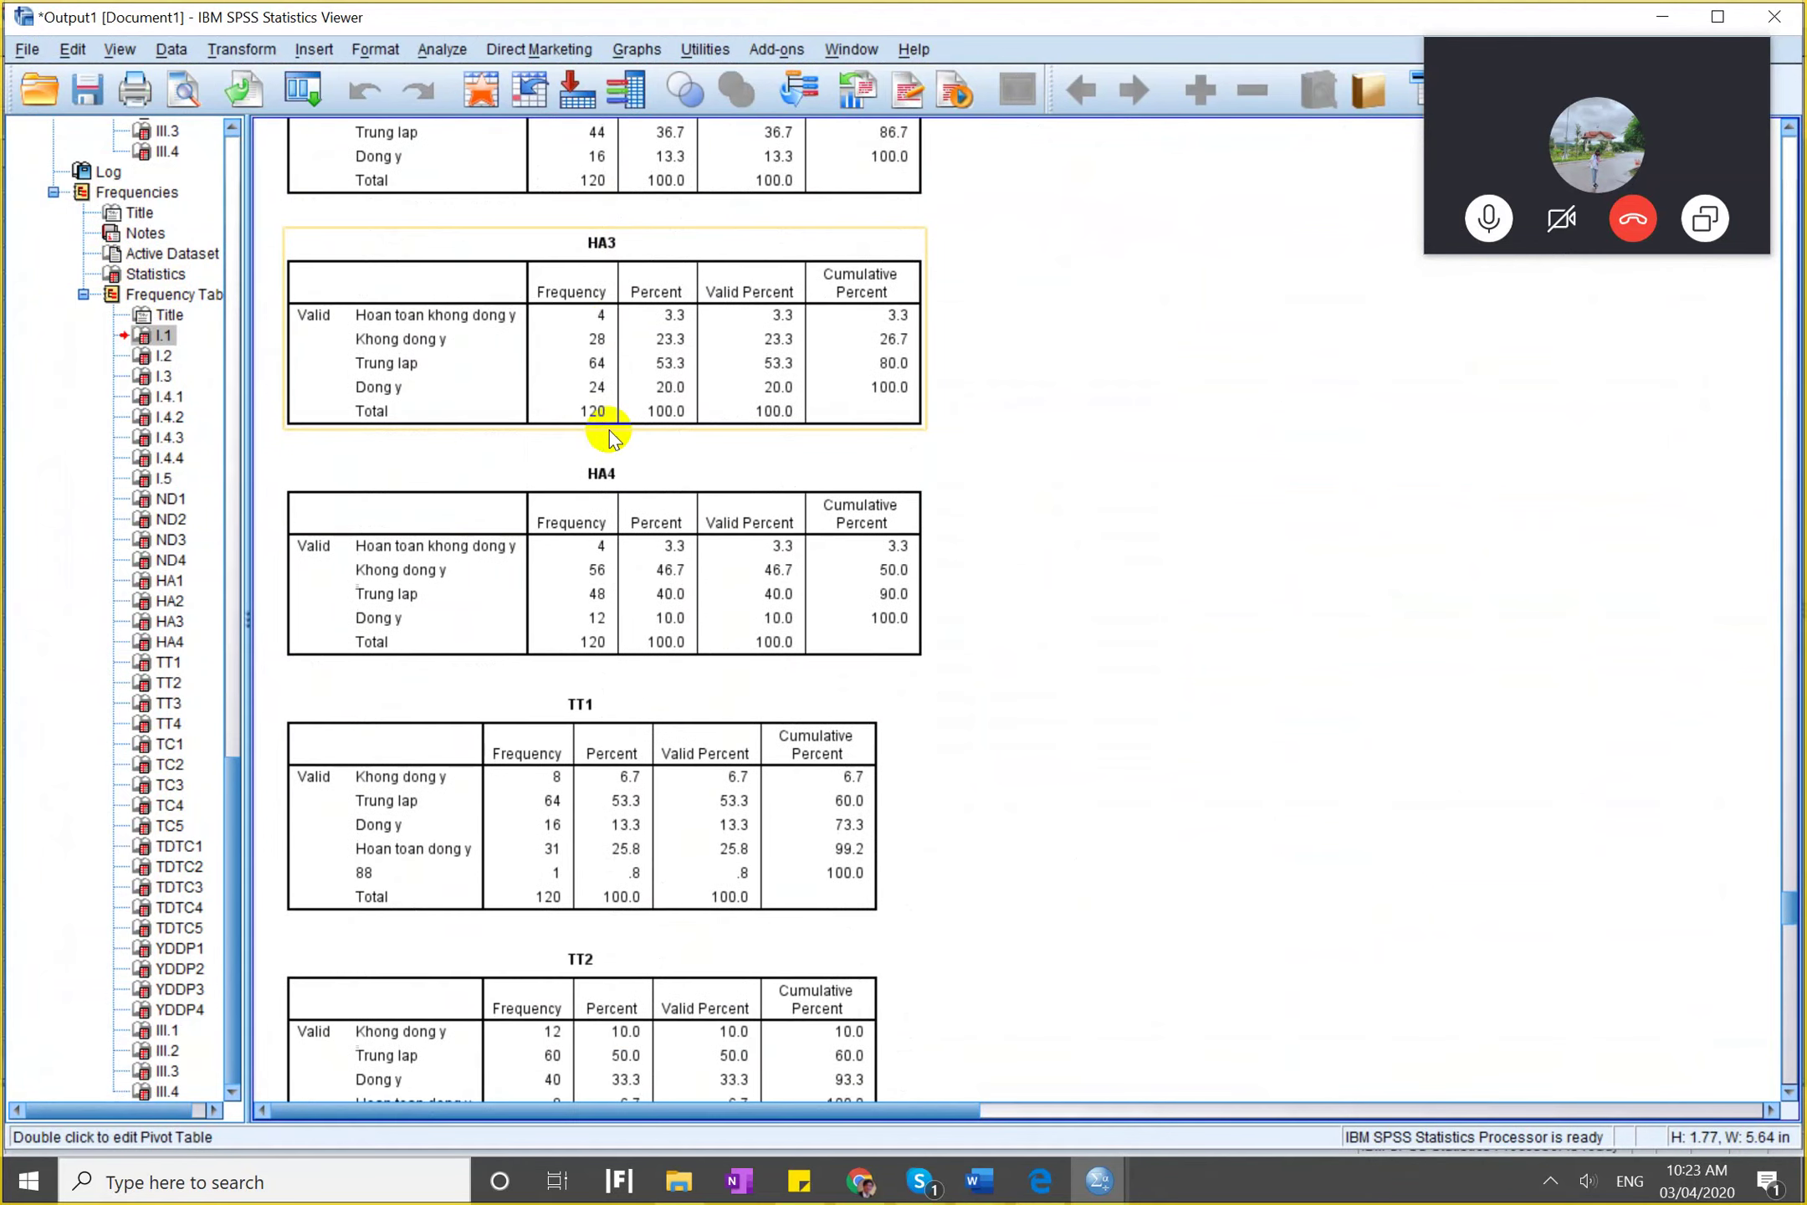
{"action": "left_click", "coordinate": [413, 882]}
{"action": "scroll", "coordinate": [414, 884], "scroll_direction": "up", "scroll_amount": 3}
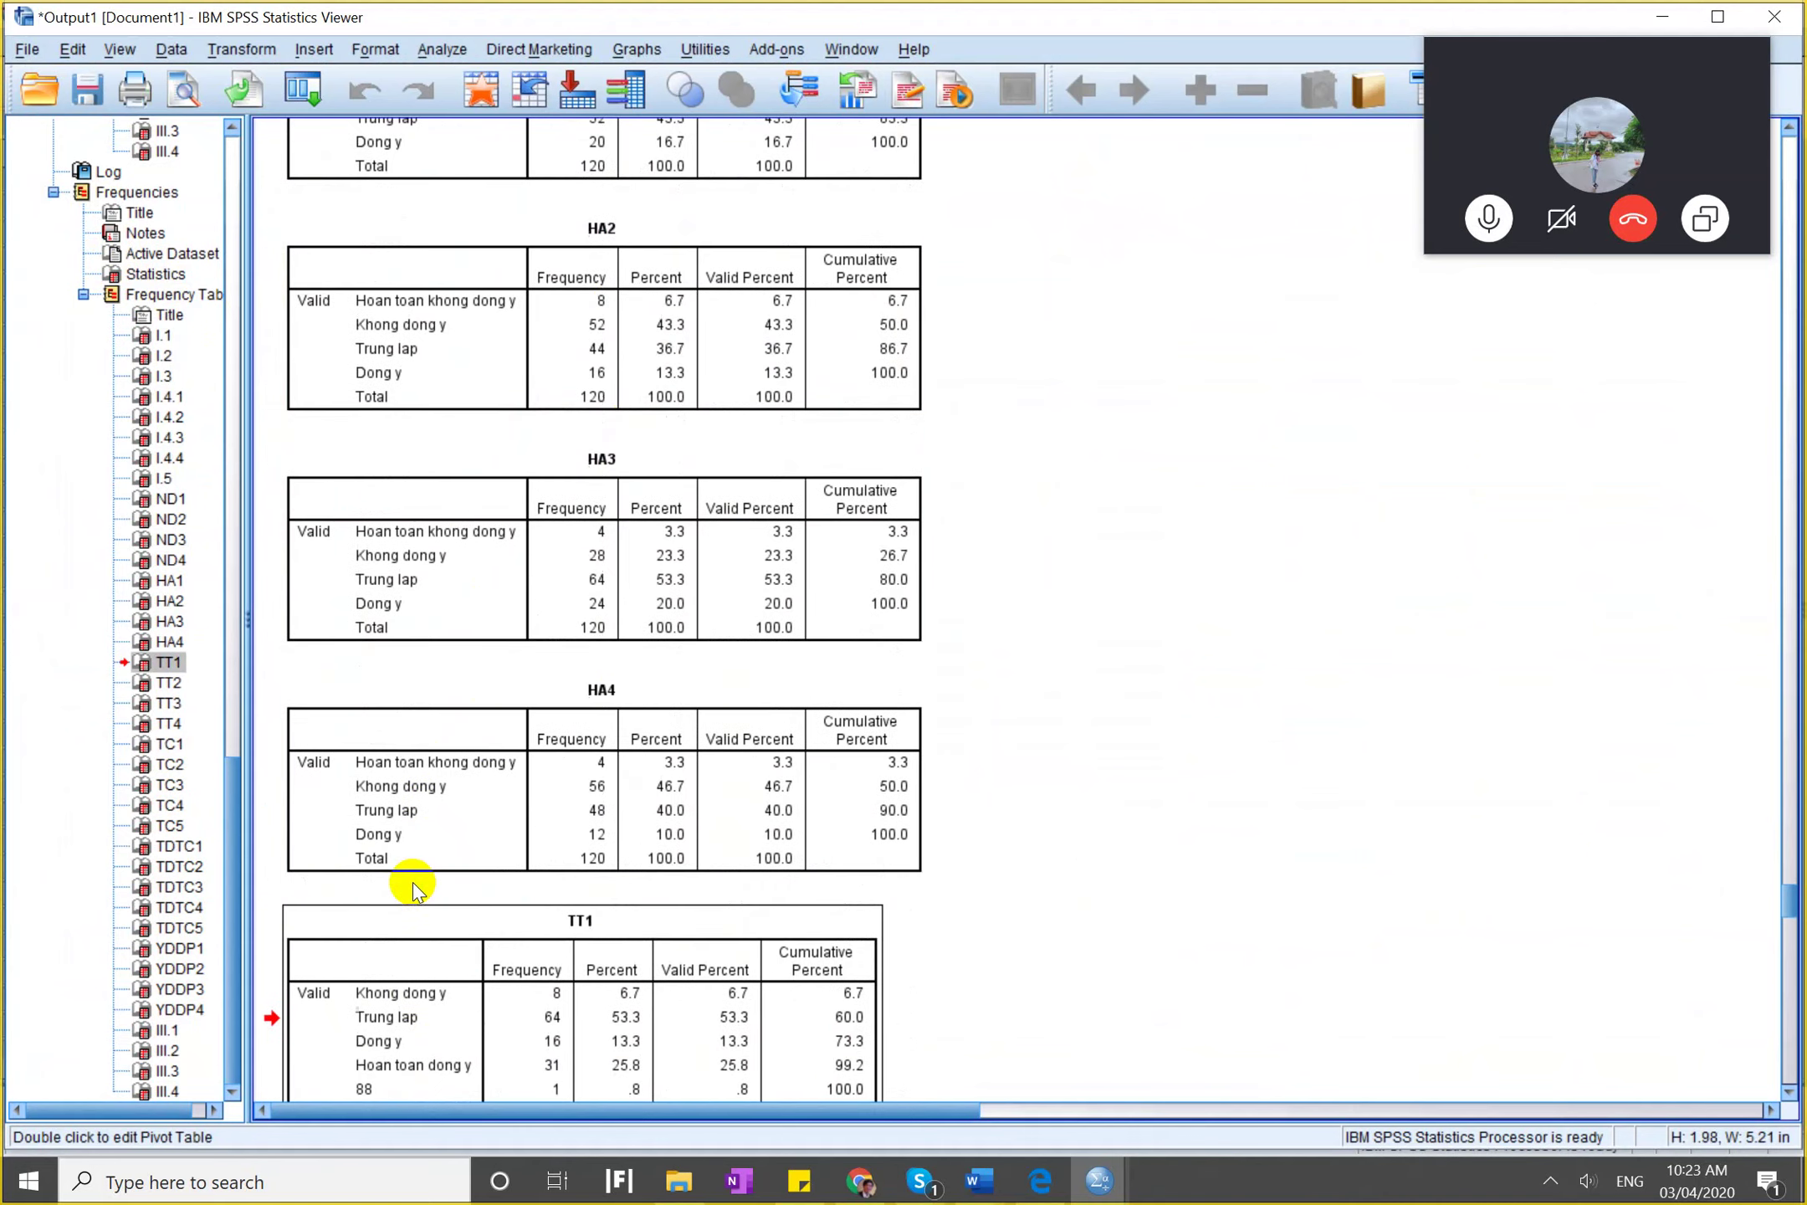
{"action": "scroll", "coordinate": [413, 885], "scroll_direction": "down", "scroll_amount": 6}
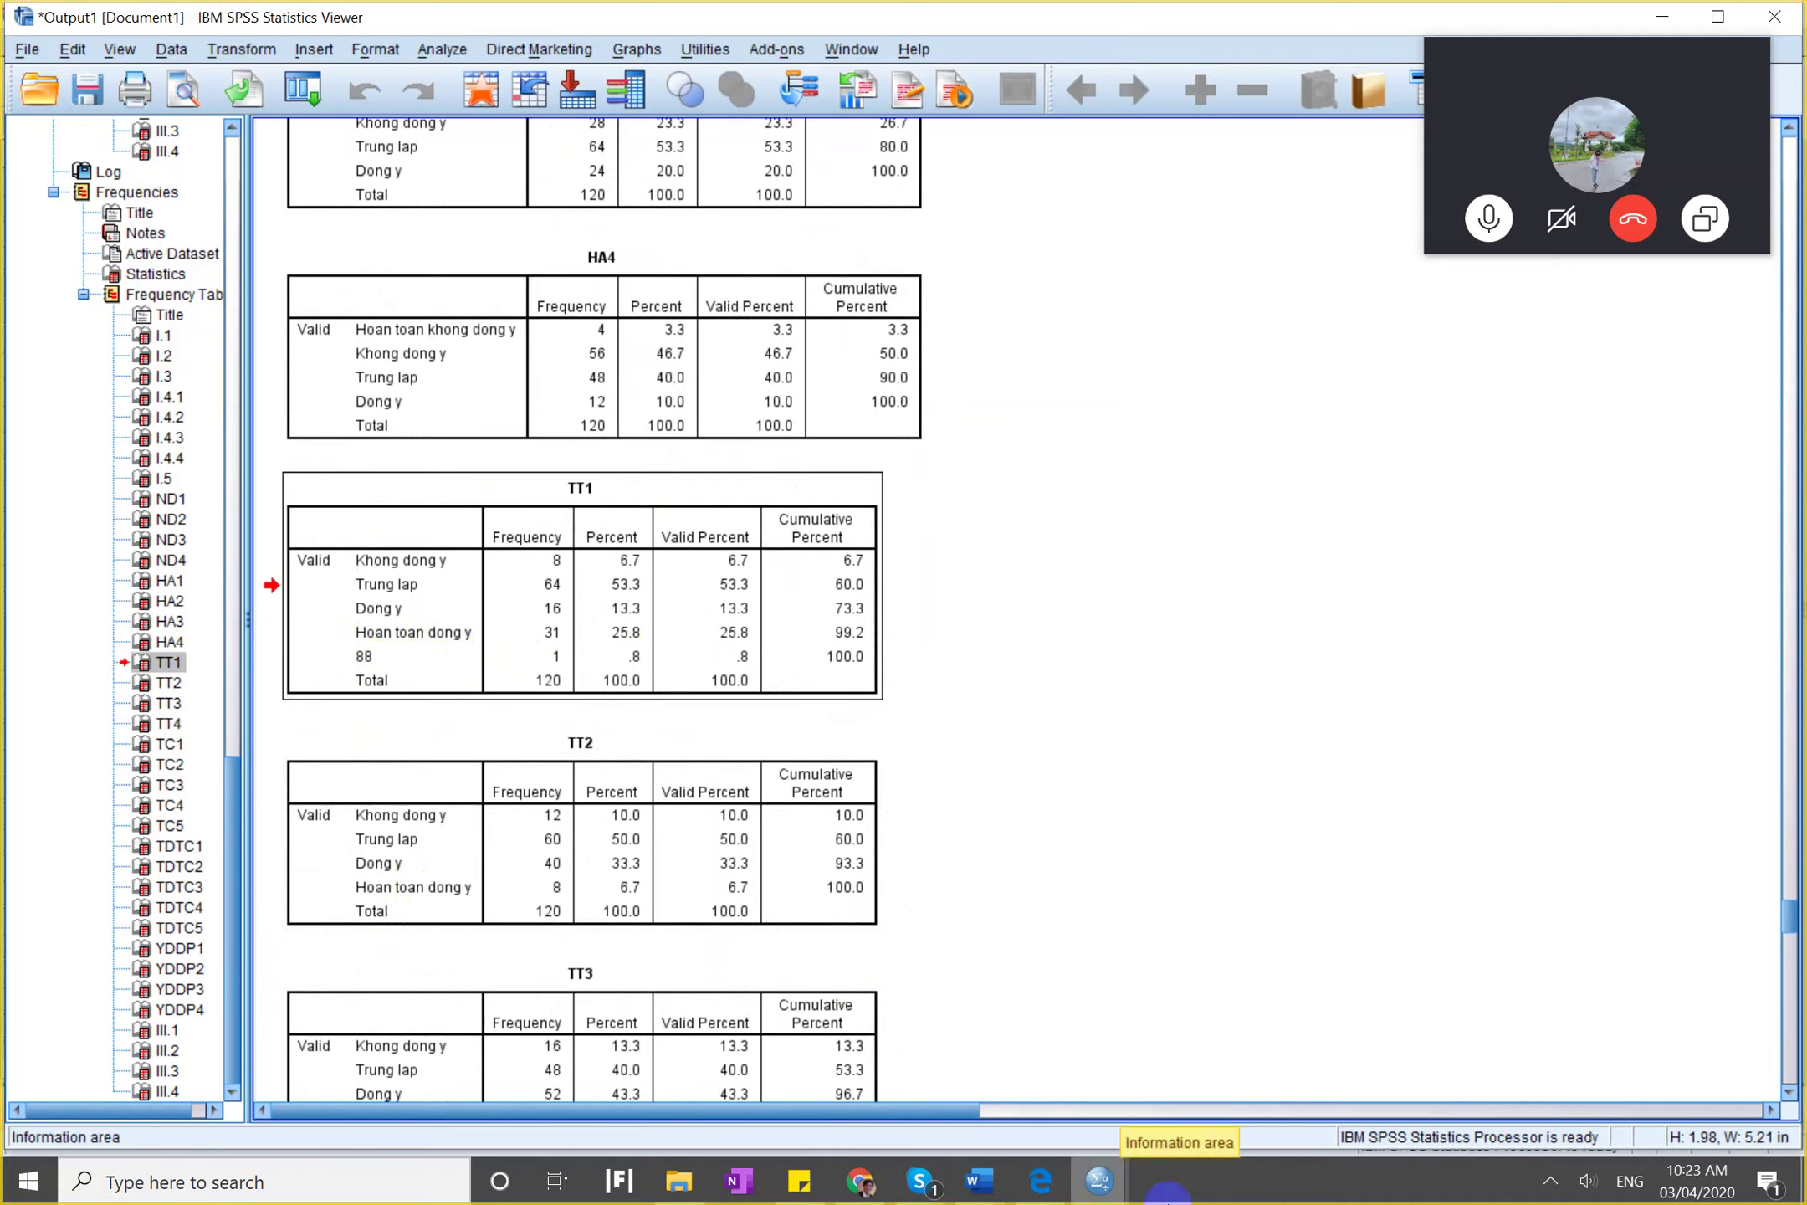
Return to the SO_LIEU_EMM.sav data file and jump from the TT1 variable definition to its data column.
{"action": "left_click", "coordinate": [1099, 1180]}
{"action": "left_click", "coordinate": [1175, 1049]}
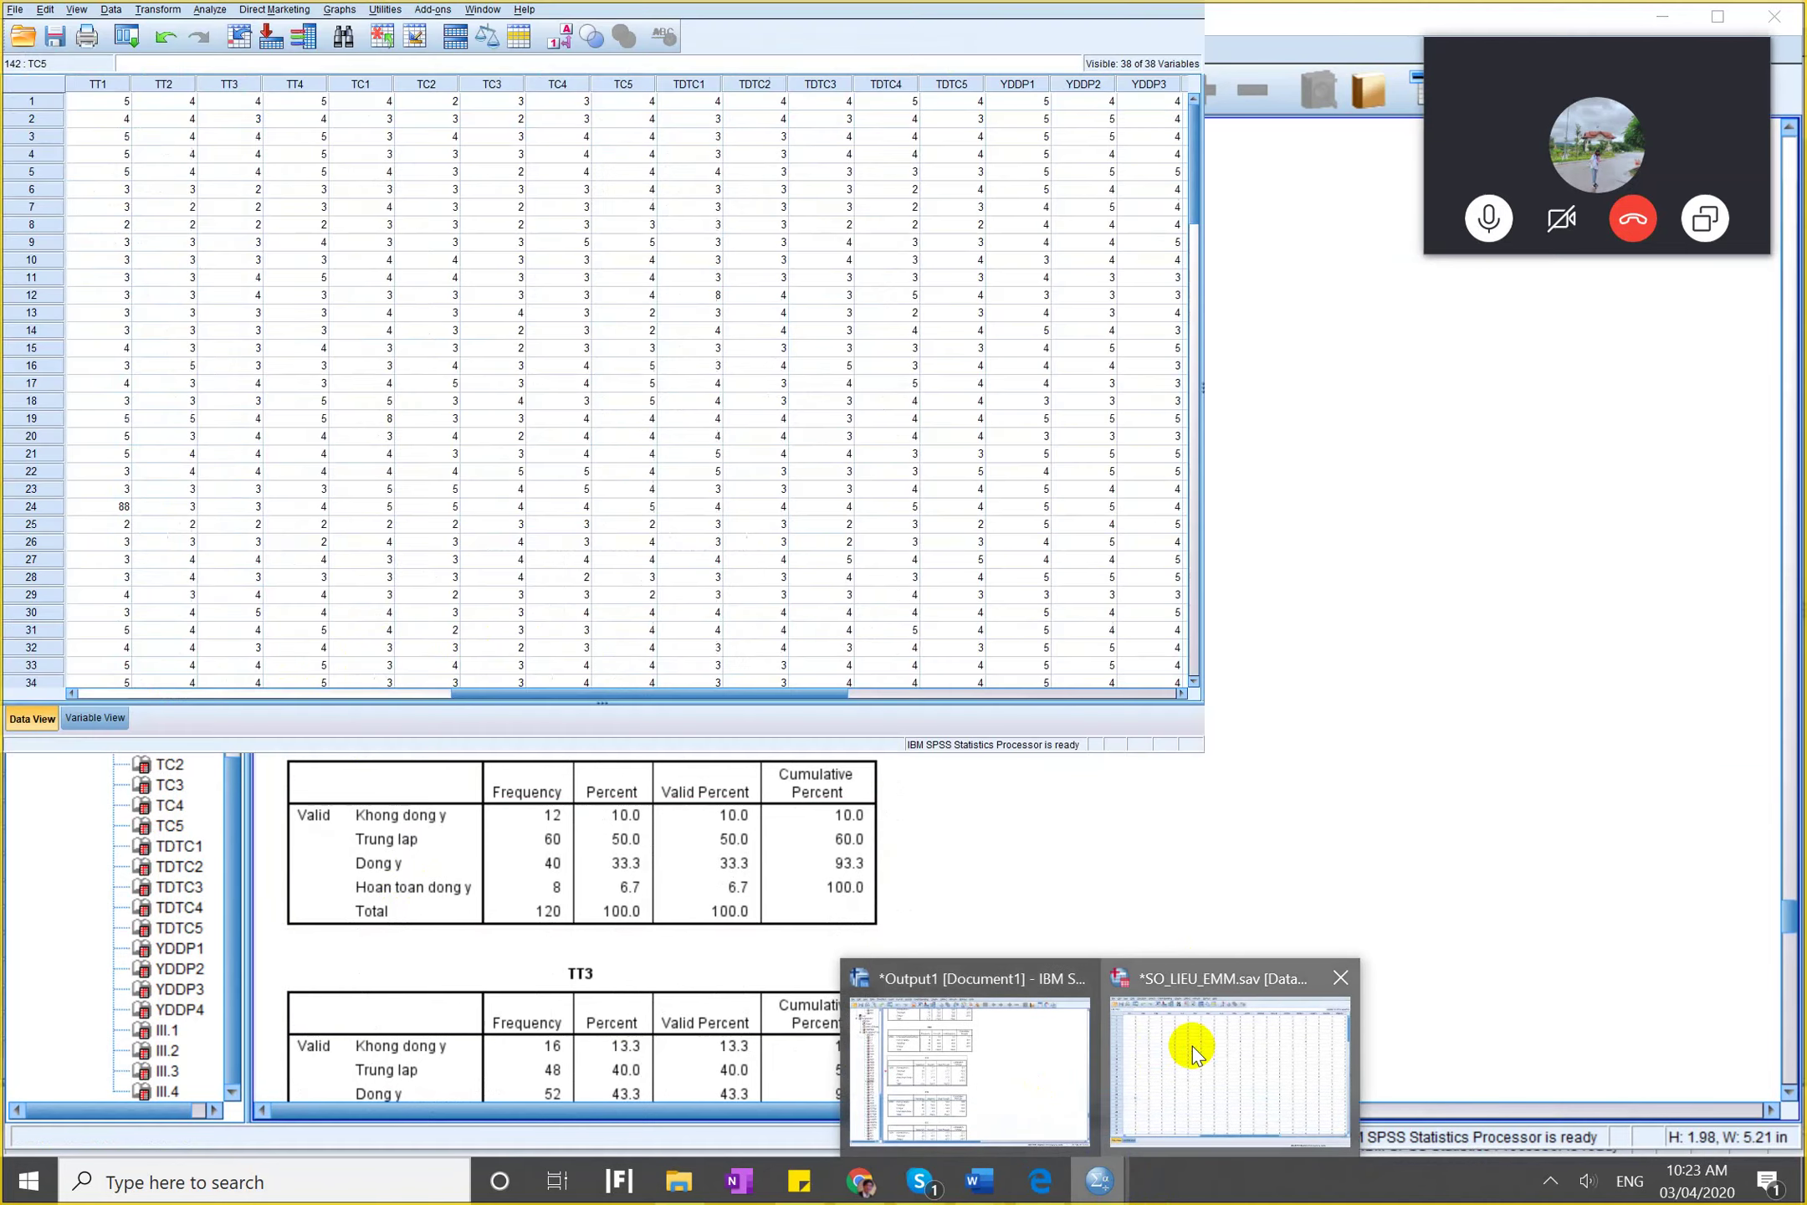
{"action": "left_click", "coordinate": [142, 1104]}
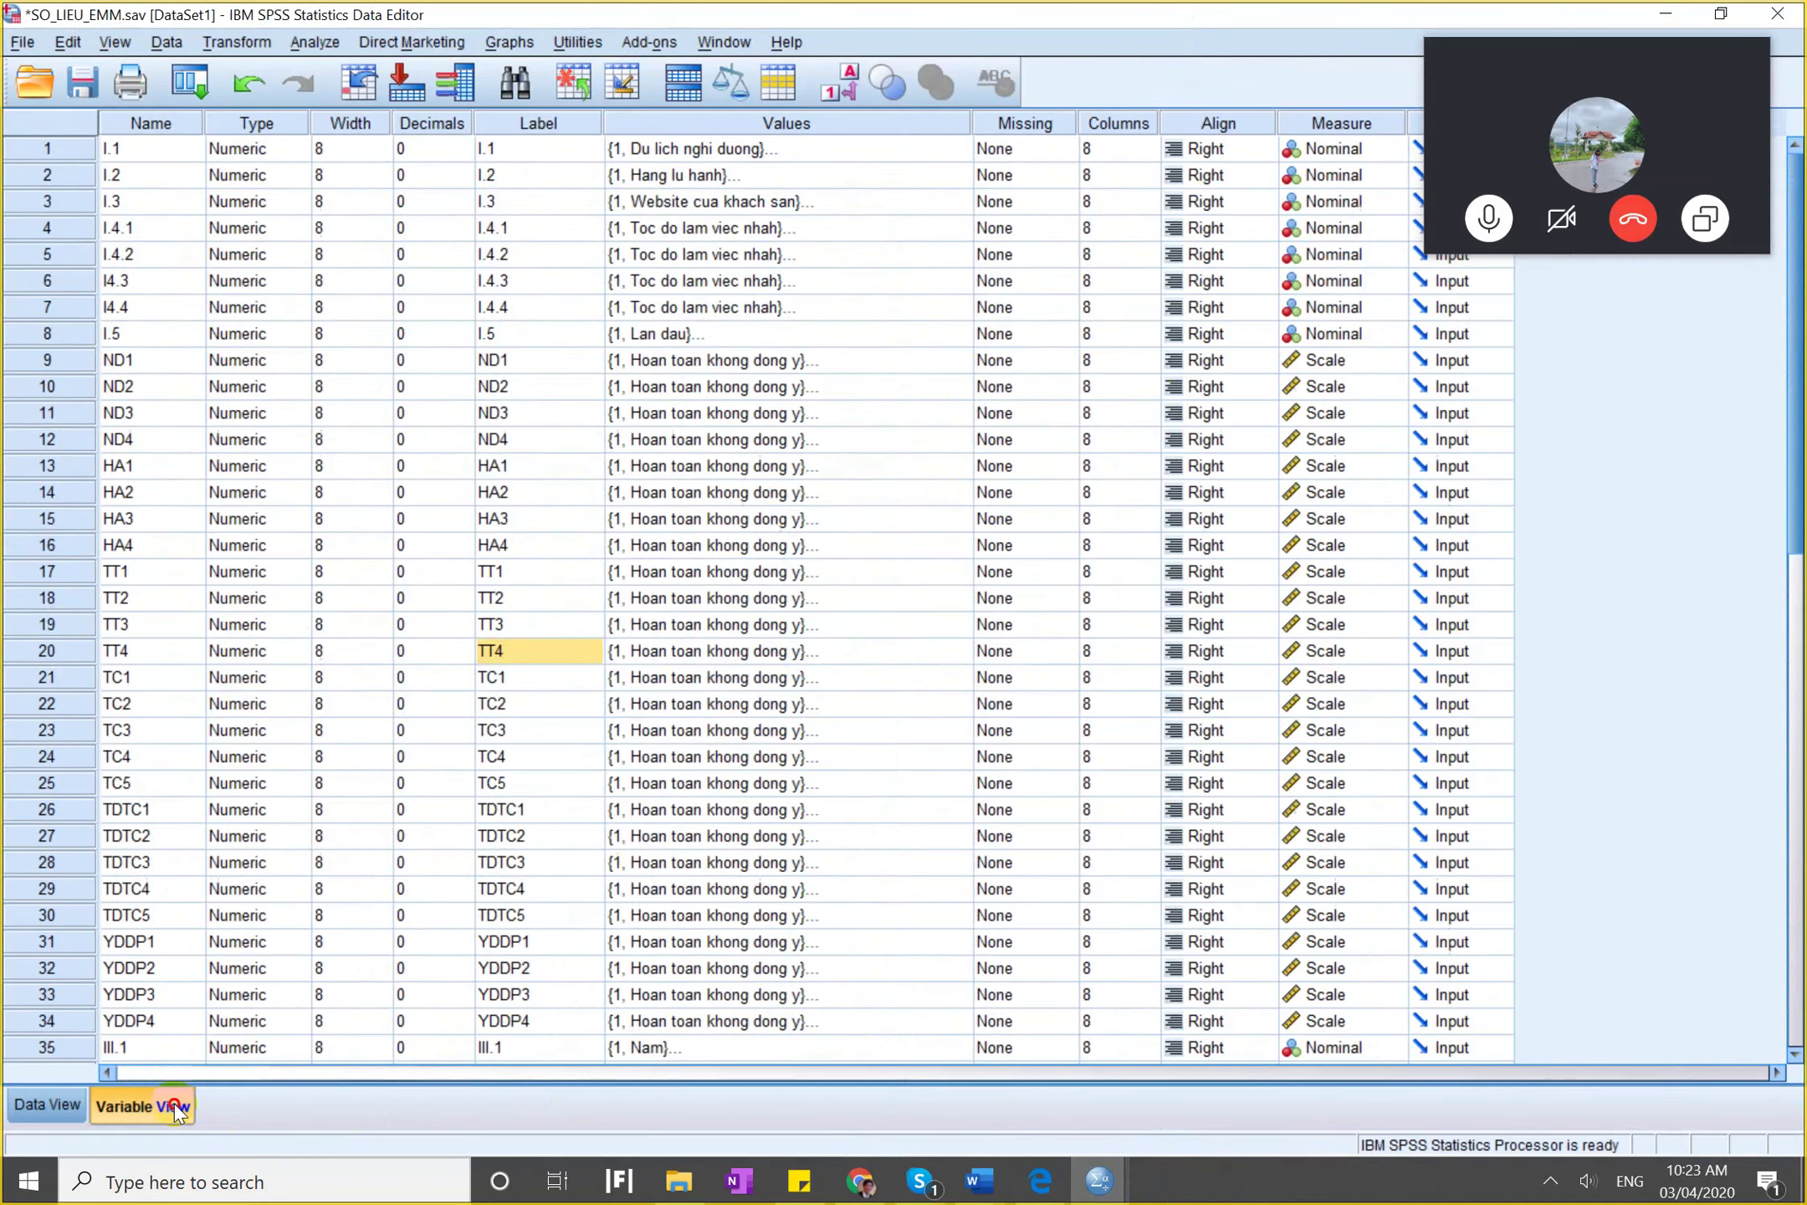
{"action": "left_click", "coordinate": [75, 558]}
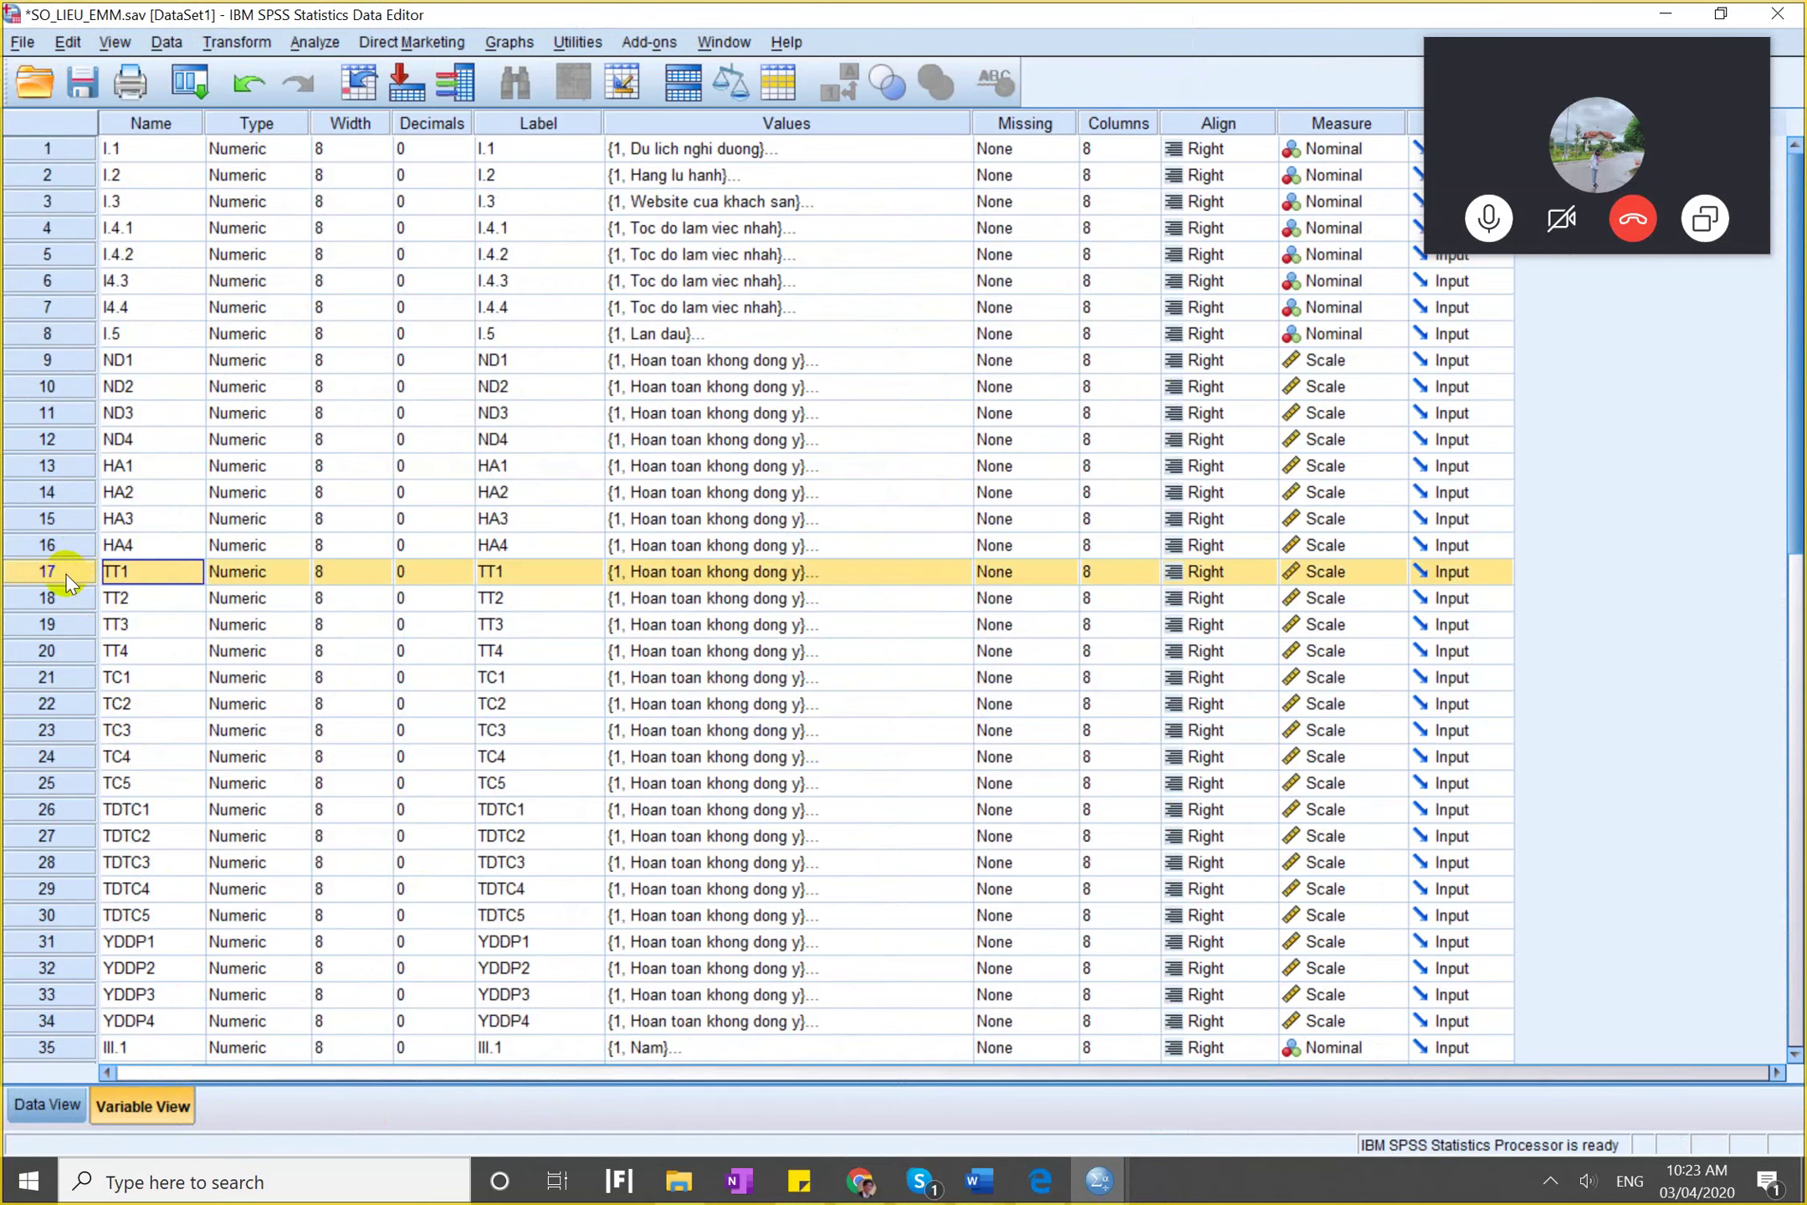
{"action": "double_click", "coordinate": [67, 574]}
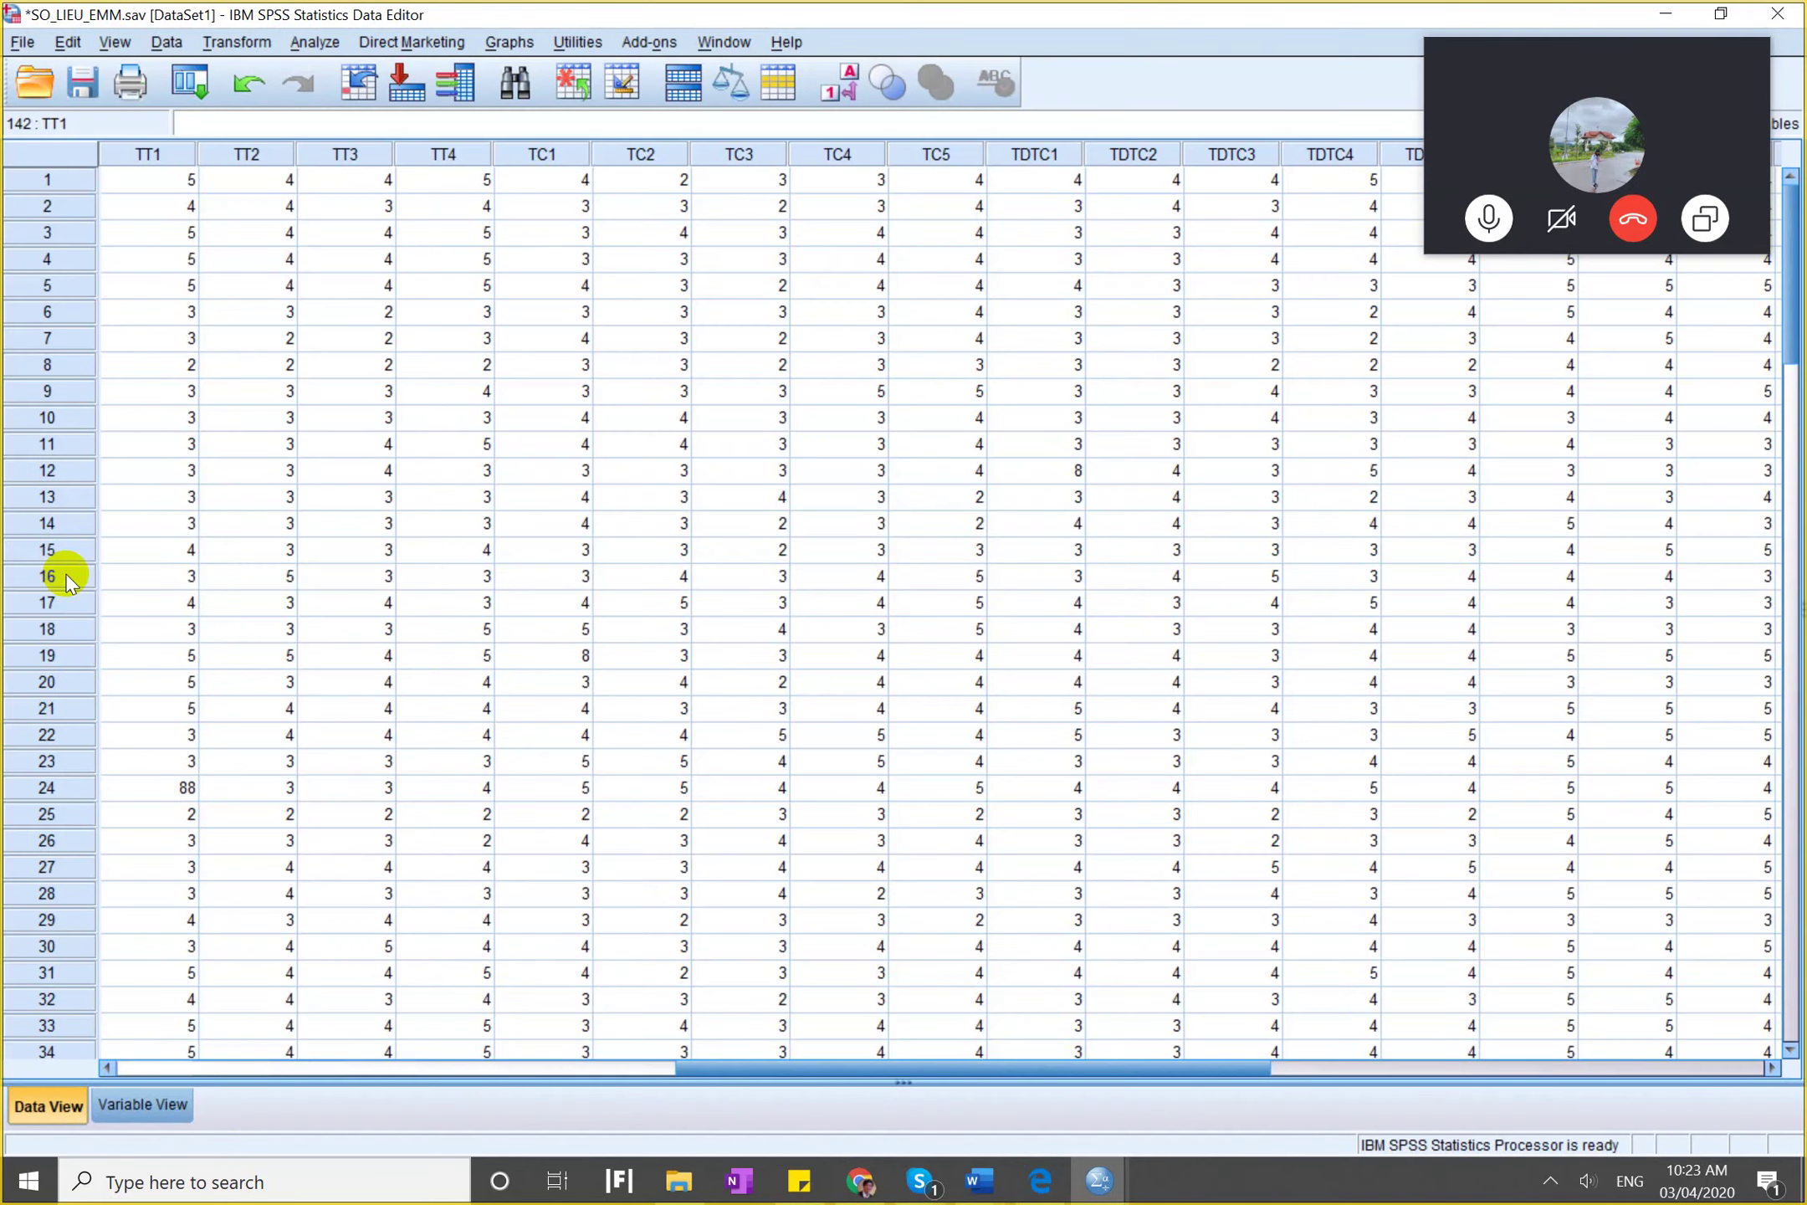
Correct the out-of-range TT1 value of case 24 to 4.
{"action": "left_click", "coordinate": [180, 151]}
{"action": "left_click", "coordinate": [181, 789]}
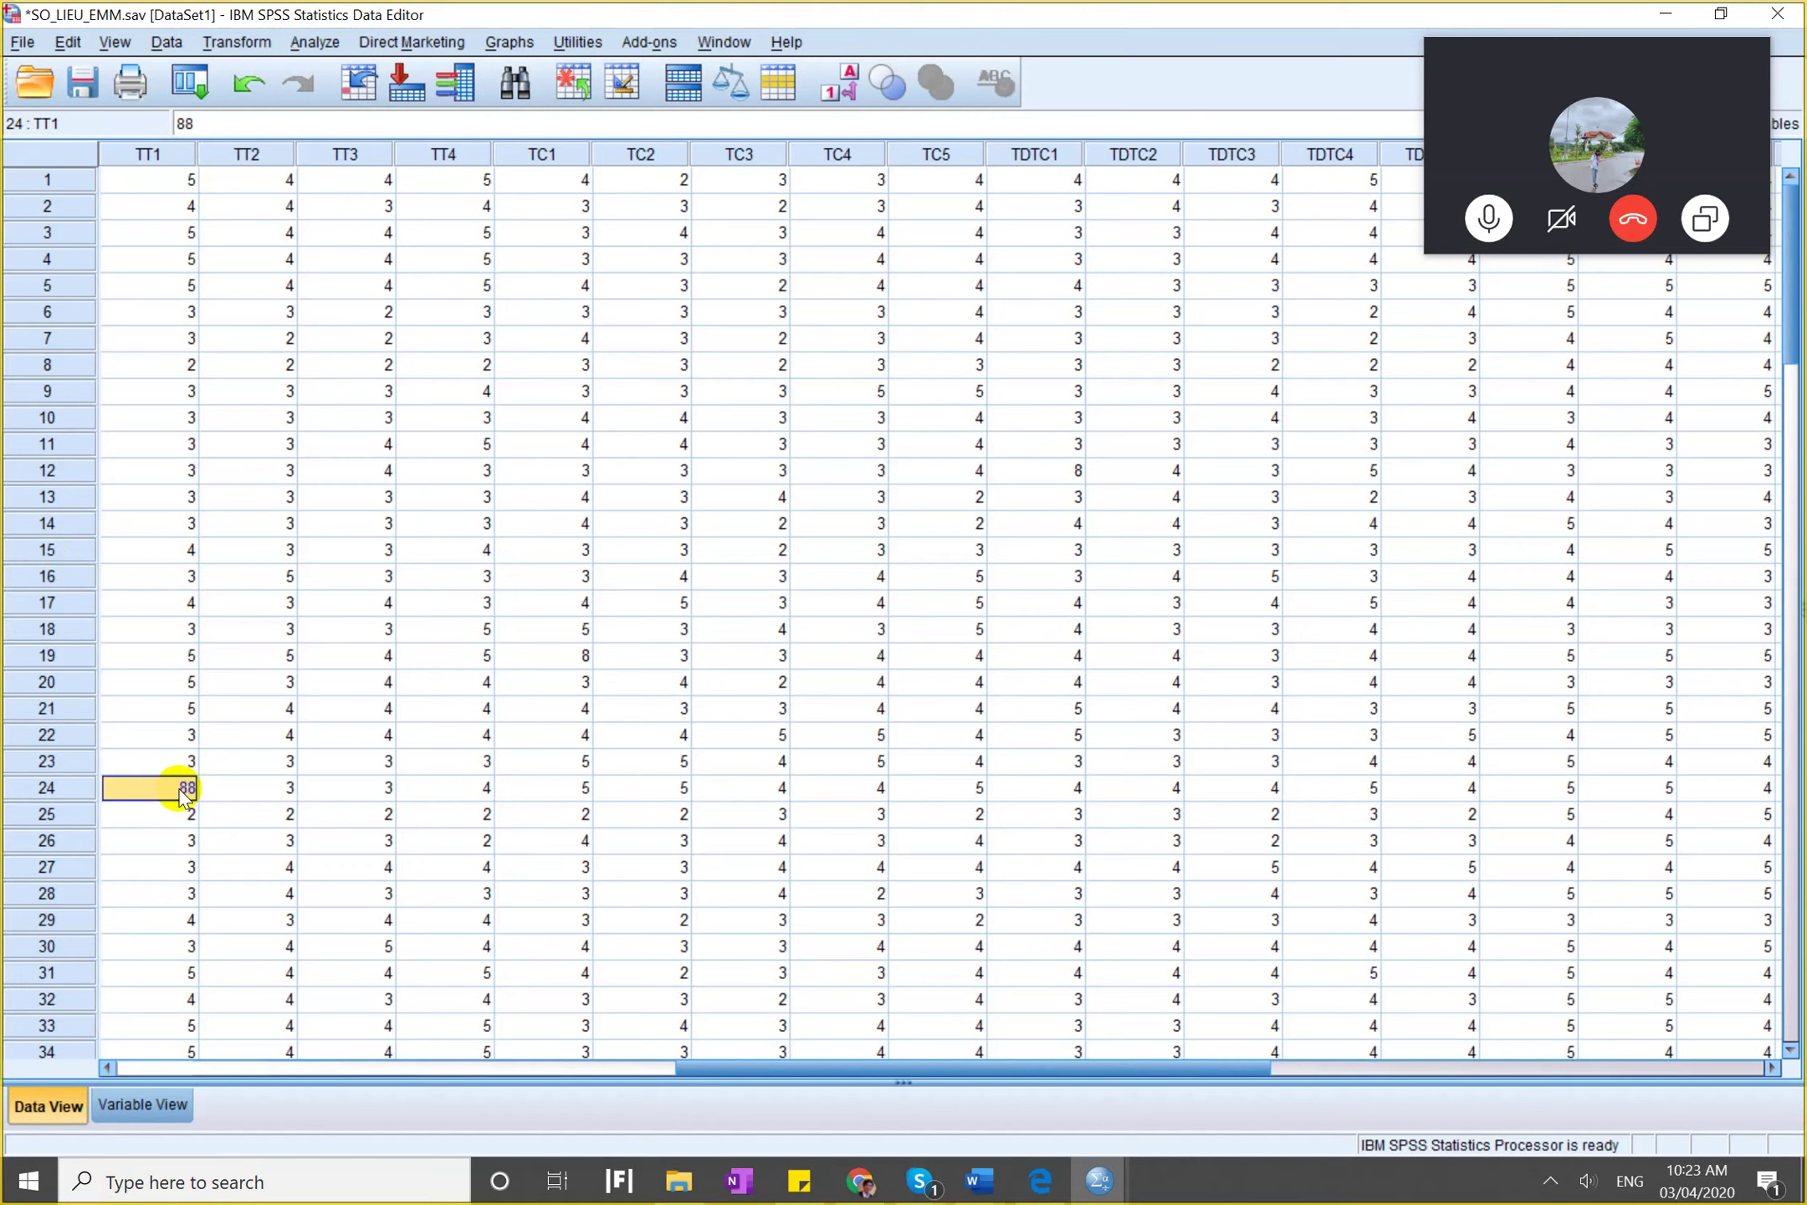
{"action": "type", "text": "4"}
{"action": "key", "text": "Return"}
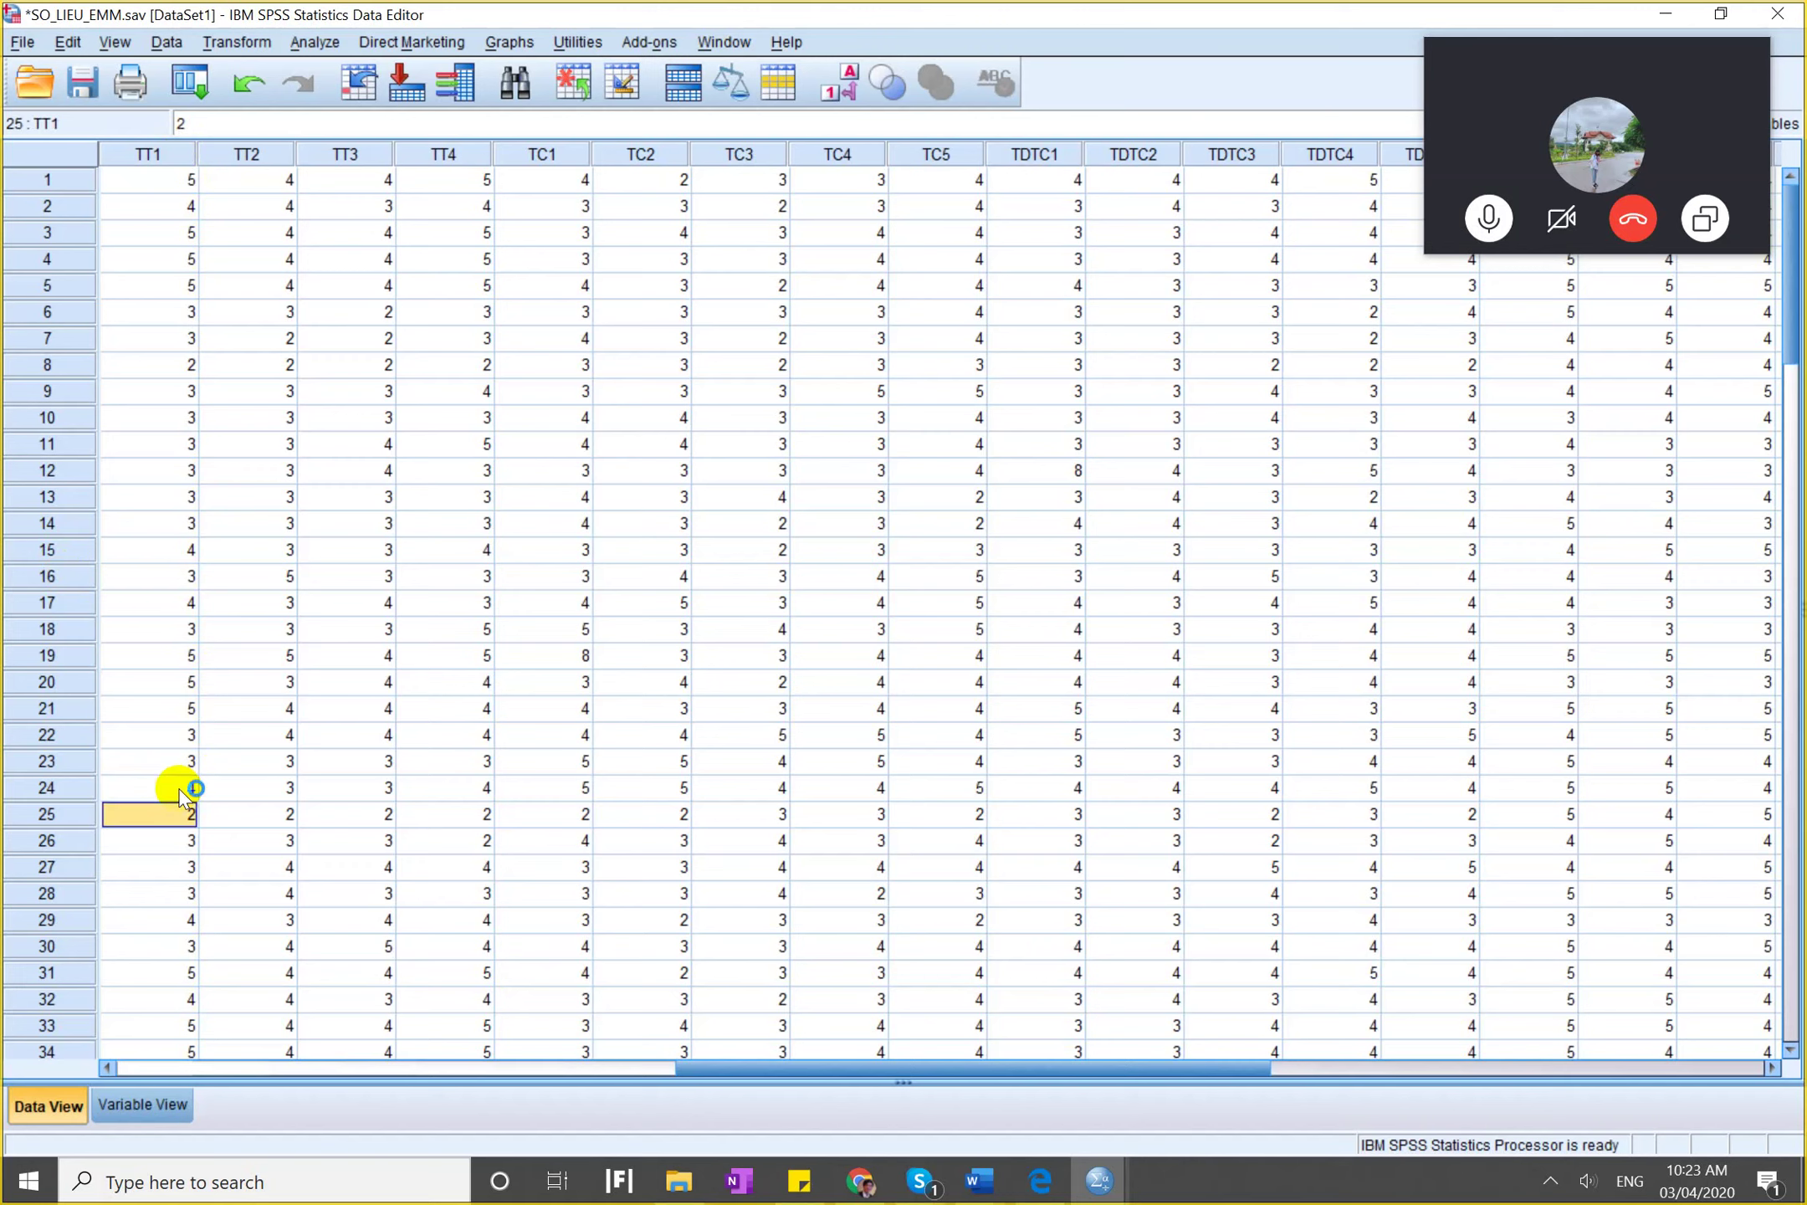
{"action": "left_click", "coordinate": [137, 789]}
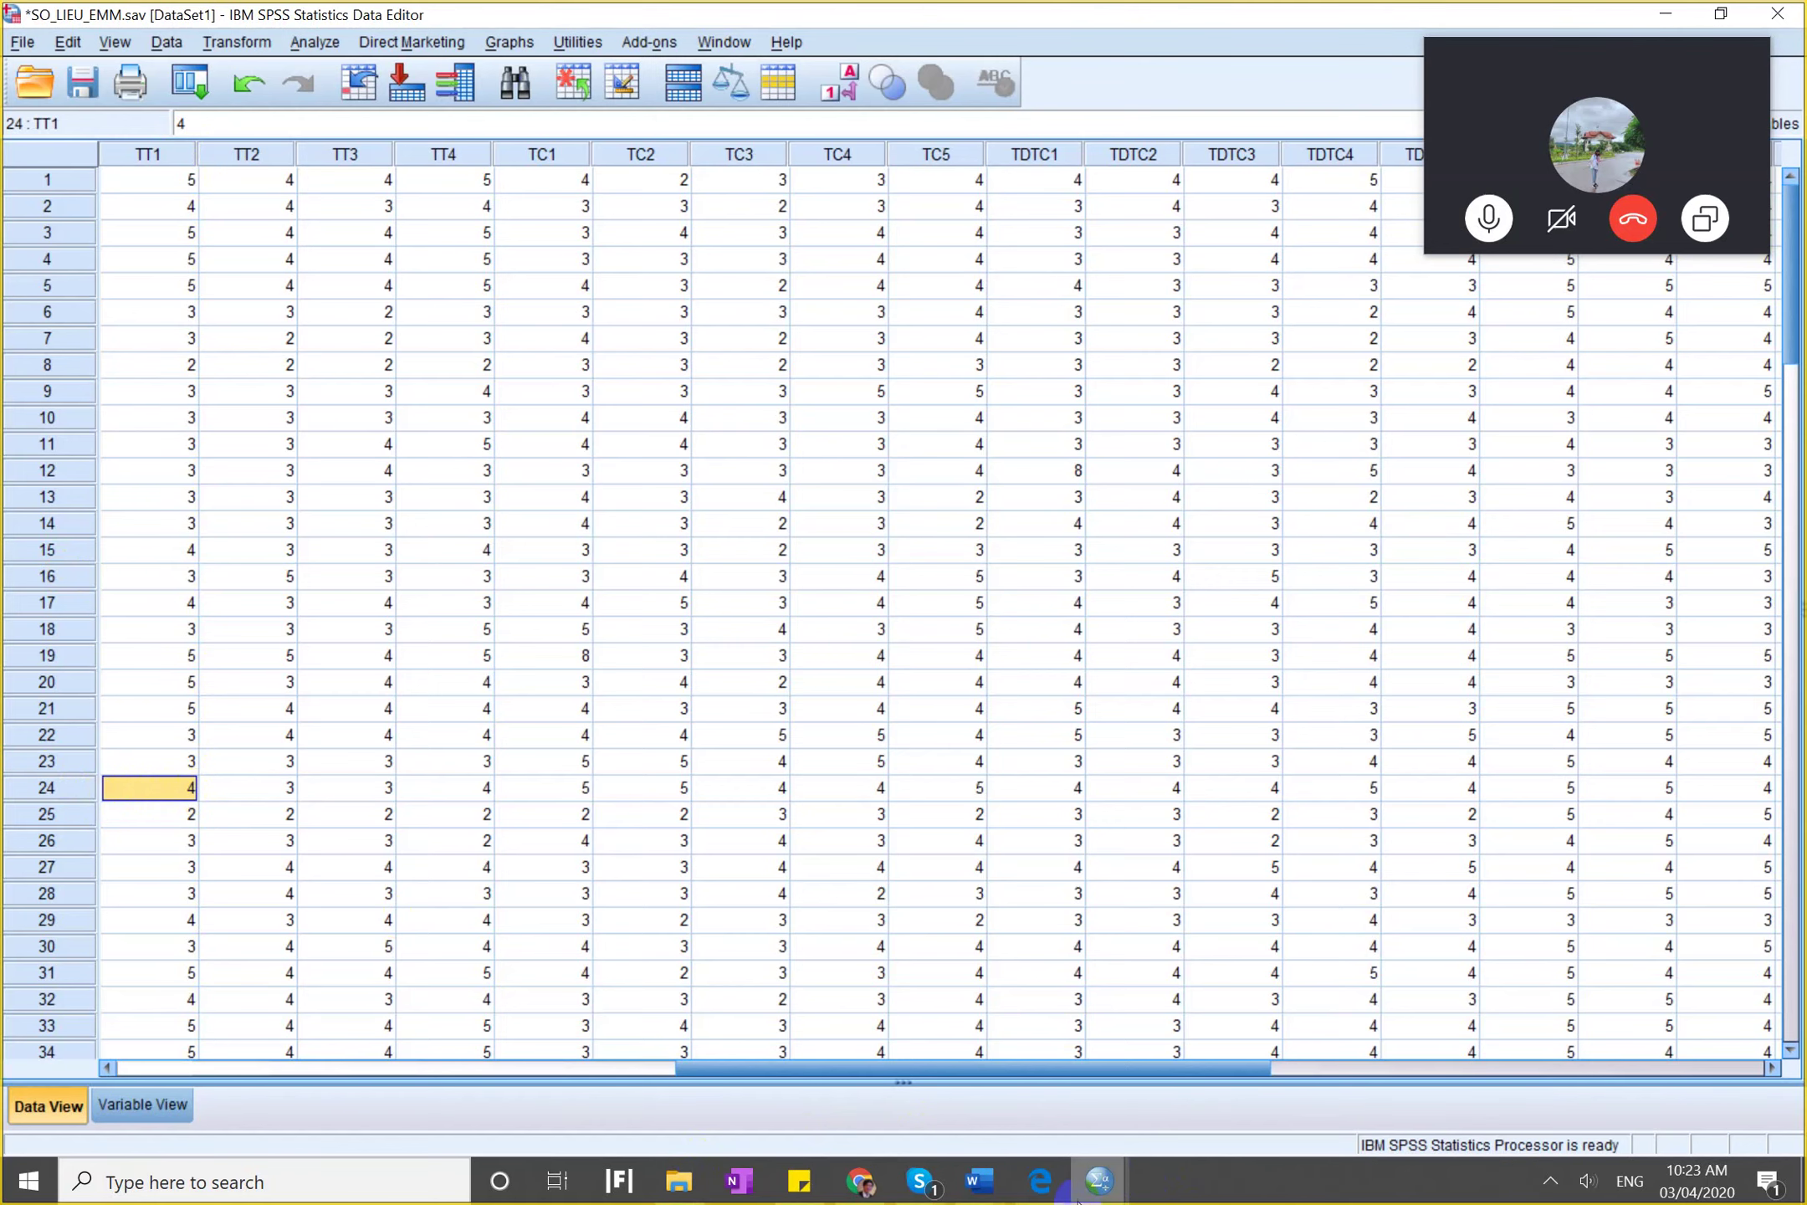
Return to the output and examine the frequency tables after TT1, through TC1, for invalid codes.
{"action": "mouse_move", "coordinate": [1099, 1181]}
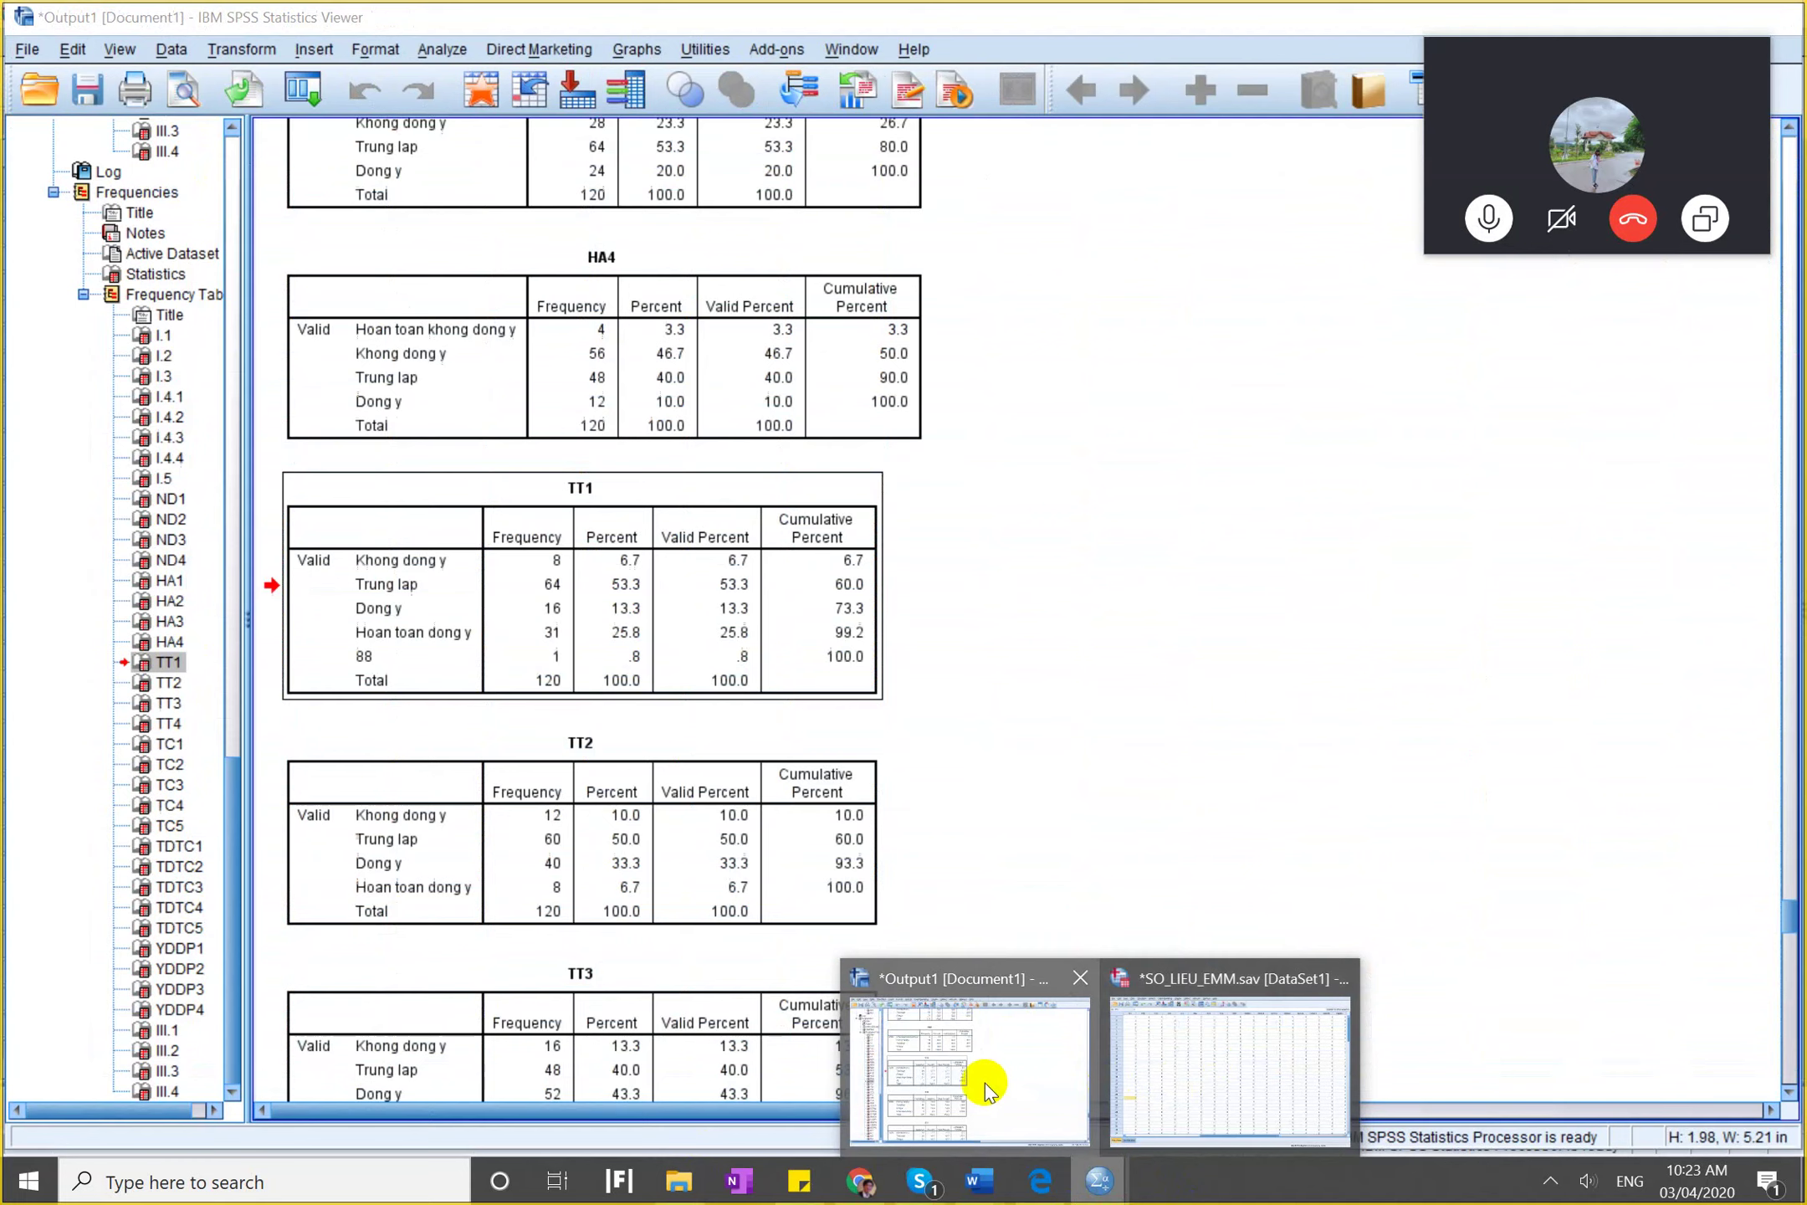
{"action": "left_click", "coordinate": [987, 1088]}
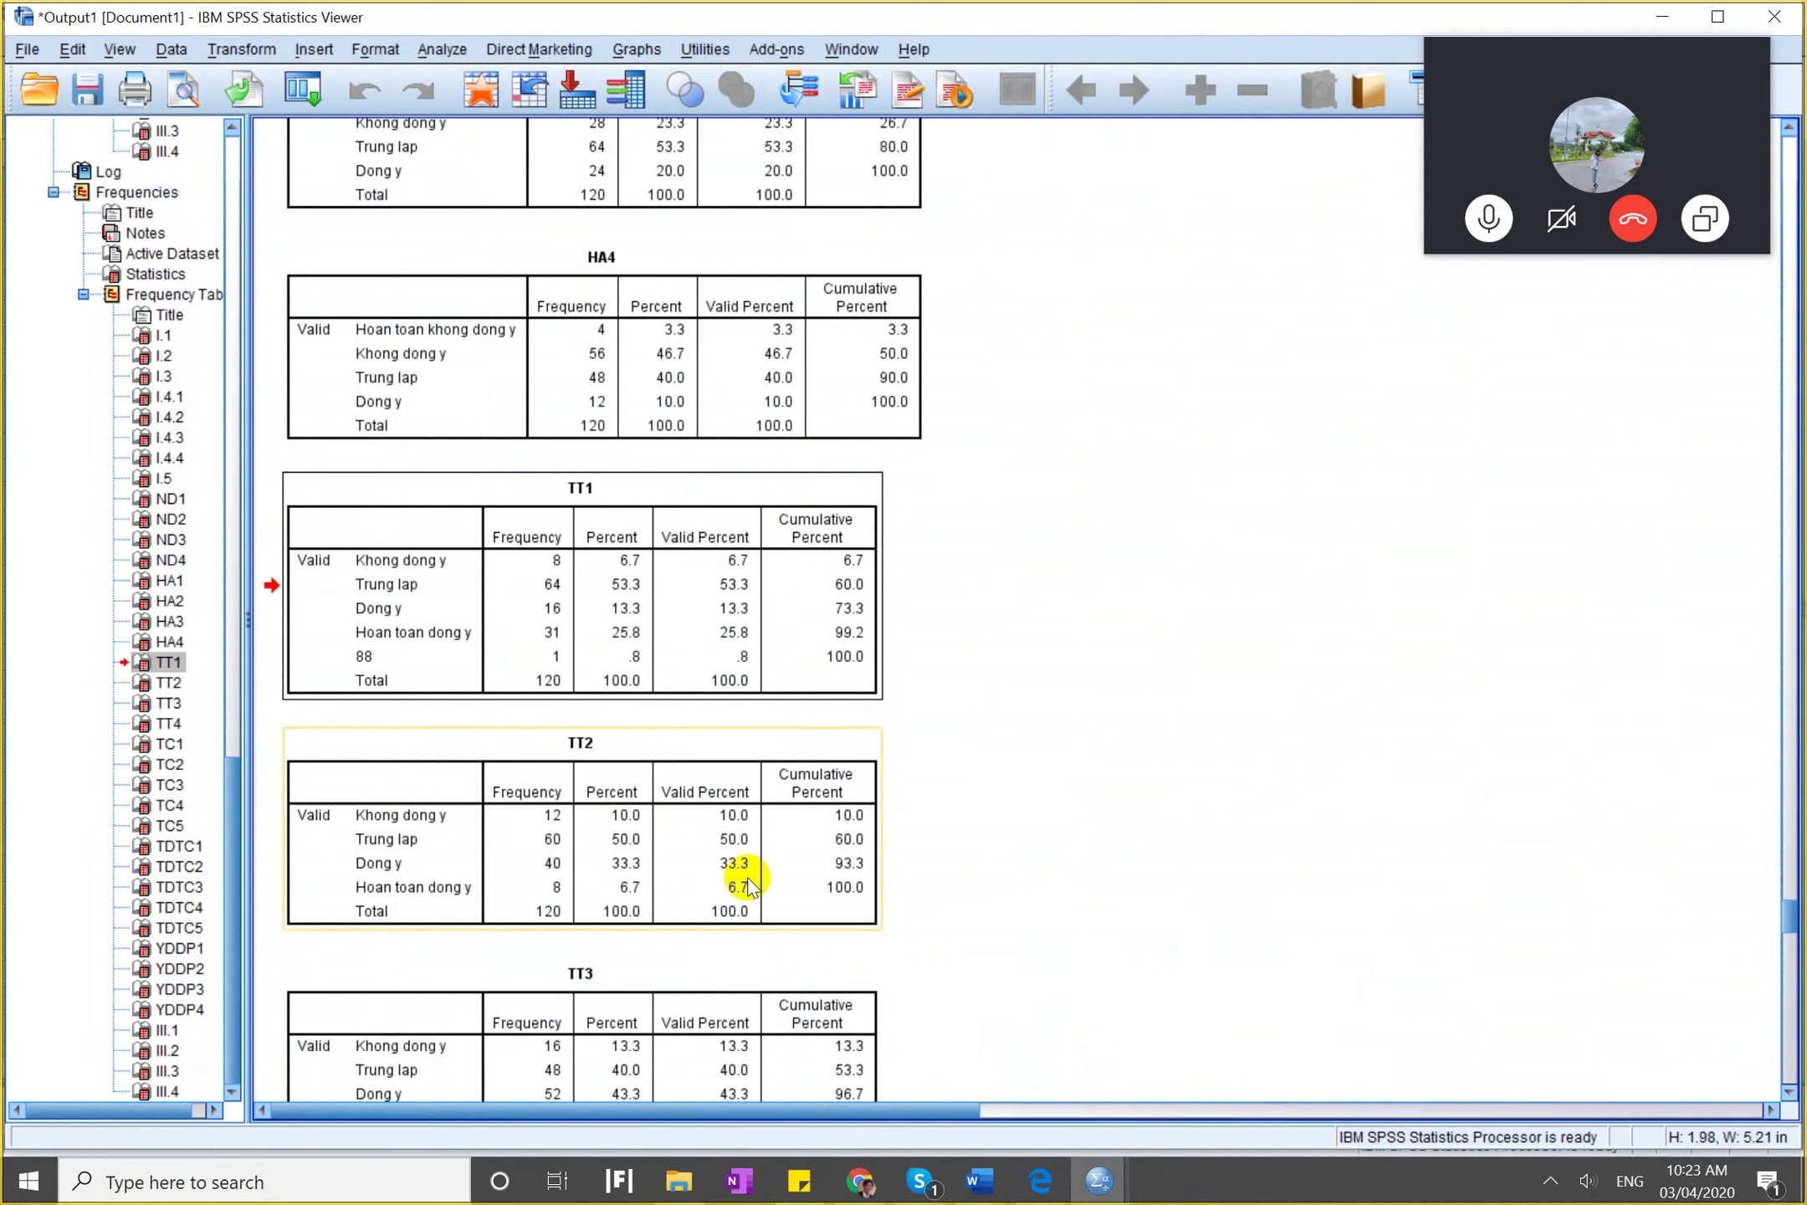
{"action": "scroll", "coordinate": [751, 878], "scroll_direction": "down", "scroll_amount": 5}
{"action": "scroll", "coordinate": [750, 878], "scroll_direction": "down", "scroll_amount": 3}
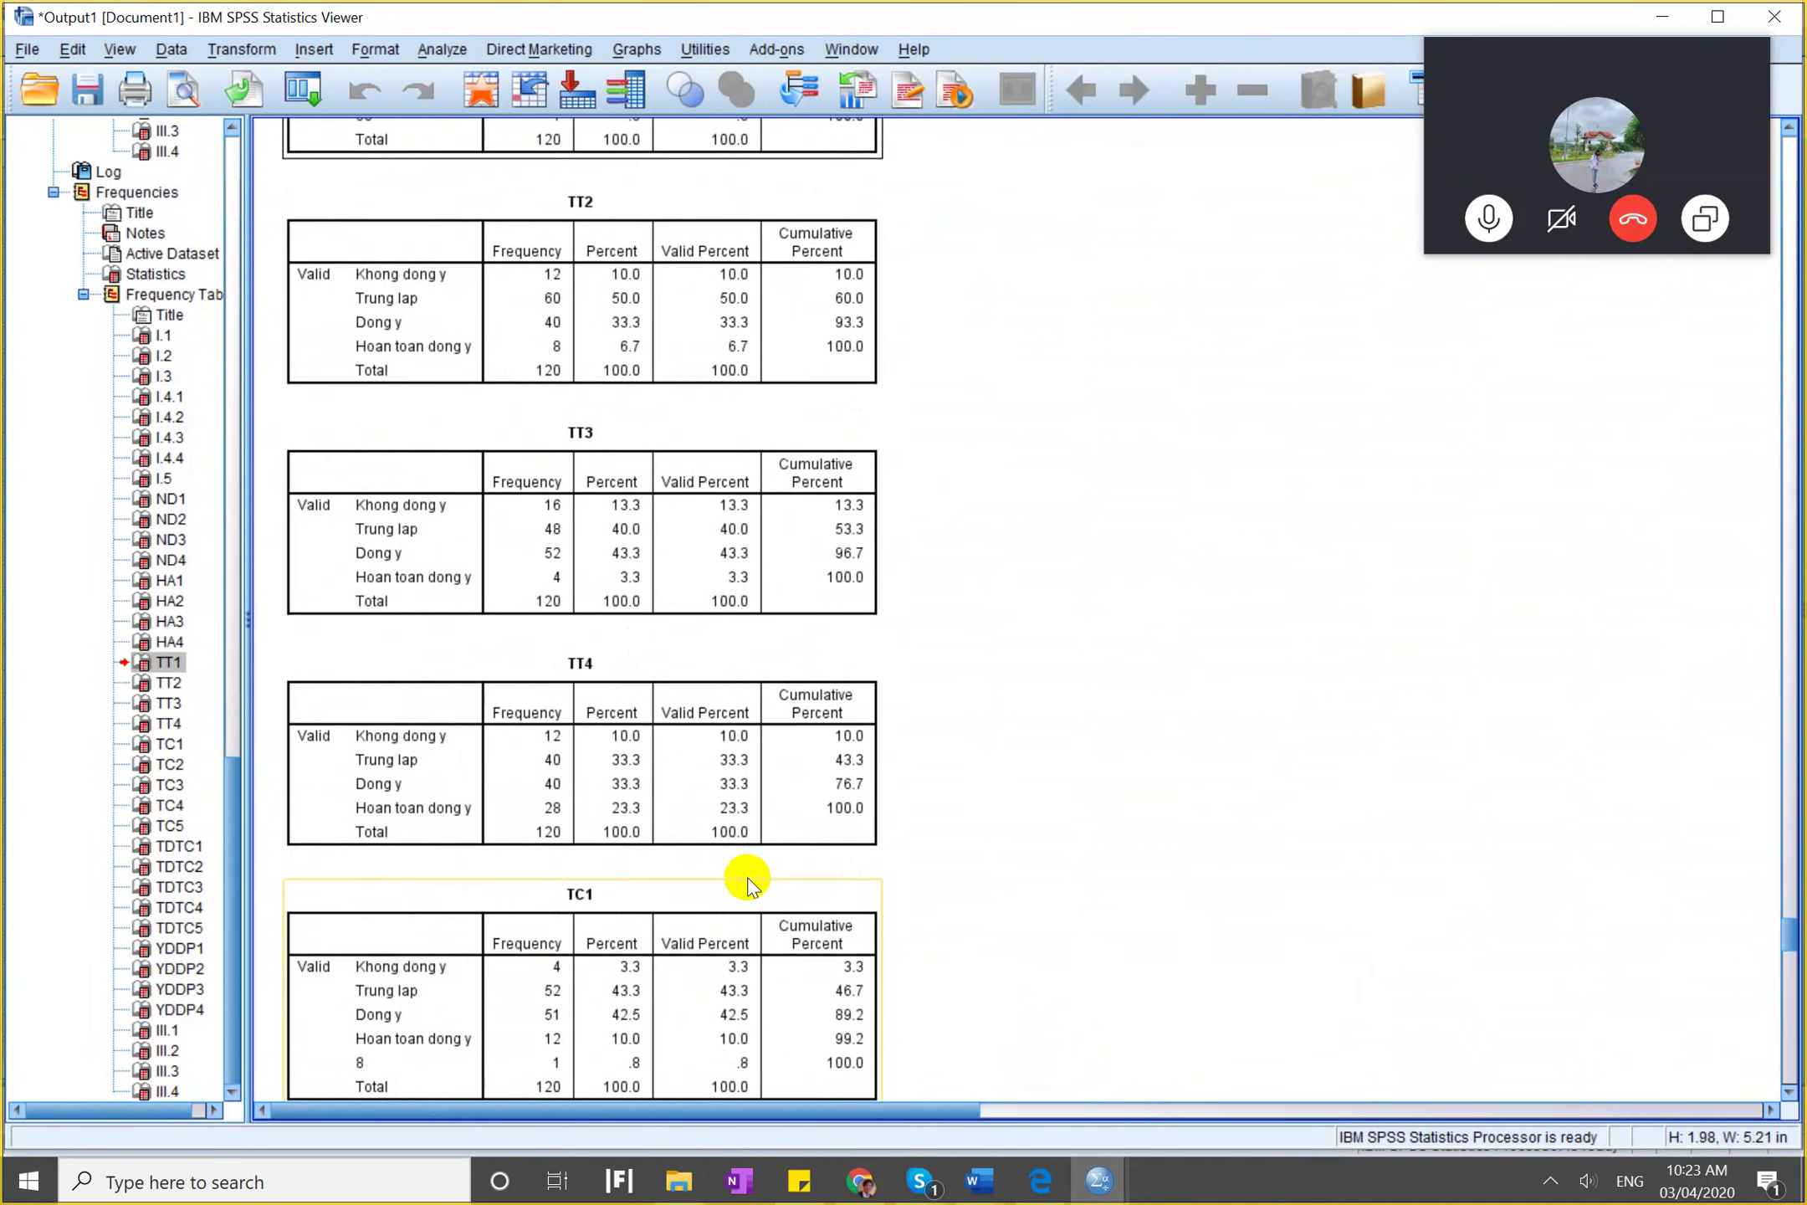
{"action": "left_click", "coordinate": [594, 946]}
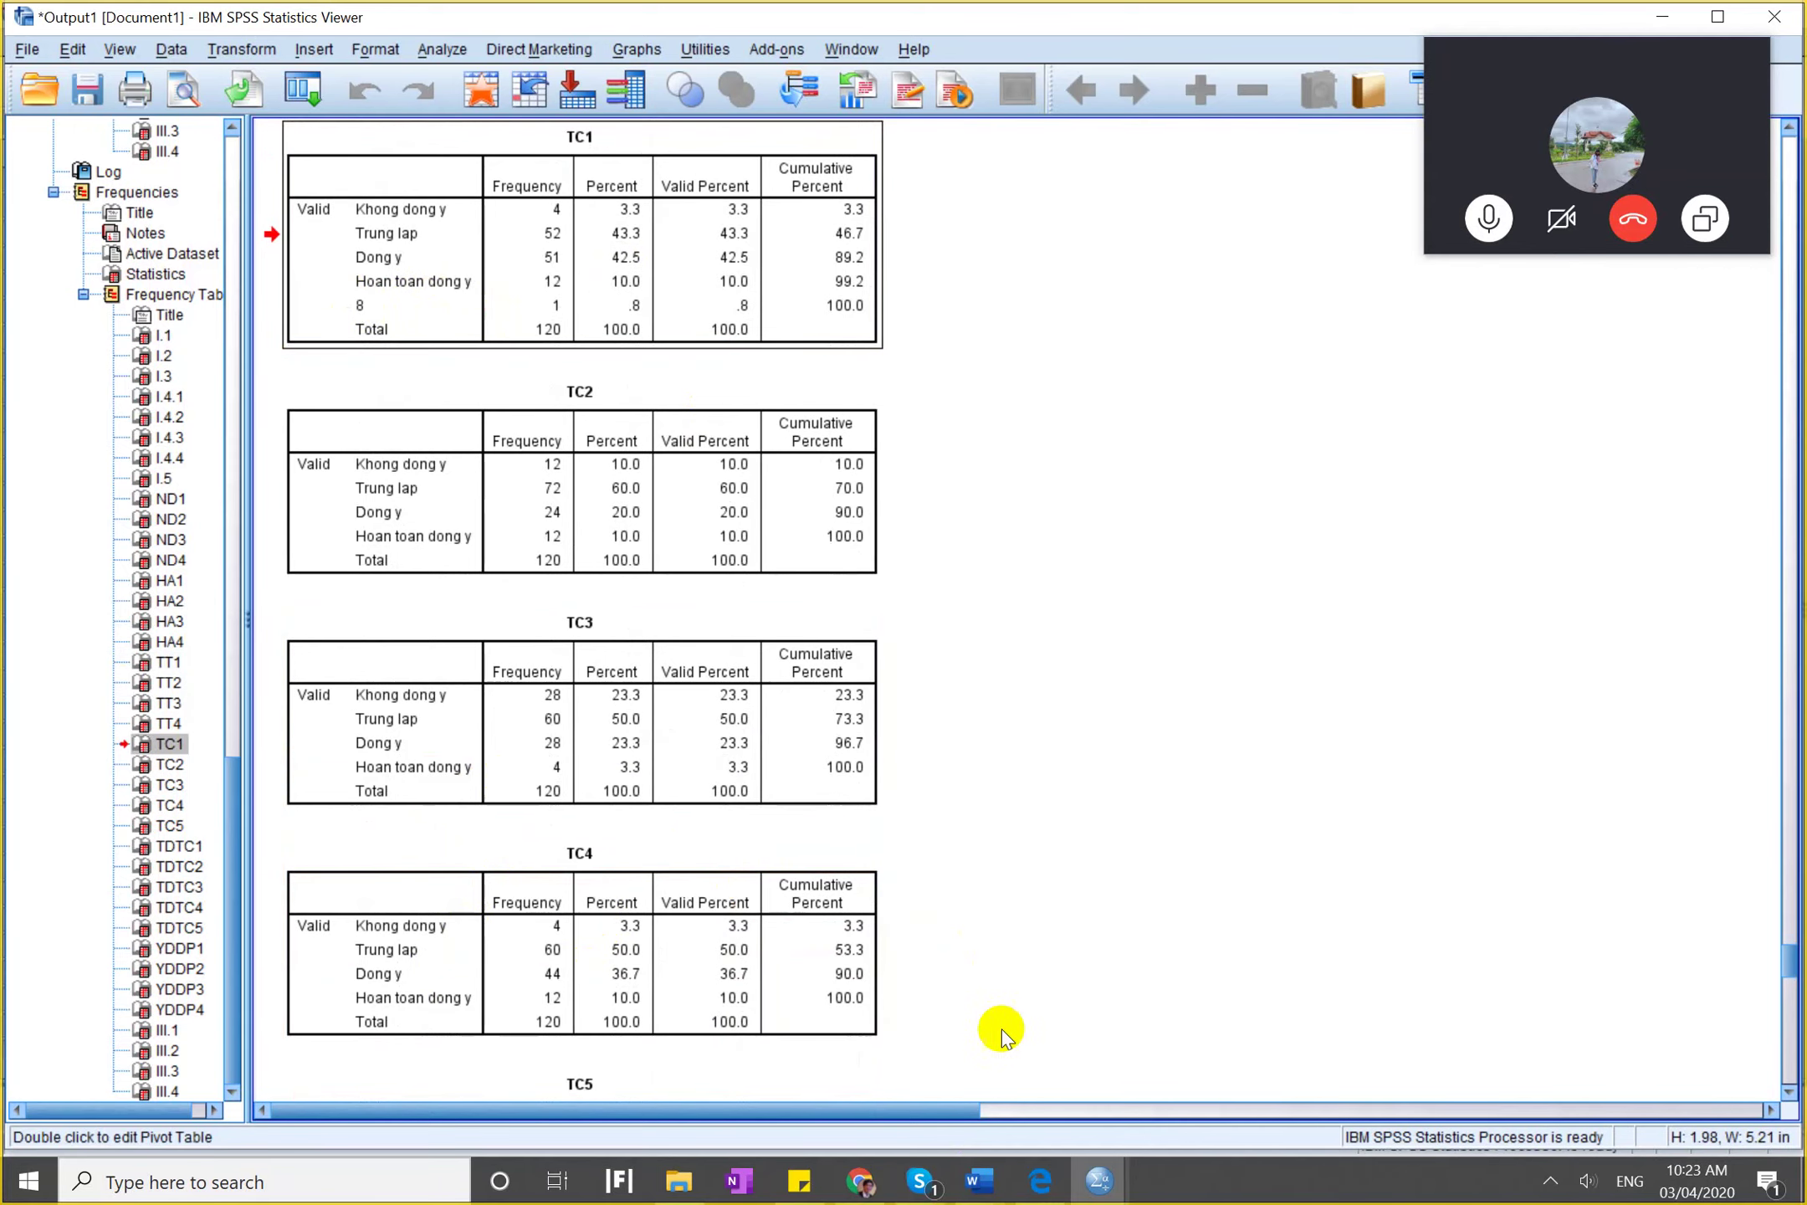
Go back to the data file, jump to the TC1 column from its definition, and set TC1 of case 19 to 3.
{"action": "left_click", "coordinate": [1099, 1177]}
{"action": "left_click", "coordinate": [1170, 1097]}
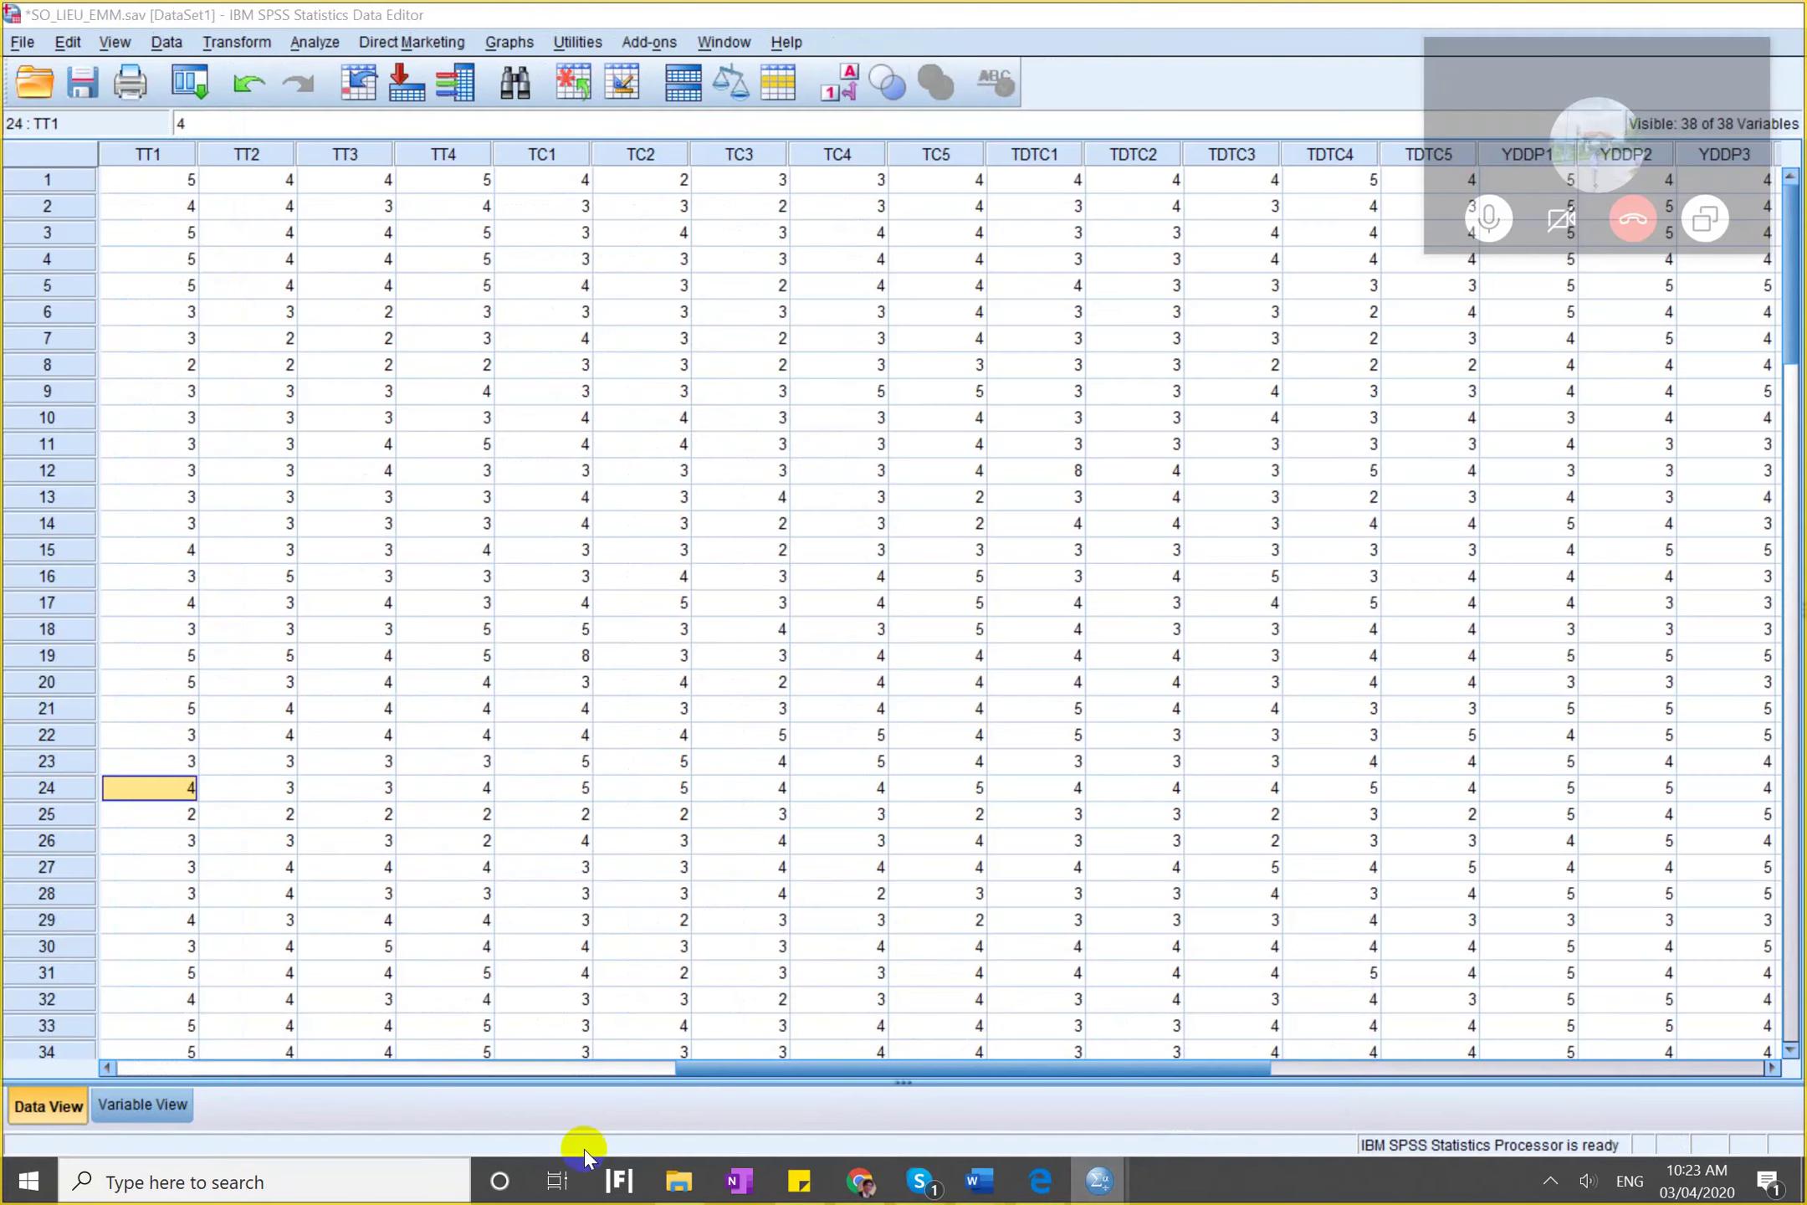
{"action": "left_click", "coordinate": [158, 1106]}
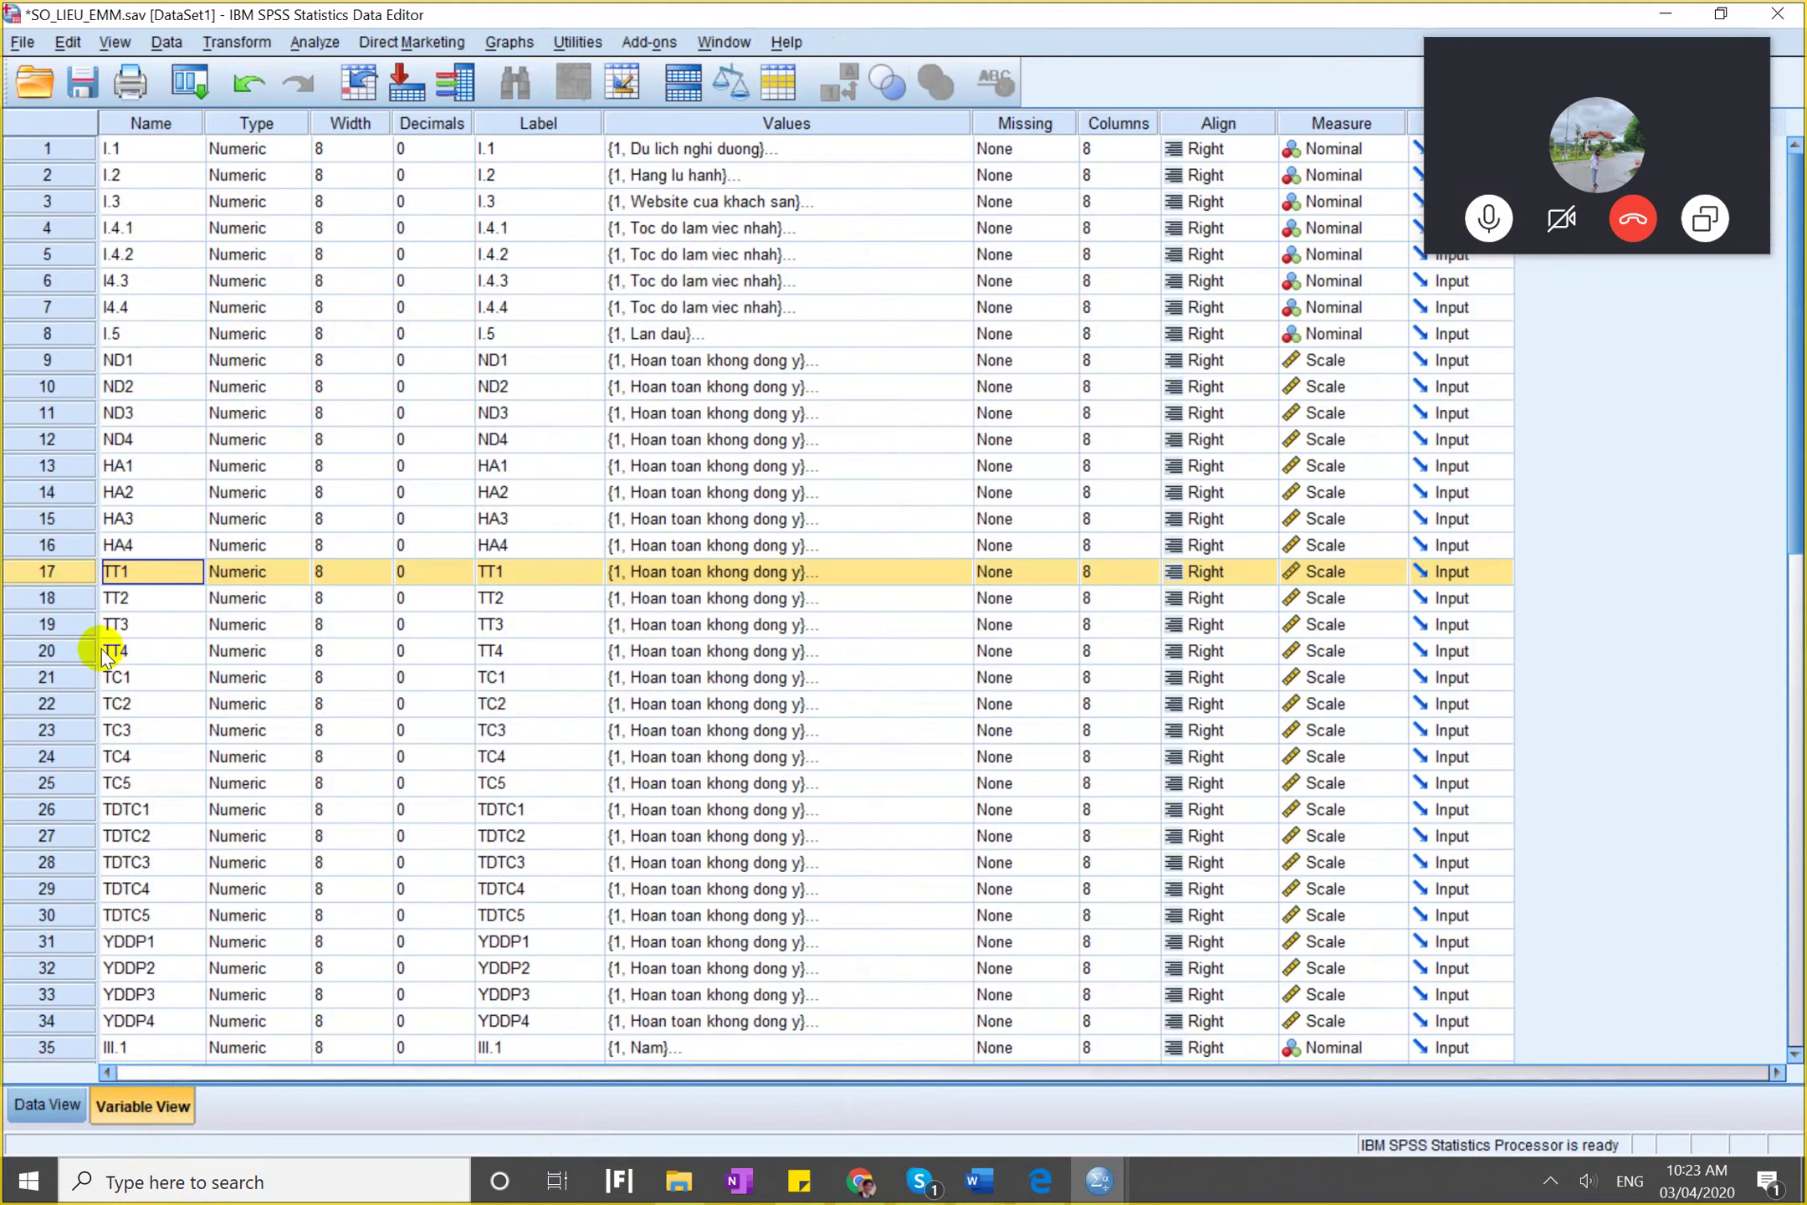
{"action": "double_click", "coordinate": [70, 676]}
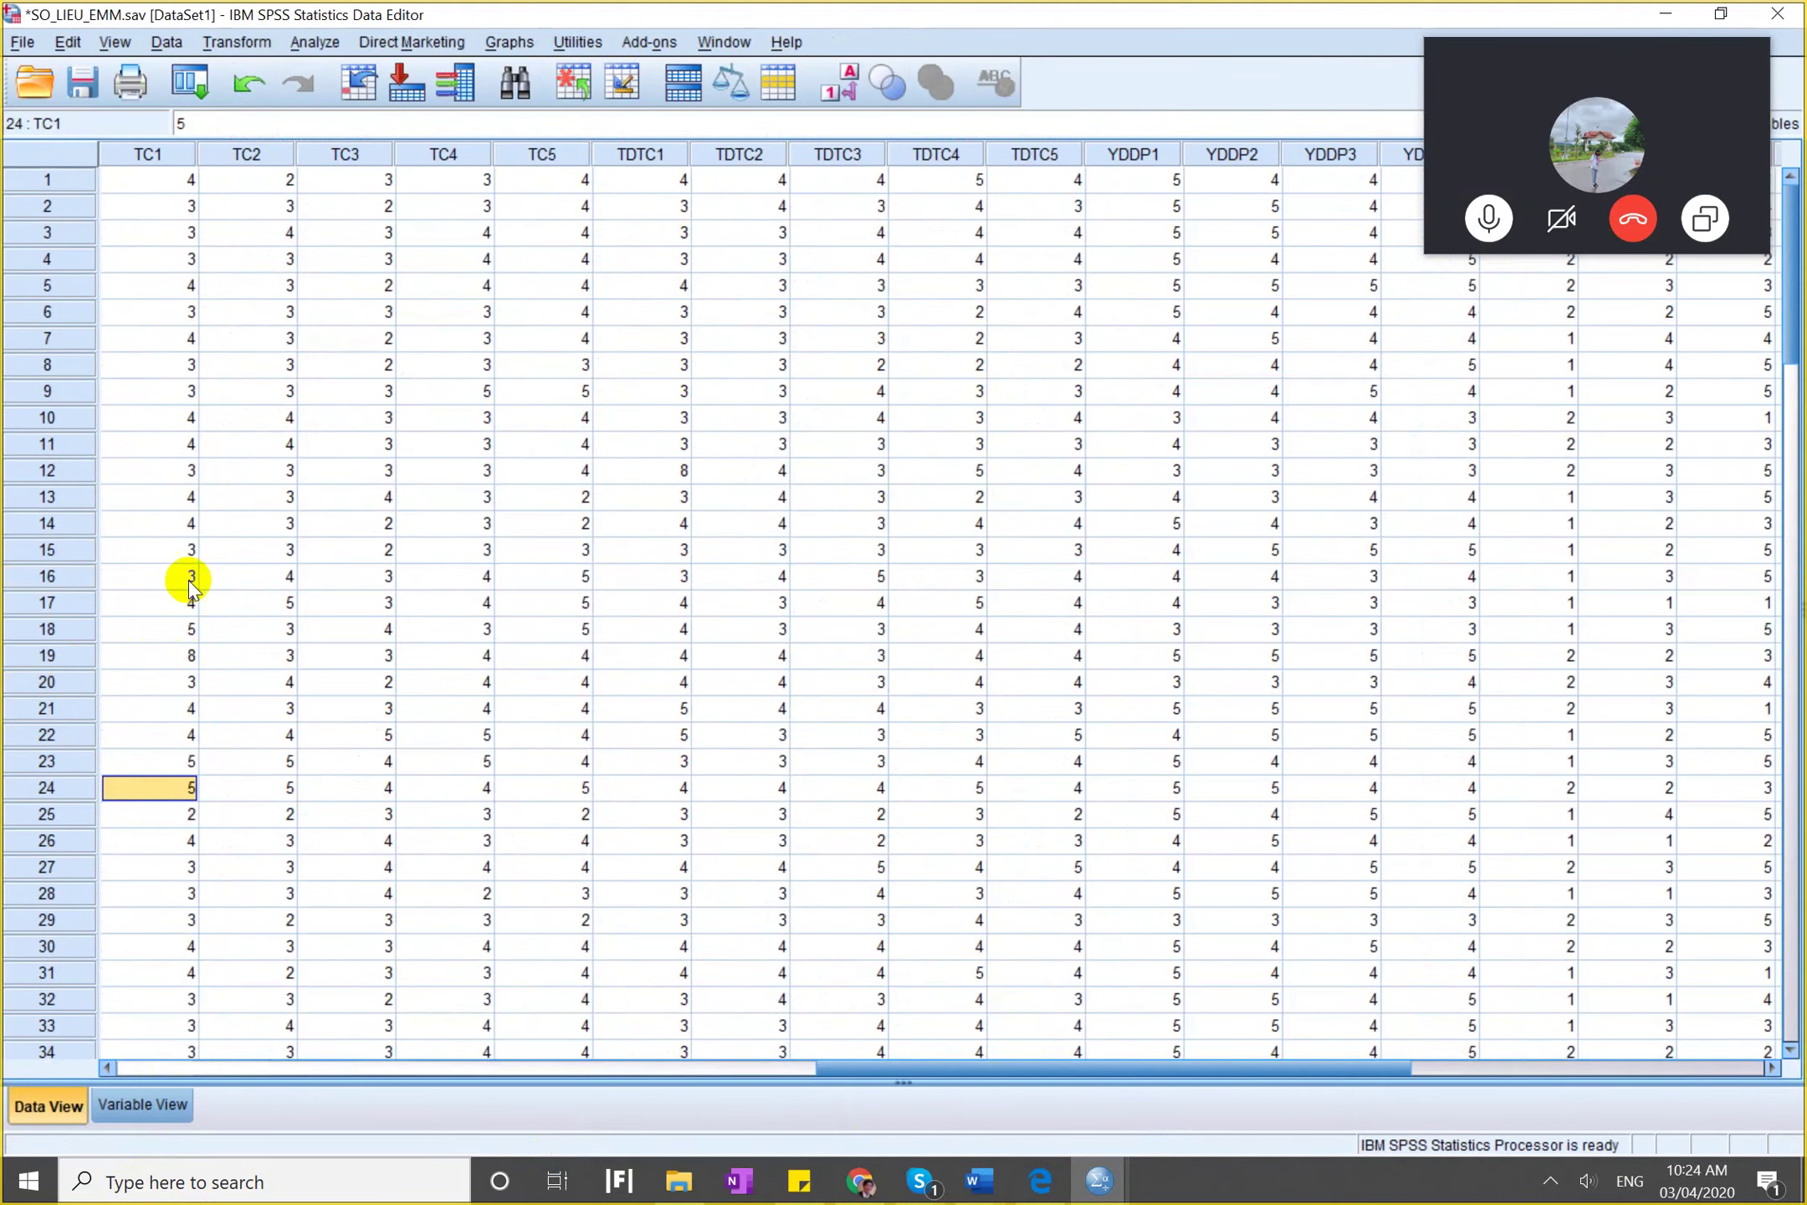
{"action": "left_click", "coordinate": [170, 657]}
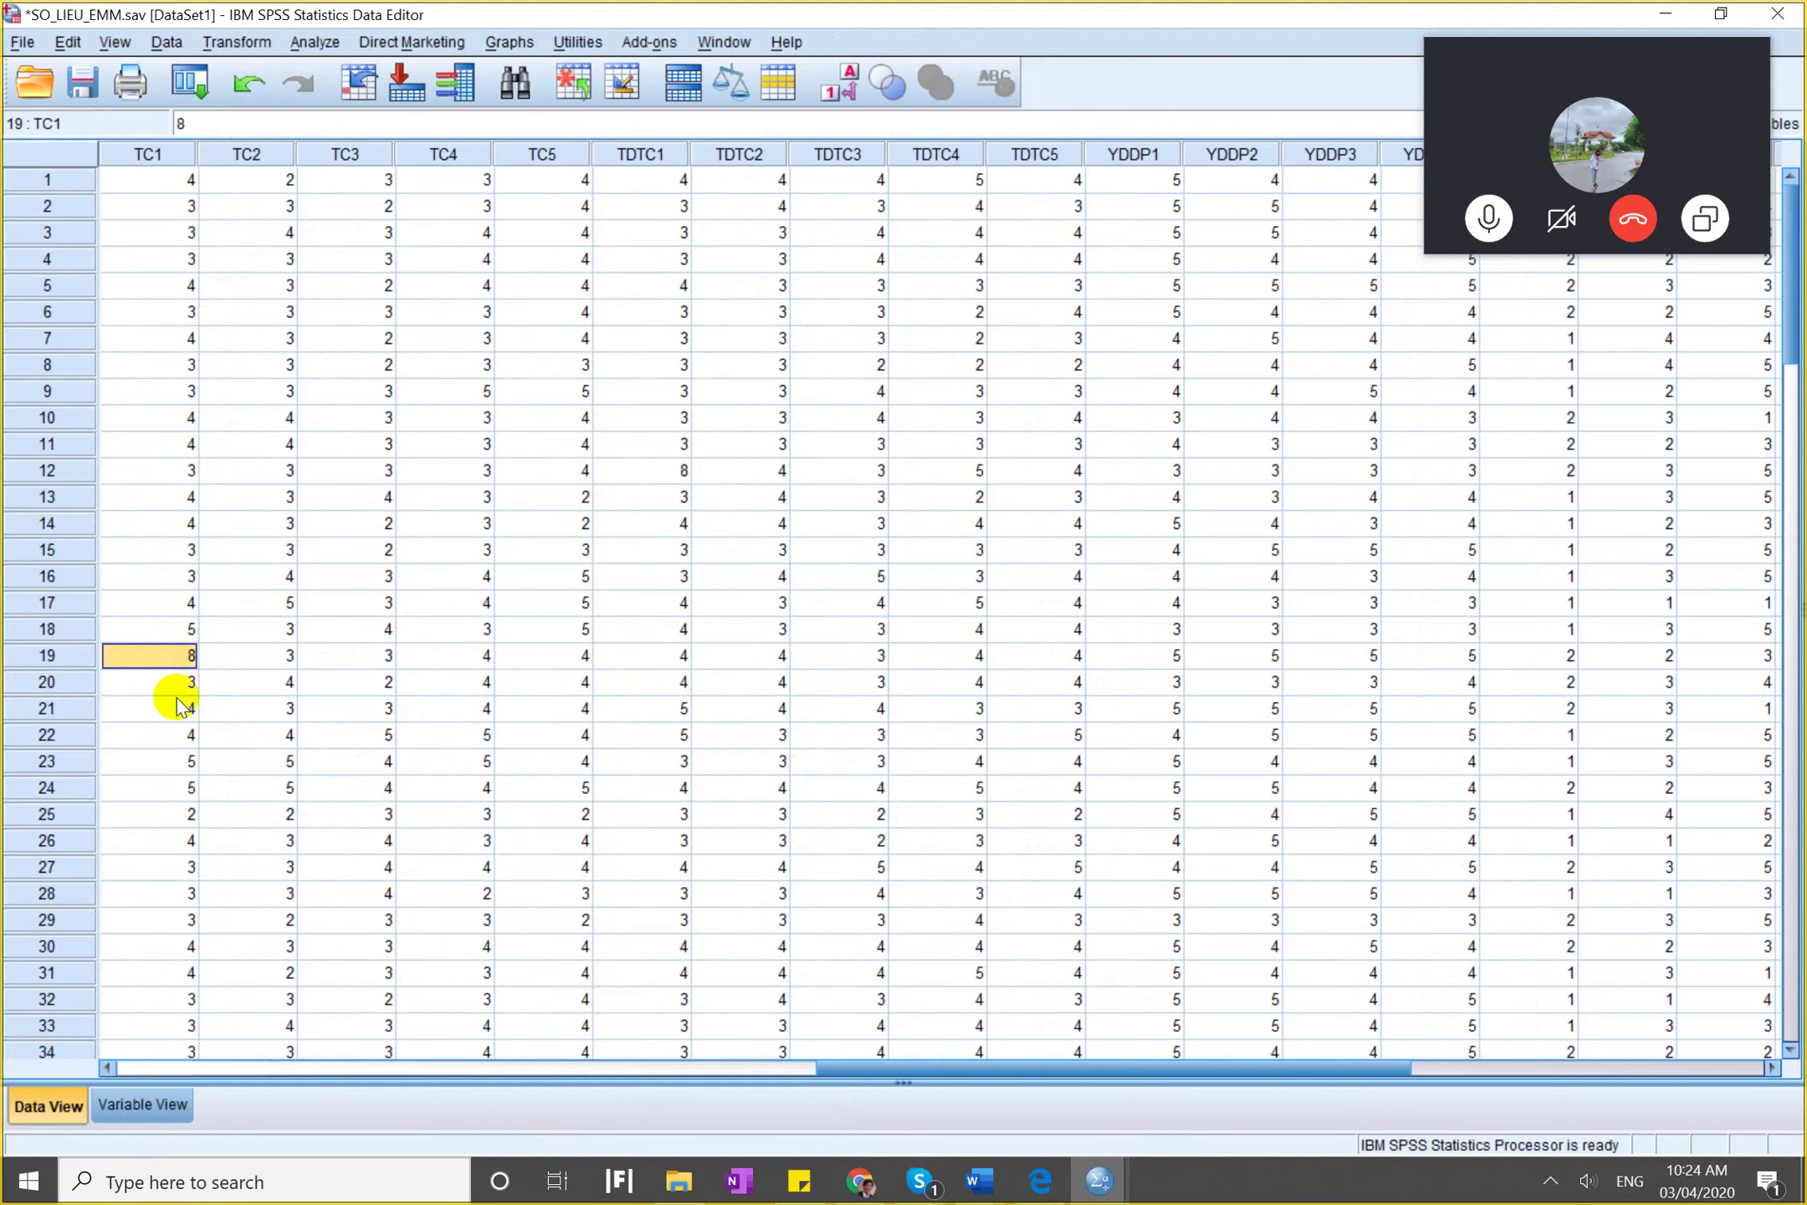
{"action": "type", "text": "3"}
{"action": "key", "text": "Return"}
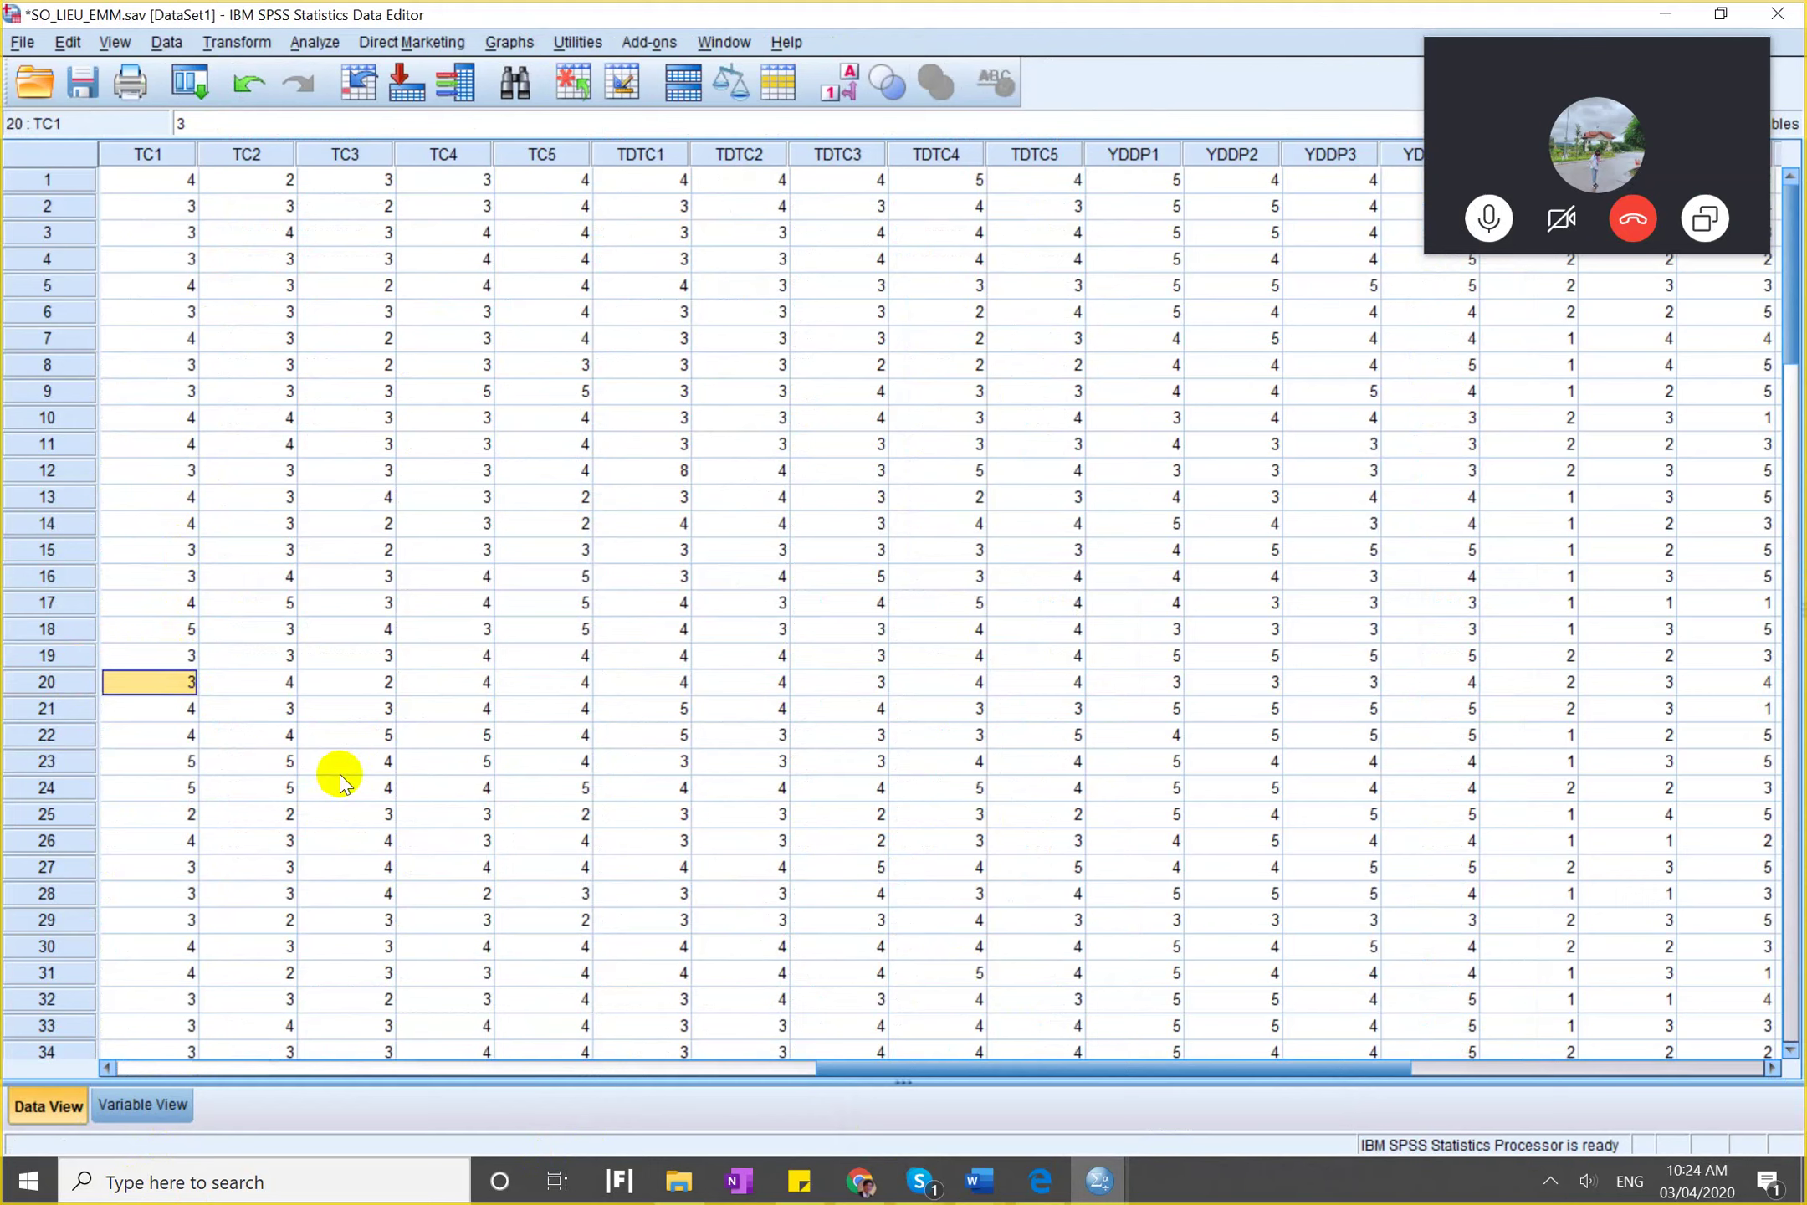
Correct the out-of-range TDTC1 value of case 12 to 2.
{"action": "left_click", "coordinate": [661, 494]}
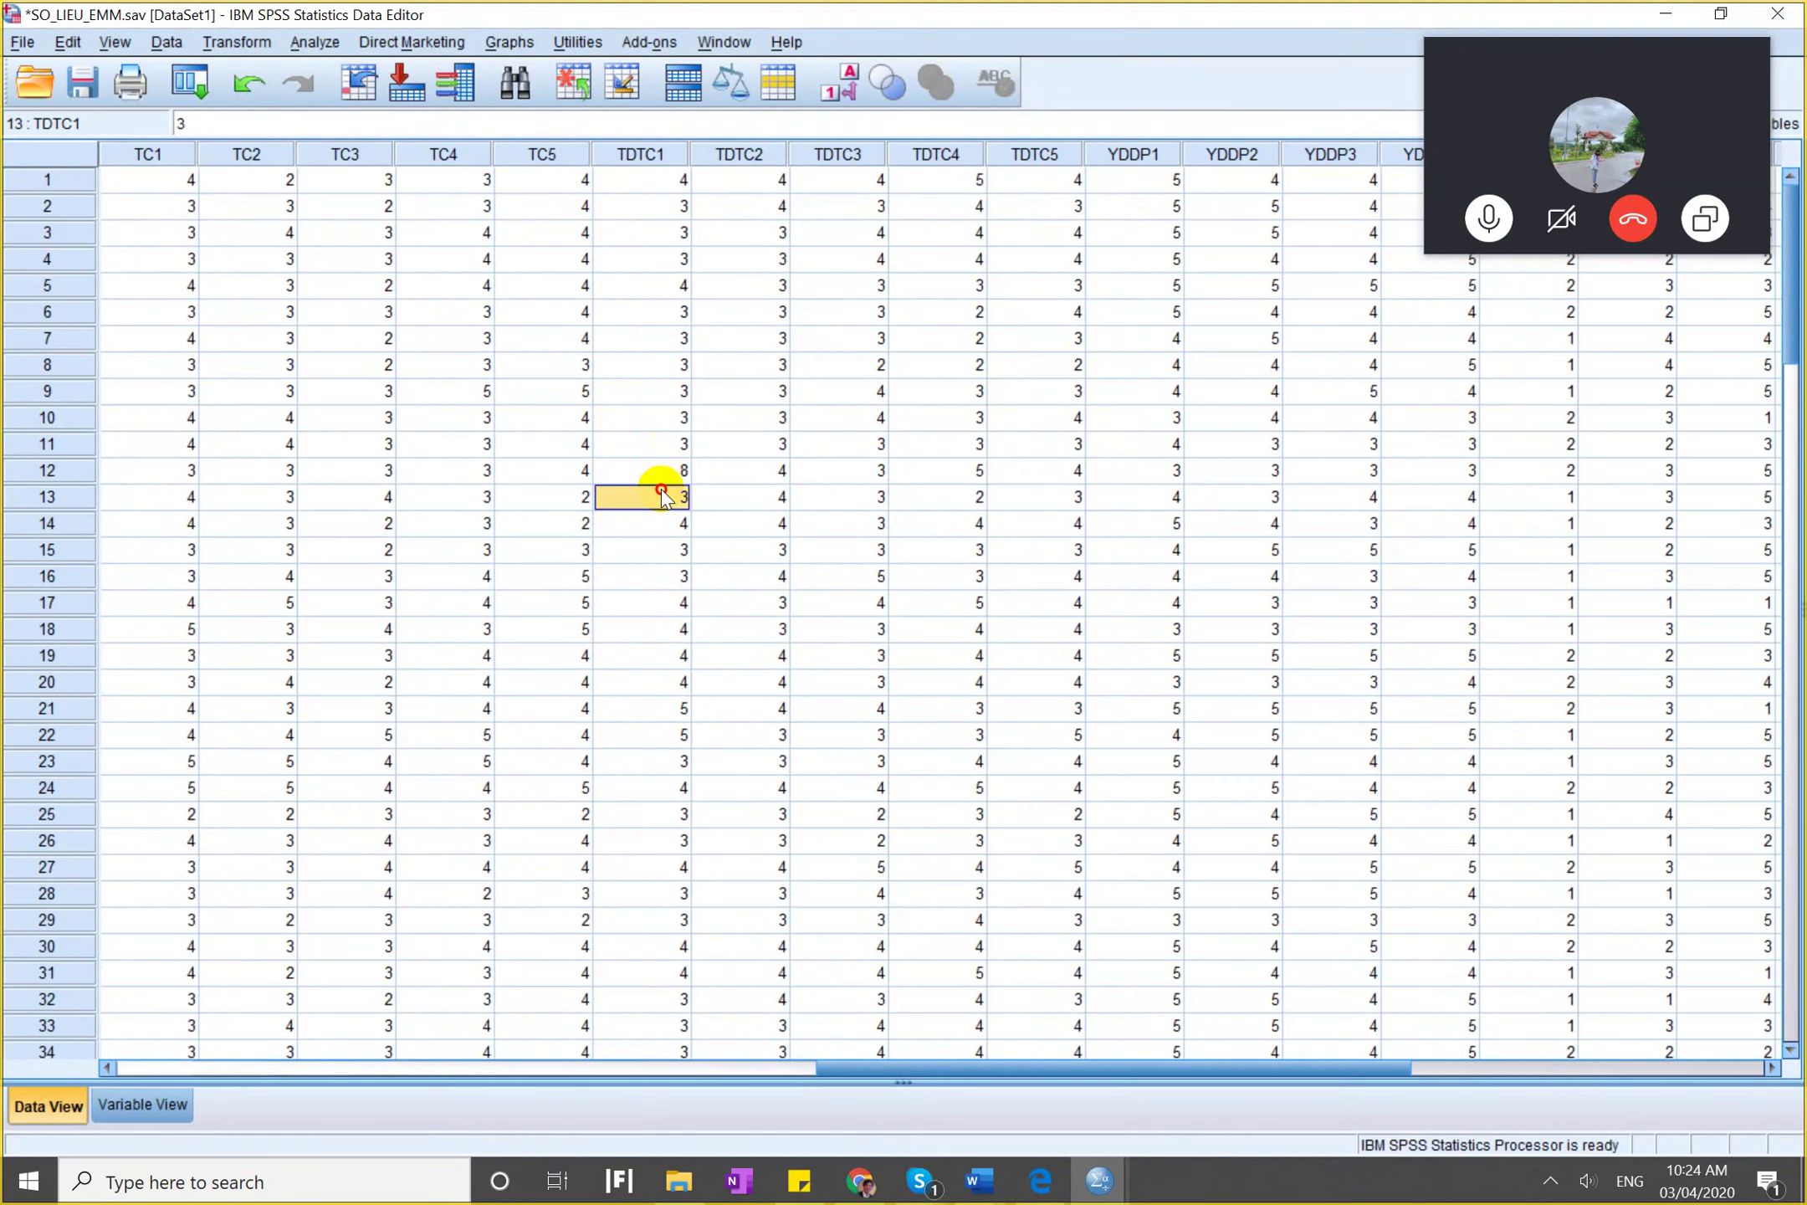
{"action": "key", "text": "Up"}
{"action": "type", "text": "2"}
{"action": "key", "text": "Return"}
Look through the remaining cases down to the empty rows beyond the last case.
{"action": "scroll", "coordinate": [661, 488], "scroll_direction": "down", "scroll_amount": 20}
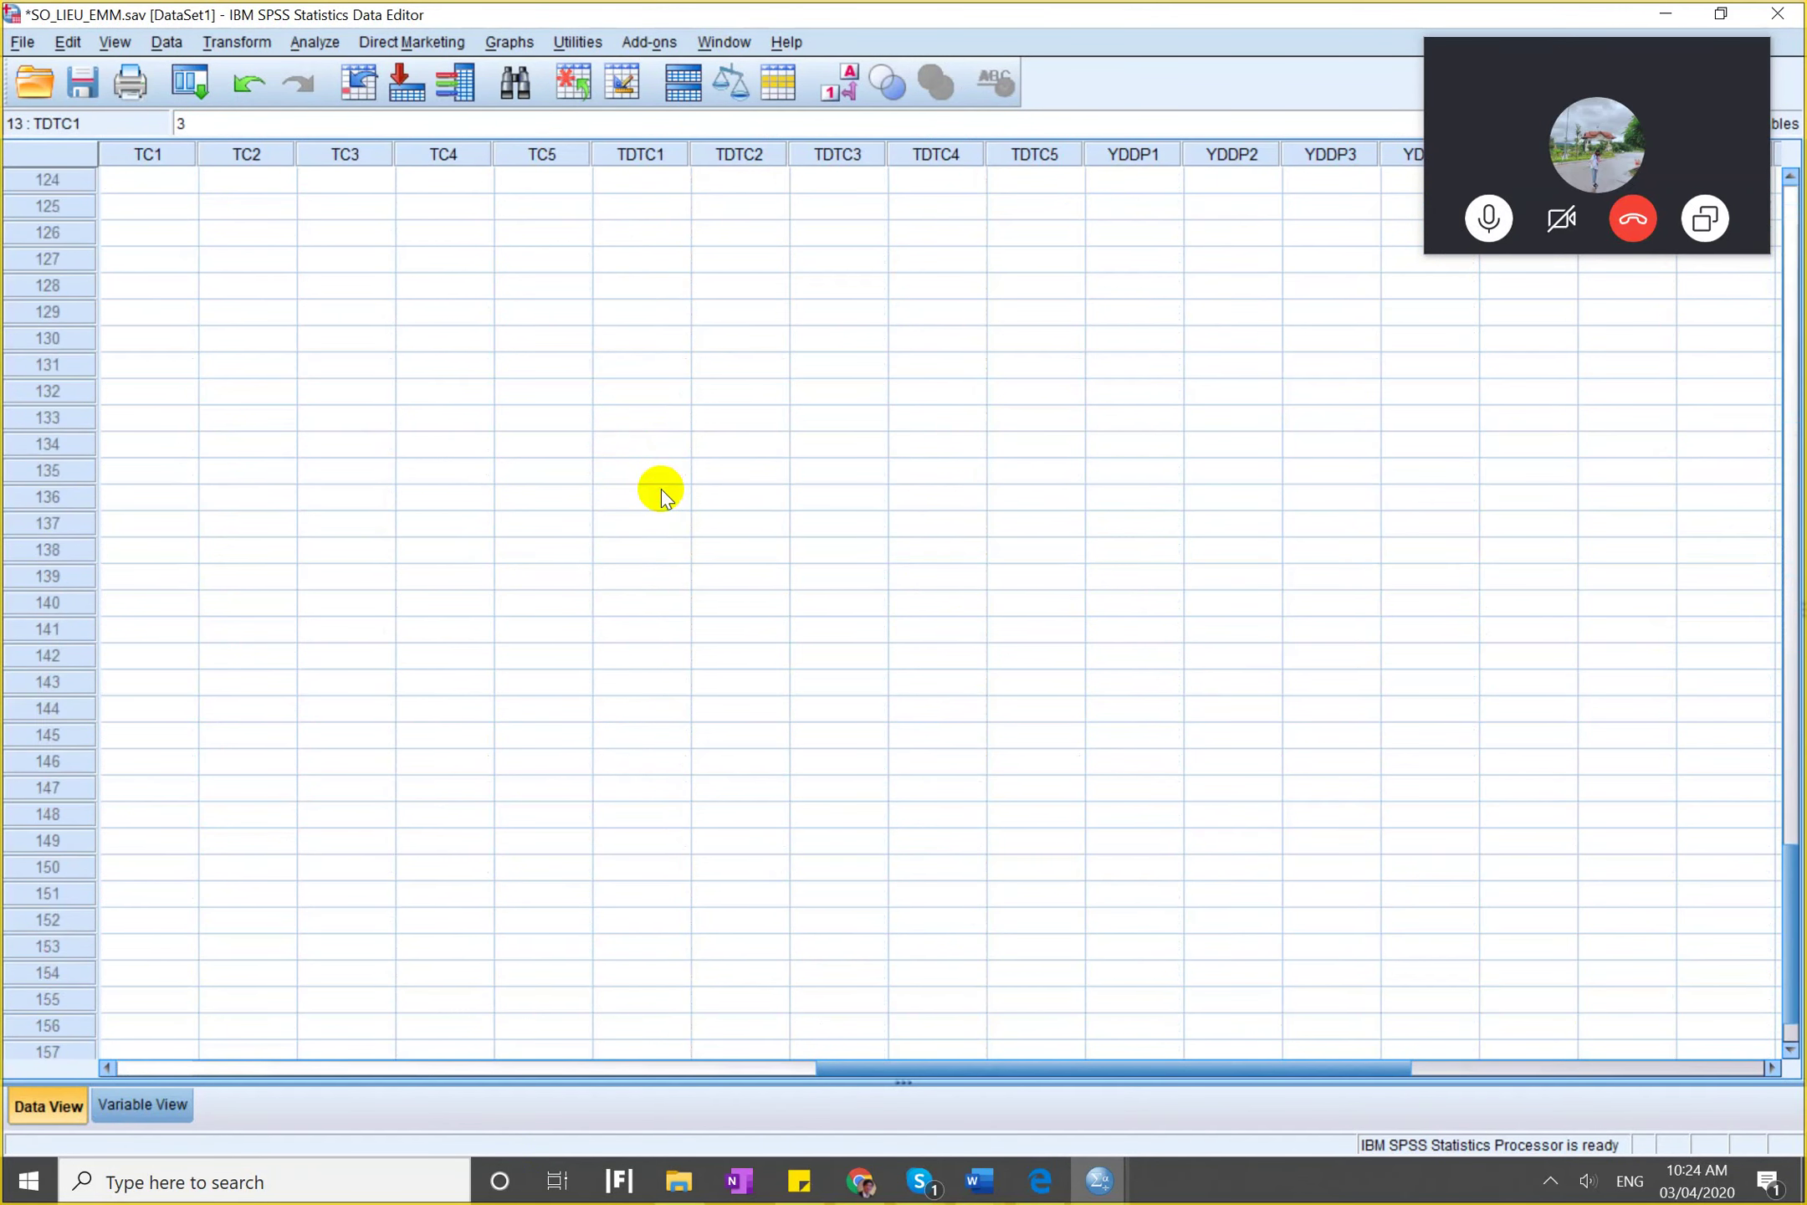
{"action": "scroll", "coordinate": [660, 489], "scroll_direction": "up", "scroll_amount": 20}
{"action": "scroll", "coordinate": [661, 494], "scroll_direction": "up", "scroll_amount": 5}
{"action": "scroll", "coordinate": [660, 493], "scroll_direction": "down", "scroll_amount": 16}
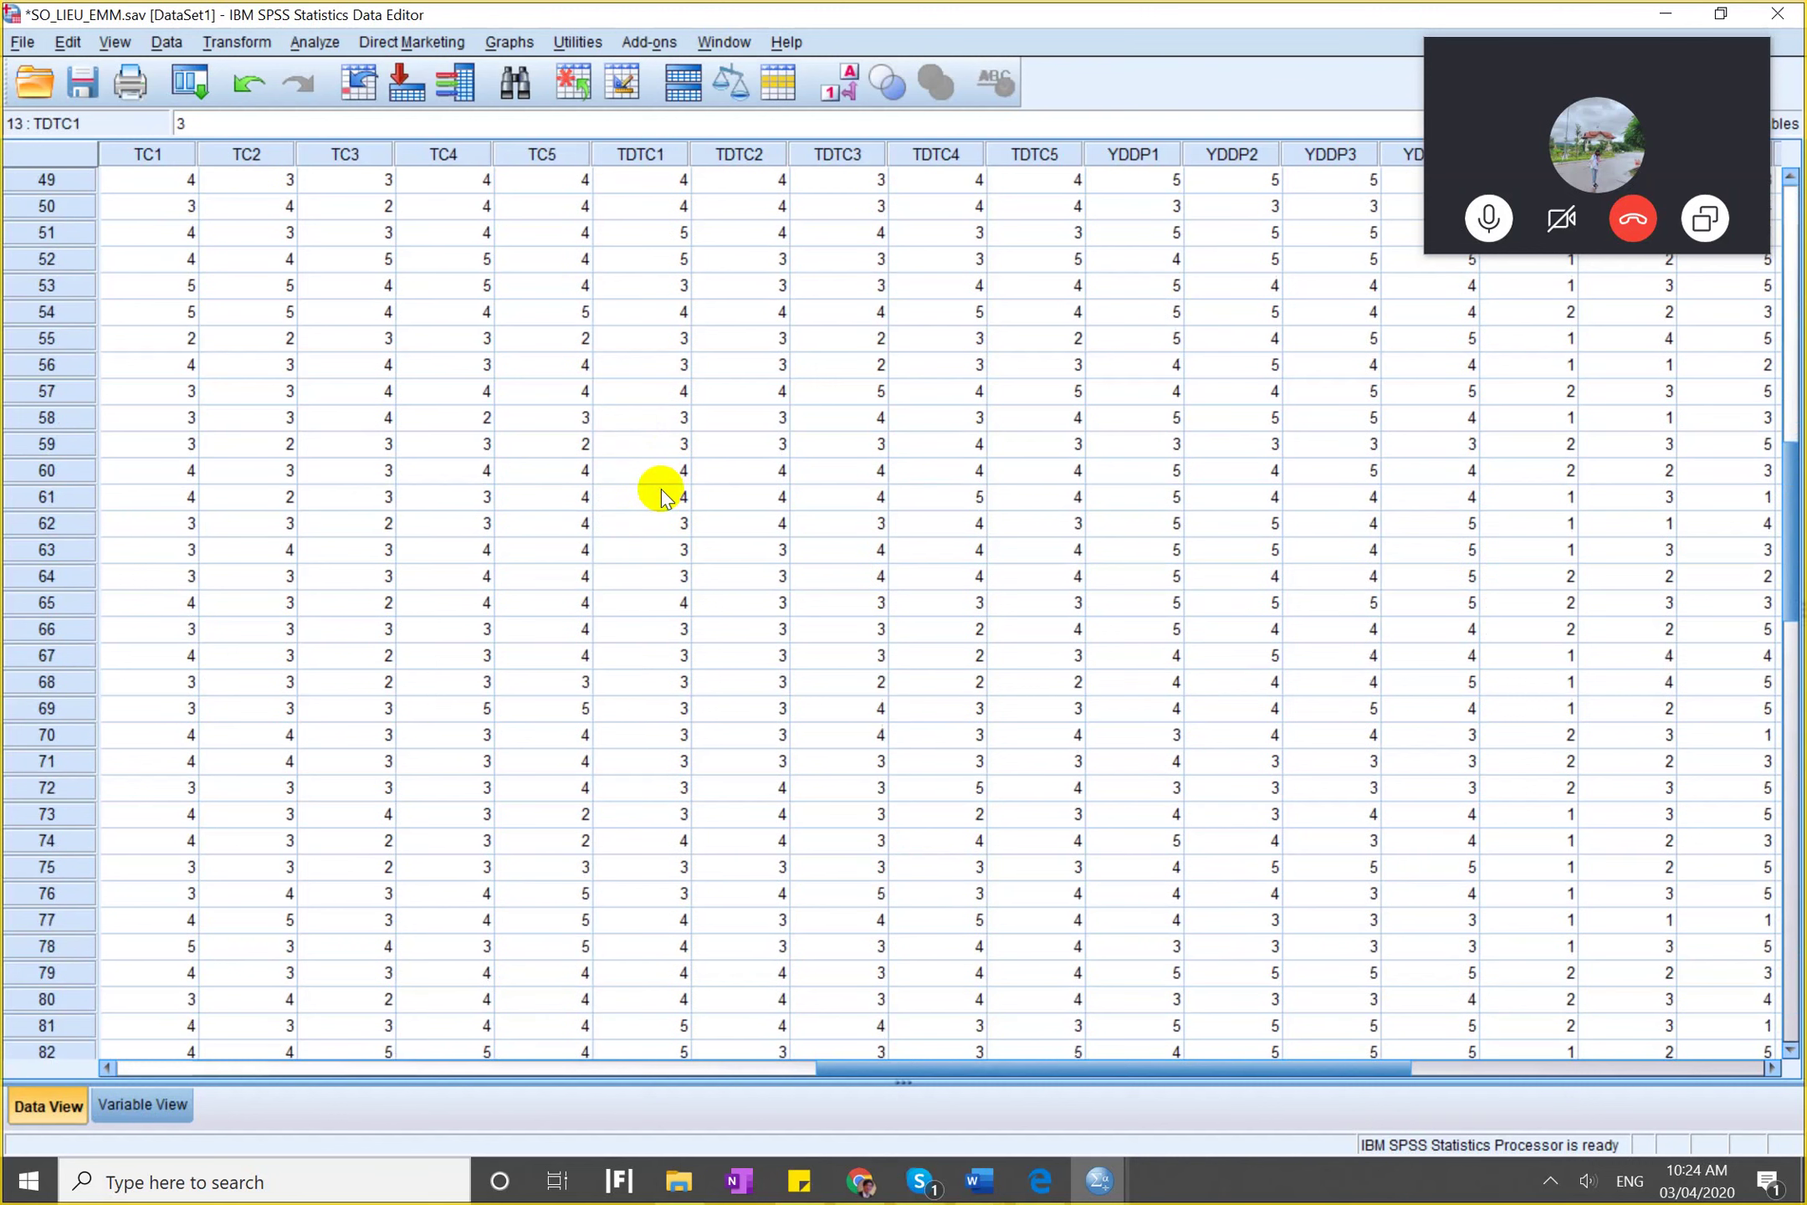
{"action": "left_click", "coordinate": [1198, 600]}
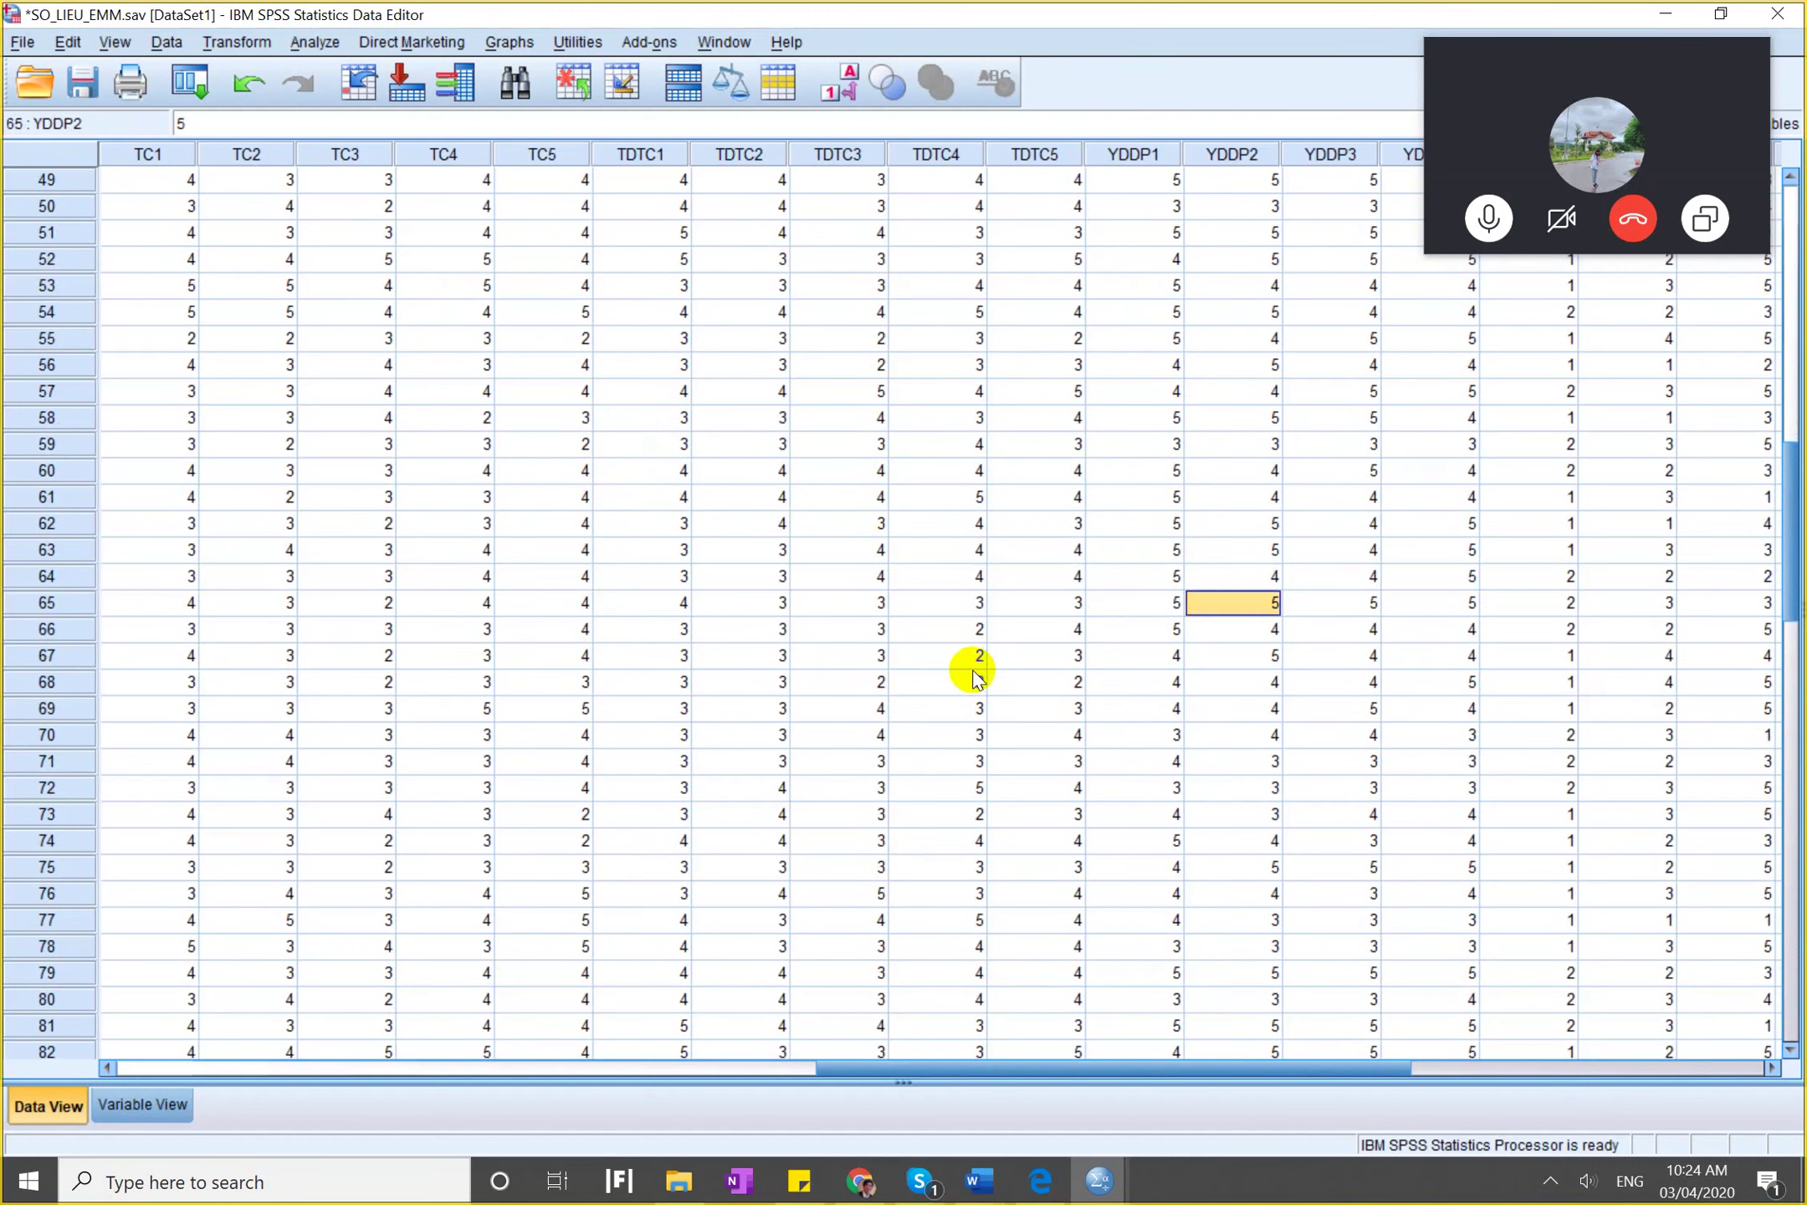
{"action": "scroll", "coordinate": [975, 675], "scroll_direction": "down", "scroll_amount": 20}
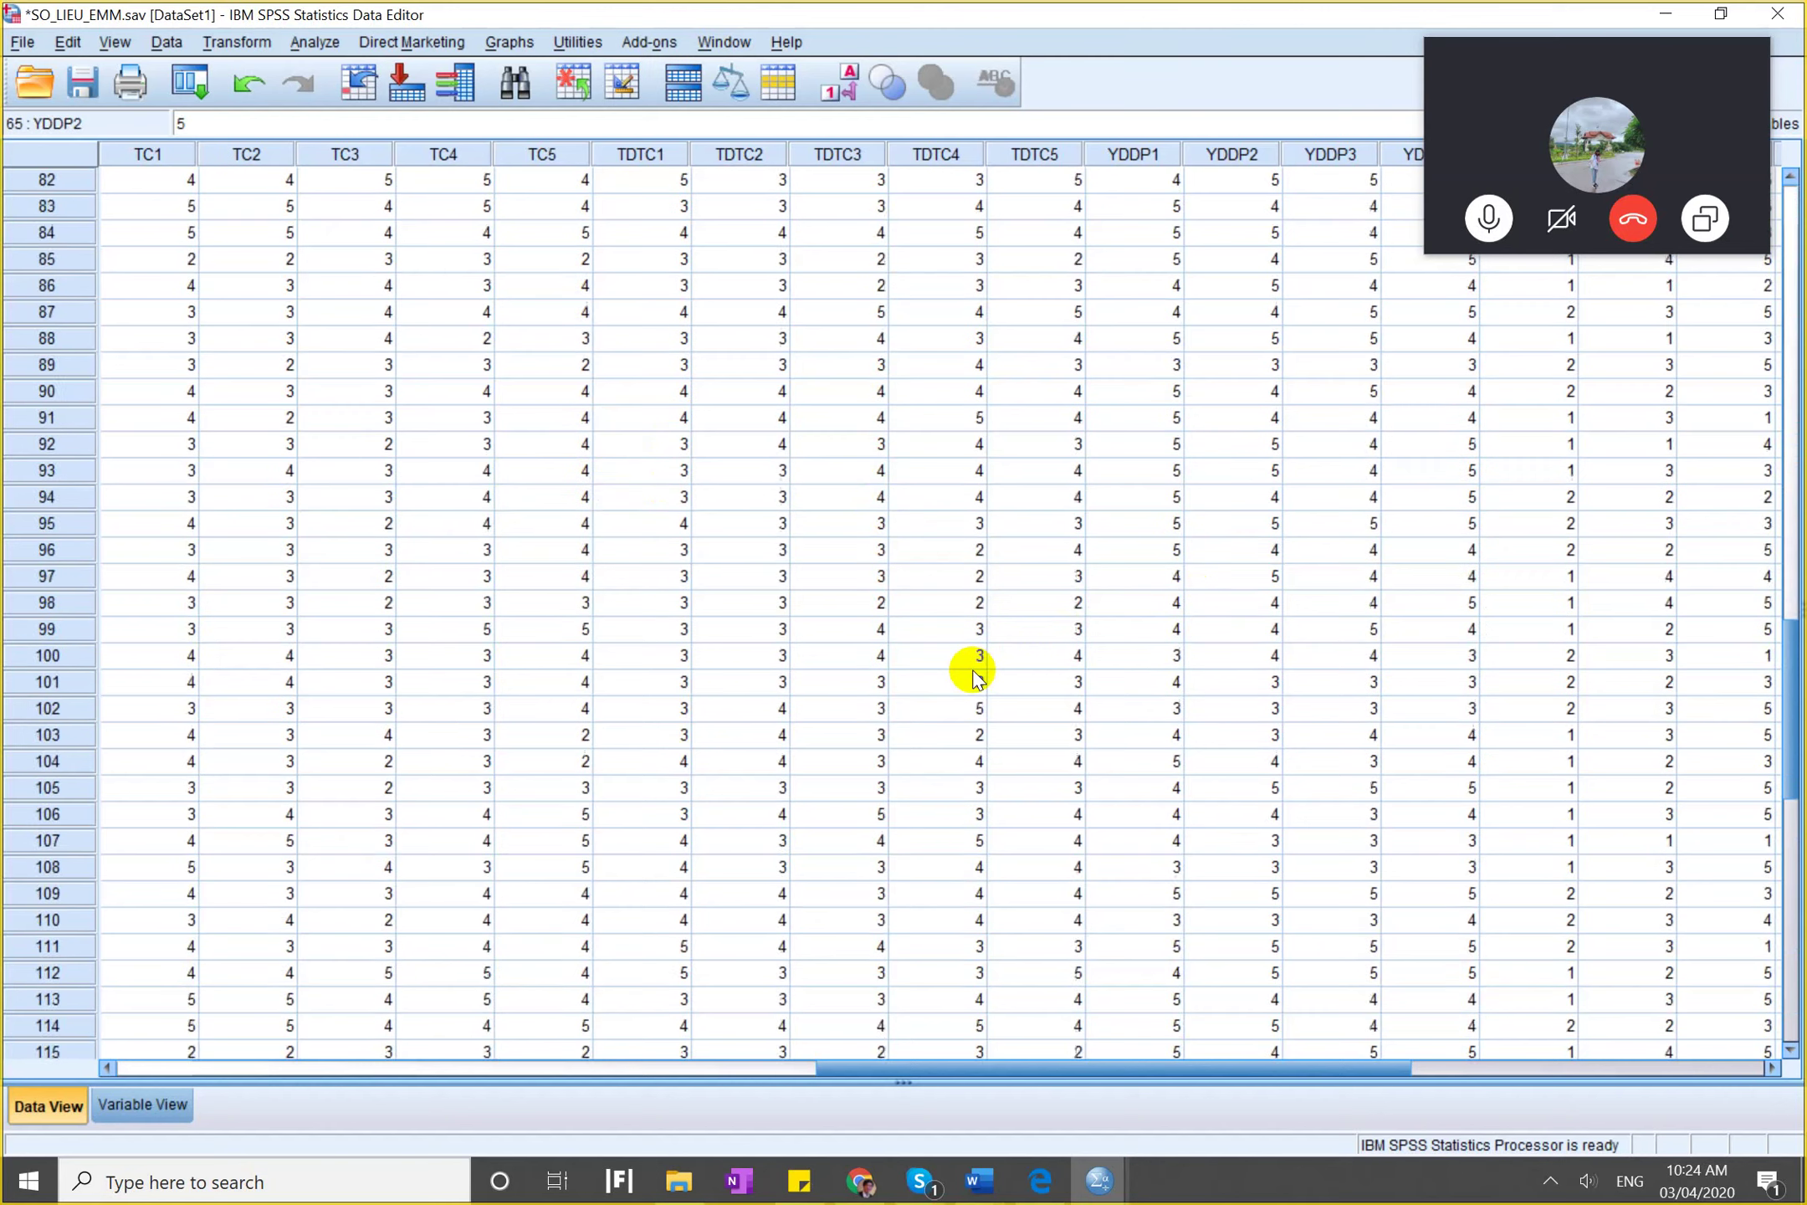
{"action": "left_click", "coordinate": [861, 762]}
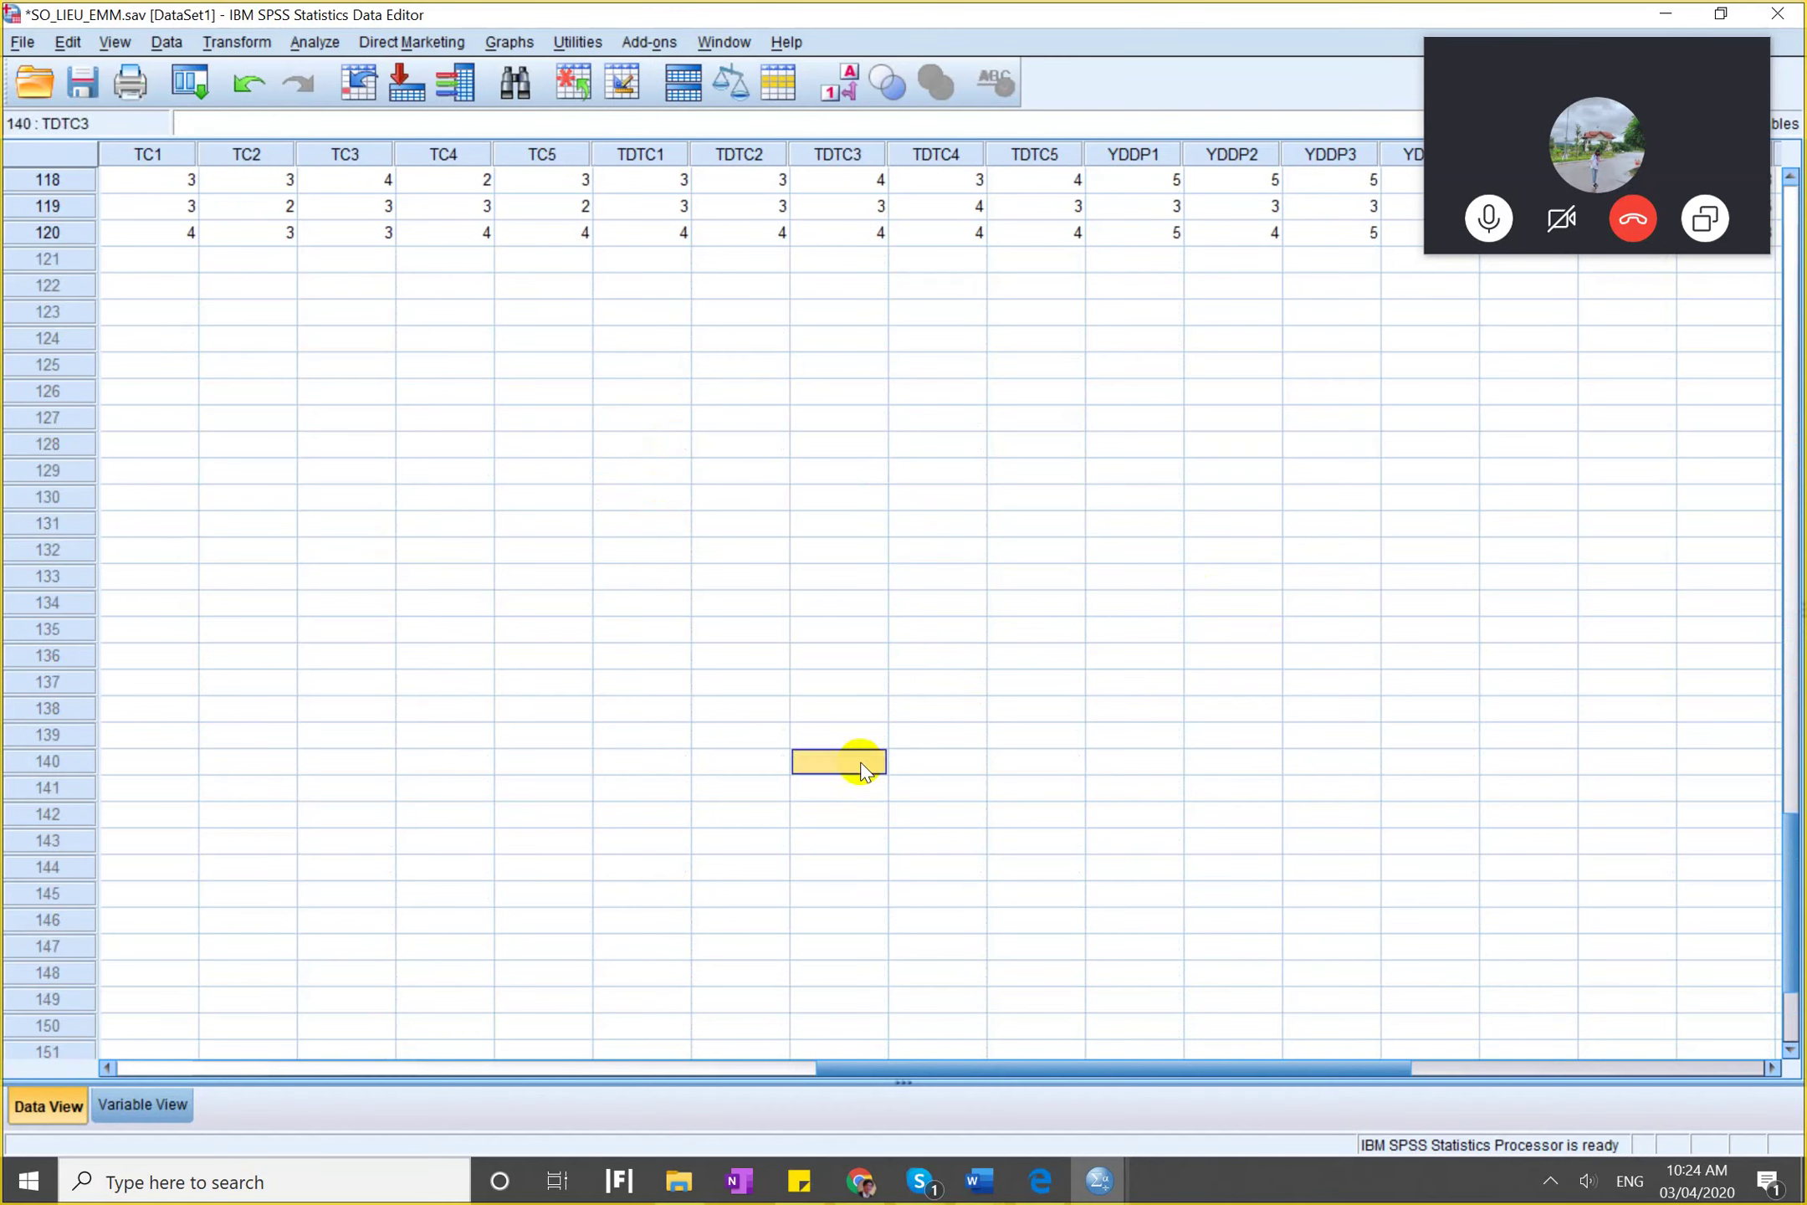
Return to the first cases, switch to the Word course outline, and point out the "Nhập & lọc dữ liệu" item.
{"action": "scroll", "coordinate": [860, 762], "scroll_direction": "up", "scroll_amount": 20}
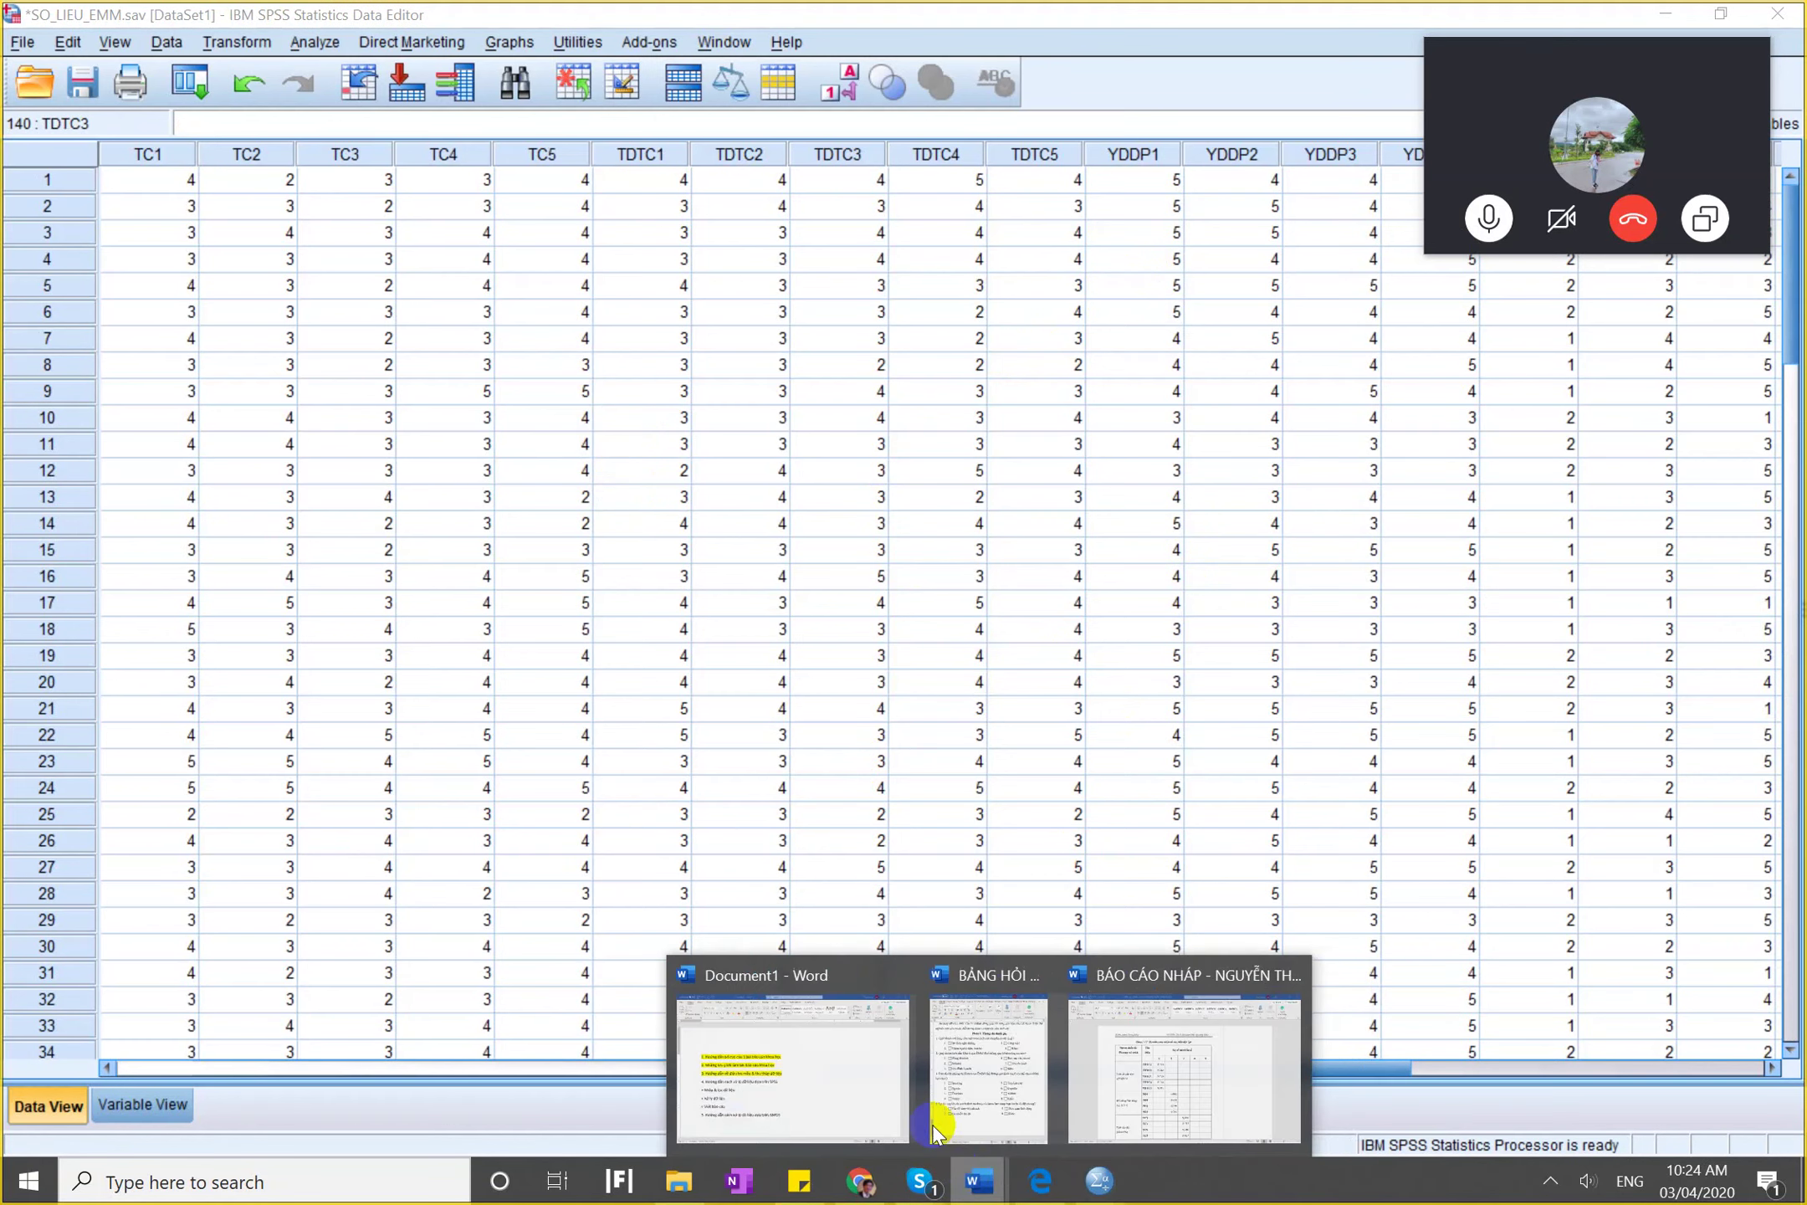
{"action": "key", "text": "alt+Tab"}
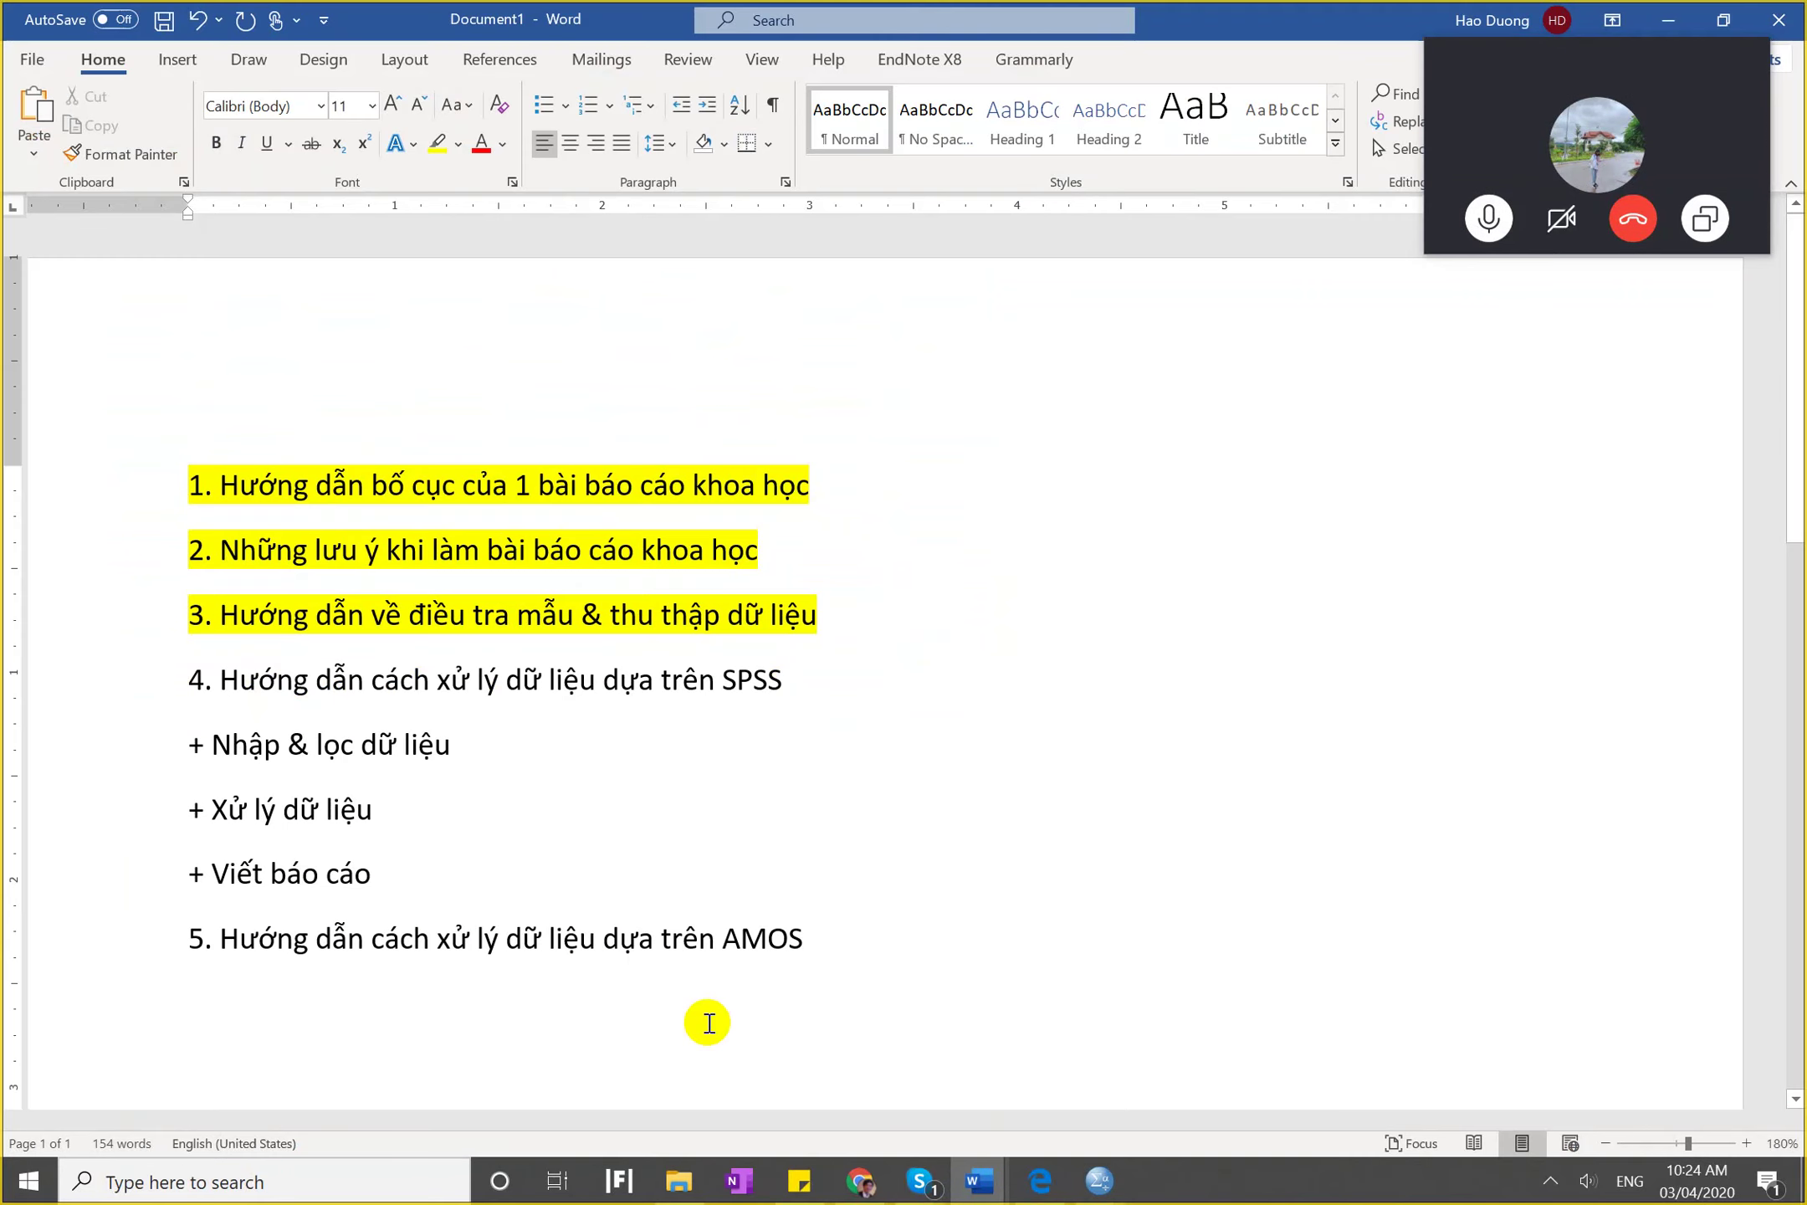
{"action": "left_click_drag", "start_coordinate": [174, 747], "coordinate": [480, 747]}
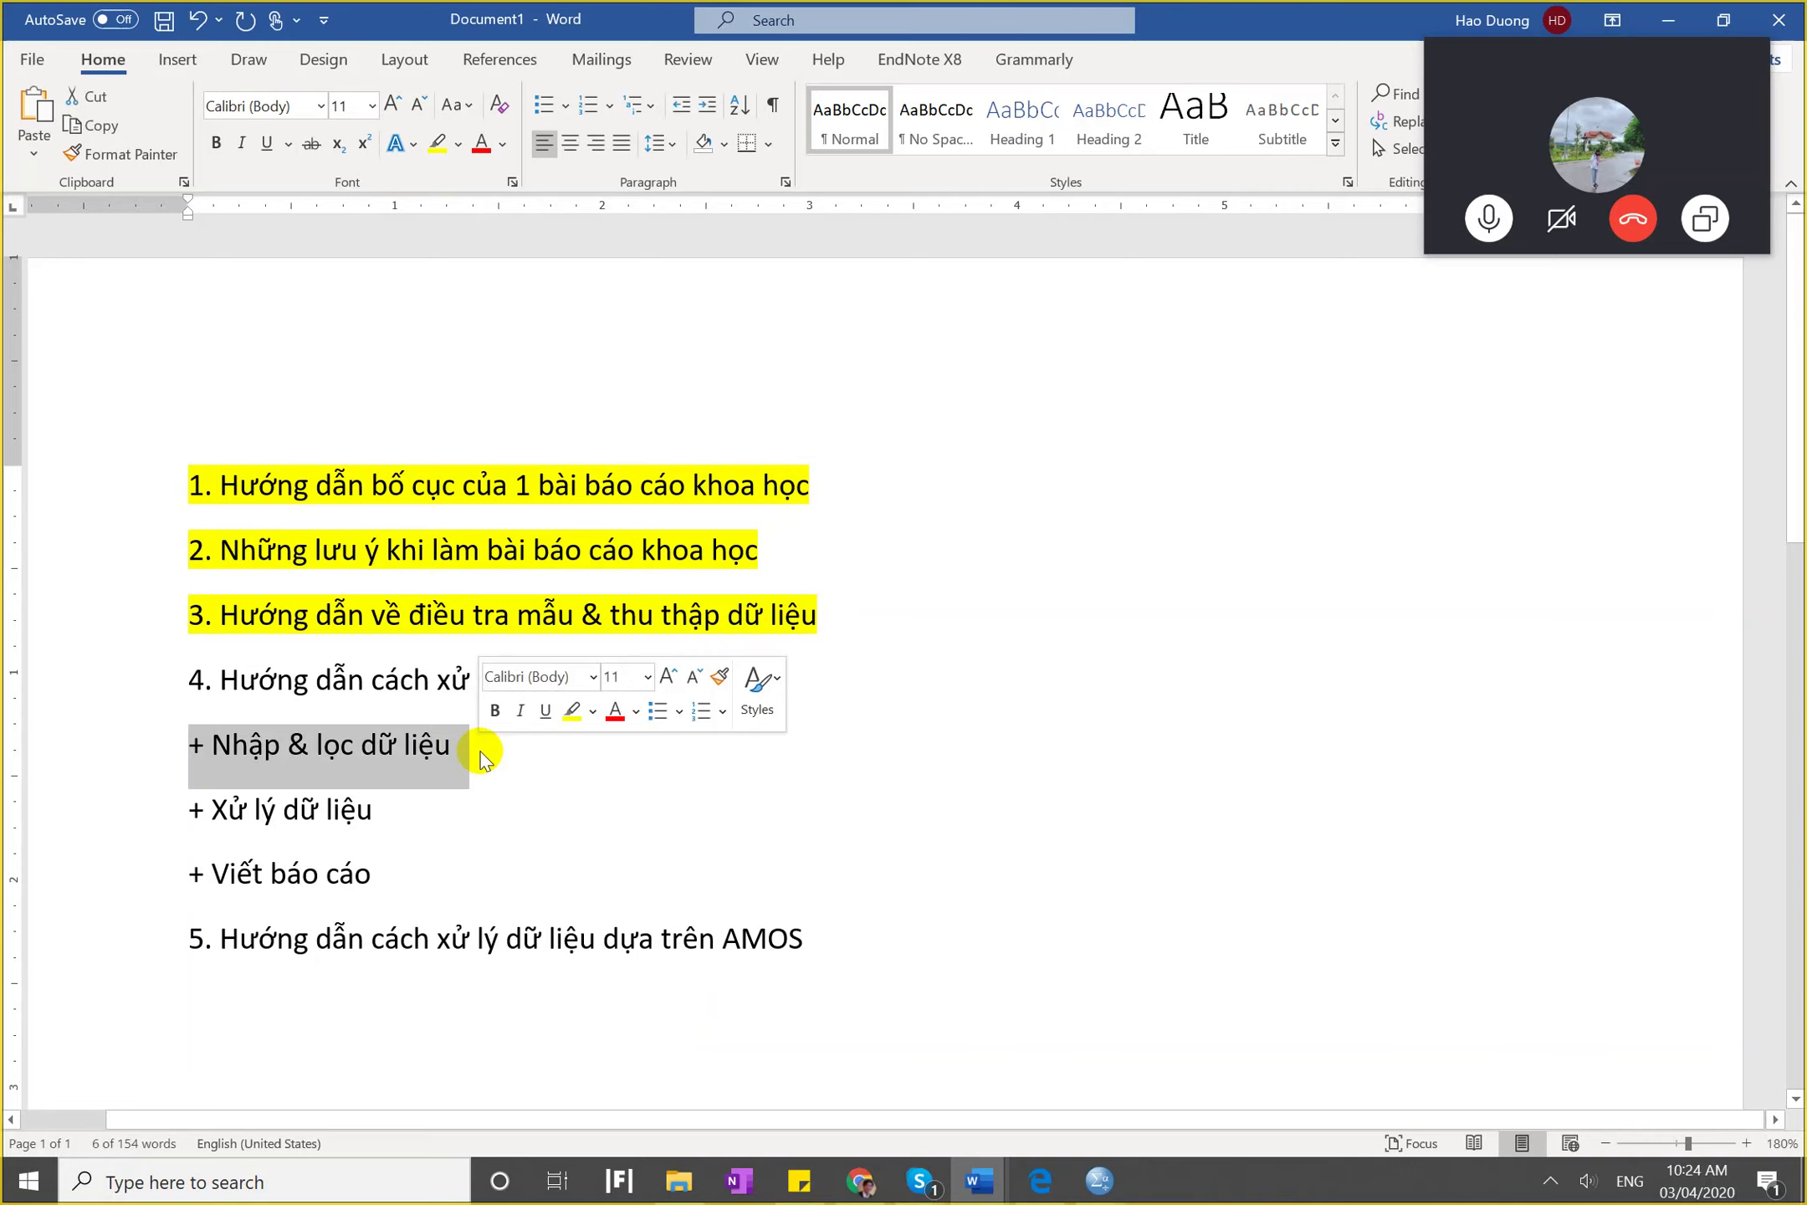
{"action": "left_click", "coordinate": [407, 795]}
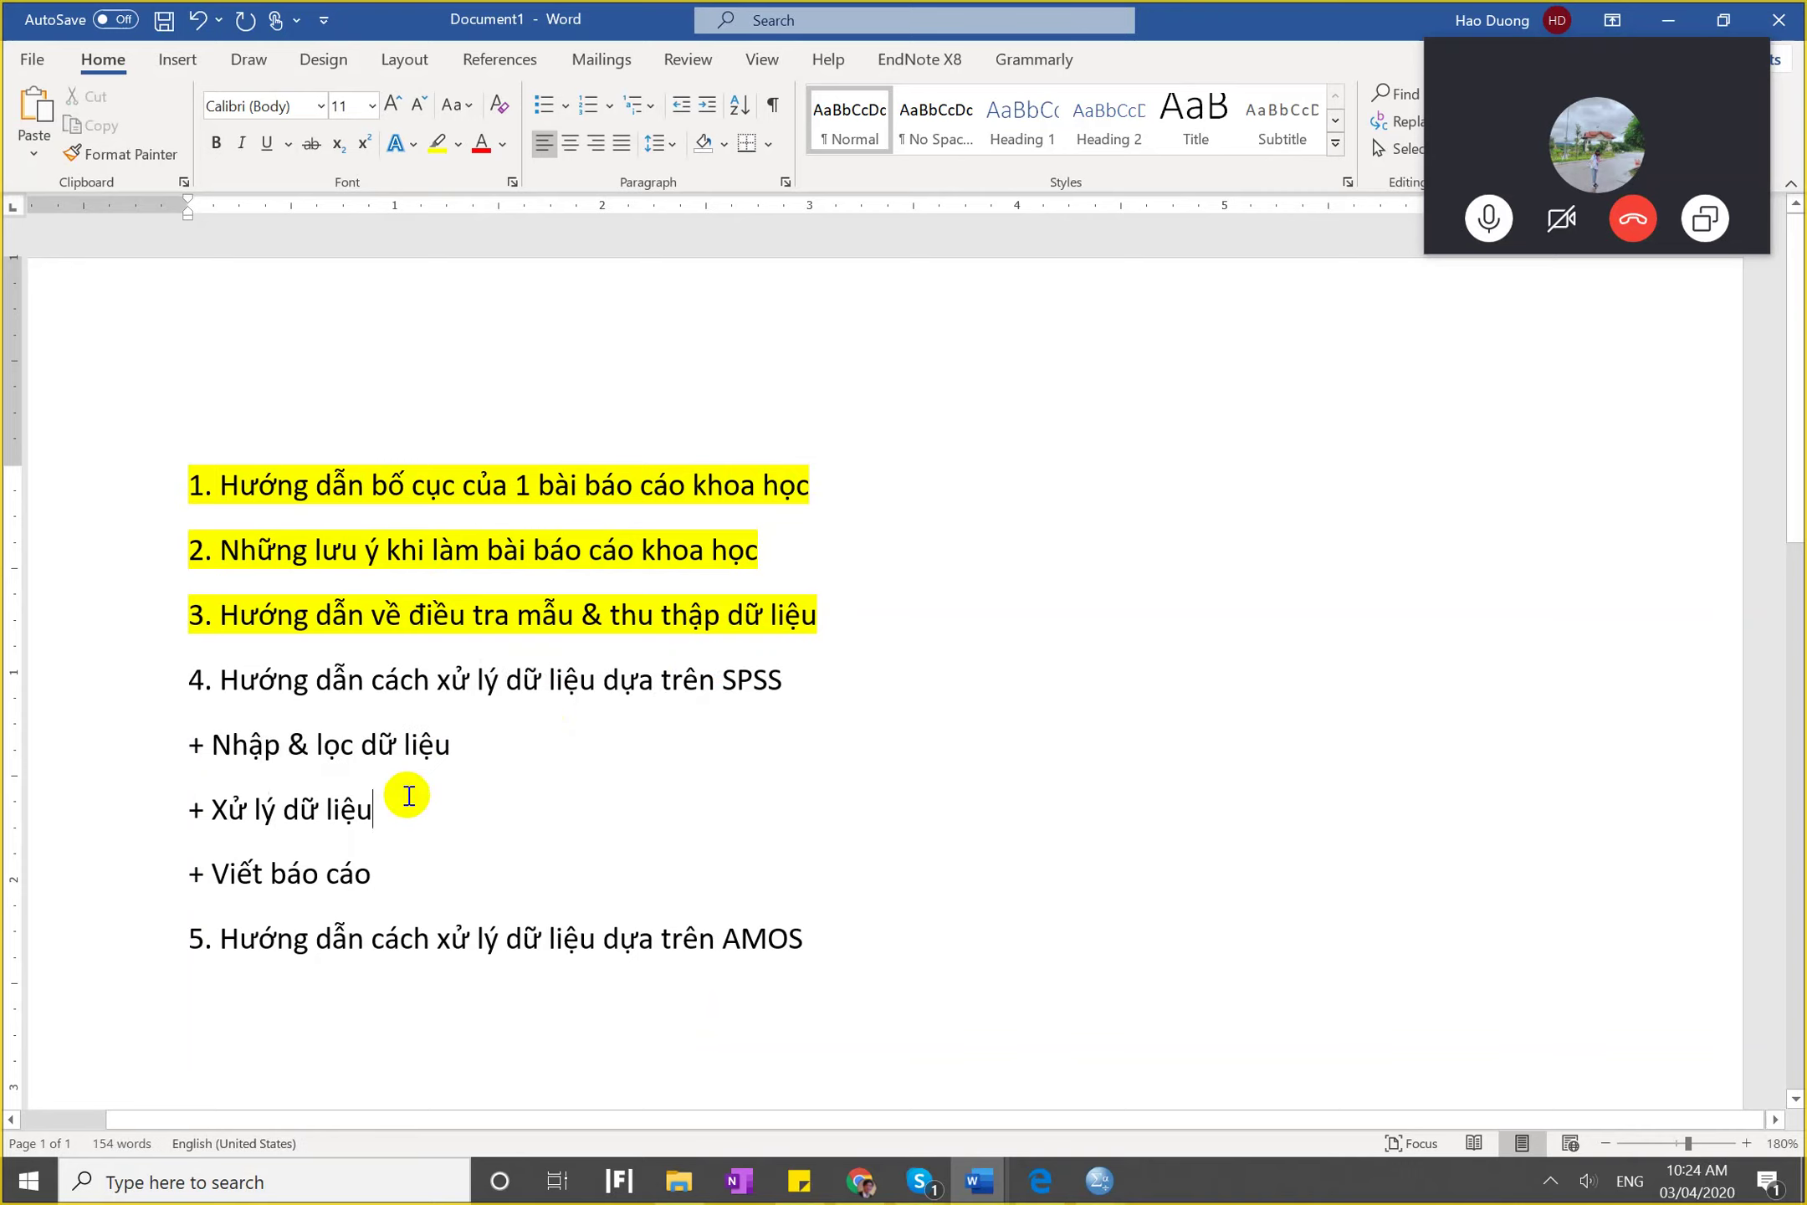
Review the numbered list of analysis methods, from sample descriptive statistics through correlation and regression, further down the document.
{"action": "scroll", "coordinate": [408, 795], "scroll_direction": "down", "scroll_amount": 10}
{"action": "scroll", "coordinate": [408, 795], "scroll_direction": "down", "scroll_amount": 3}
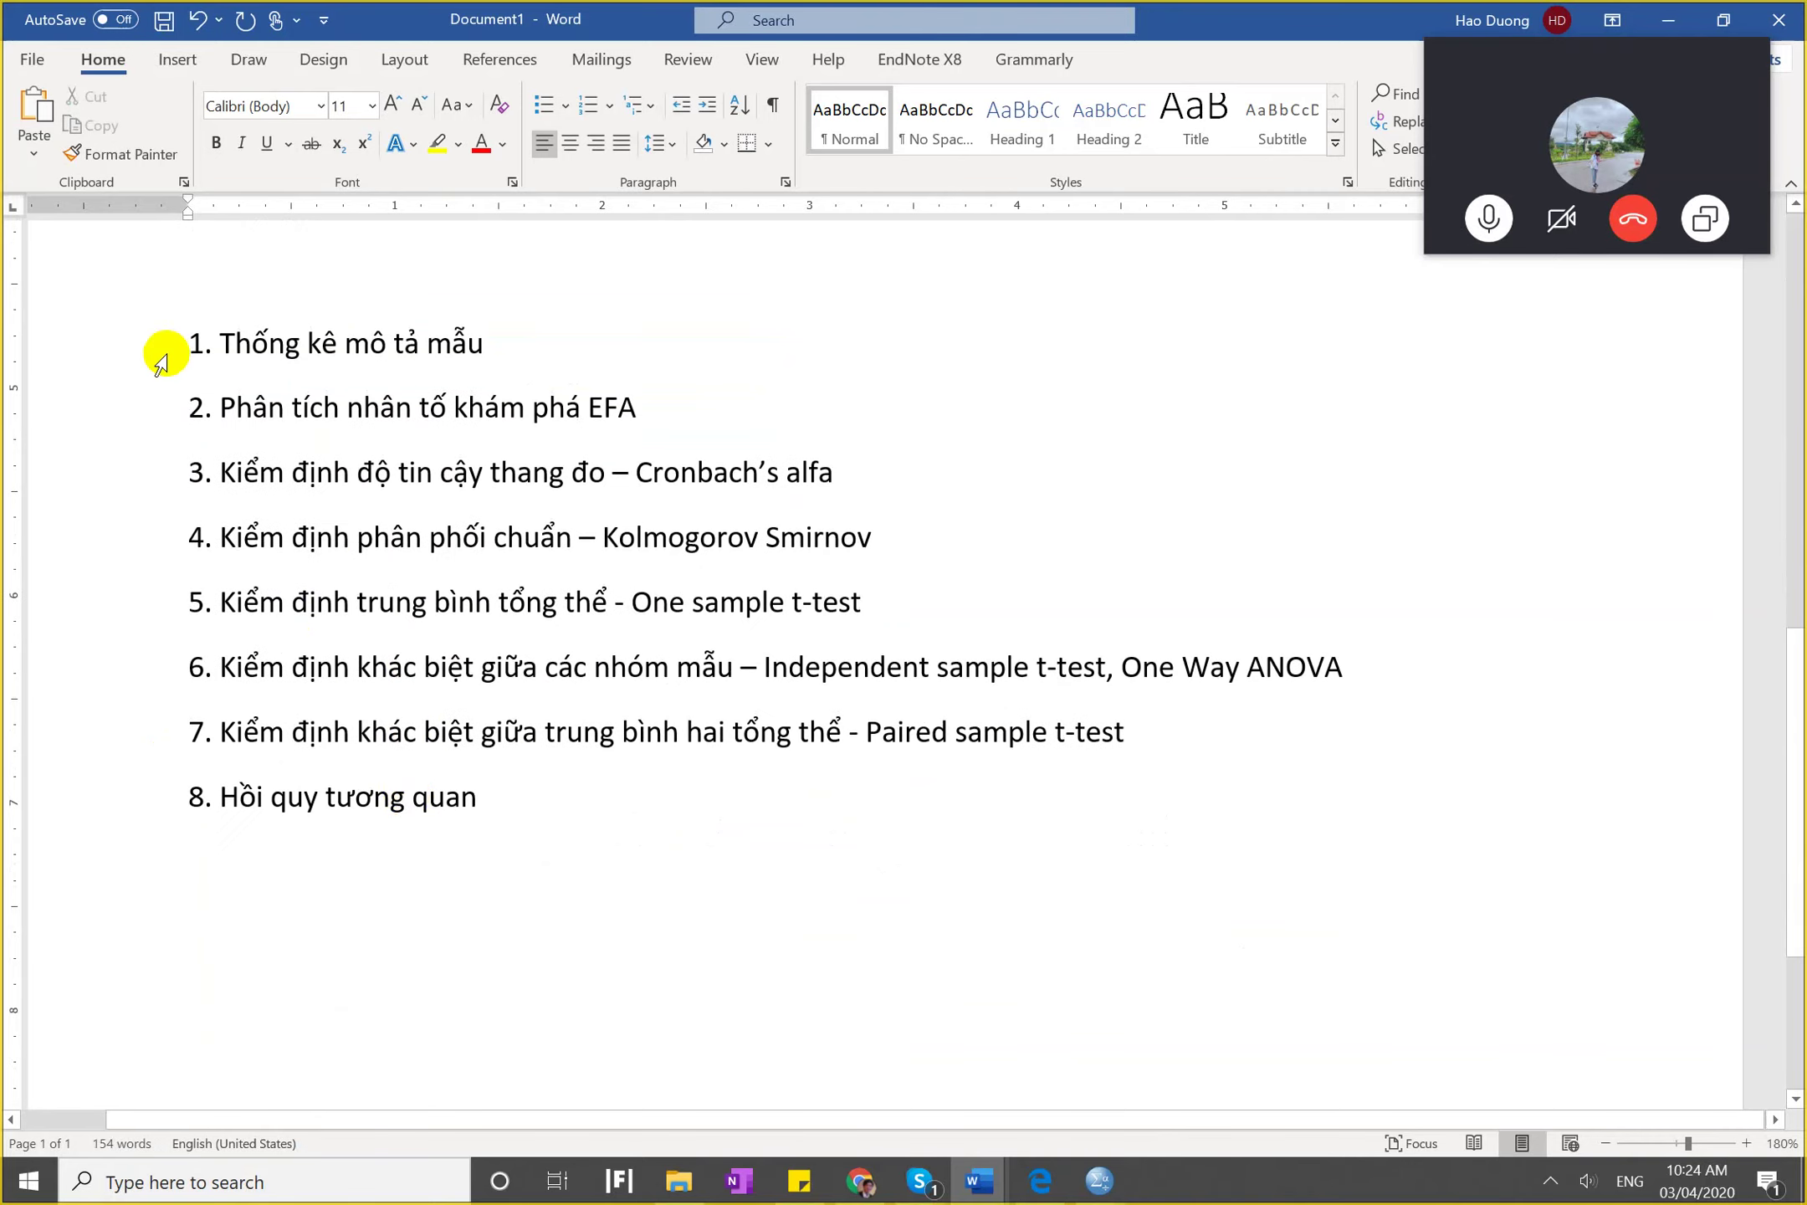
{"action": "left_click_drag", "start_coordinate": [159, 359], "coordinate": [500, 807]}
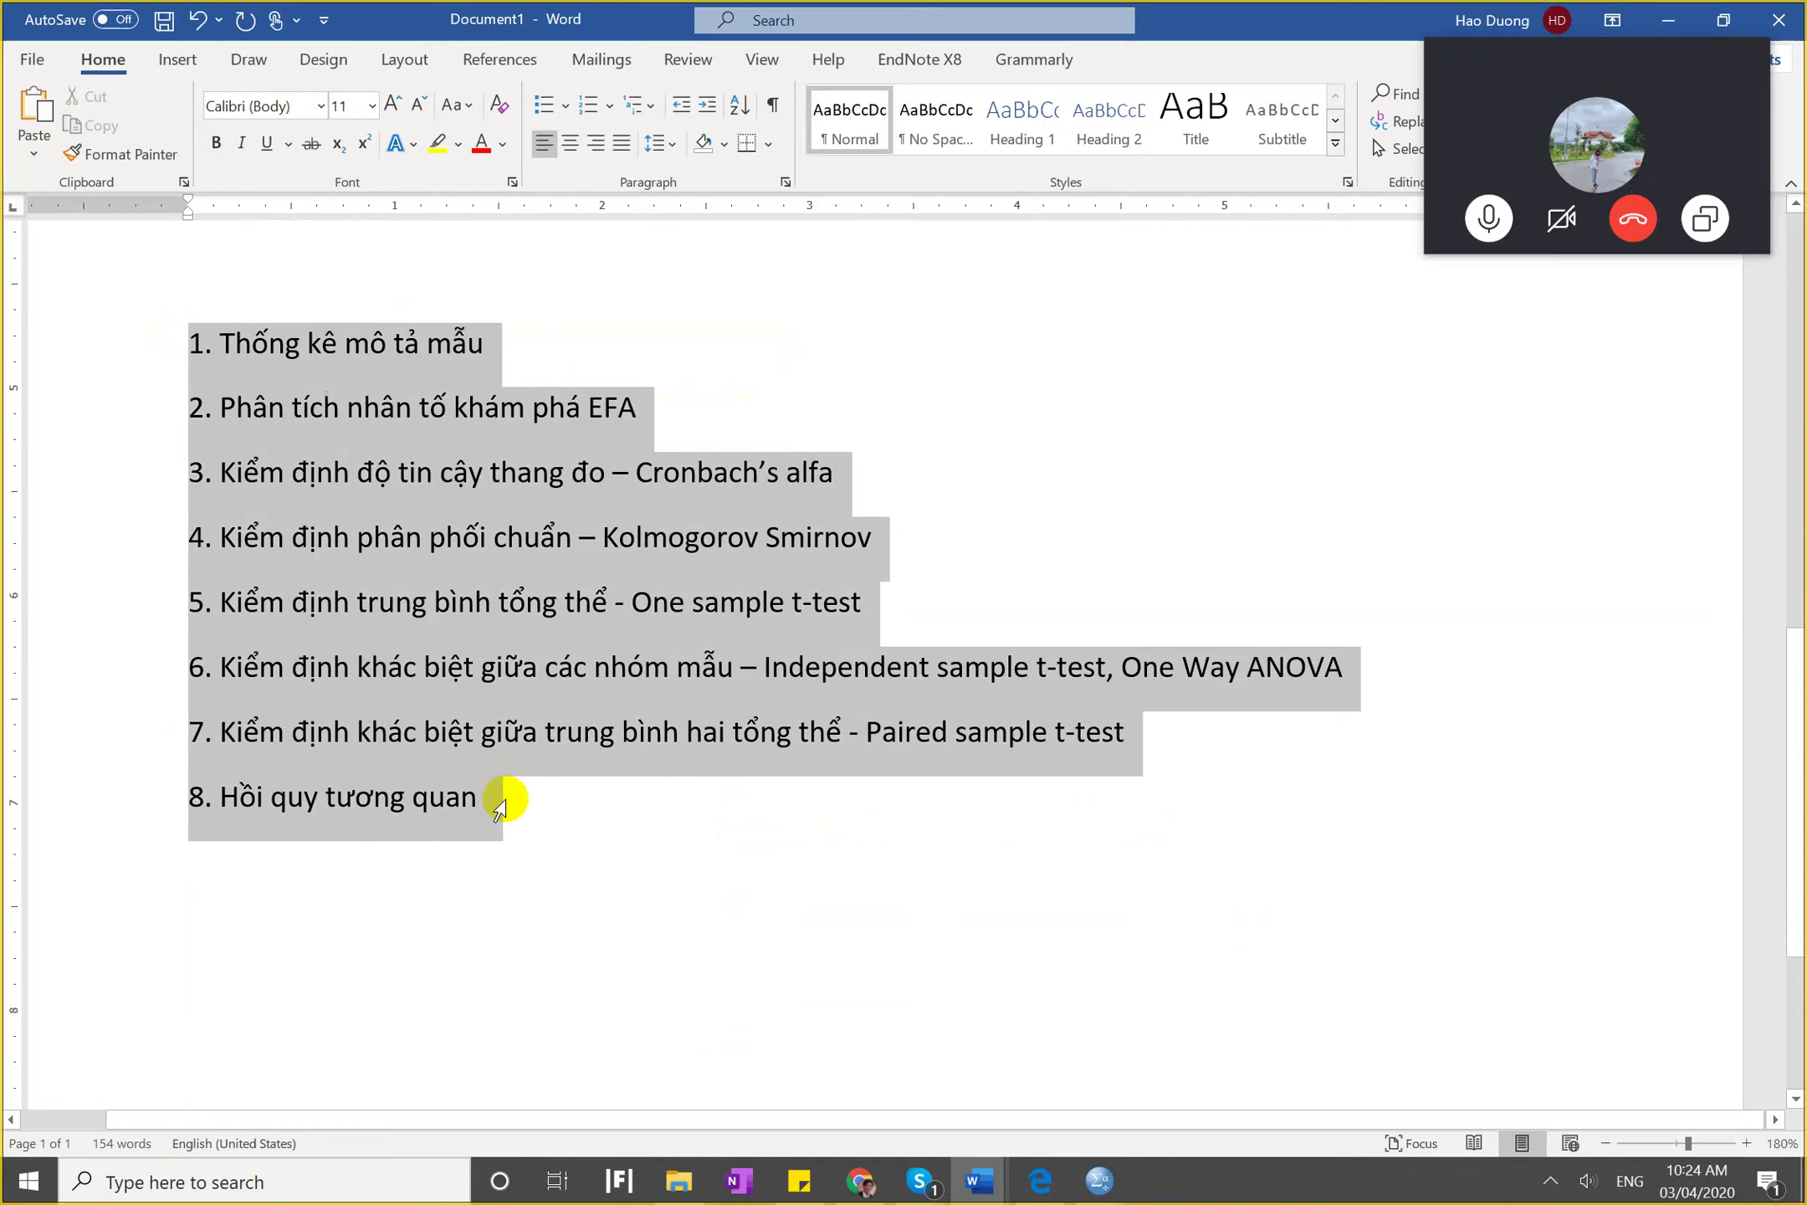
{"action": "left_click", "coordinate": [501, 423]}
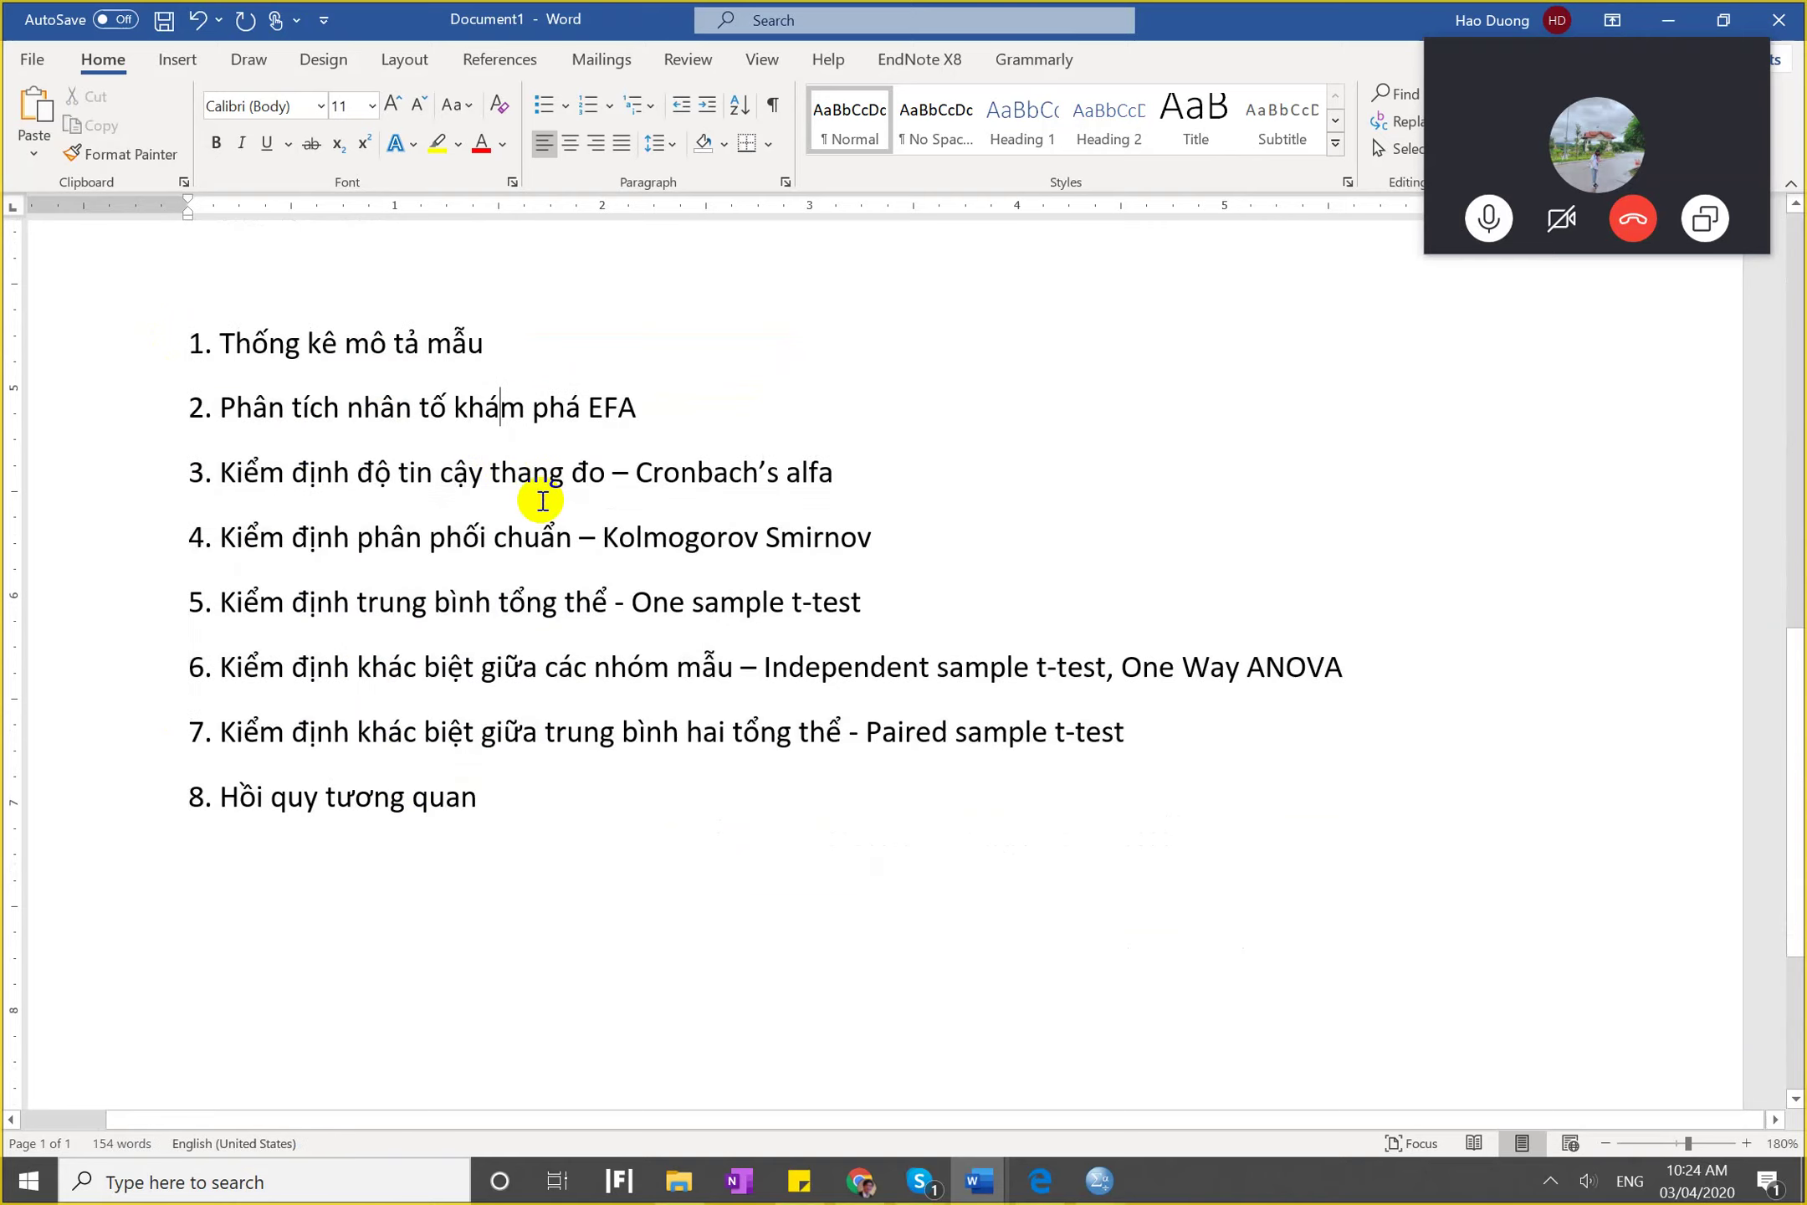
{"action": "left_click", "coordinate": [578, 537]}
{"action": "left_click", "coordinate": [693, 602]}
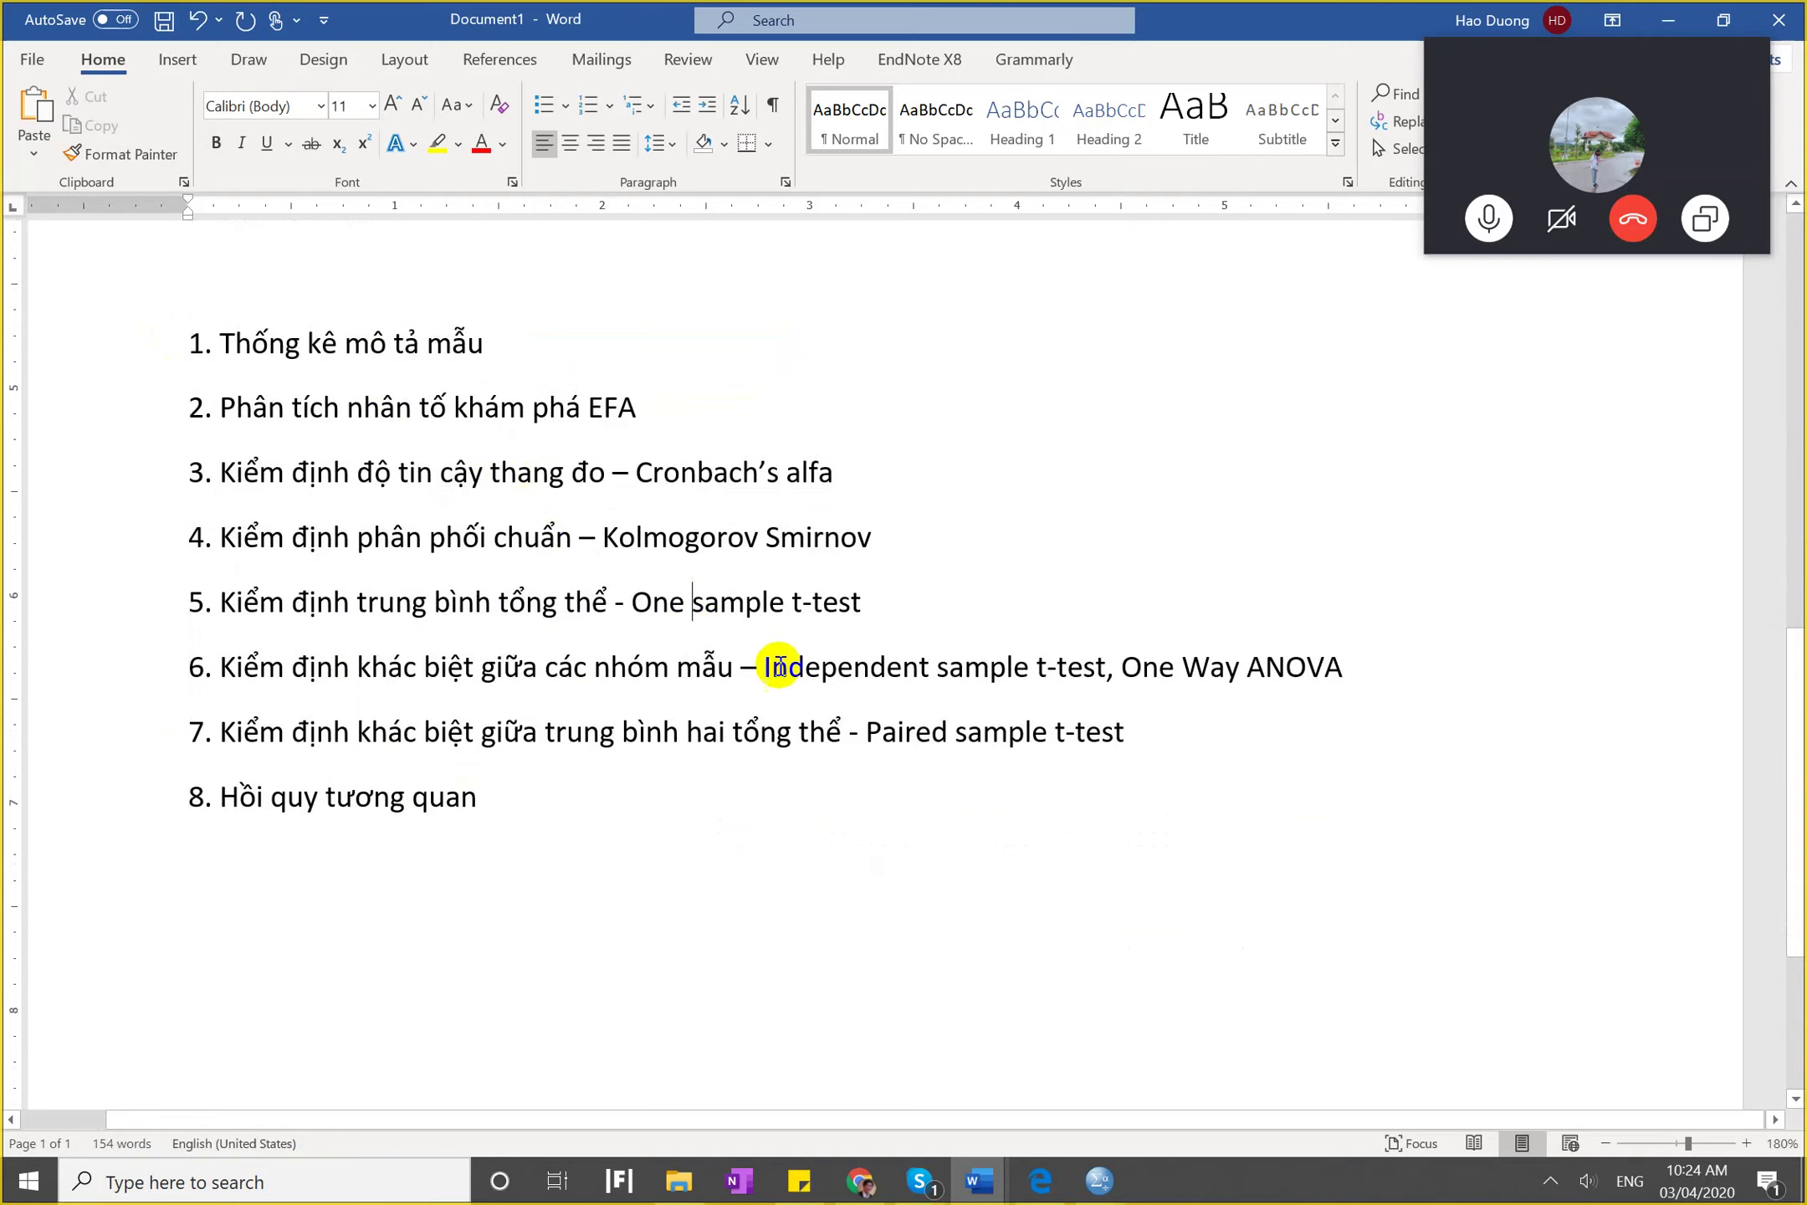
{"action": "left_click", "coordinate": [775, 667]}
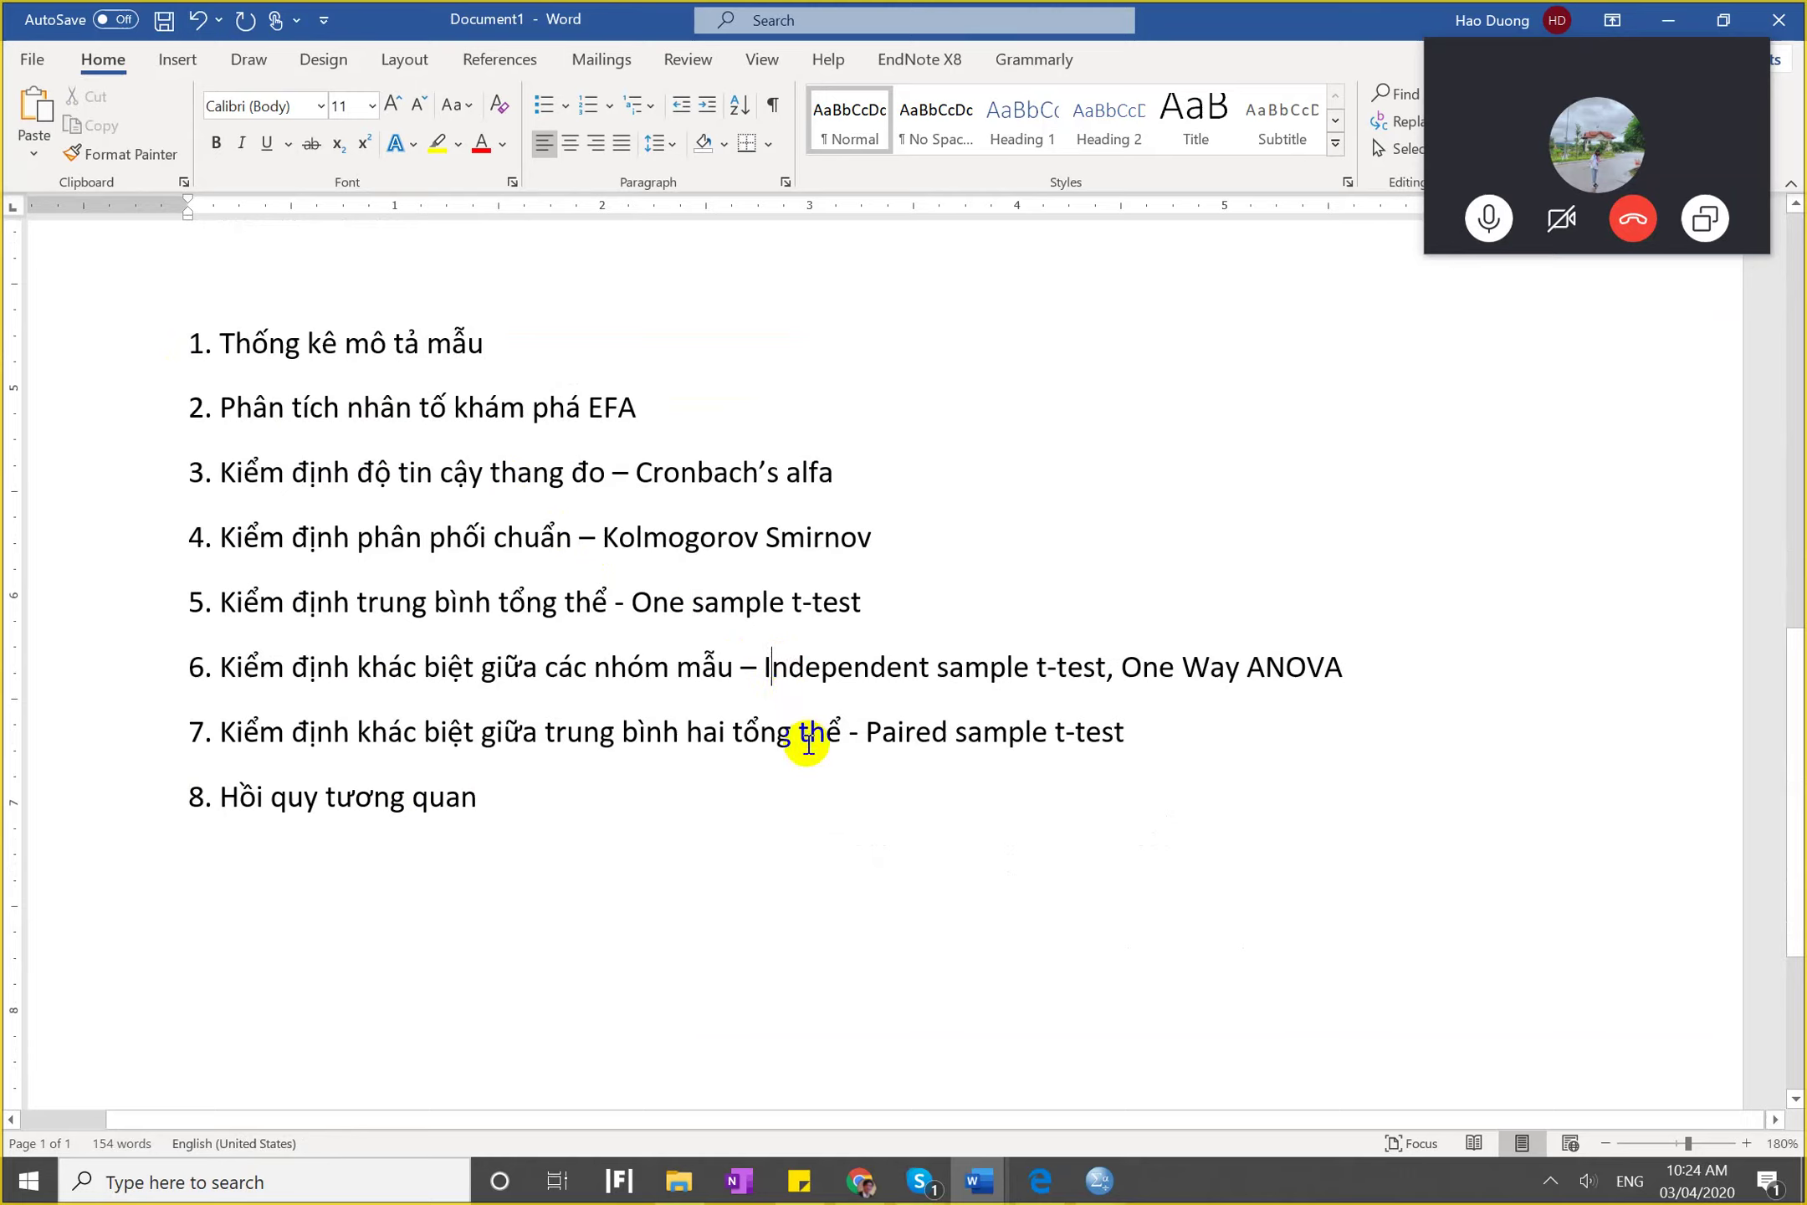
{"action": "left_click", "coordinate": [519, 849]}
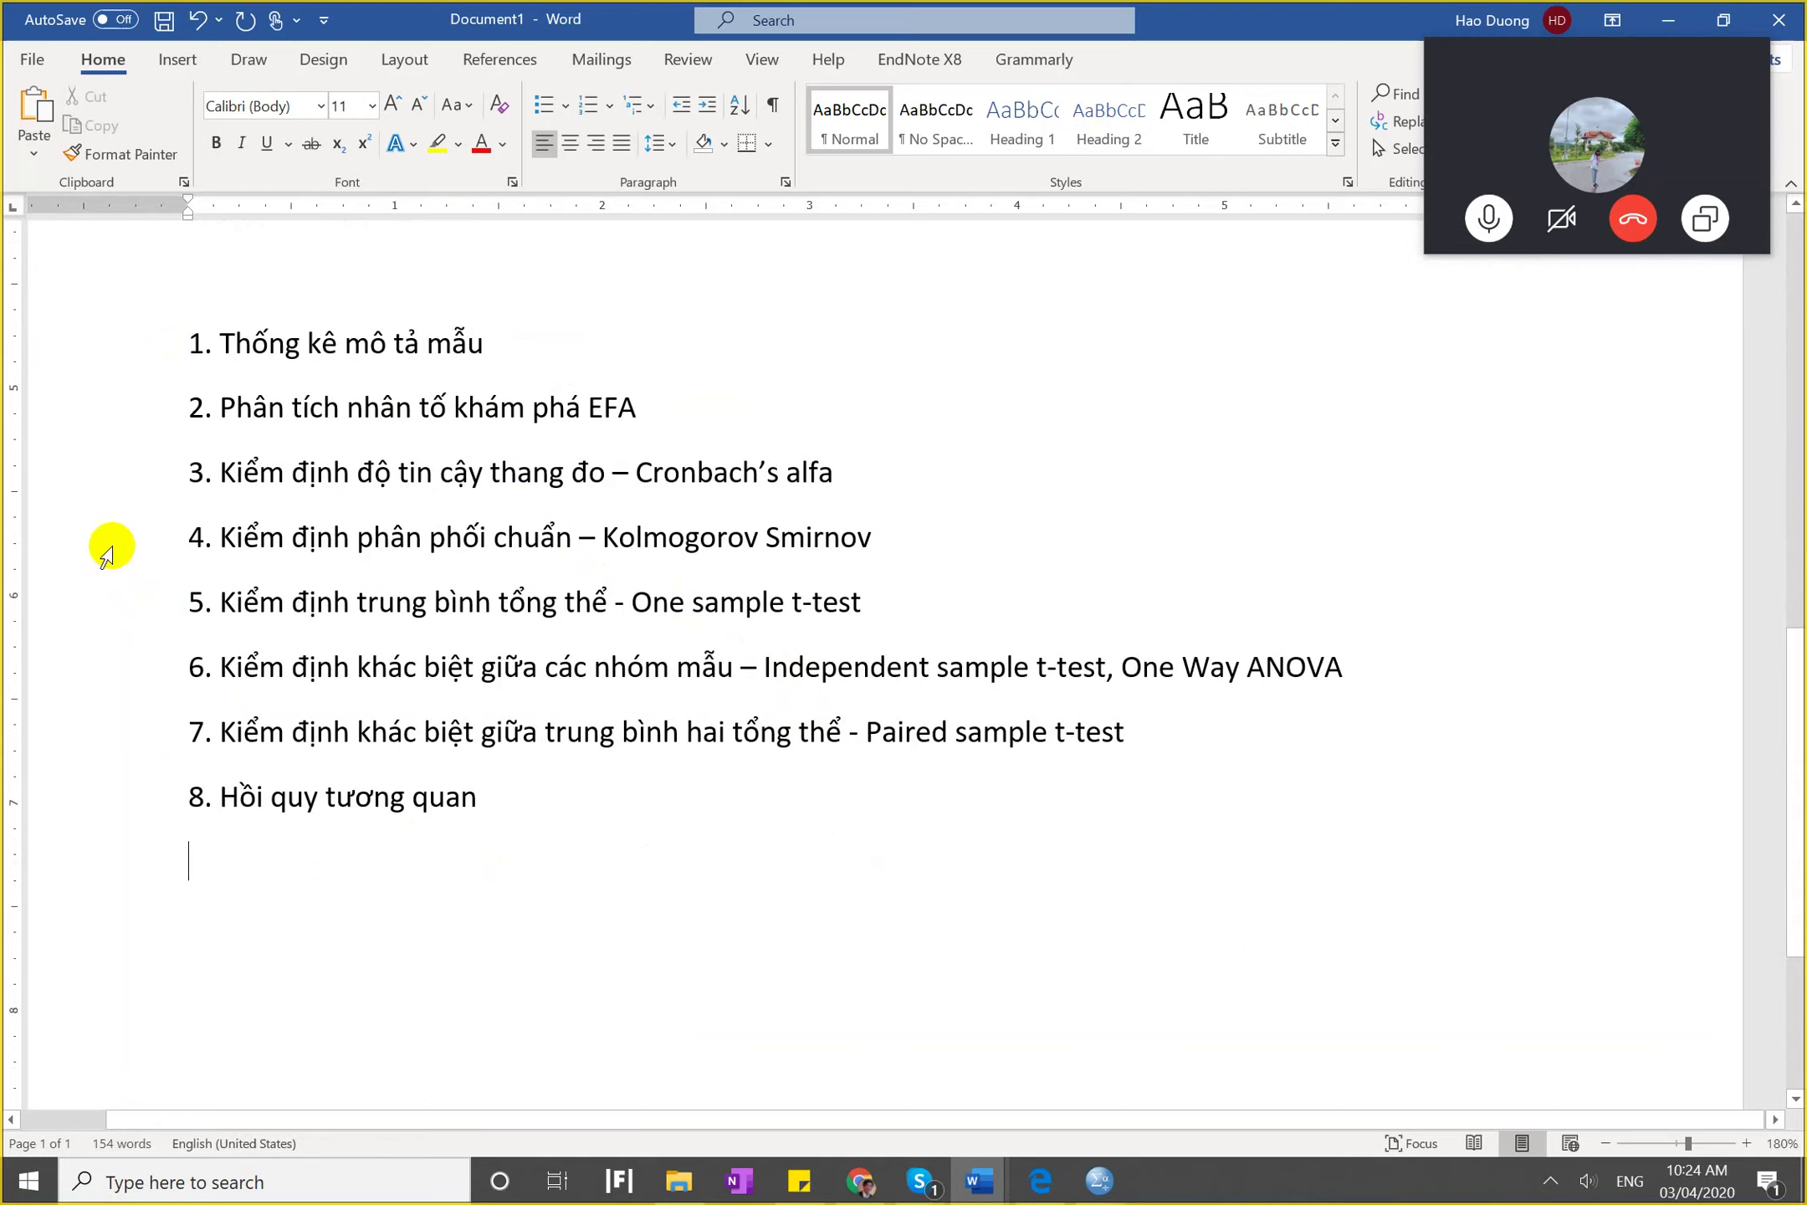
Highlight item 4, "Kiểm định phân phối chuẩn – Kolmogorov Smirnov", in yellow.
{"action": "left_click", "coordinate": [150, 540]}
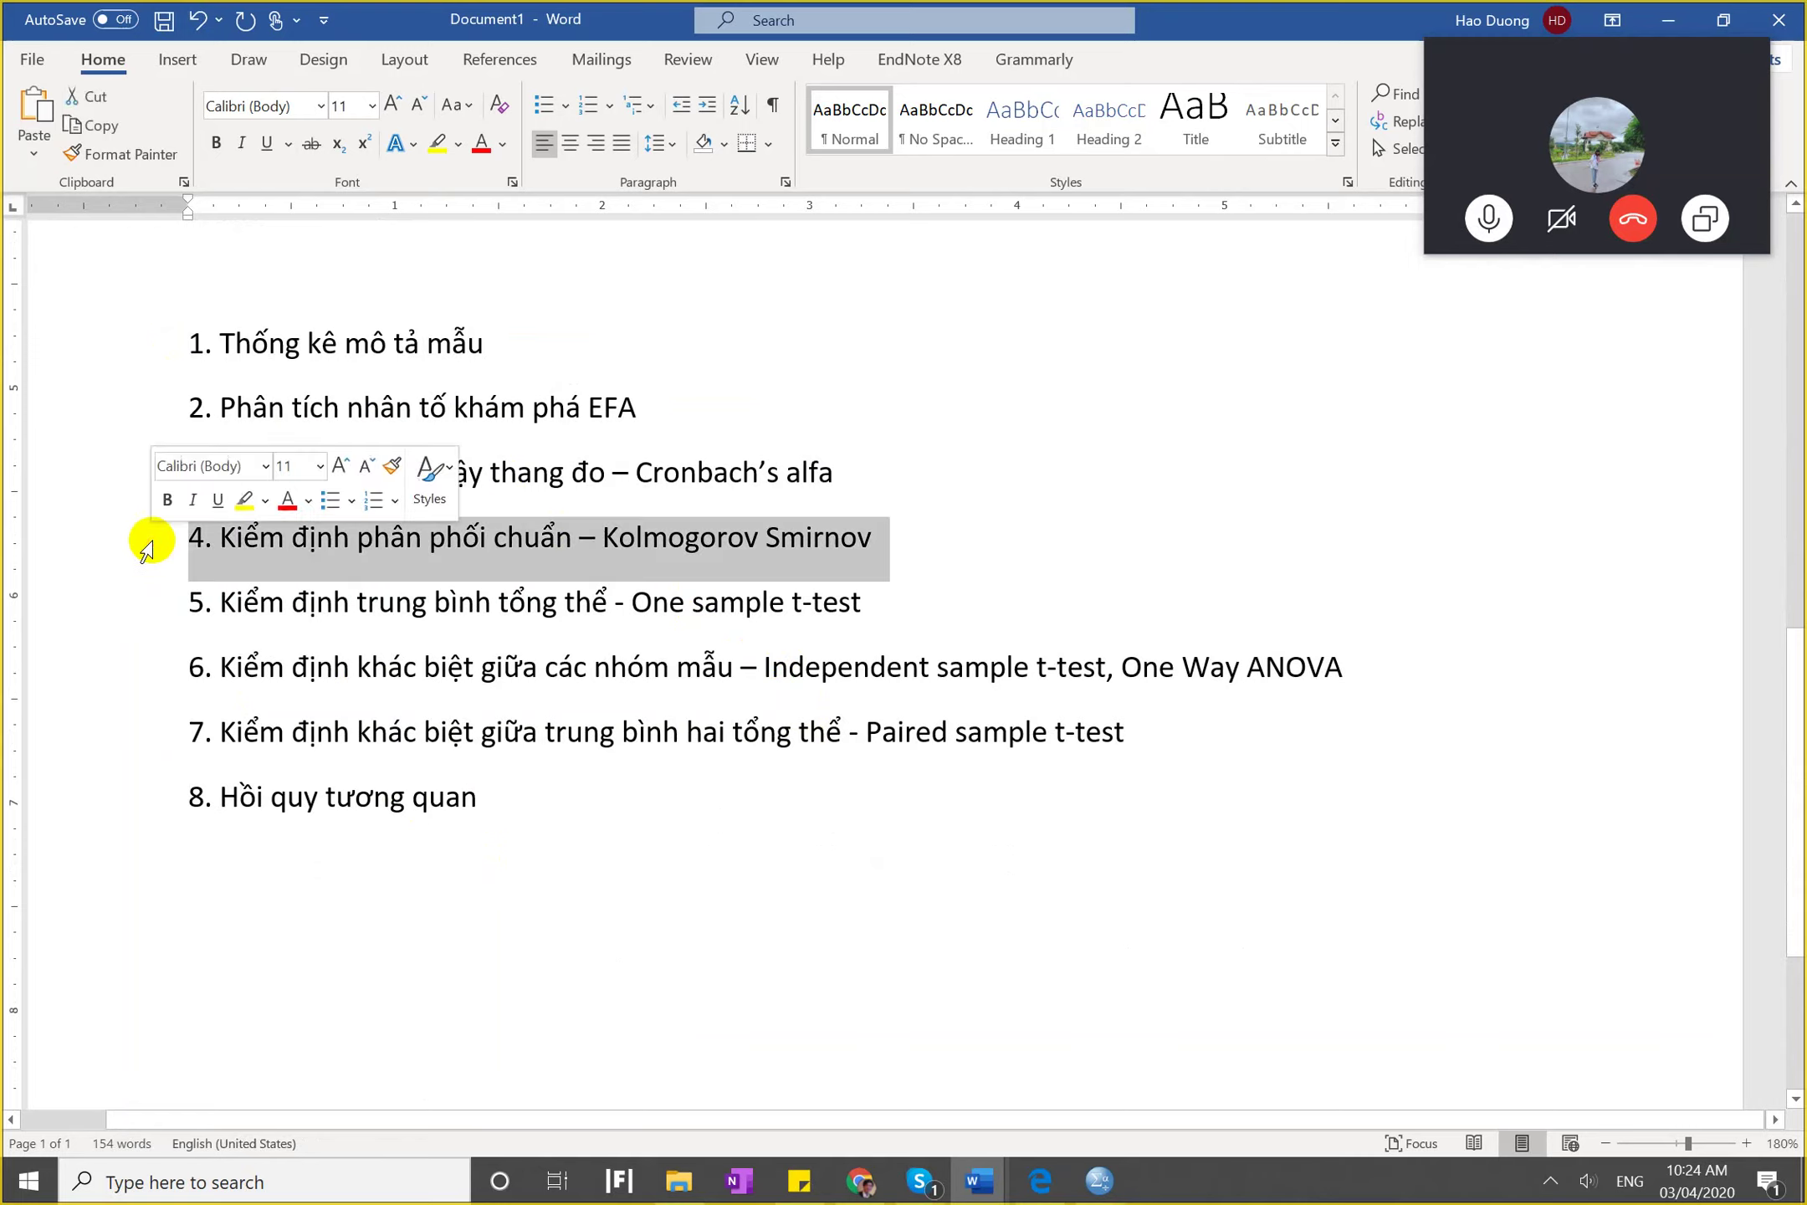
{"action": "left_click", "coordinate": [435, 144]}
{"action": "left_click", "coordinate": [181, 740]}
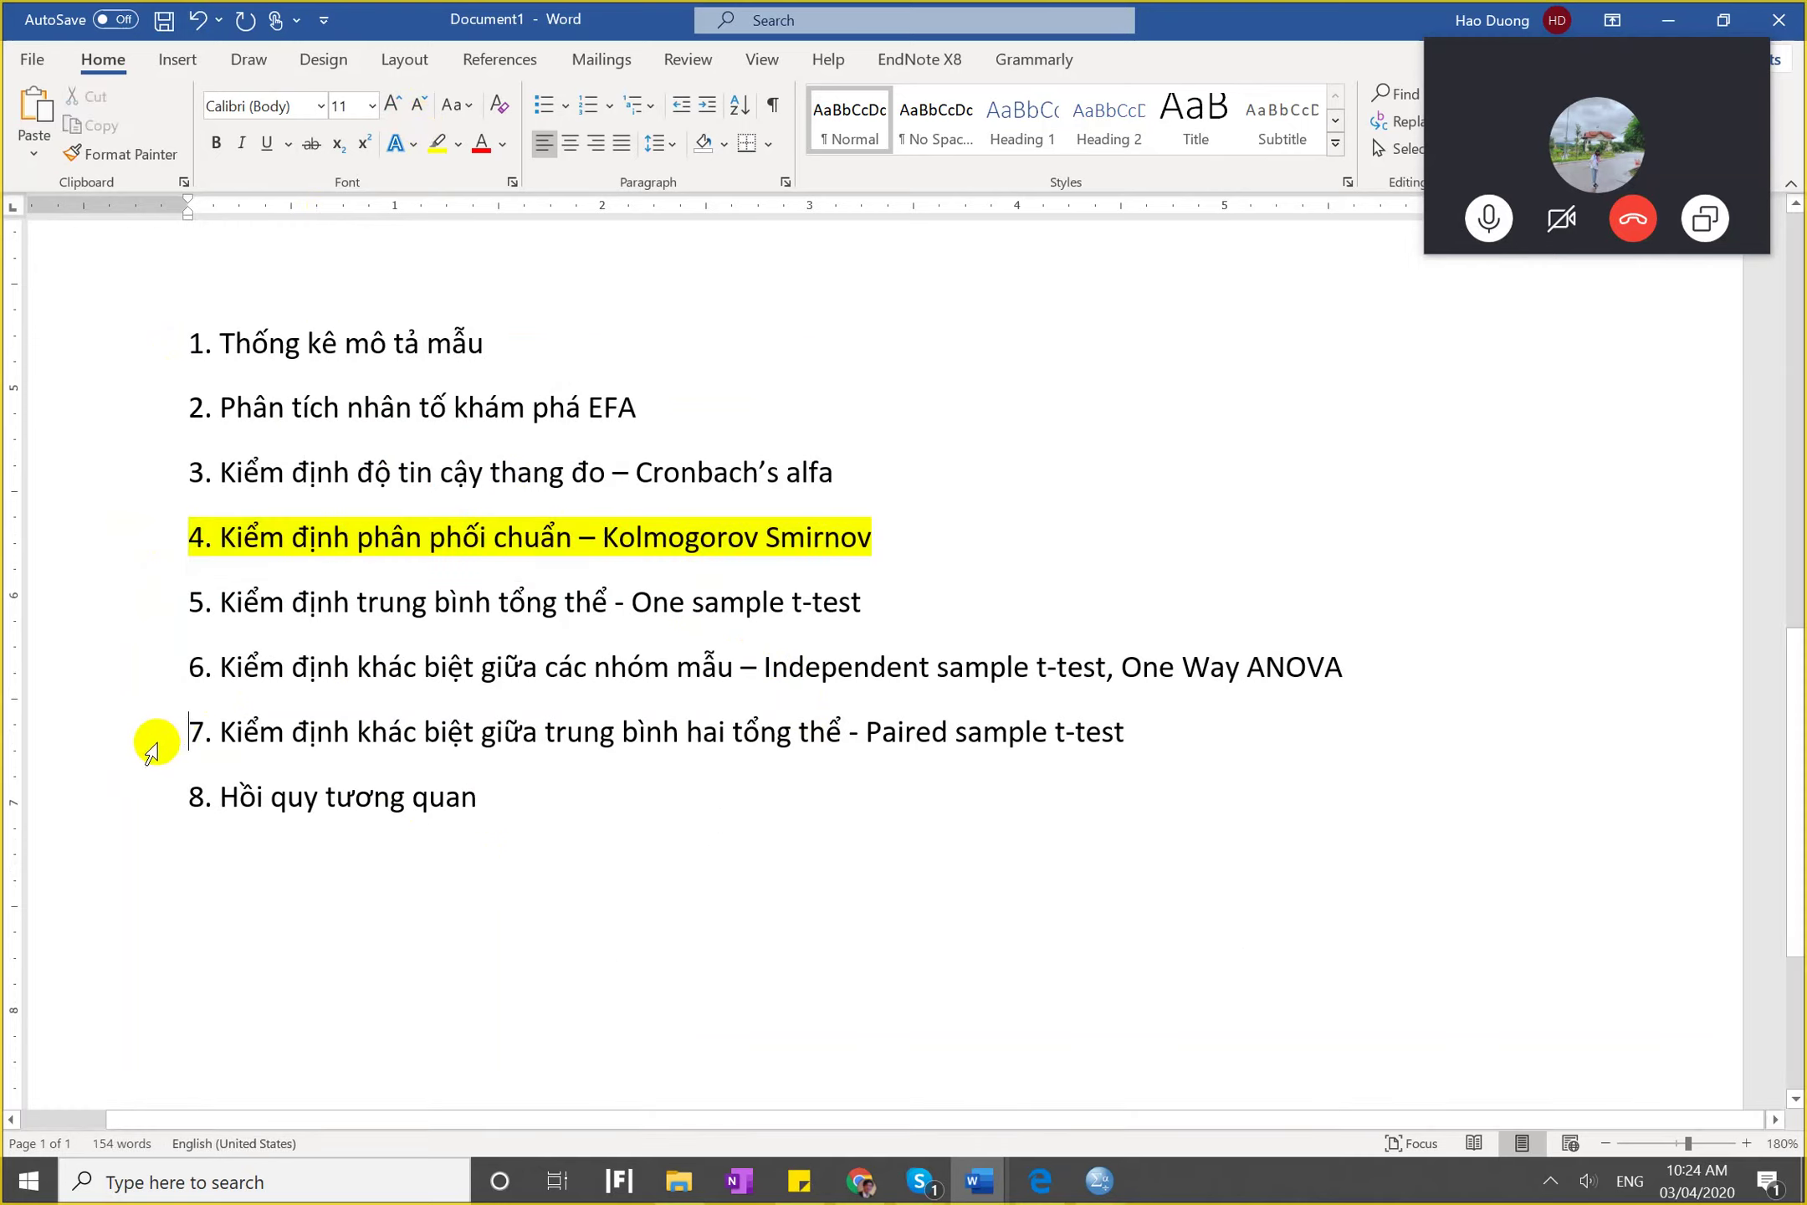